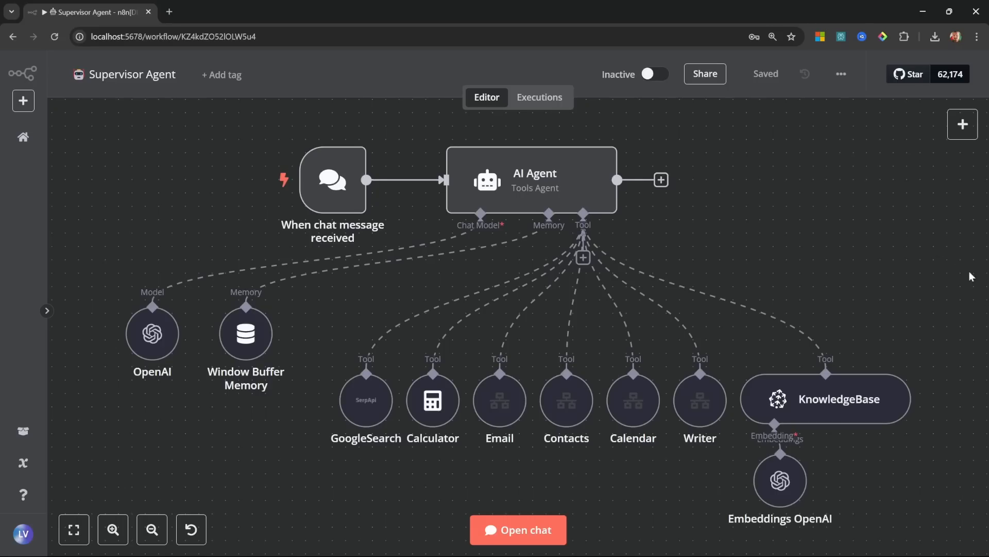
Step: Select node groups in the Supervisor Agent workflow: the tools, the Writer, KnowledgeBase, then the Email tool
left_click_drag(972, 537, 77, 117)
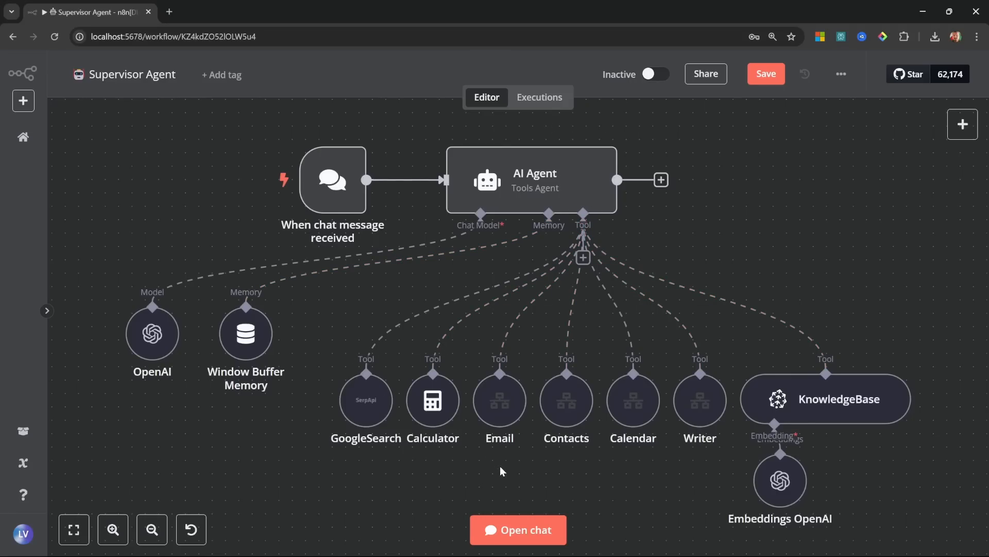
left_click_drag(464, 481, 731, 346)
left_click(731, 345)
left_click_drag(819, 419, 724, 529)
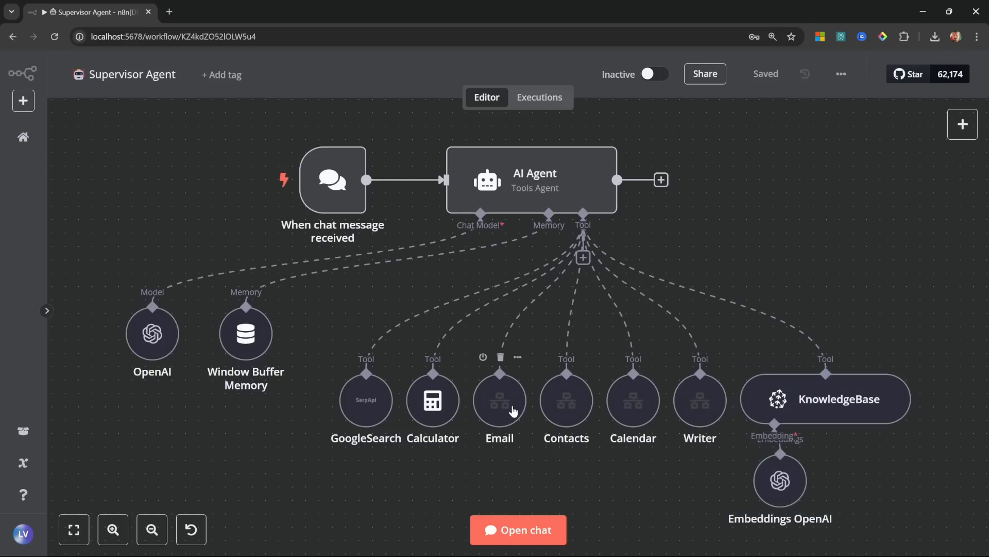
left_click(512, 408)
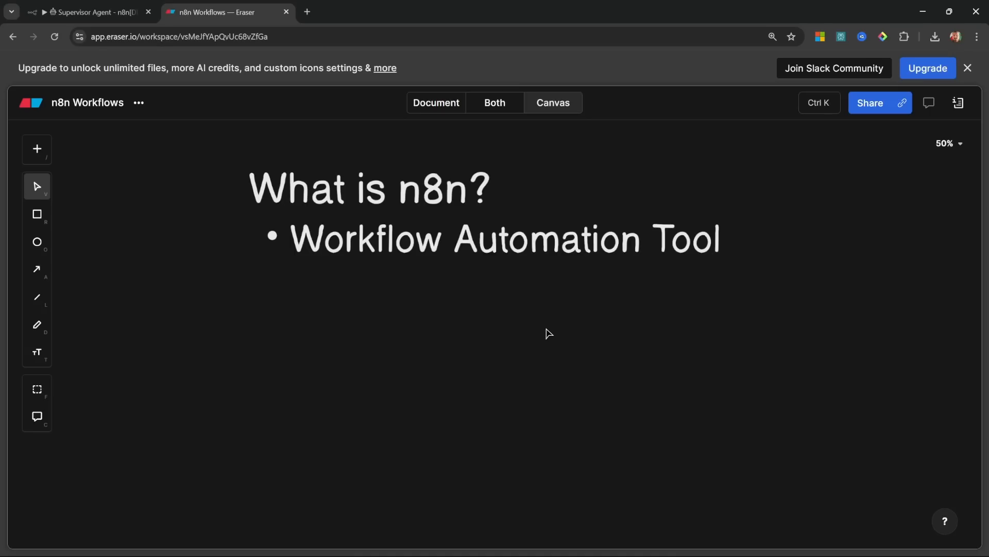
Step: Select the Workflow Automation Tool line, glance at the Supervisor Agent workflow, and return to the Eraser board
left_click(525, 248)
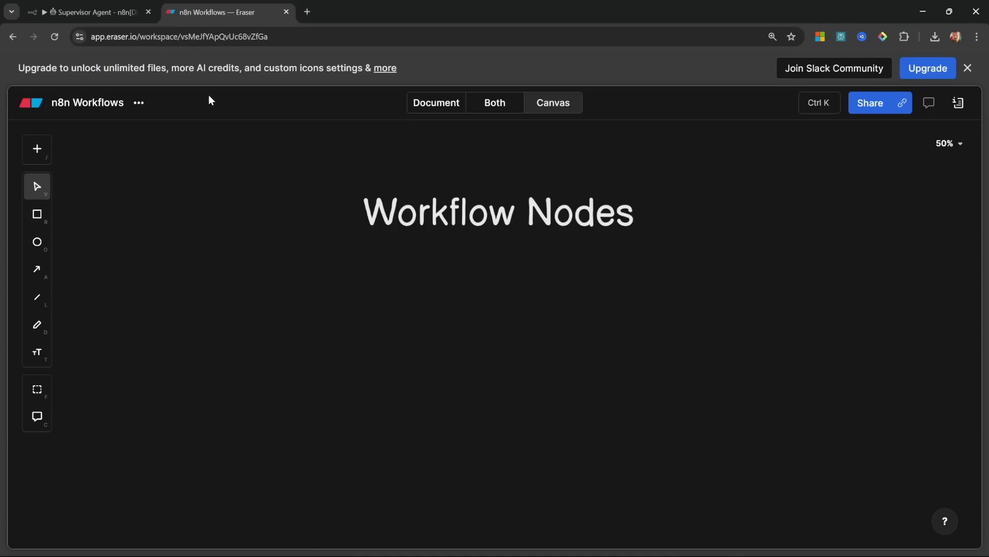
left_click(88, 11)
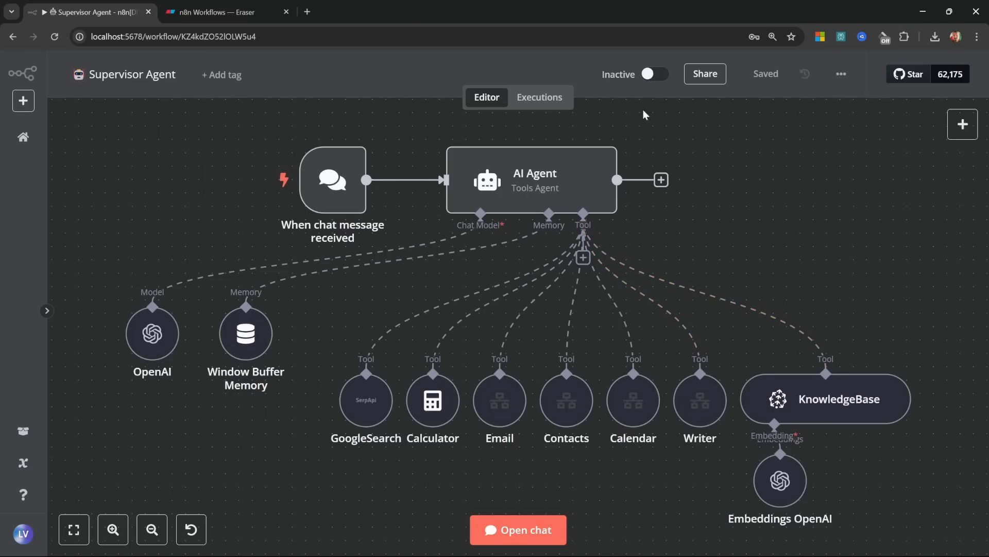
key("ctrl+Tab")
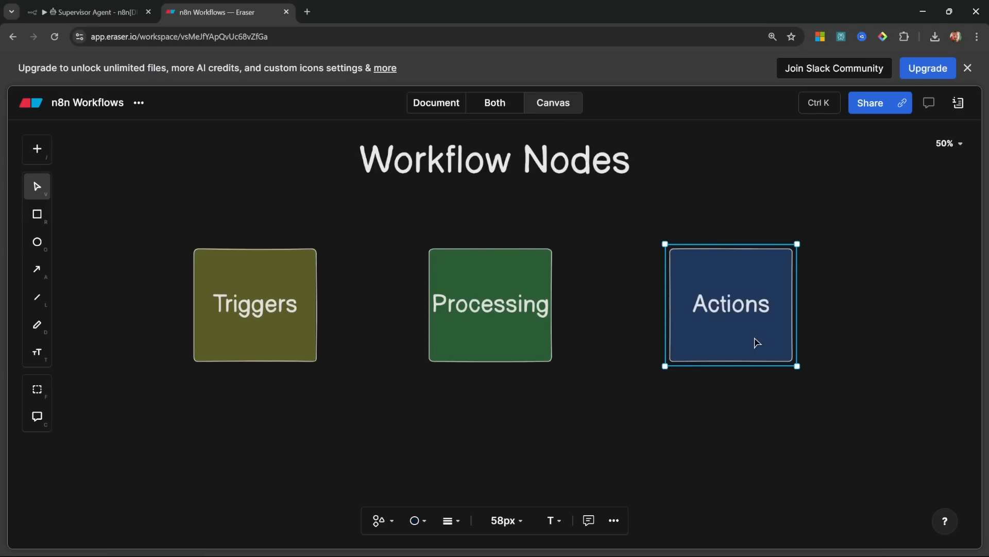
Step: Nudge the Workflow Nodes title slightly downward on the Eraser board
left_click(481, 426)
scroll(483, 415, "down", 1)
left_click(501, 170)
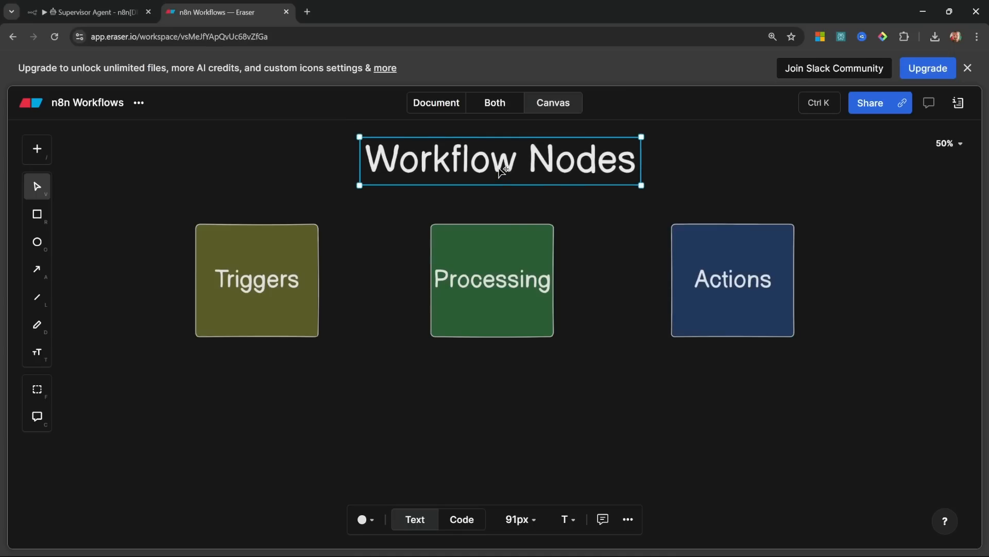
left_click_drag(499, 169, 491, 181)
left_click(435, 391)
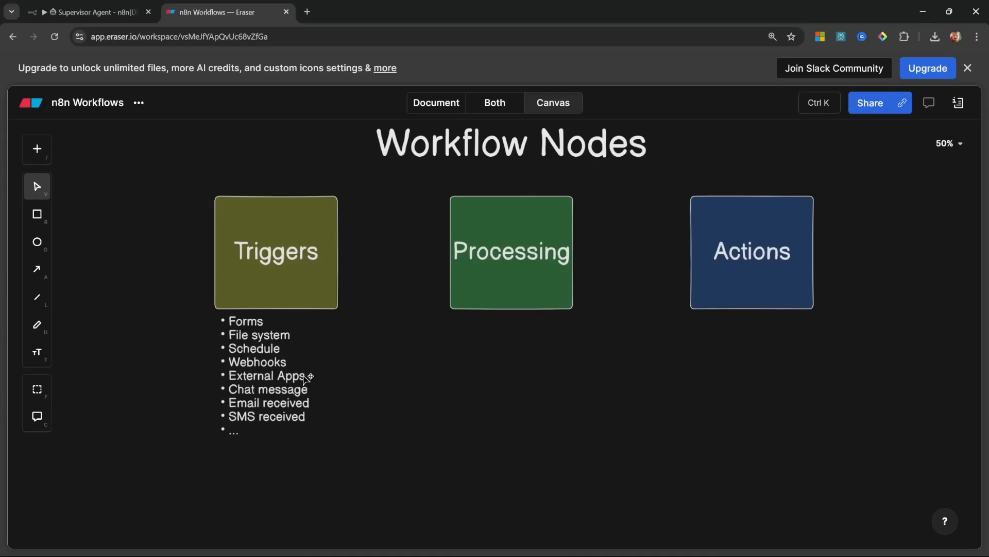
Step: Highlight the Triggers examples Schedule, Webhooks, External Apps, SMS received and Chat message
double_click(287, 336)
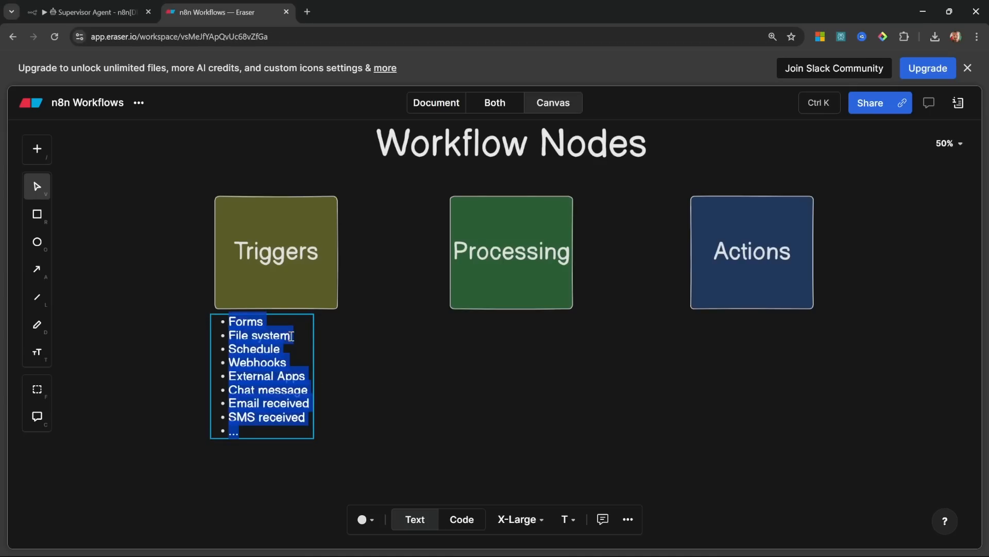
left_click(287, 336)
key("Down")
double_click(268, 348)
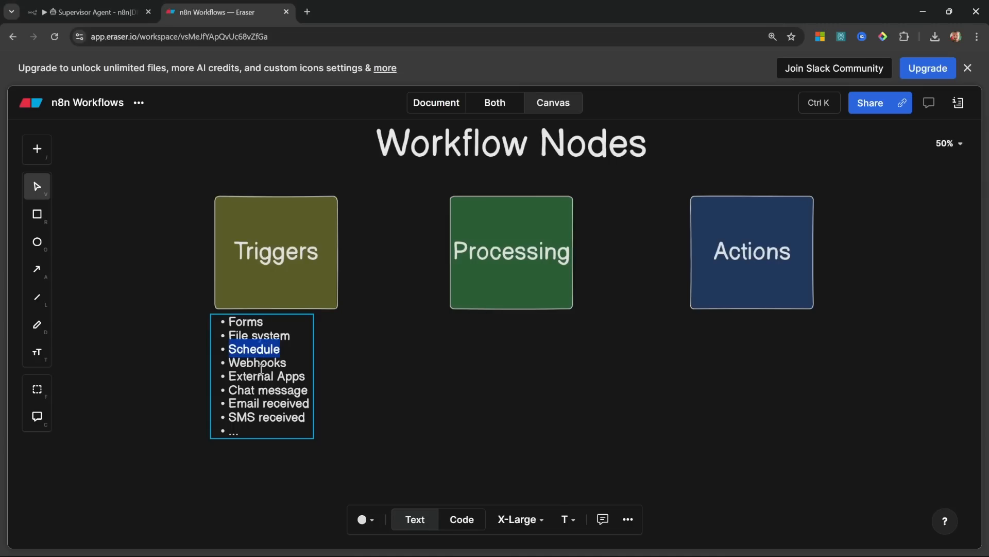
double_click(261, 363)
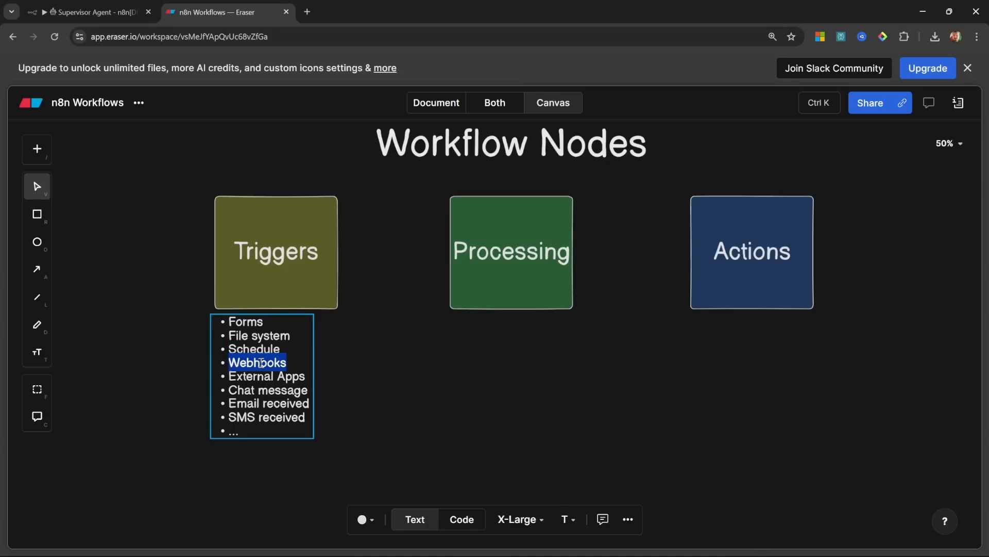
left_click_drag(228, 376, 304, 376)
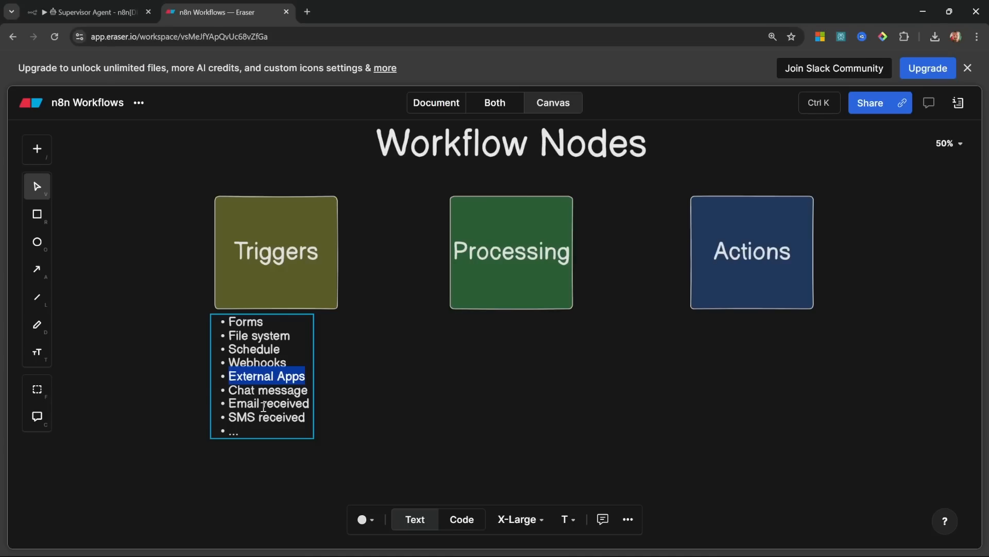
left_click_drag(236, 417, 300, 410)
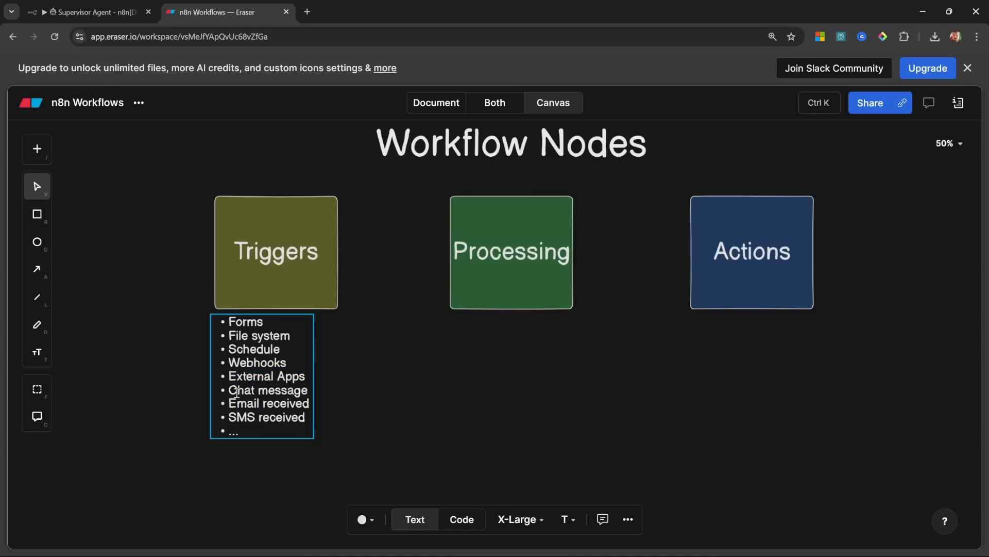
left_click_drag(228, 390, 310, 395)
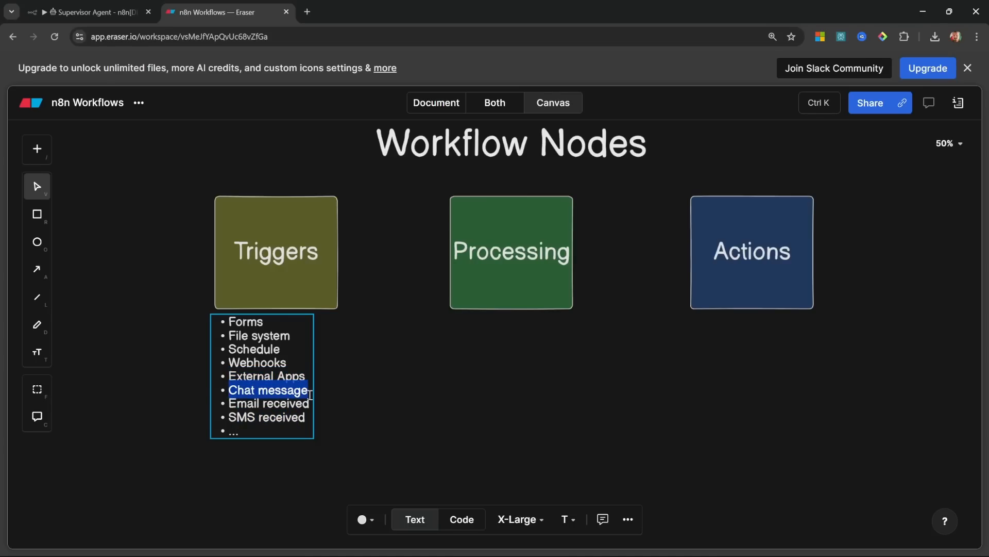
Step: Select the Processing bullet list, then the Actions bullet list
left_click(508, 380)
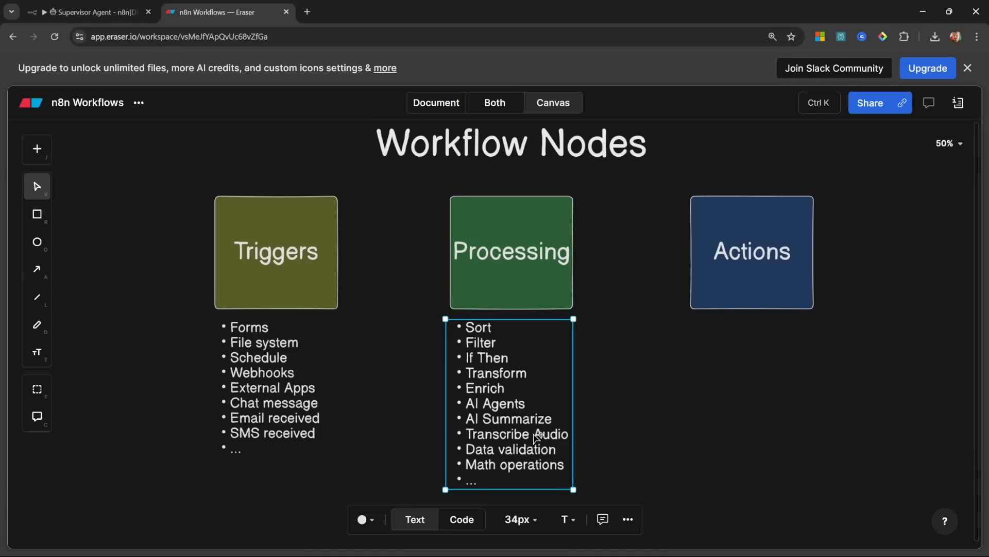
left_click(650, 441)
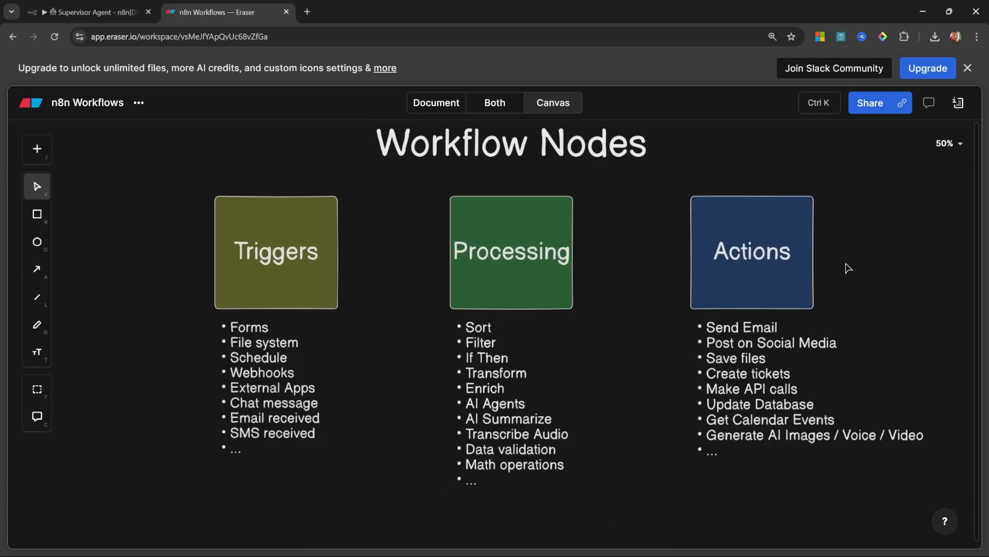
left_click(767, 353)
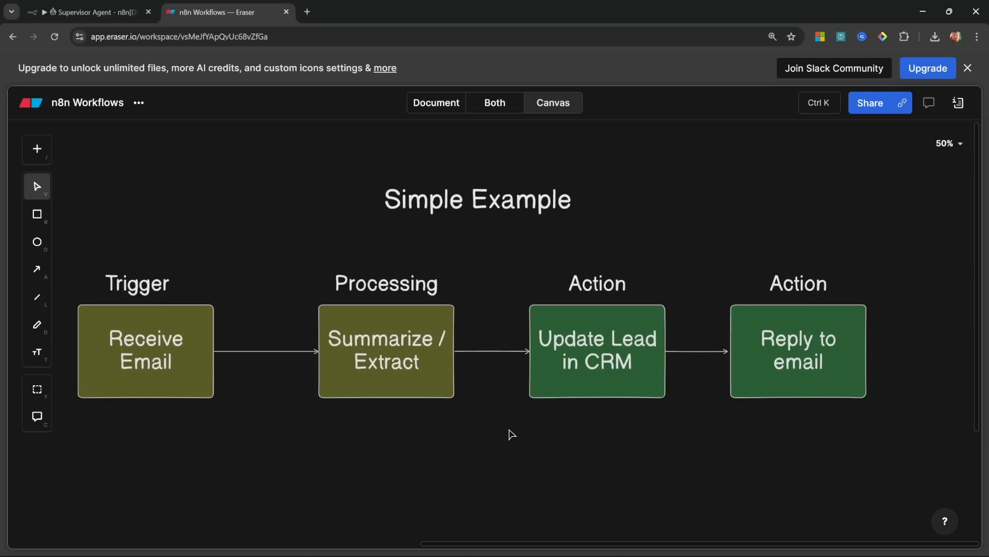
Step: Point out Receive Email, Summarize / Extract, Update Lead in CRM and Reply to email in turn
left_click(190, 370)
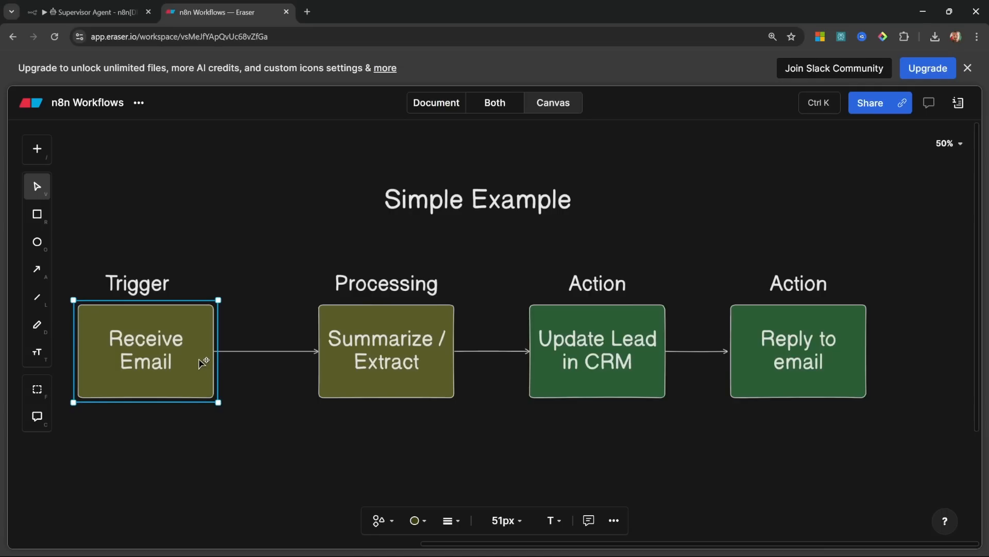
left_click(346, 363)
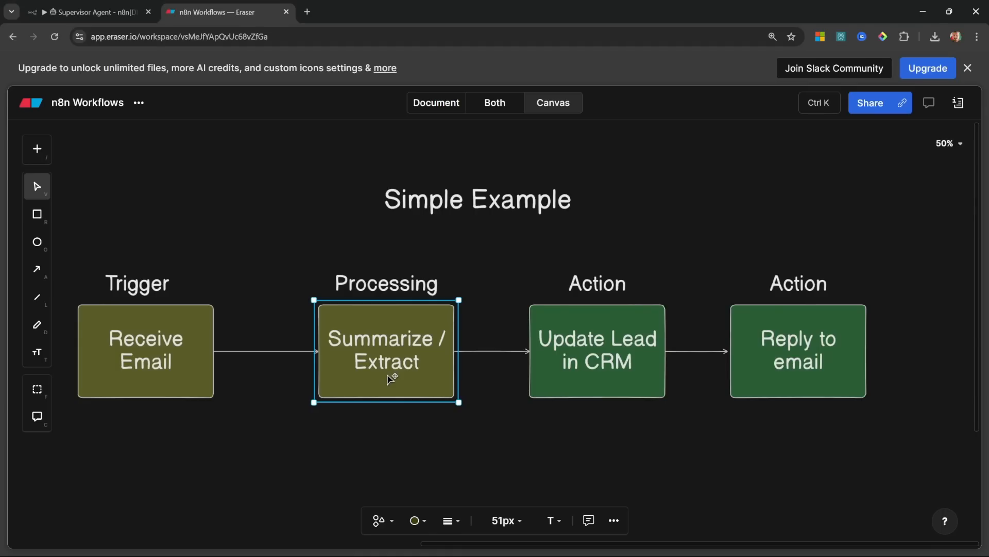
left_click(603, 368)
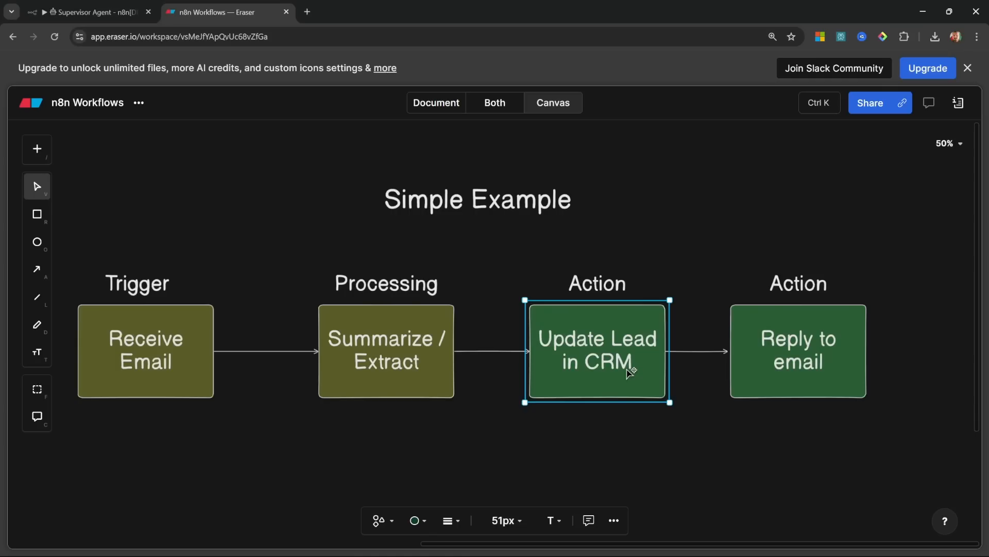
left_click(813, 354)
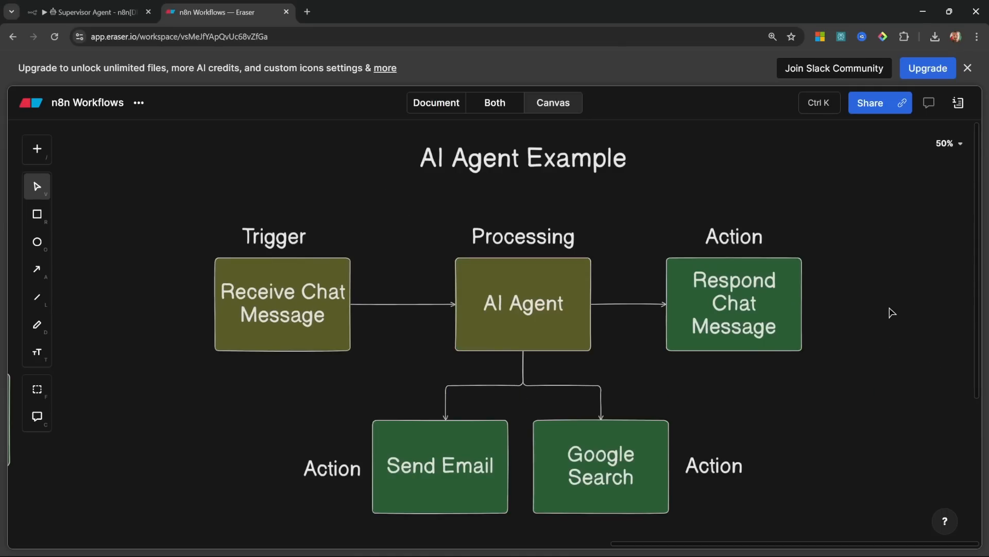
Step: Walk through the chat trigger, AI Agent, reply, Send Email and Google Search boxes, then close Eraser
left_click(326, 318)
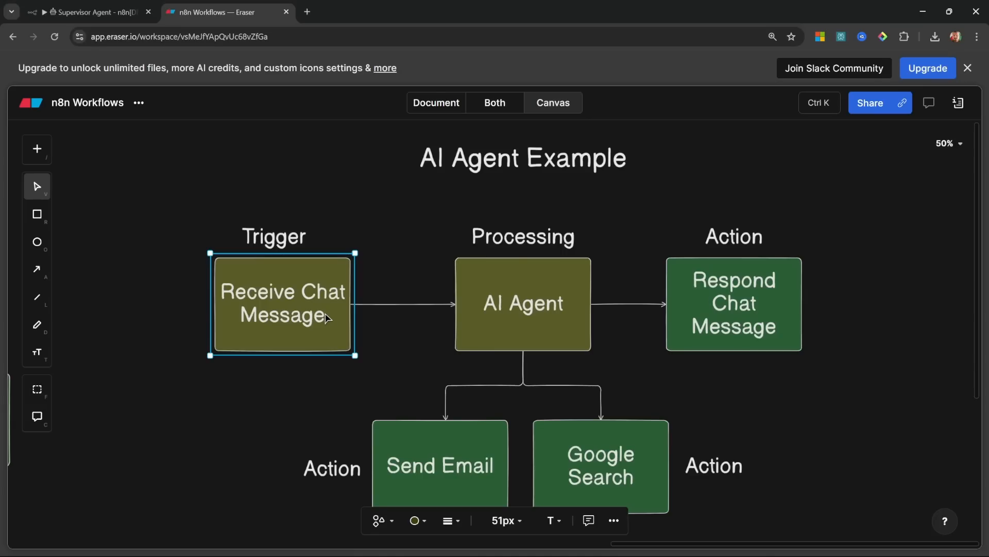
left_click(558, 336)
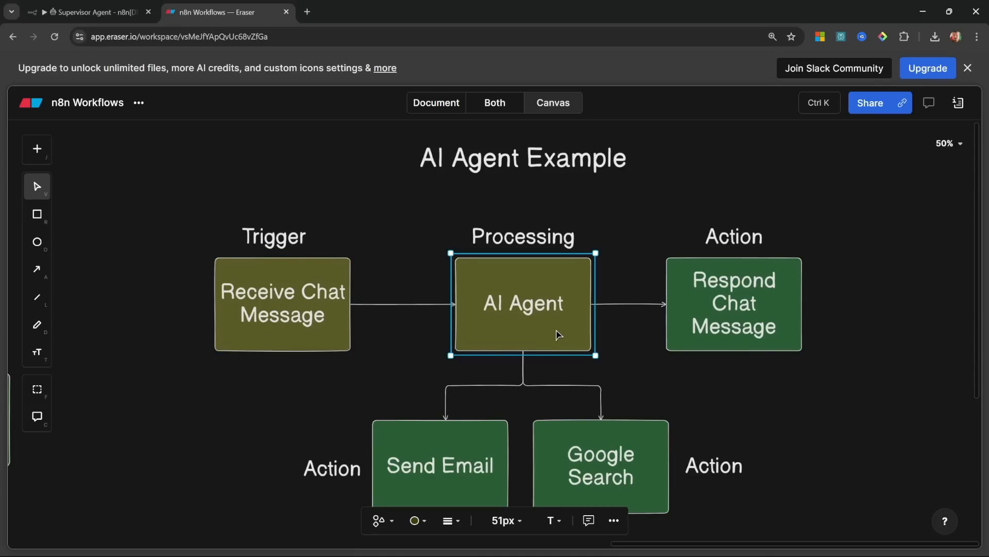
scroll(636, 336, "down", 2)
scroll(636, 335, "right", 2)
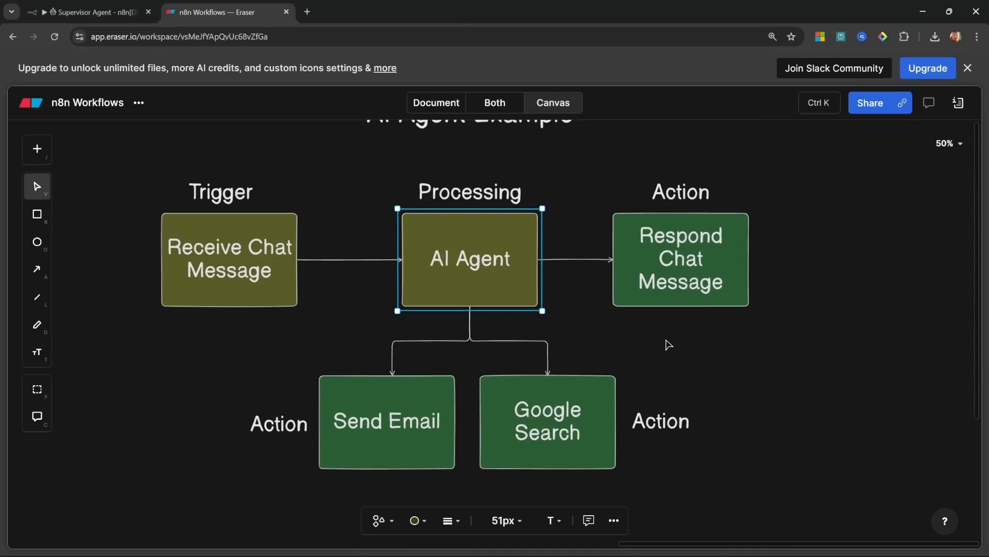
left_click(670, 269)
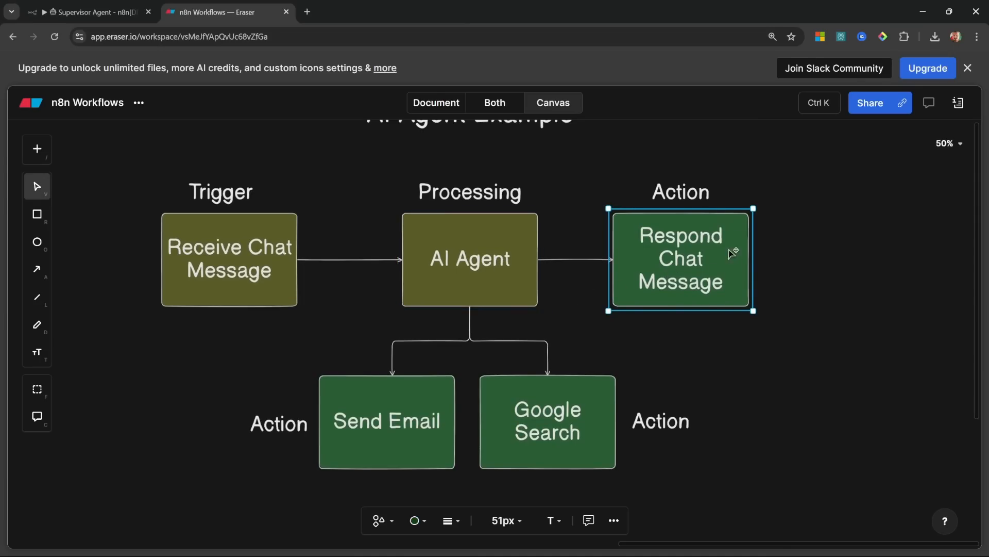
left_click(490, 266)
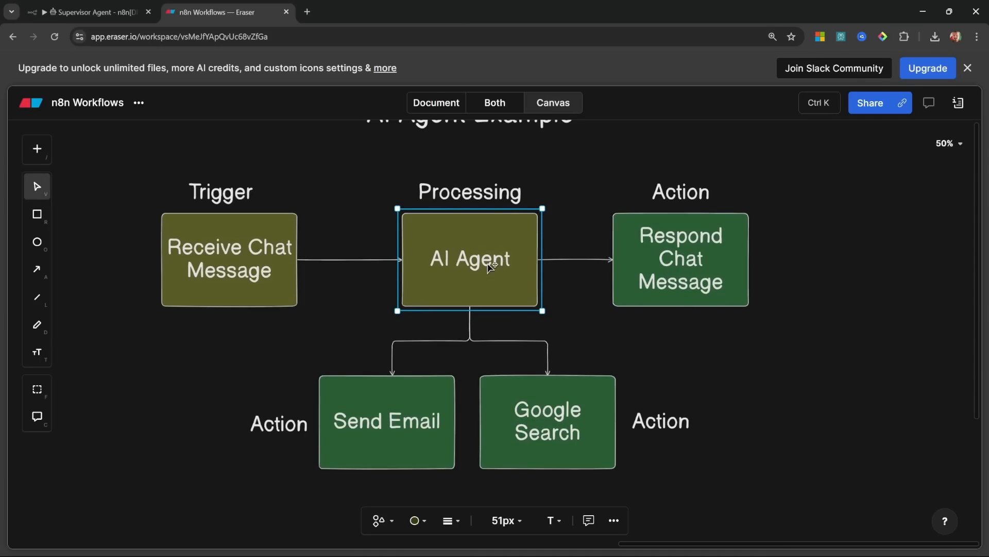
left_click(416, 391)
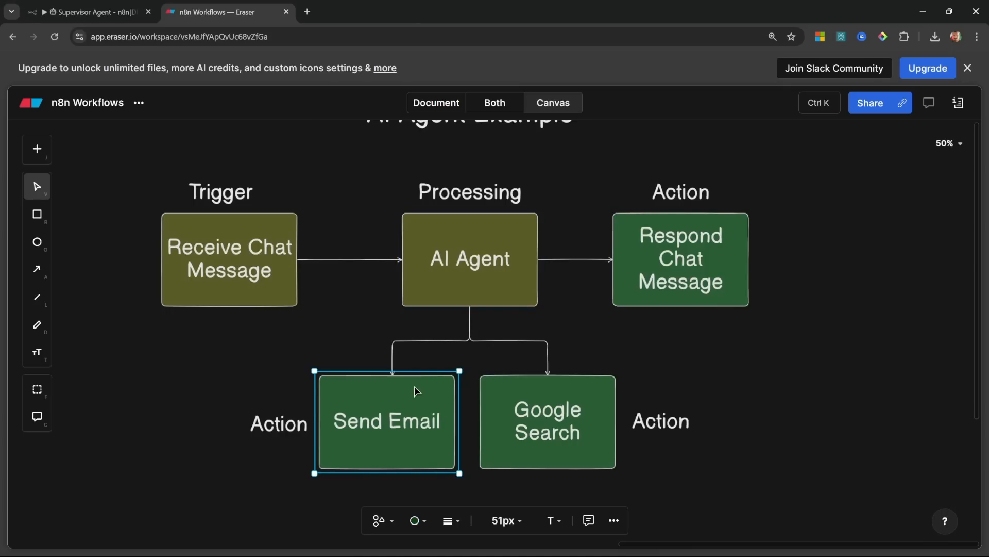
left_click(578, 394)
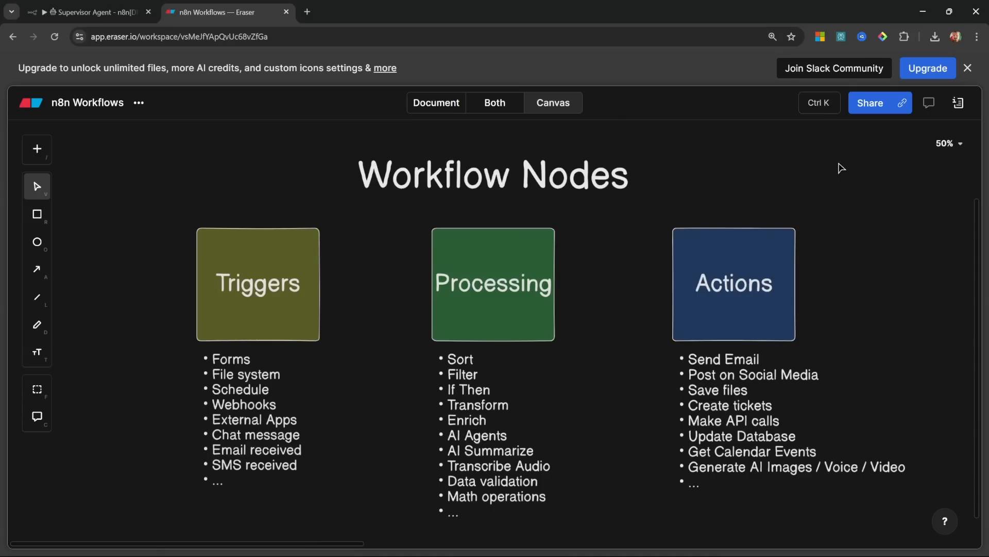
middle_click(171, 8)
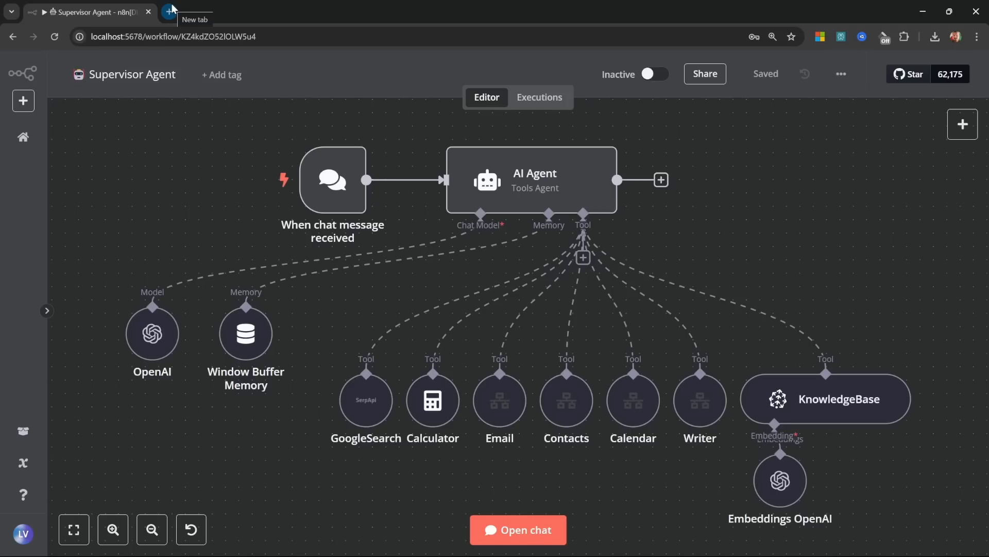
Step: Open a new browser page for the n8n.io website
left_click(170, 12)
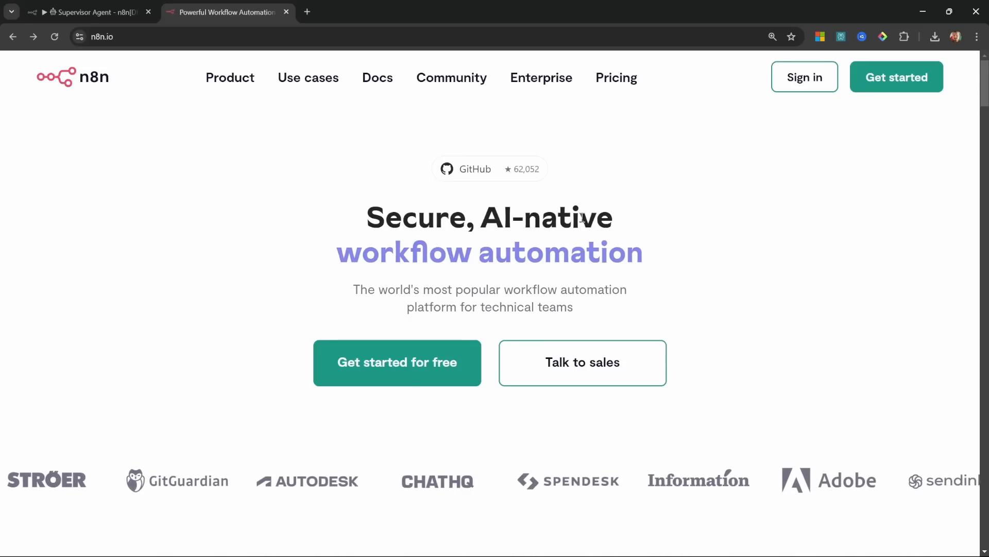
left_click(619, 84)
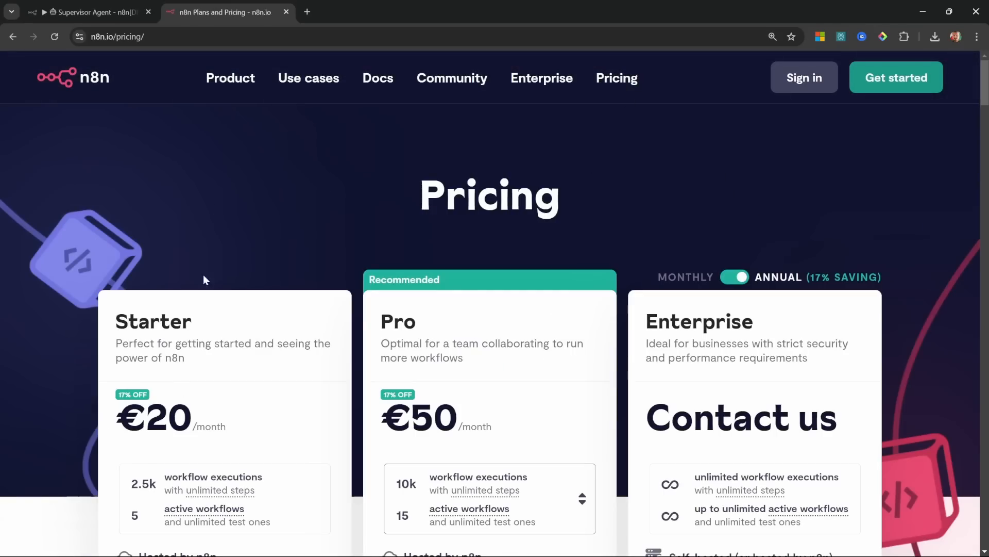
scroll(85, 393, "down", 2)
scroll(85, 393, "up", 2)
left_click(911, 76)
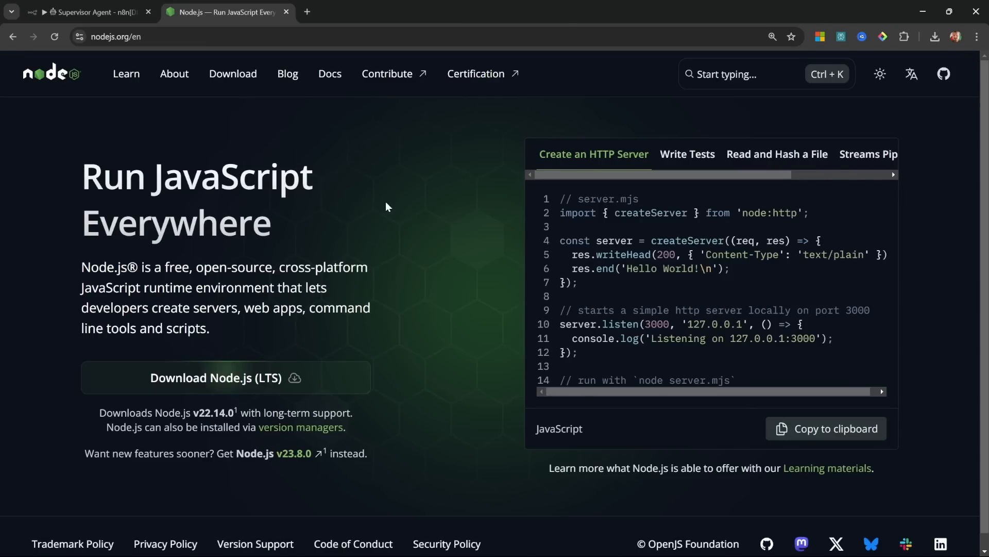
Step: Download the Node.js LTS installer from nodejs.org
left_click(262, 382)
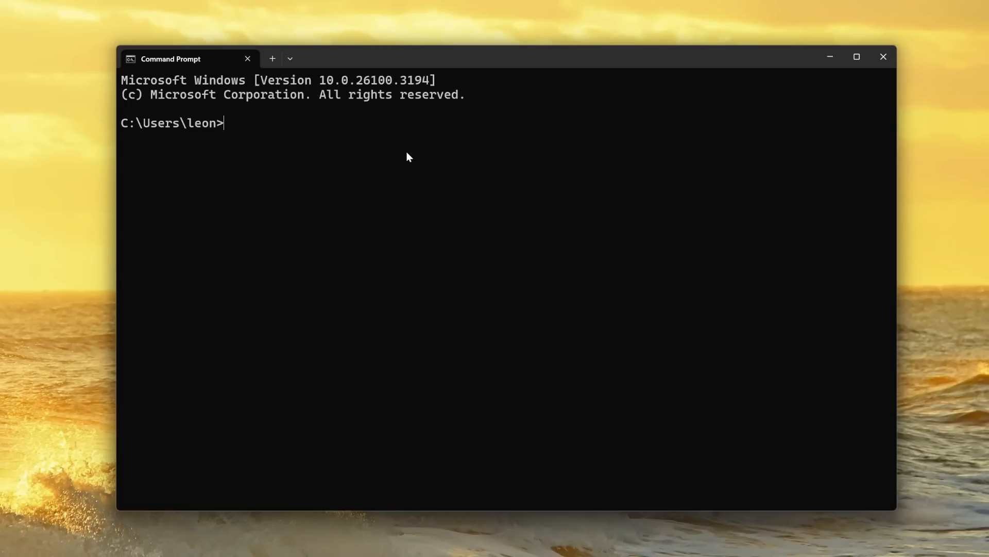
type("npx n8n start")
key("Return")
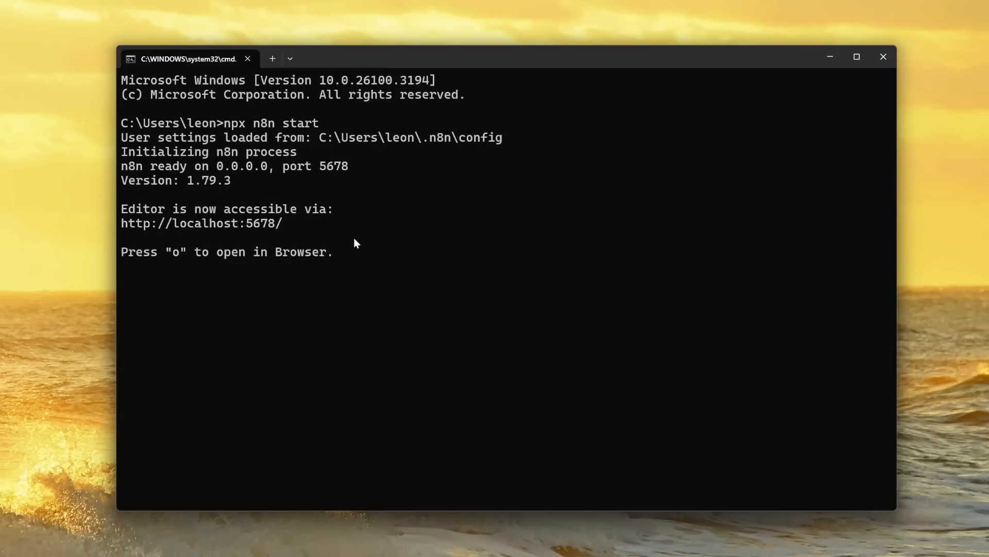
left_click_drag(295, 225, 161, 227)
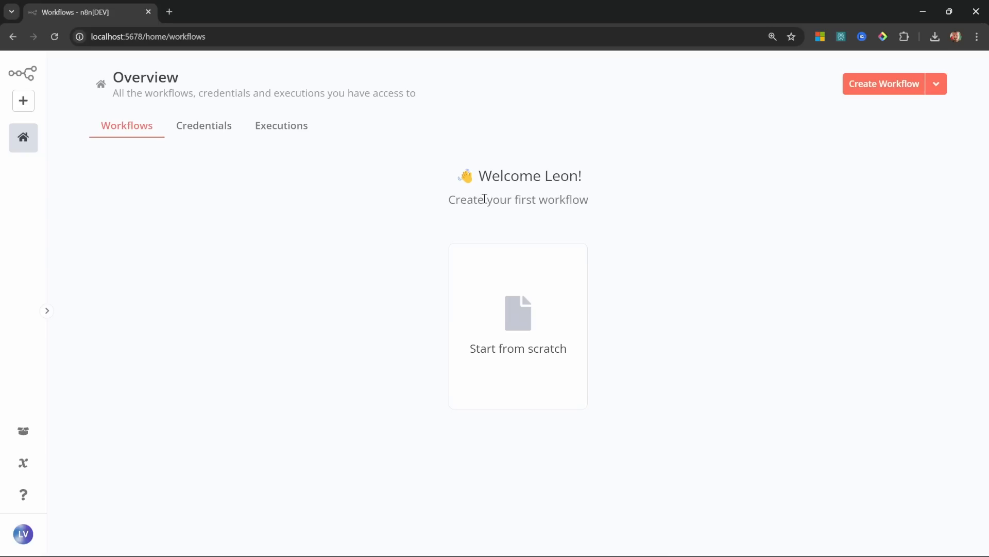
left_click(194, 145)
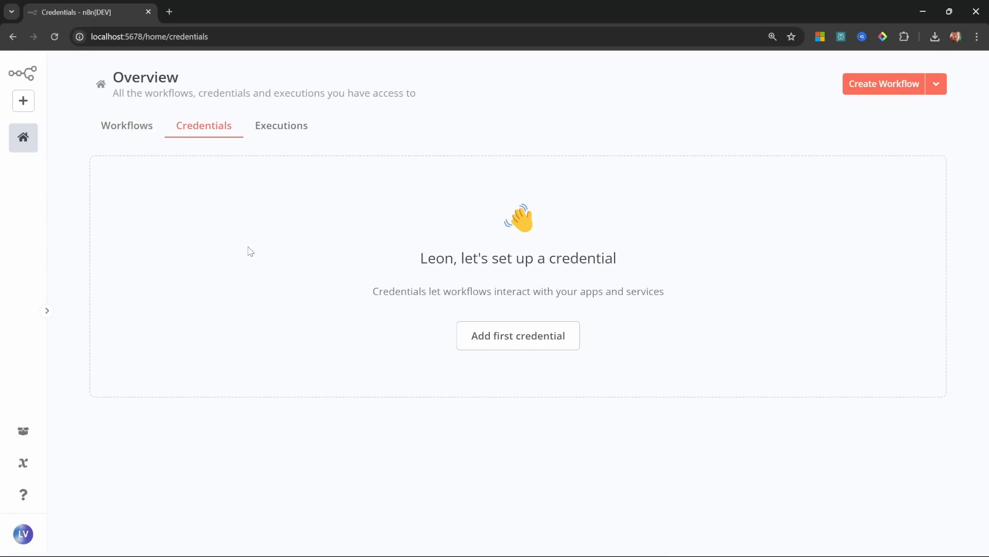
left_click(305, 135)
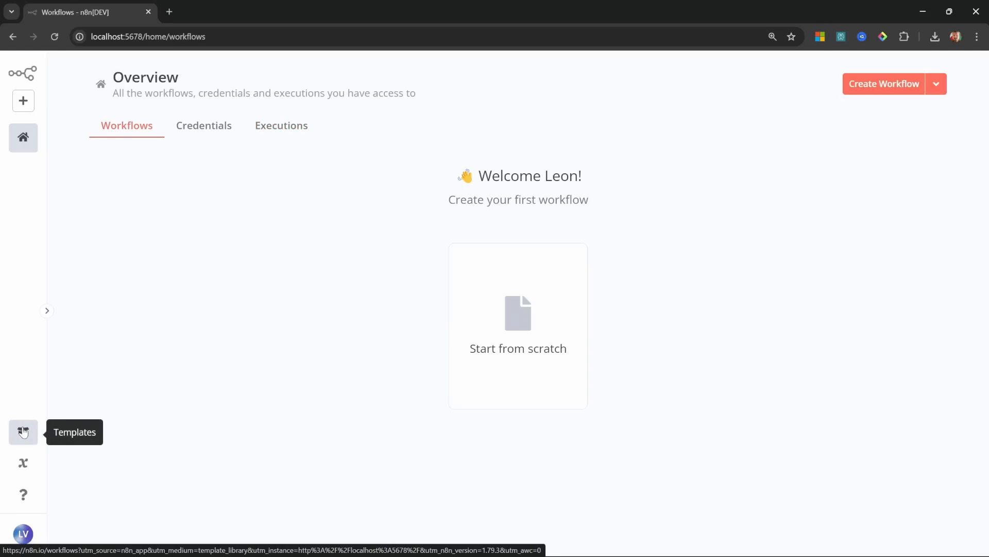
left_click(23, 432)
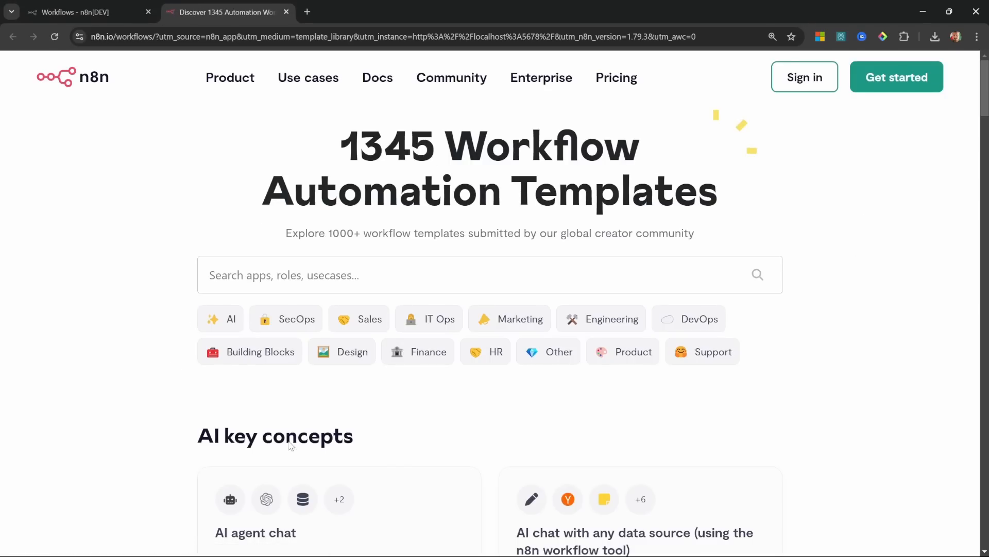
Step: Scroll through the AI workflow templates, then open the account menu in the local n8n
scroll(623, 429, "down", 3)
scroll(642, 400, "down", 5)
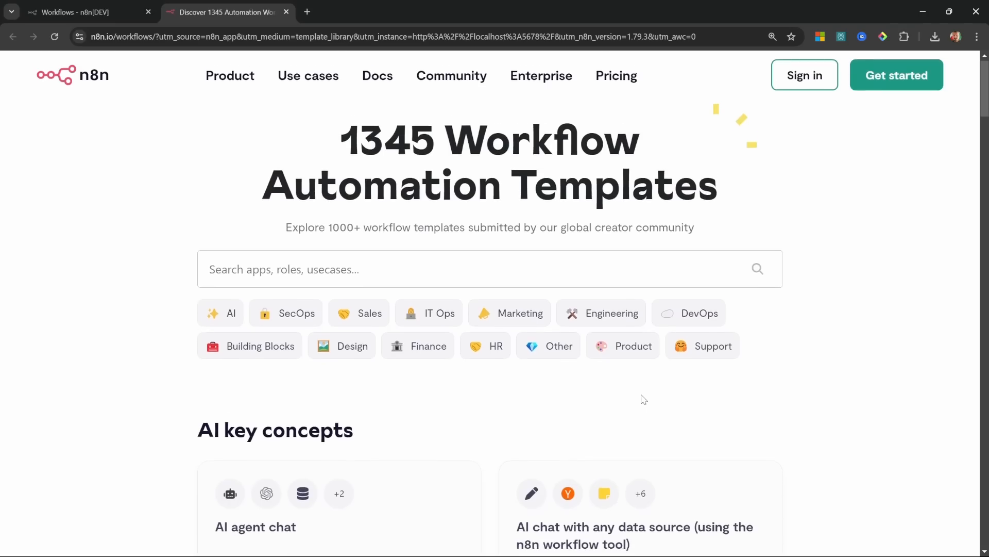
scroll(644, 398, "down", 3)
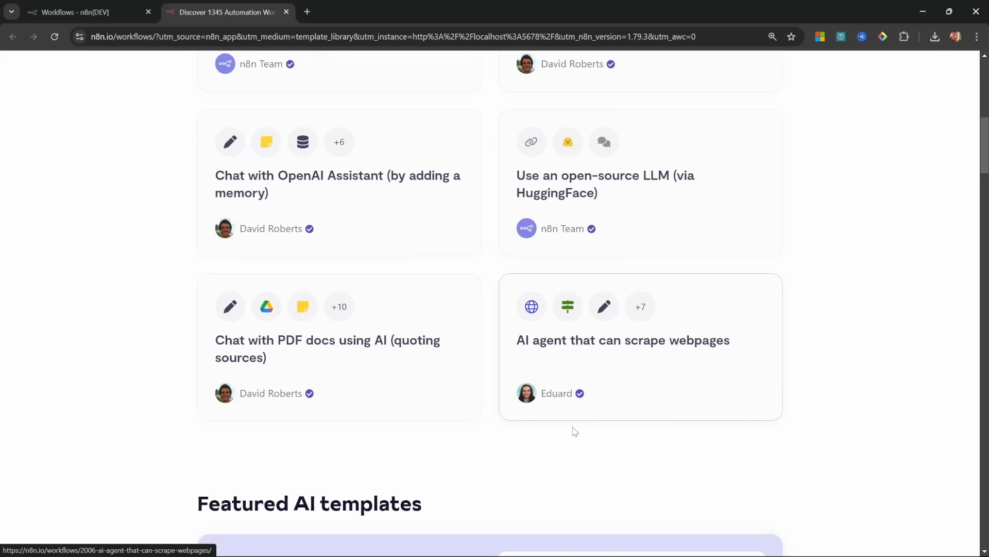
scroll(574, 430, "up", 5)
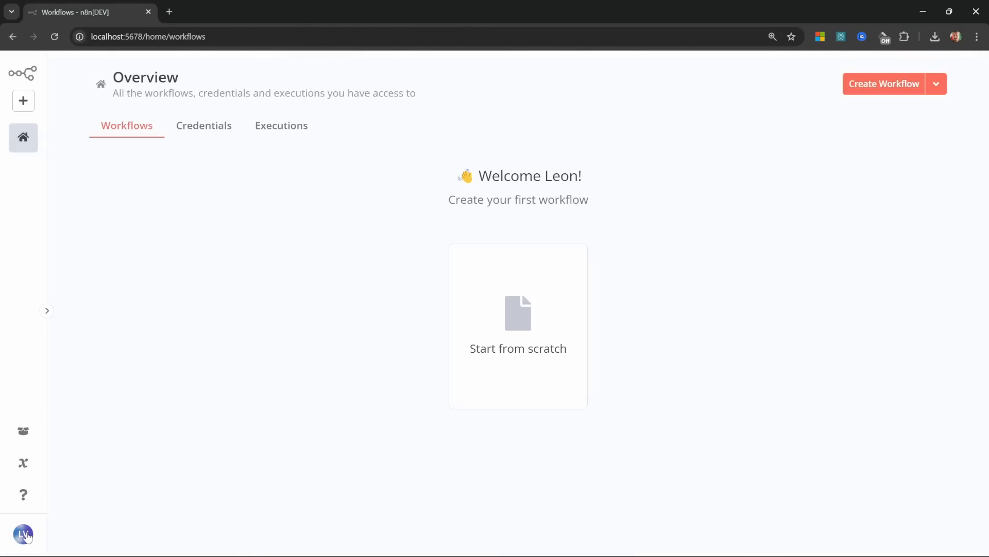
left_click(29, 537)
Step: Set the personal Theme to Dark theme, save it, and go back to the Workflows overview
left_click(68, 504)
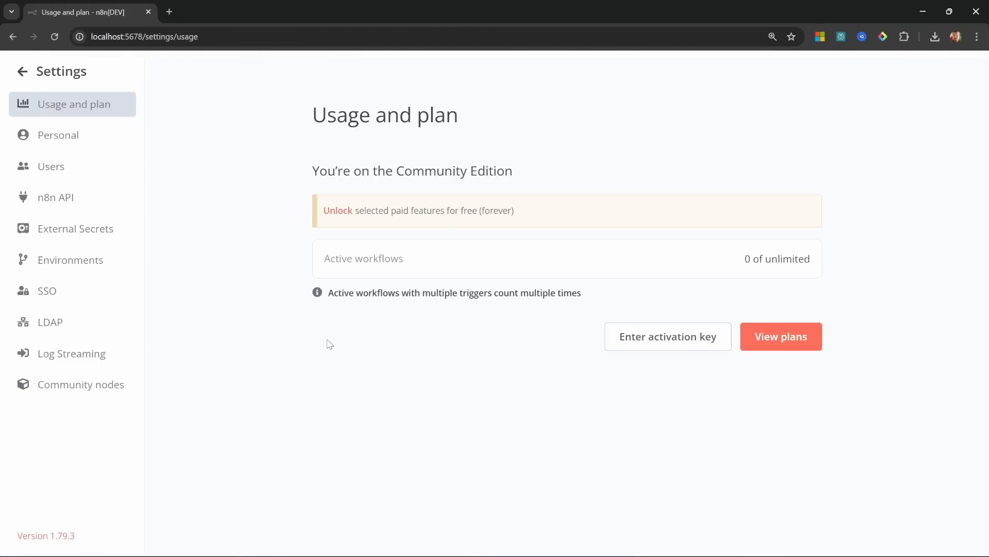
left_click(57, 136)
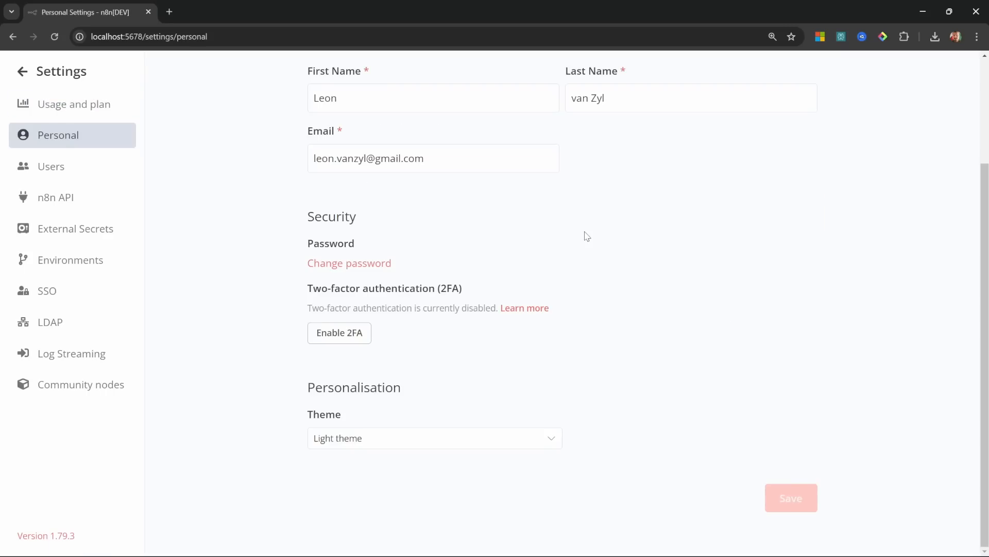
left_click(368, 439)
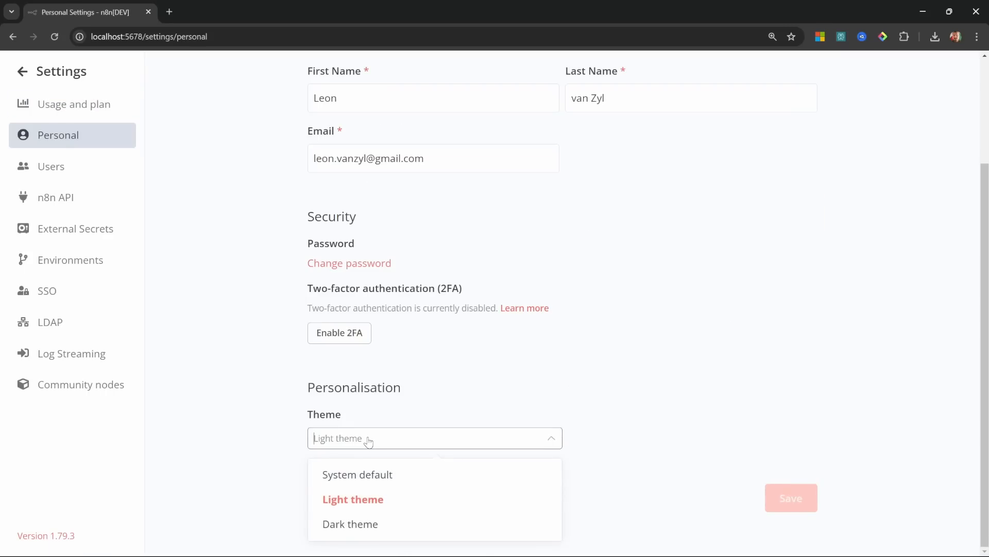
left_click(360, 523)
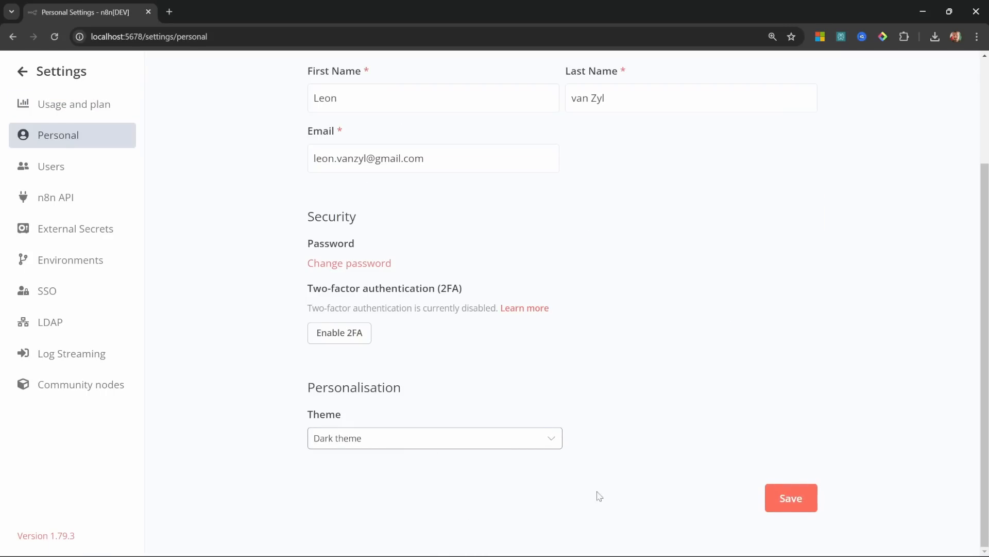
left_click(787, 498)
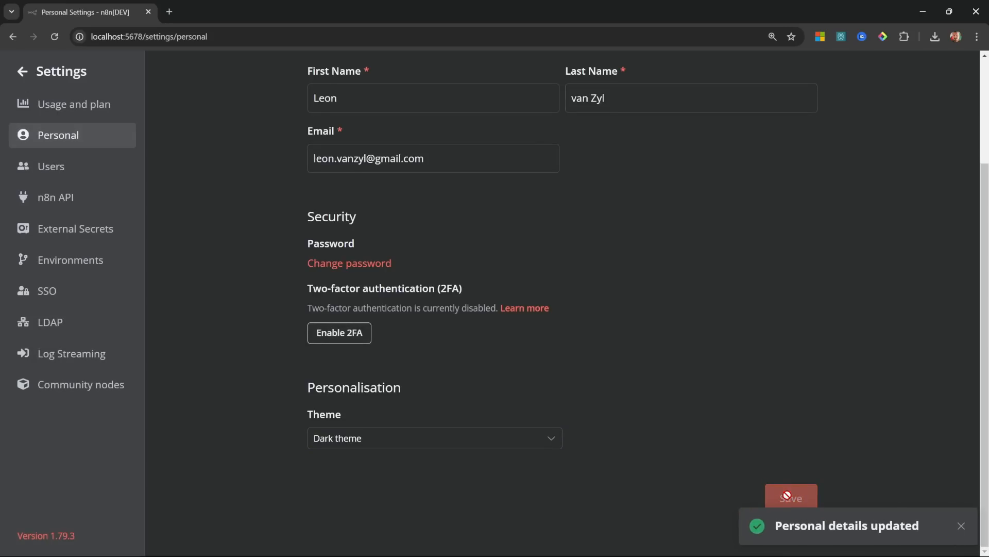
left_click(32, 72)
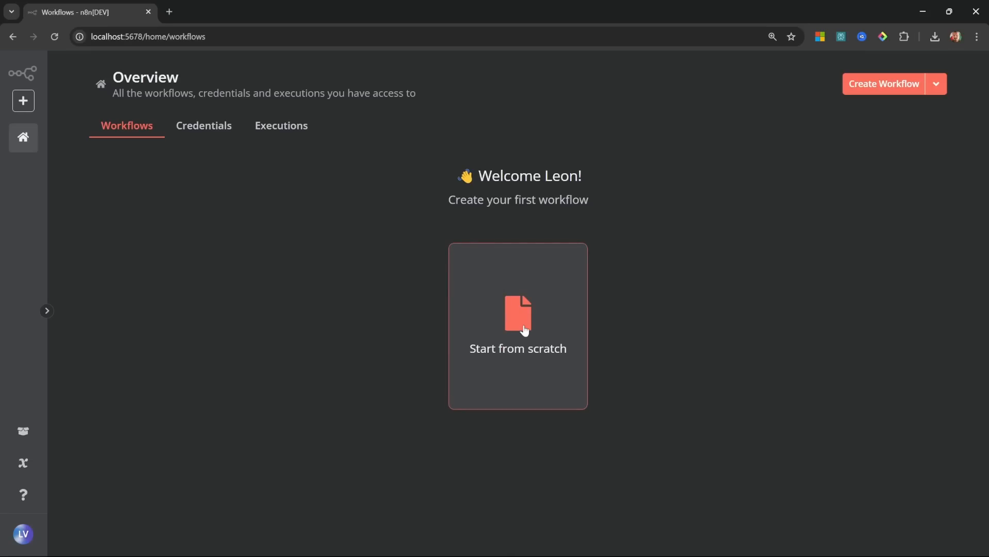
Step: Create a blank workflow and rename it from 'My workflow' to 'My First Agent'
left_click(887, 83)
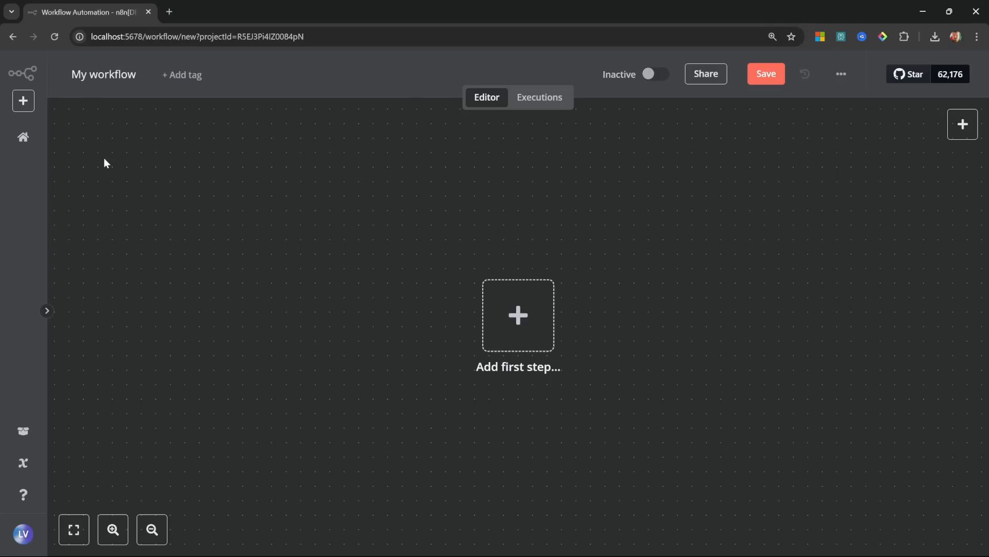
left_click(106, 76)
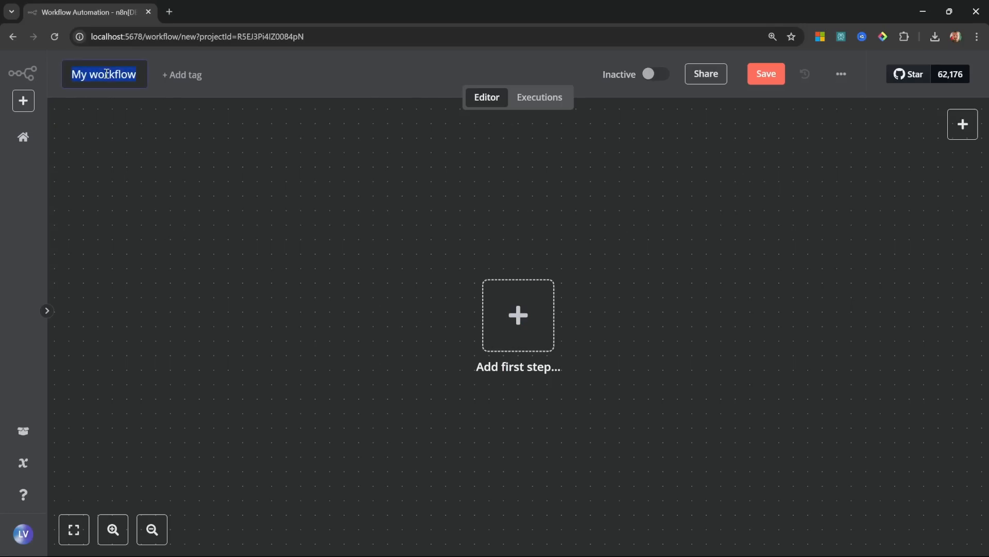
type("My First Agent")
key("Return")
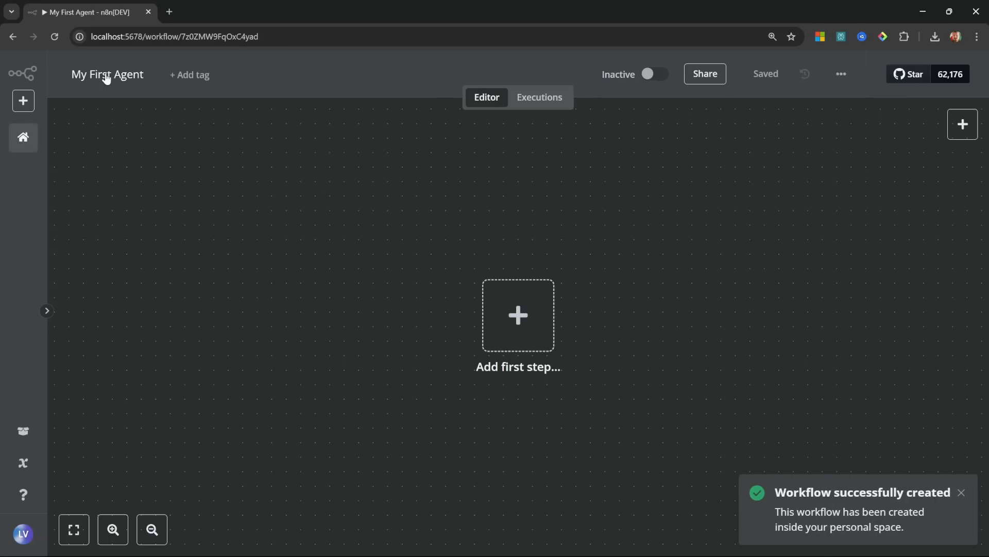
left_click(149, 535)
left_click(112, 530)
left_click(111, 531)
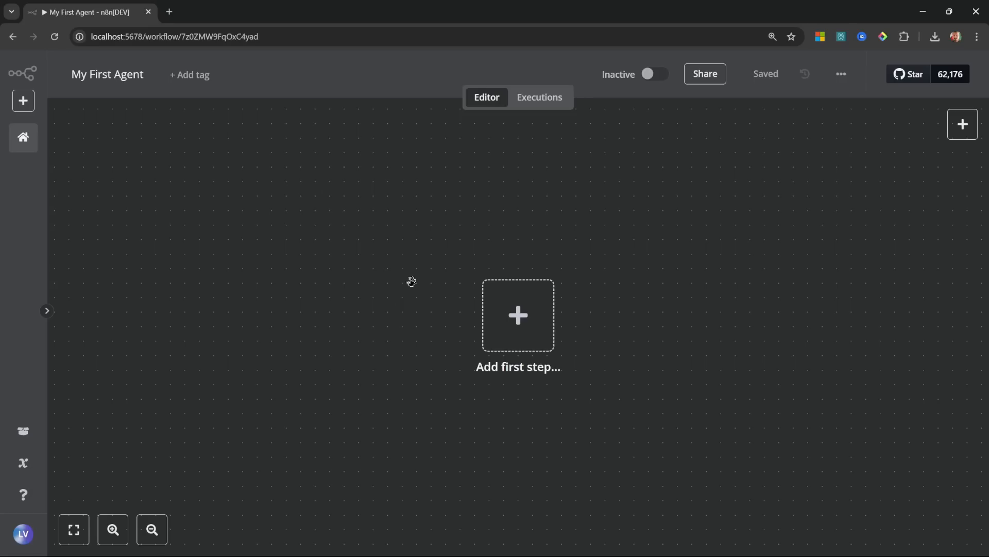
left_click_drag(411, 280, 373, 282)
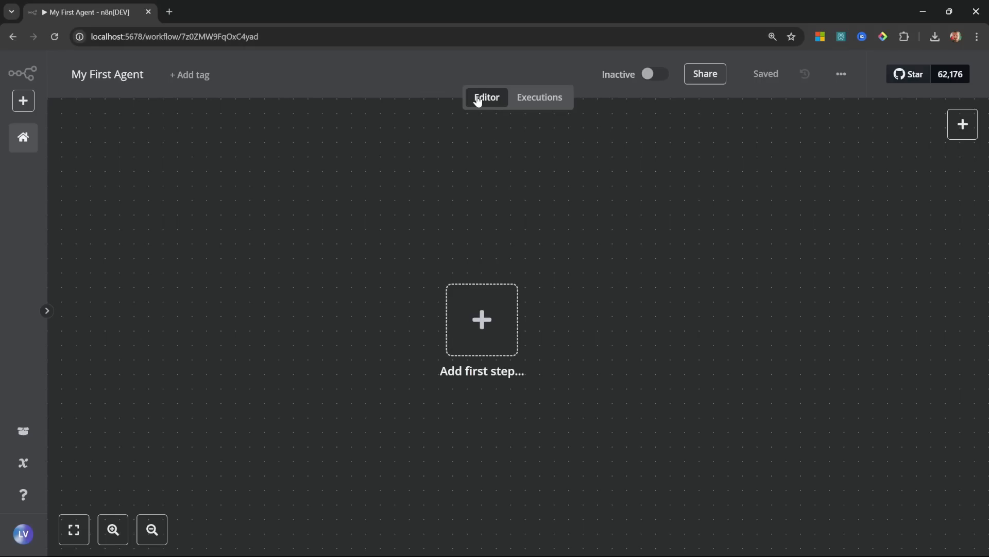
left_click(536, 102)
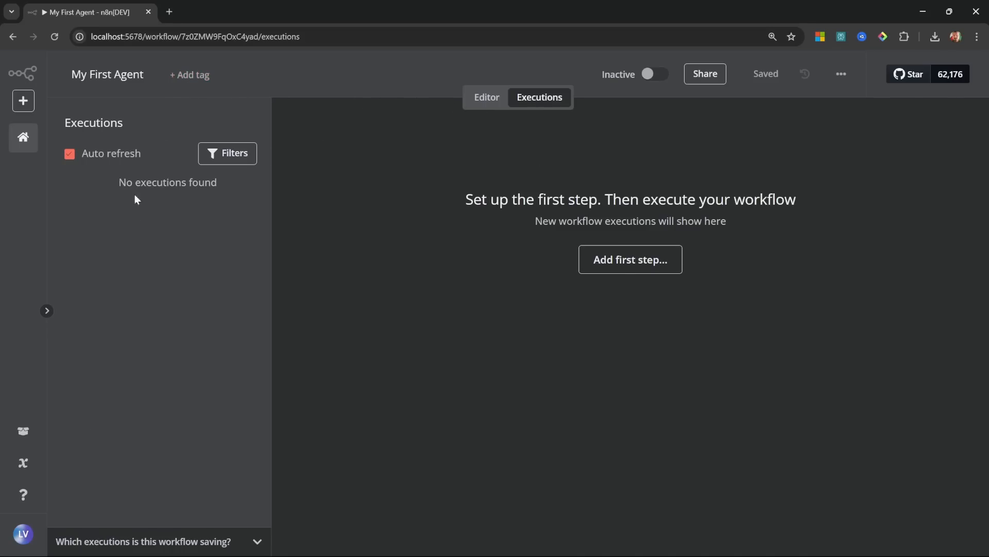
left_click(479, 103)
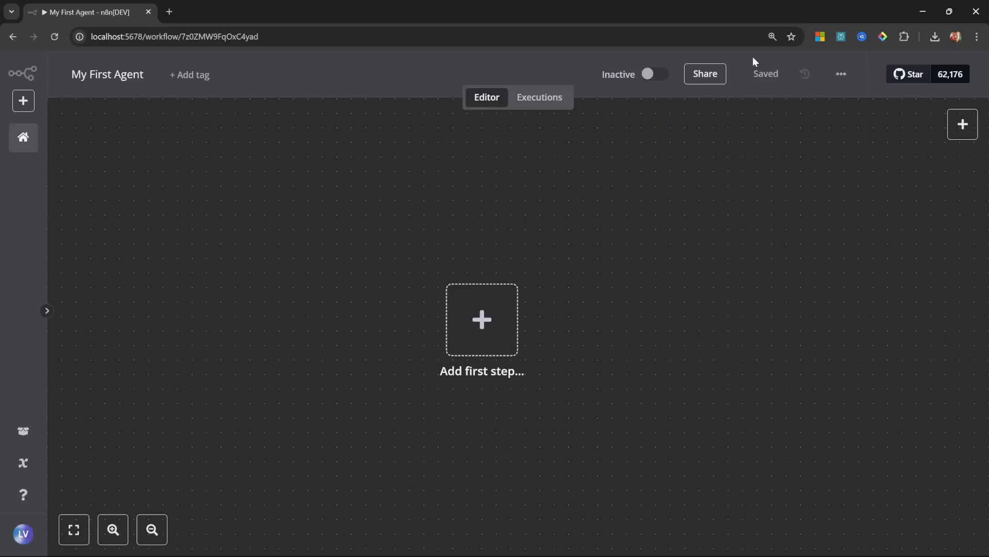
Step: In Workflow settings, search 'johan', choose the Africa/Johannesburg timezone, and save
mouse_move(715, 76)
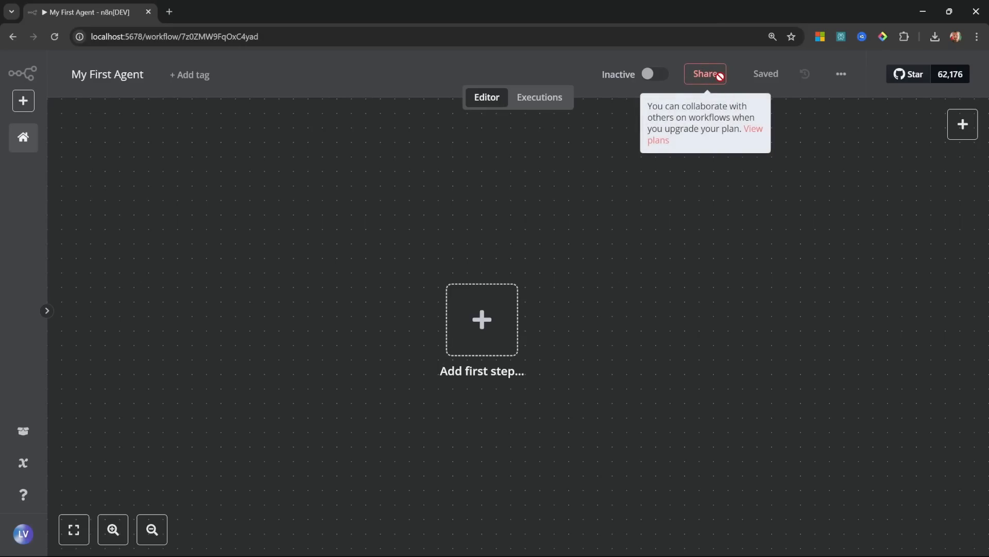
left_click(839, 74)
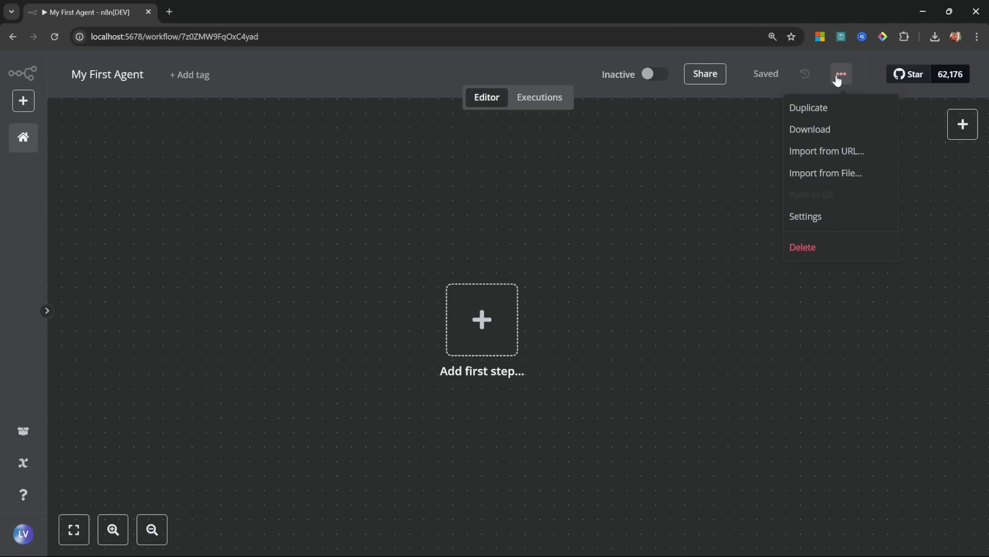
left_click(838, 77)
left_click(838, 77)
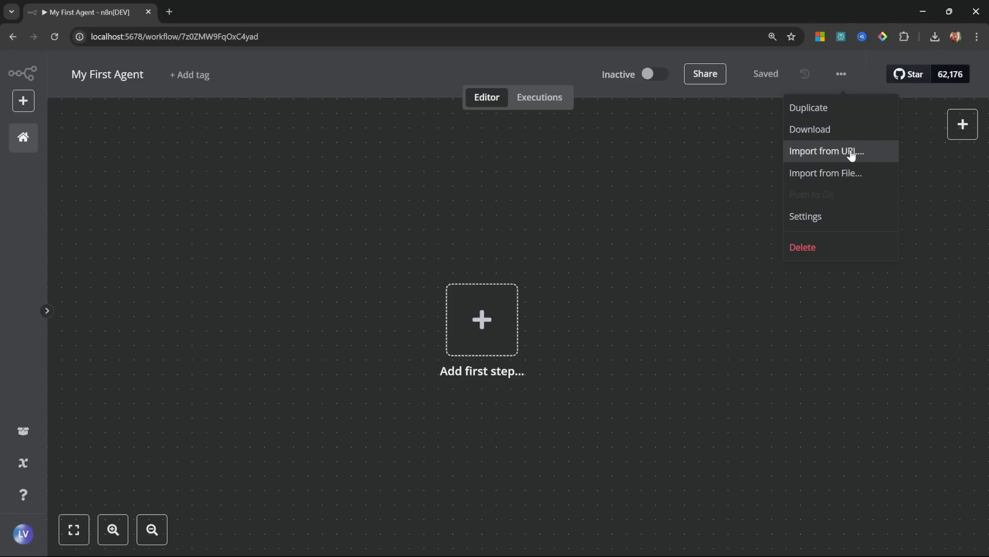
left_click(807, 218)
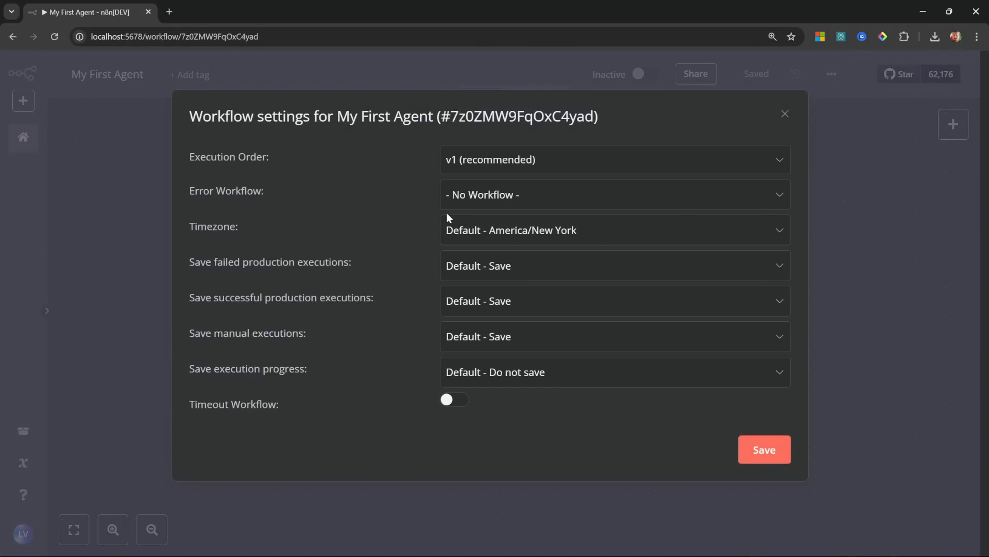
left_click(532, 236)
type("johan")
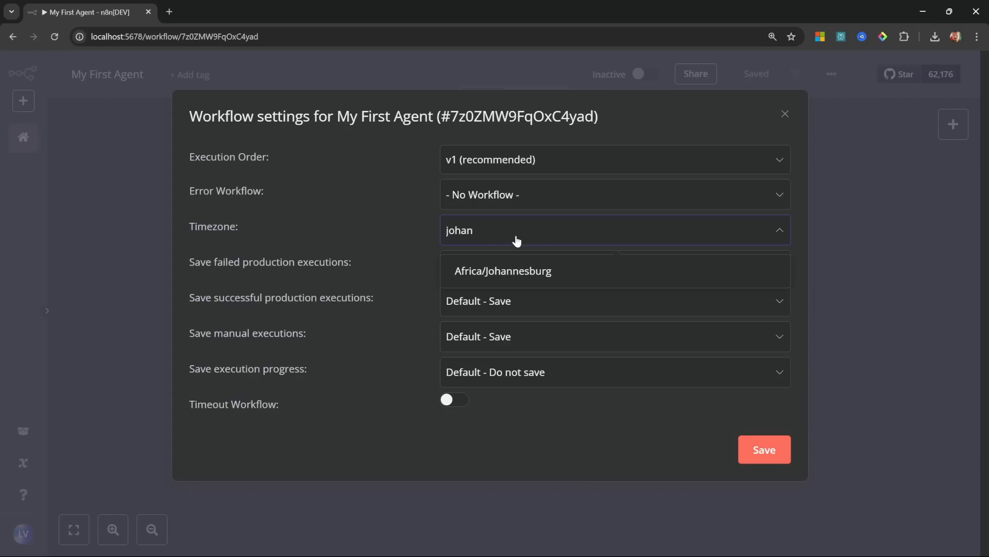
left_click(518, 281)
left_click(749, 445)
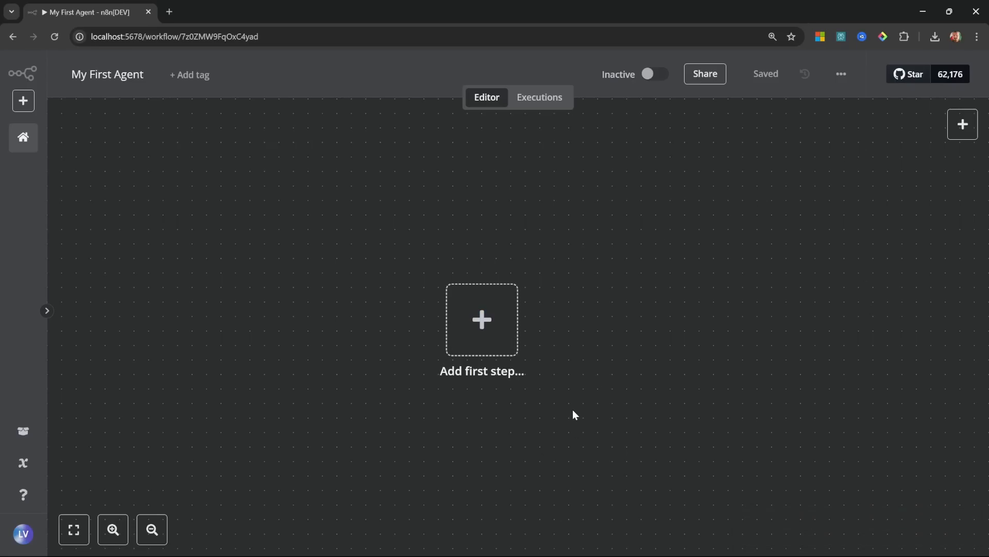
Step: Browse the app-event triggers, including Gmail, then add an On a schedule trigger instead
left_click(486, 329)
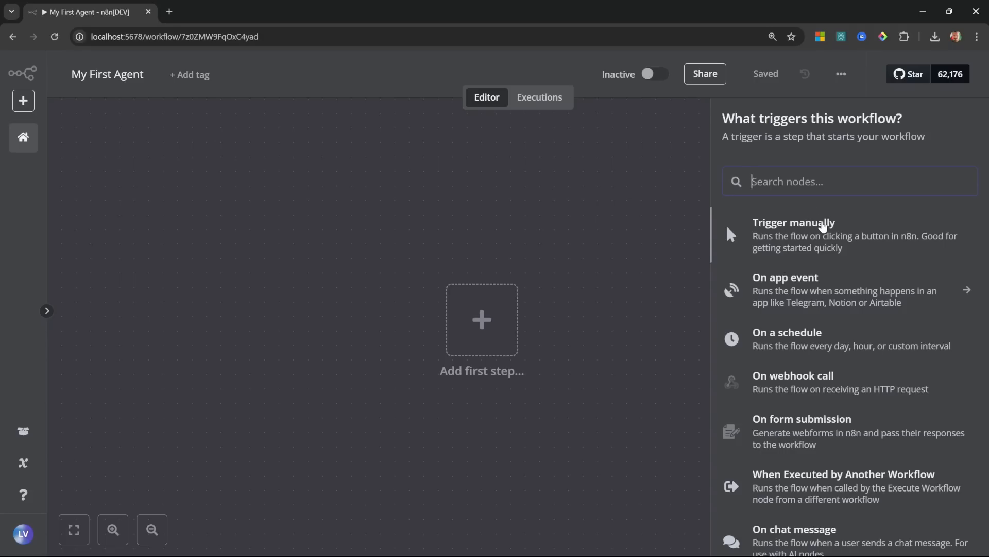
left_click(830, 291)
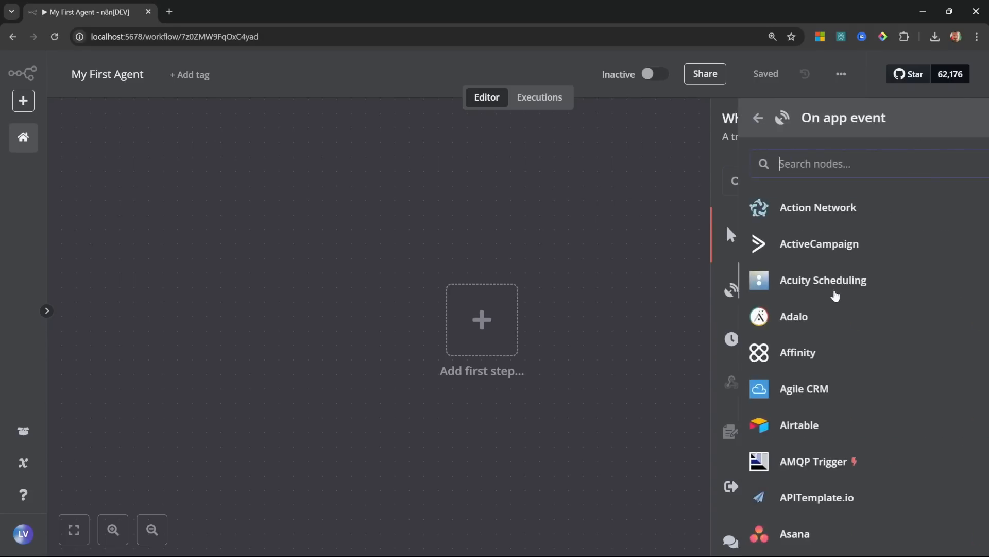
scroll(871, 393, "down", 8)
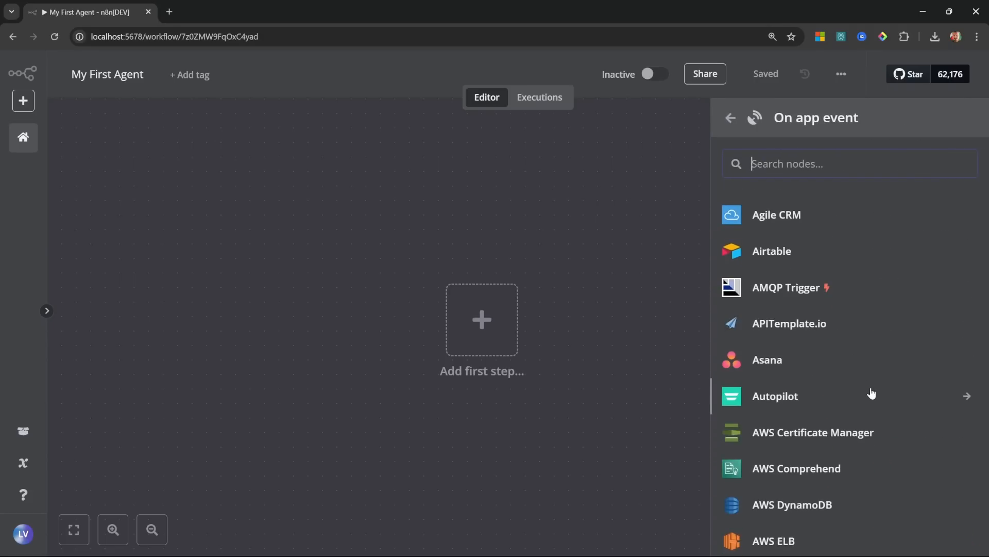
scroll(871, 393, "down", 7)
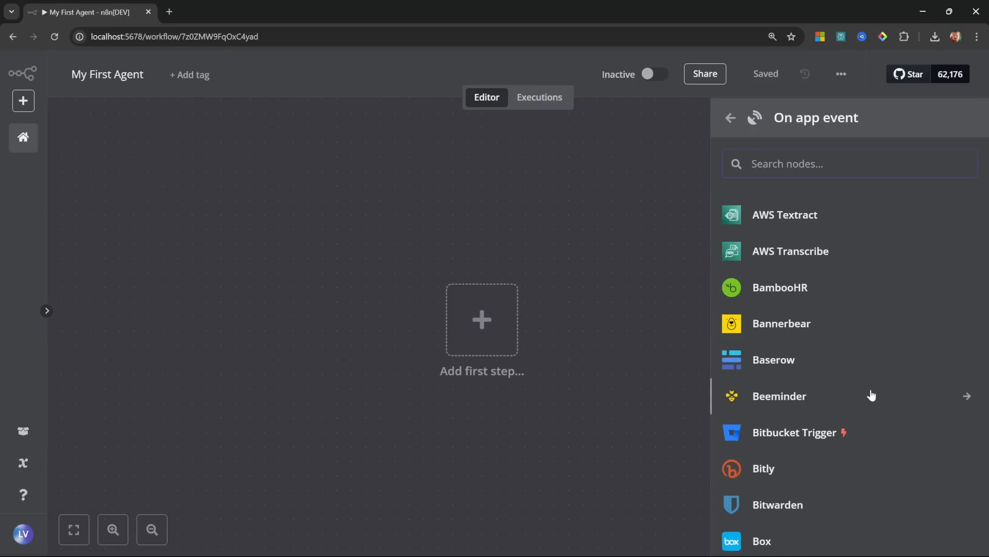
scroll(872, 395, "up", 15)
type("gmail")
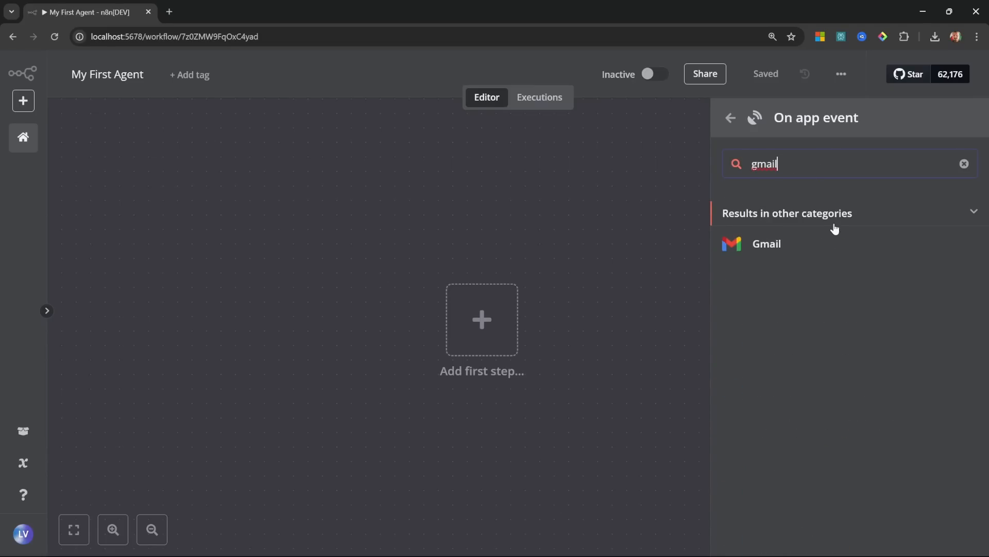
left_click(777, 245)
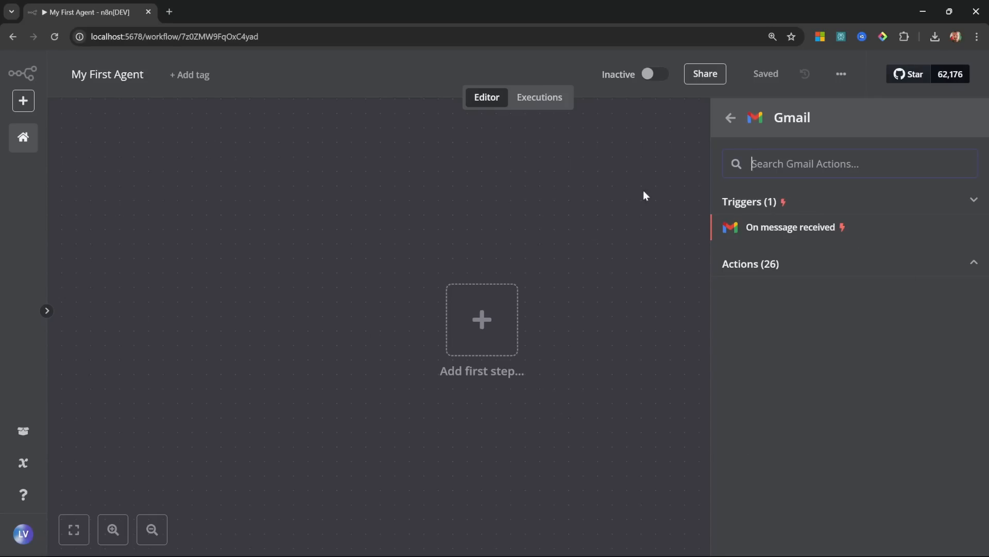
left_click(732, 119)
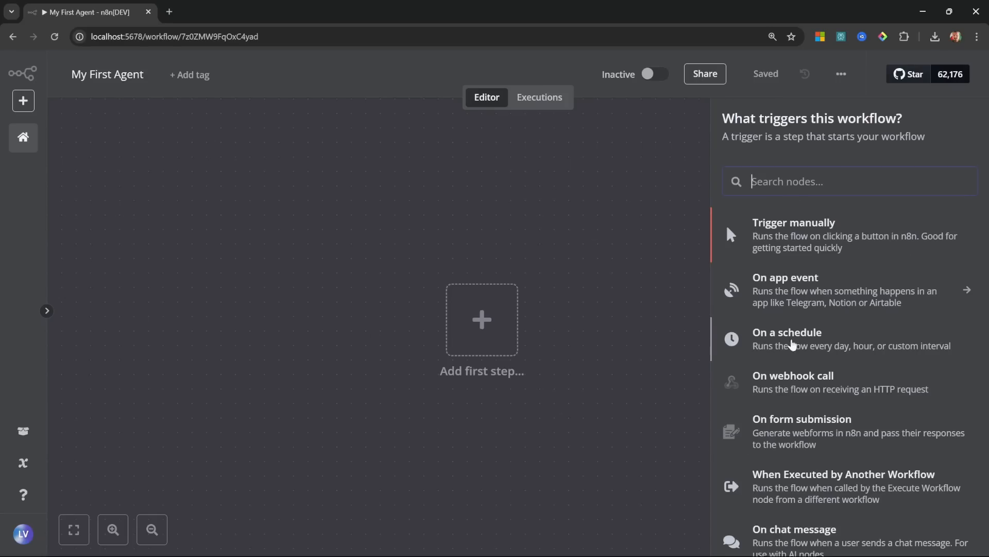
left_click(845, 342)
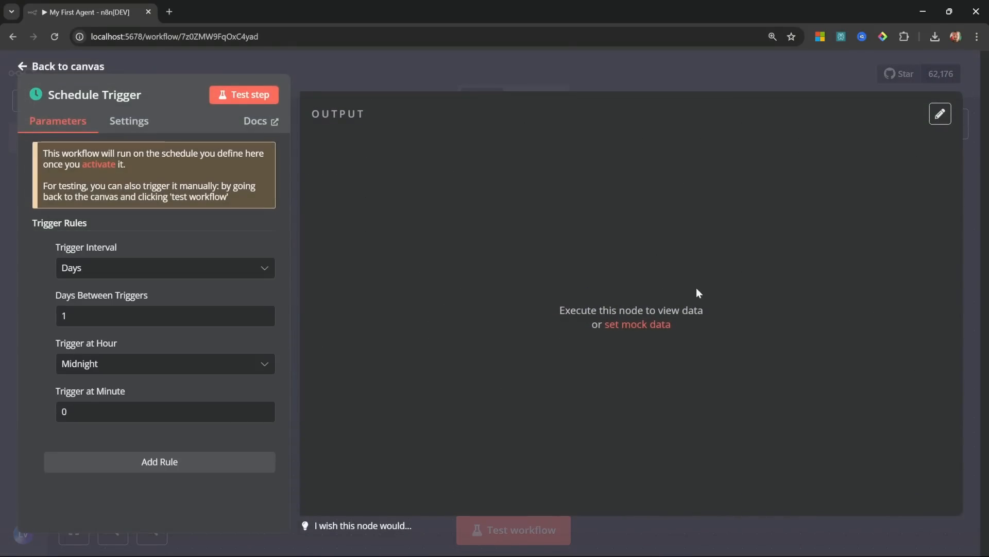
Step: Check the trigger interval options, keeping Days, then delete the Schedule Trigger node from the canvas
left_click(80, 267)
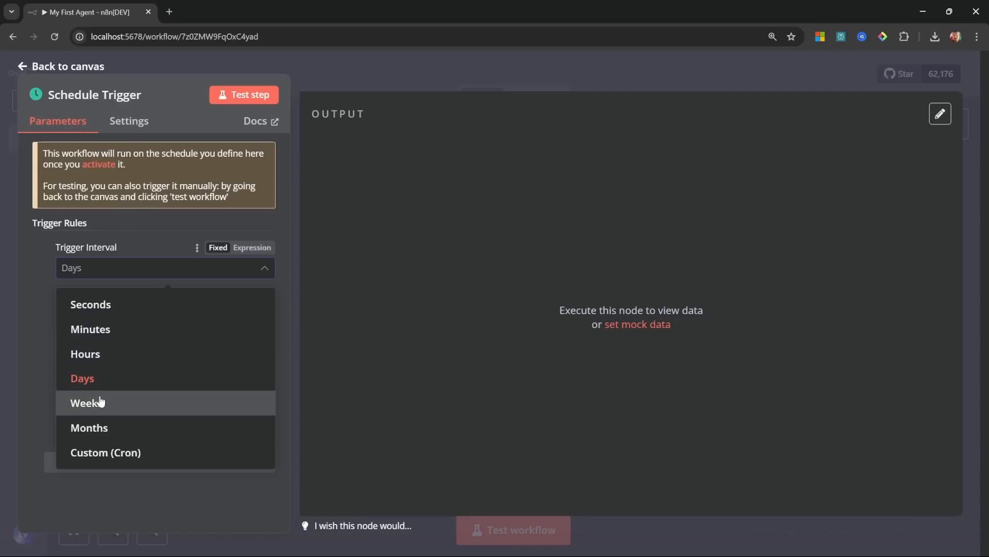
left_click(124, 232)
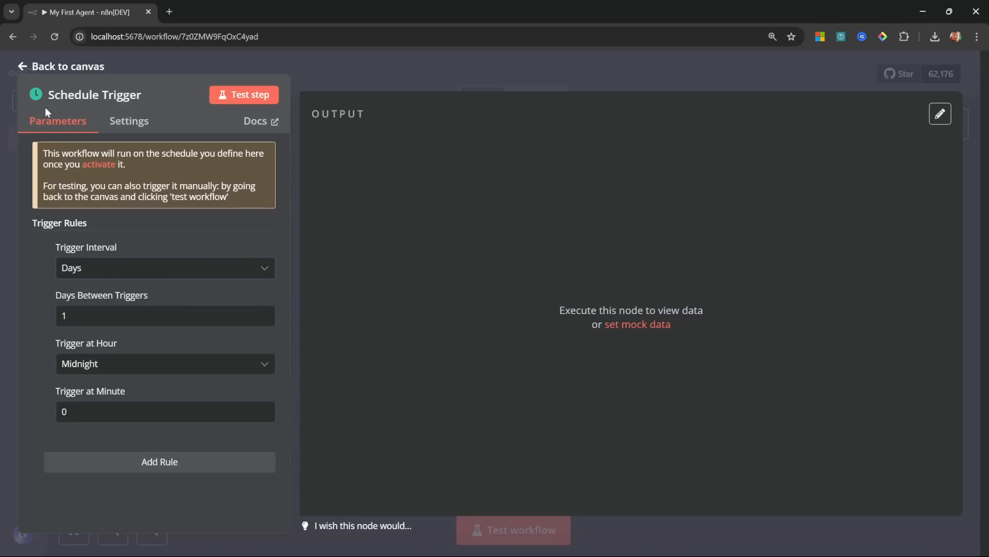
left_click(24, 66)
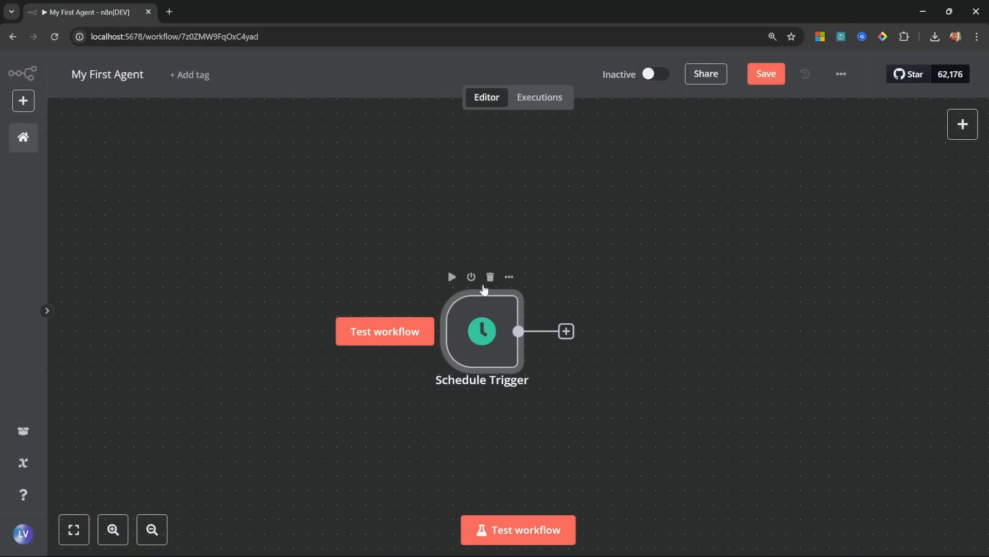
left_click(491, 278)
left_click(522, 329)
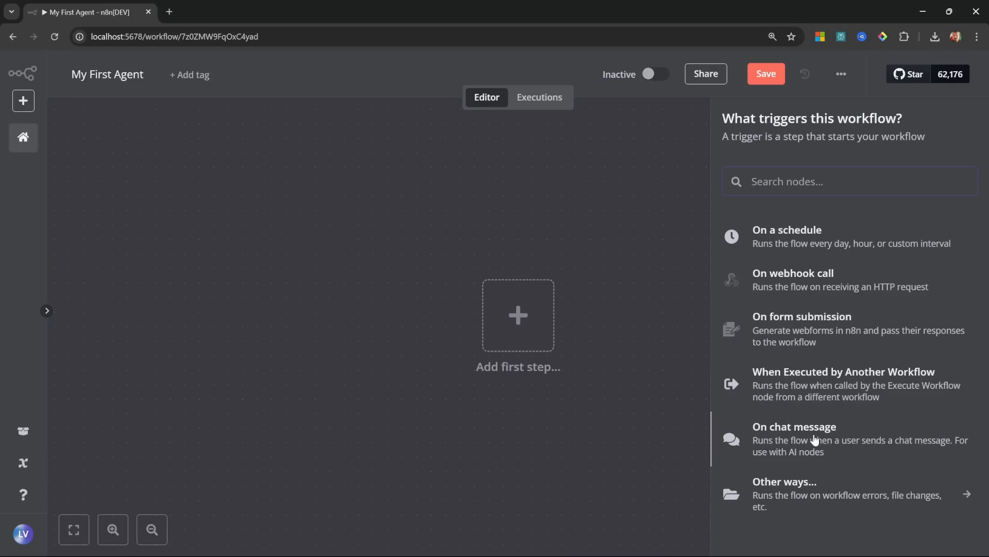
Step: Add an On chat message trigger with public access toggled back off, and open its test chat
left_click(814, 438)
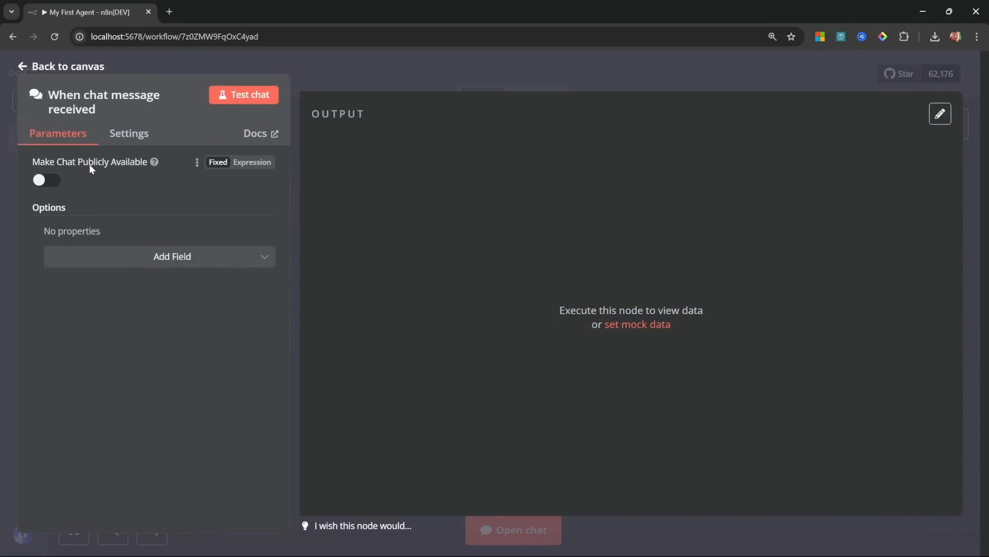
left_click(39, 177)
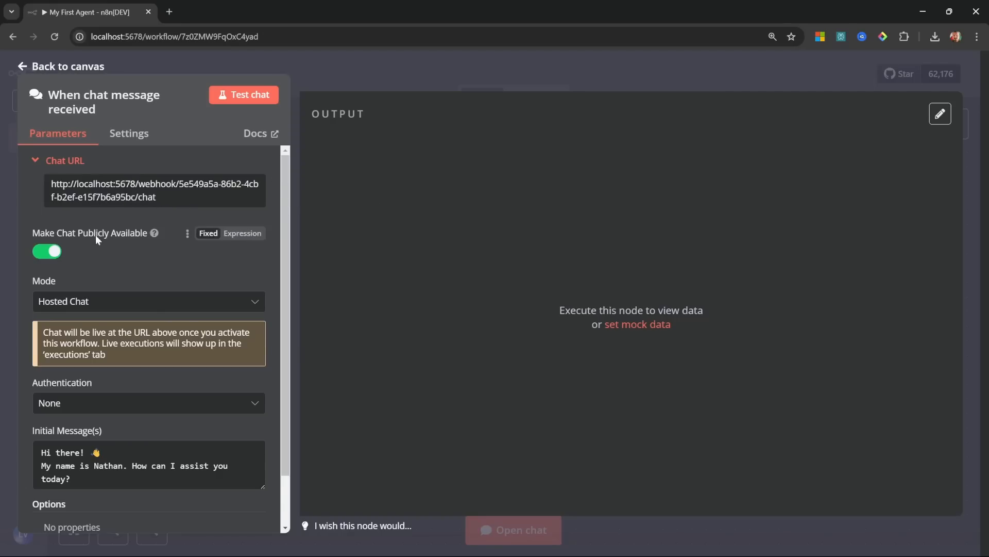
left_click(46, 253)
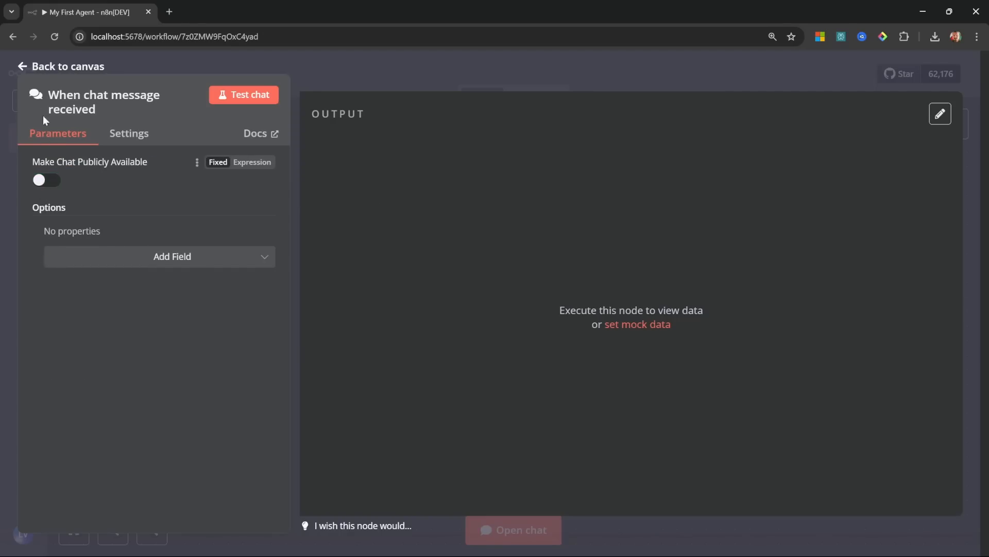
left_click(27, 68)
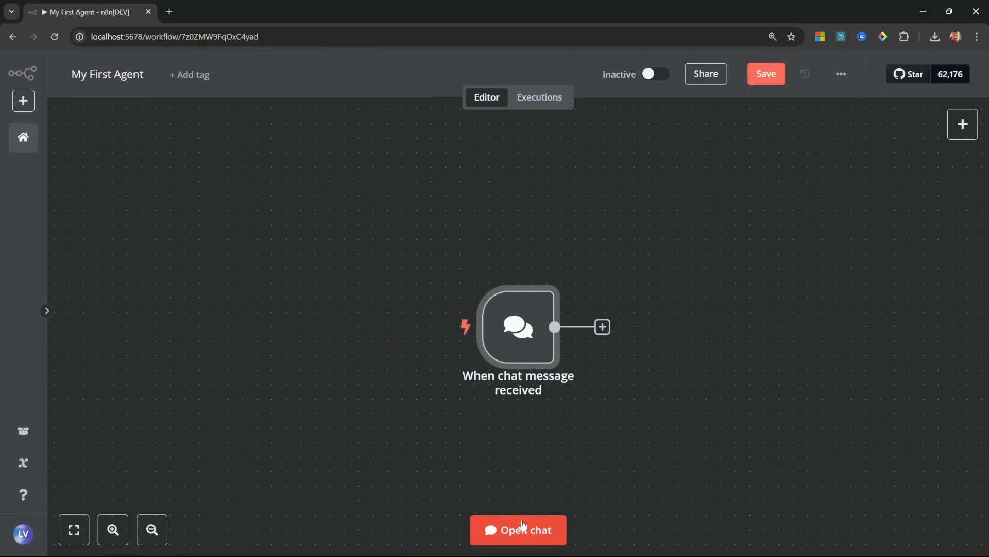
left_click(543, 533)
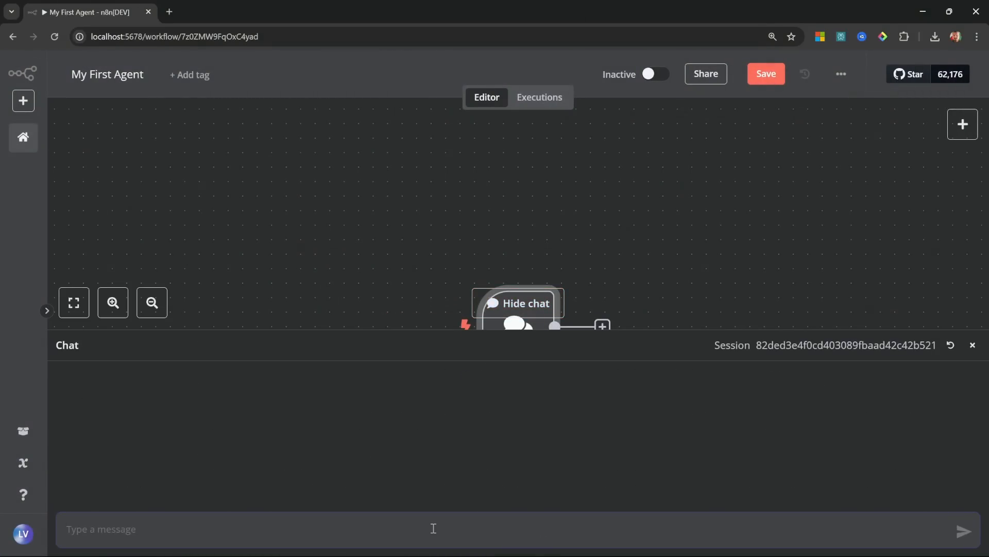
Step: Send 'Hello' in the test chat to run the trigger, then close the chat panel
type("Hello")
key("Return")
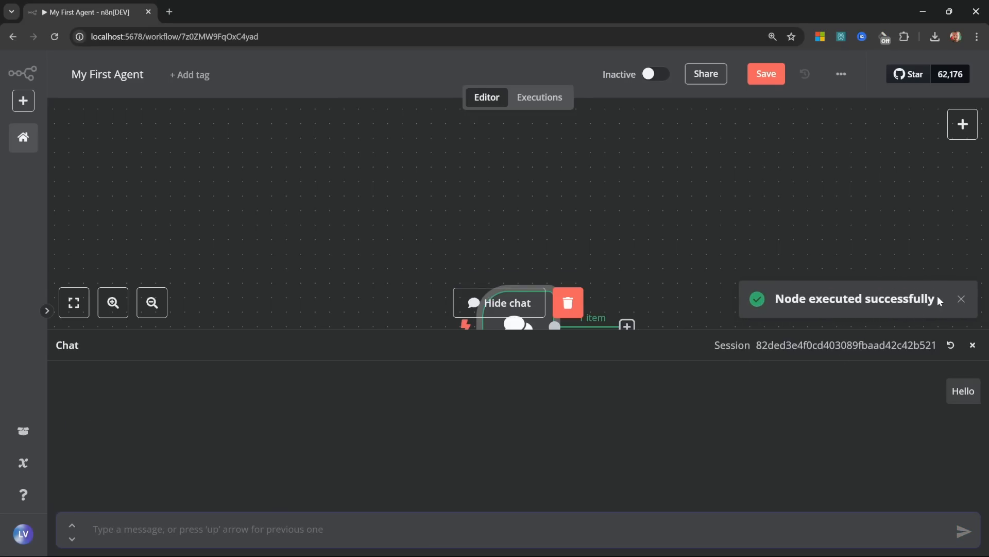
mouse_move(956, 395)
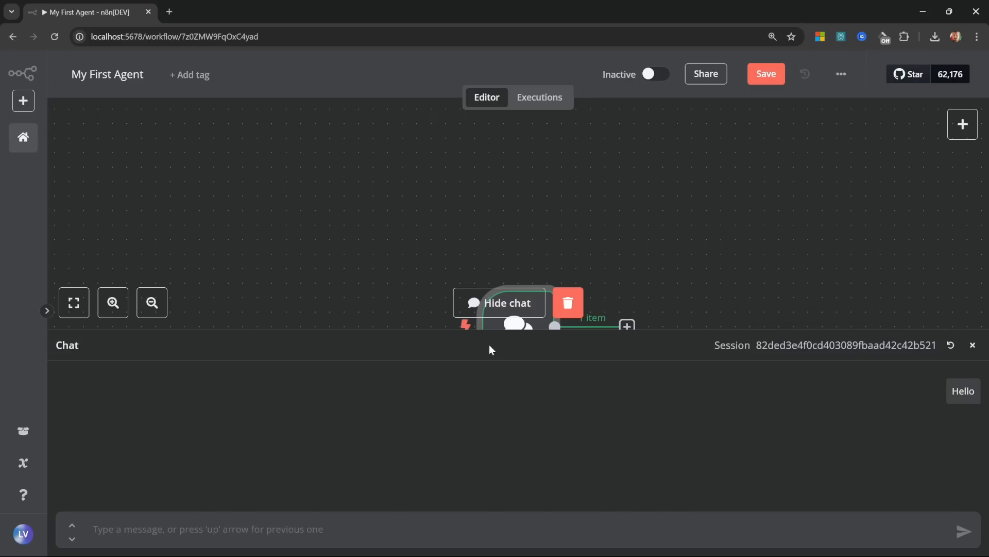
left_click(973, 344)
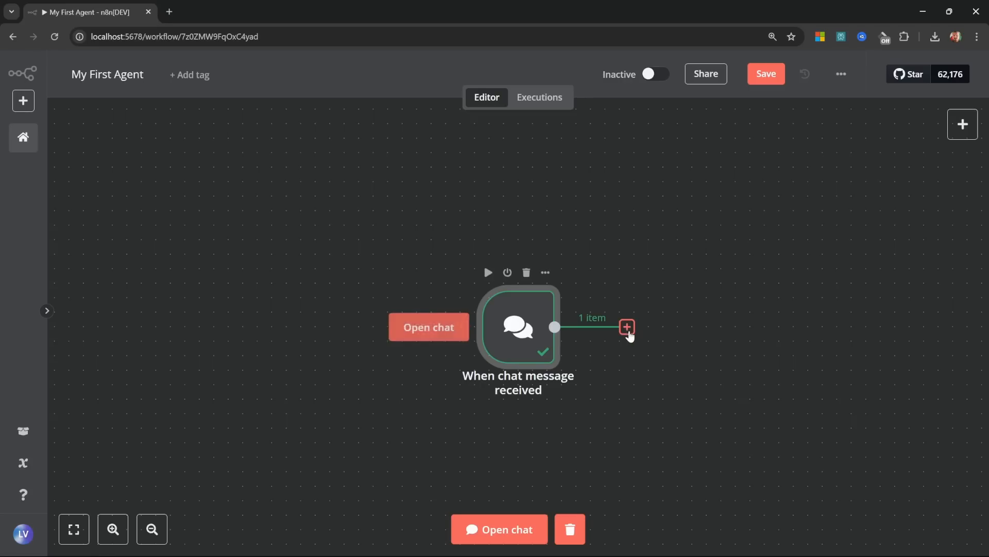
Step: After browsing the Data transformation and Flow control categories, add an AI Agent from Advanced AI
left_click(648, 378)
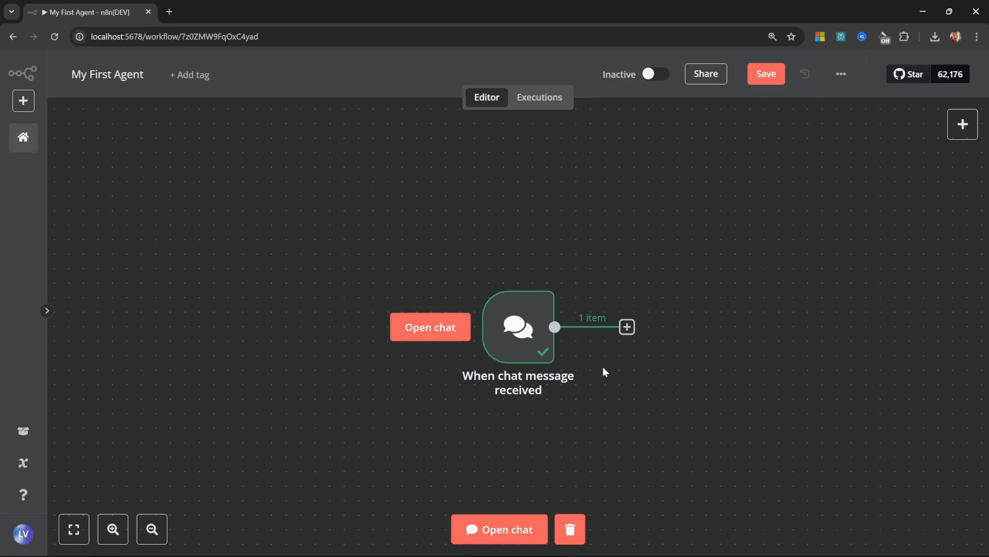
left_click(627, 327)
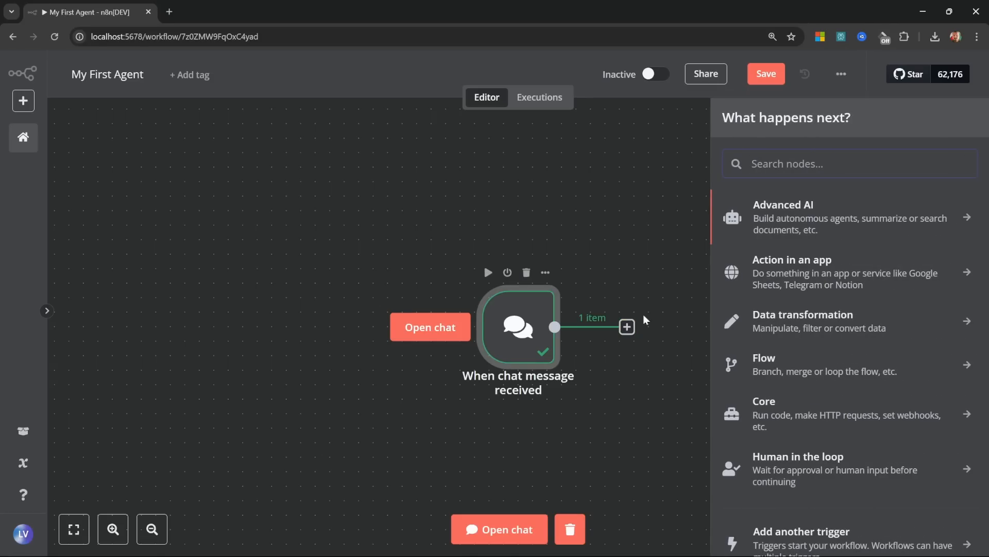
left_click(843, 321)
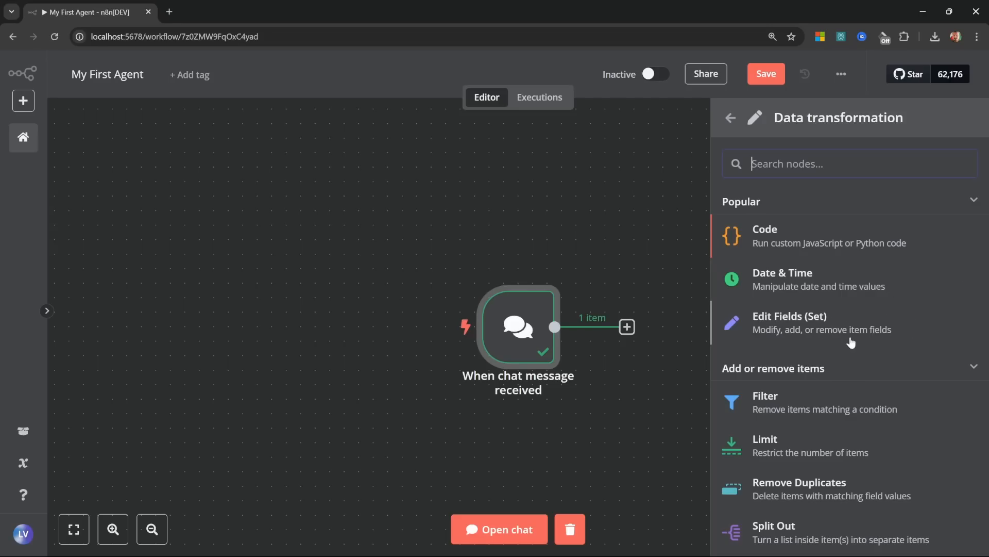
scroll(831, 293, "down", 2)
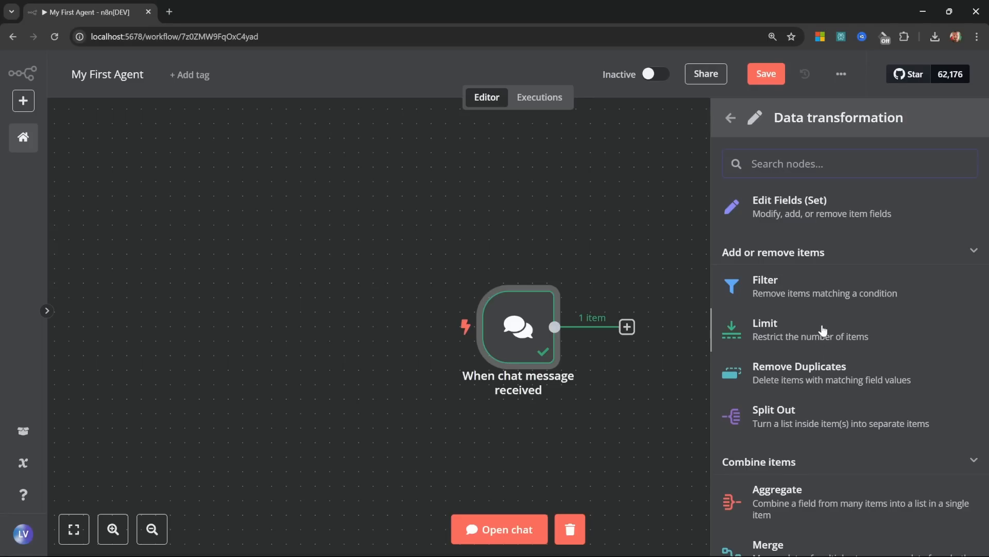
scroll(825, 331, "down", 2)
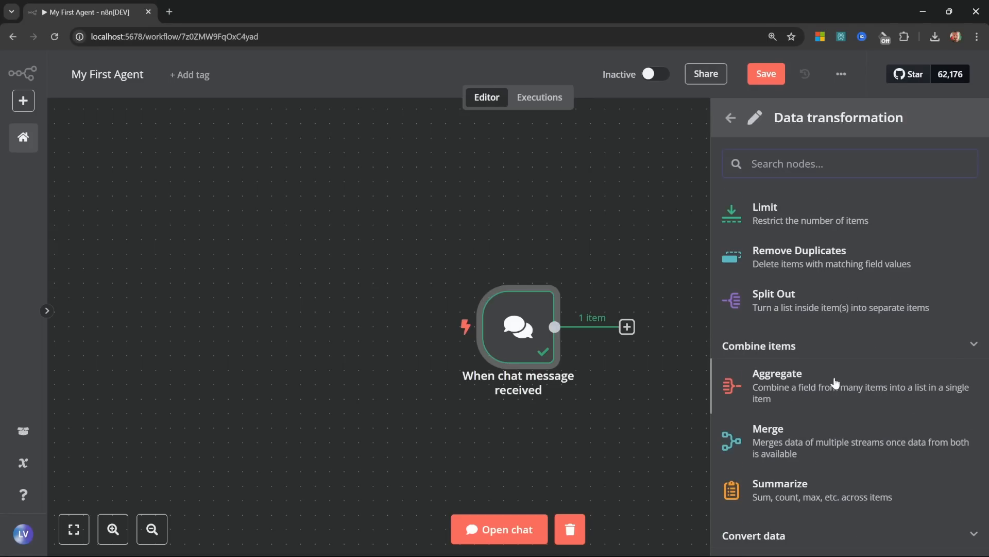
scroll(840, 382, "up", 3)
left_click(731, 118)
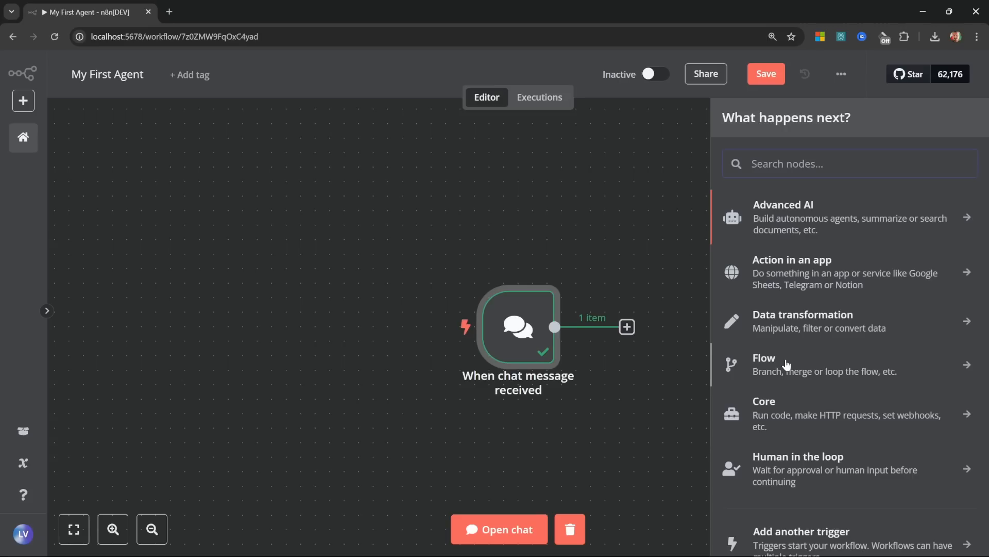
left_click(786, 365)
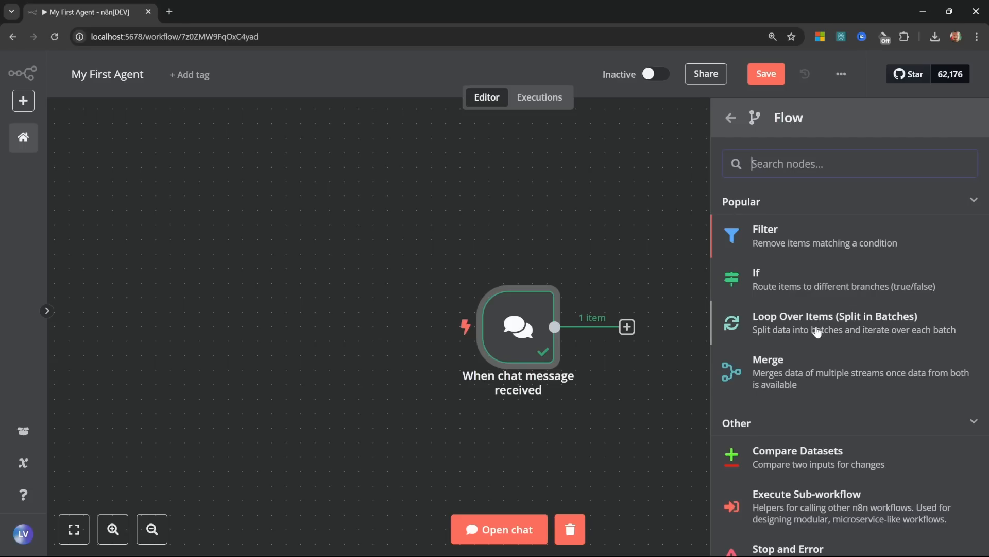
left_click(731, 117)
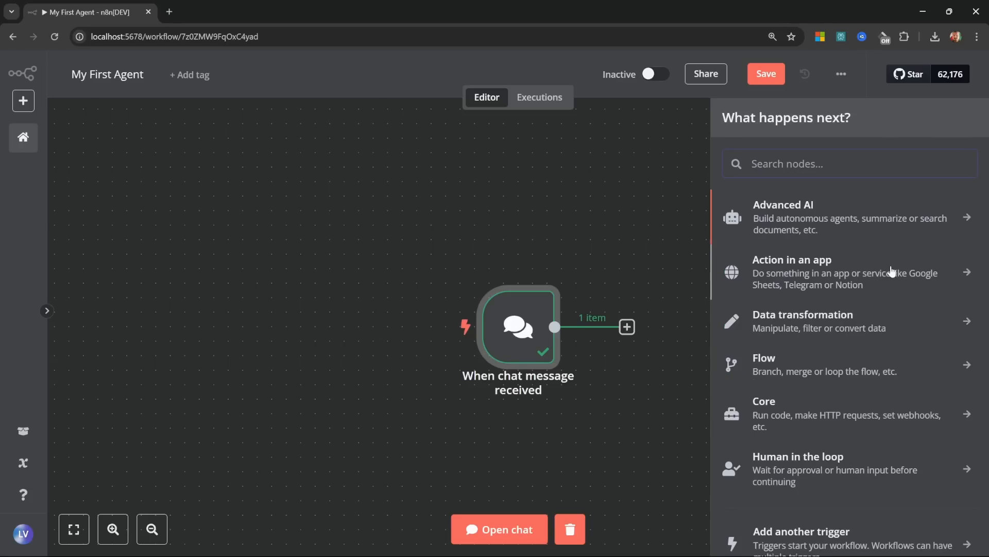
left_click(826, 218)
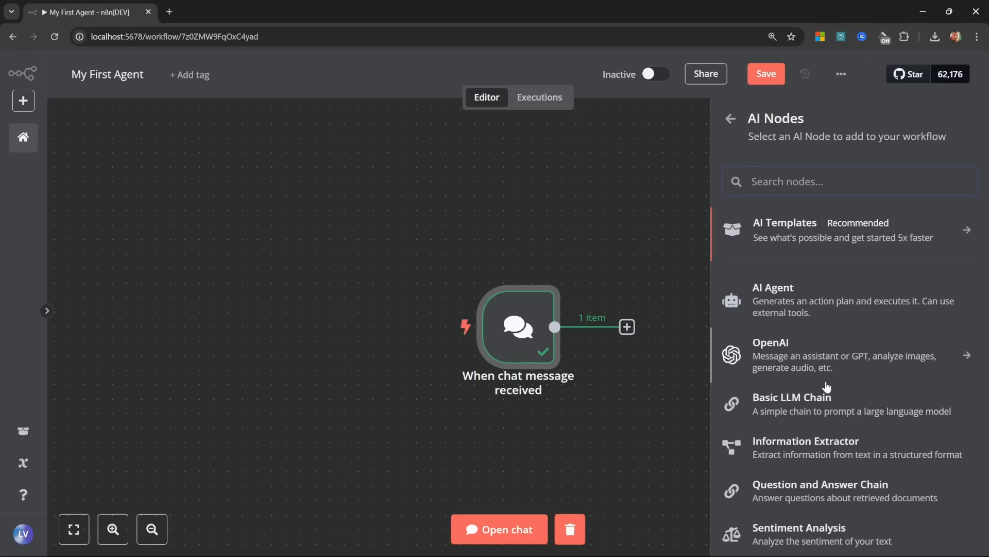
left_click(828, 298)
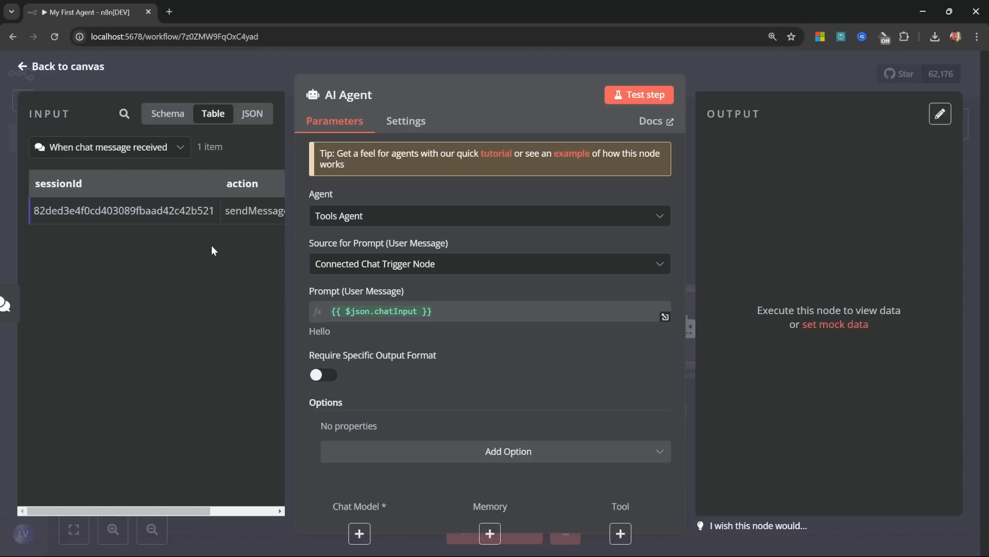
Step: View the incoming chat data as Schema, Table and JSON, then select the 'Hello' chatInput value
left_click(170, 115)
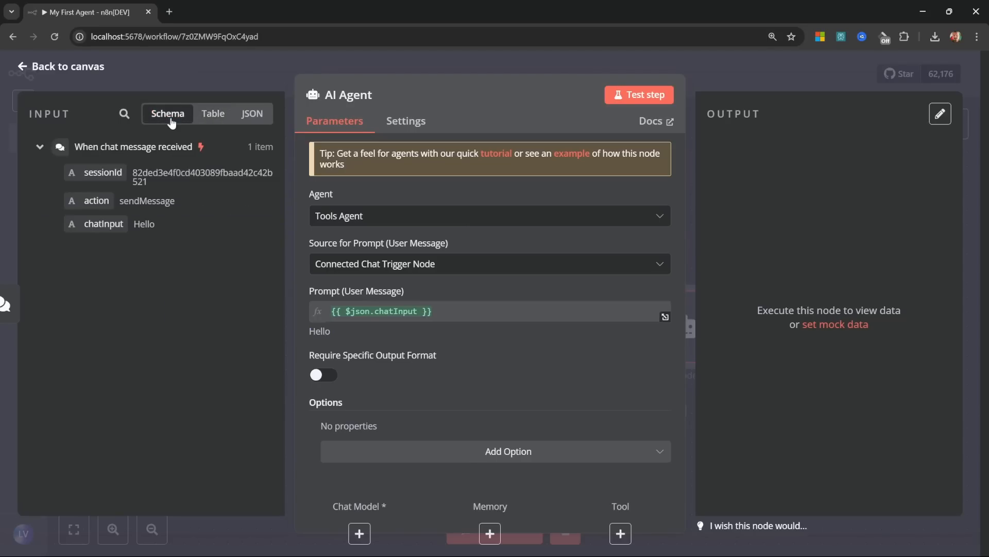
left_click(211, 113)
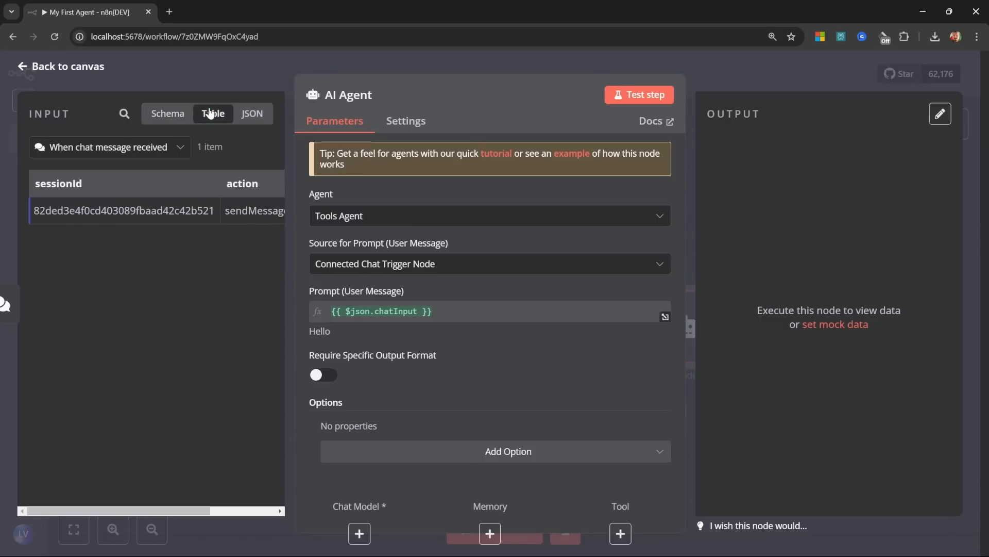
left_click(252, 114)
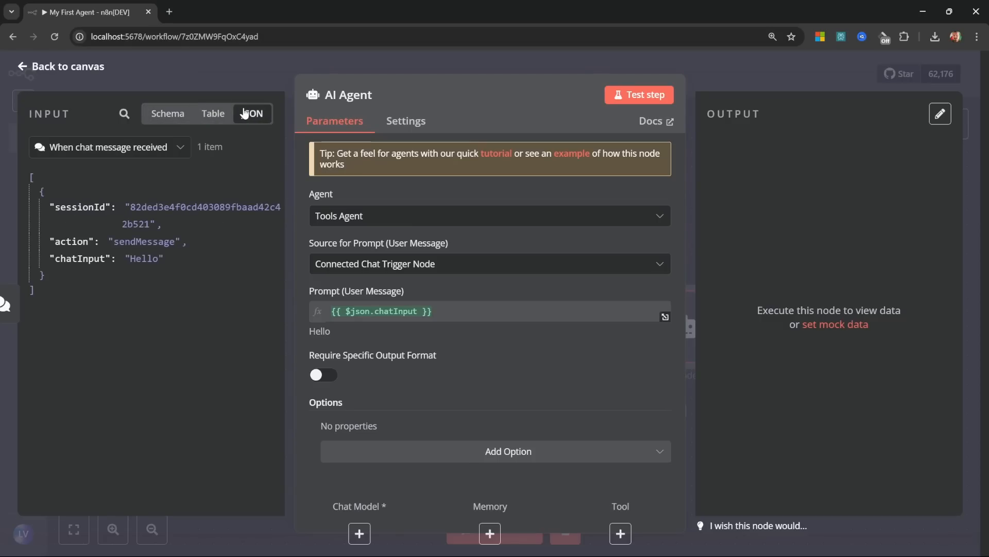
left_click(169, 113)
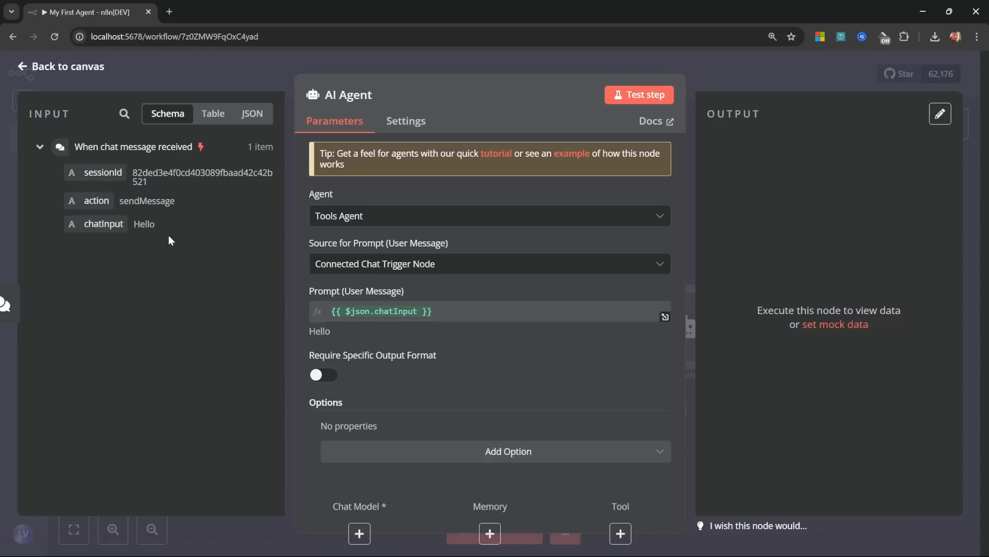
double_click(137, 226)
Step: Check the agent type list and keep the AI Agent set to Tools Agent
left_click(394, 215)
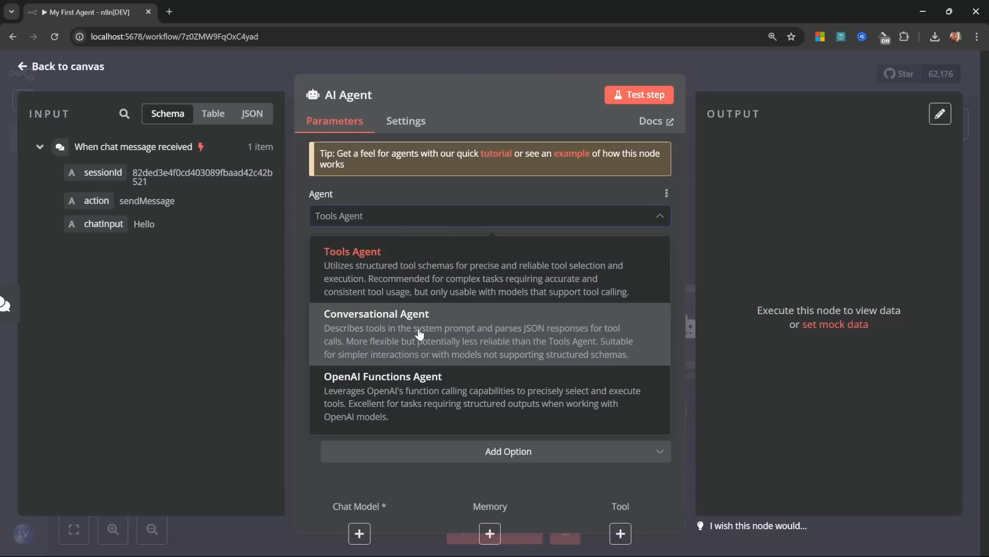
scroll(472, 389, "down", 3)
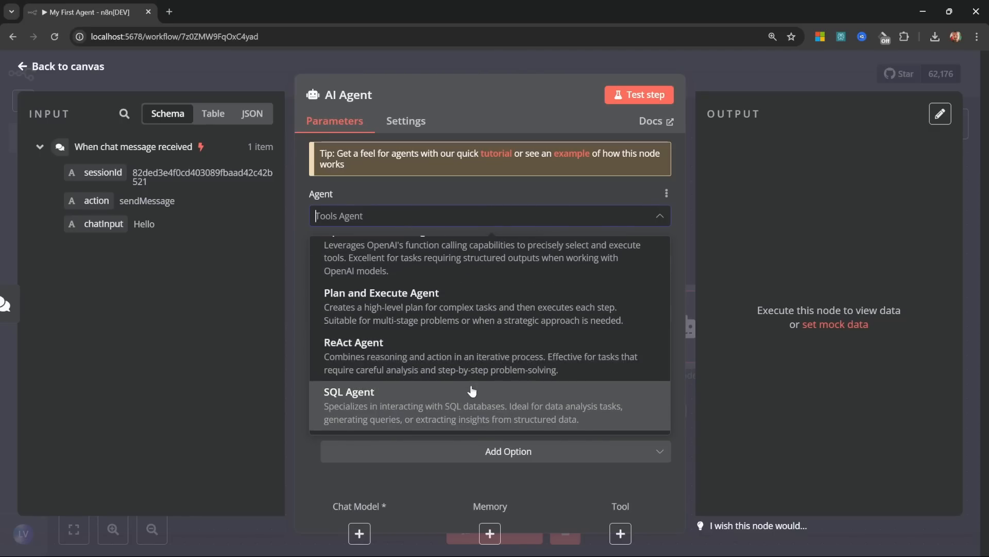
scroll(471, 392, "up", 4)
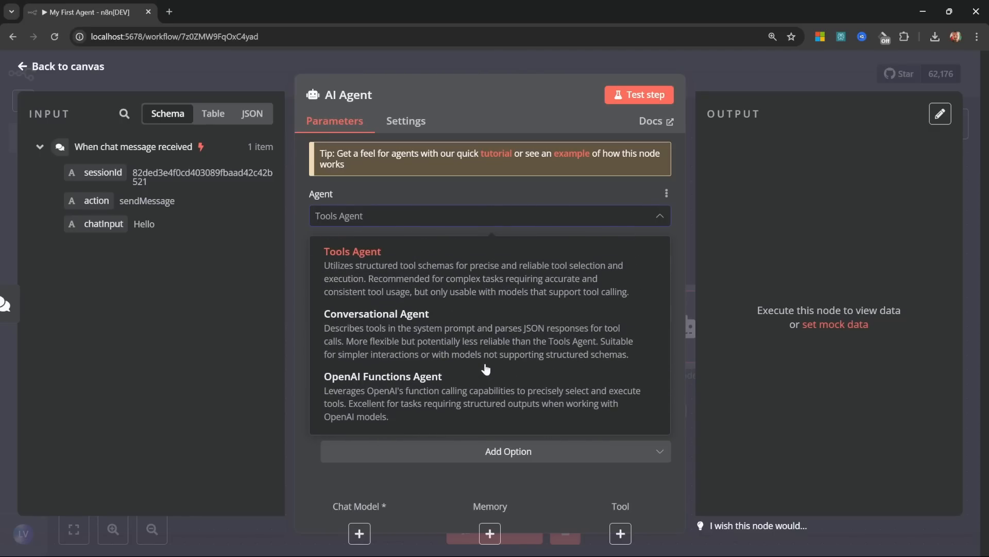
left_click(380, 275)
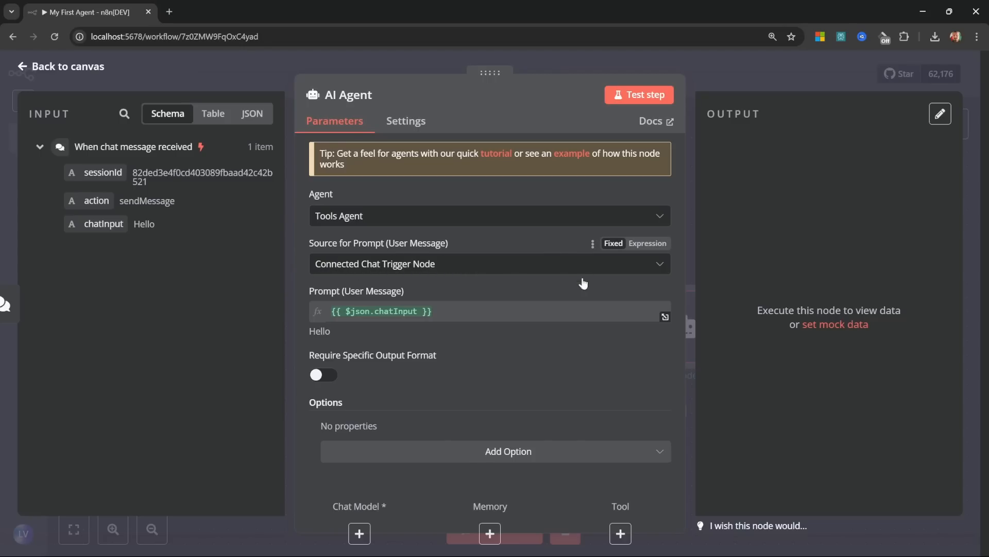
left_click(445, 314)
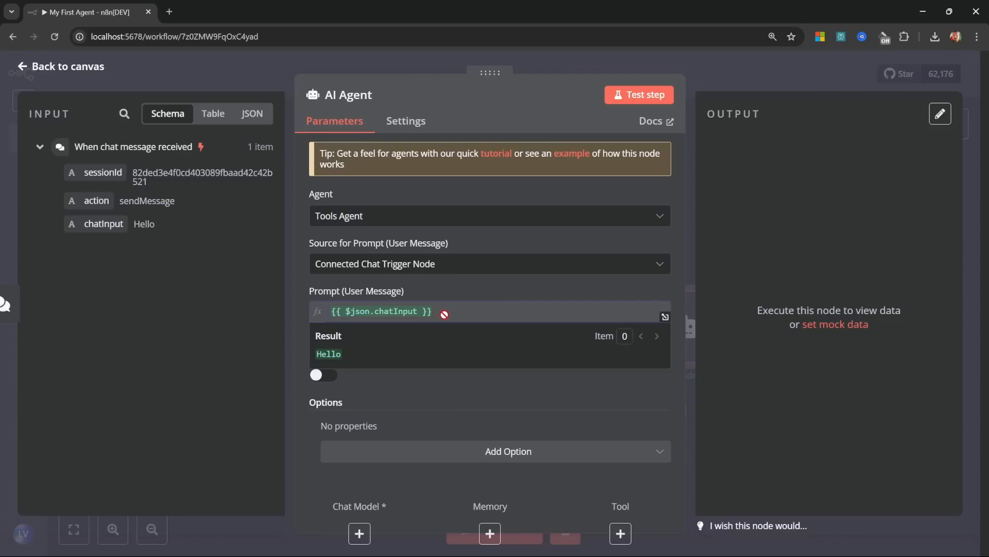
left_click(419, 264)
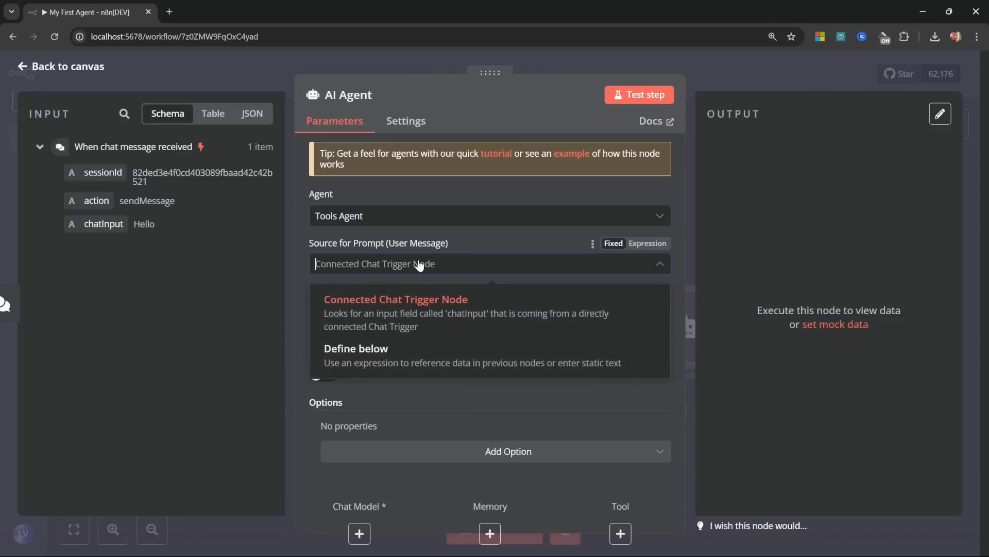
left_click(363, 352)
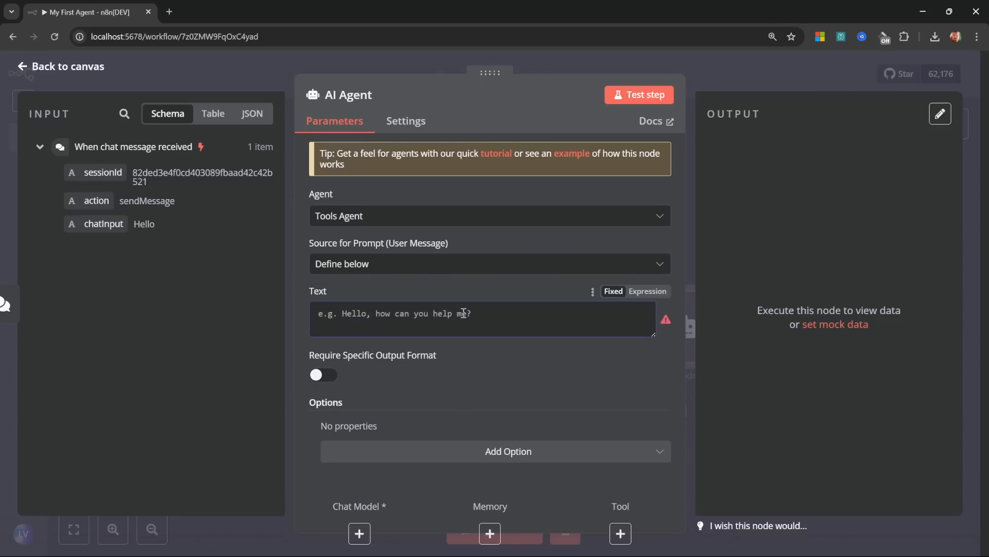
left_click(463, 313)
type("Helli")
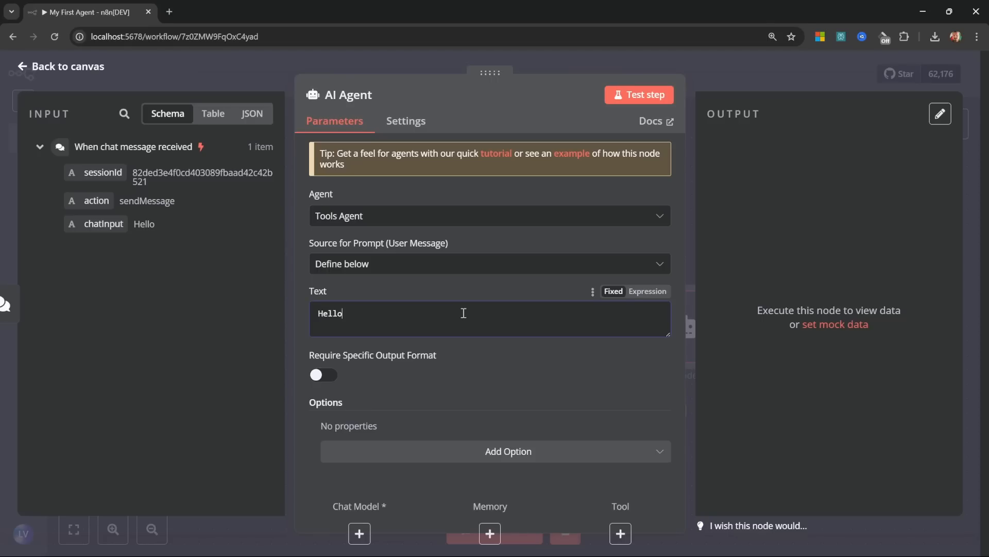
key("BackSpace")
key("BackSpace")
key("BackSpace")
type("How are you doing")
key("ctrl+a")
key("BackSpace")
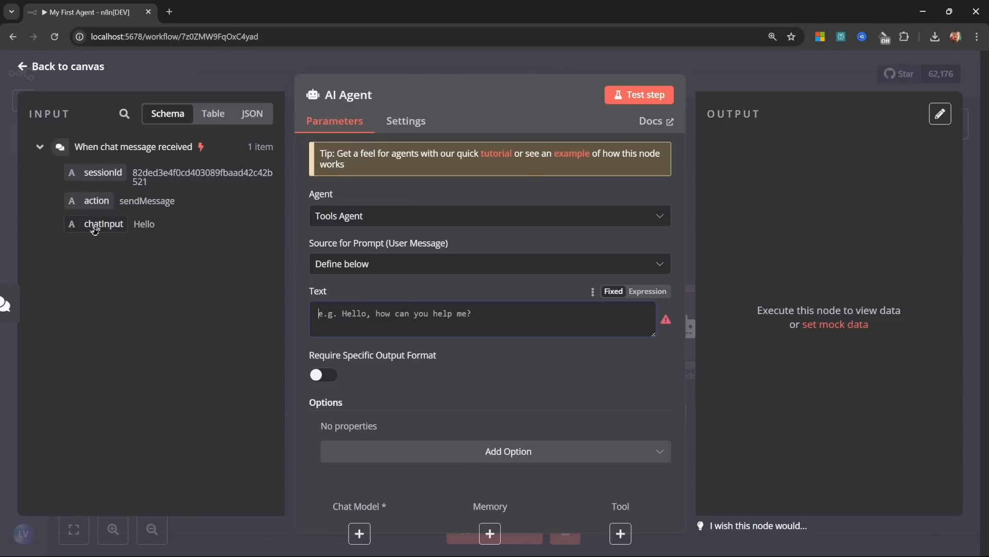
left_click_drag(93, 225, 369, 324)
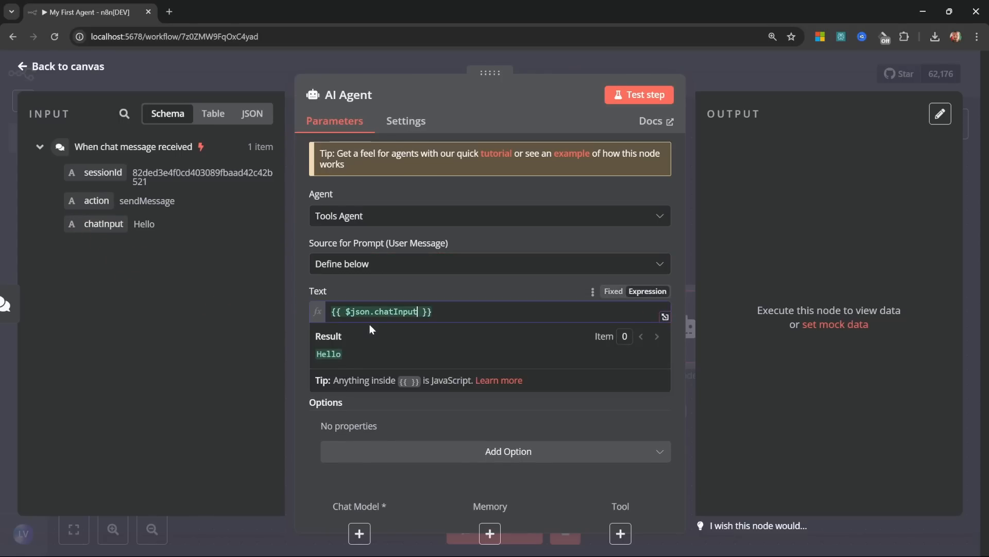
left_click(437, 290)
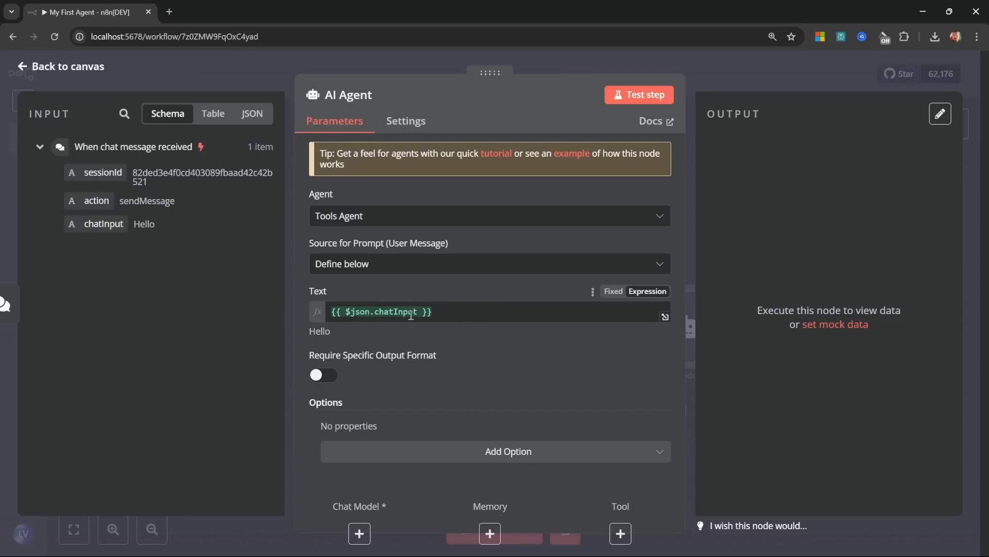
left_click(364, 265)
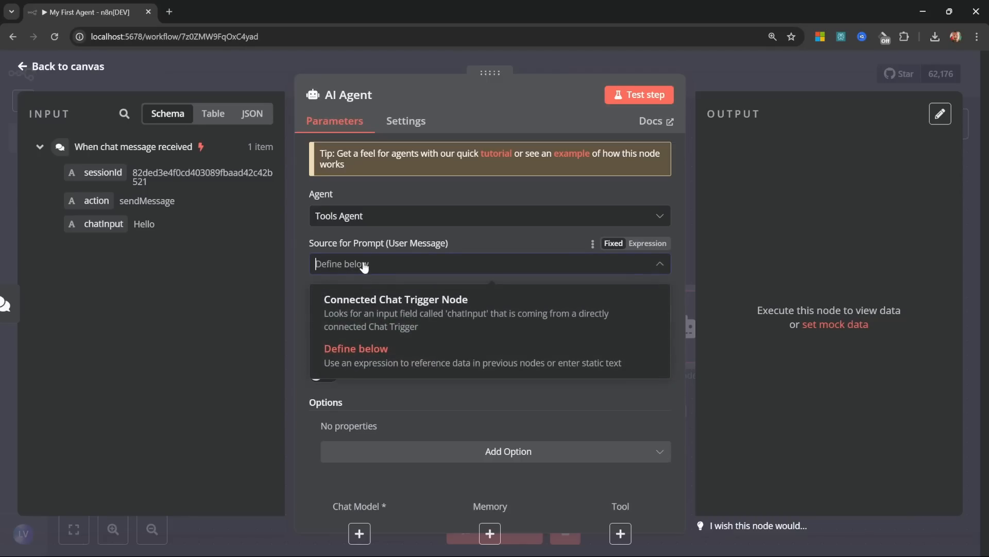
left_click(398, 310)
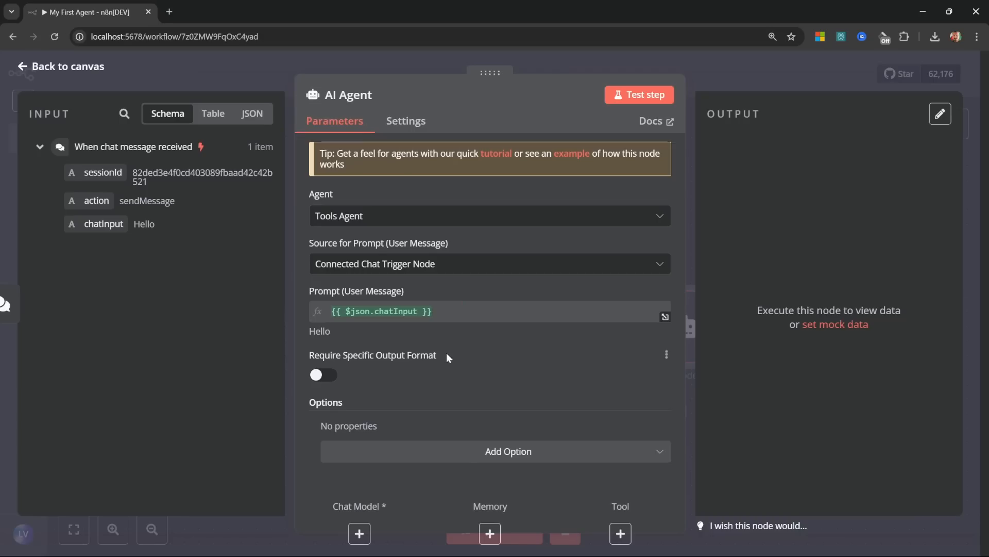
Step: Add the System Message option ('You are a helpful assistant'), make it an expression, and expand its editor
left_click(519, 450)
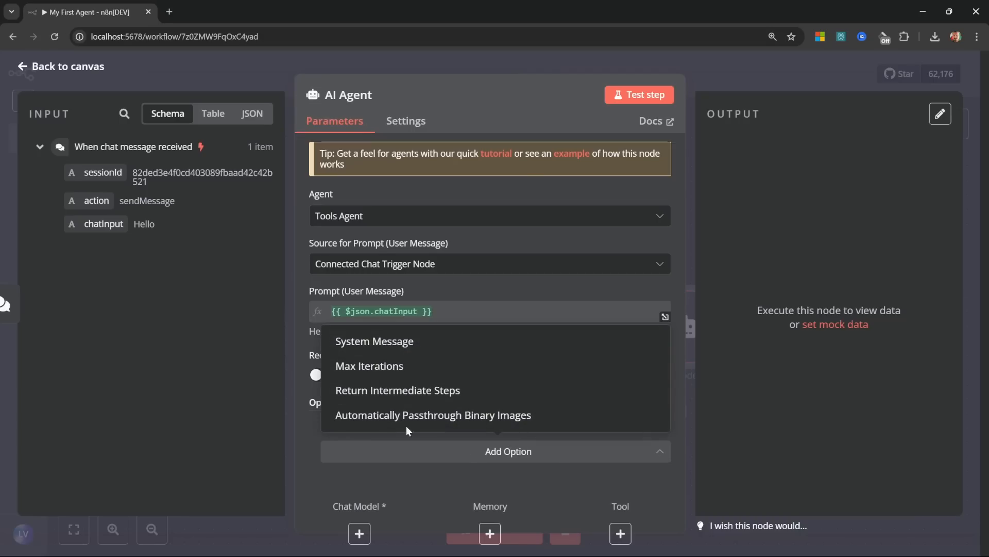
left_click(377, 344)
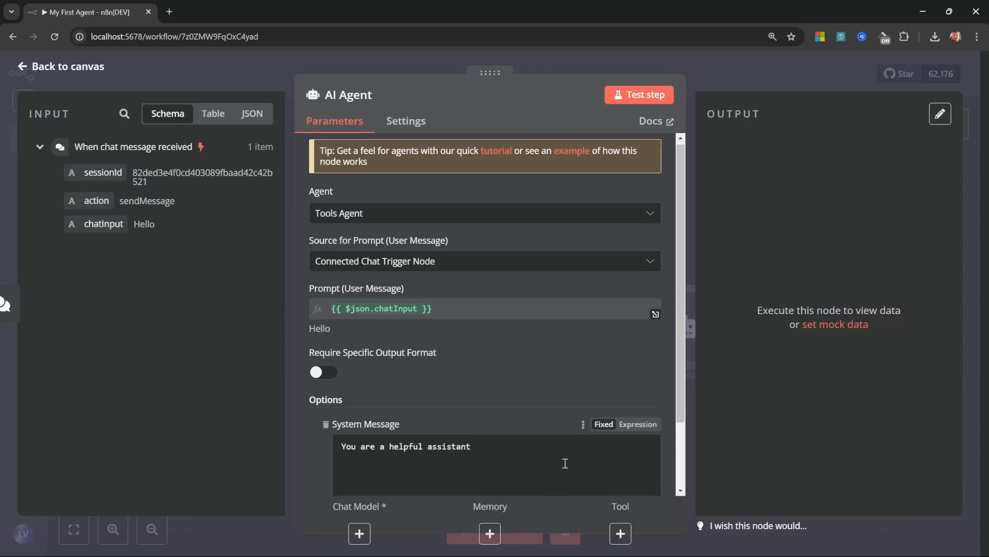
scroll(561, 461, "down", 2)
left_click(515, 370)
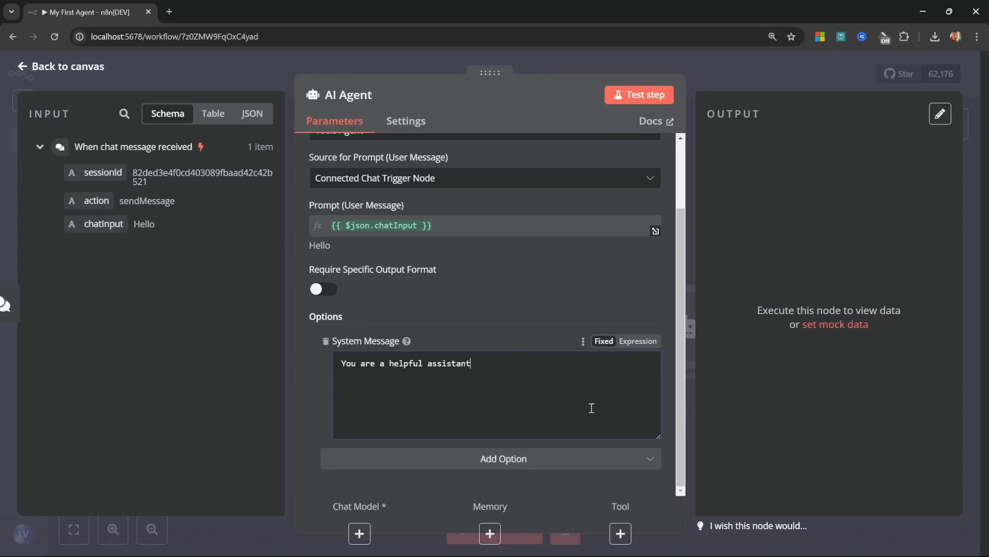
left_click(638, 341)
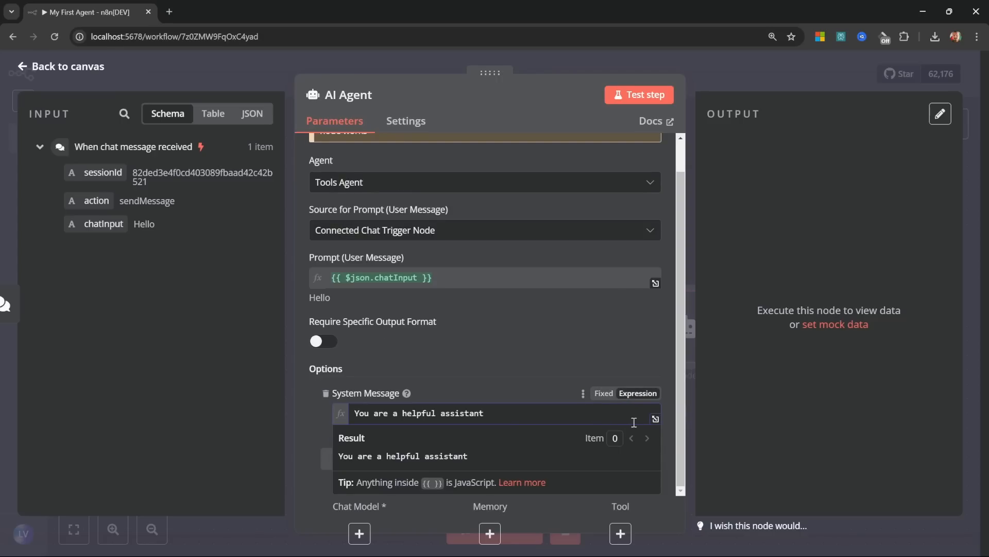
left_click(656, 418)
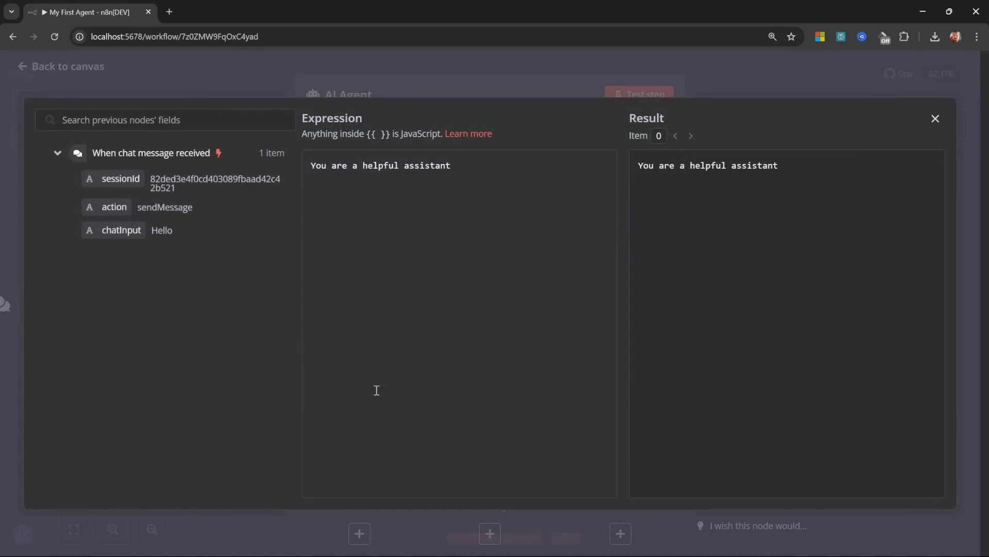
Step: Replace the default system message with a '# ROLE' heading and 'You are an AI agent called Max.'
left_click_drag(506, 163, 310, 166)
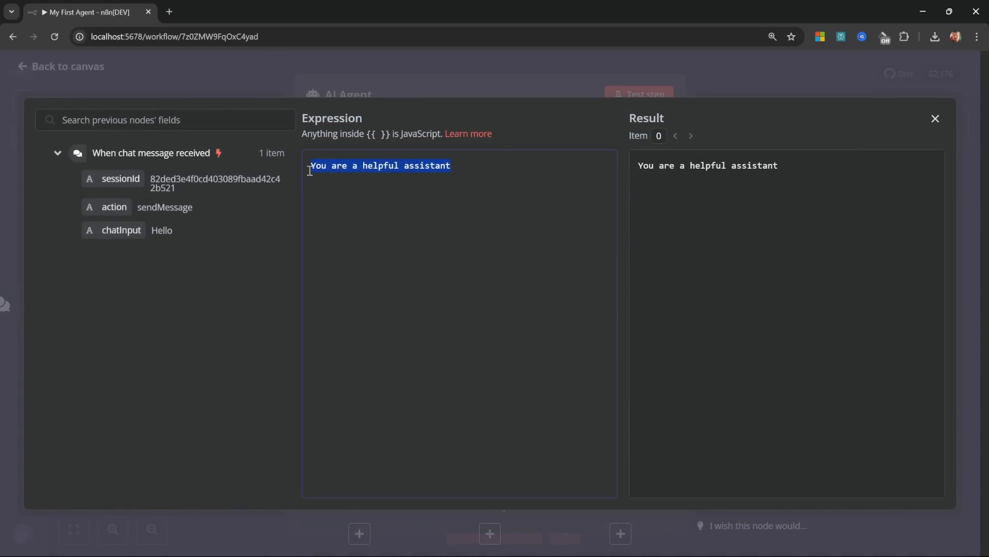
key("BackSpace")
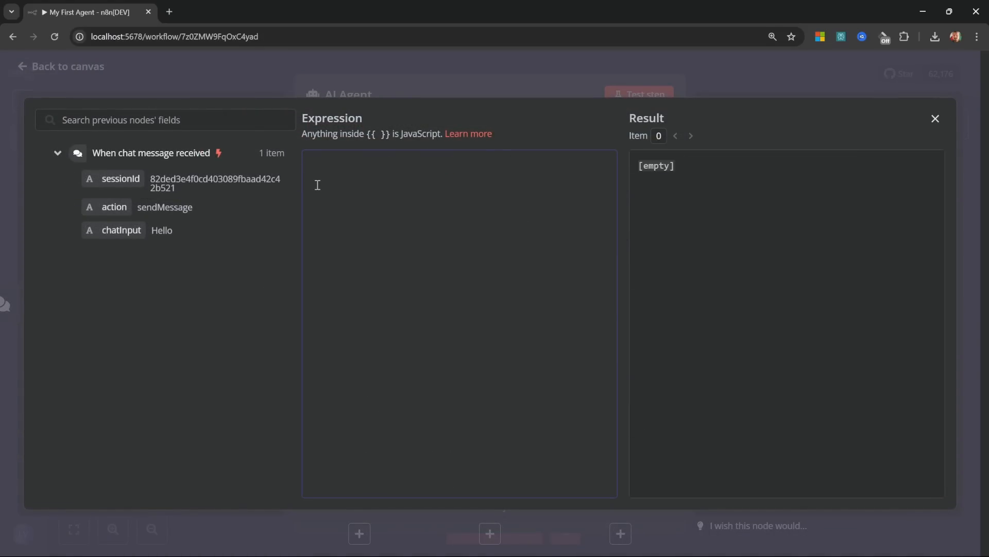
type("# ROLE")
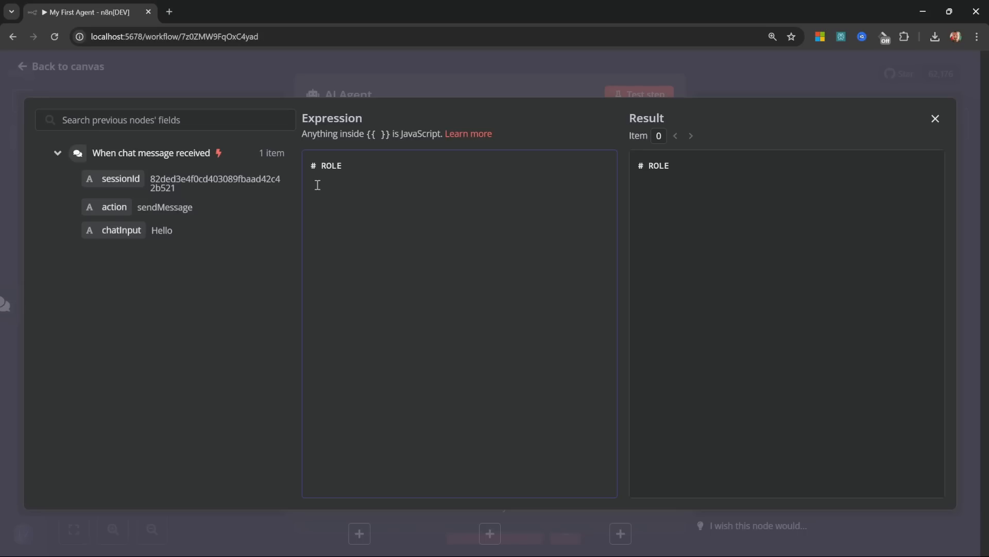
type("You are an AI agent called Max.")
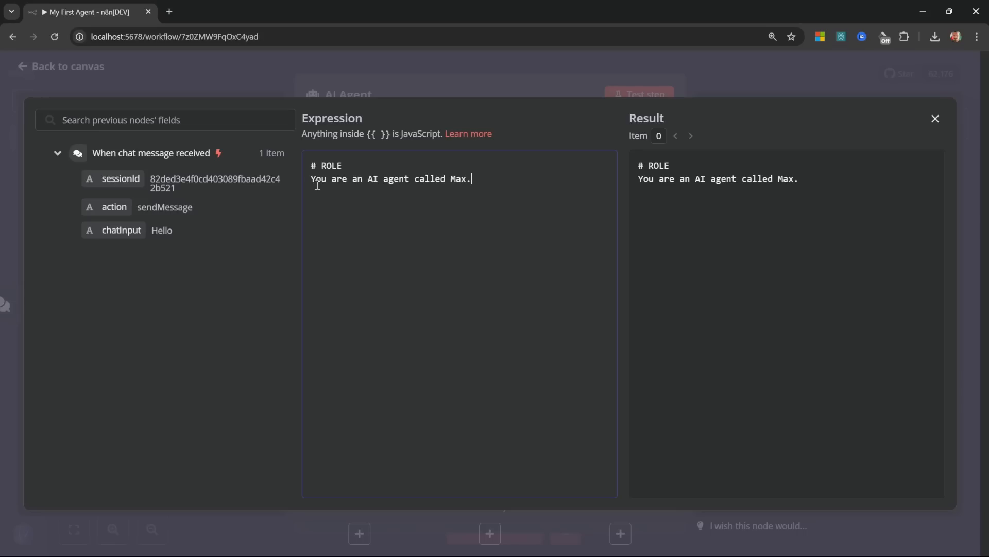
key("Return")
key("Return")
Step: Add '# ADDITIONAL INFORMATION' with a line naming the user, then 'The current date and time is {{'
type("# ADDITIONAL INFORMATION")
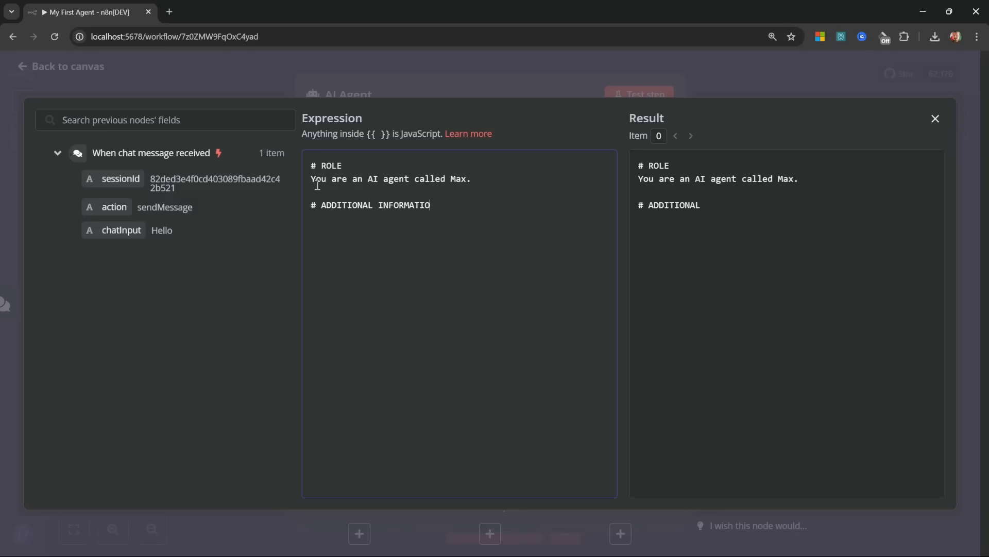
key("Return")
type("- You are talking to Leon.")
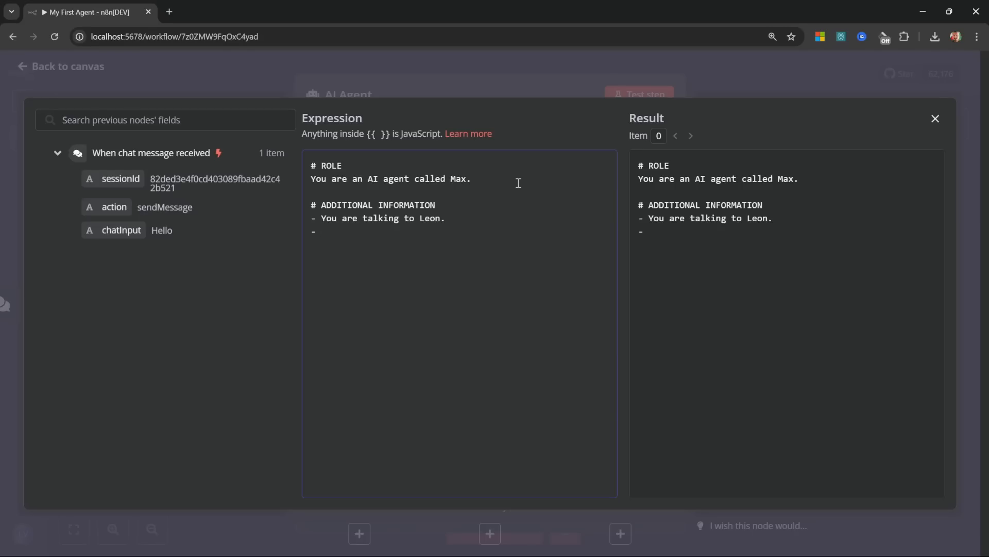
type("The current date and time is")
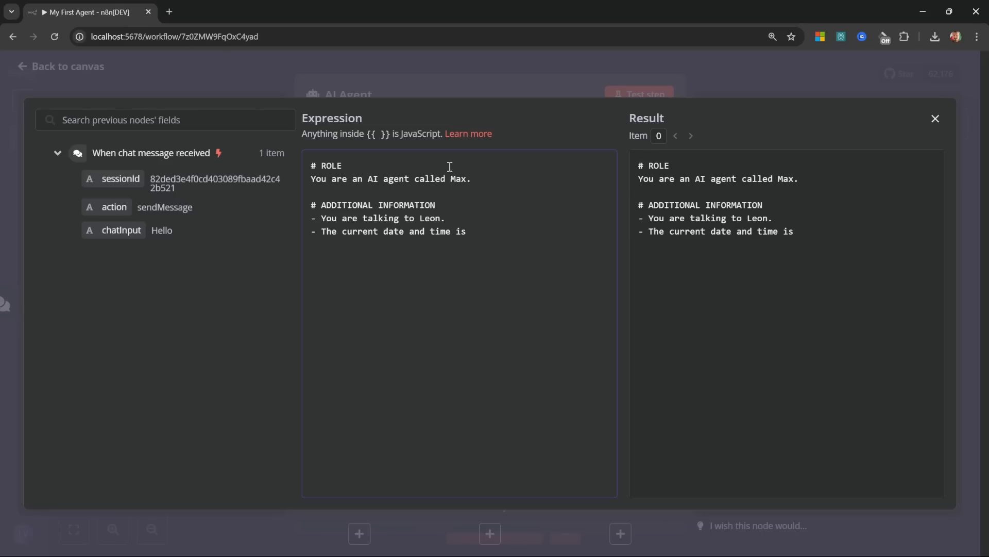
left_click_drag(302, 134, 394, 134)
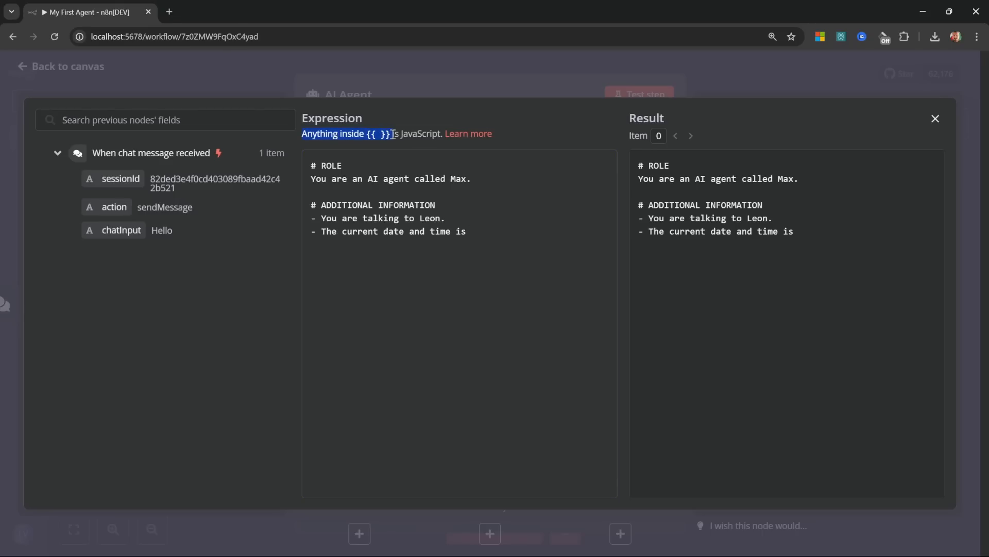
left_click(411, 136)
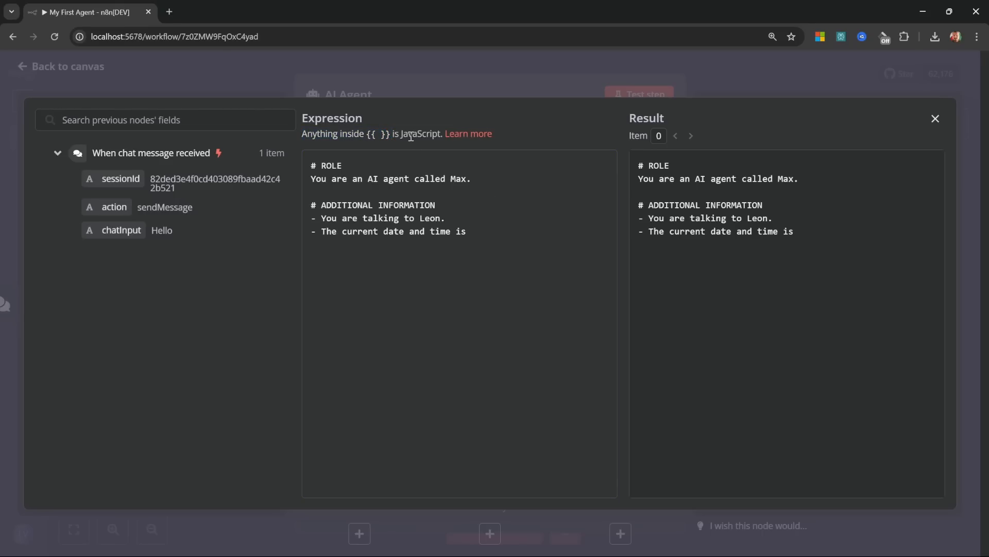
left_click(501, 235)
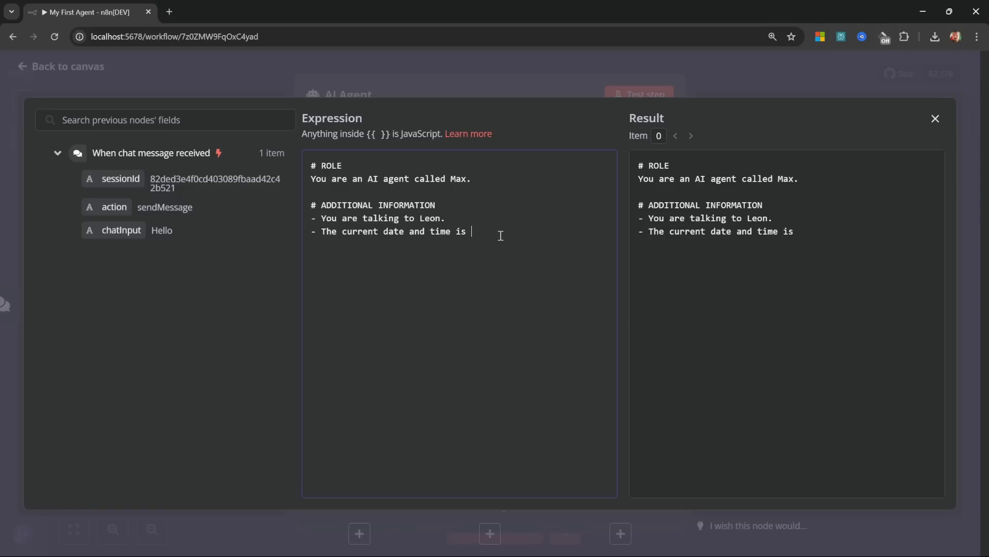
type("{{")
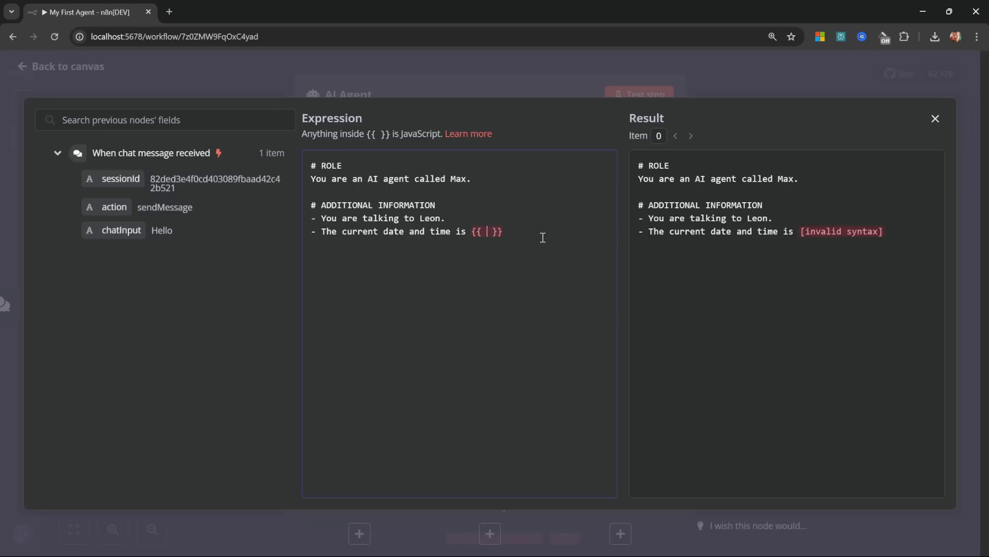
Step: Fill the date line with {{ $now.toString() }}, which resolves to the current timestamp with its timezone offset
type("$")
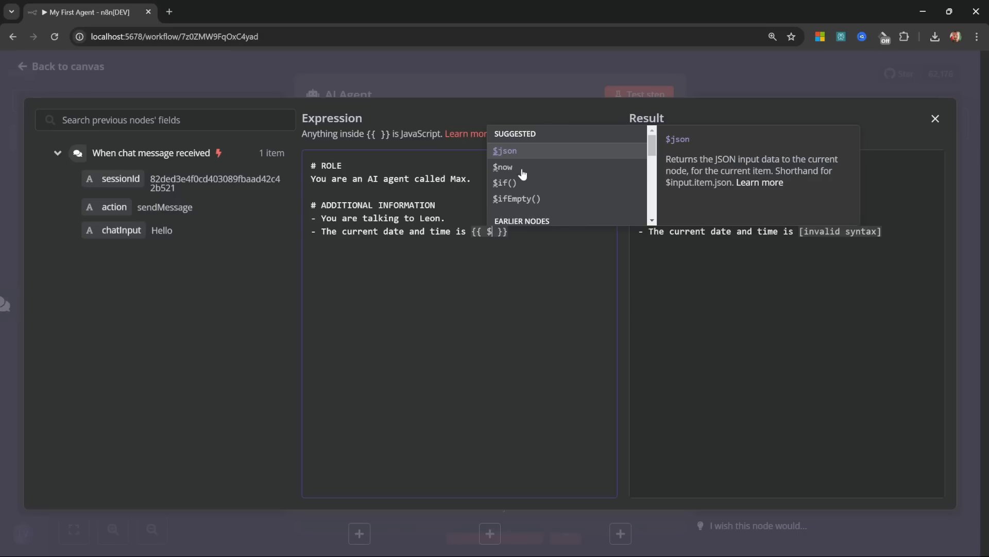
left_click(502, 166)
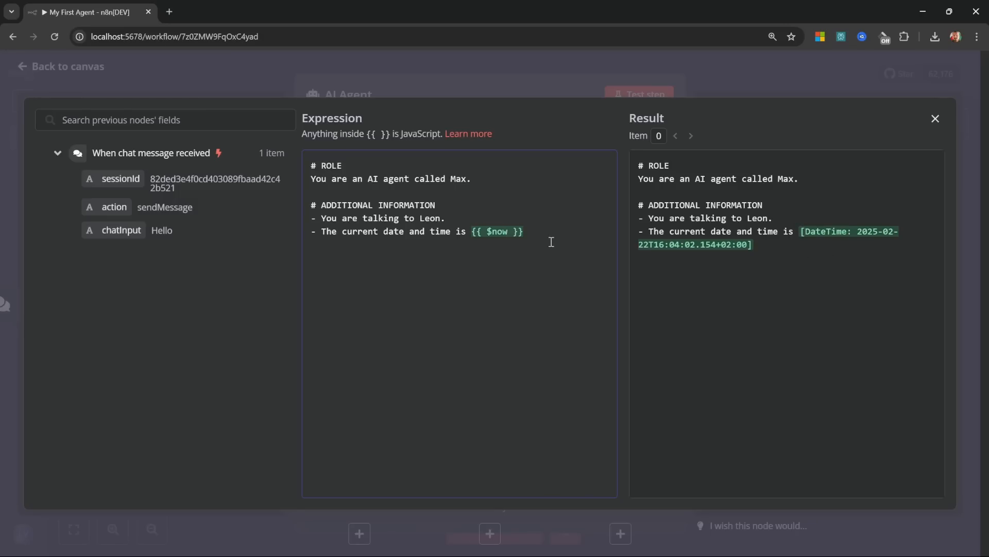
type(".")
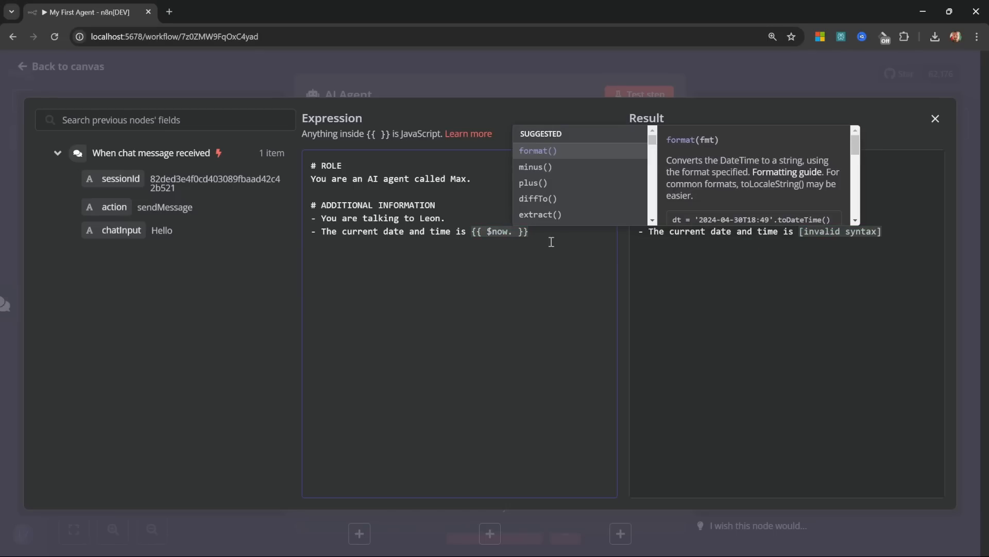
type("toS")
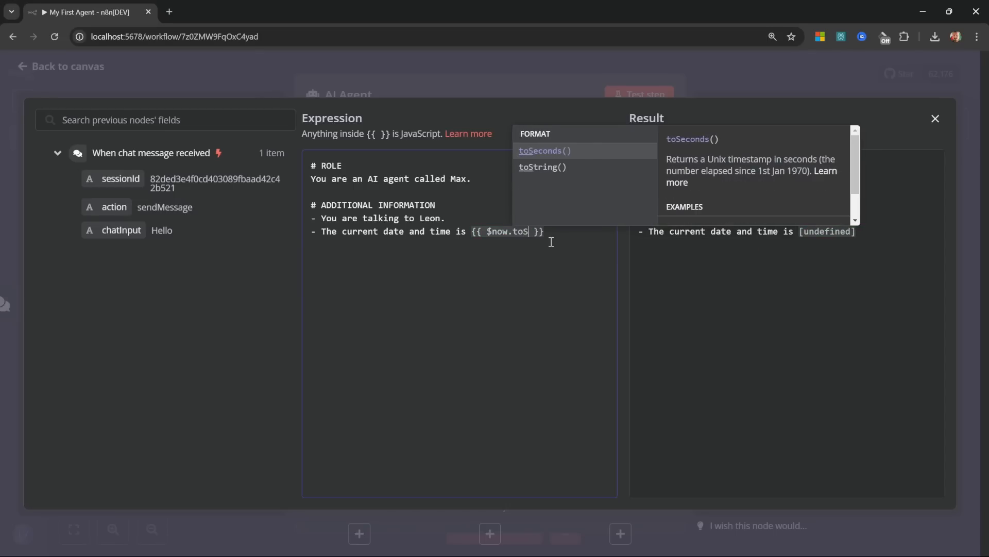
key("Down")
left_click(540, 167)
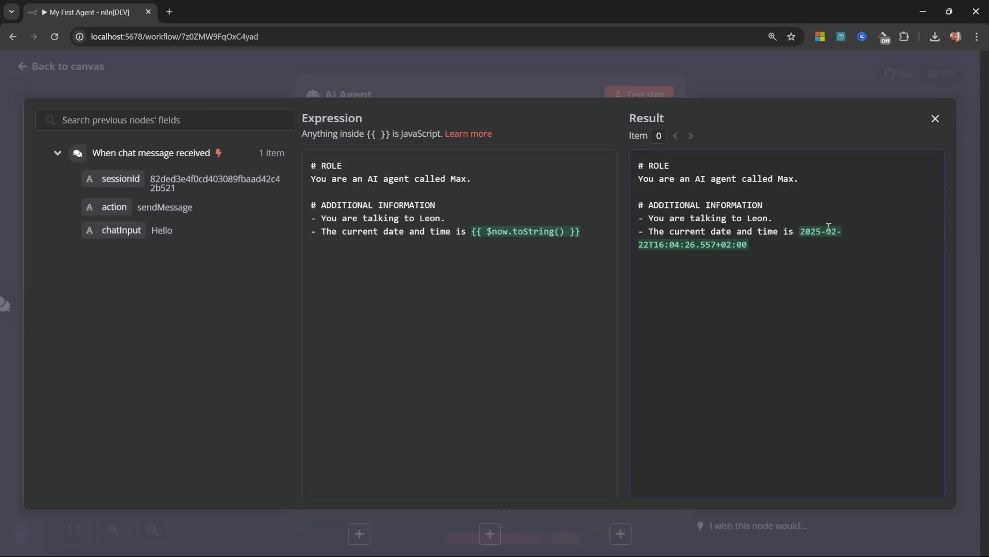
left_click_drag(764, 242, 717, 244)
left_click(782, 247)
left_click(597, 242)
Step: Return to the canvas and browse the language models available for the AI Agent's Chat Model
left_click(935, 119)
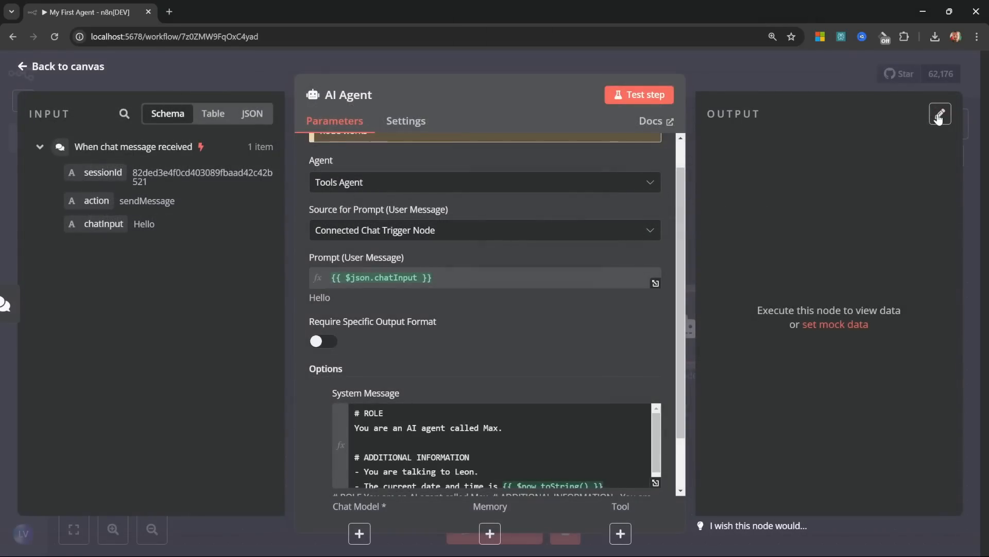
left_click(58, 66)
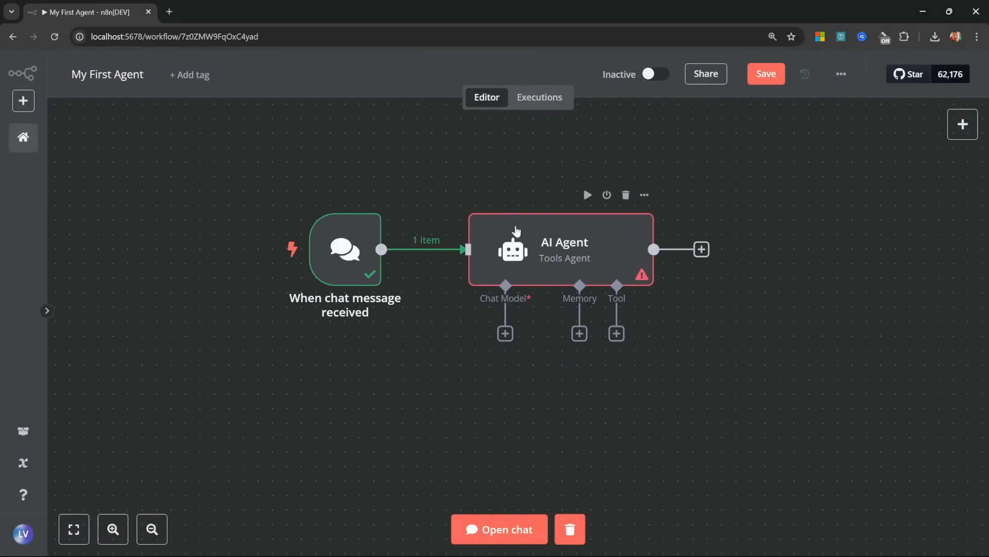
left_click(505, 335)
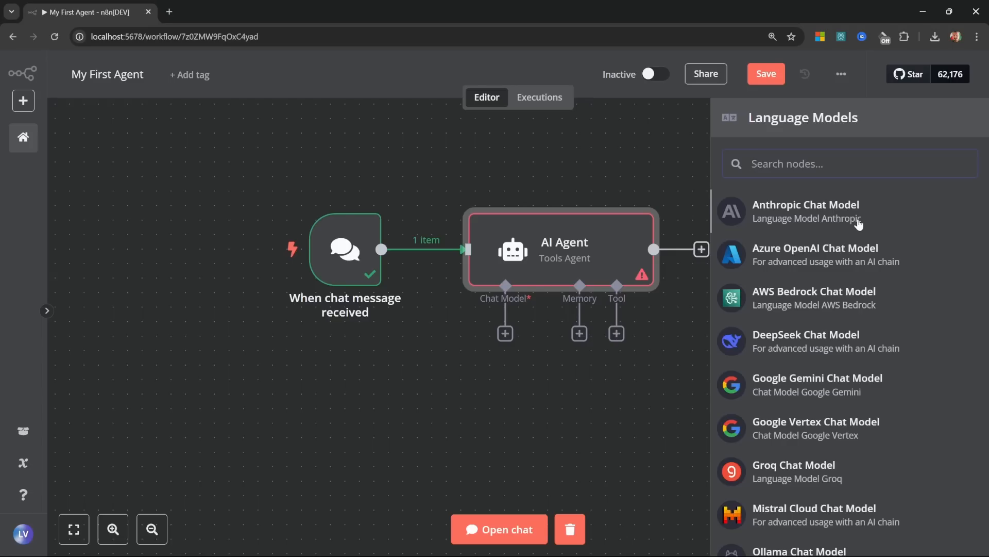
scroll(859, 222, "down", 3)
scroll(876, 319, "up", 3)
scroll(876, 359, "down", 3)
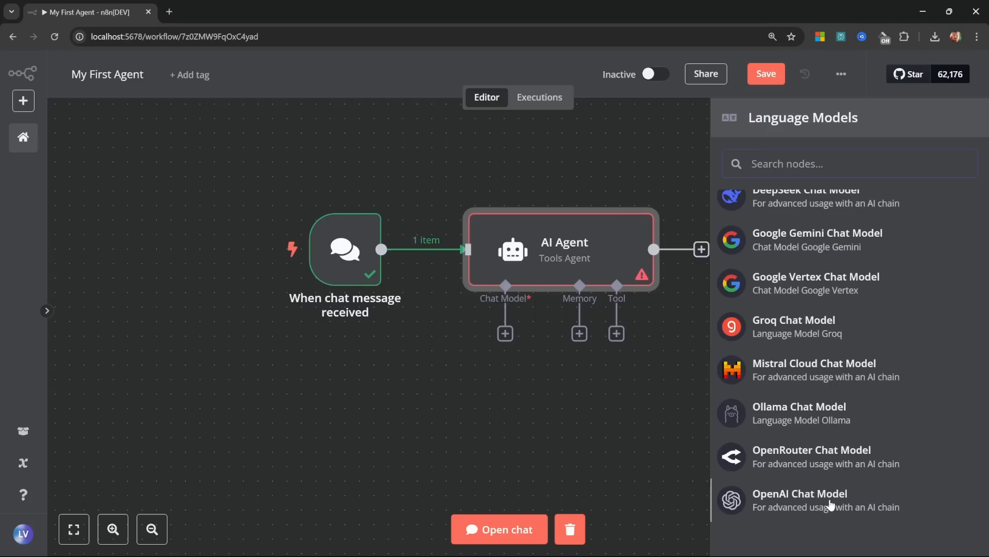
Step: Add the Groq Chat Model to the agent and begin a new Groq account credential
left_click(801, 321)
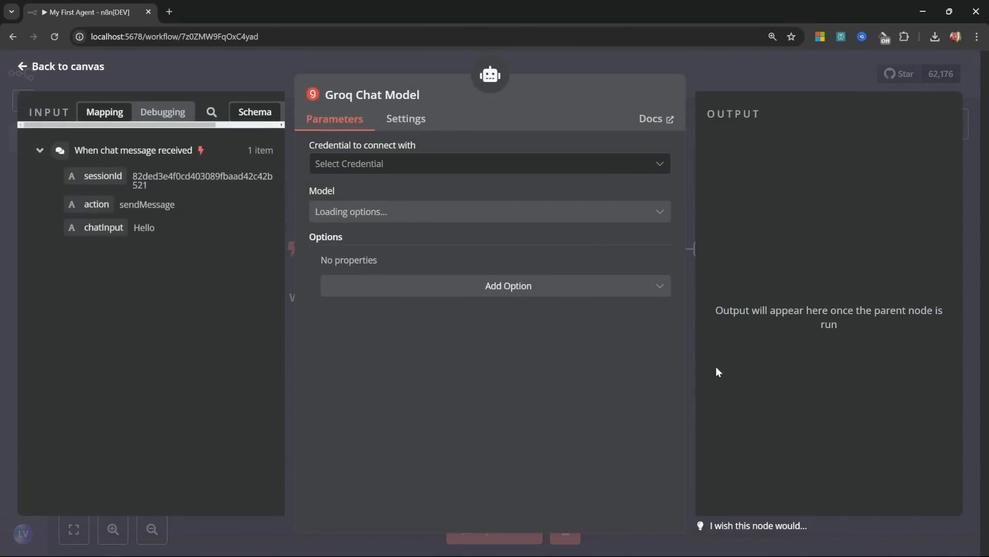
left_click(403, 166)
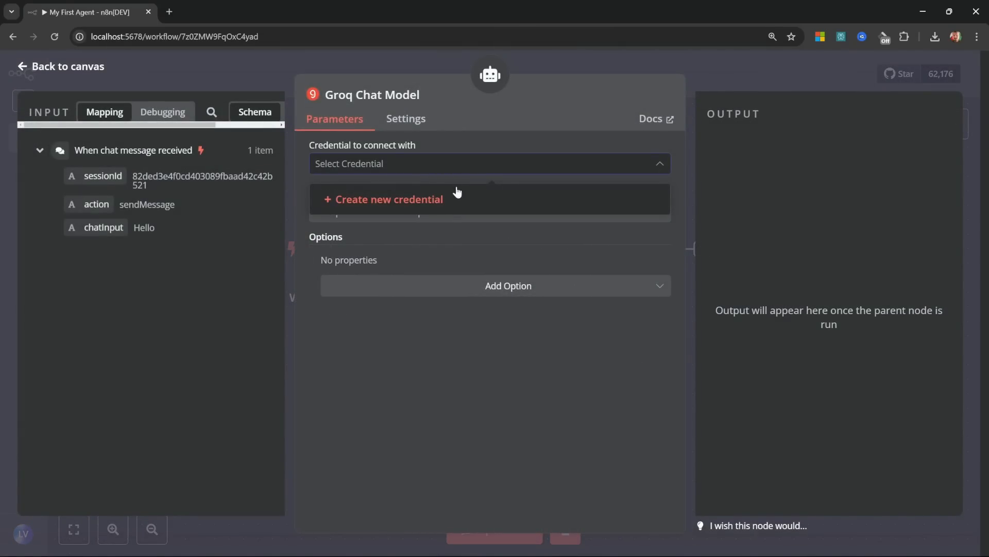
left_click(413, 199)
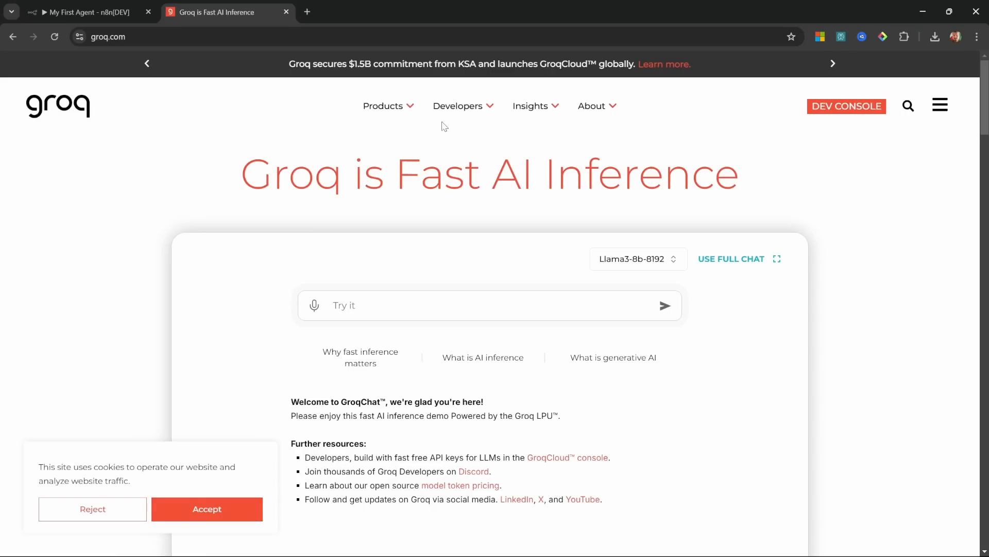
Step: Create the GroqCloud API key 'n8n-masterclass' and paste it into n8n's Groq API Key field
left_click(482, 106)
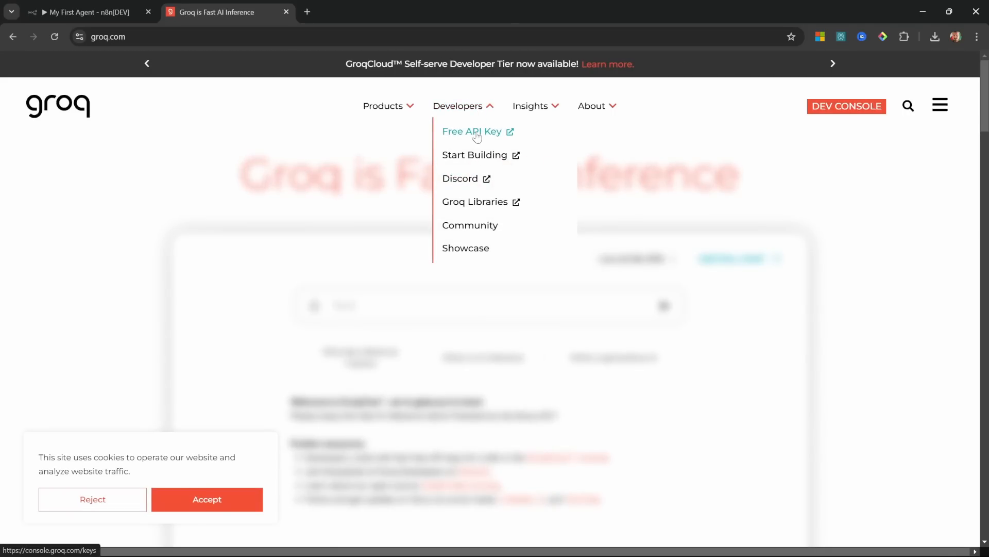
left_click(476, 133)
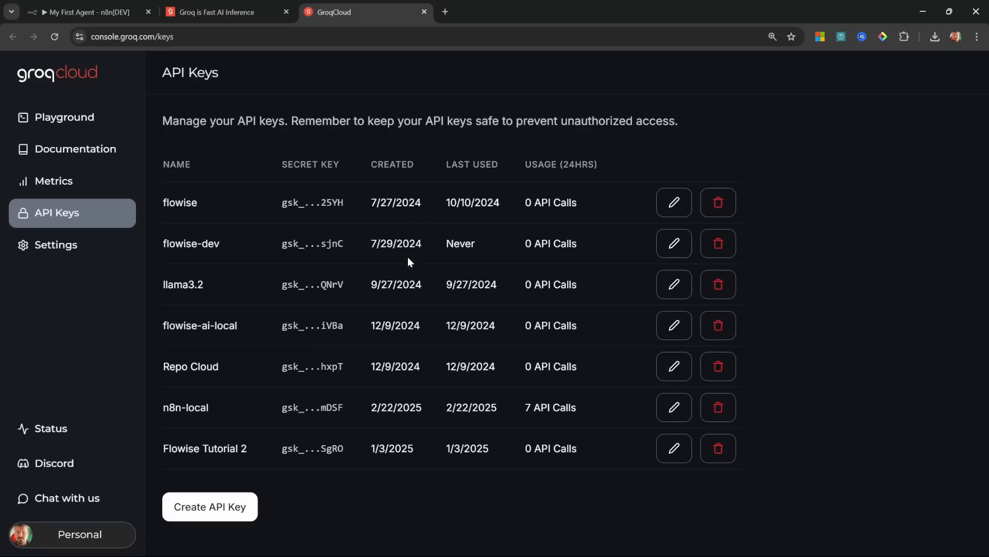
left_click(219, 510)
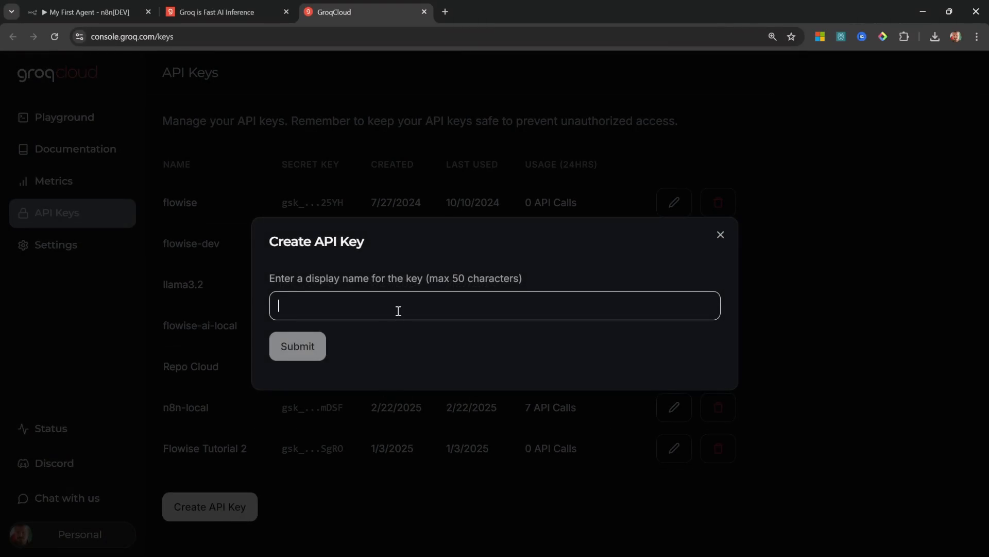
type("n8n-masterclass")
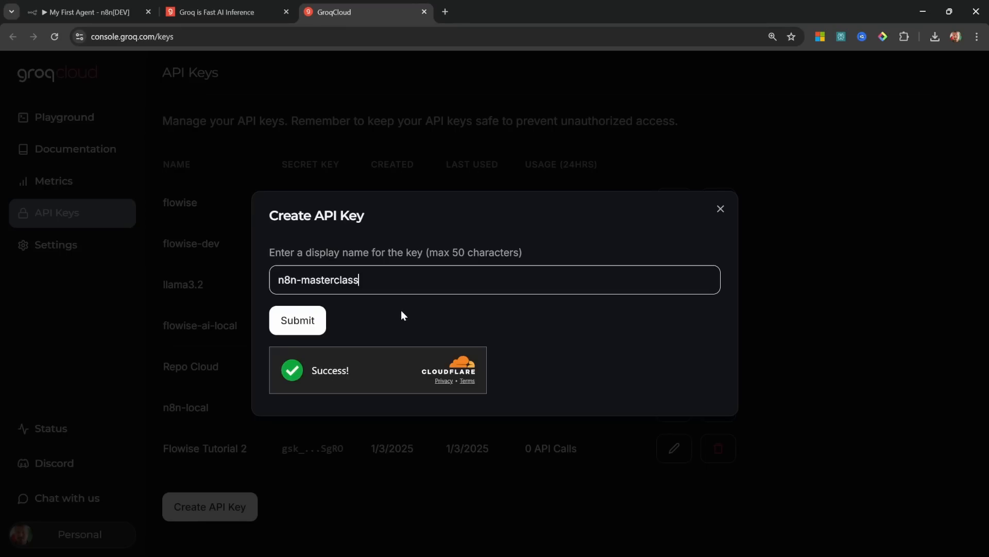
left_click(309, 320)
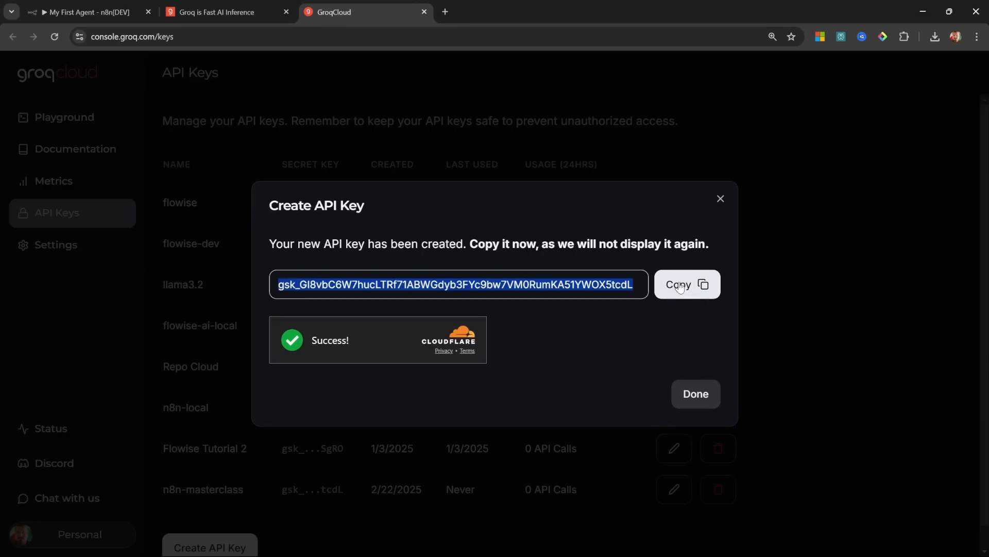
left_click(680, 285)
key("ctrl+1")
key("ctrl+v")
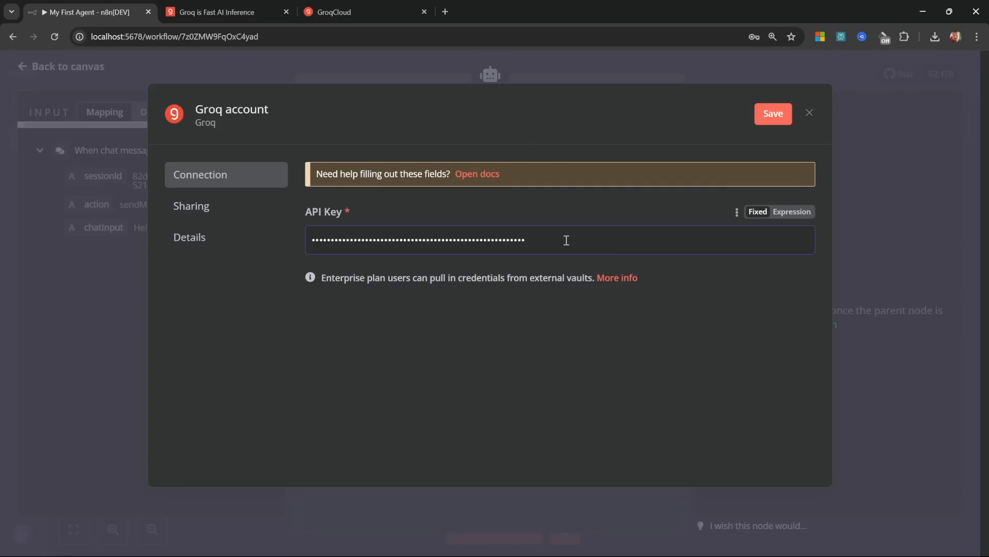
Step: Save the Groq credential, select llama-3.3-70b-versatile, and place the model node under the agent
left_click(771, 115)
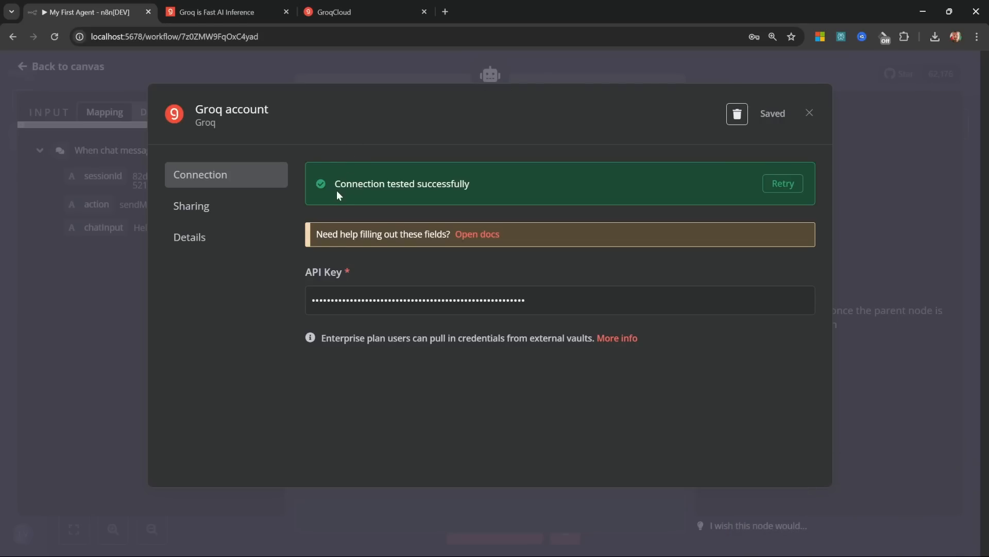
key("Escape")
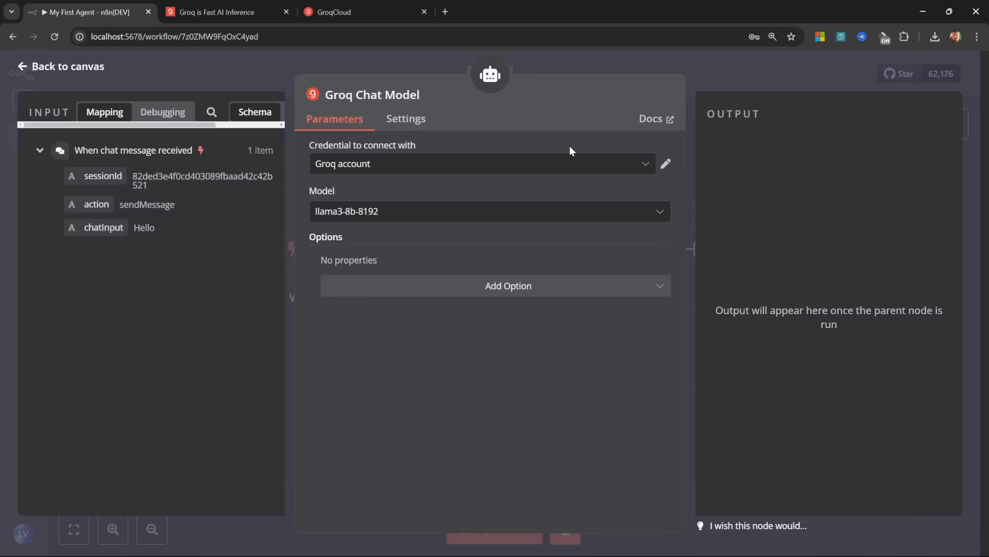
left_click(396, 212)
scroll(471, 365, "up", 5)
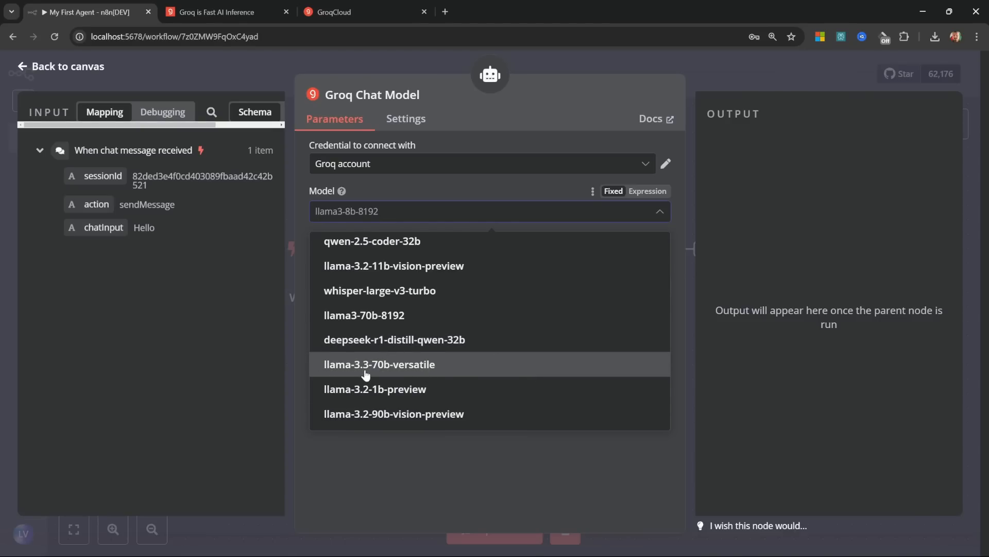
left_click(393, 372)
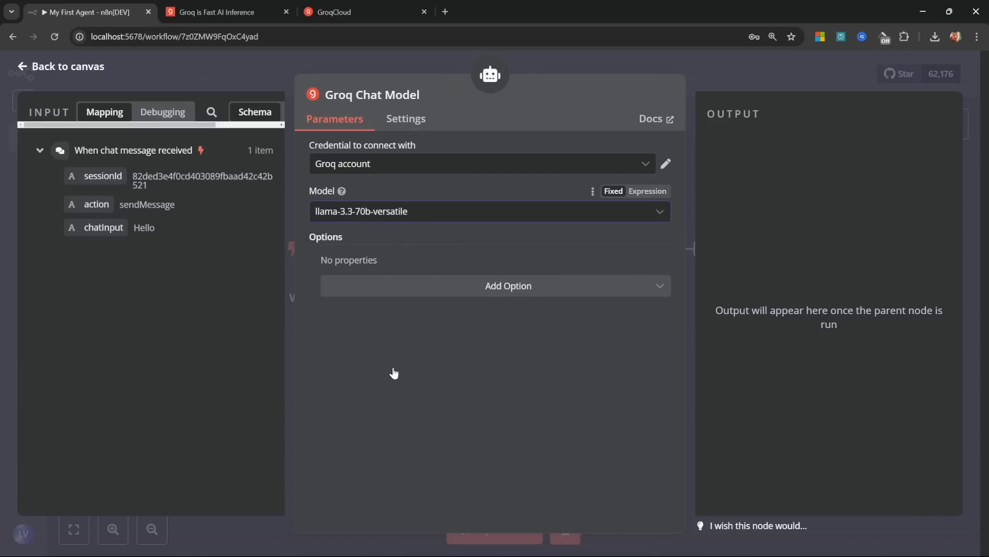
left_click(30, 72)
left_click_drag(526, 401, 483, 372)
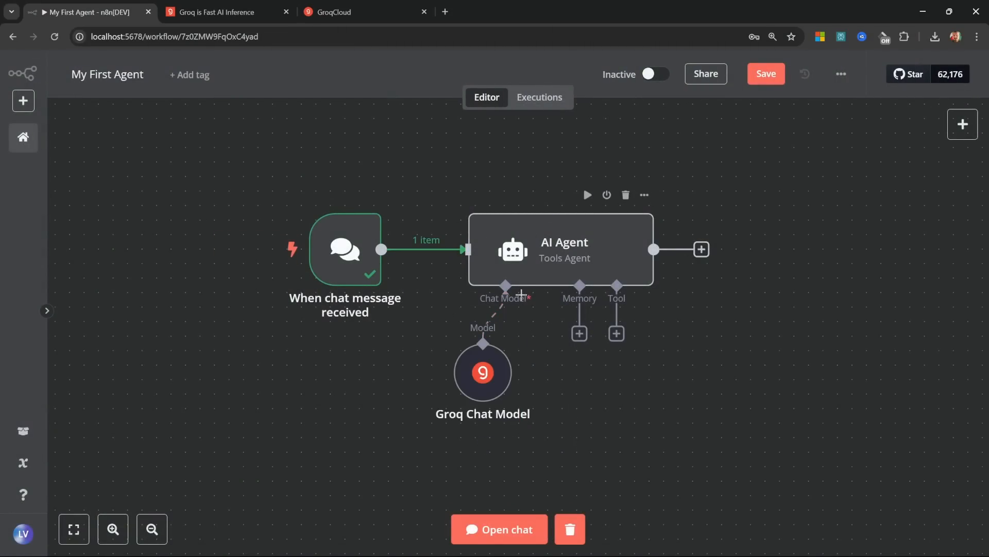
Step: Send 'Hello' to the agent in the chat and read its greeting reply introducing itself as Max
left_click(490, 523)
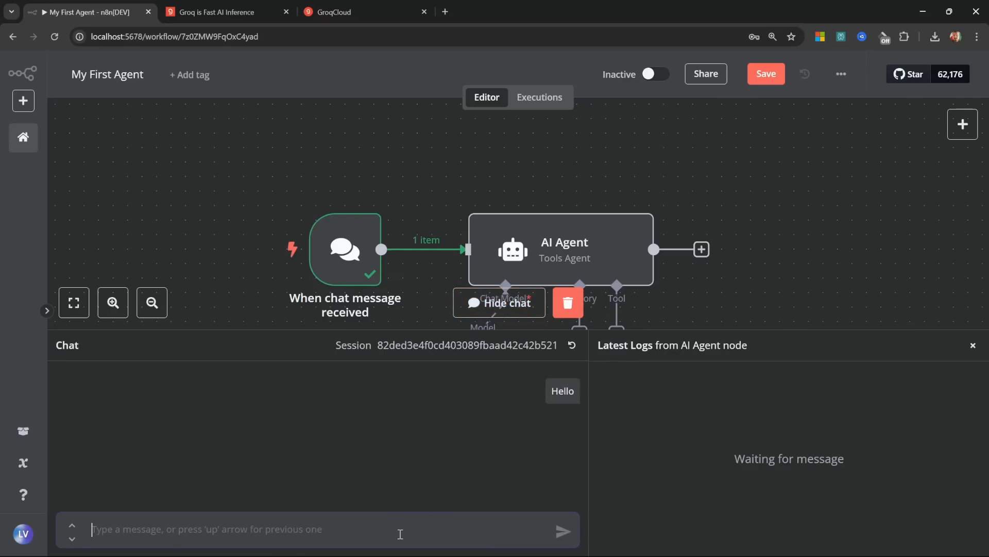
type("Hello")
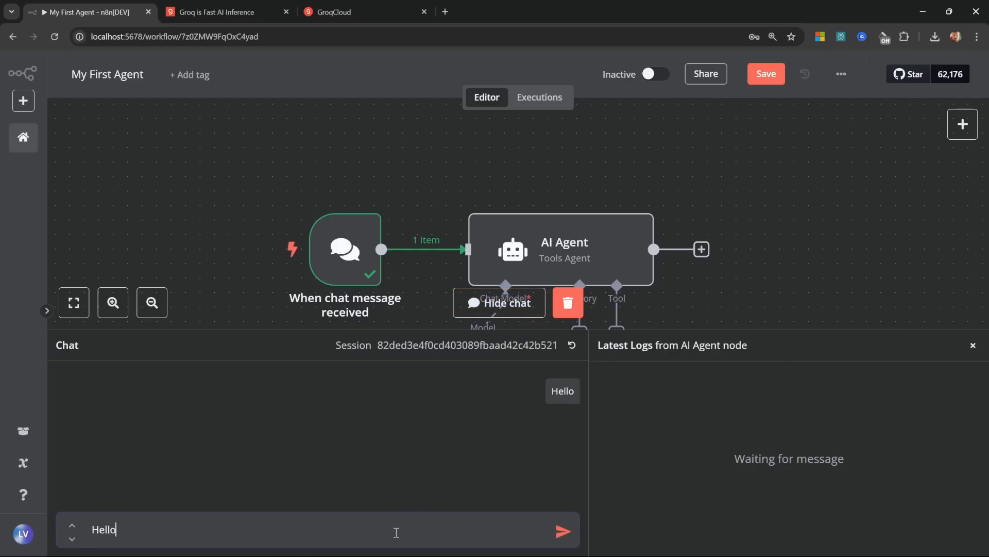
key("Return")
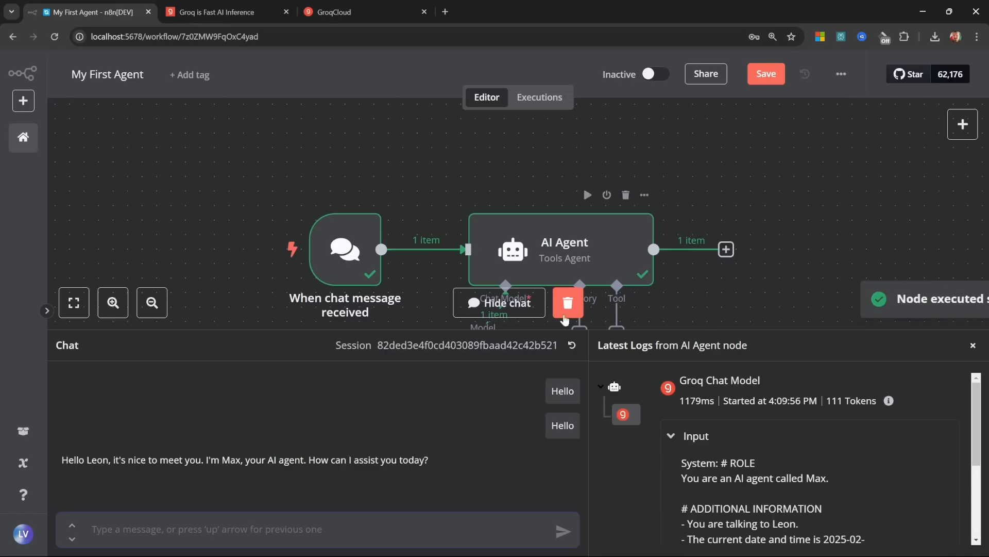
left_click_drag(466, 459, 94, 475)
Step: Close the chat panel and move the Groq Chat Model node lower on the canvas
left_click_drag(799, 239, 784, 172)
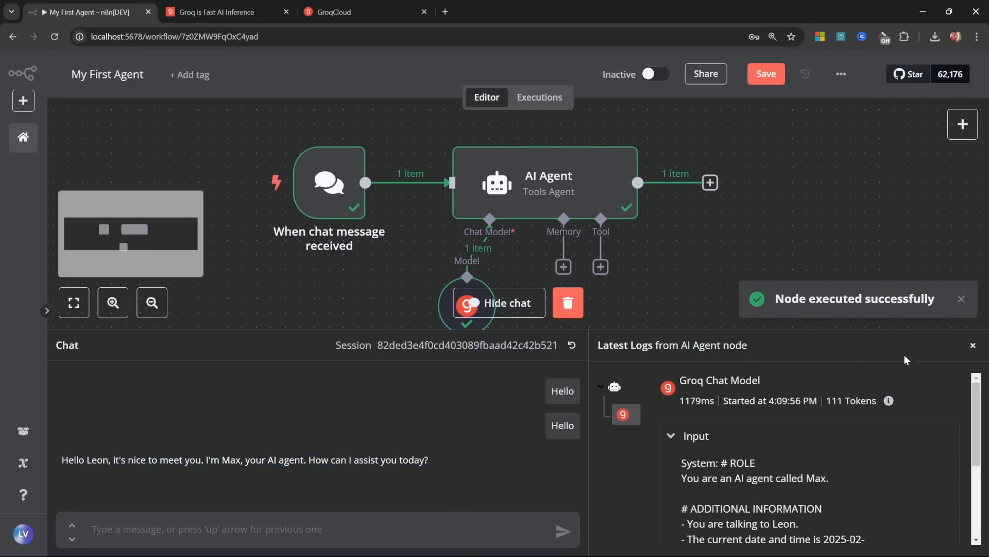
left_click(973, 348)
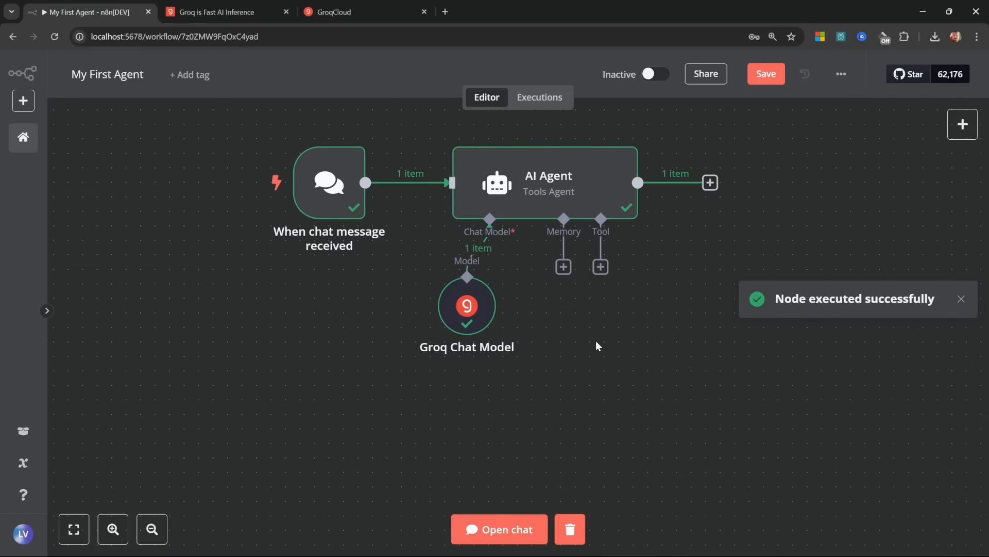
left_click_drag(597, 343, 582, 364)
left_click_drag(451, 337, 449, 366)
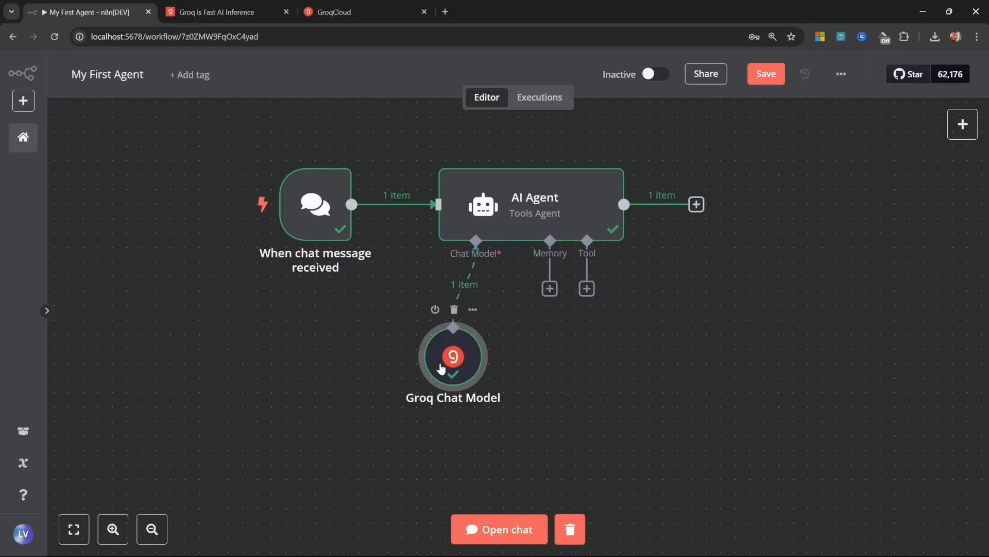
Step: Delete the Groq Chat Model node and attach an OpenAI Chat Model to the agent
left_click(454, 309)
left_click(476, 290)
scroll(757, 404, "down", 3)
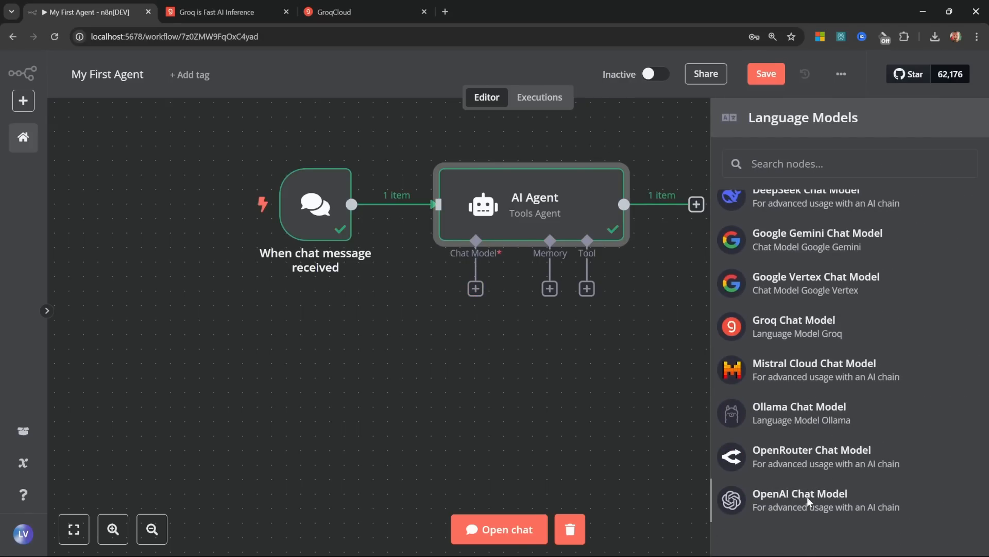
left_click(807, 497)
Step: Begin a new OpenAI credential and open the OpenAI platform's API keys page
left_click(391, 165)
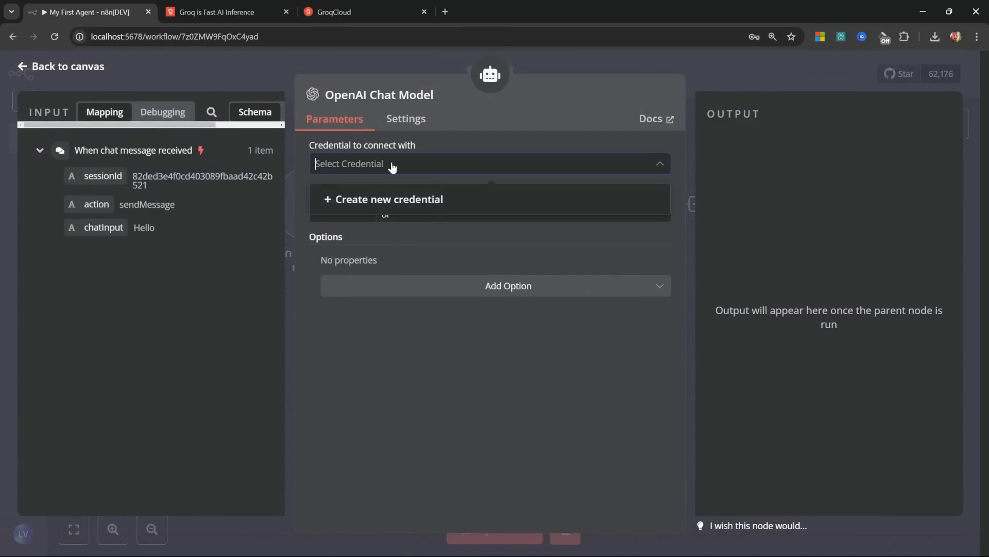
left_click(402, 205)
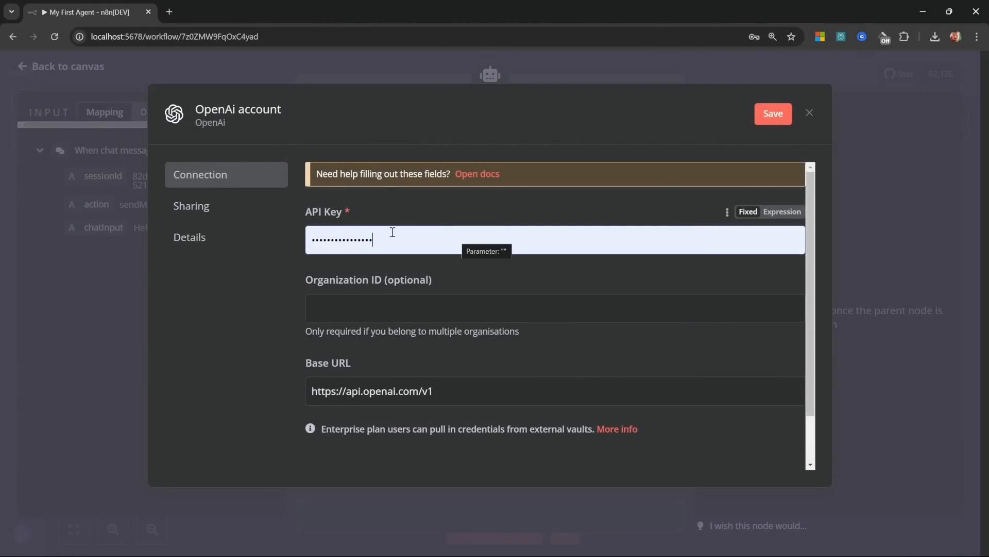
left_click(174, 8)
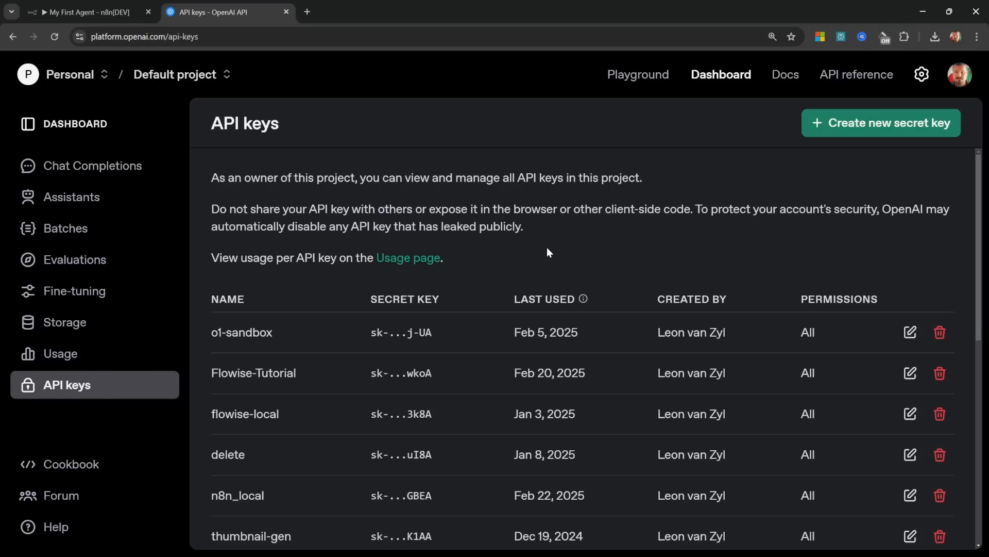
Step: Generate an OpenAI secret key named 'n8n-masterclass' and copy it
left_click(878, 125)
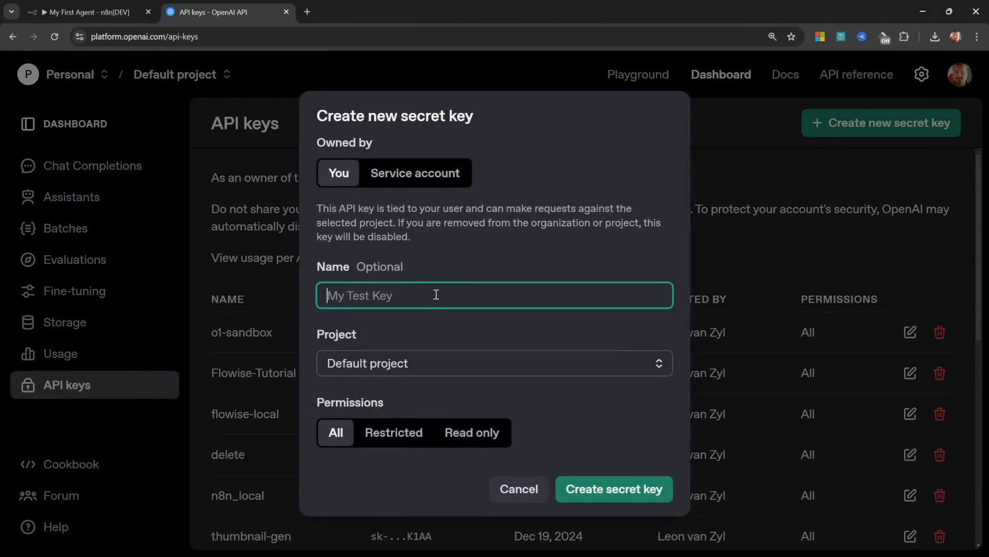
type("n8n-masterclass")
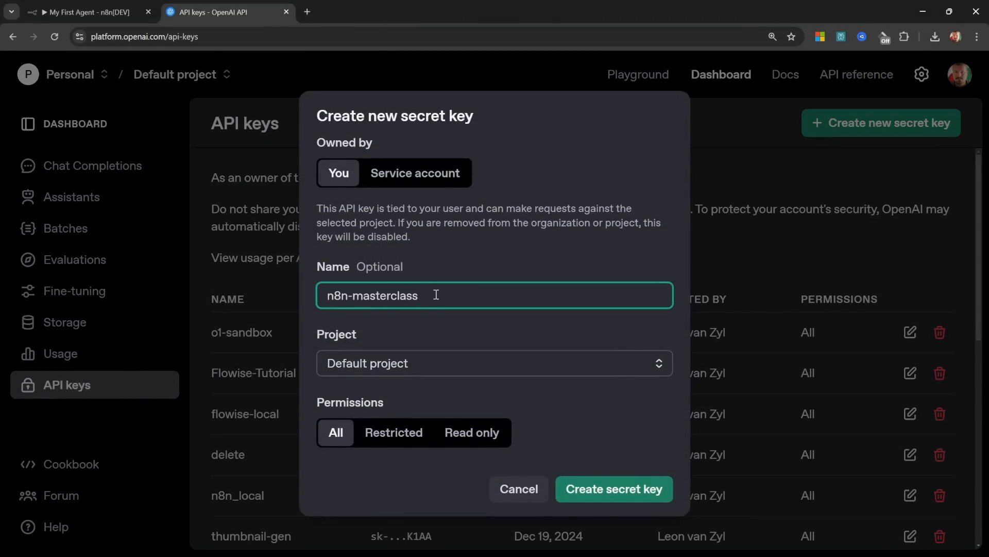
left_click(645, 496)
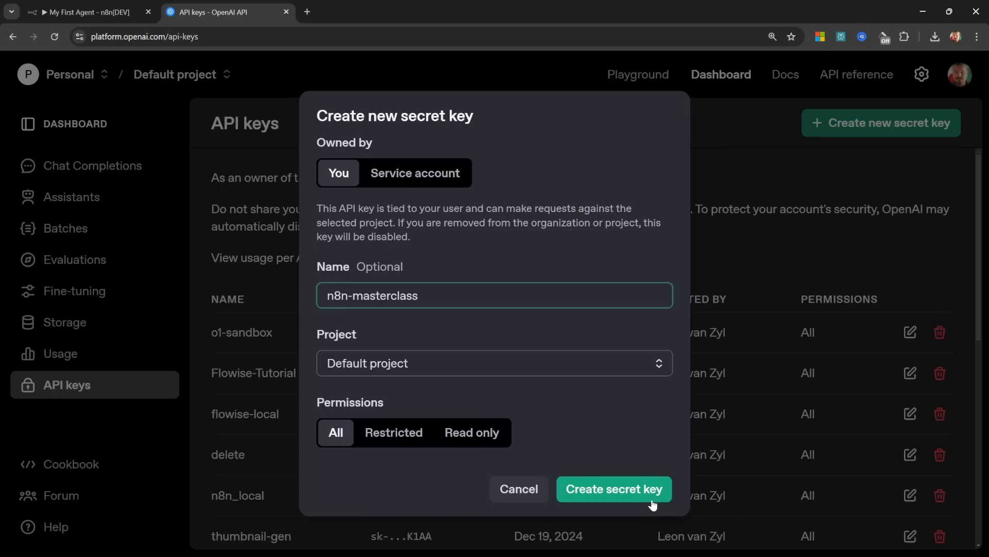
left_click(635, 333)
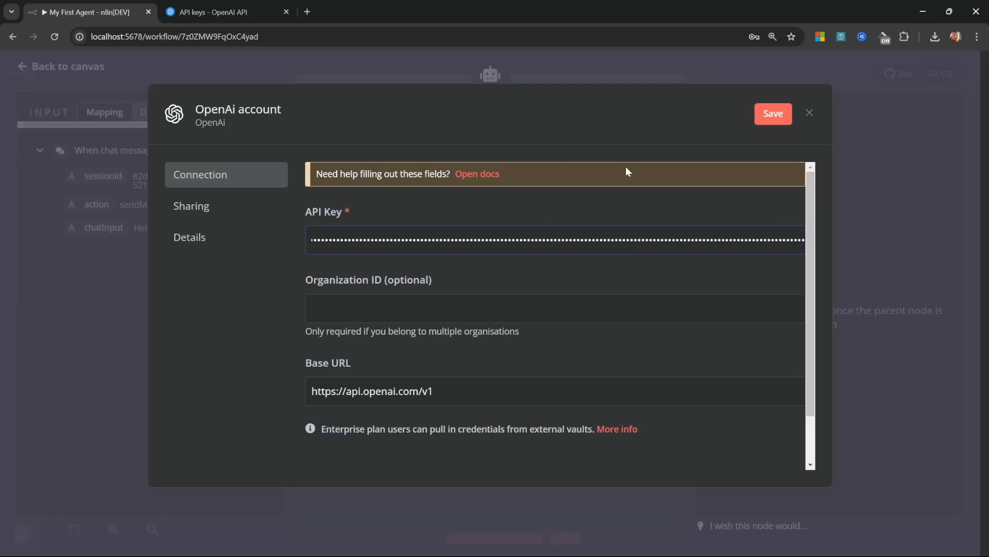
Step: Save the OpenAI credential with gpt-4o-mini as the model, then switch back to the OpenAI tab
left_click(773, 114)
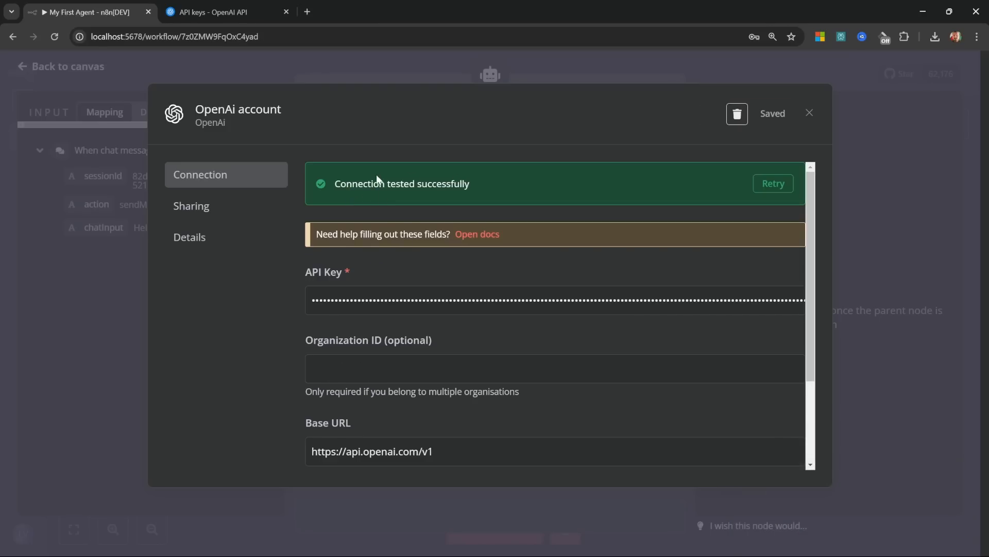
left_click(809, 112)
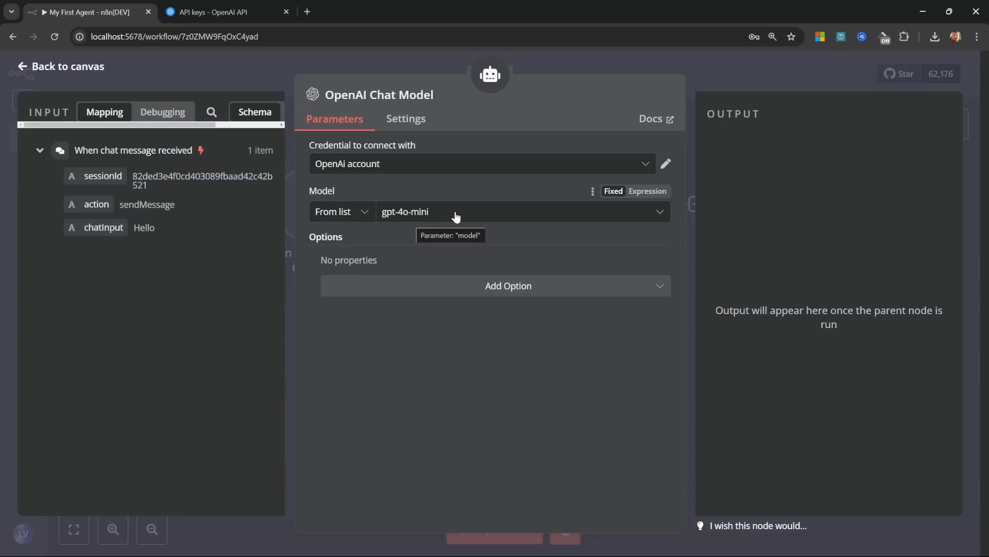
key("ctrl+Tab")
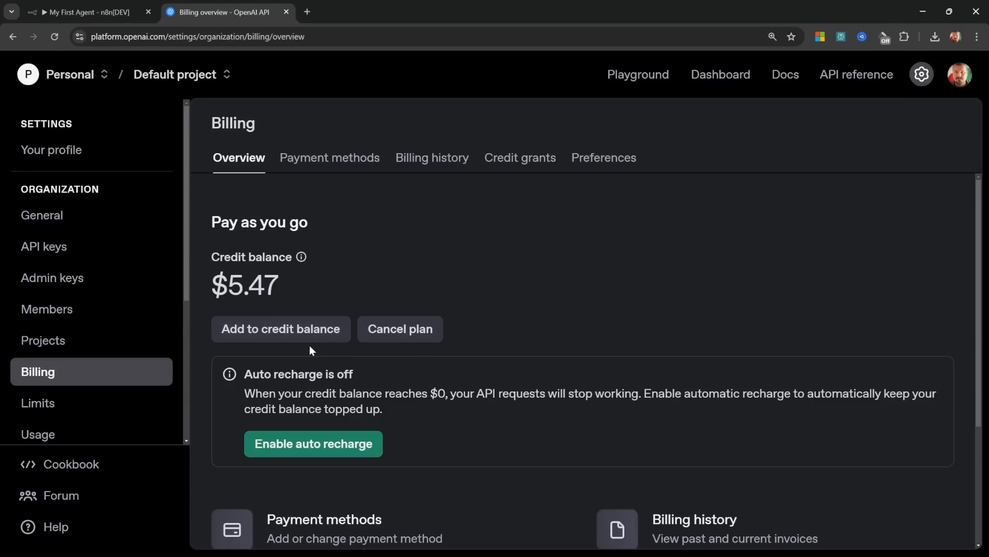
Step: Start adding funds to the $5.47 credit balance, then cancel without paying
left_click(305, 328)
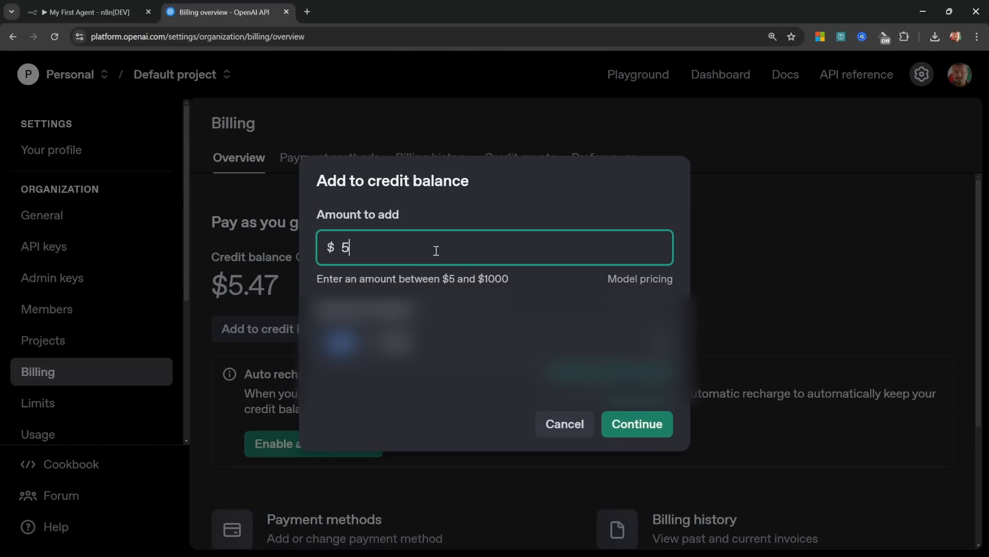
key("Escape")
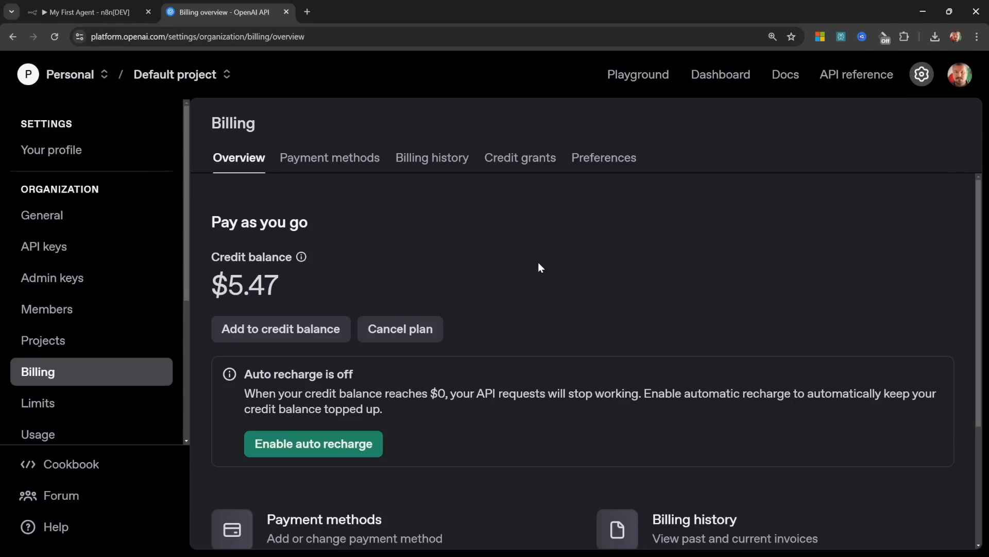
Step: Return to the canvas, reset the test chat session and send 'Hi there!' to the agent
key("ctrl+w")
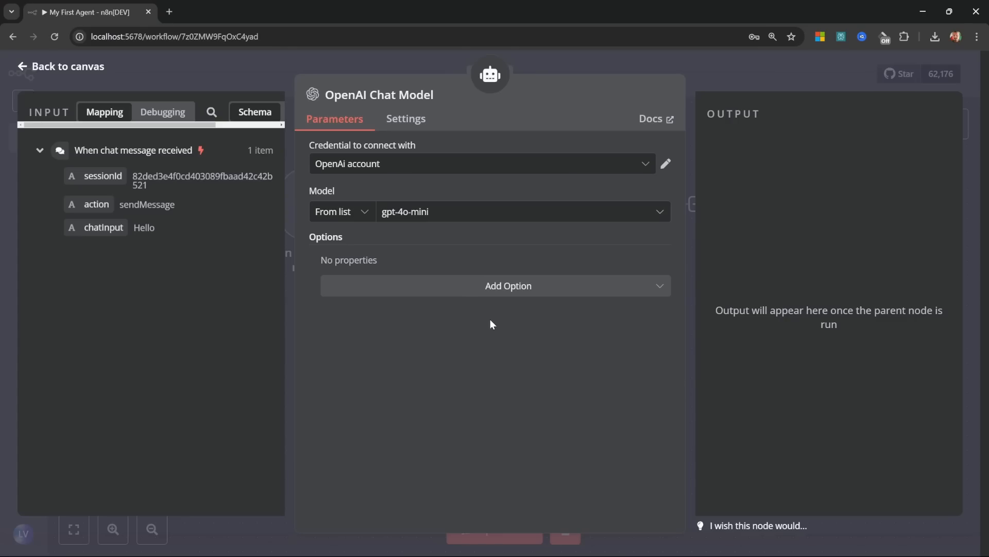
left_click(60, 65)
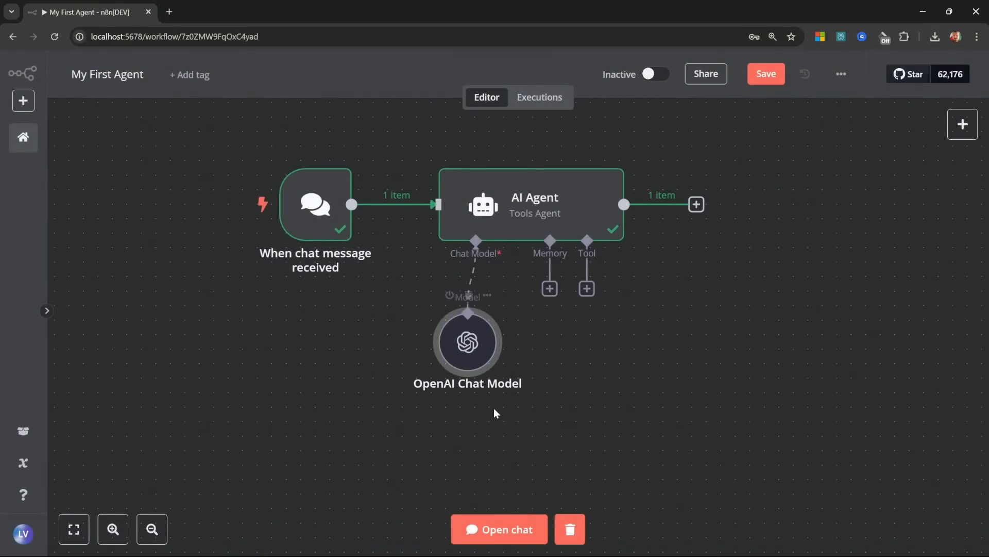
left_click(513, 534)
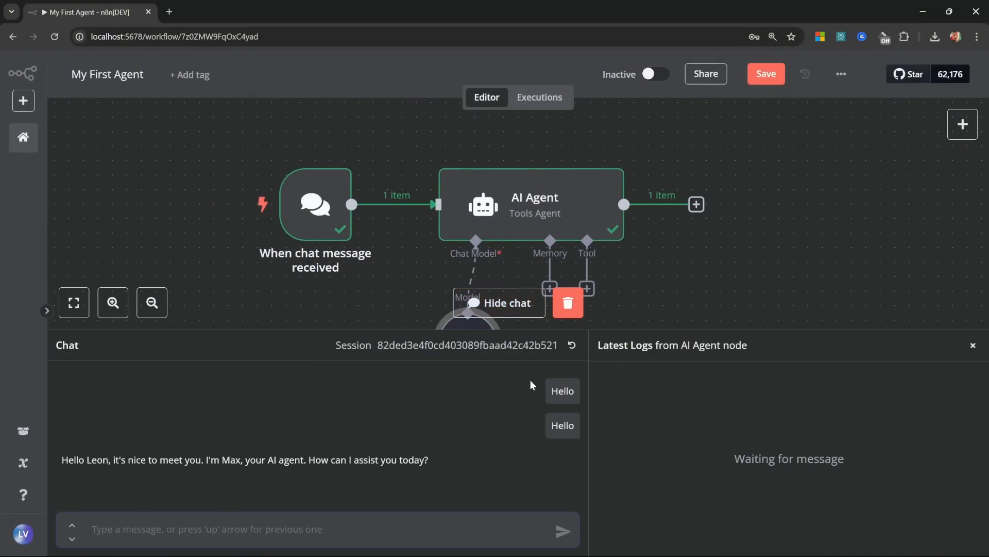
left_click(571, 347)
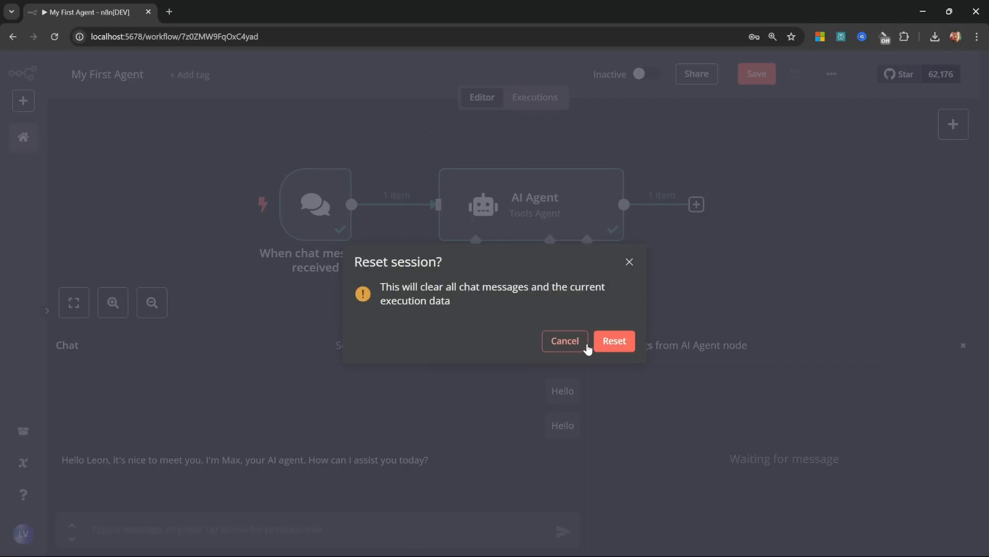
left_click(609, 342)
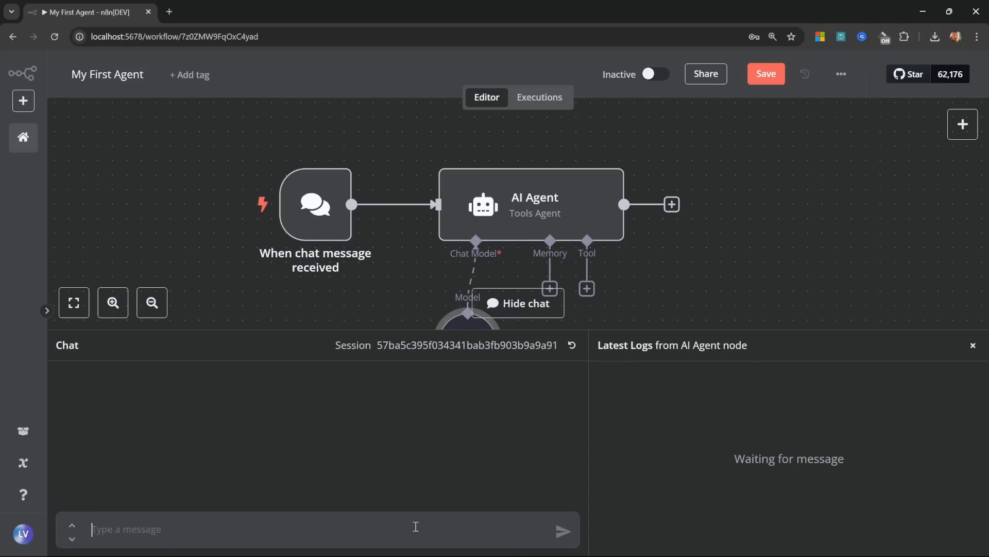
type("Hi there!")
key("Return")
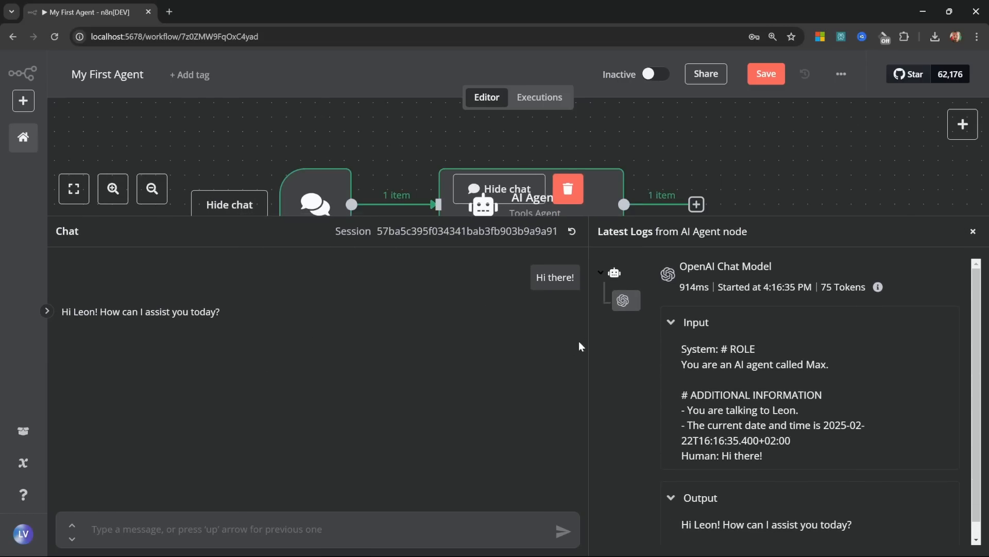
Step: Review the logged run: 914 ms duration, 75 tokens, the system prompt input and the agent's reply
left_click_drag(588, 338, 421, 315)
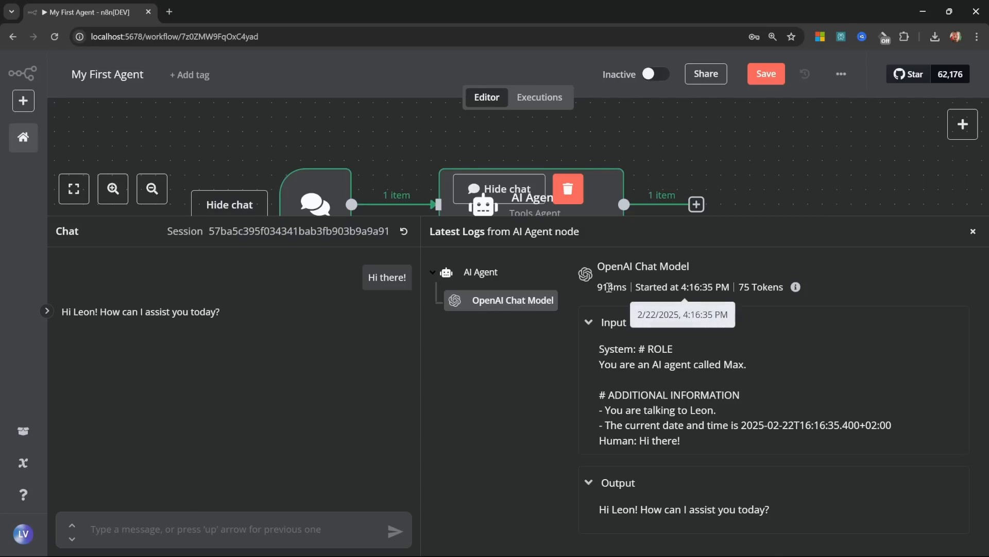
left_click_drag(598, 287, 624, 285)
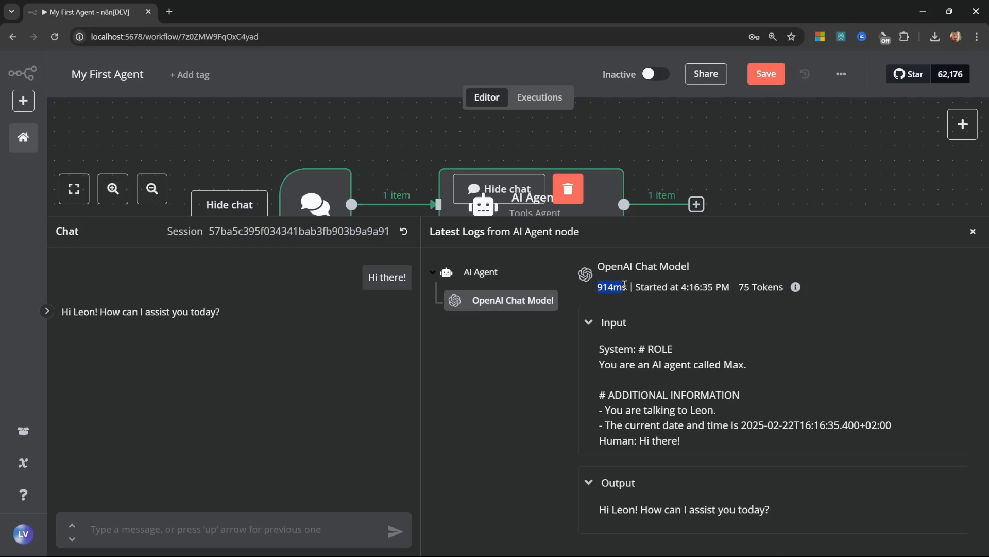
left_click(642, 288)
left_click_drag(738, 288, 784, 287)
left_click(780, 352)
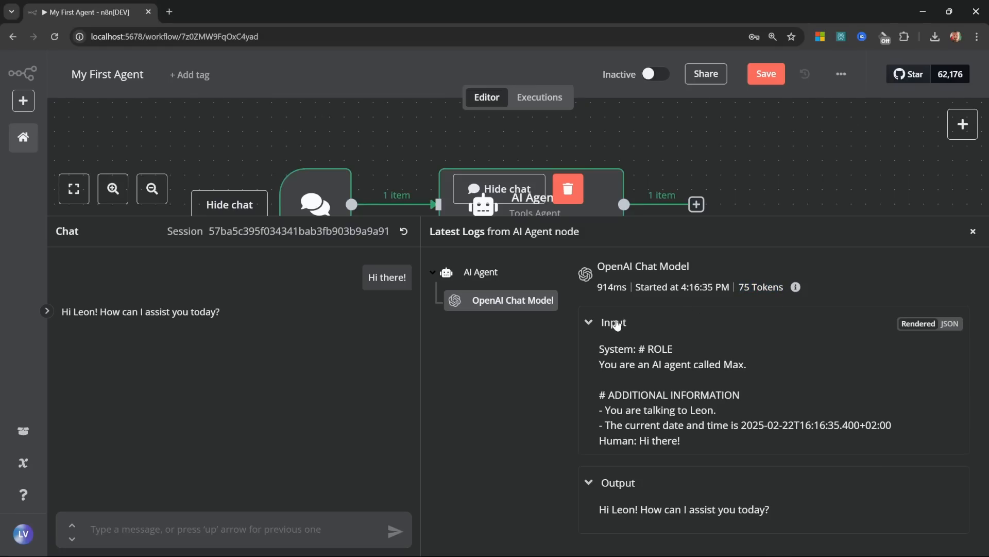
left_click_drag(598, 348, 602, 439)
left_click(720, 443)
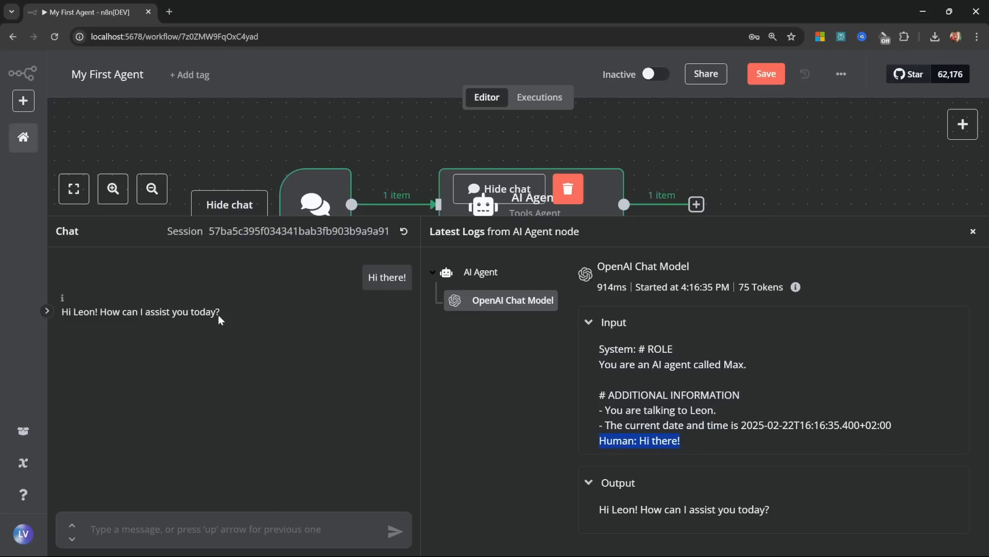
left_click(779, 492)
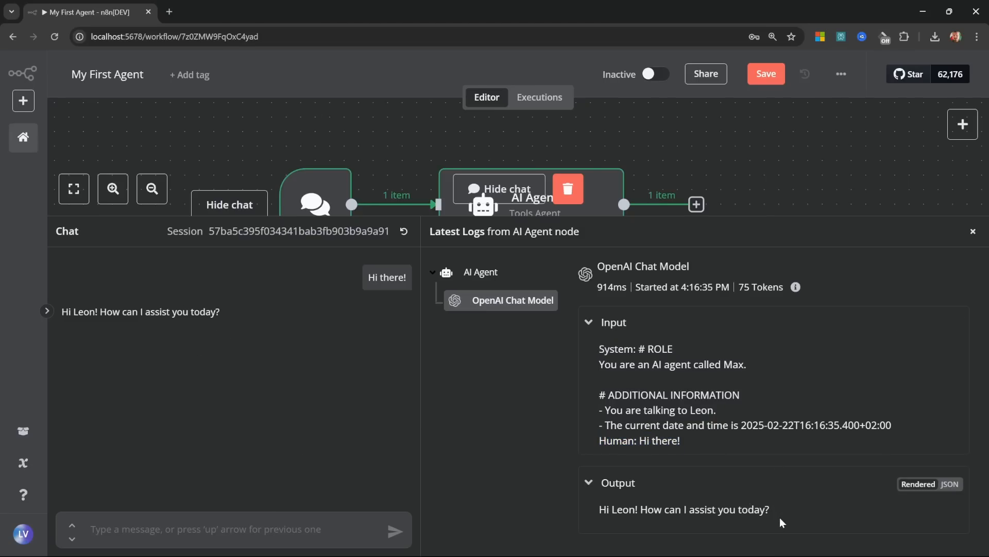
left_click_drag(783, 521, 581, 515)
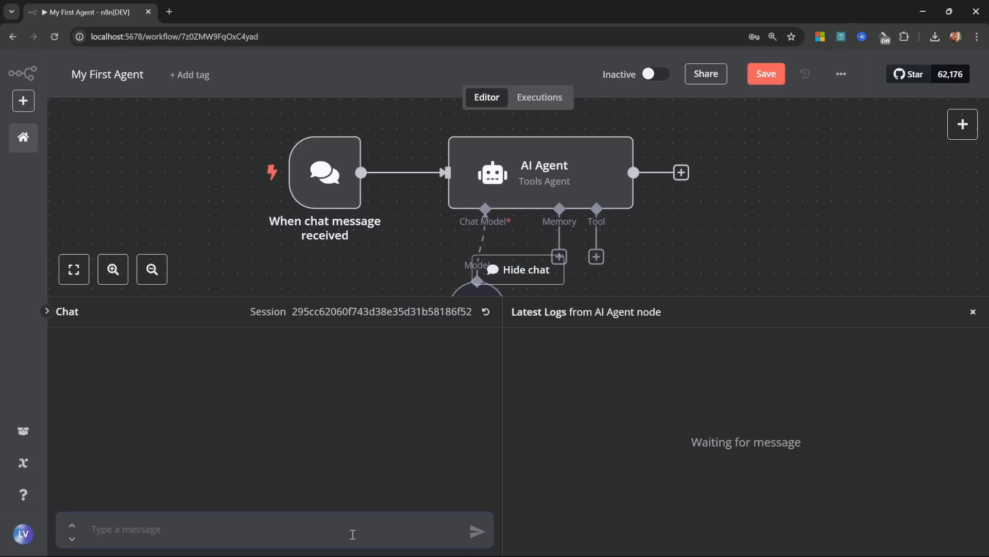
Step: Send 'My dogs name is Ruby.' then 'What is my dogs name?' and read the agent's reply
type("My dogs name is Ruby.")
key("Return")
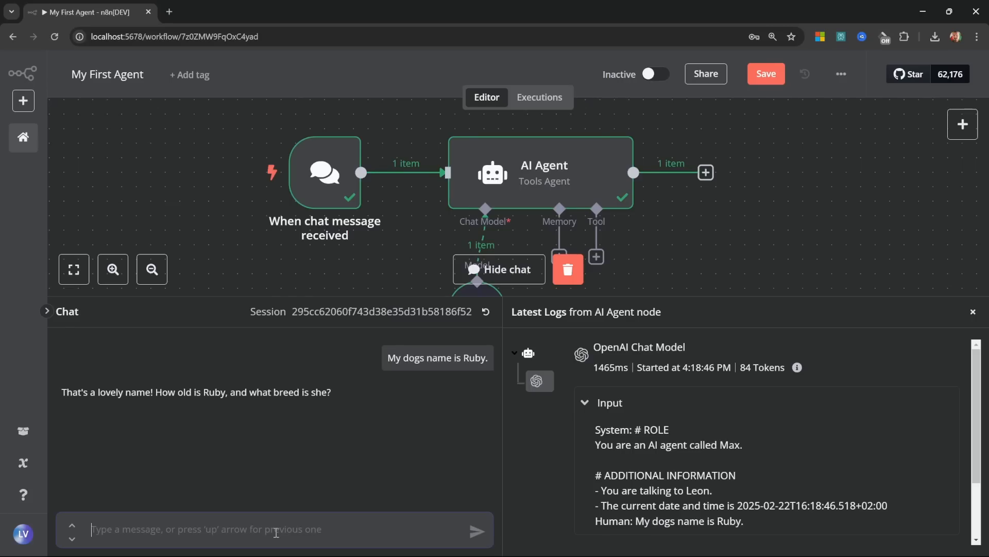
type("What is my dogs name?")
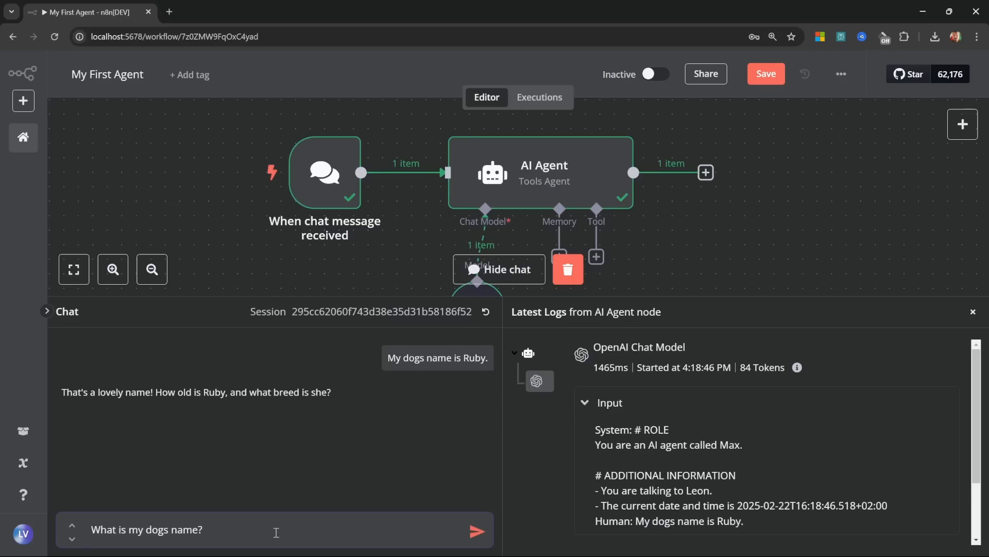
key("Return")
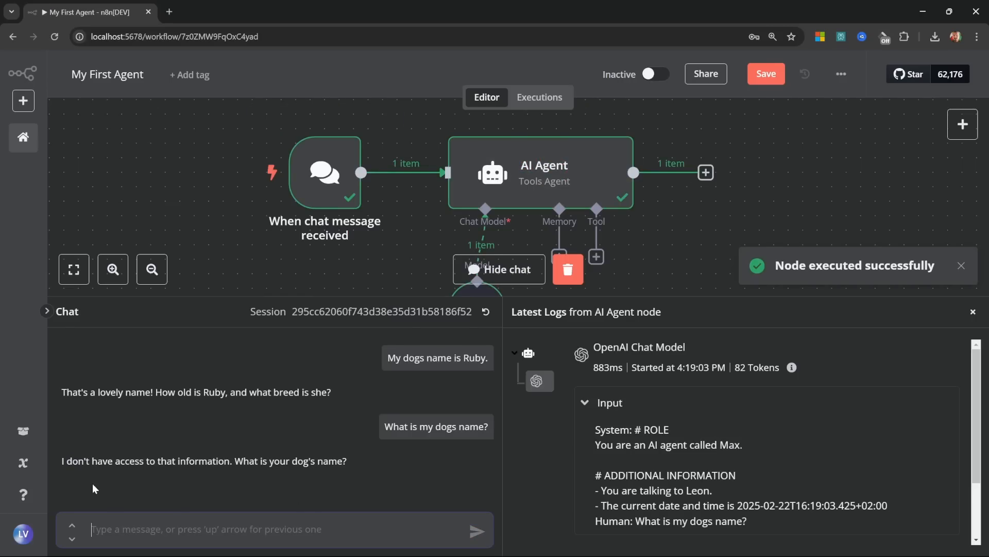
left_click_drag(67, 463, 176, 459)
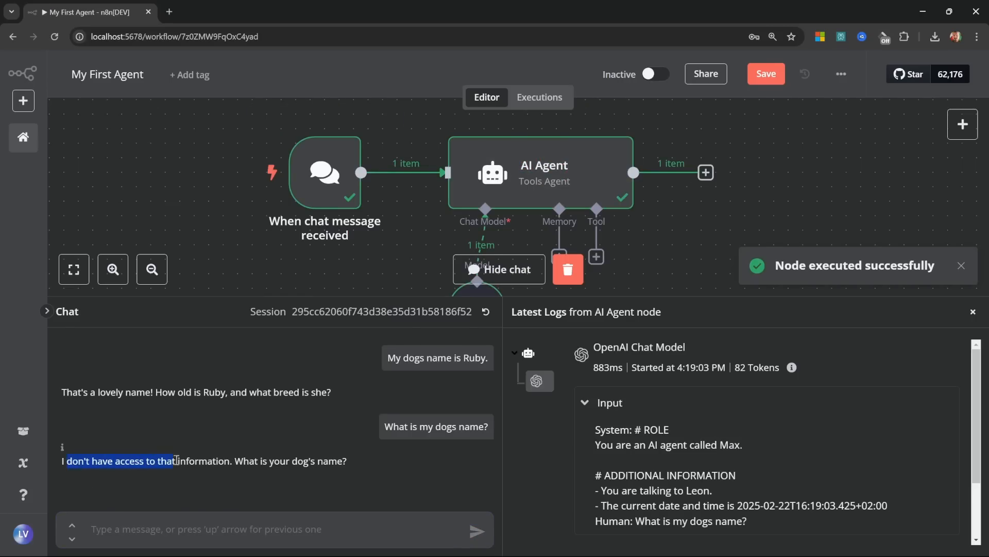
left_click(354, 463)
left_click_drag(379, 463, 88, 386)
left_click(427, 468)
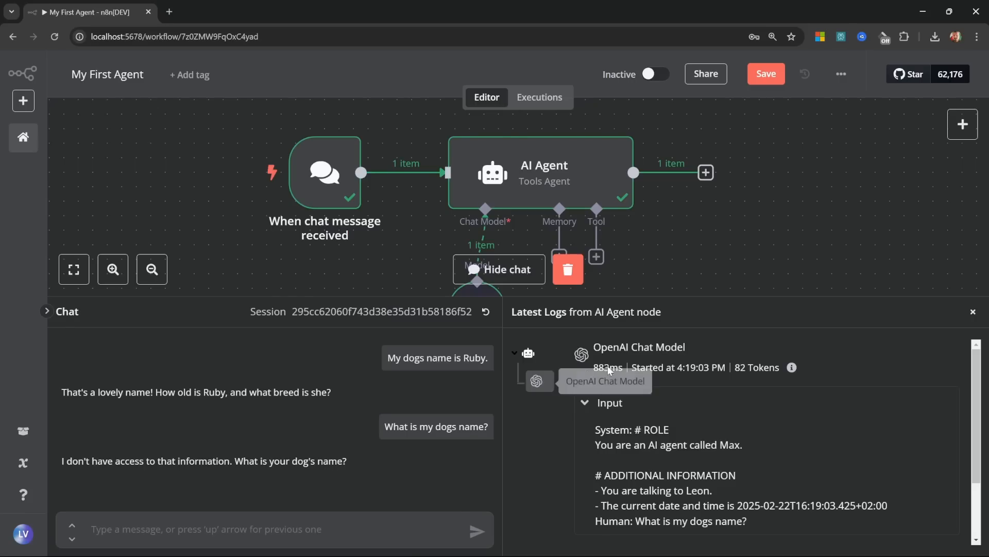
Step: Check the prompt sent to the OpenAI model in the logs, then close the chat panel
scroll(740, 477, "down", 2)
scroll(660, 373, "up", 2)
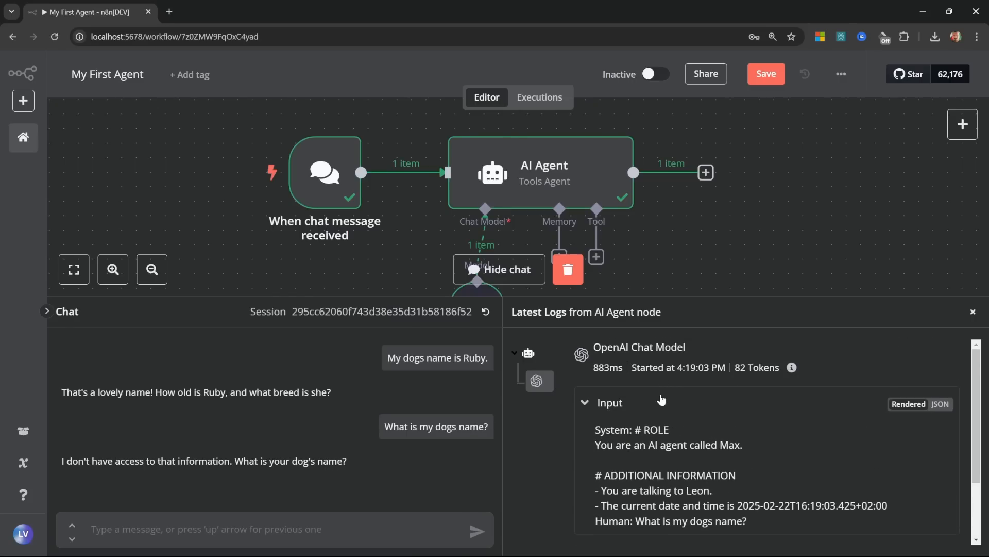
scroll(663, 413, "down", 2)
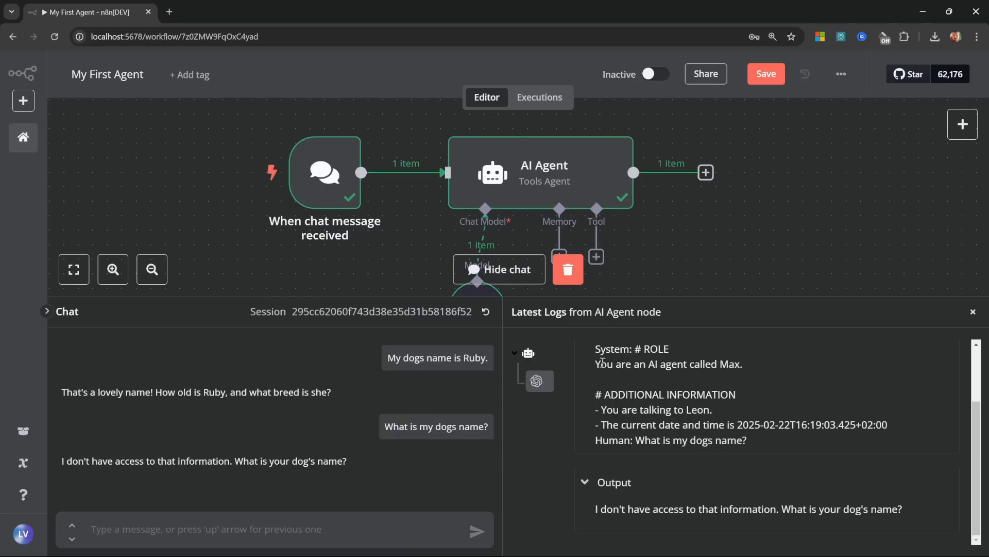
left_click_drag(598, 354, 595, 442)
left_click(756, 465)
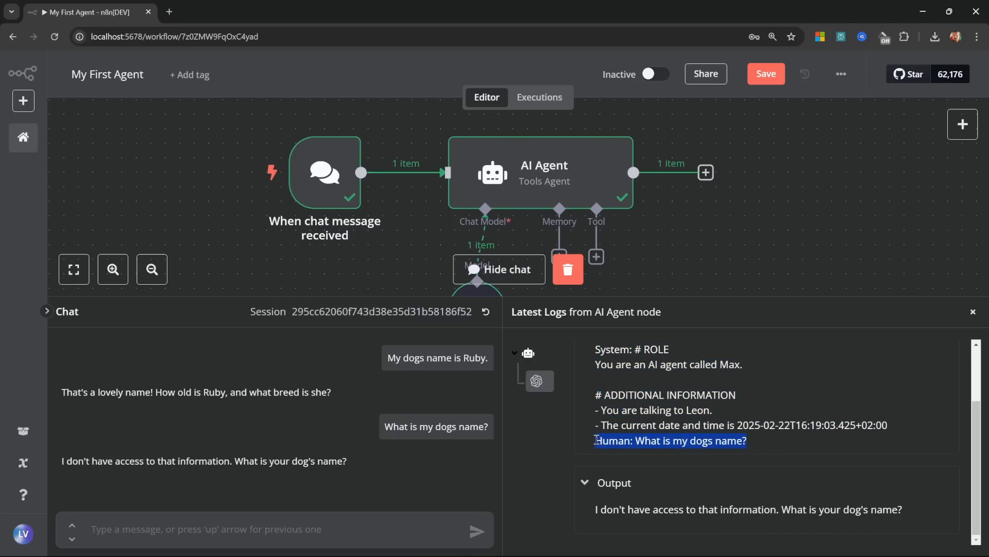
scroll(738, 491, "up", 1)
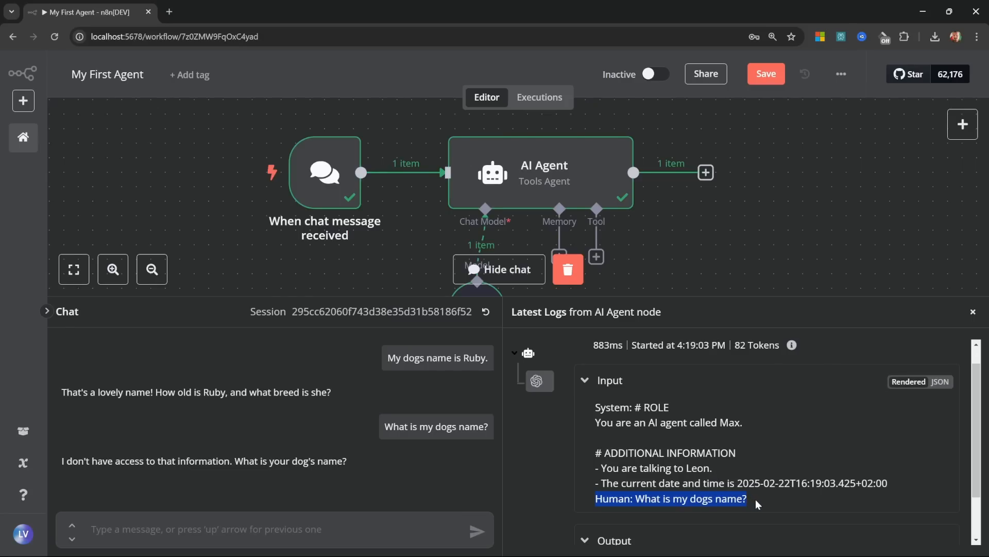
left_click(758, 499)
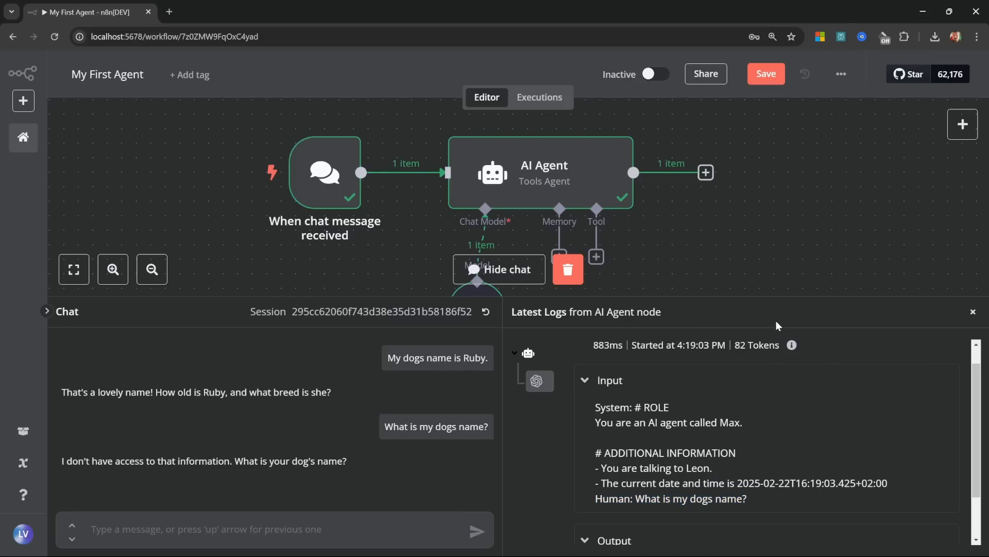
left_click(973, 312)
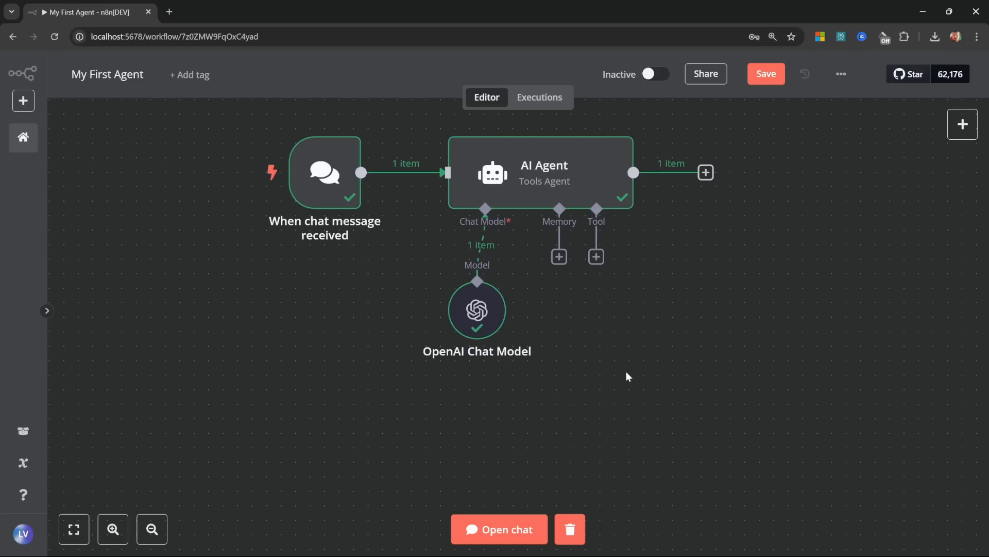
Step: Move the OpenAI Chat Model node aside and attach Window Buffer Memory with context window length 20
left_click(469, 324)
left_click_drag(469, 323, 368, 368)
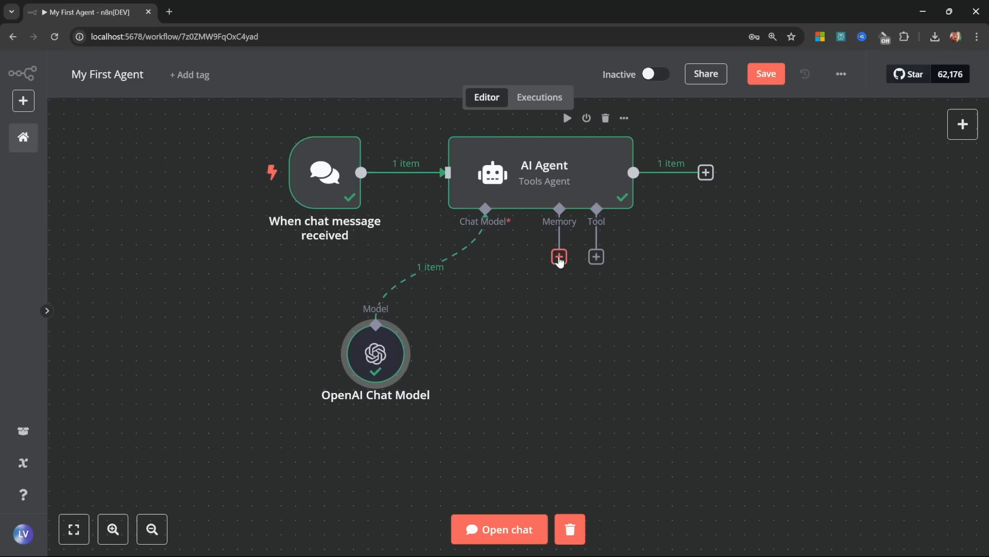
left_click(559, 256)
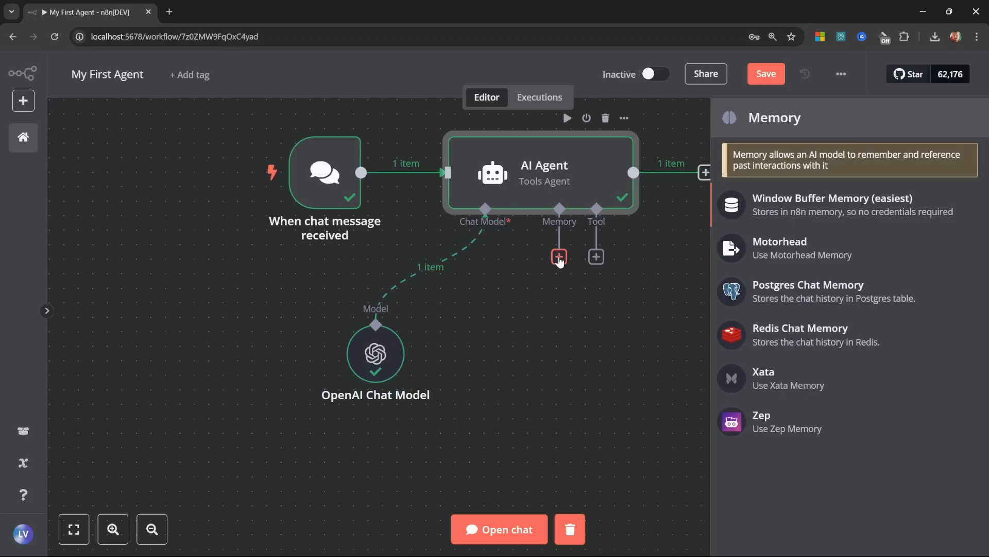
left_click(808, 206)
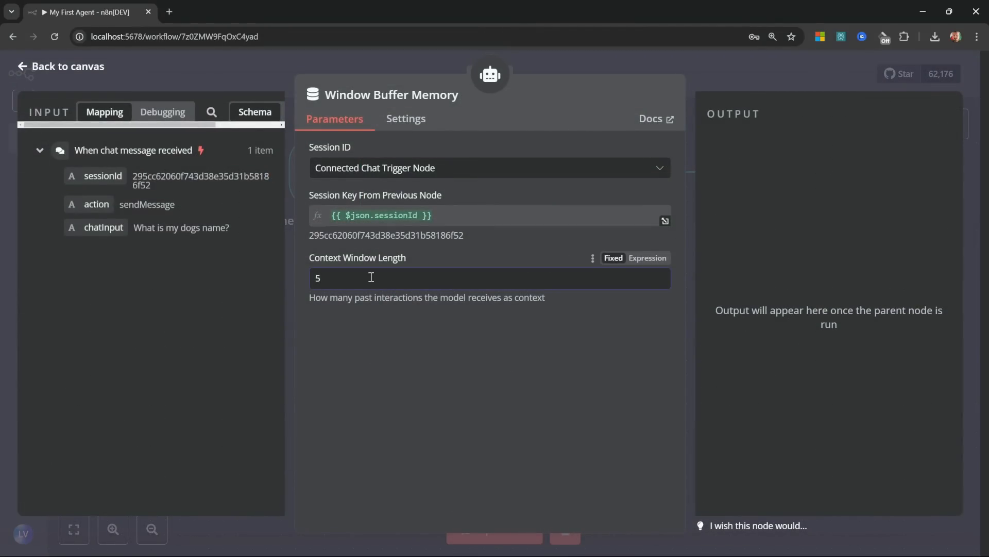
key("BackSpace")
type("20")
left_click(80, 75)
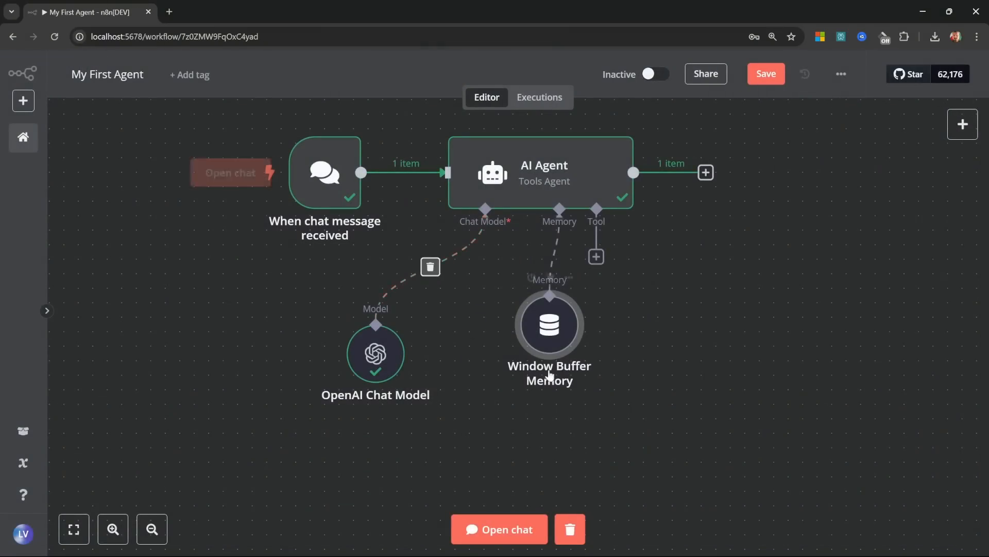
Step: In a fresh chat session, send 'My dogs name is Ruby.' and view the model and memory log steps
left_click(490, 531)
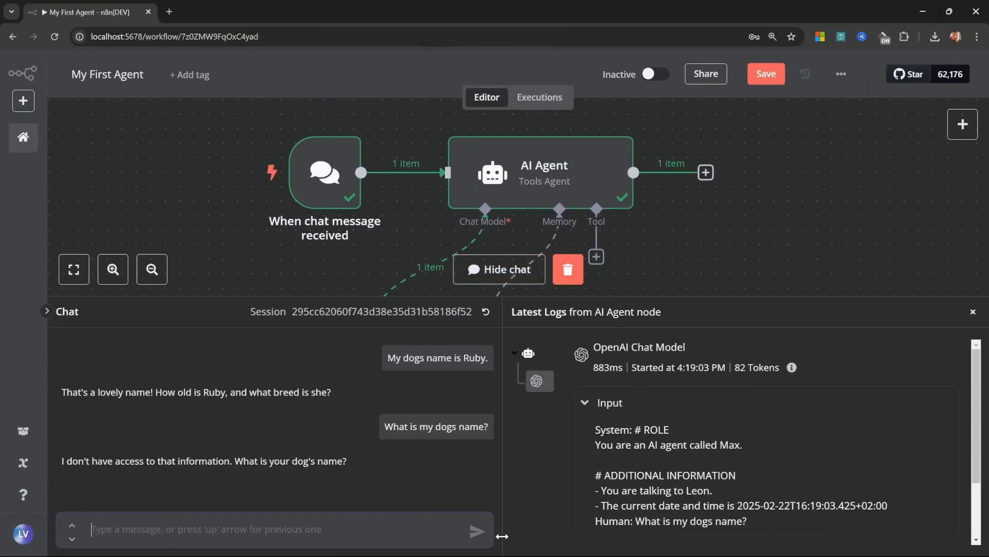
left_click(486, 310)
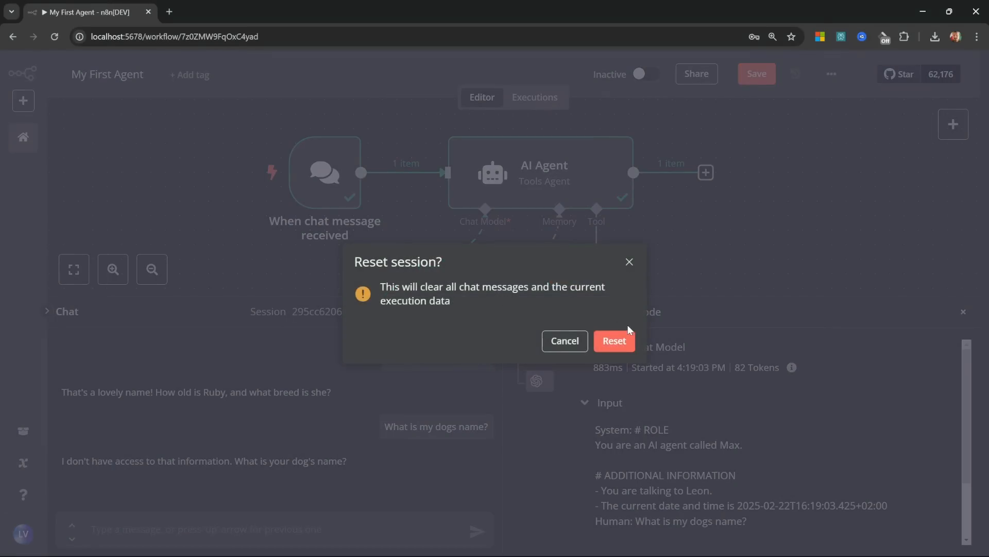
left_click(617, 339)
type("My dogs name is Ruby.")
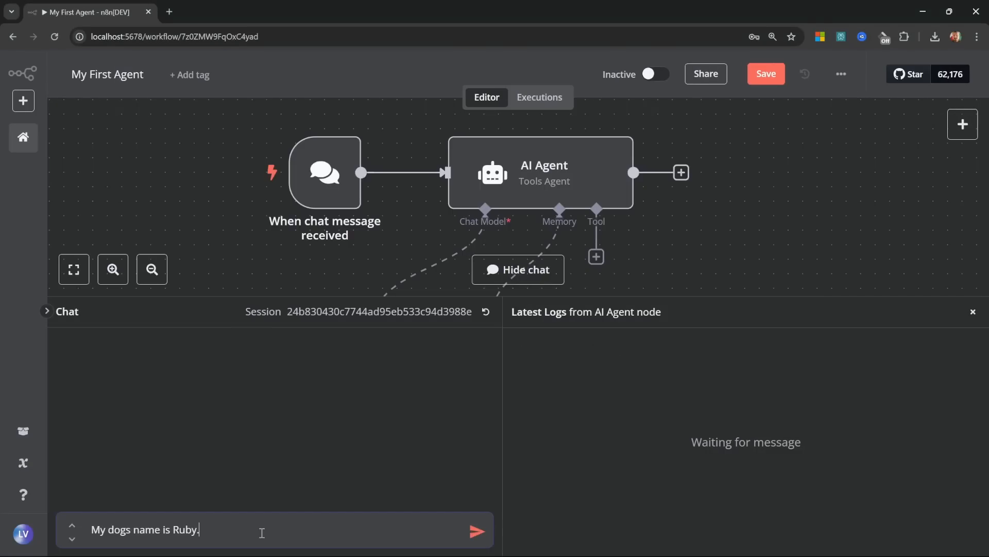
key("Return")
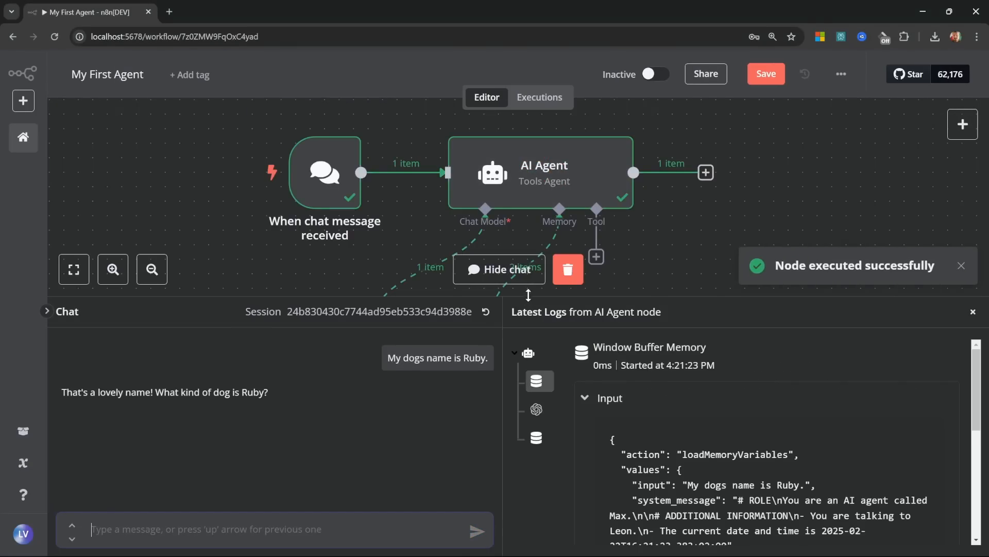
left_click_drag(538, 296, 539, 193)
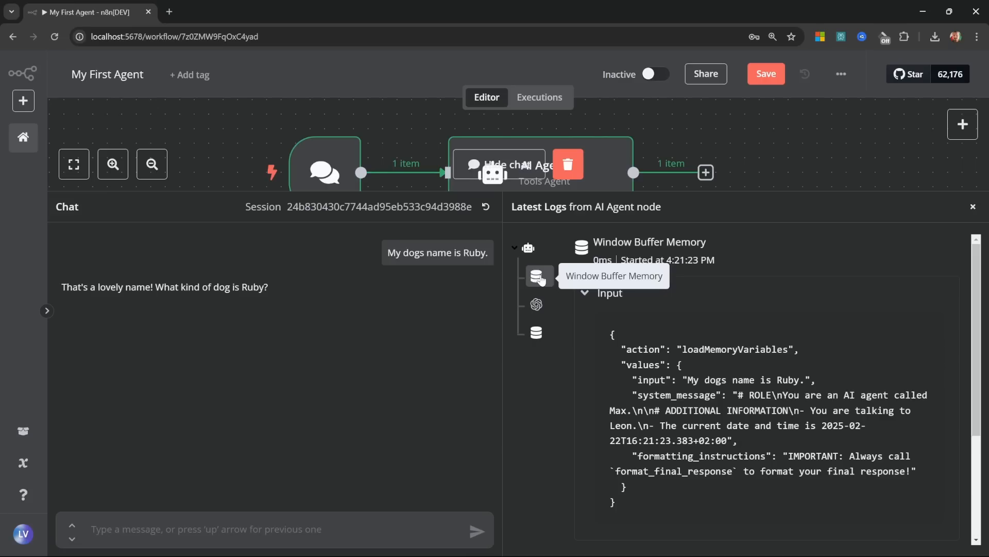
left_click(538, 305)
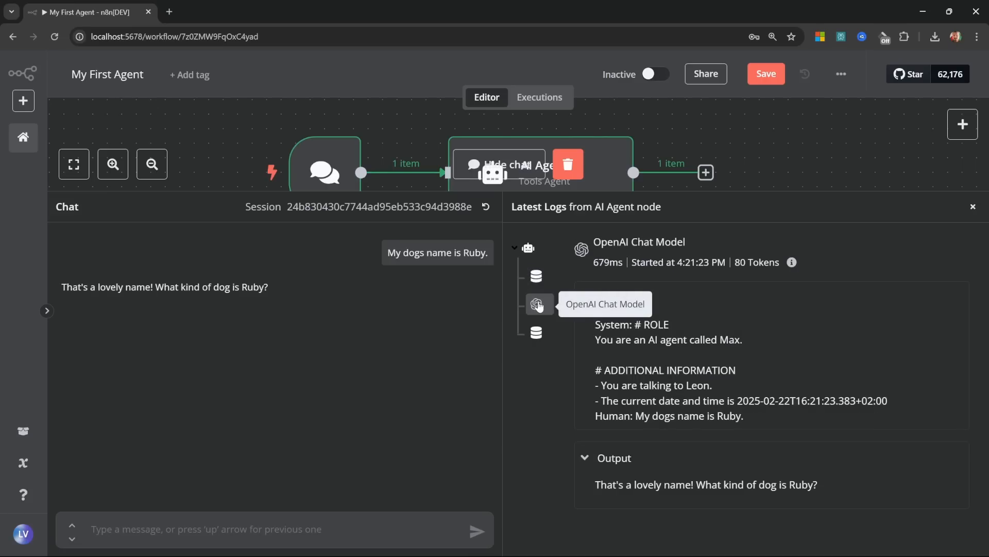
left_click(537, 333)
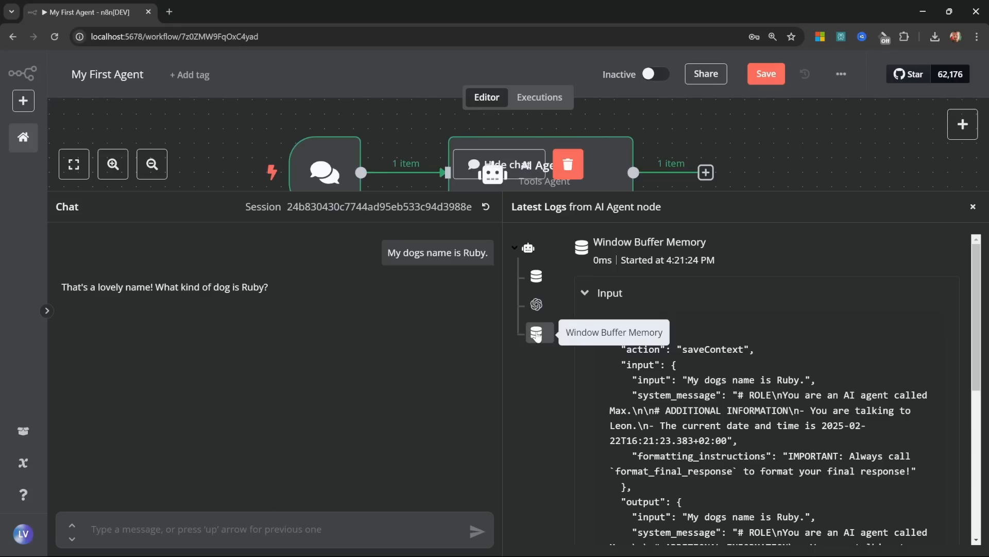
Step: Ask 'What is my dogs name?' and confirm the agent now remembers Ruby
left_click(263, 529)
type("What is my dogs name?")
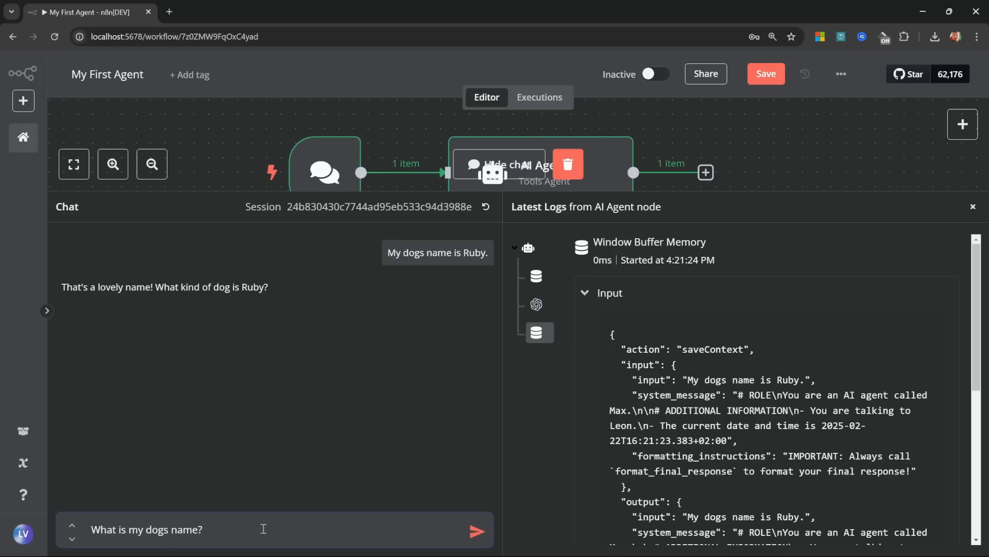
key("Return")
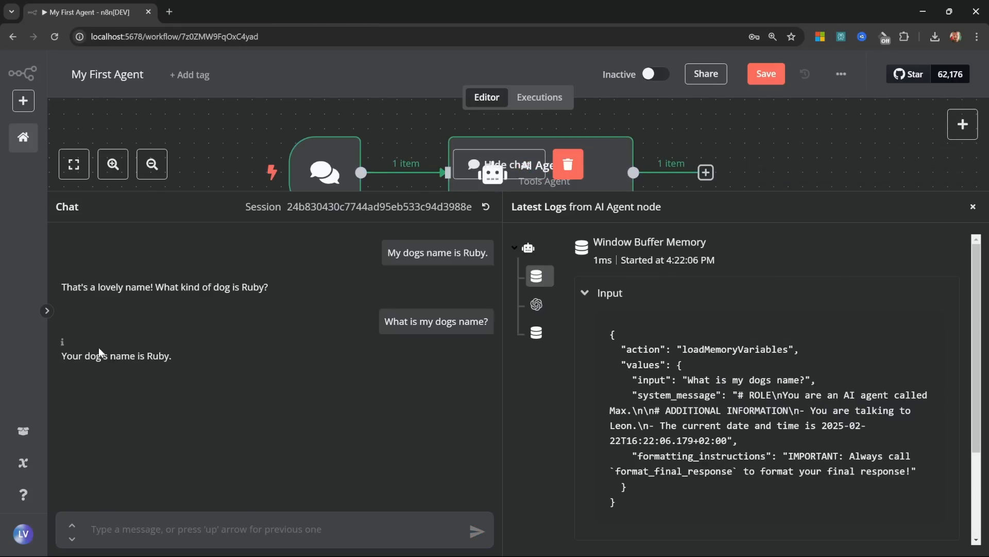
left_click_drag(62, 355, 183, 366)
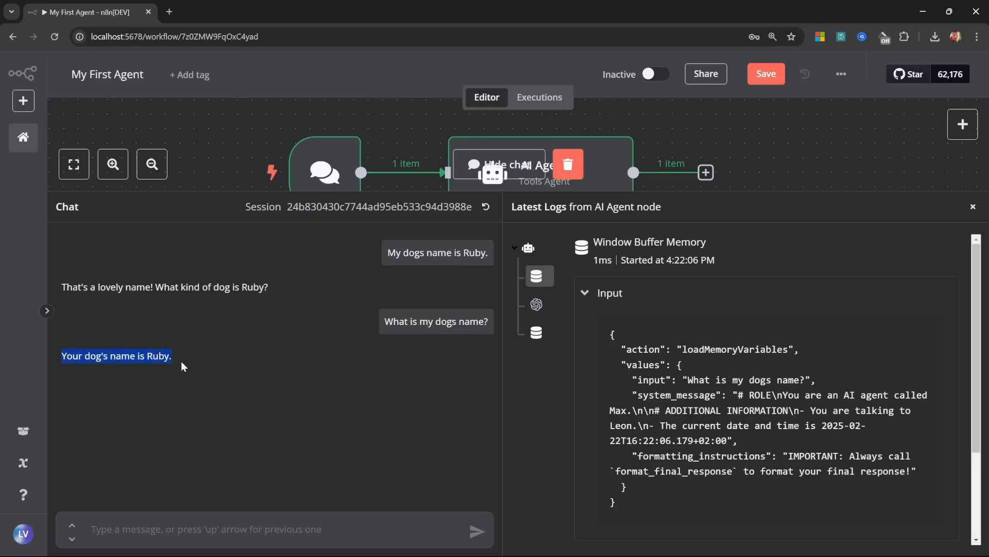
left_click(183, 366)
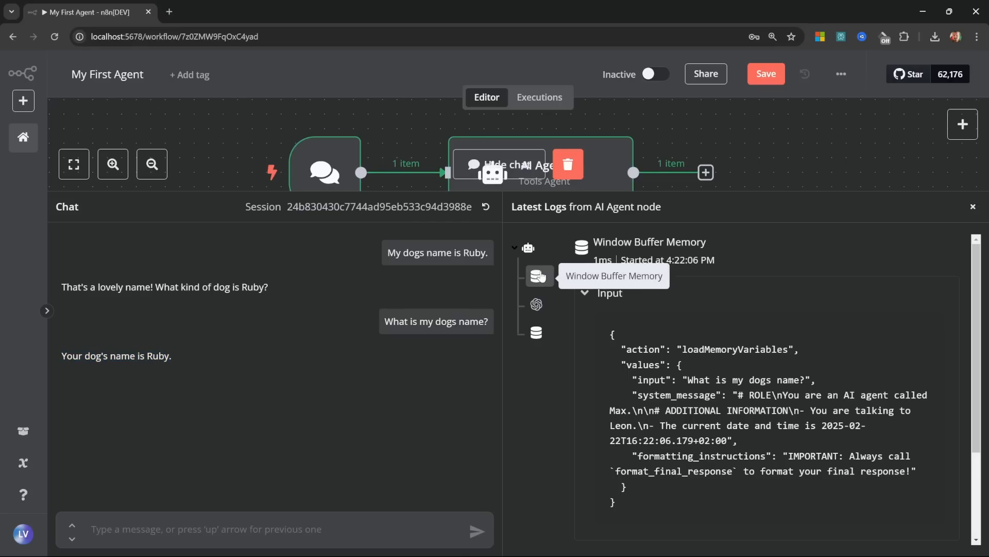
Step: Inspect the OpenAI prompt containing the conversation history, then reset the chat session
left_click(536, 304)
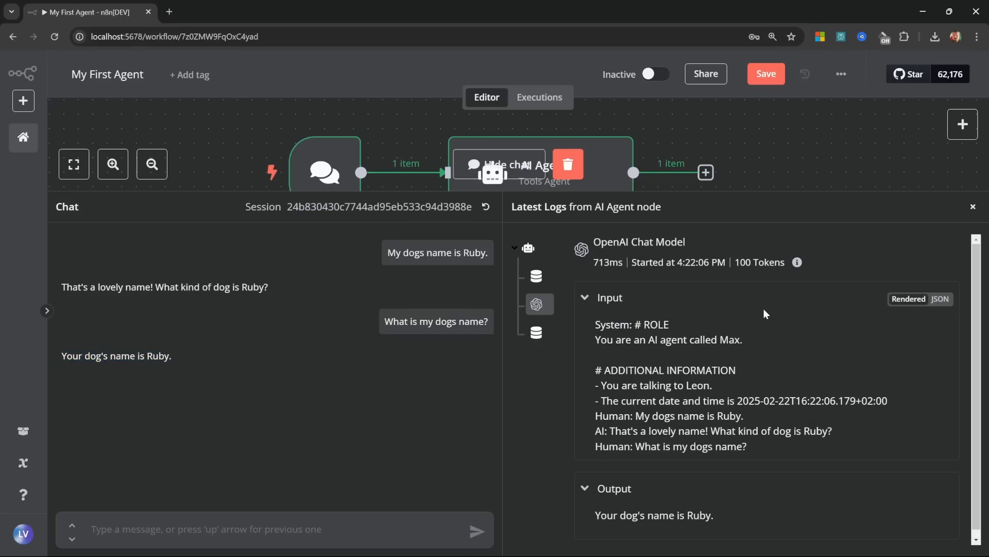
left_click_drag(594, 323, 702, 409)
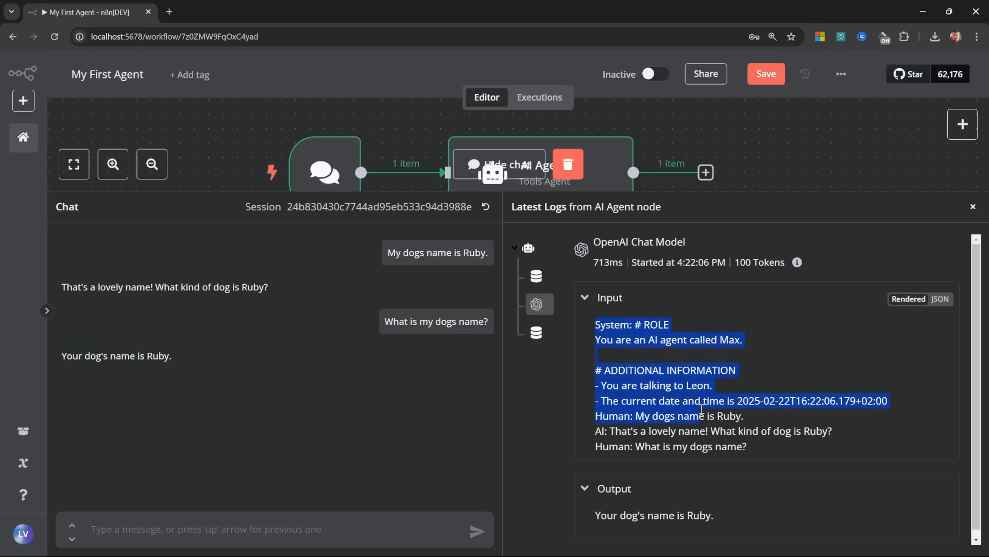
left_click(702, 409)
left_click_drag(595, 415, 841, 436)
left_click(778, 449)
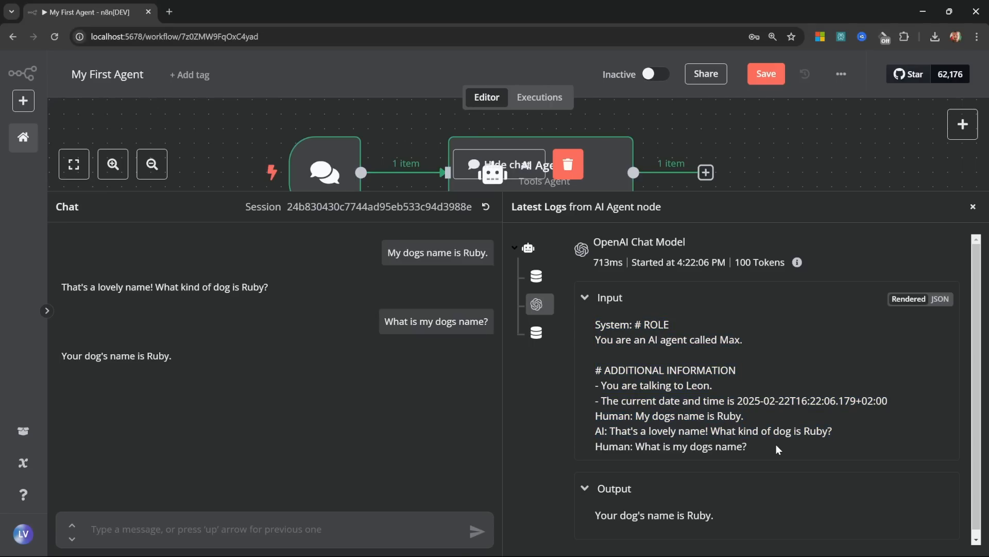
left_click_drag(747, 446, 596, 446)
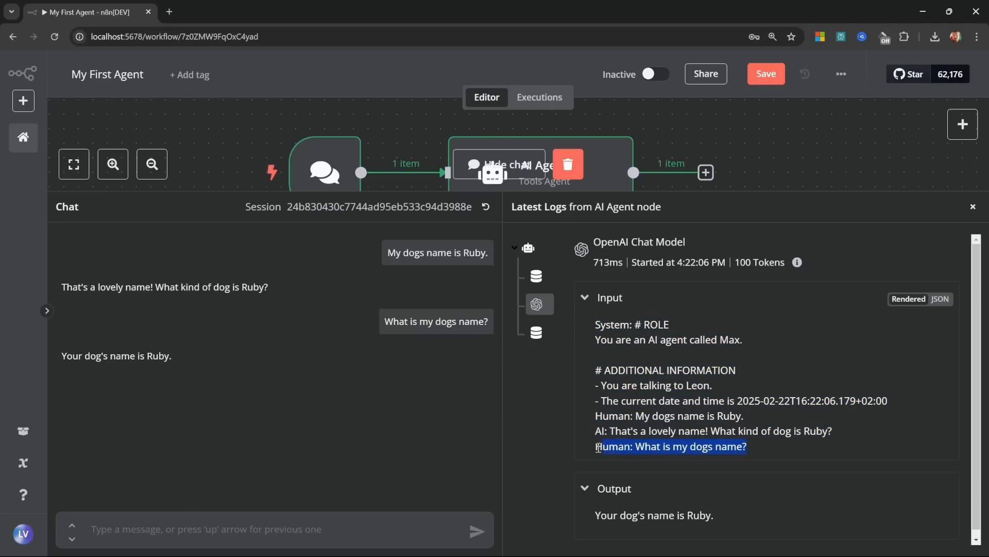
left_click(768, 444)
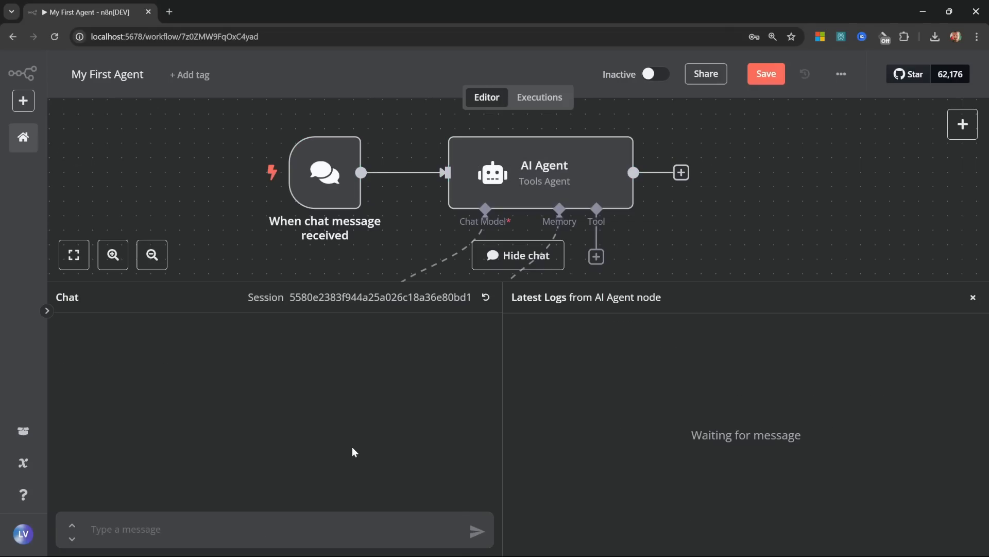
Step: Close the chat and move the OpenAI Chat Model and Window Buffer Memory nodes down-left
left_click(363, 529)
left_click(517, 255)
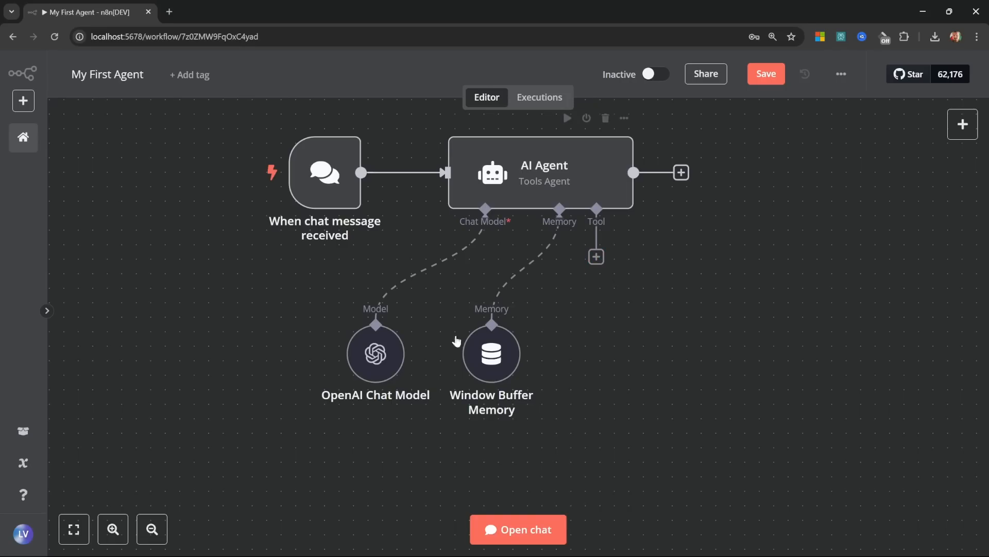
left_click_drag(375, 353, 216, 411)
left_click_drag(470, 376, 301, 430)
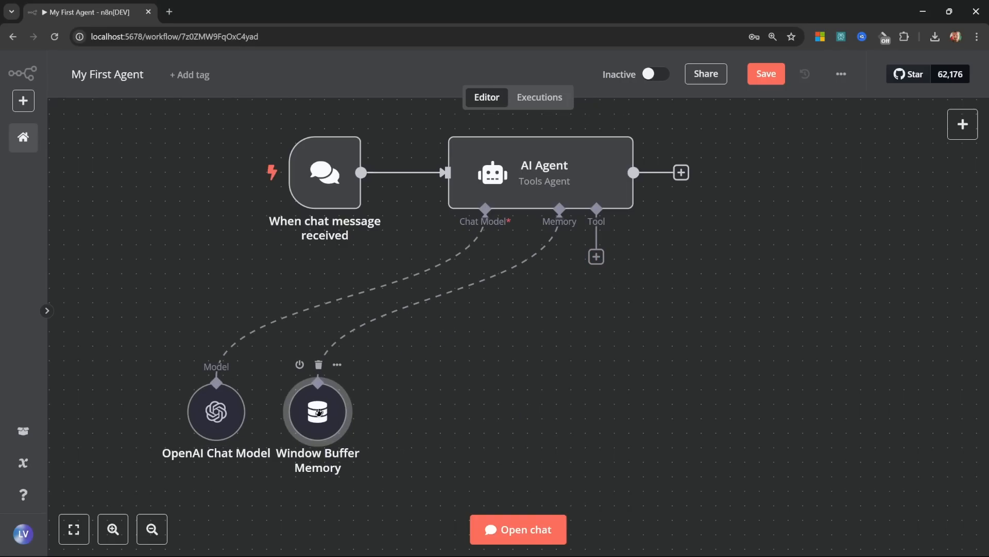
Step: Ask 'What is the latest news on Grok 3?', note the October 2023 knowledge cutoff, then close chat
left_click(520, 536)
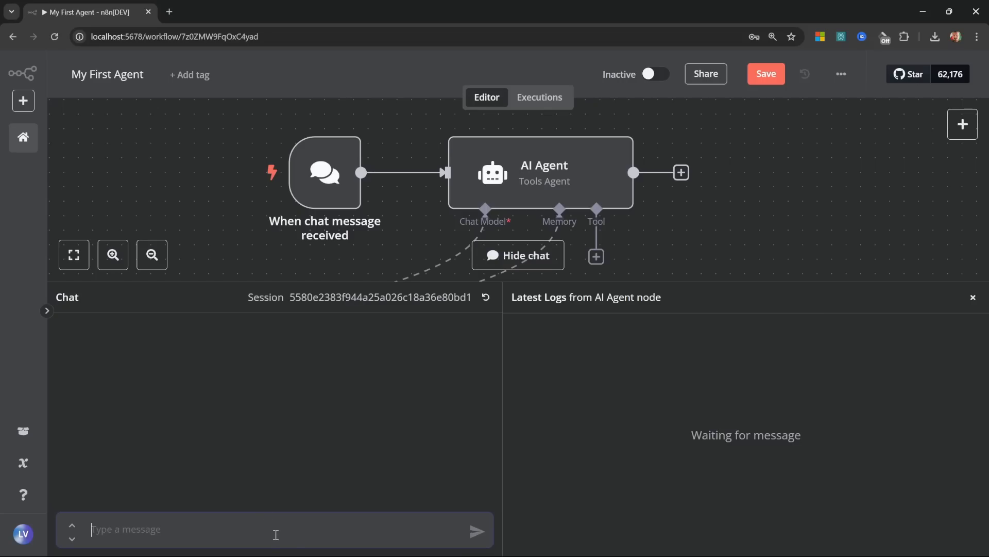
type("What is the latest news on Grok 3?")
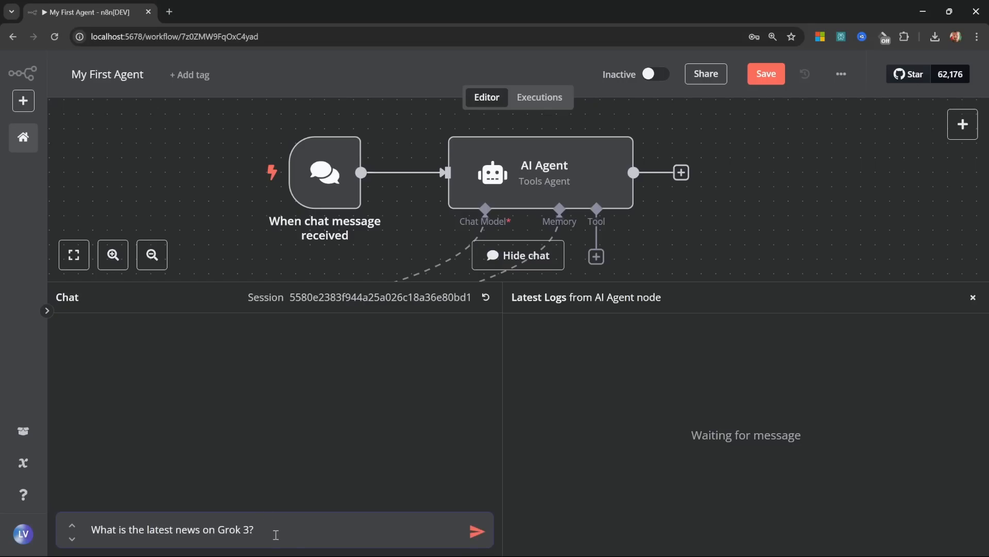
key("Return")
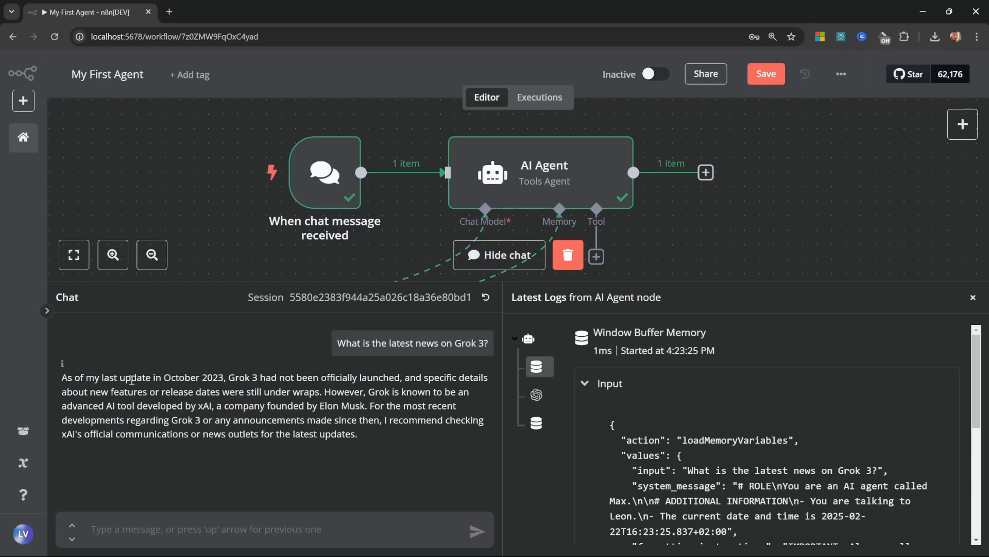
left_click_drag(171, 372, 226, 374)
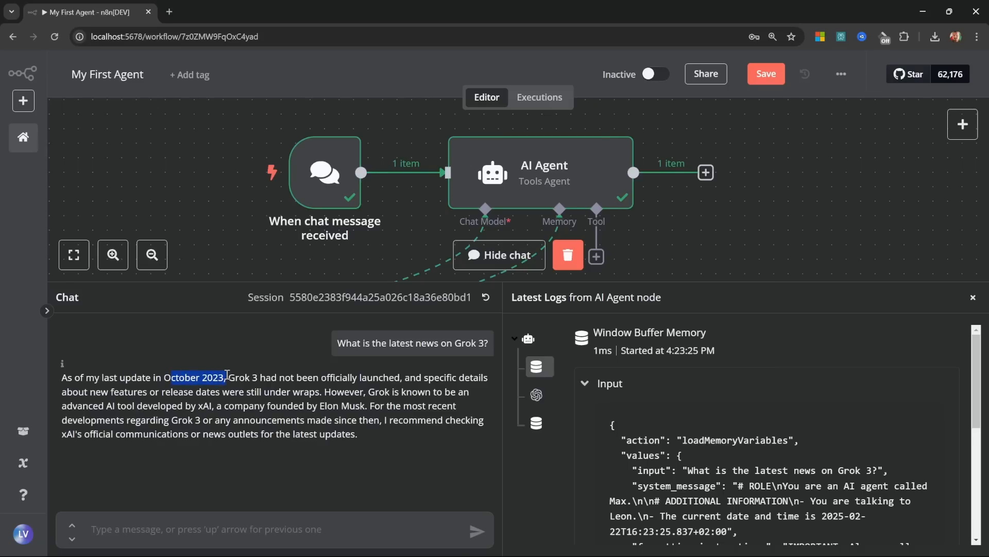
left_click(226, 376)
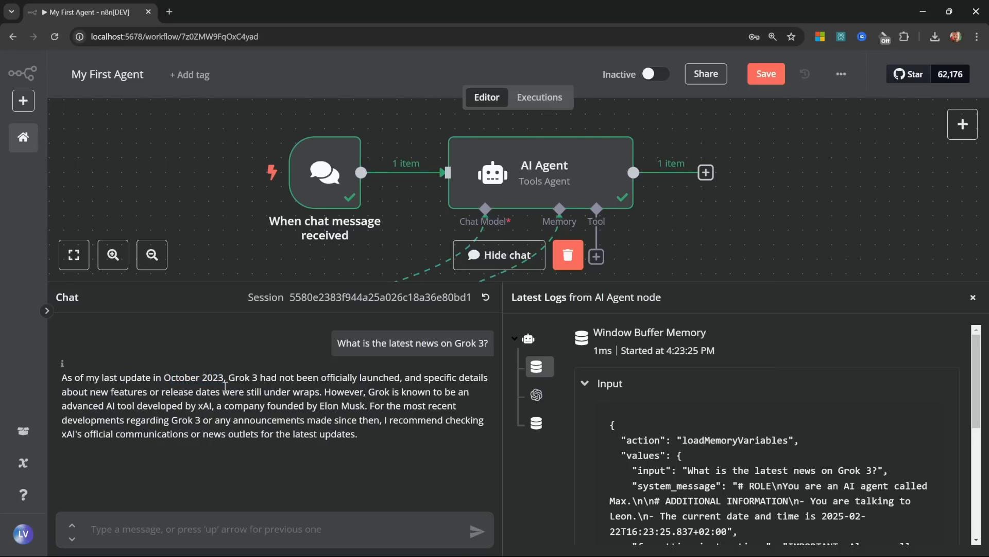
left_click_drag(222, 386, 405, 377)
left_click(405, 378)
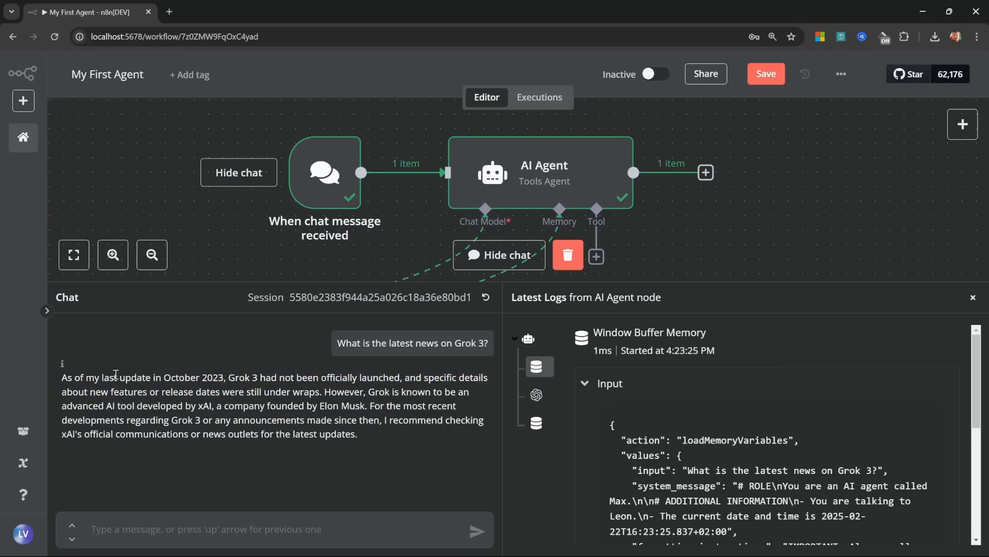
left_click_drag(114, 377, 223, 378)
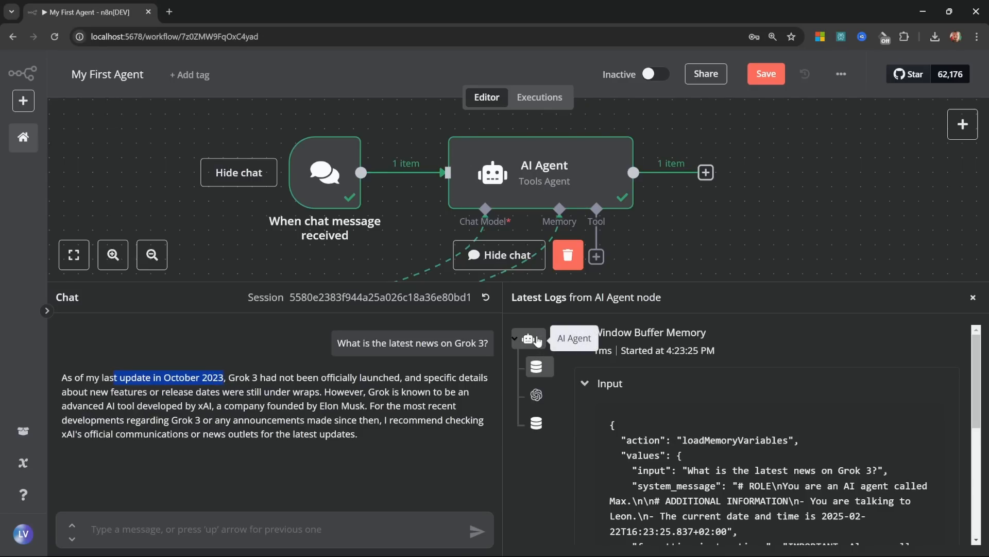
mouse_move(550, 283)
left_mouse_down()
mouse_move(557, 328)
mouse_move(560, 288)
left_mouse_up()
left_click(973, 301)
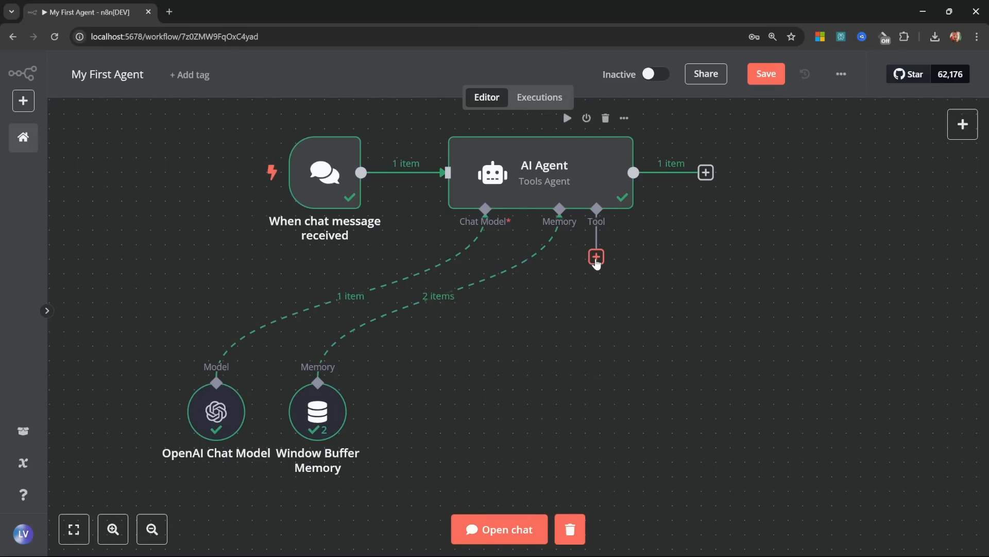
Step: Connect a Calculator tool to the AI Agent's Tool input and reopen the tools list
left_click(596, 256)
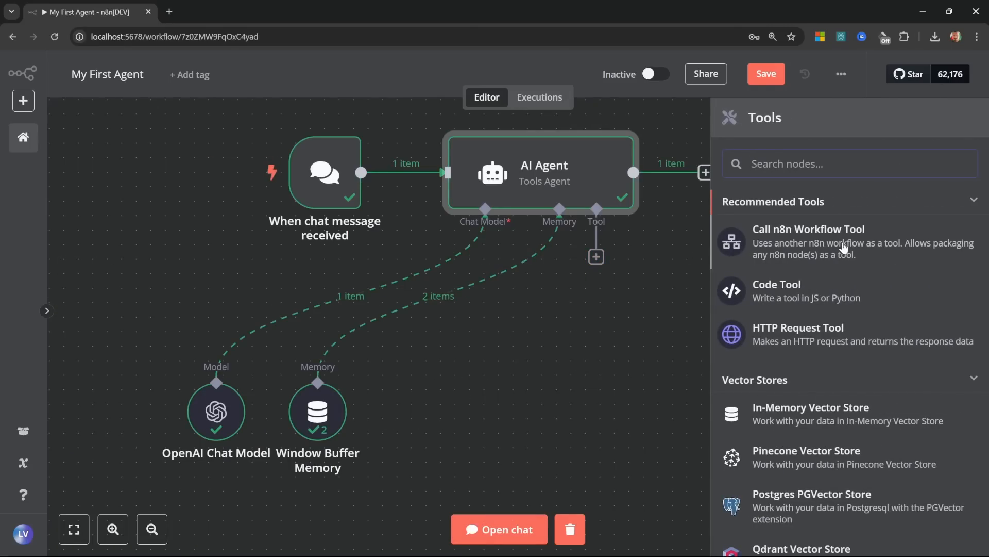
scroll(872, 243, "down", 2)
scroll(872, 243, "down", 6)
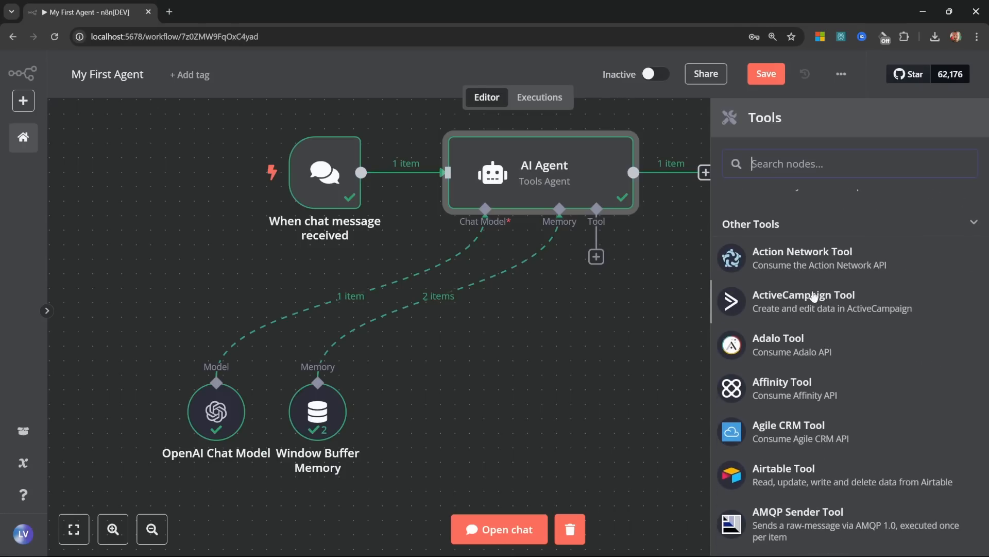
scroll(855, 317, "down", 3)
scroll(883, 335, "down", 9)
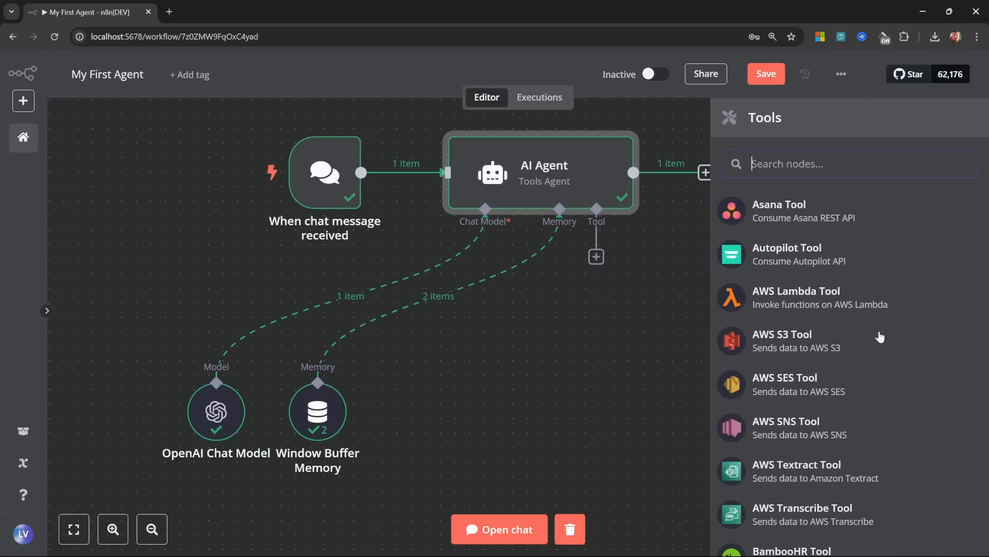
scroll(886, 336, "down", 4)
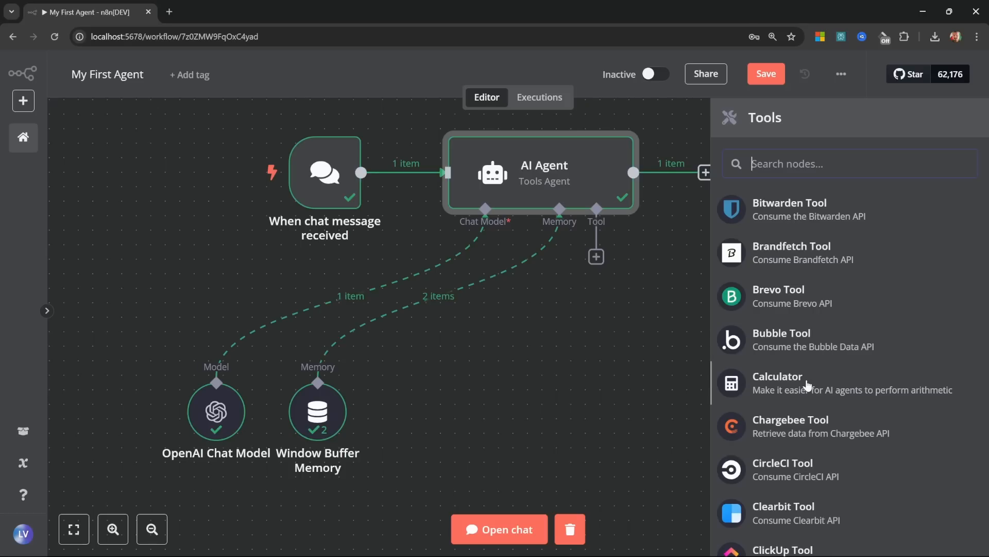
left_click(807, 381)
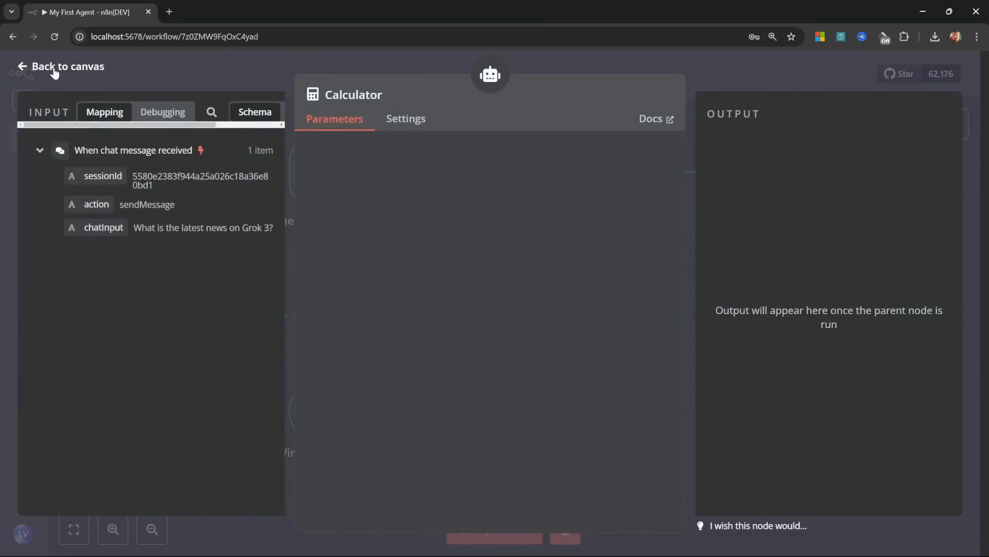
left_click(23, 67)
left_click(597, 256)
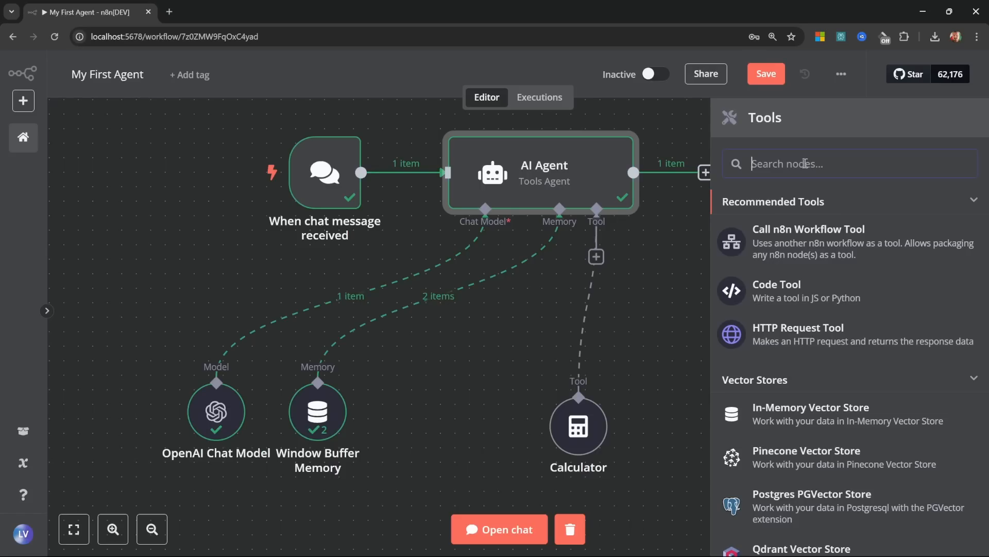
Step: Search 'serp', add the SerpApi (Google Search) tool and start creating a new SerpAPI credential
type("serp")
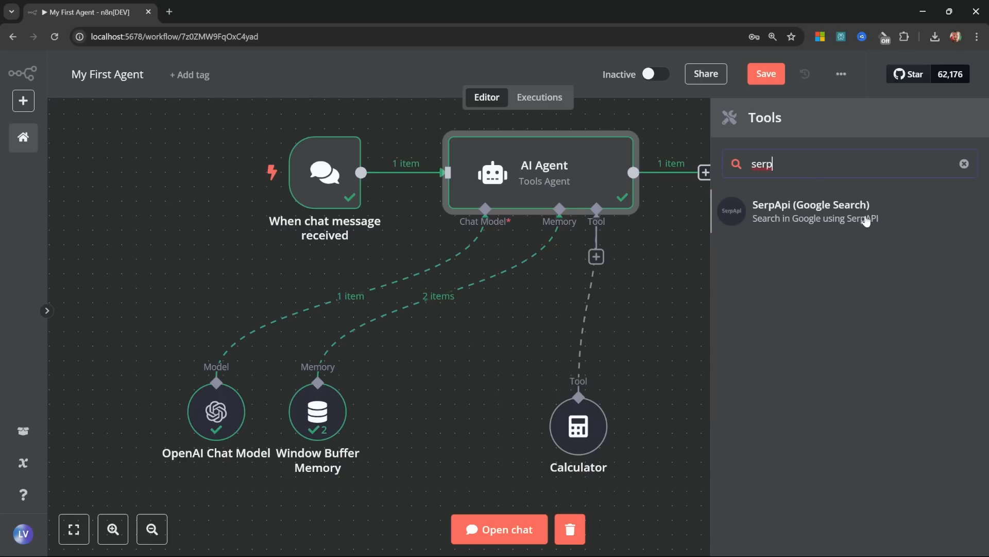
left_click(831, 216)
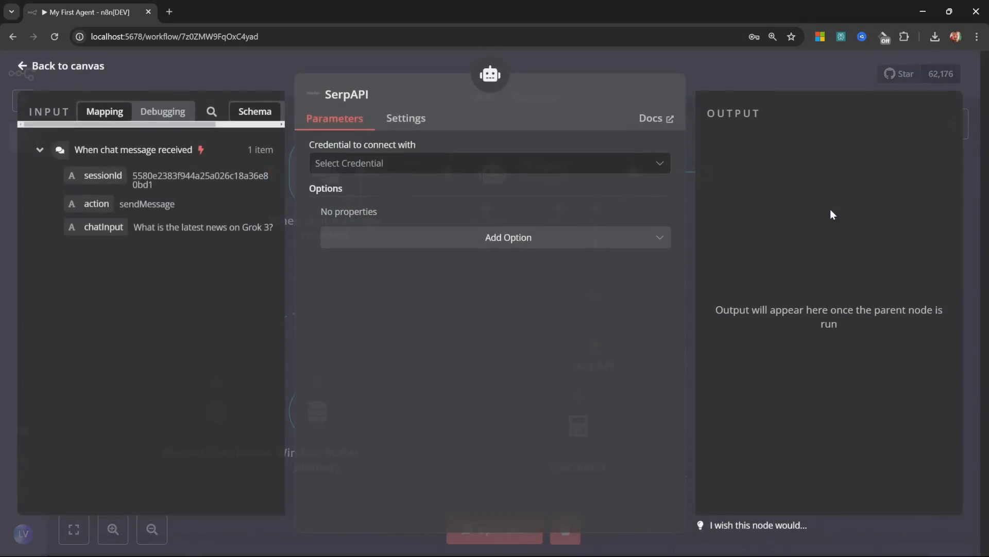
left_click(445, 165)
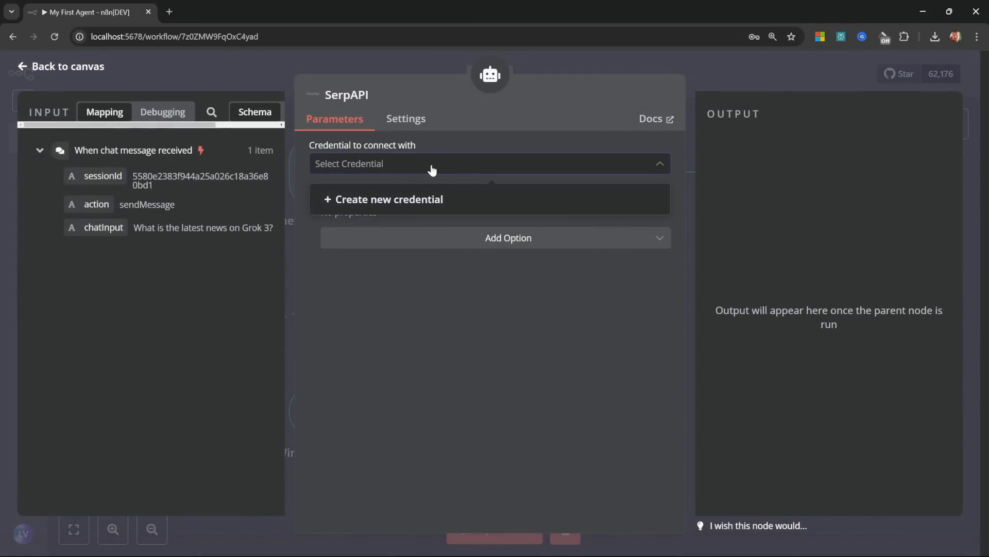
left_click(415, 201)
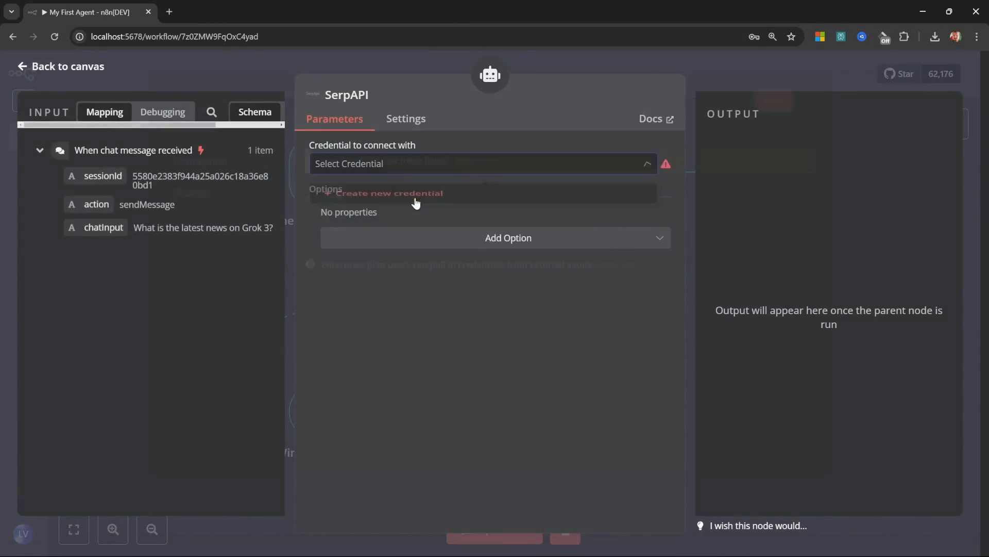
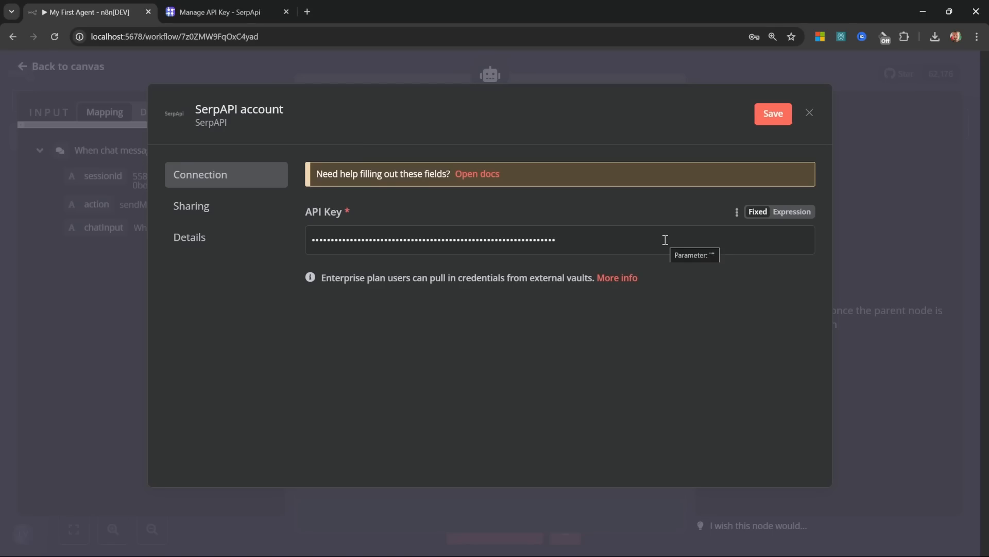
Step: Save the SerpAPI credential and place the SerpAPI tool node beside the Calculator tool
left_click(771, 115)
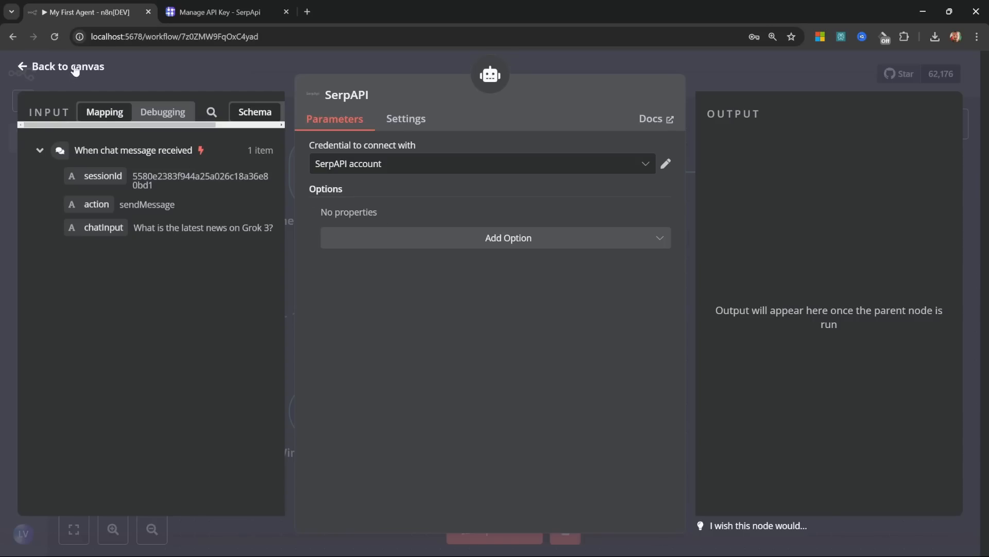
left_click(75, 70)
left_click_drag(580, 336, 600, 437)
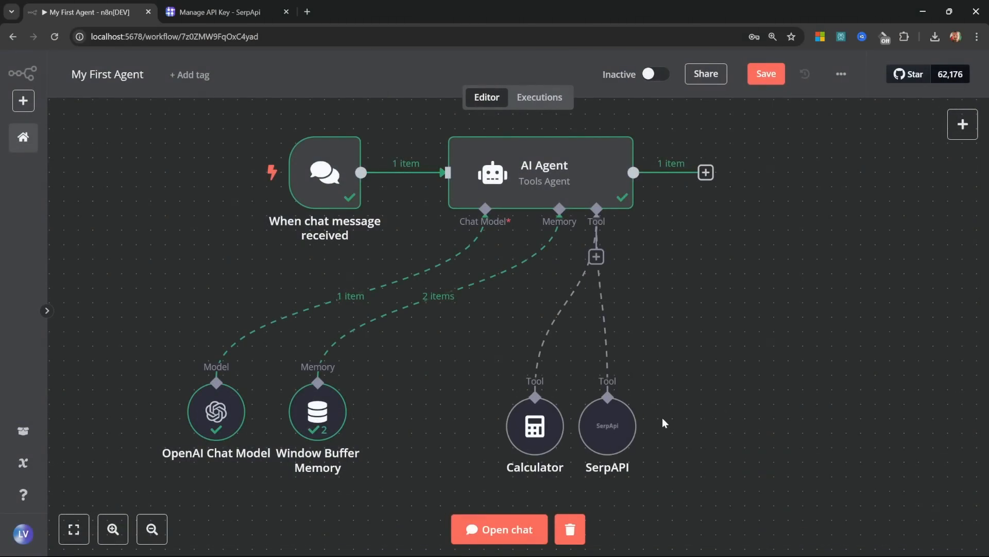
mouse_move(531, 425)
mouse_move(621, 432)
scroll(609, 428, "down", 1)
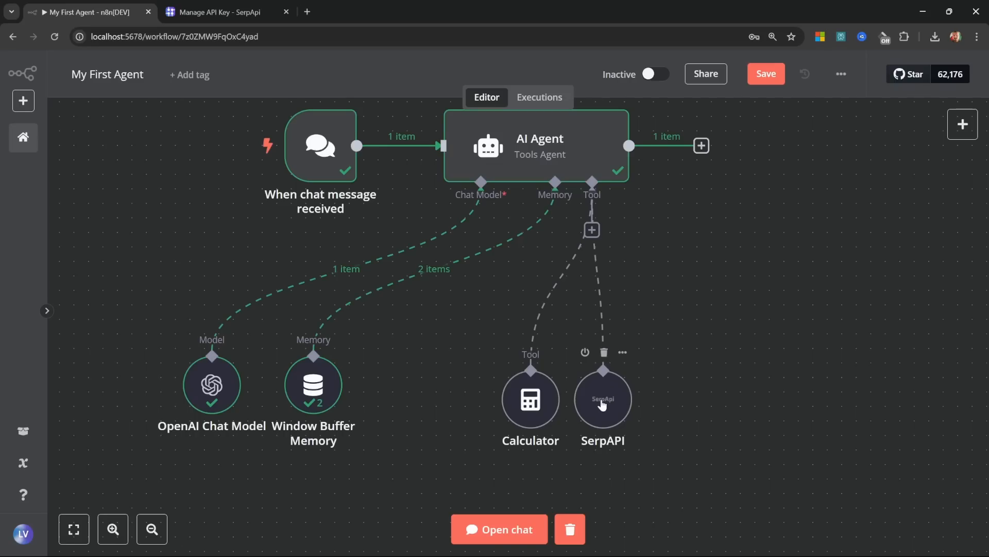
Step: Rename the SerpAPI node to 'Google Search' and check the new name in its settings
right_click(602, 405)
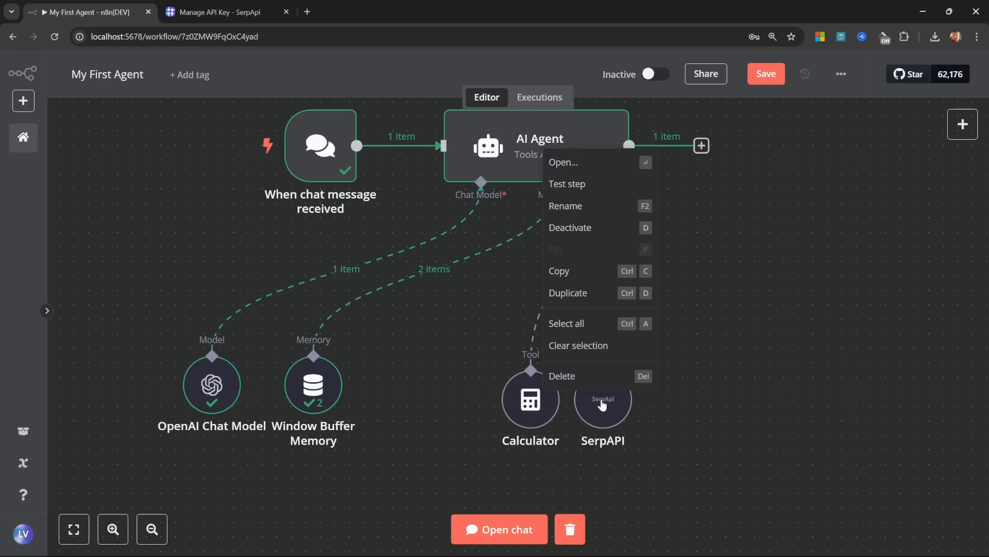
left_click(563, 207)
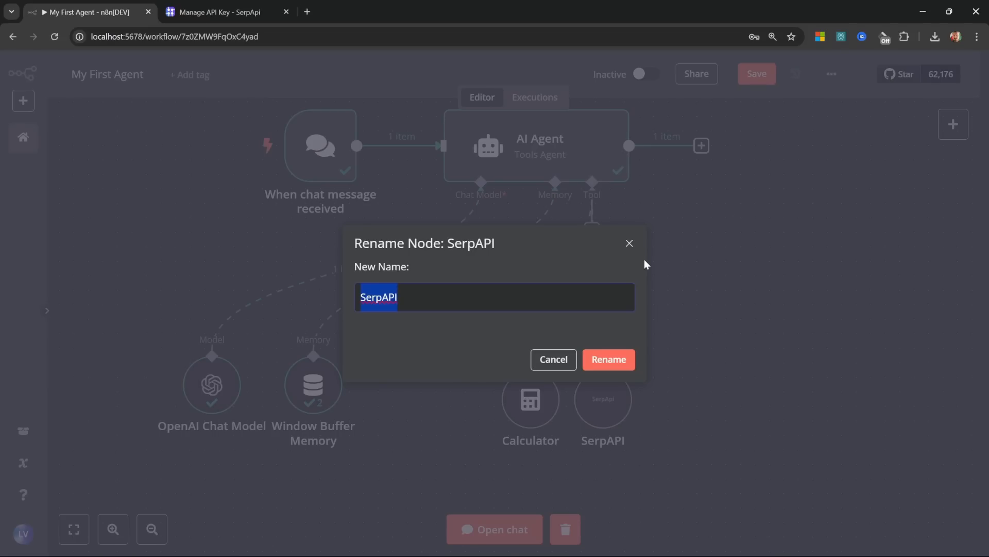
type("Google Search")
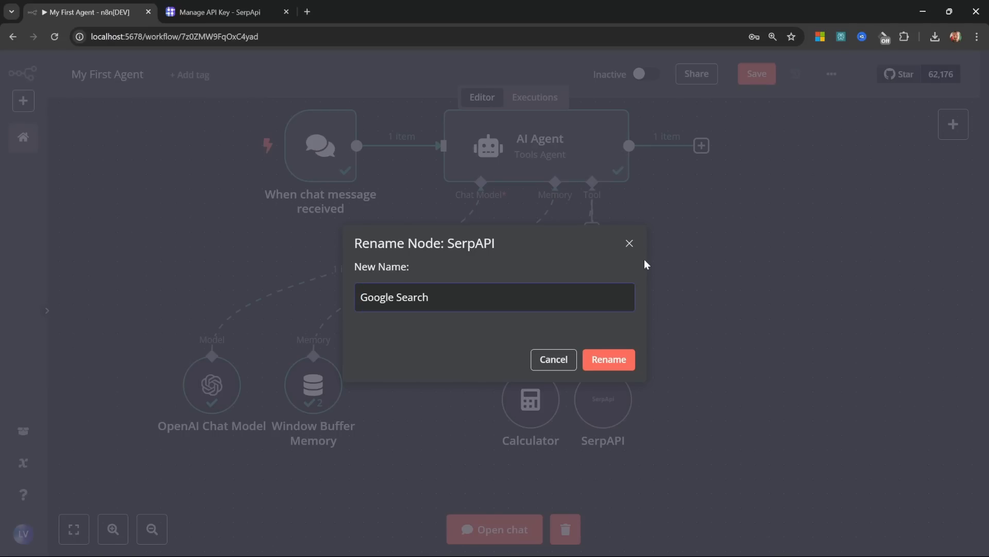
left_click(609, 359)
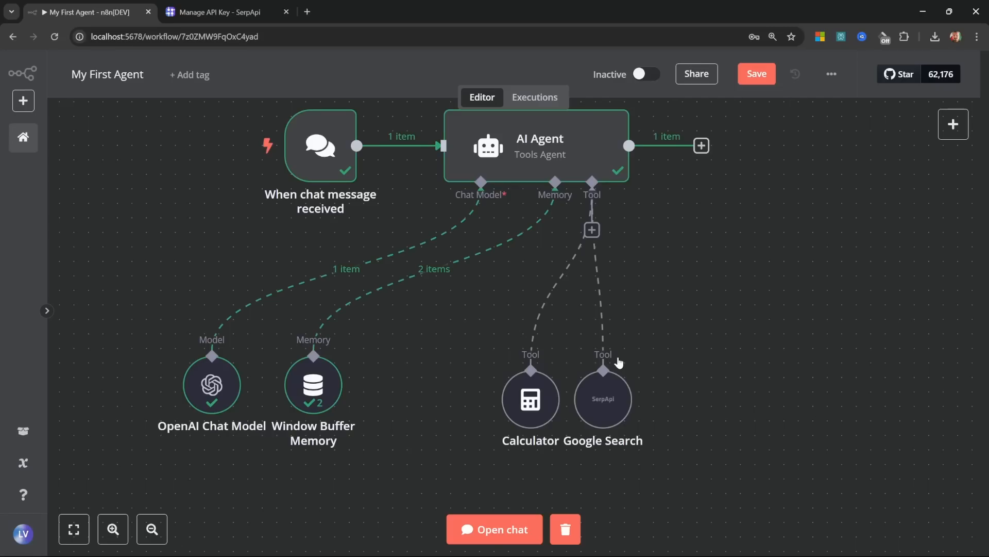
double_click(608, 403)
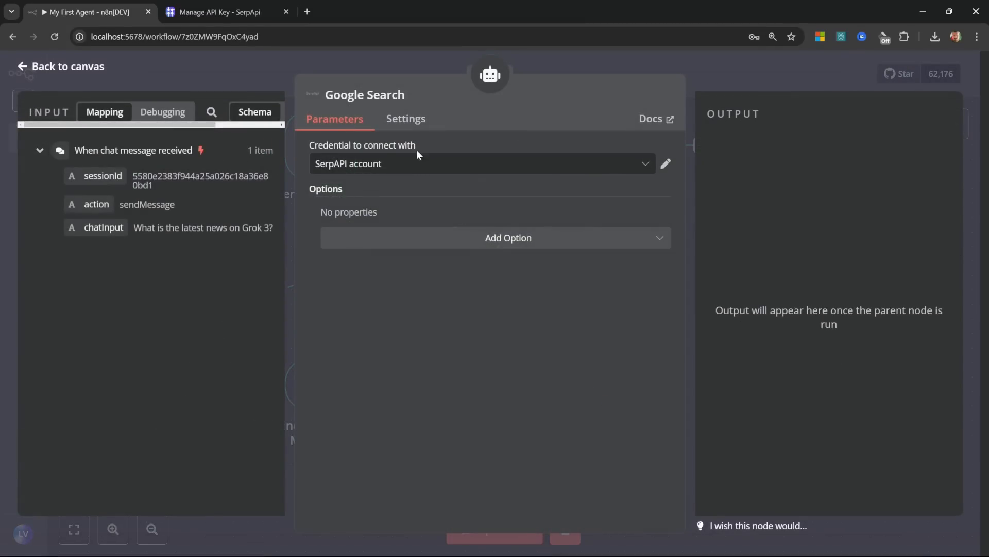
left_click(411, 96)
left_click(84, 71)
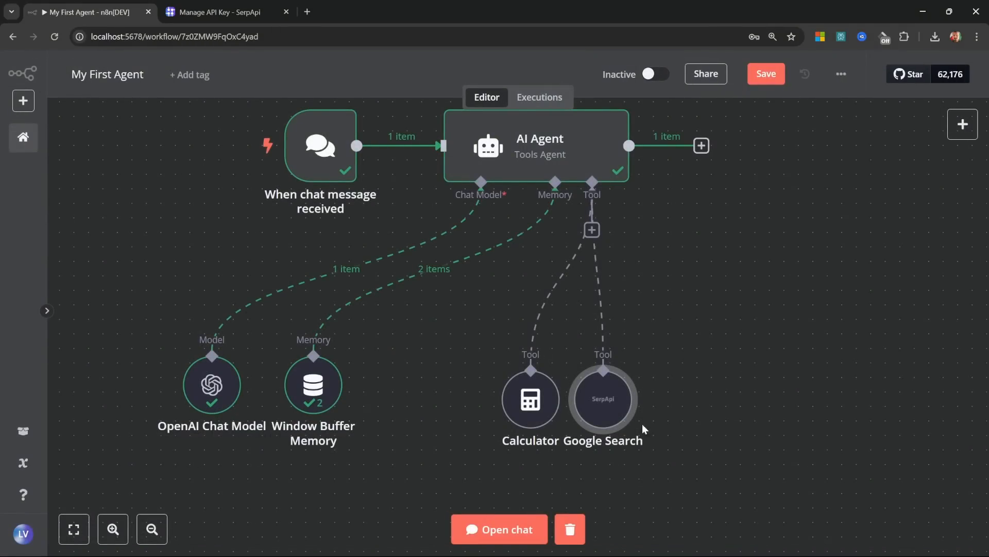
Step: Reset the chat session and resend the Grok 3 news question to get a current answer
left_click(508, 403)
left_click(500, 529)
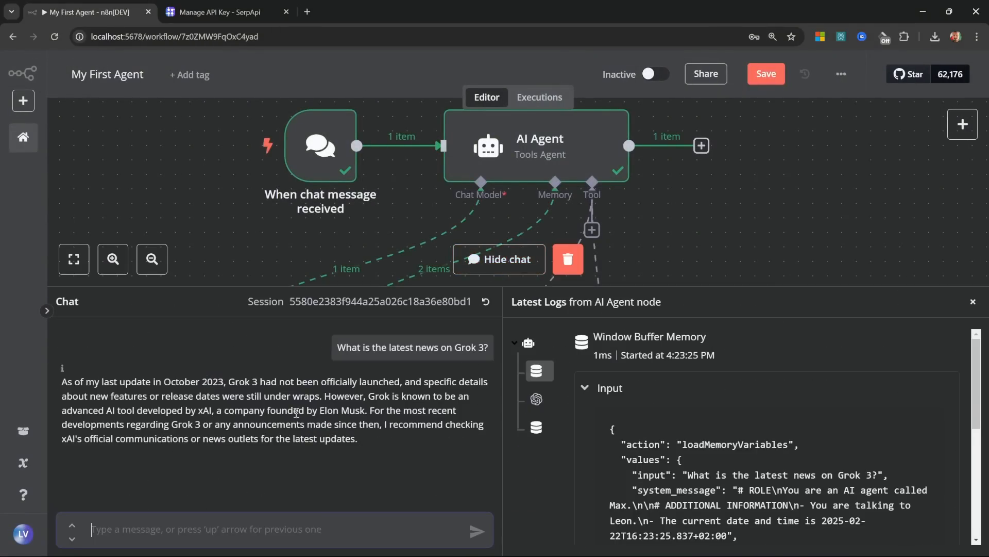
left_click_drag(338, 347, 489, 348)
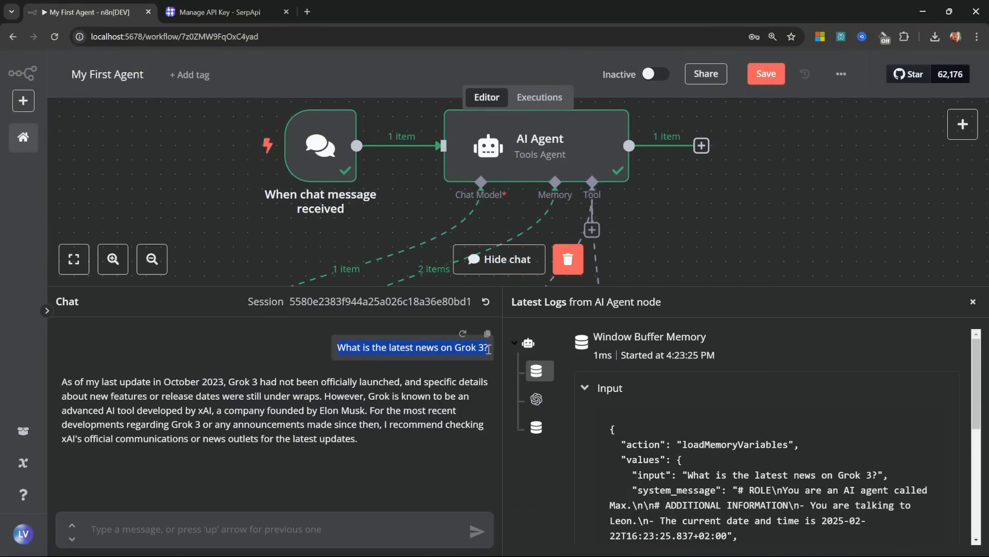
left_click(485, 302)
left_click(614, 340)
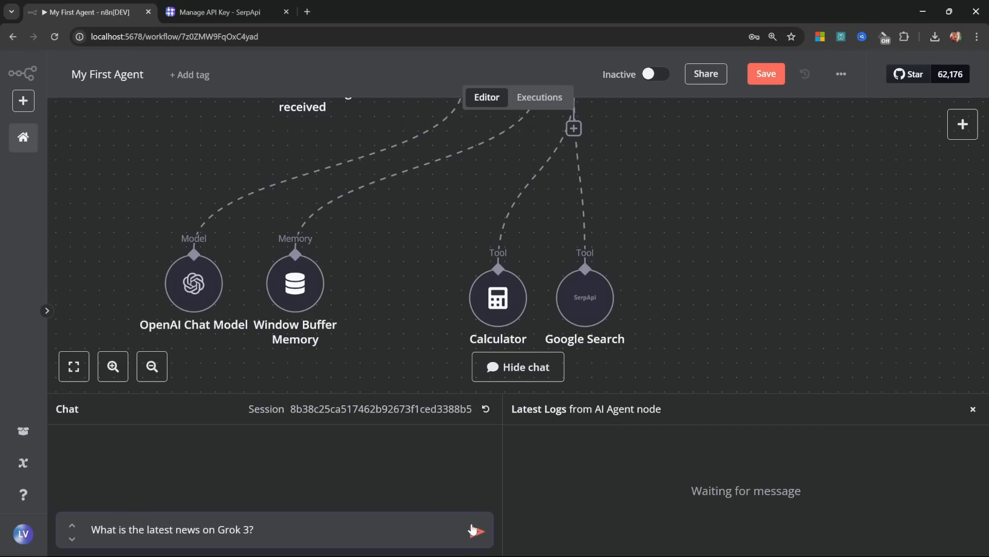
left_click(473, 529)
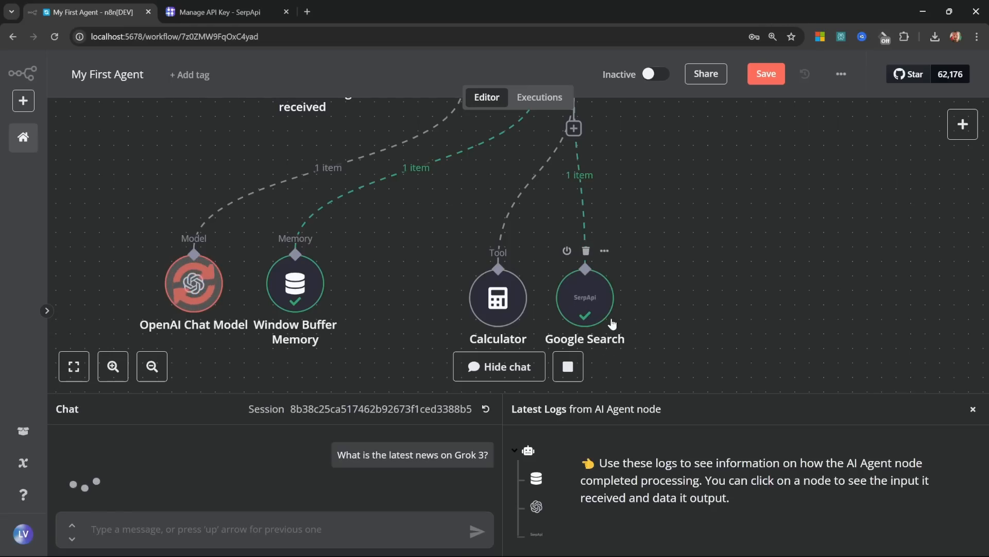
left_click_drag(446, 393, 473, 296)
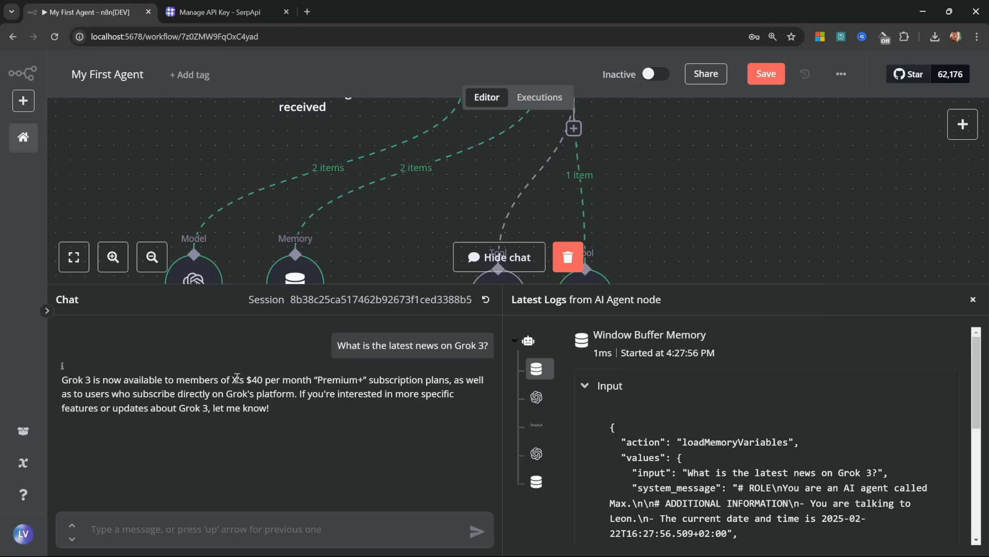
left_click_drag(263, 379, 439, 413)
left_click(439, 413)
Step: Align Google Search level with Calculator and reposition the chat model and memory nodes
left_click(972, 301)
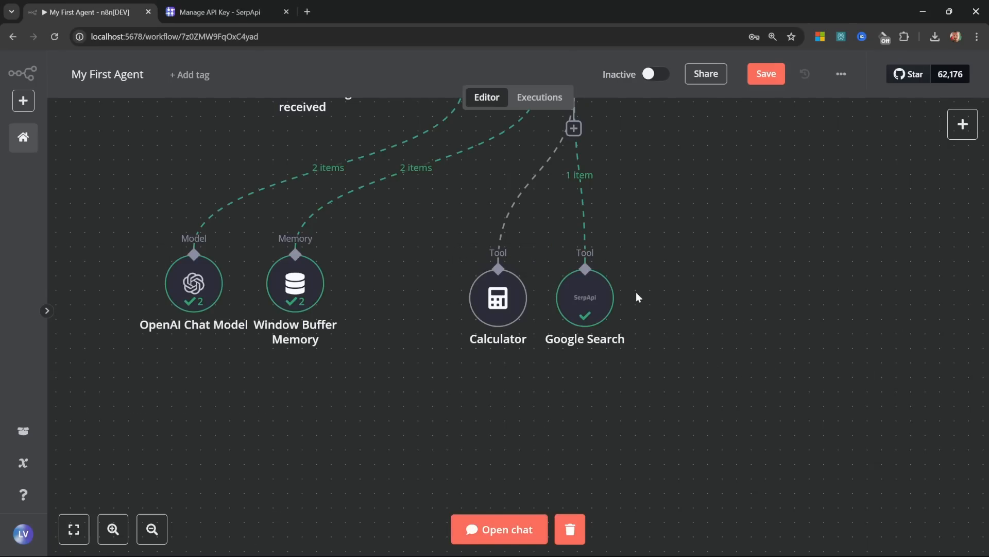
left_click_drag(676, 307, 654, 443)
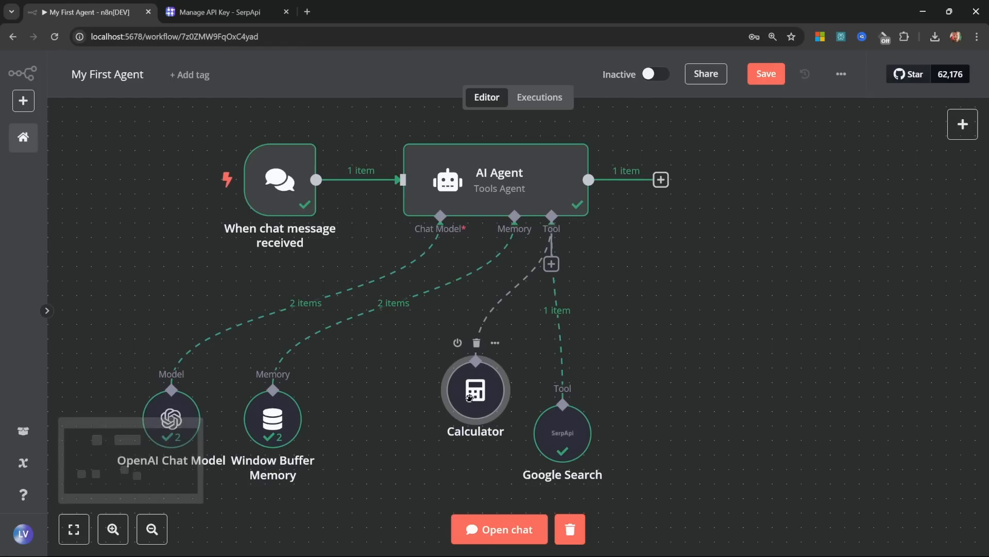
left_click_drag(573, 440, 573, 397)
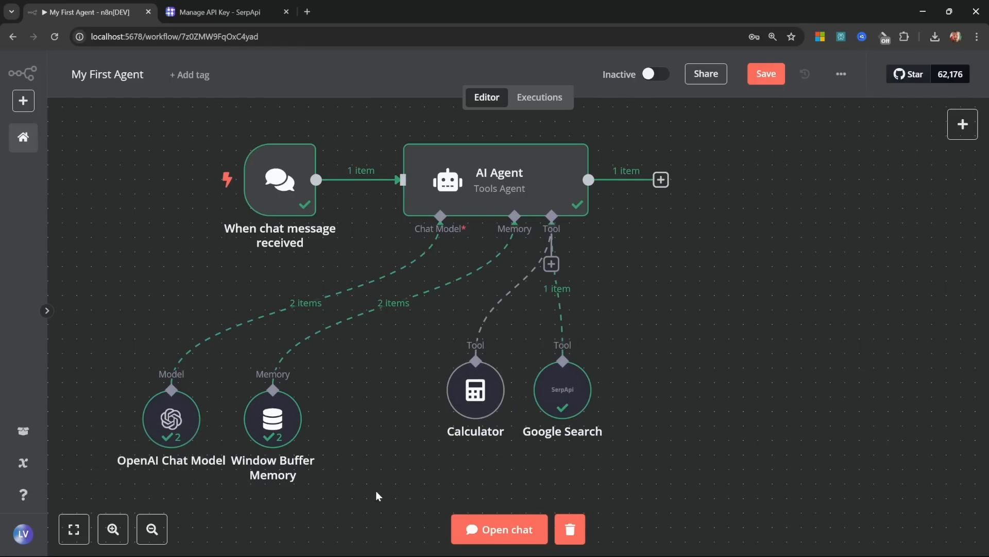
left_click_drag(372, 491, 125, 387)
left_click_drag(172, 422, 157, 362)
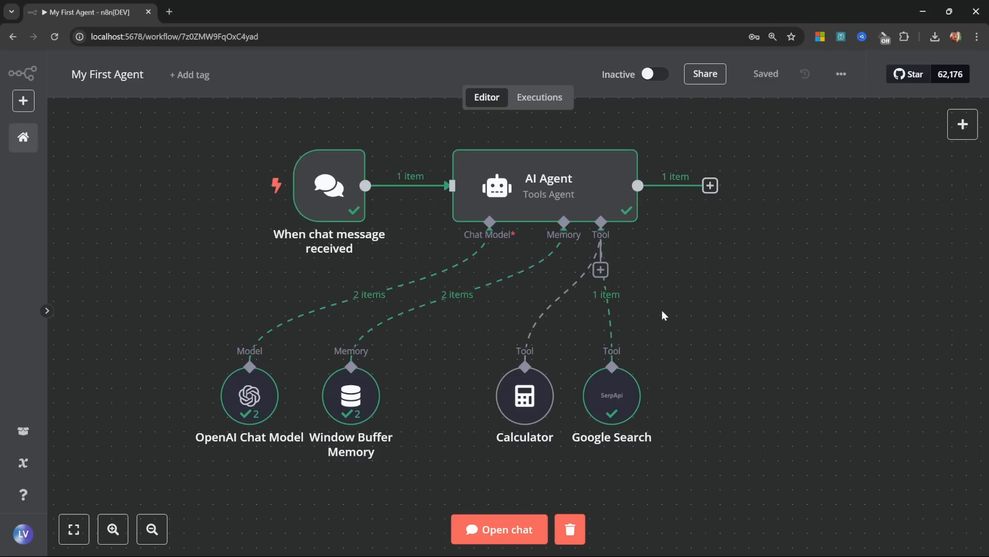
Step: Add a Gmail Tool to the agent with the Send operation
left_click(600, 270)
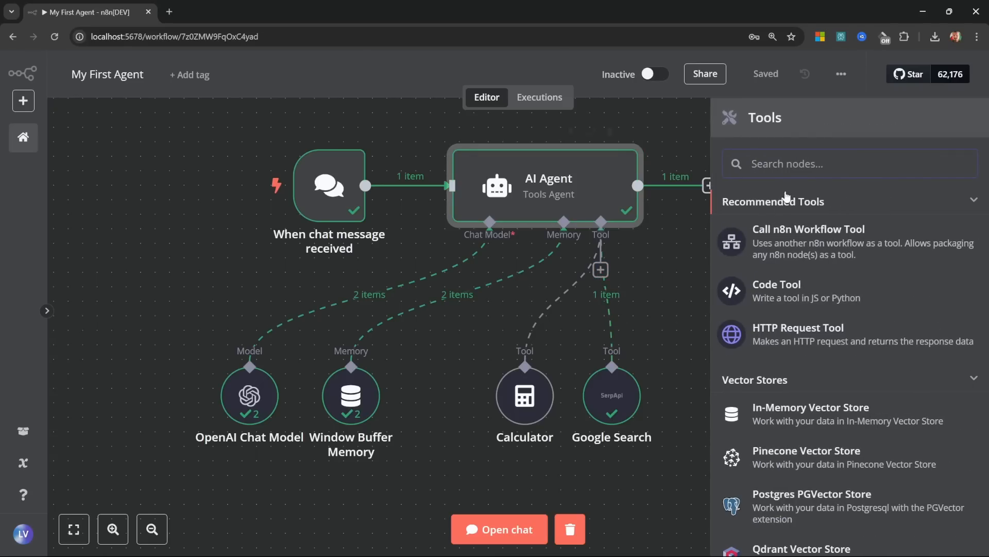
type("gmail")
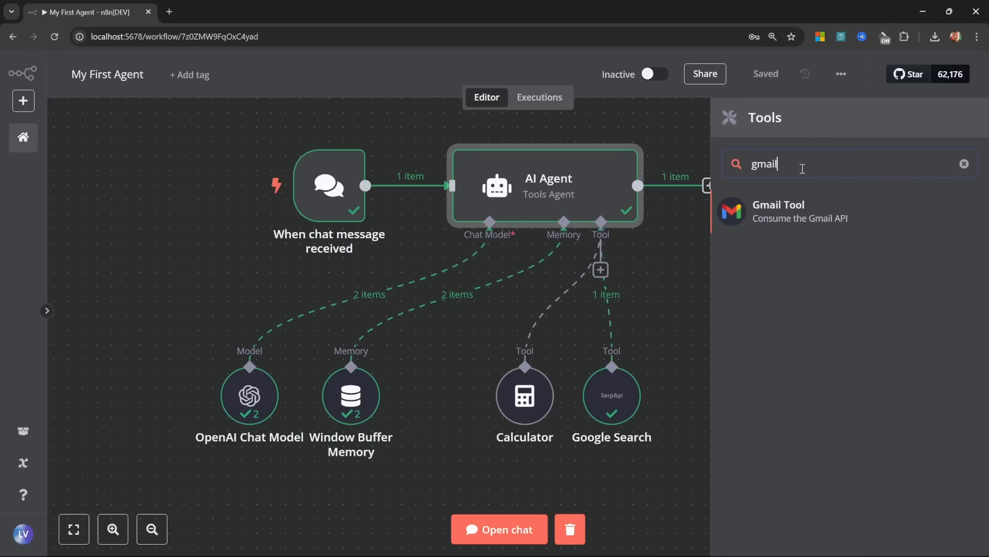
left_click(800, 227)
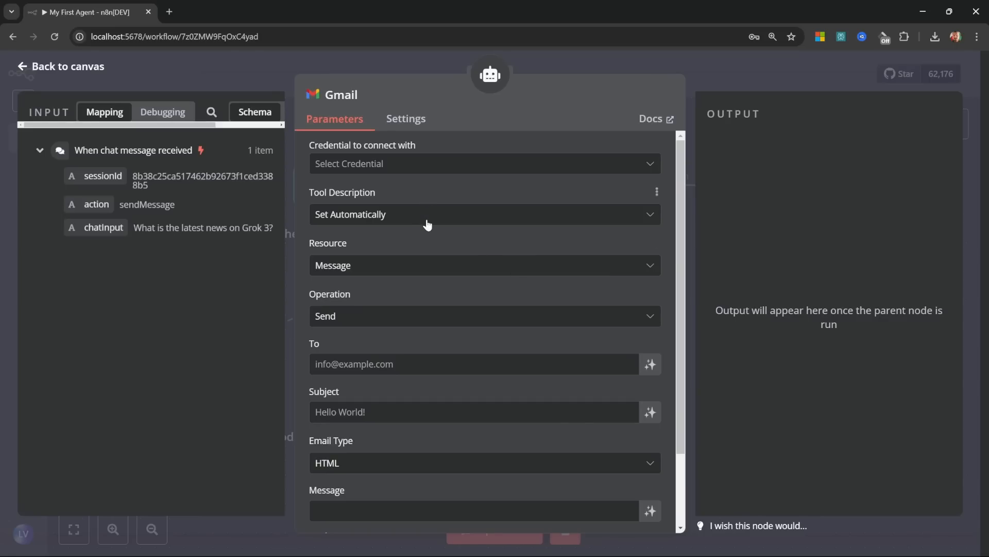
left_click(383, 314)
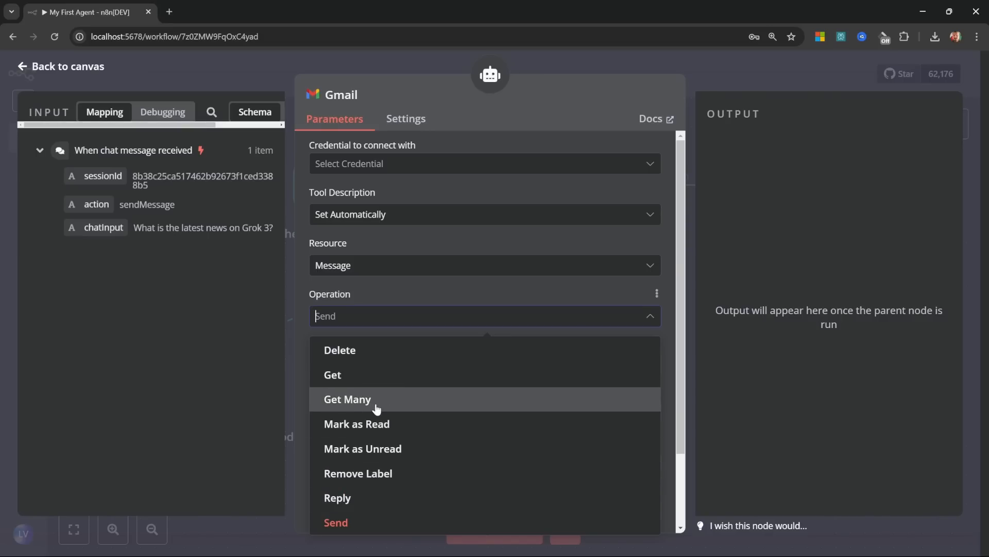
left_click(397, 312)
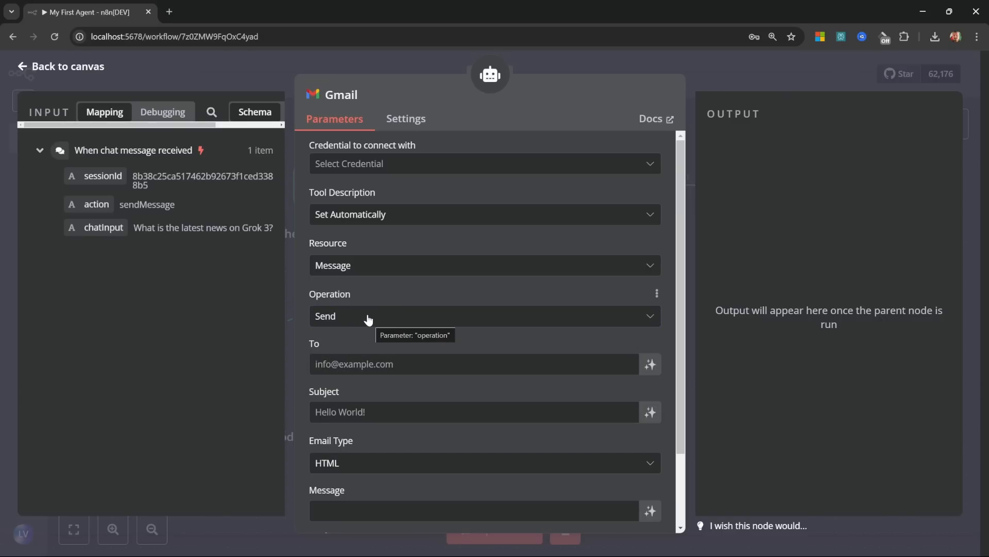
left_click(64, 66)
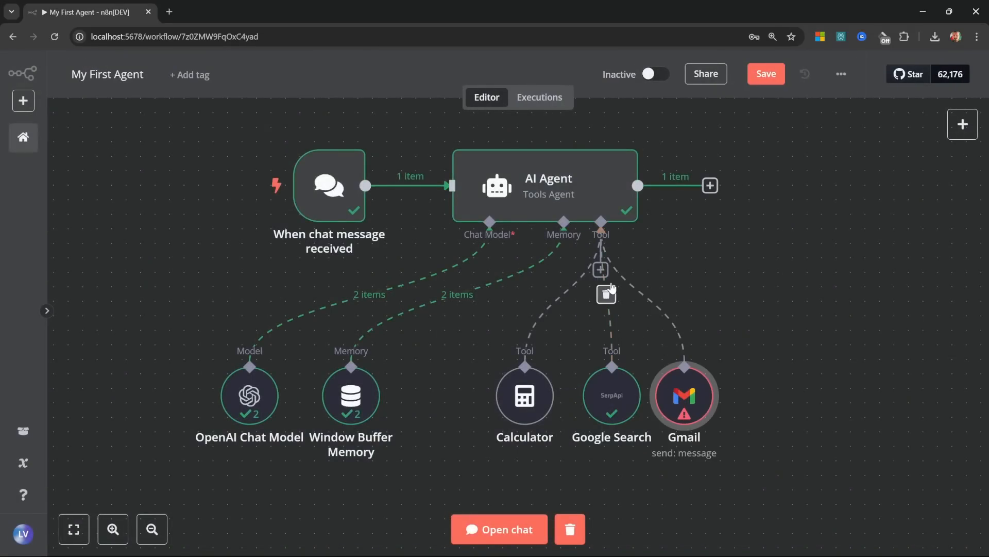
Step: Add a second Gmail Tool with the Get Many operation beside the first
left_click(600, 269)
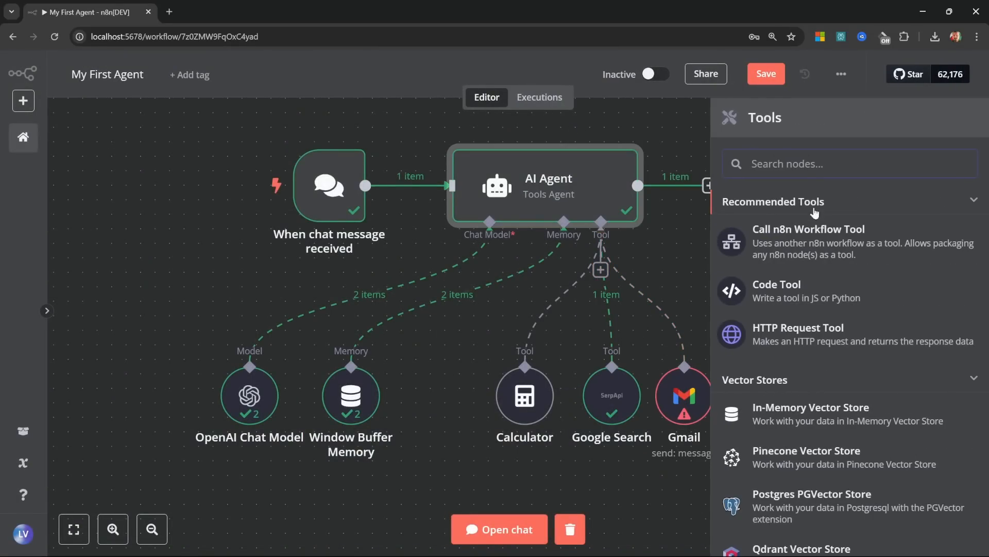
type("gmail")
key("Return")
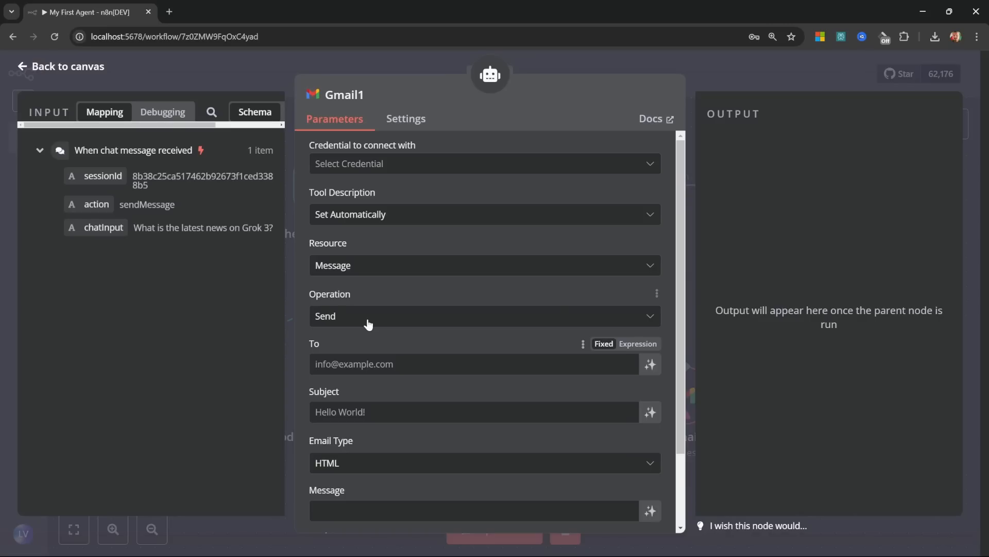
left_click(366, 322)
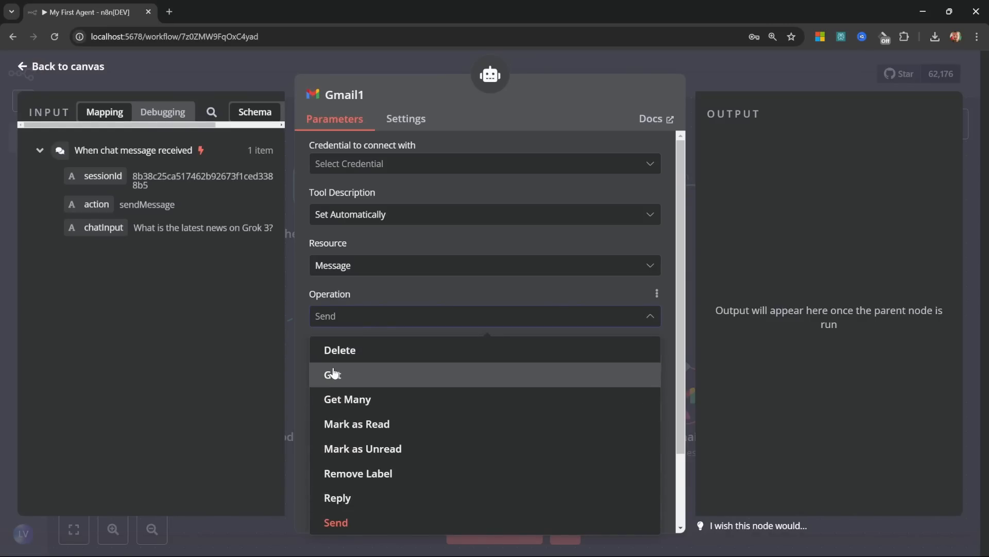
left_click(338, 398)
left_click(52, 67)
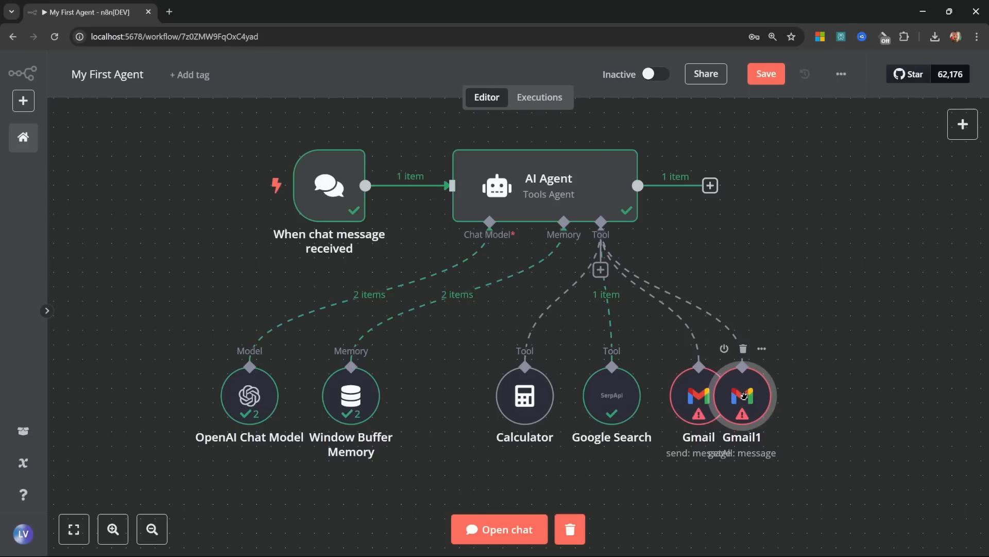
left_click_drag(729, 401, 764, 401)
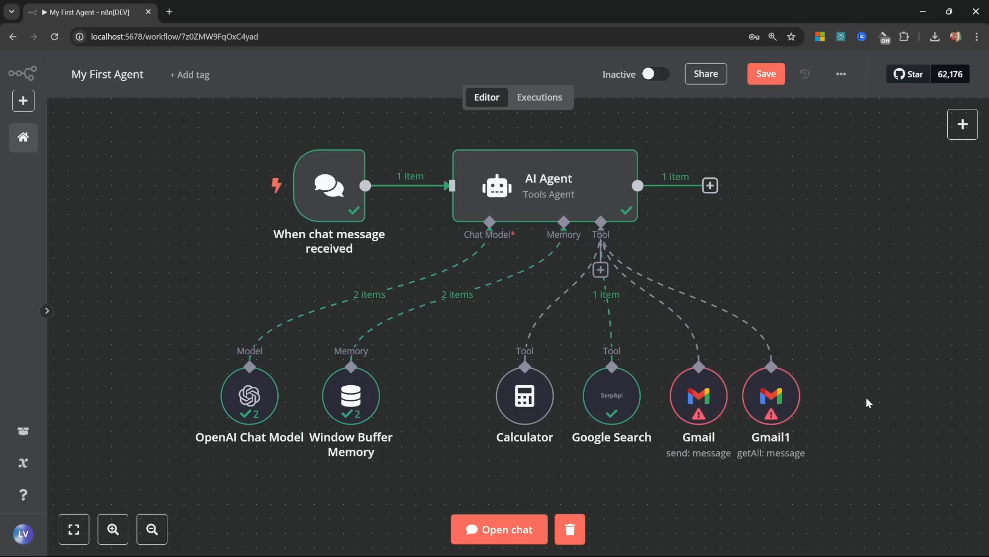
Step: Delete both Gmail tool nodes and save the workflow with Ctrl+S
left_click_drag(867, 398, 657, 402)
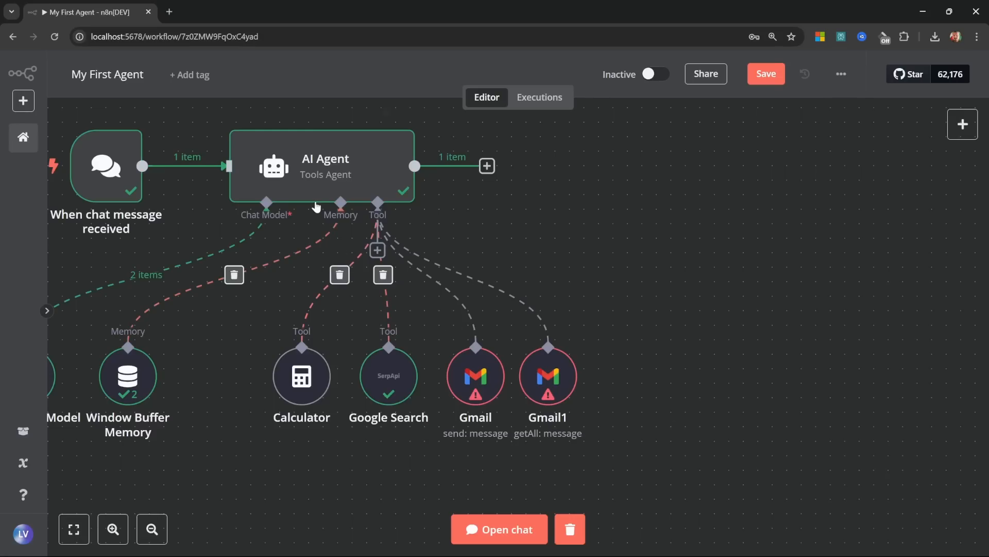
left_click_drag(680, 462, 443, 314)
key("Delete")
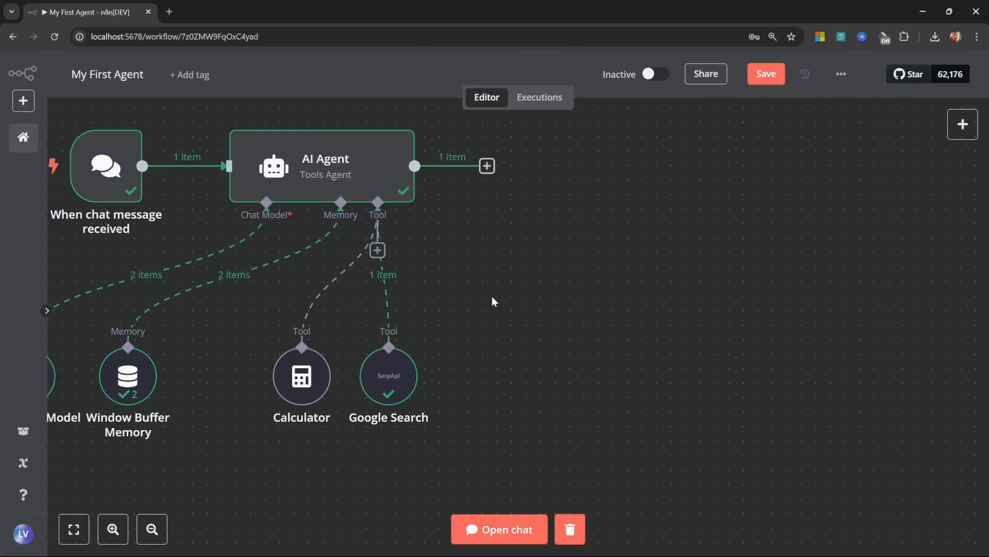
left_click_drag(465, 290, 696, 318)
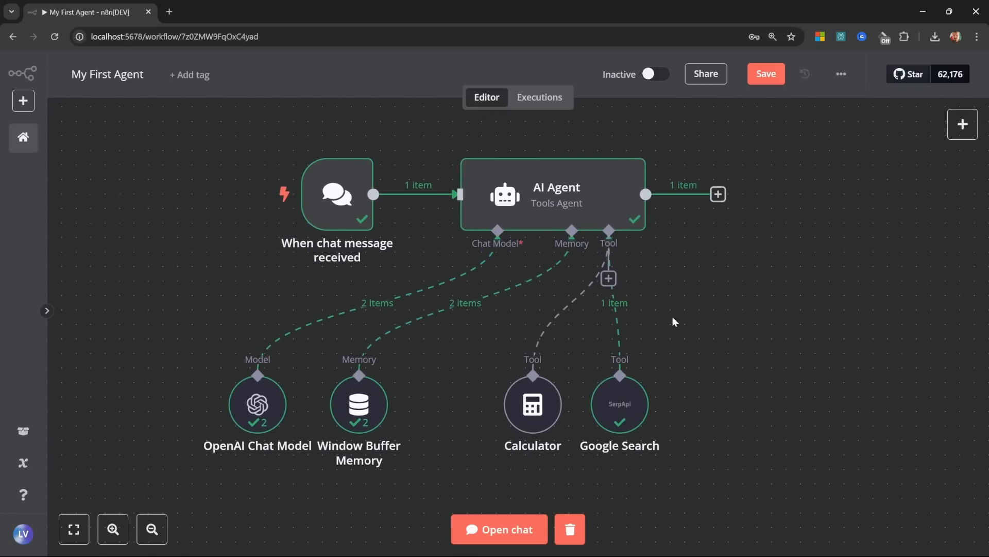
key("ctrl+s")
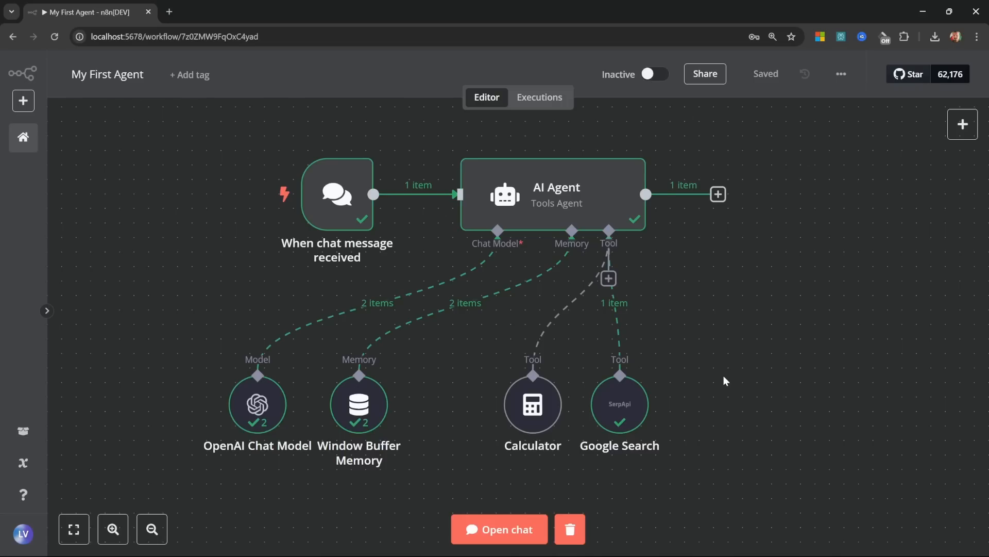
Step: Rename the AI Agent node to 'Supervisor'
left_click(597, 209)
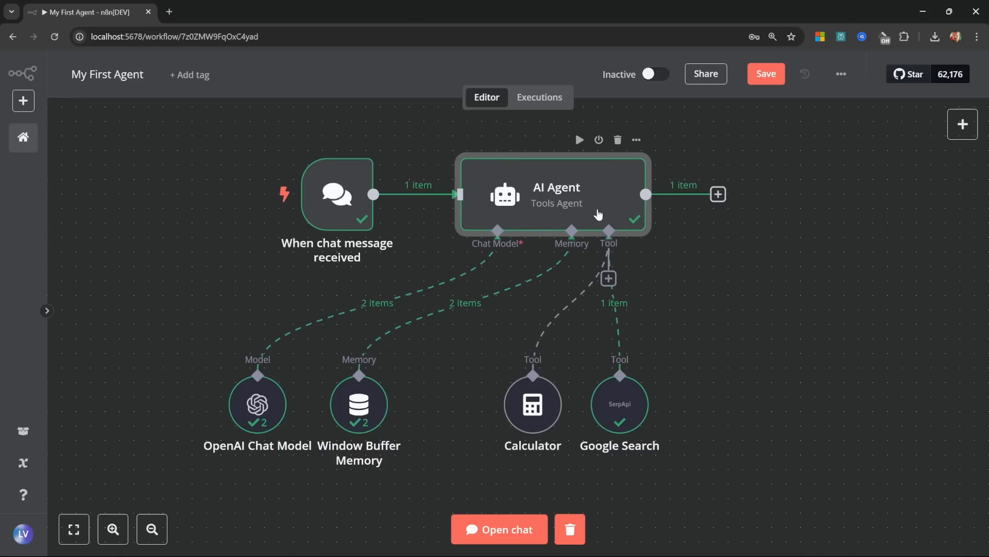
left_click(815, 254)
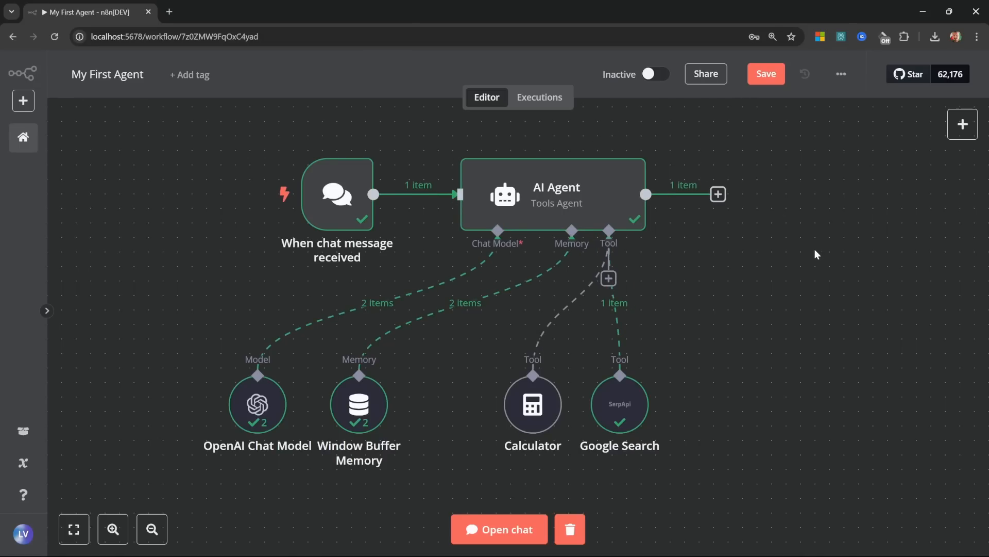
left_click(593, 172)
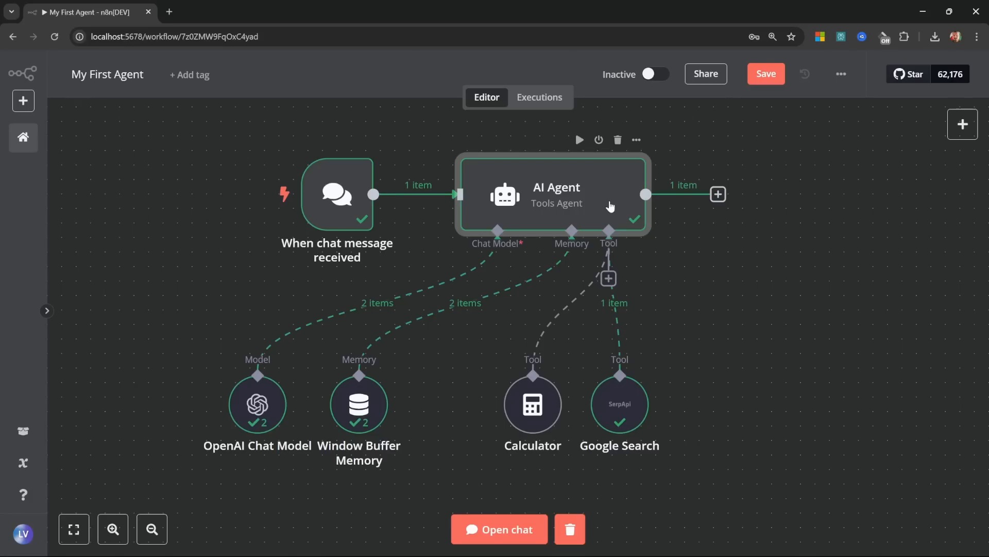
right_click(570, 190)
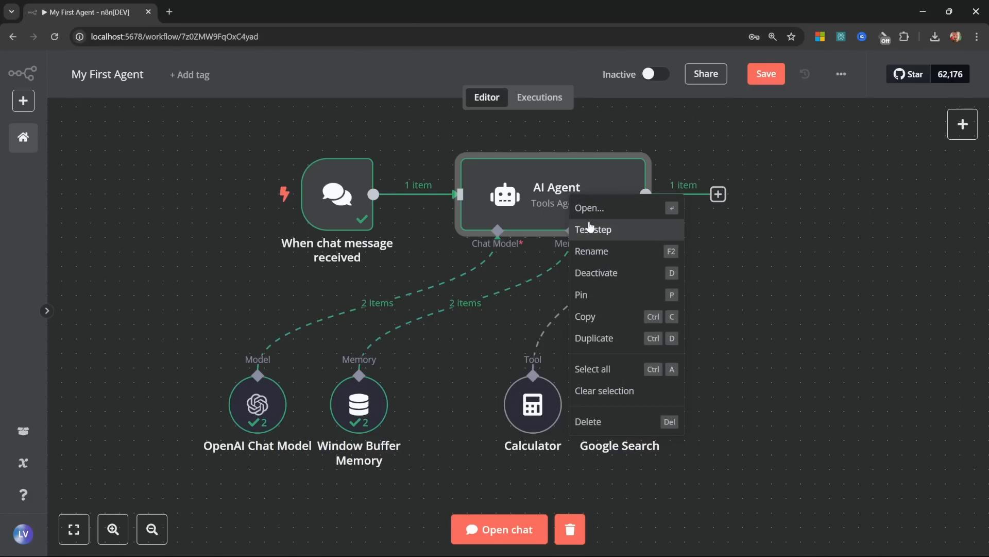
left_click(595, 250)
type("Supervisor")
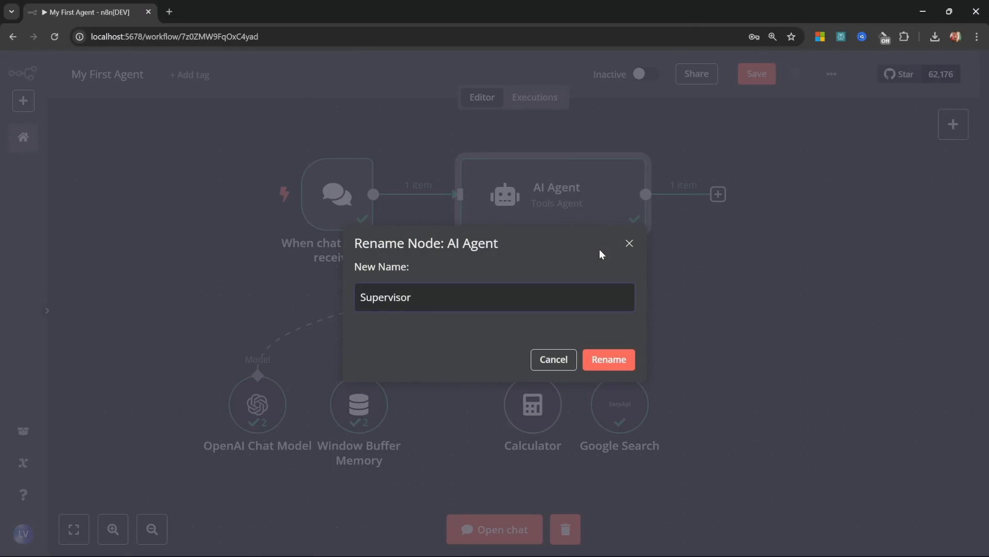
left_click(599, 367)
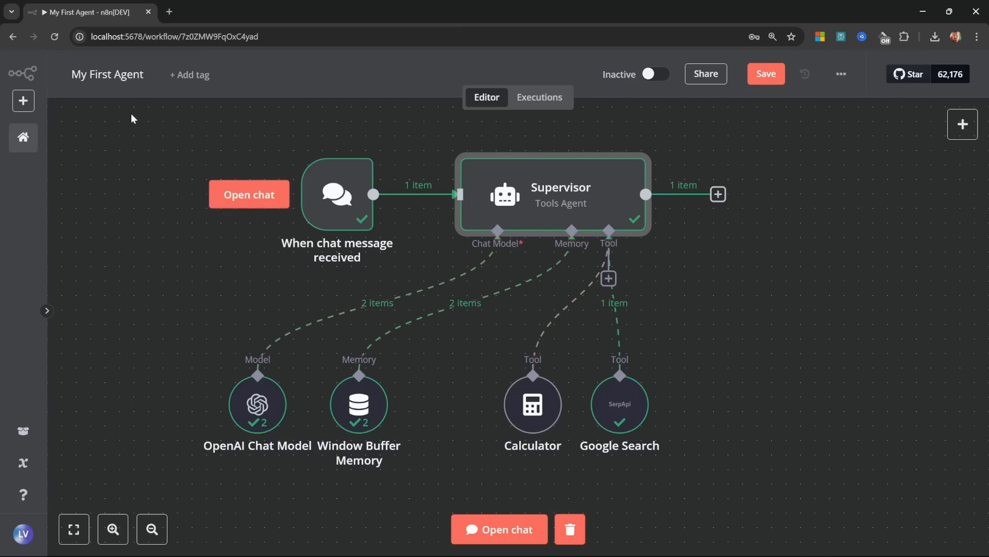
Step: Retitle the workflow 'Supervisor Agent' with a robot emoji and save it
left_click(121, 76)
key("ctrl+a")
key("BackSpace")
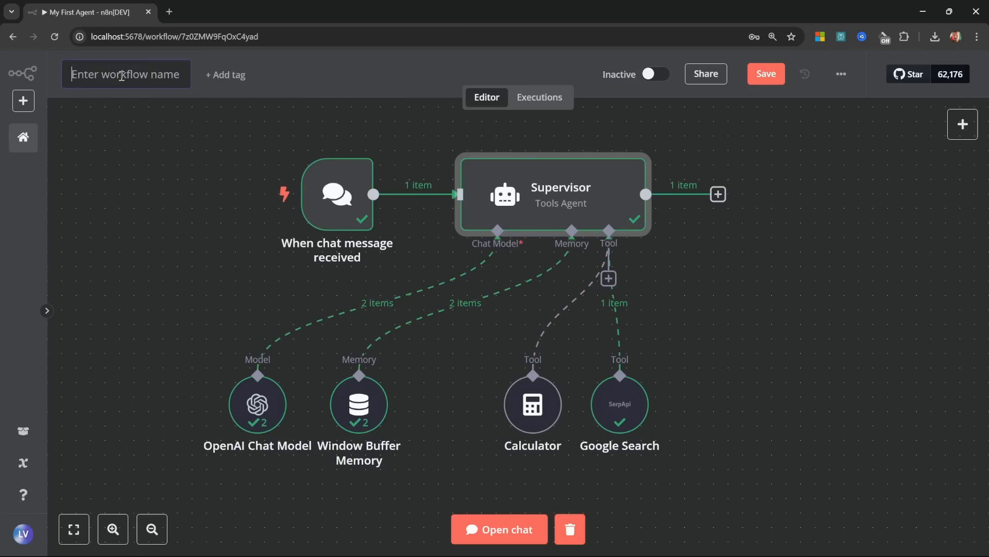
type("Supervisor Agent")
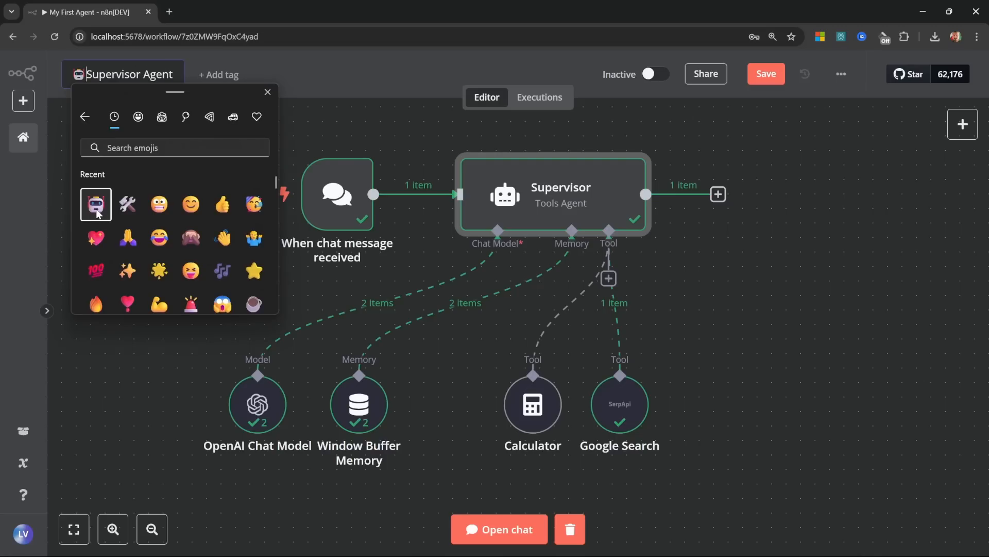
left_click(101, 76)
left_click(85, 75)
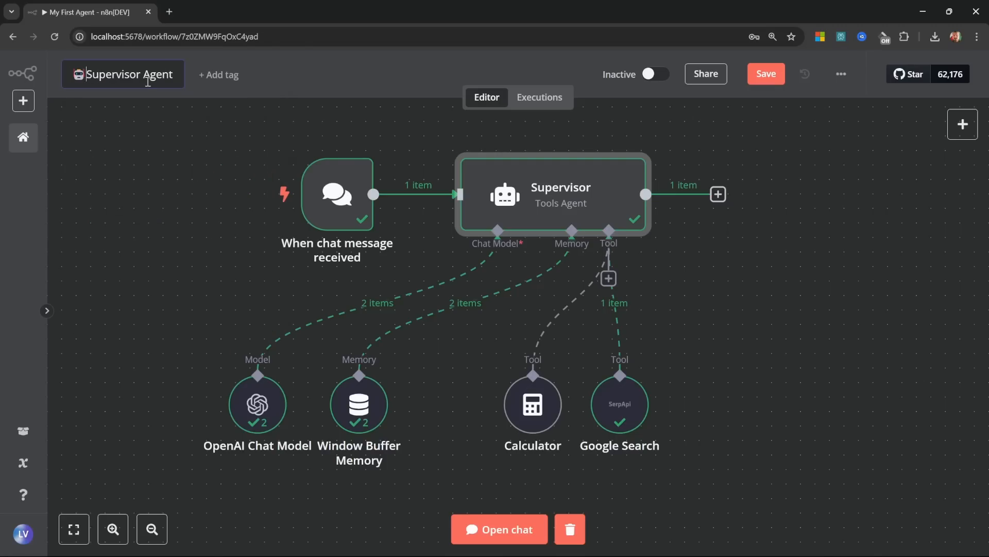
key("Return")
left_click(766, 73)
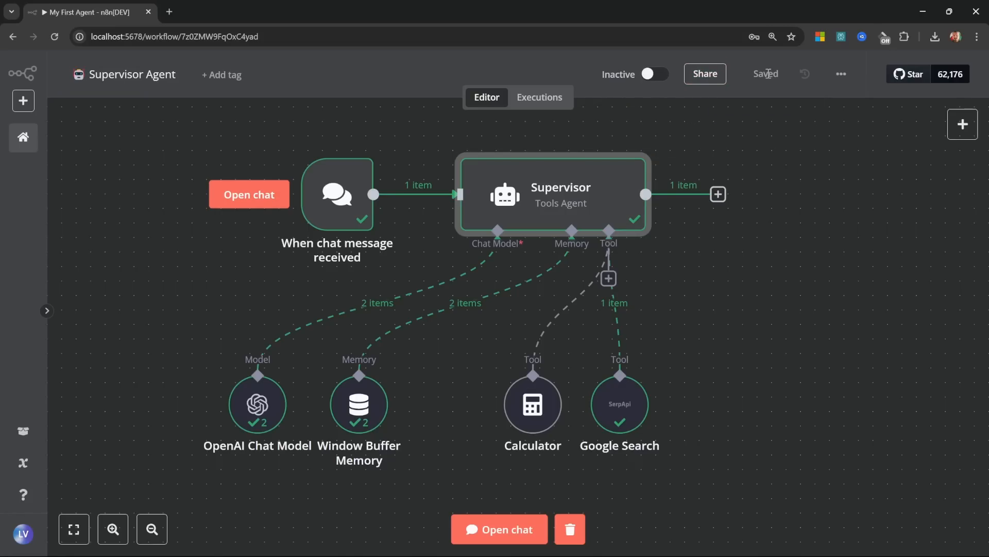
Step: Create a new workflow titled '🤖 Email Agent'
left_click(25, 144)
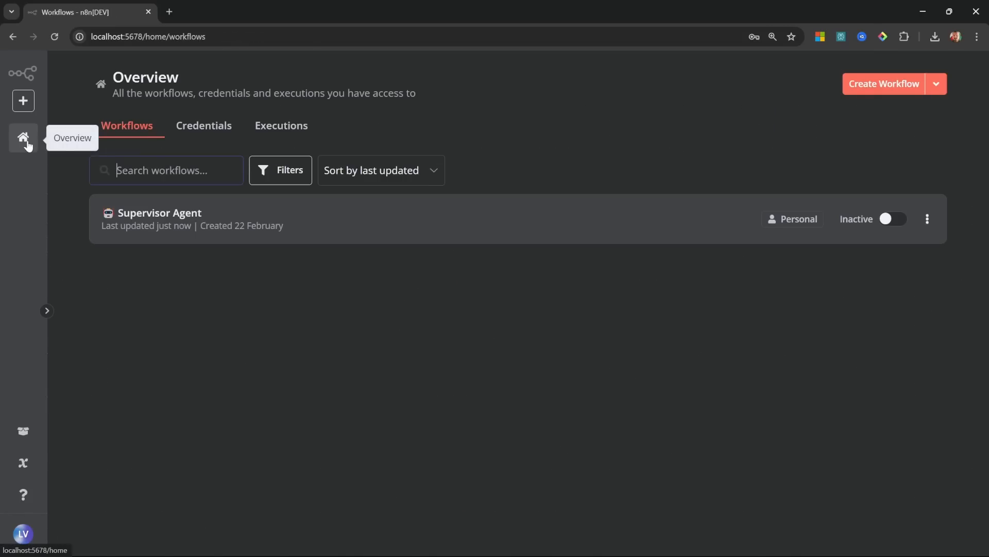
left_click(870, 84)
left_click(103, 74)
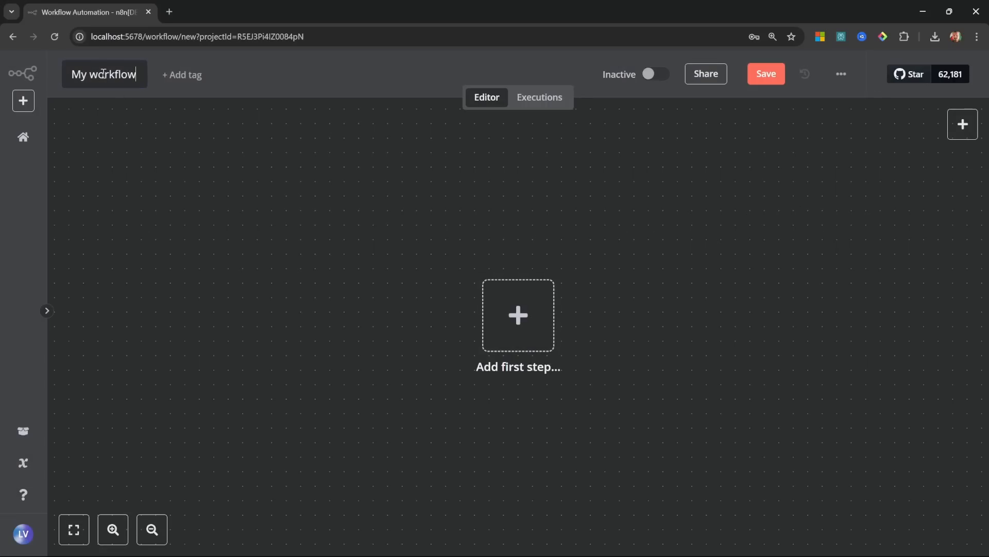
key("ctrl+a")
type("🤖 Email Agent")
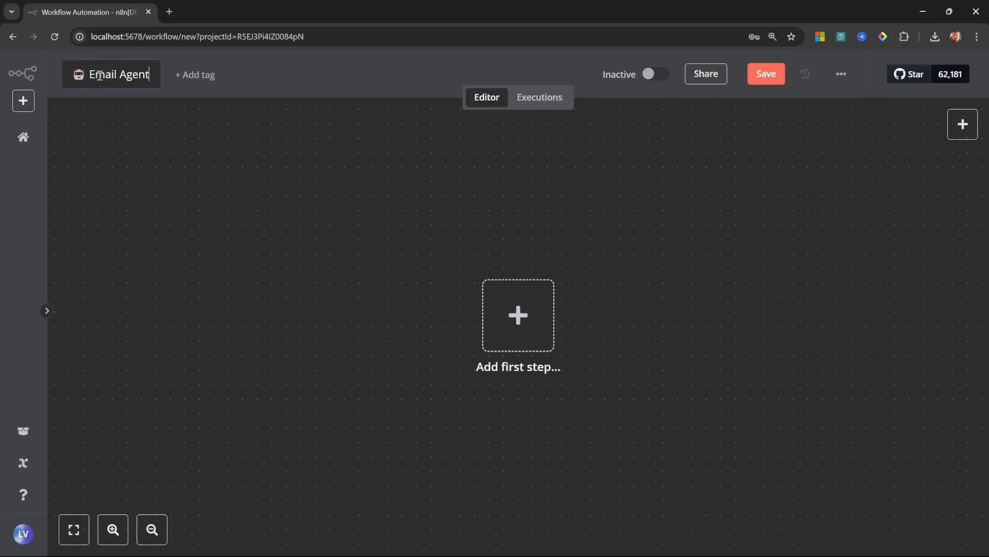
key("Return")
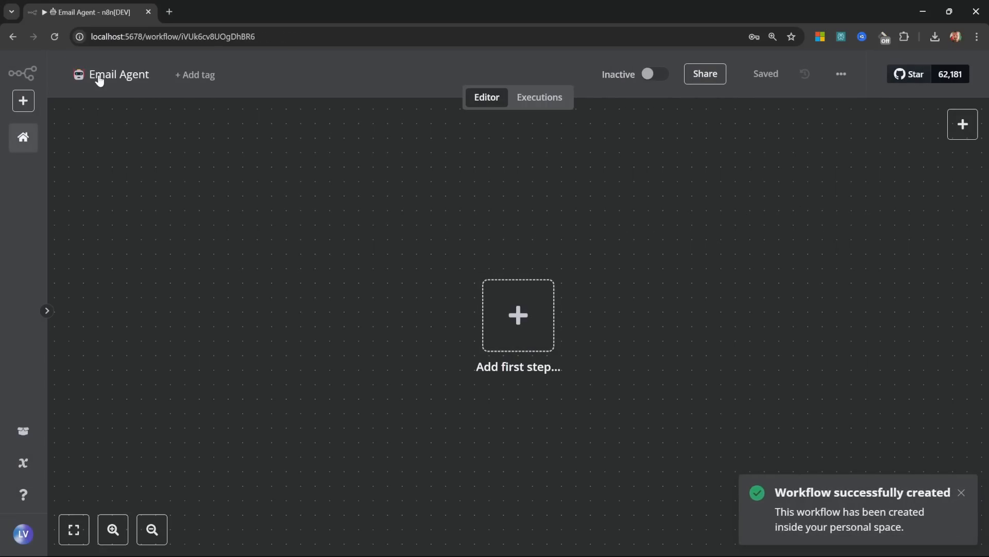
Step: Add a When Executed by Another Workflow trigger with input data mode Accept all data
left_click(508, 314)
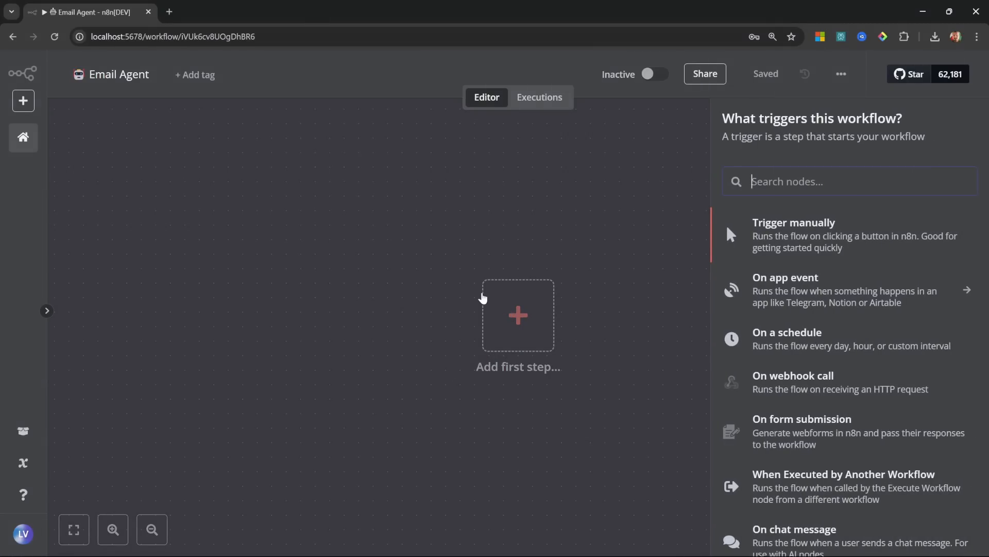
scroll(831, 300, "down", 2)
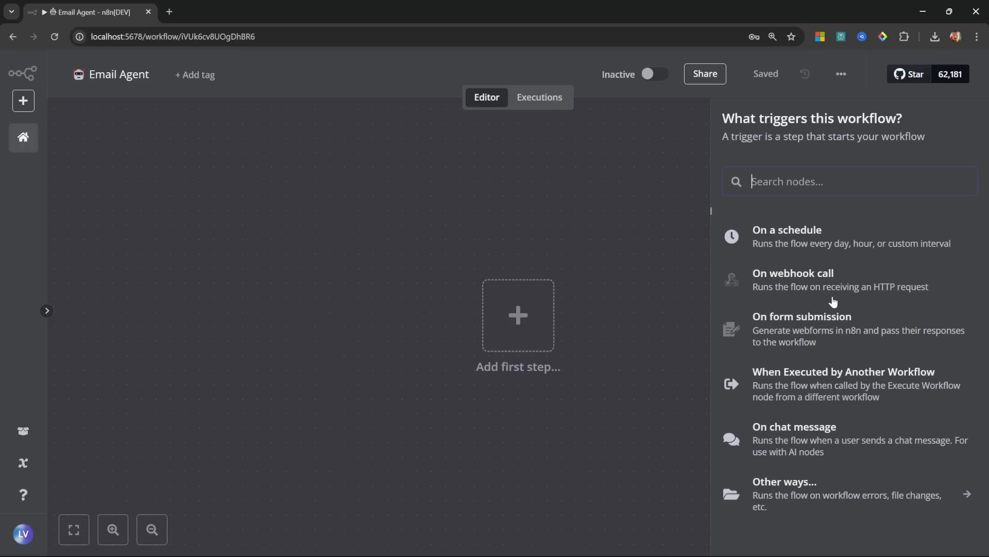
left_click(860, 387)
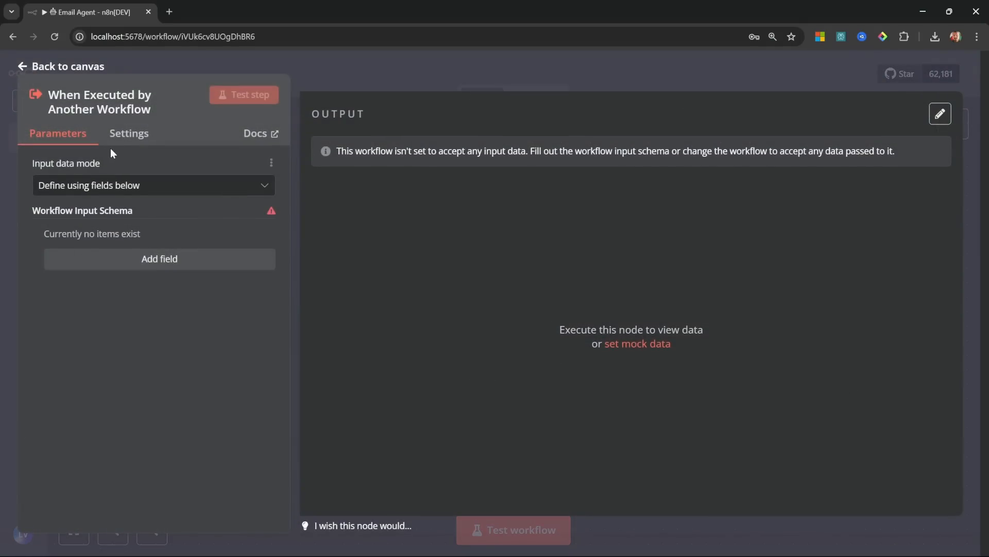
left_click(118, 186)
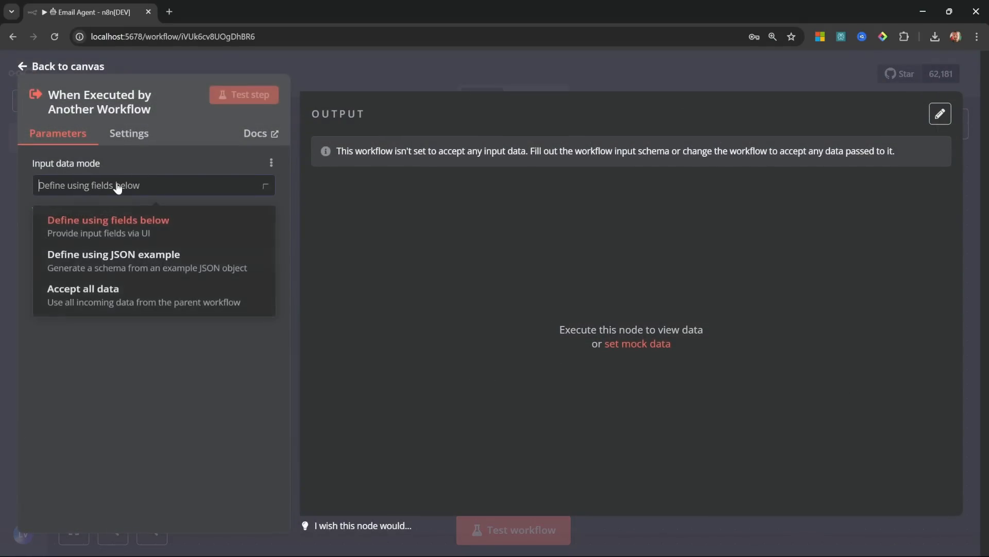
left_click(97, 304)
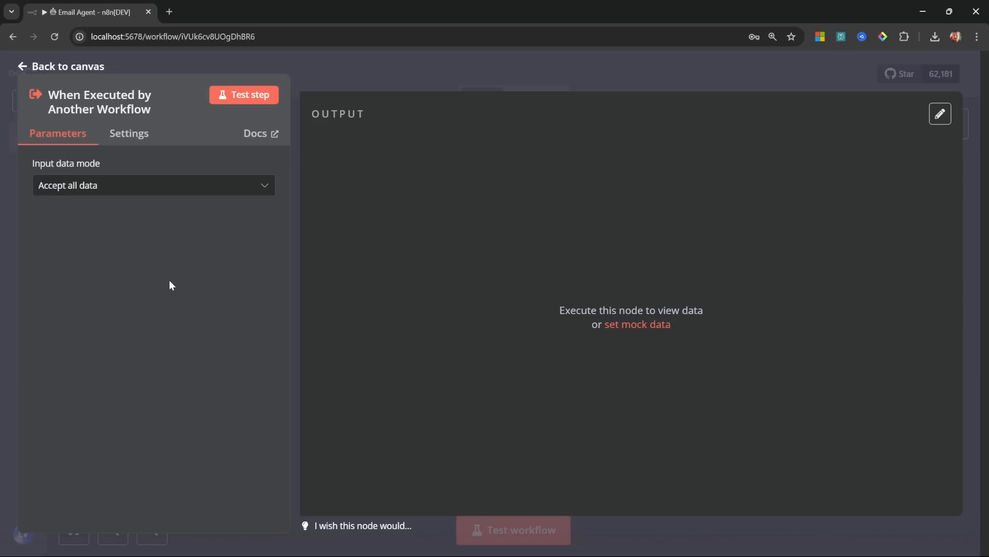
Step: Trim the trigger's mock data to a single item with one 'query' key
left_click(618, 326)
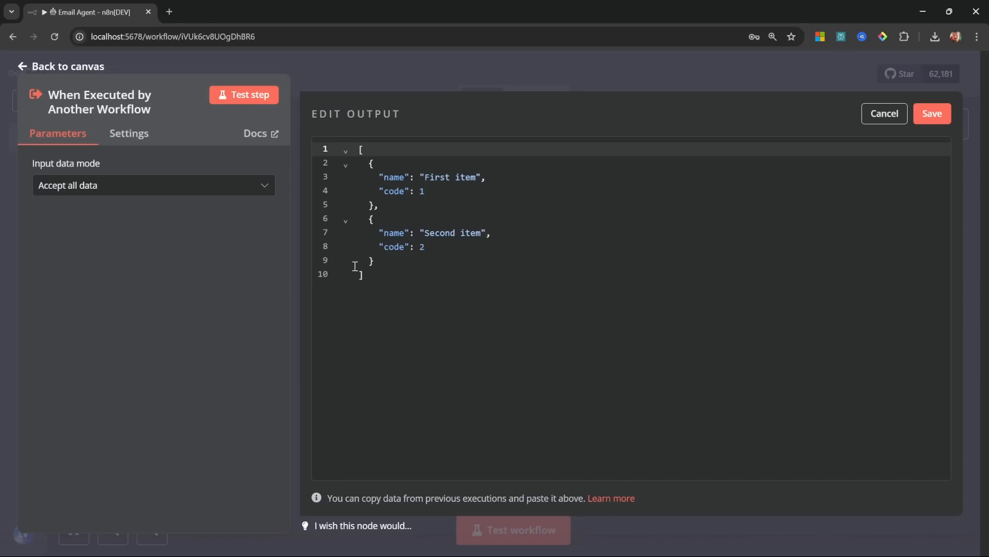
left_click_drag(398, 265, 375, 206)
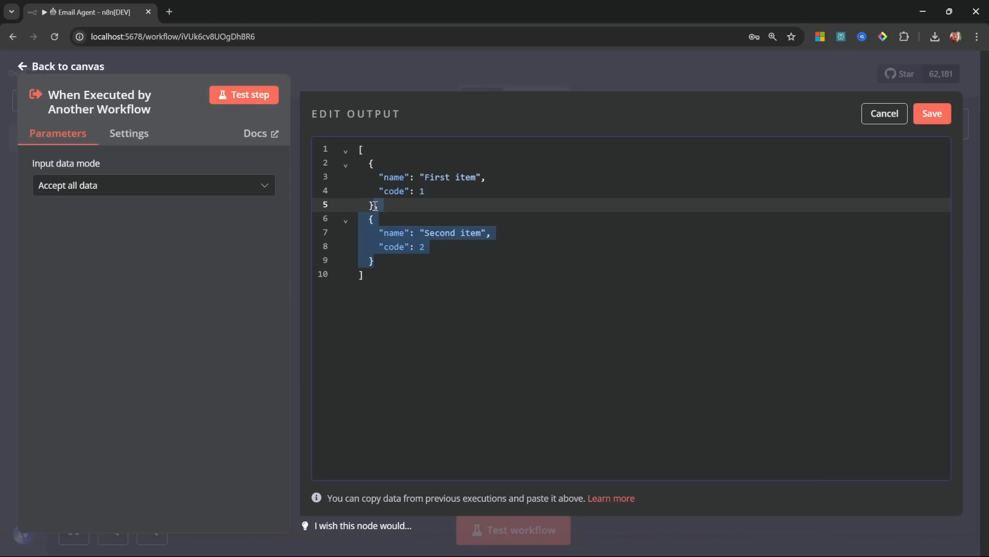
key("BackSpace")
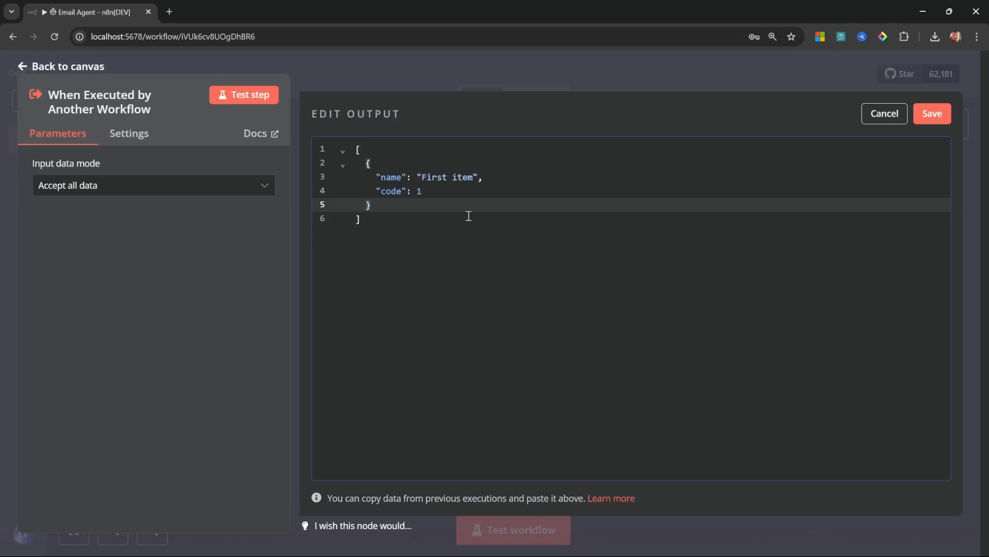
left_click_drag(454, 192, 319, 190)
key("BackSpace")
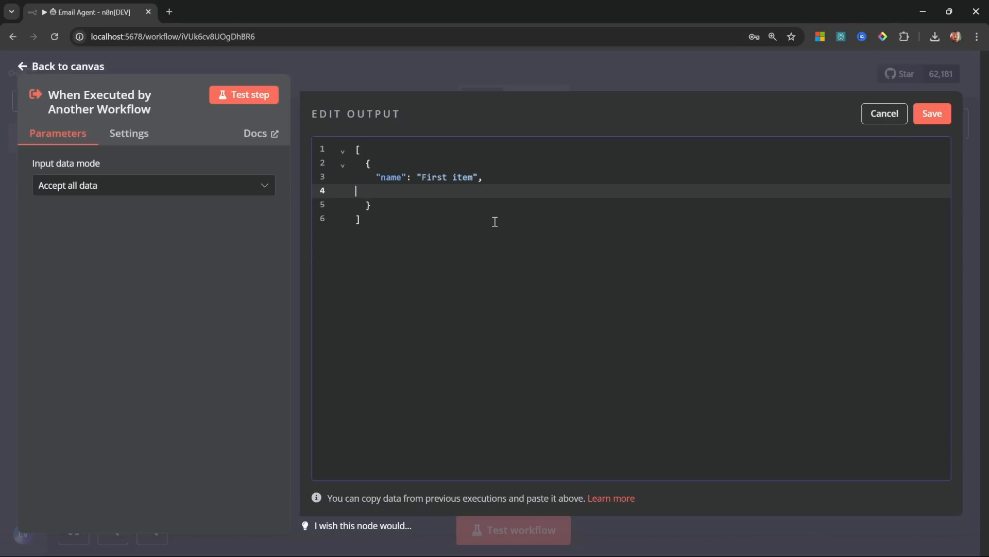
key("BackSpace")
key("BackSpace")
double_click(392, 177)
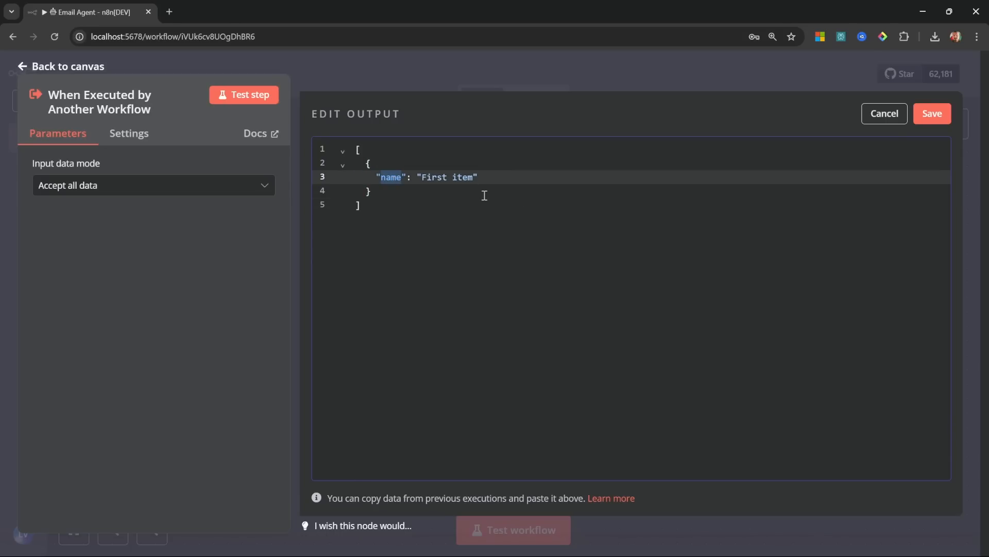
key("BackSpace")
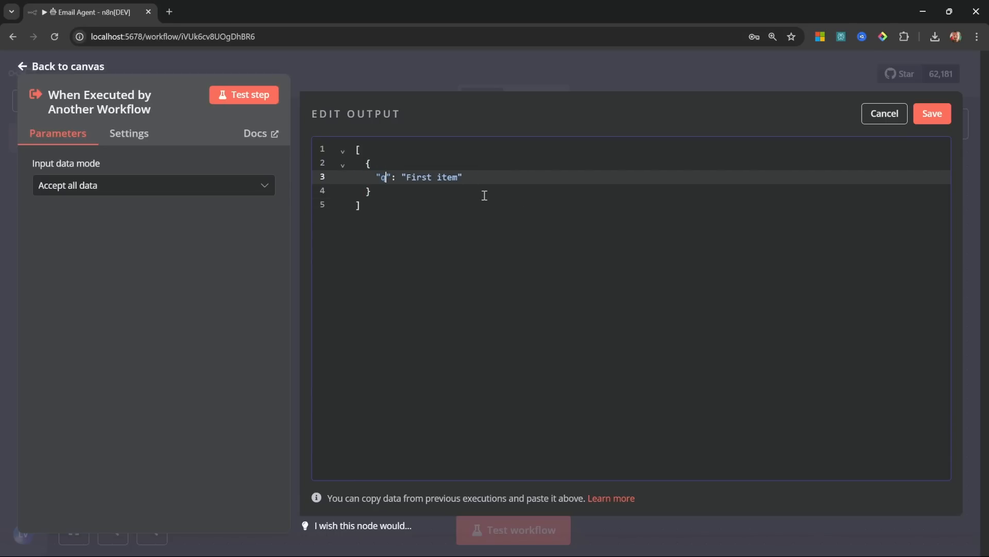
type("query")
left_click(457, 193)
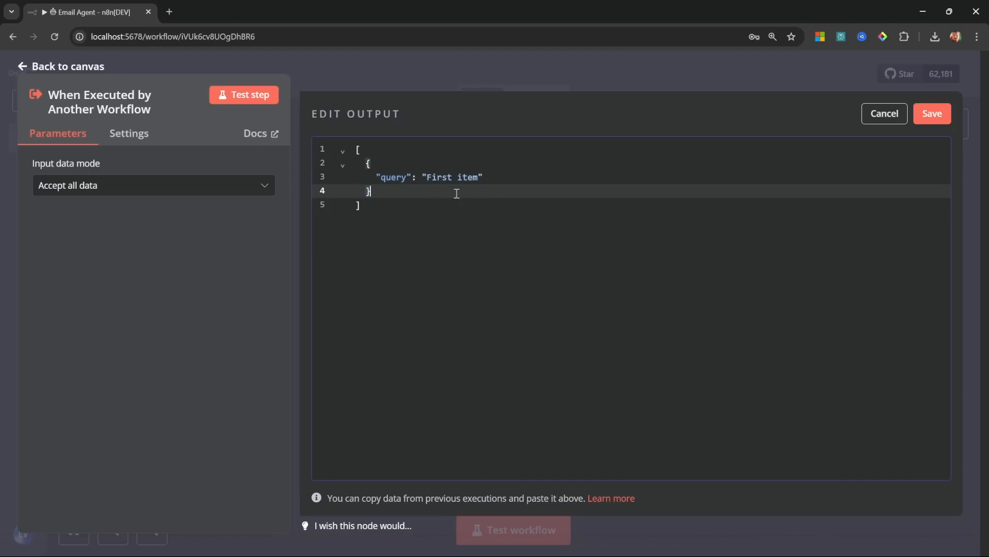
Step: Paste the status-update email request as the query value and save the pinned data
left_click(400, 181)
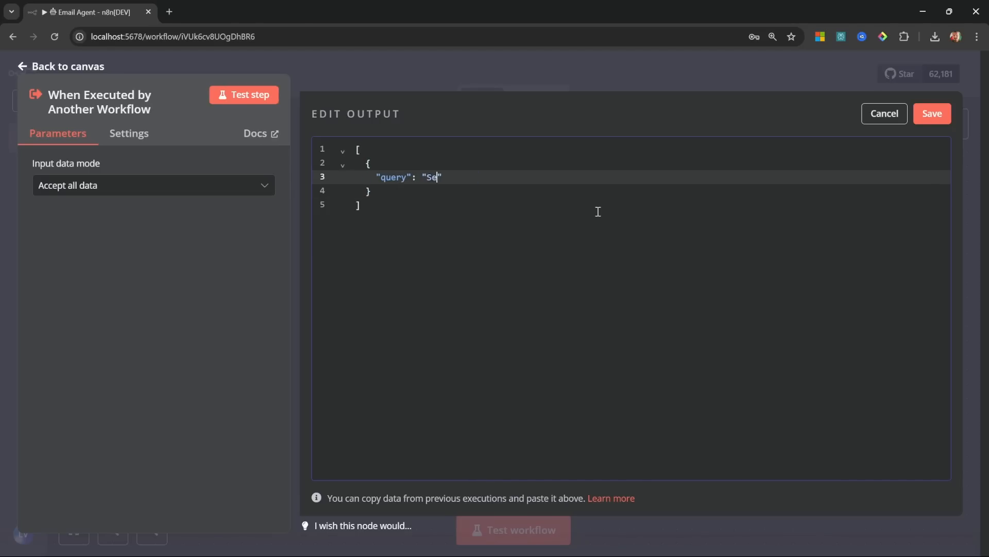
key("ctrl+v")
left_click(677, 208)
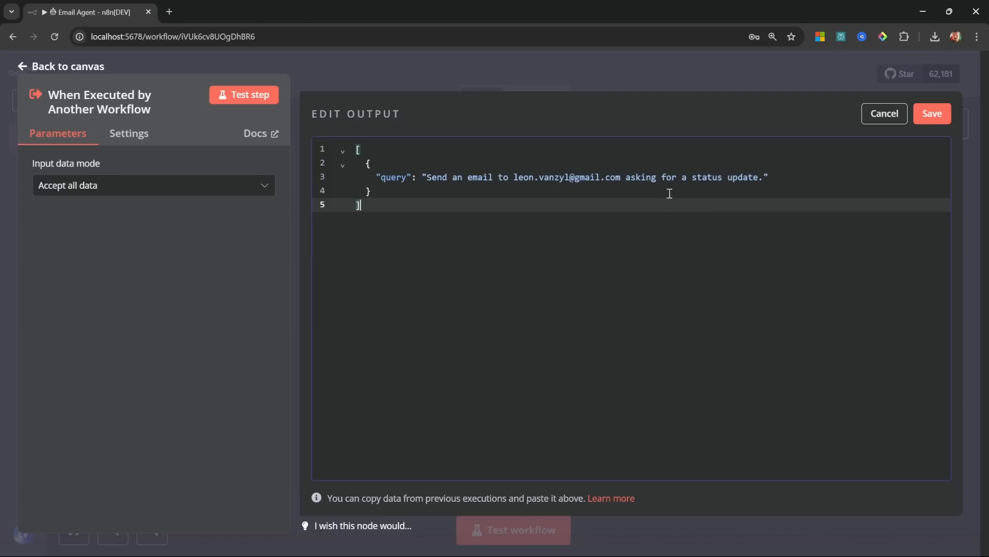
left_click(934, 114)
left_click(67, 67)
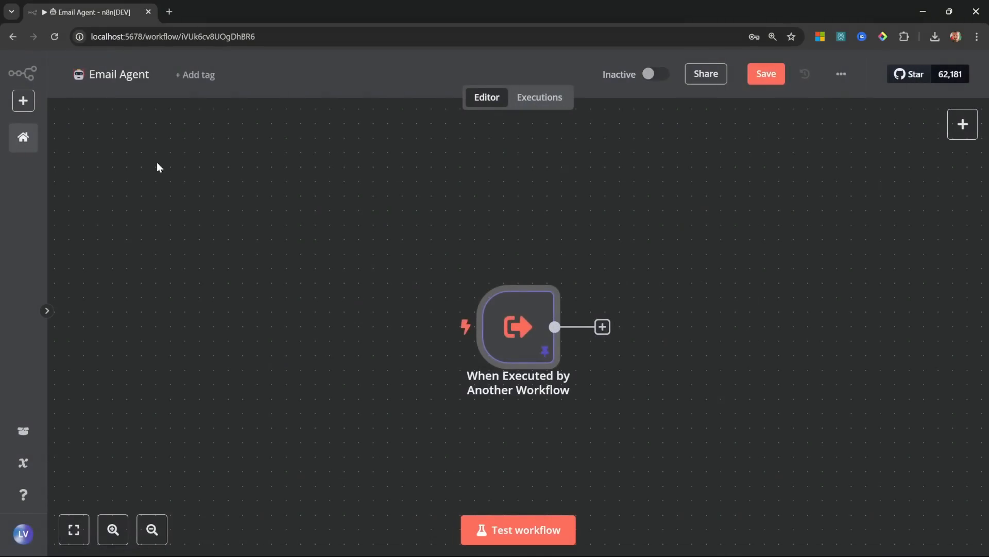
Step: Add an AI Agent after the trigger with its prompt defined below as the query expression
left_click(515, 299)
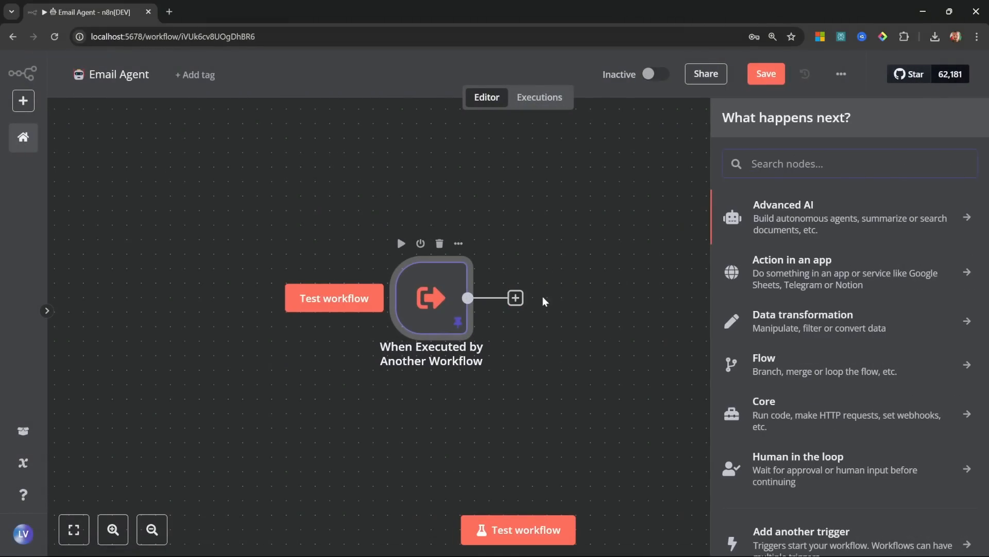
left_click(858, 214)
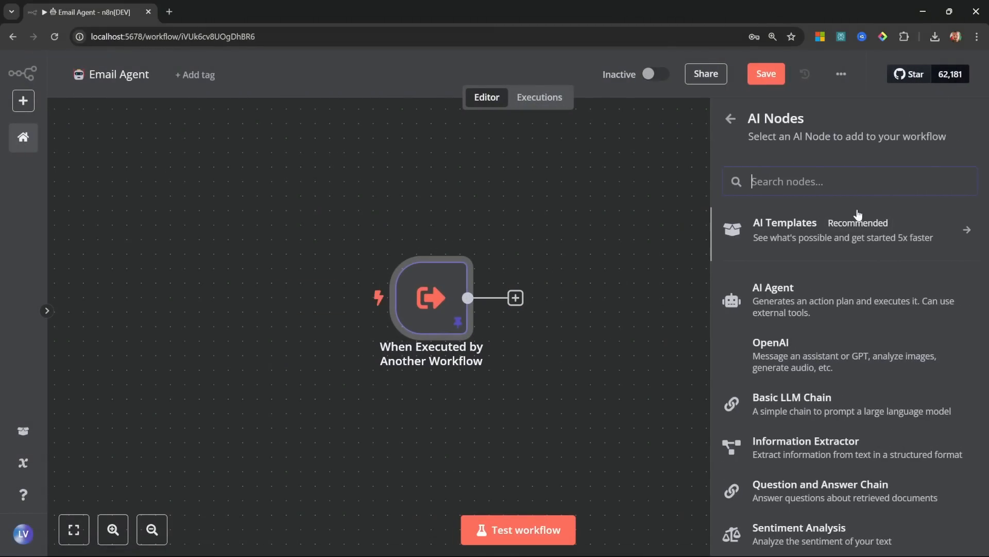
left_click(804, 300)
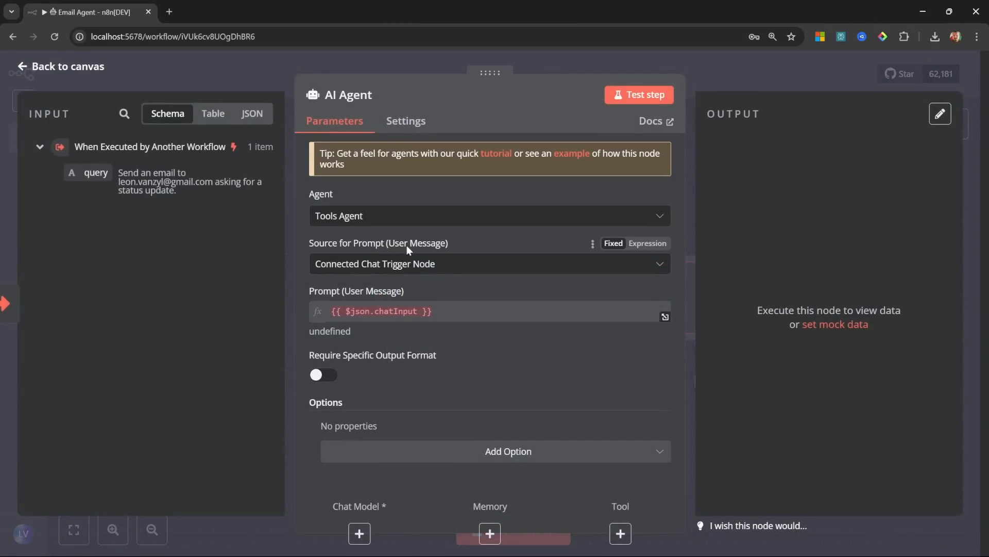
left_click(444, 264)
left_click(390, 348)
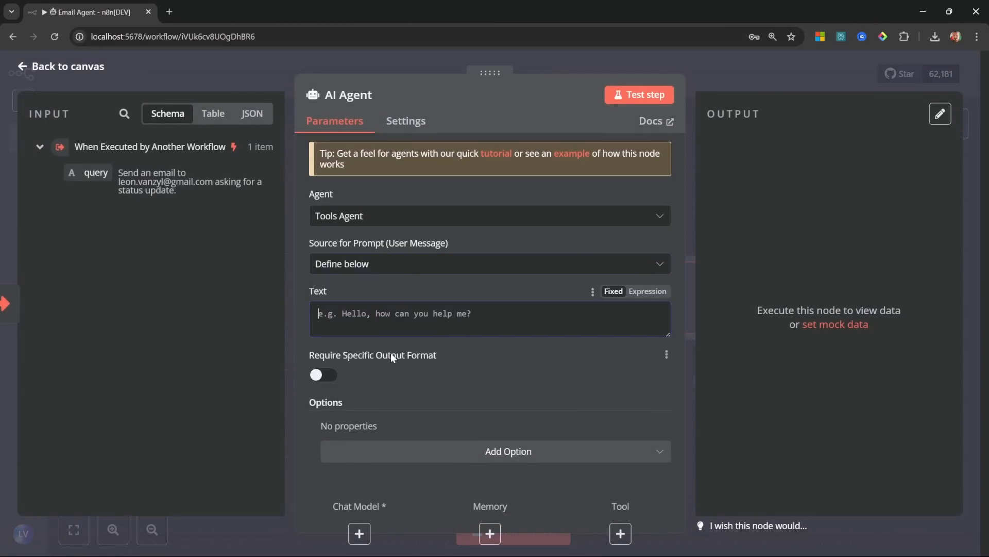
left_click_drag(88, 168, 379, 317)
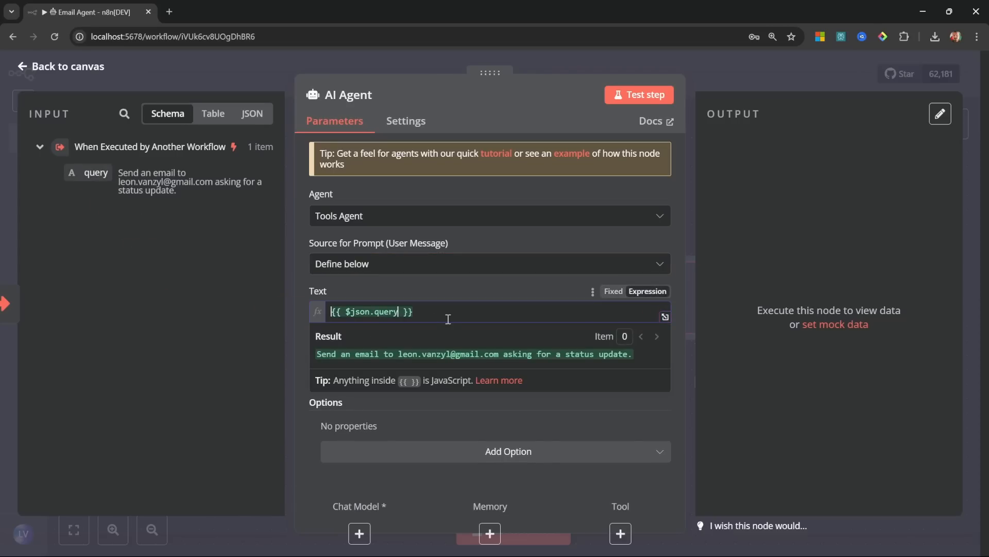
left_click(56, 66)
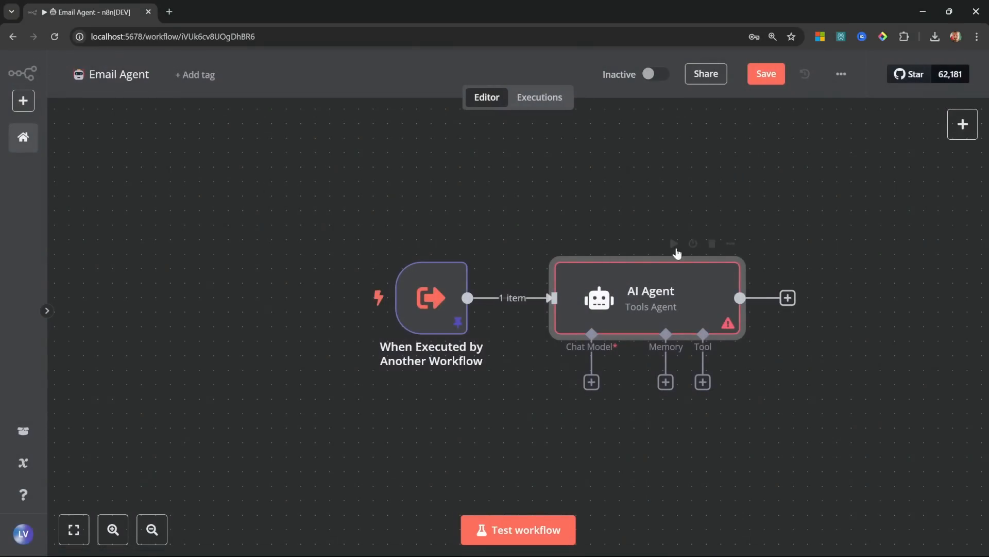
Step: Attach an OpenAI Chat Model (gpt-4o-mini) to the AI Agent
scroll(592, 283, "right", 3)
left_click(470, 347)
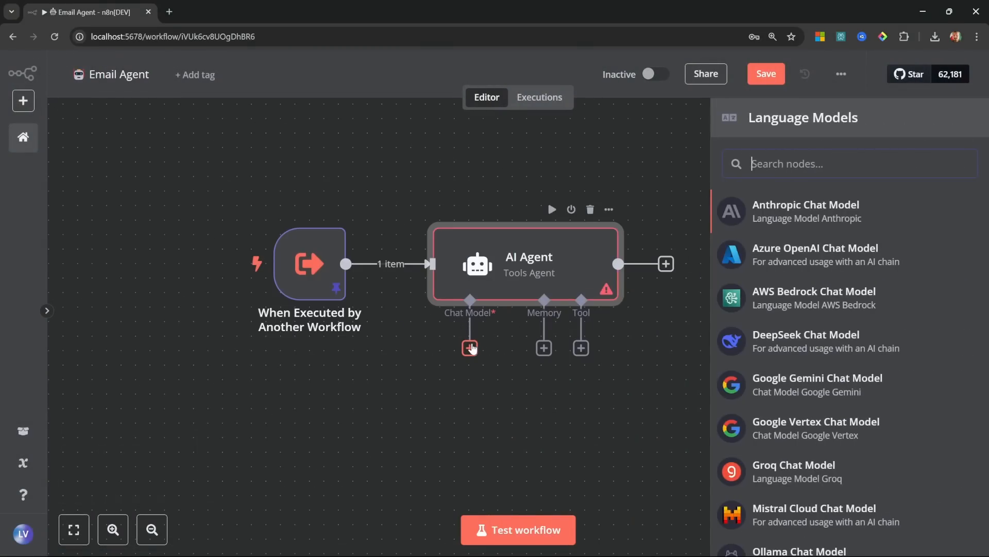
scroll(928, 340, "down", 3)
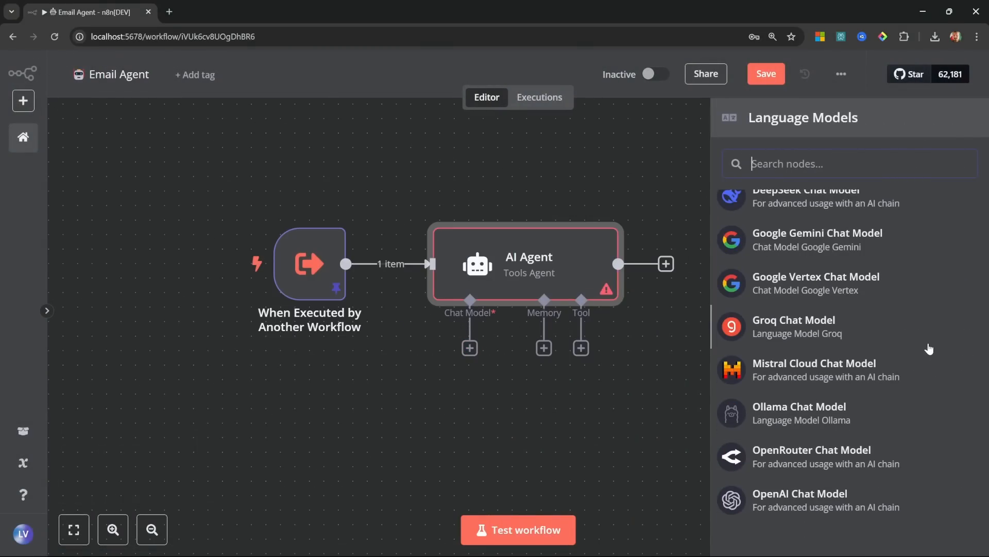
left_click(813, 504)
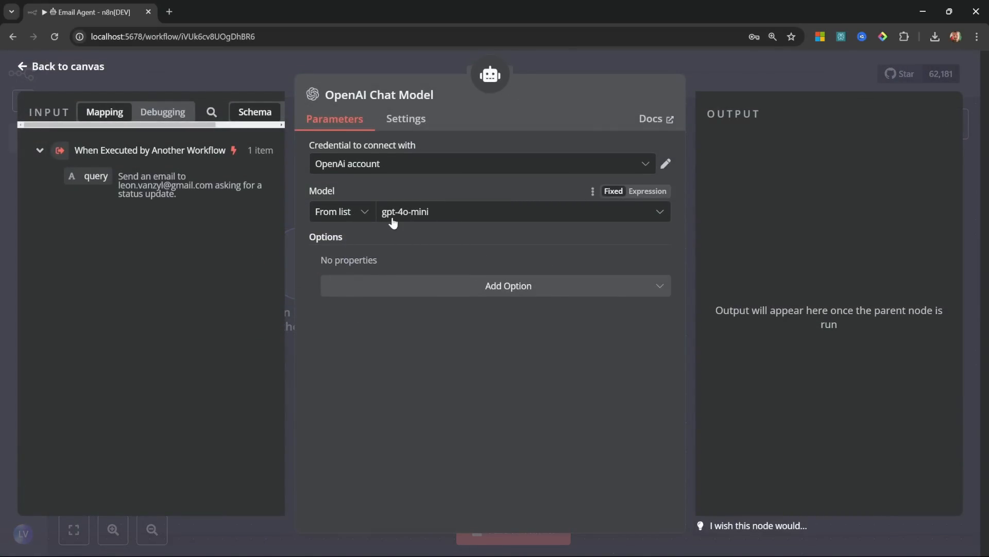
key("Escape")
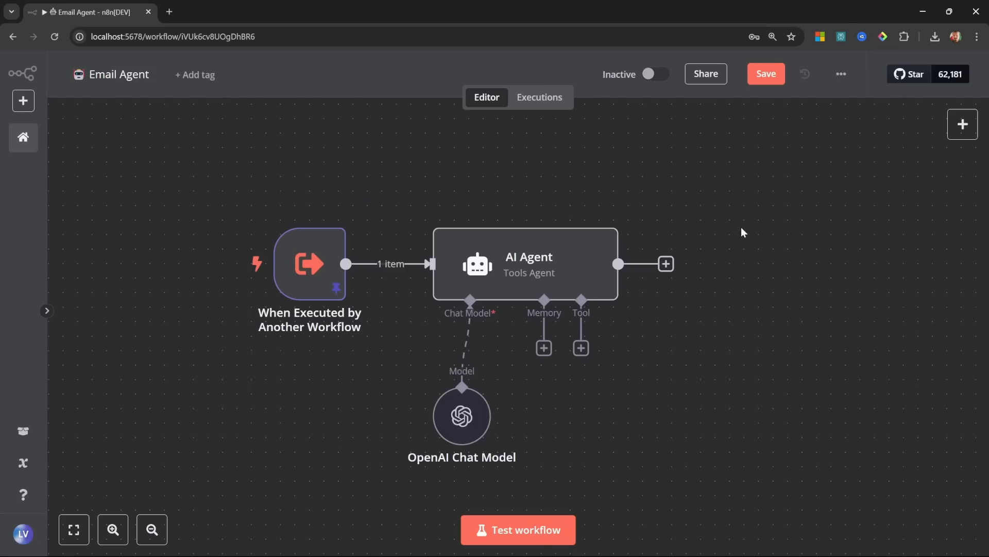
Step: Set the workflow timezone to Africa/Johannesburg in workflow settings and save
left_click(841, 75)
left_click(814, 216)
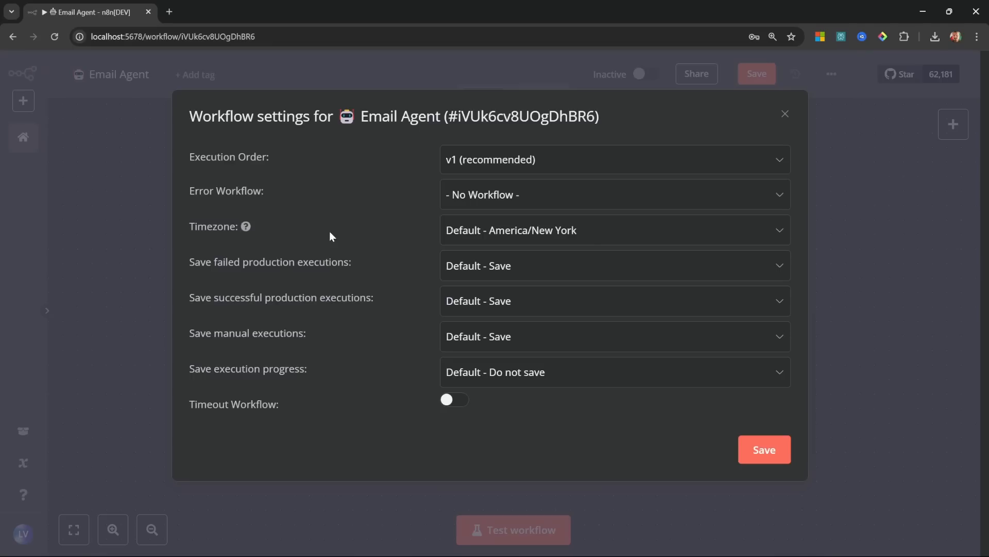
left_click(535, 238)
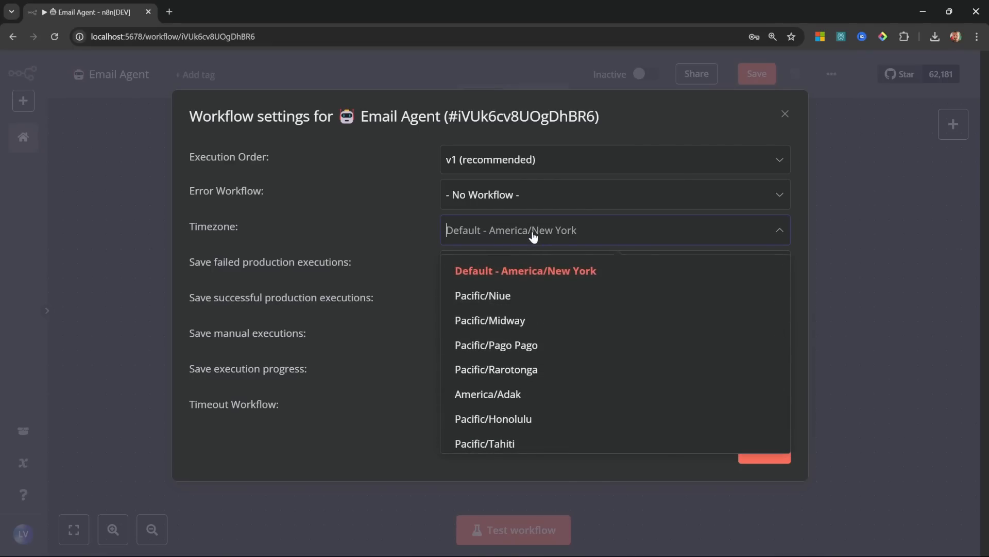
left_click(534, 267)
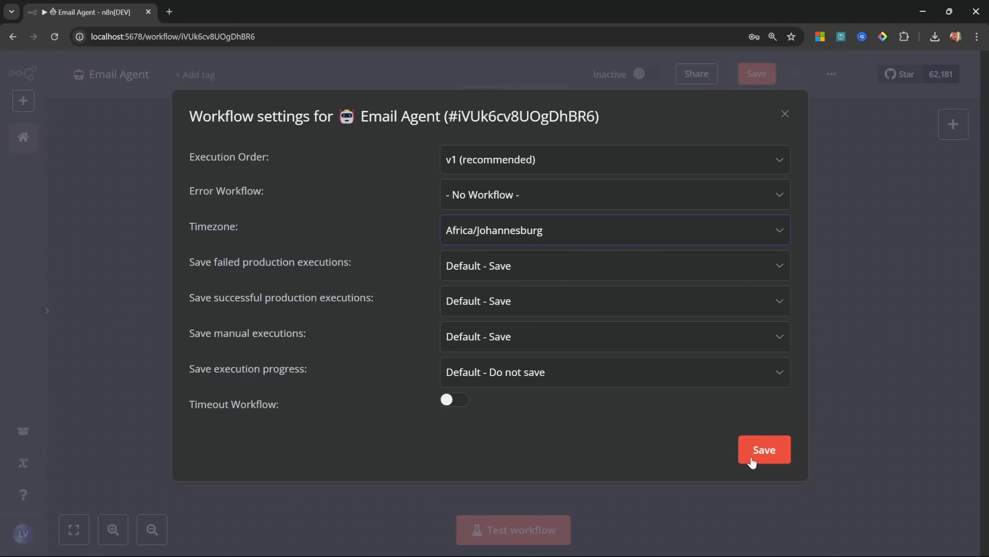
left_click(764, 449)
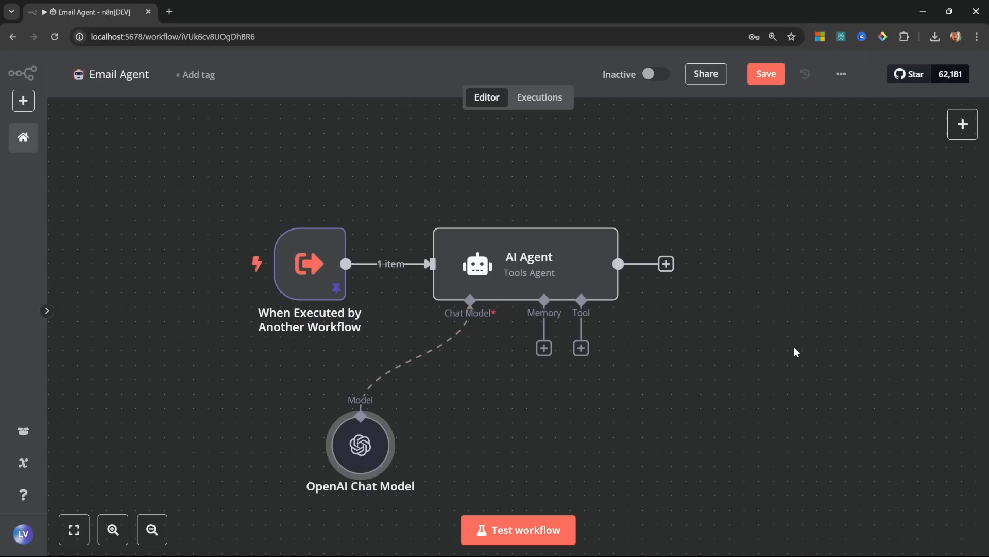
Step: Add a Gmail Tool to the AI Agent and start creating a new Gmail OAuth2 credential
left_click(580, 348)
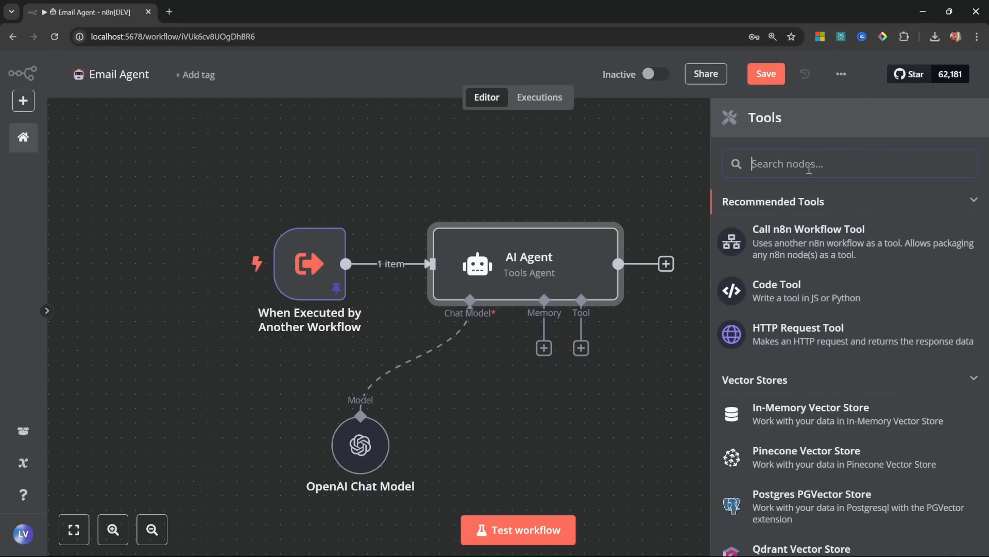
type("gmail")
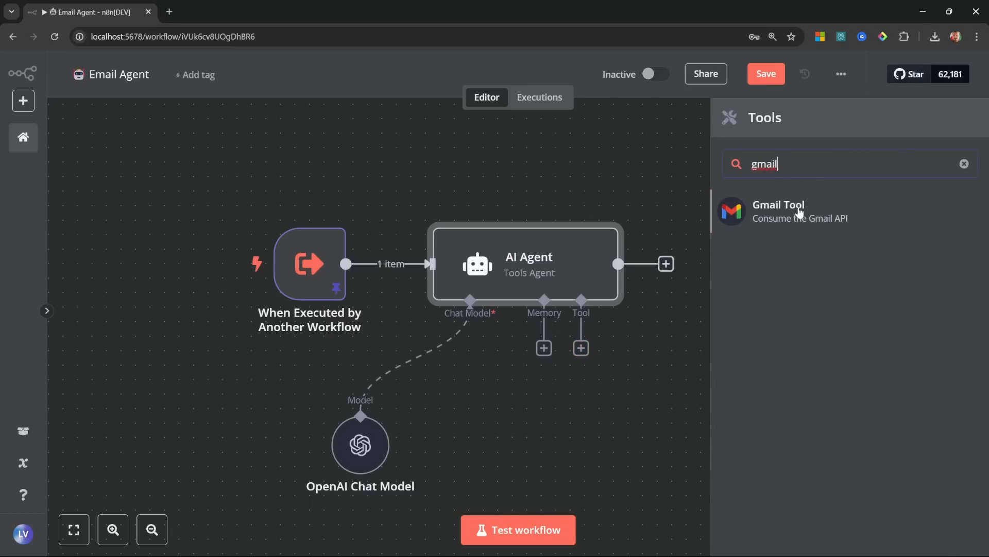
left_click(799, 212)
left_click(403, 164)
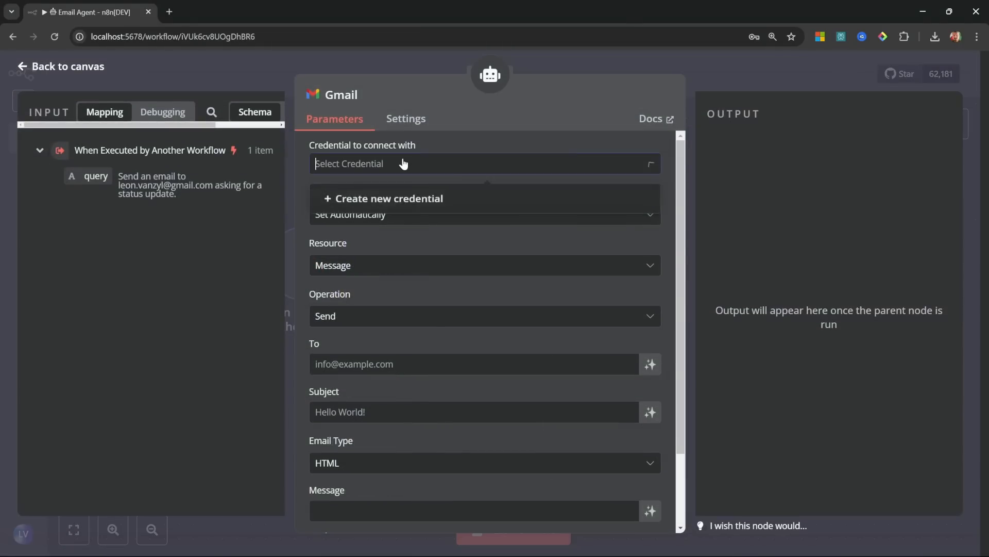
left_click(419, 201)
scroll(372, 230, "down", 3)
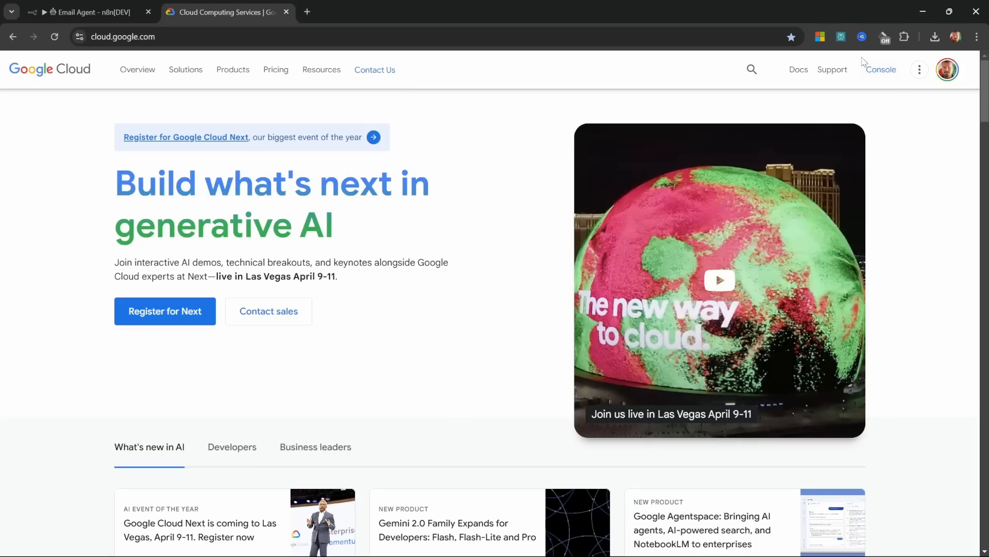
Step: Create a new Google Cloud project named 'n8n-masterclass'
left_click(880, 69)
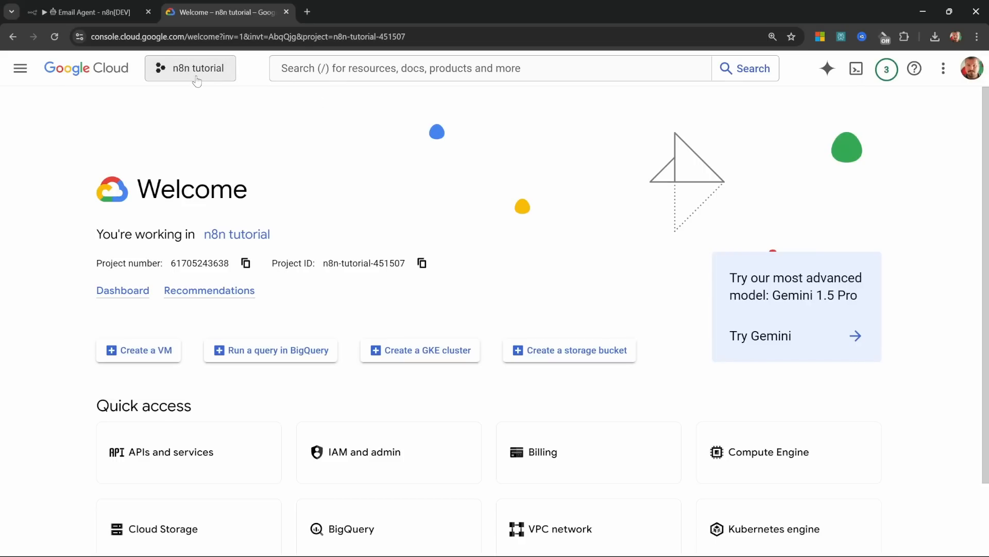
left_click(206, 70)
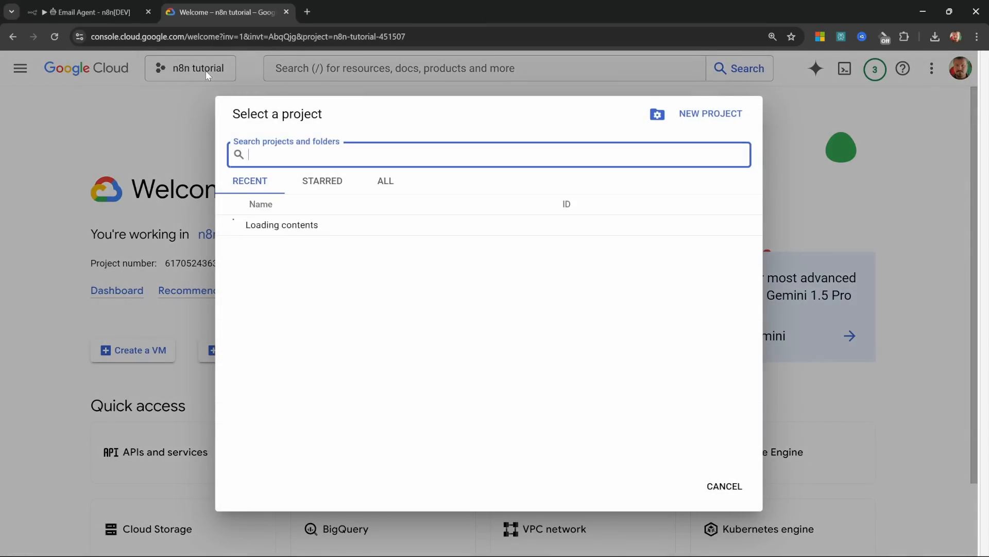
left_click(728, 115)
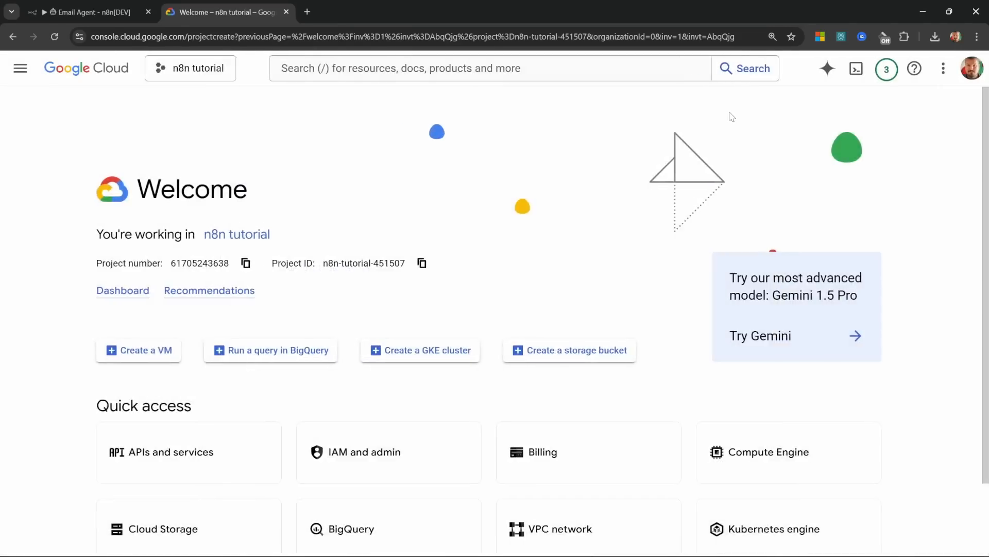
type("n8n")
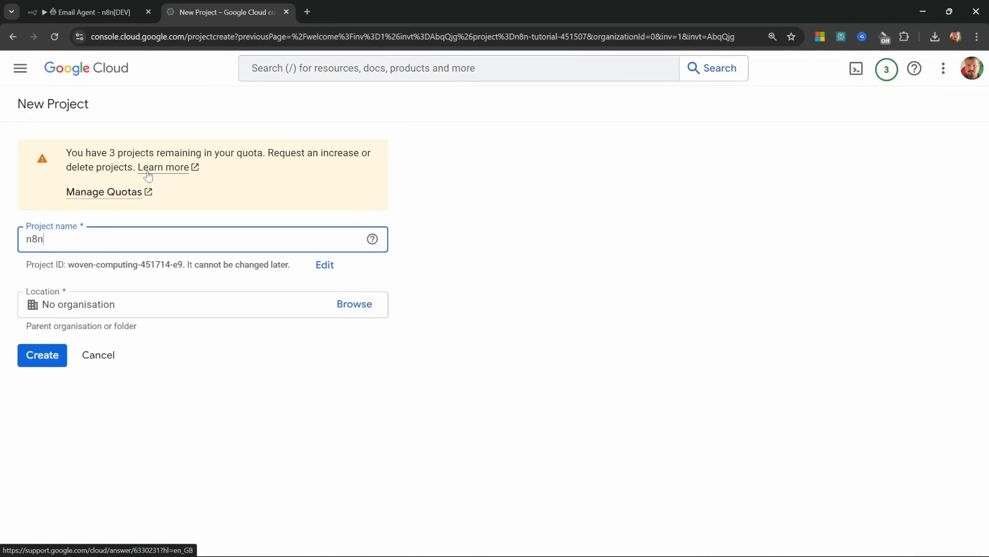
type("-masterclass")
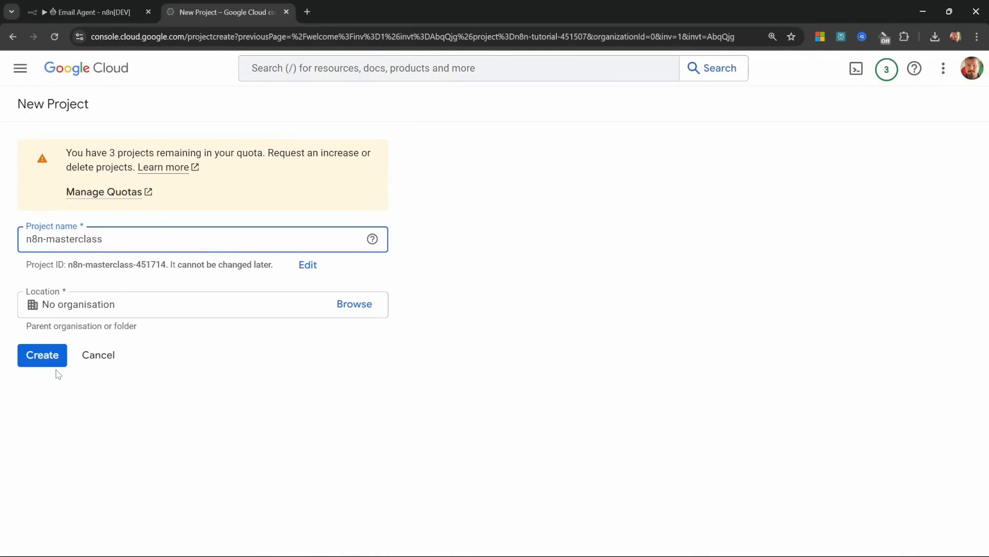
left_click(51, 359)
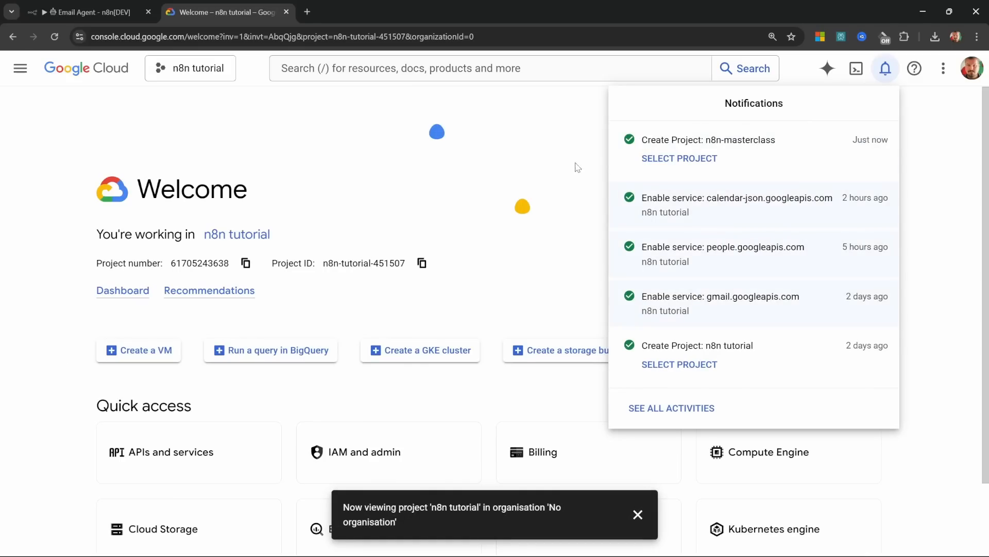
Step: Switch to the n8n-masterclass project and go to its APIs and services dashboard
left_click(713, 157)
left_click(202, 70)
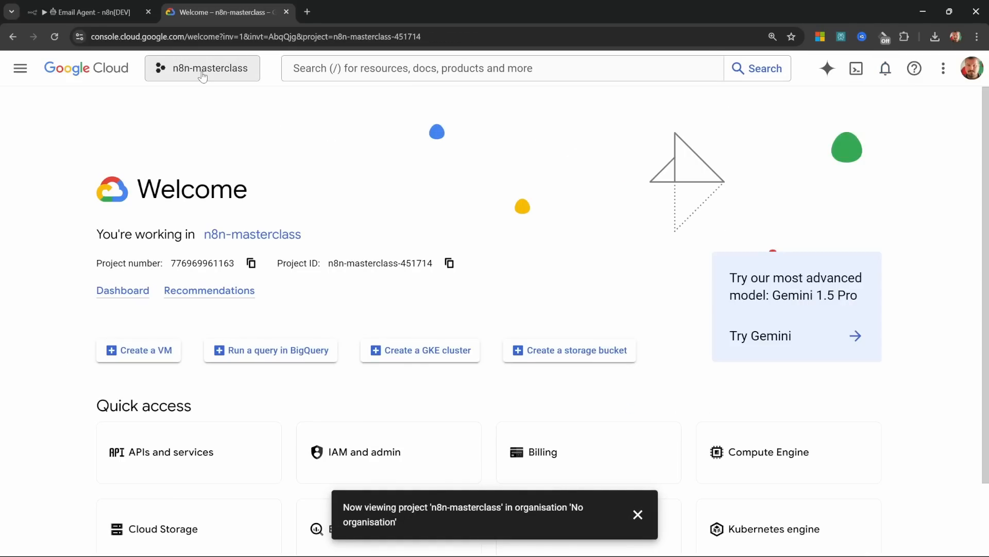
left_click(316, 224)
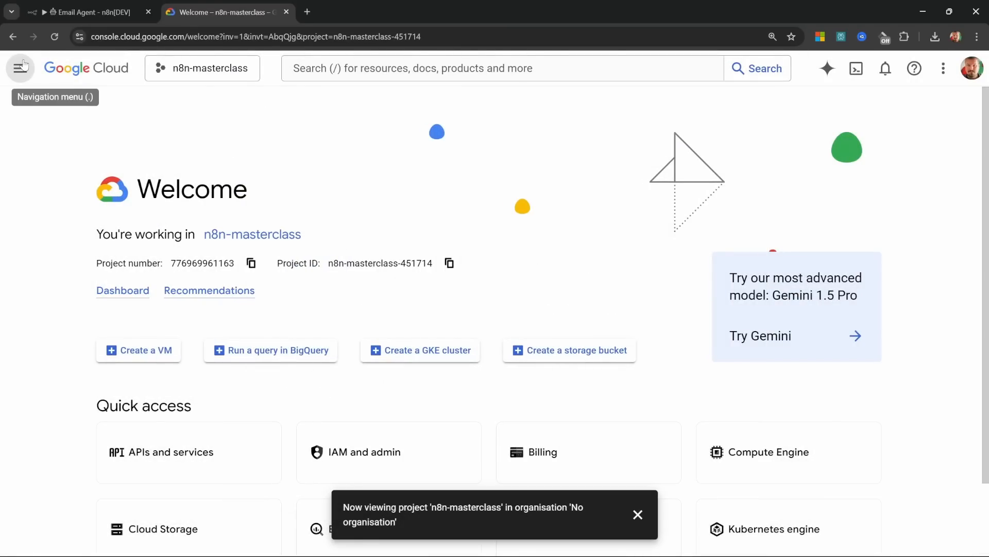
left_click(21, 67)
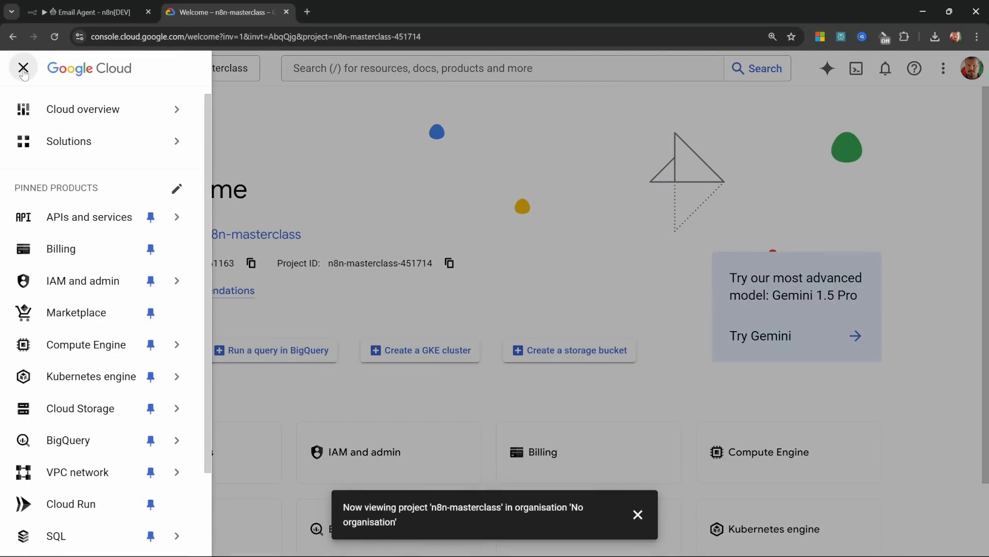
left_click(82, 219)
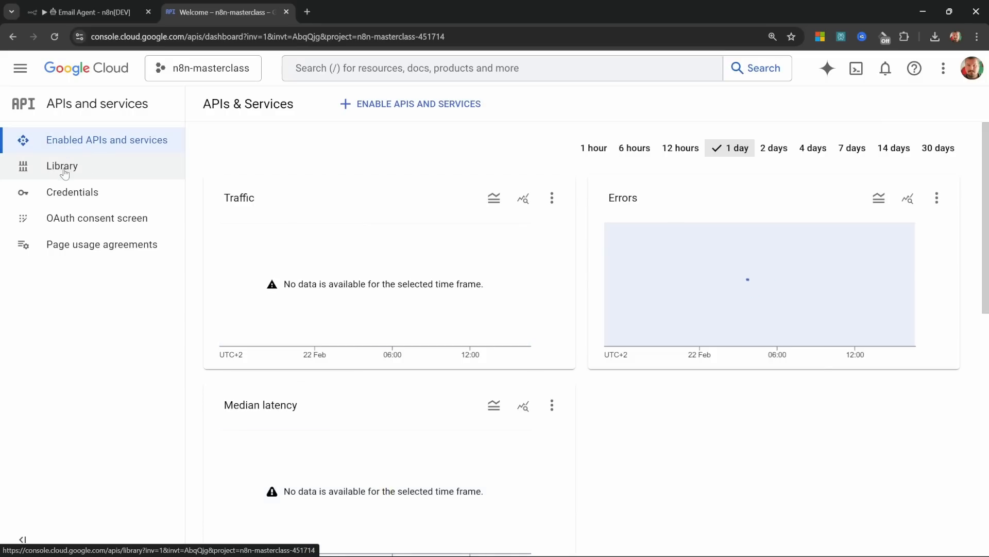
Step: Enable the Gmail API for the n8n-masterclass project and go to the OAuth consent screen
left_click(64, 172)
type("gmail")
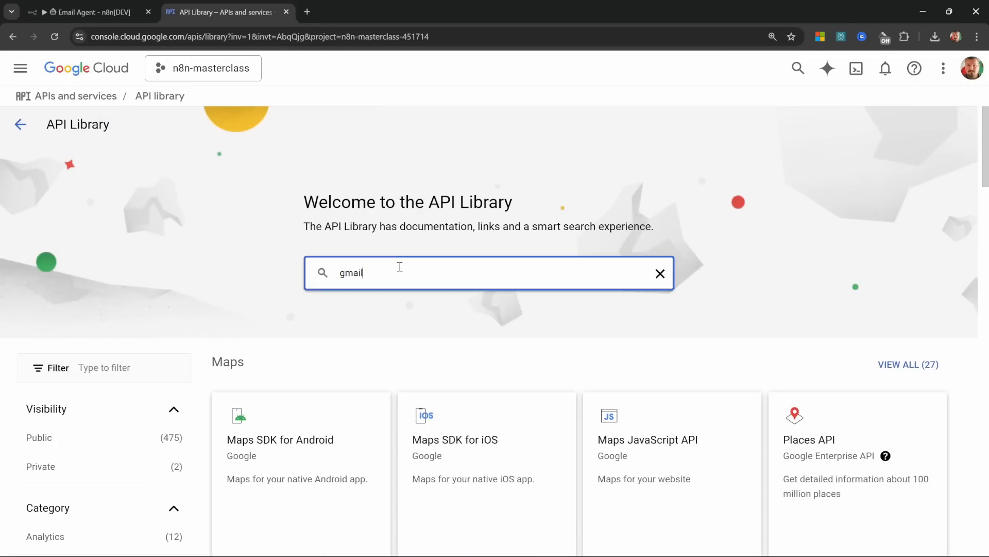
key("Return")
left_click(334, 269)
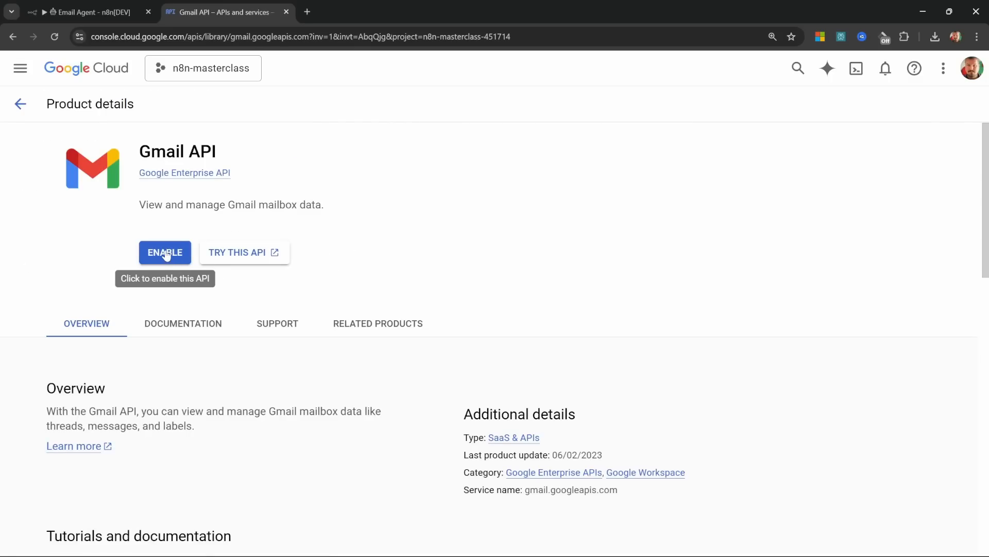
left_click(166, 253)
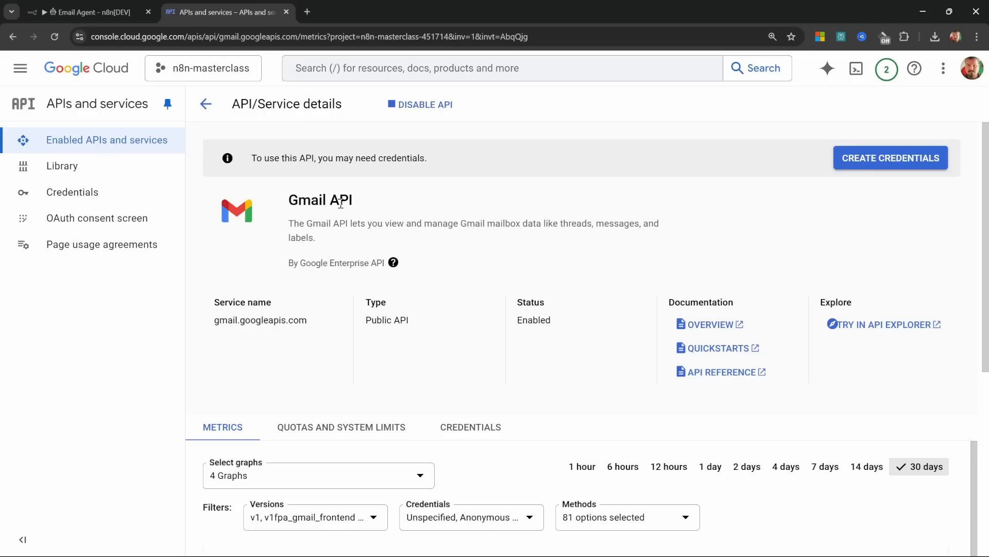
left_click(115, 221)
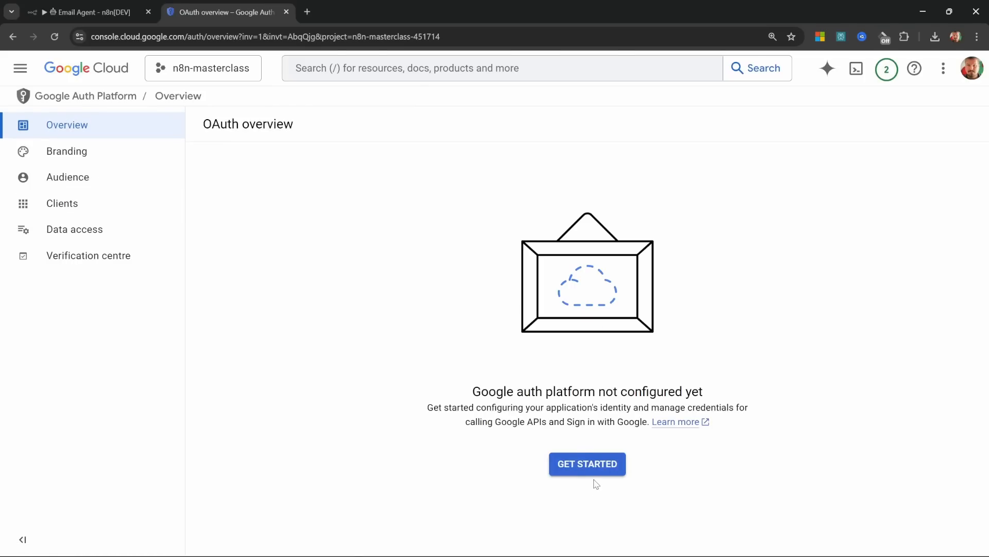
Step: Create the OAuth app 'n8n masterclass' for External users with support and contact e-mails
left_click(591, 463)
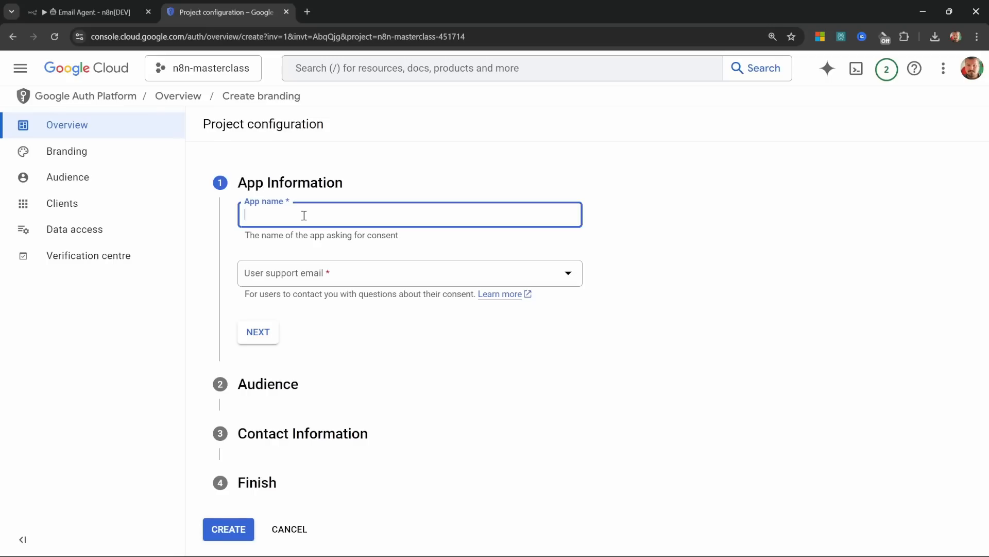
type("n8n masterclass")
left_click(350, 273)
left_click(317, 284)
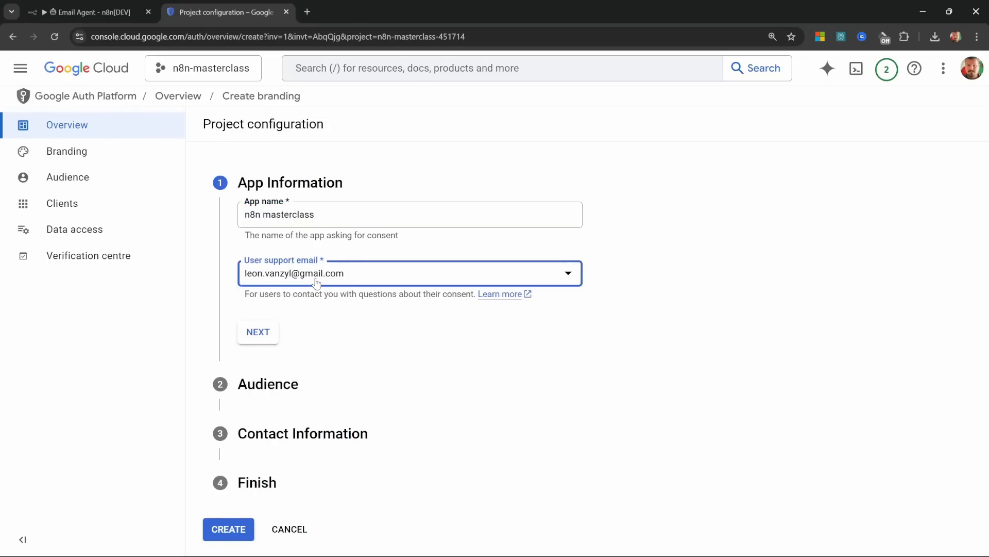
left_click(258, 333)
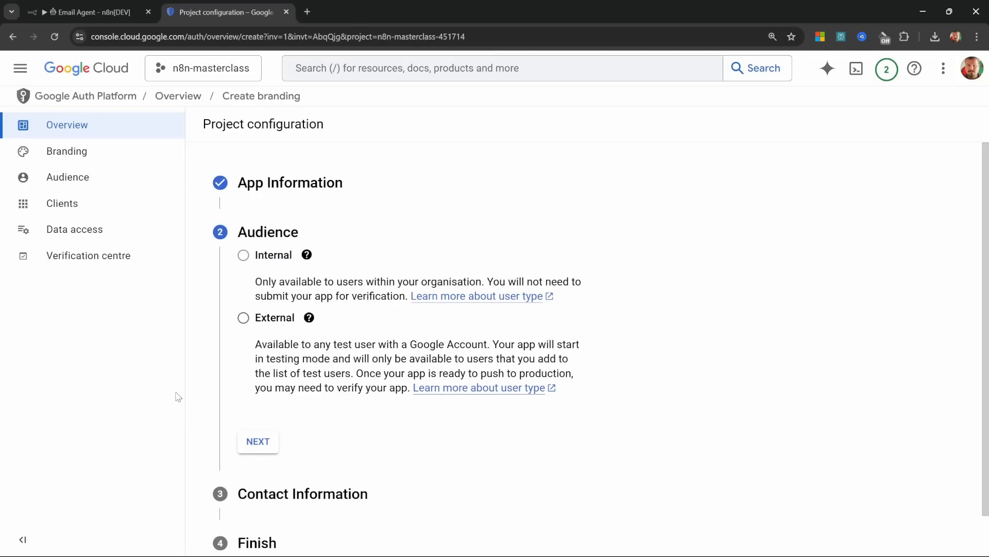
left_click(243, 318)
left_click(258, 441)
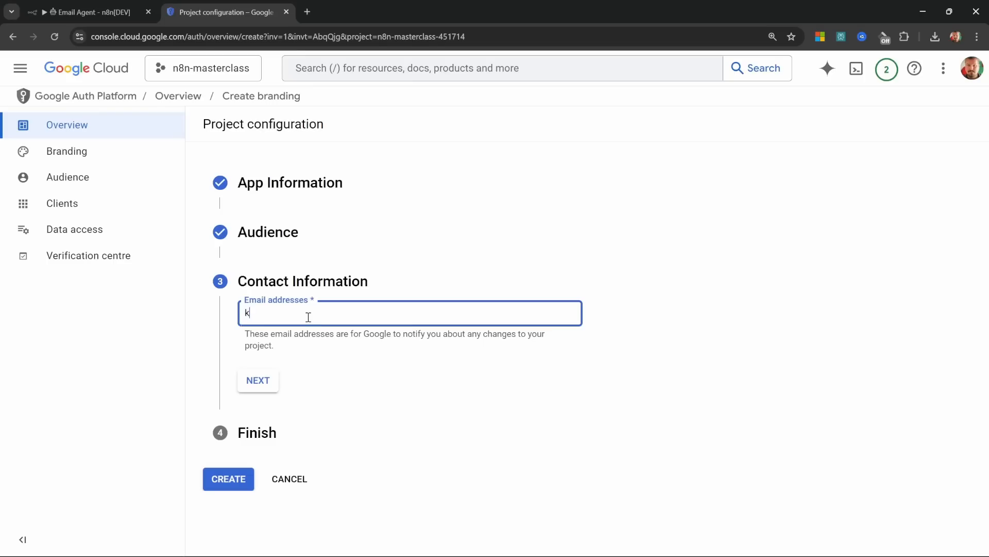
left_click(258, 380)
left_click(243, 354)
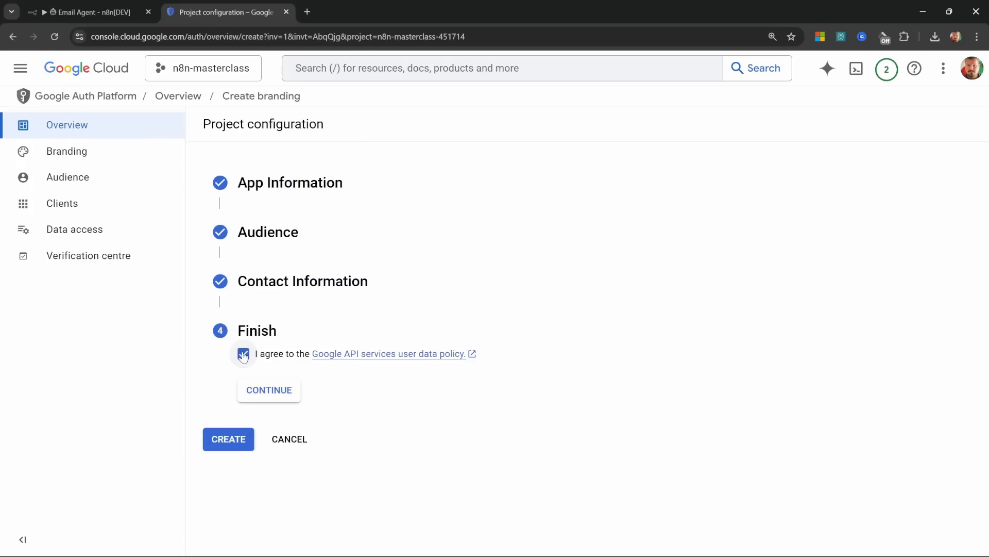
left_click(276, 391)
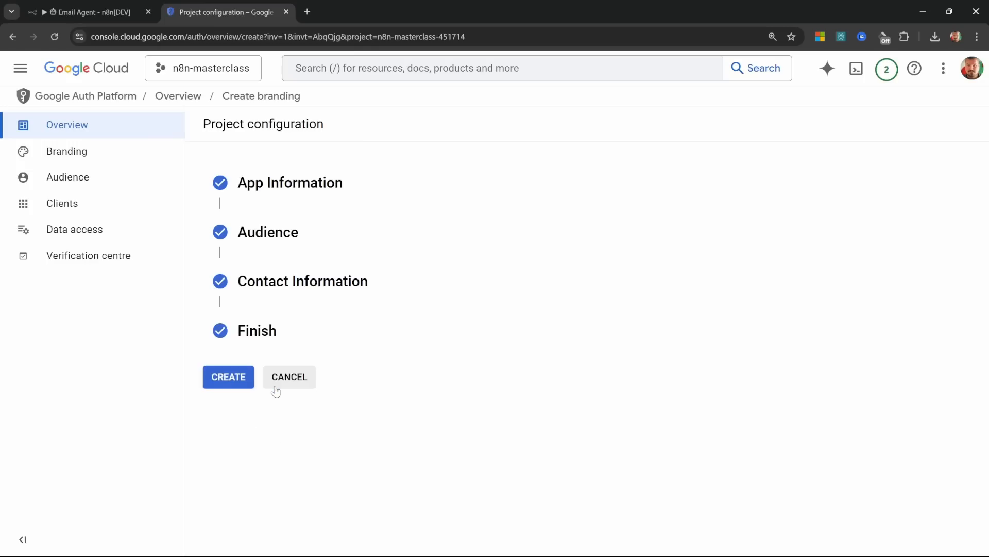
left_click(225, 377)
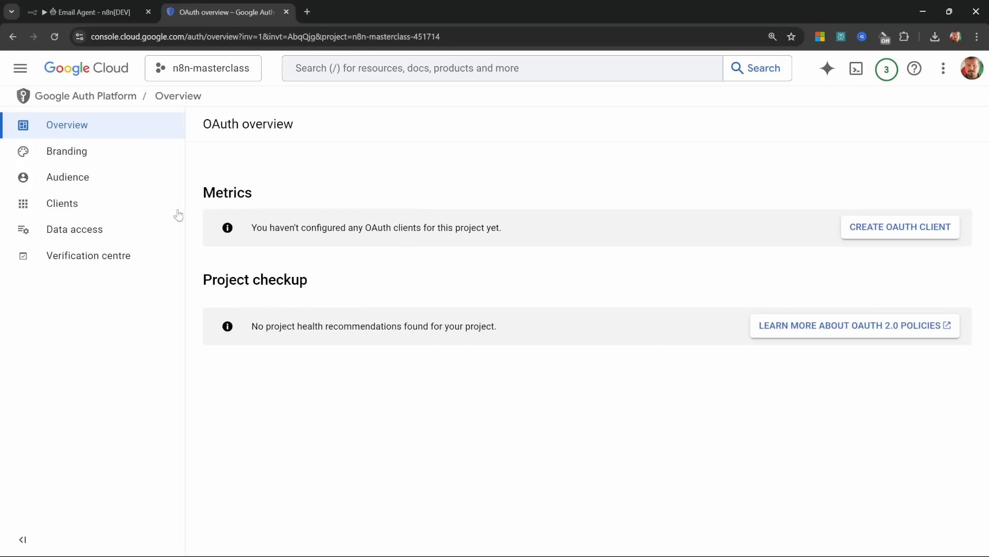
Step: Publish the OAuth app to production from the Audience settings
left_click(71, 180)
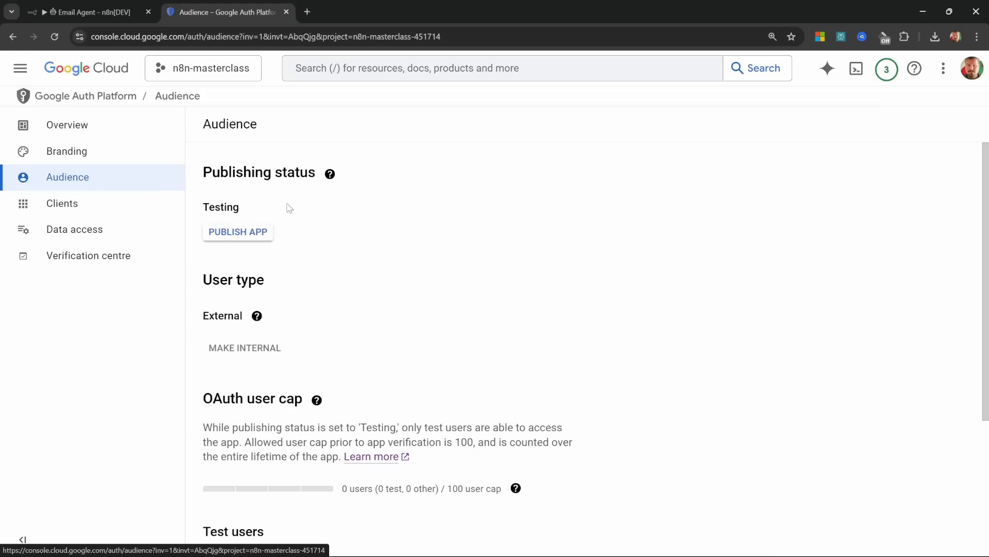
left_click(246, 236)
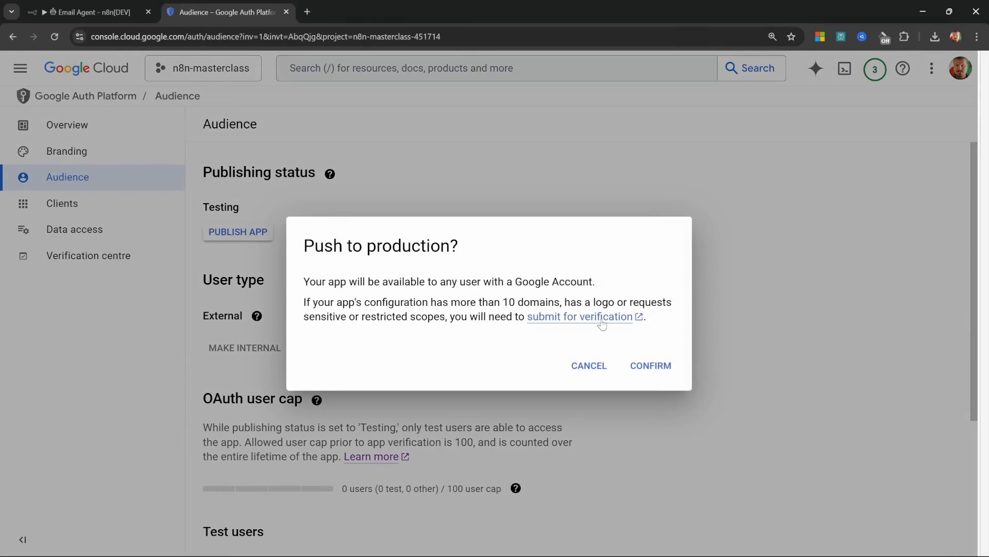
left_click(659, 370)
Step: Start a new OAuth client ID of type Web application named n8n
left_click(20, 70)
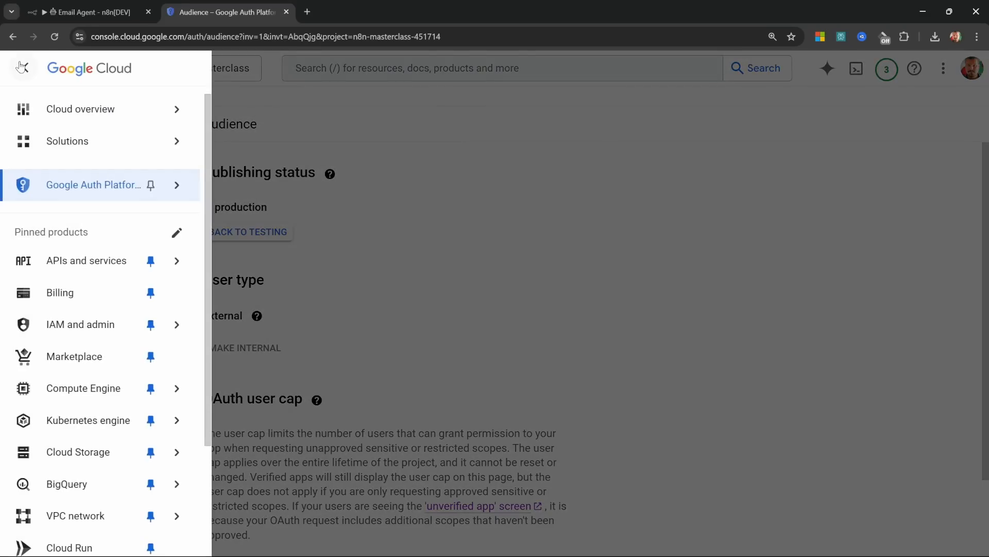
mouse_move(93, 265)
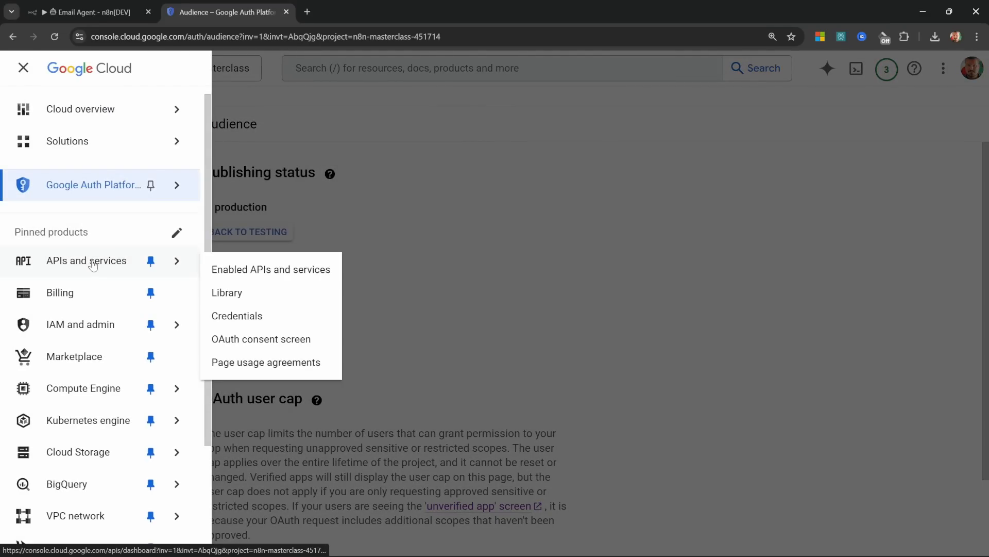
left_click(246, 323)
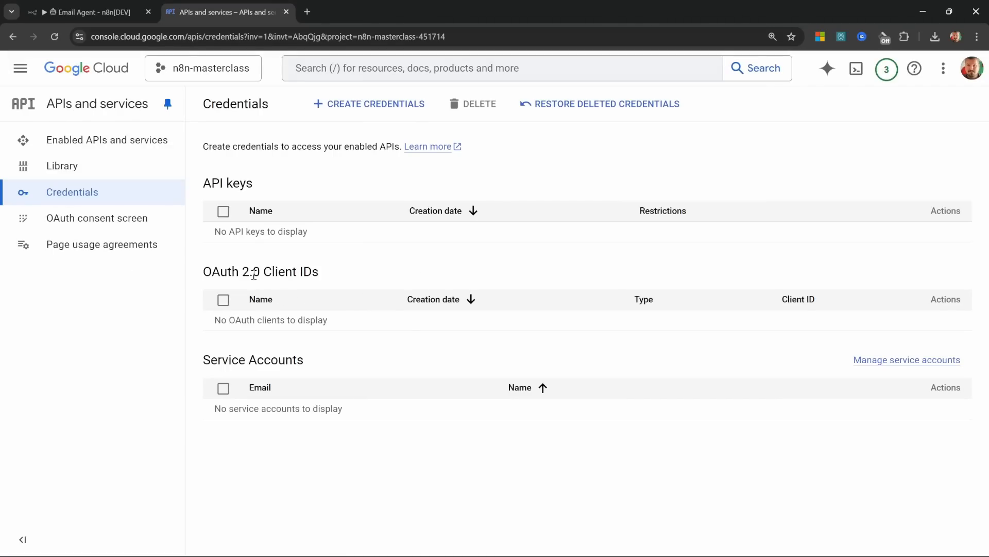
left_click(374, 105)
left_click(360, 178)
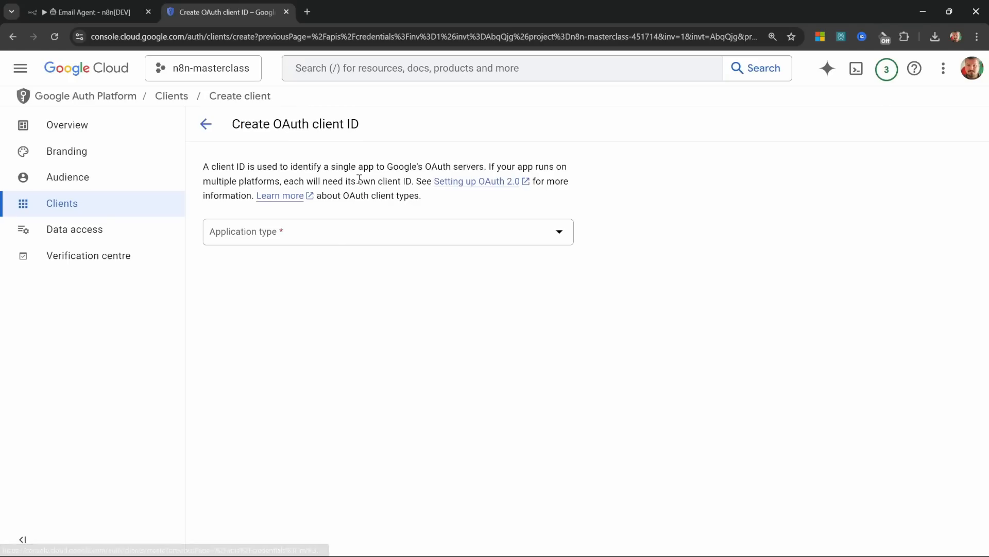
left_click(395, 238)
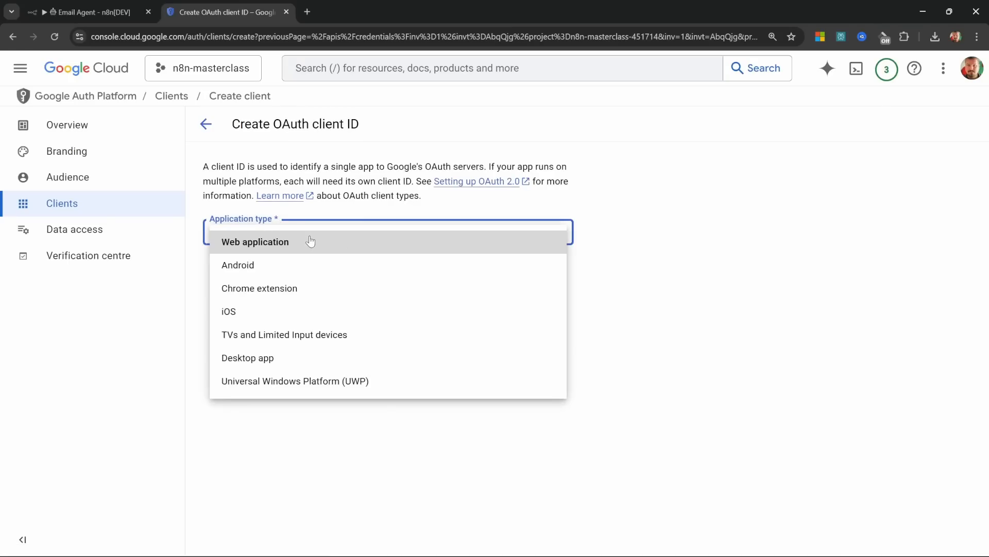
left_click(271, 242)
left_click(286, 272)
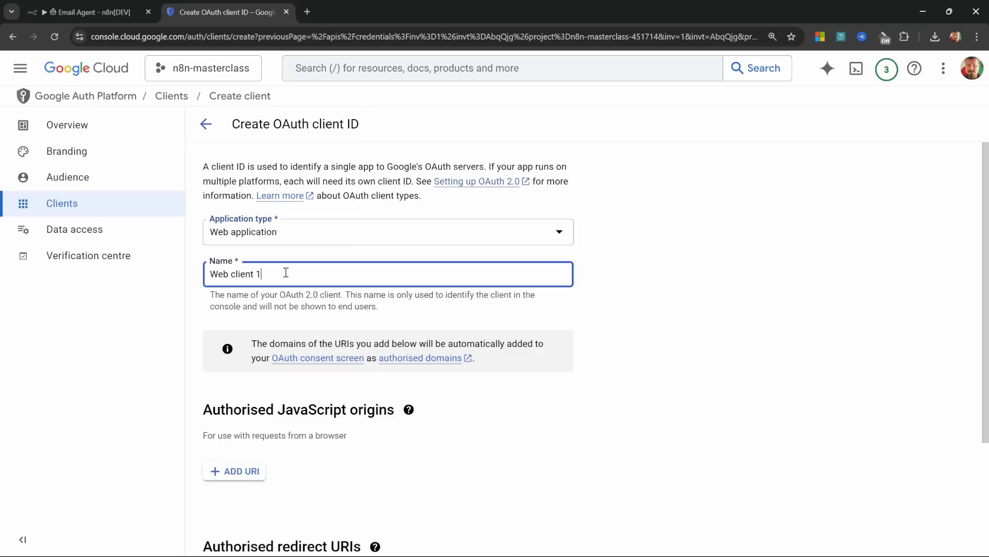
key("ctrl+a")
type("n8n")
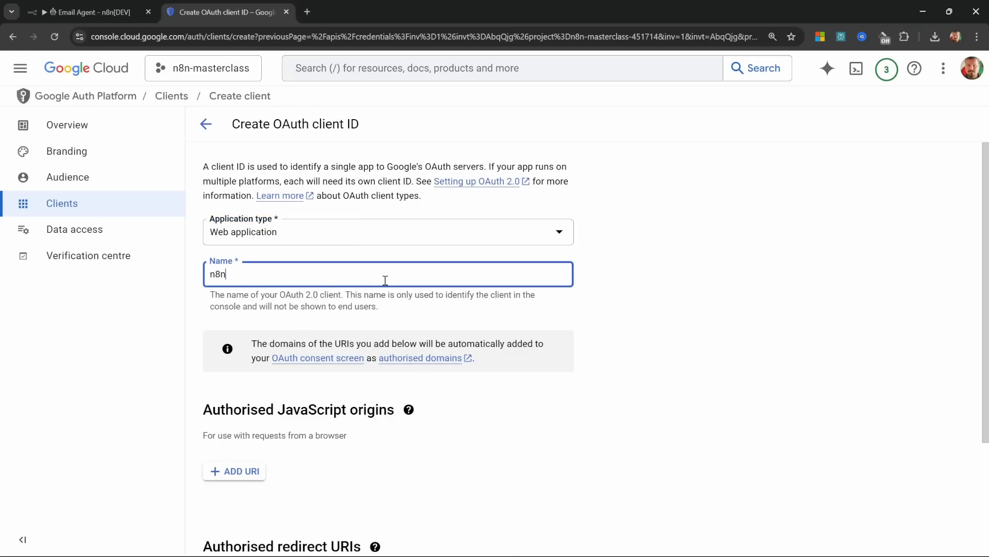
Step: Add n8n's OAuth callback URL as an authorised redirect URI and create the client
scroll(390, 310, "down", 3)
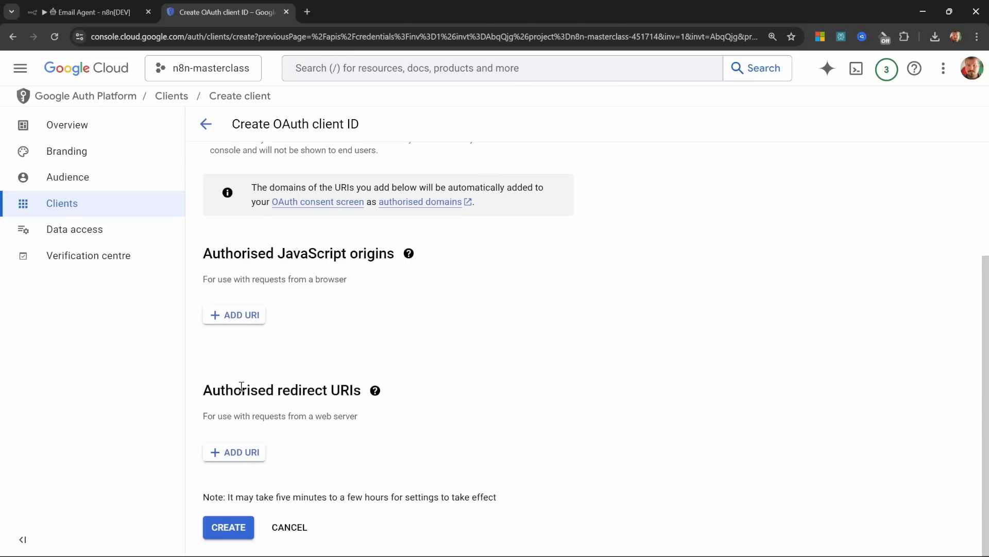
left_click(242, 446)
left_click(77, 12)
scroll(345, 237, "up", 3)
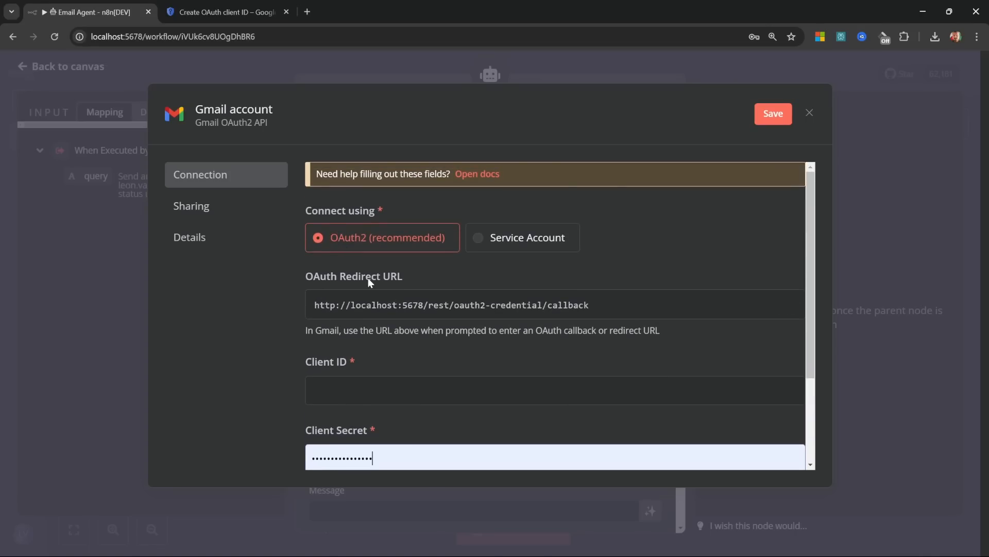
left_click(422, 309)
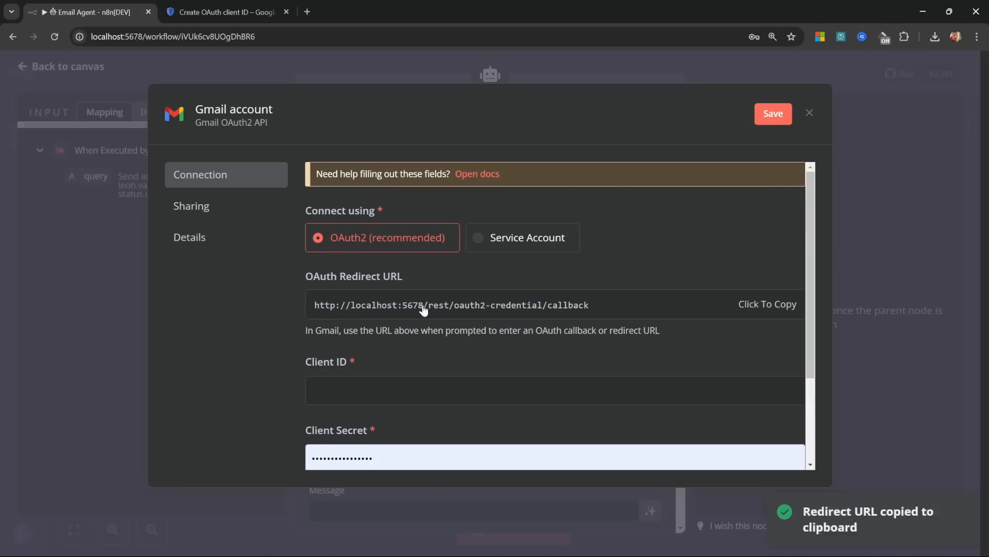
key("ctrl+Tab")
key("ctrl+v")
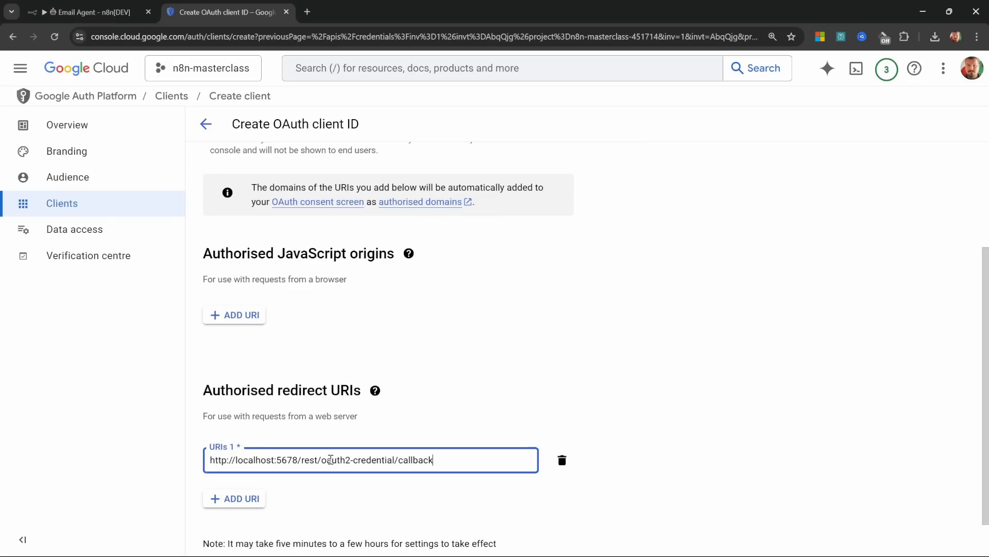
scroll(289, 484, "down", 1)
left_click(227, 531)
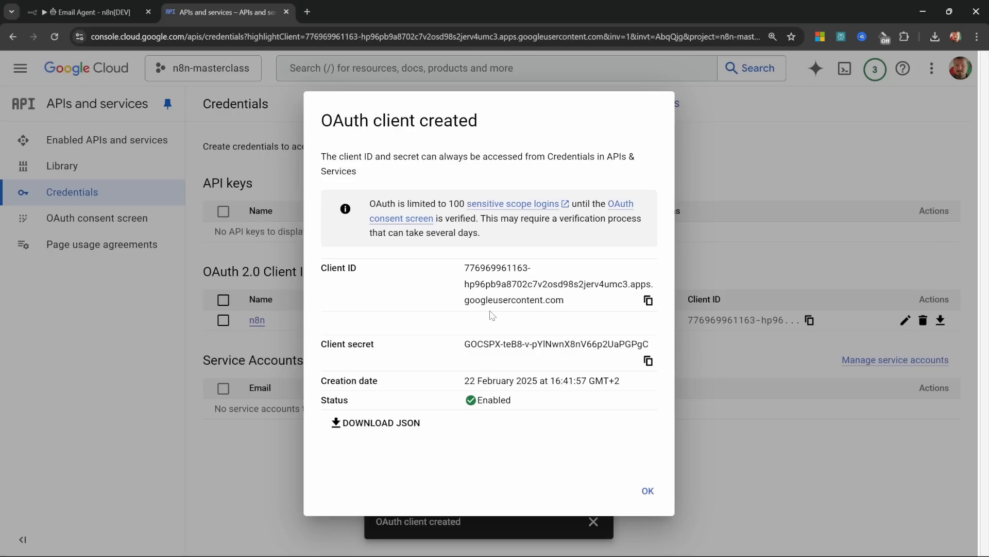
Step: Copy the new client ID and client secret into n8n's Gmail credential
left_click(648, 302)
key("ctrl+shift+Tab")
left_click(436, 274)
key("ctrl+v")
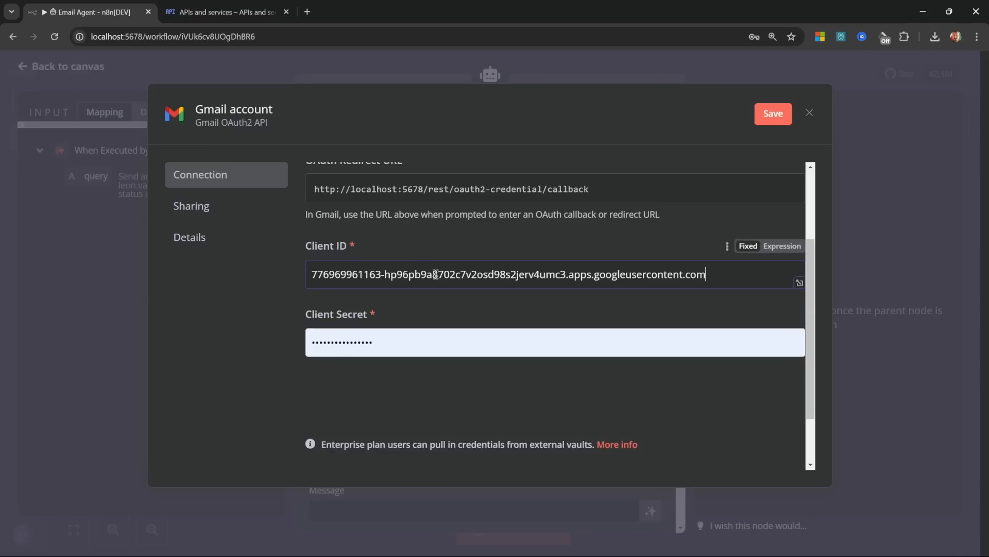
key("ctrl+Tab")
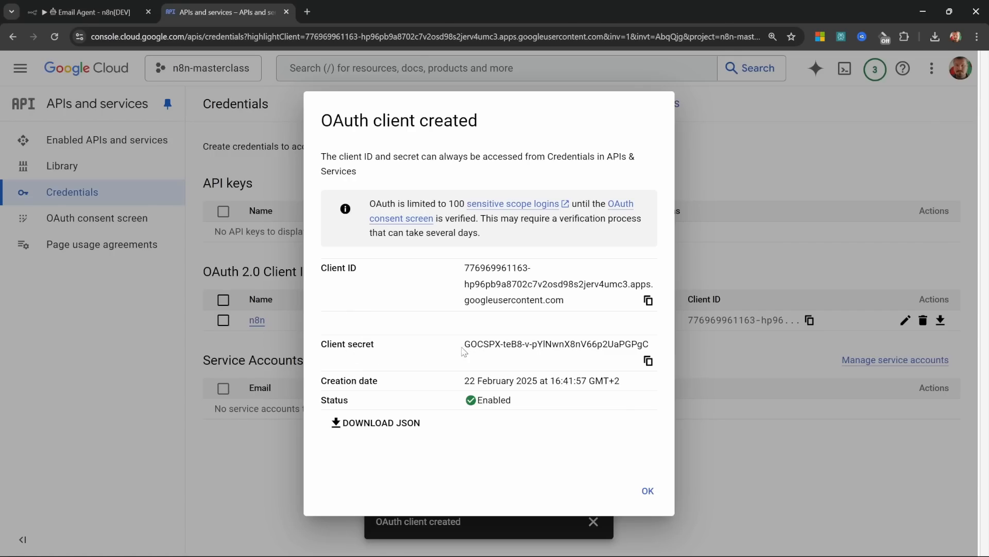
left_click_drag(464, 350, 598, 346)
key("ctrl+shift+Tab")
left_click(439, 352)
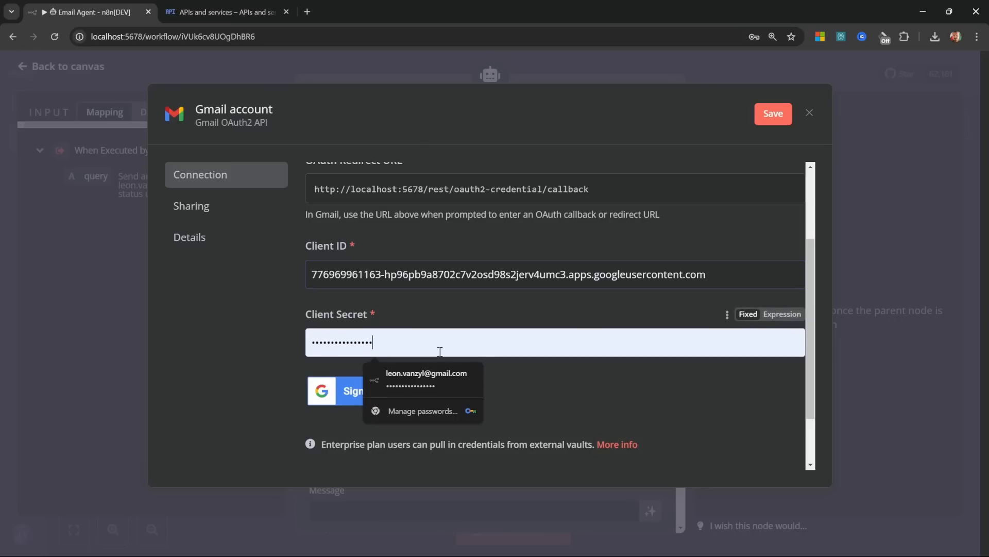
key("ctrl+a")
key("ctrl+v")
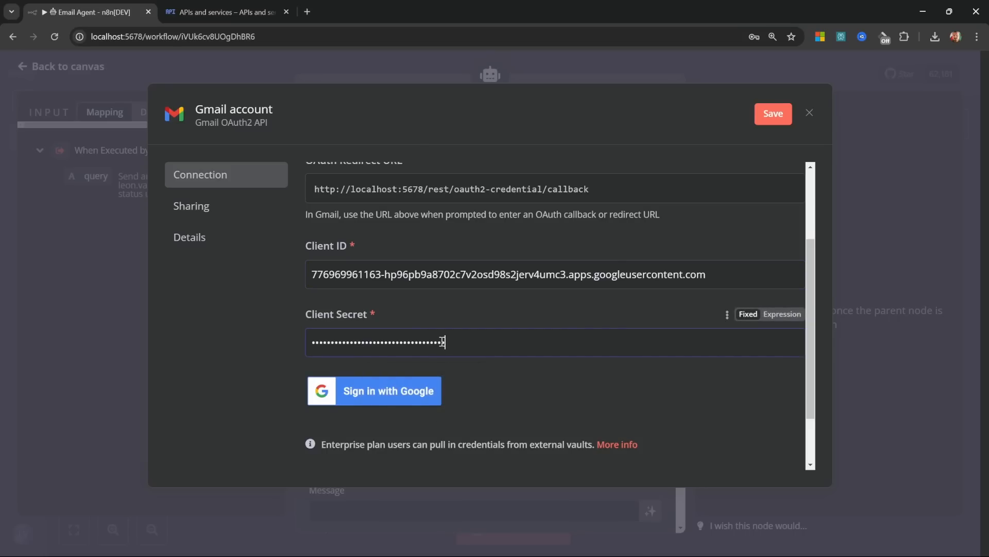
Step: Sign in with Google, allow the unverified app, grant all Gmail permissions and close the credential
left_click(406, 399)
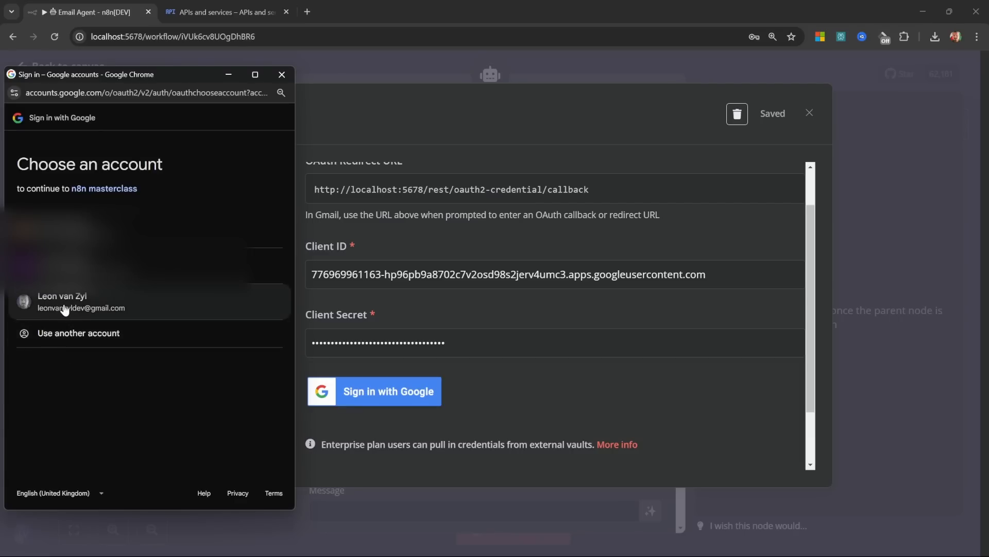
left_click(63, 305)
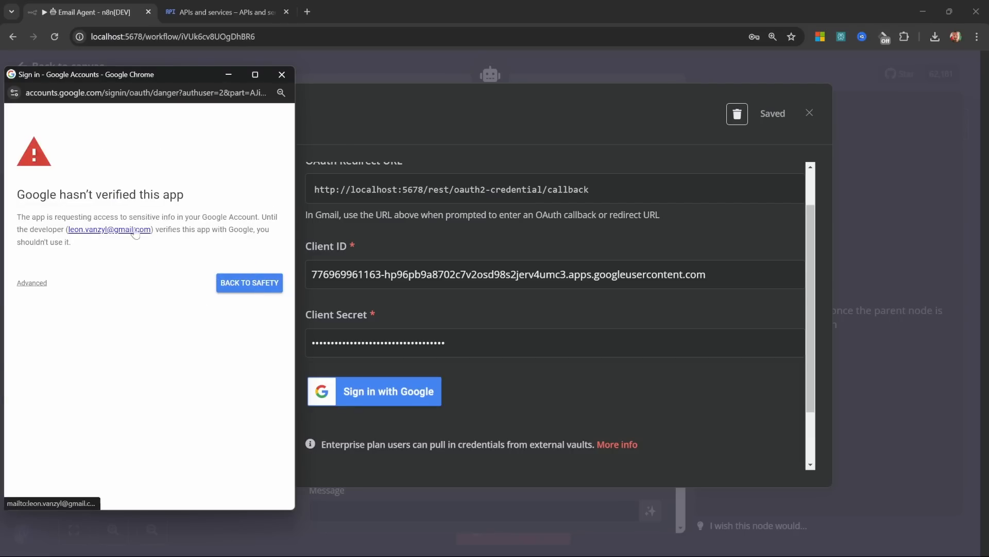
left_click(34, 283)
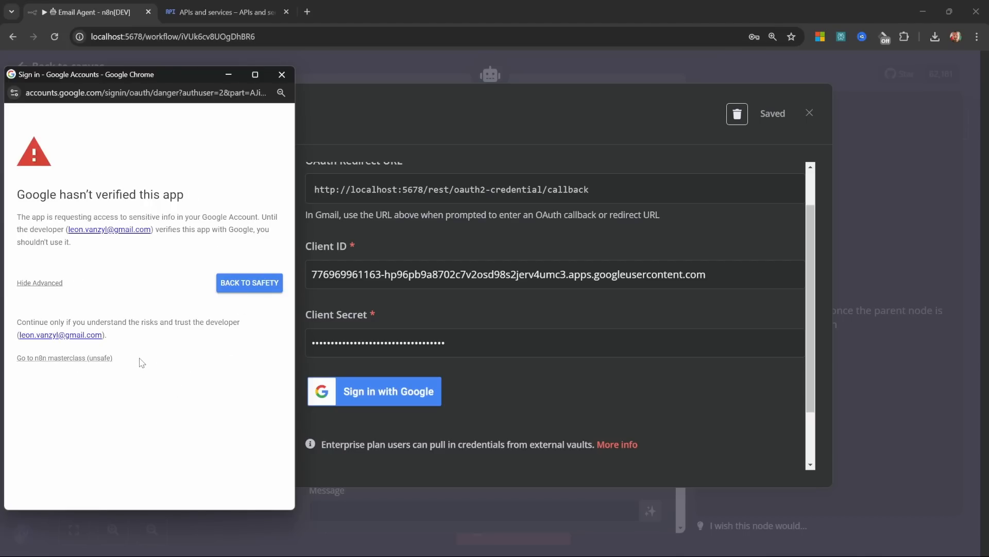
left_click(96, 360)
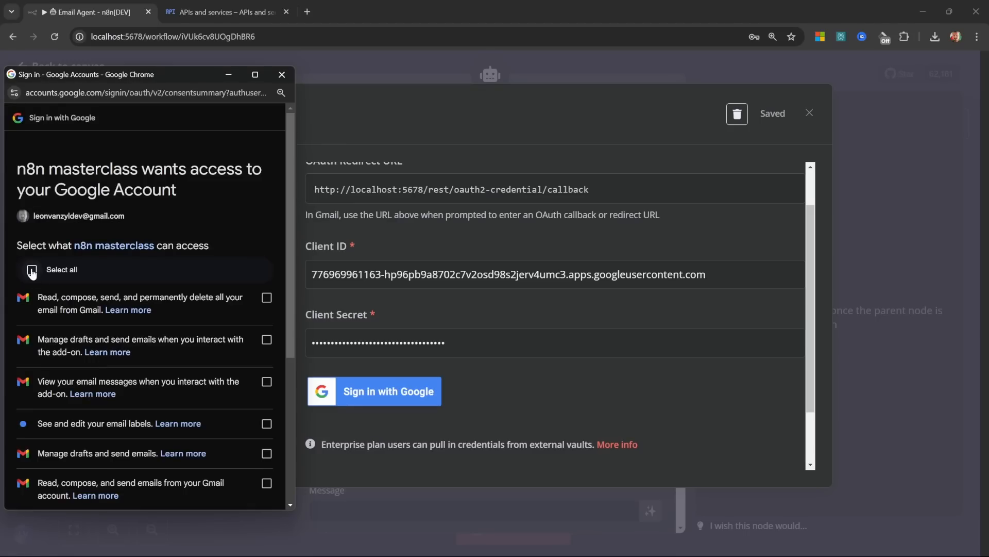
left_click(33, 271)
scroll(185, 298, "down", 5)
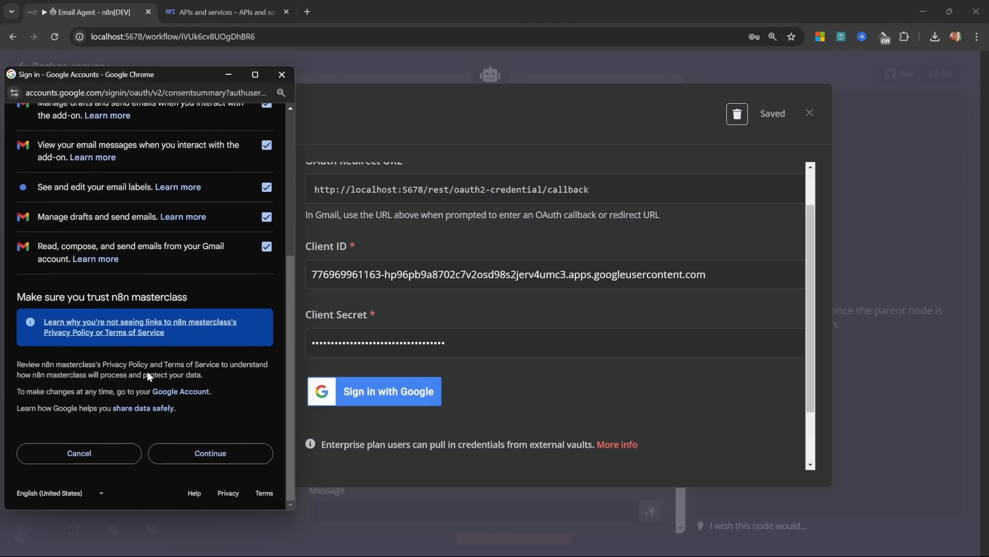
left_click(220, 458)
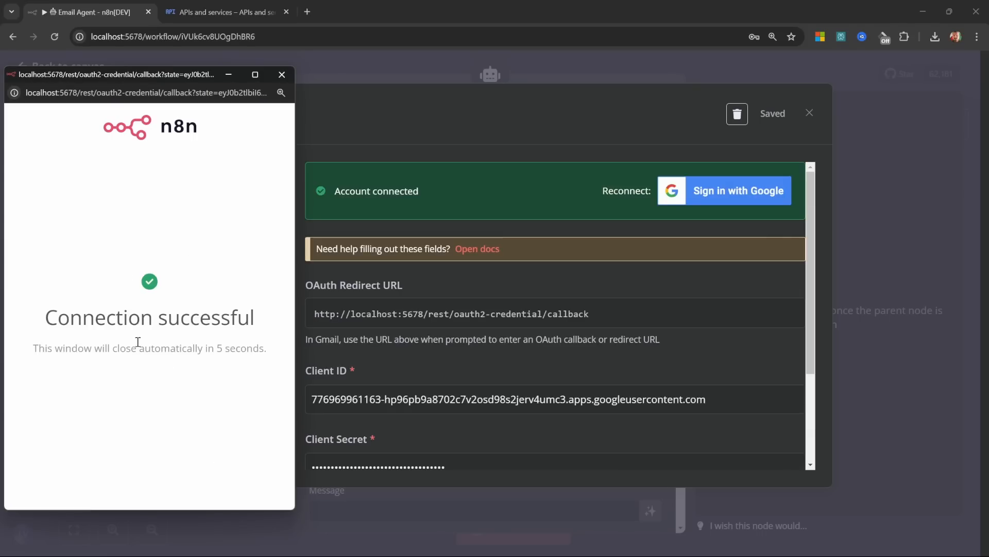
left_click(282, 75)
left_click(809, 113)
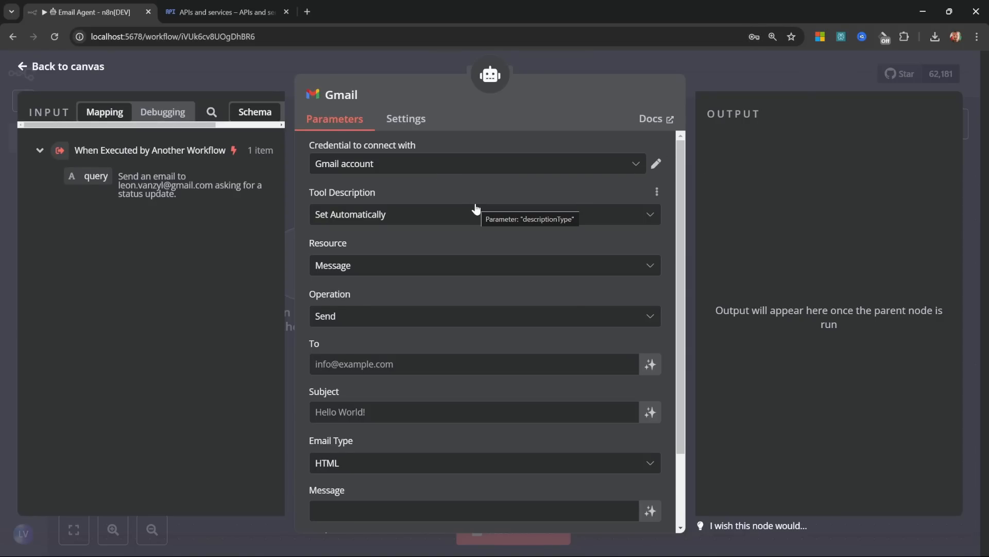
Step: Rename the Gmail tool node to Send
left_click(366, 95)
type("Send")
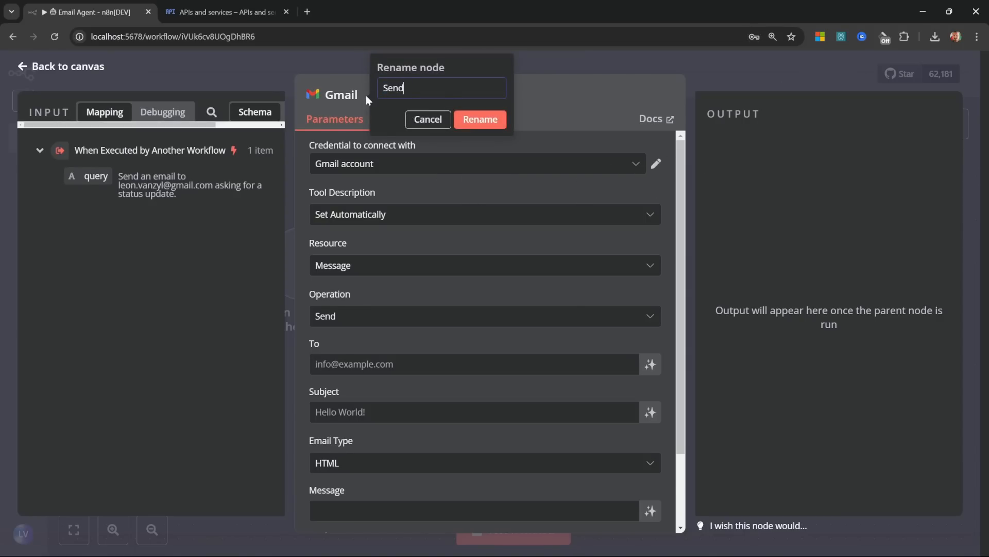
key("Return")
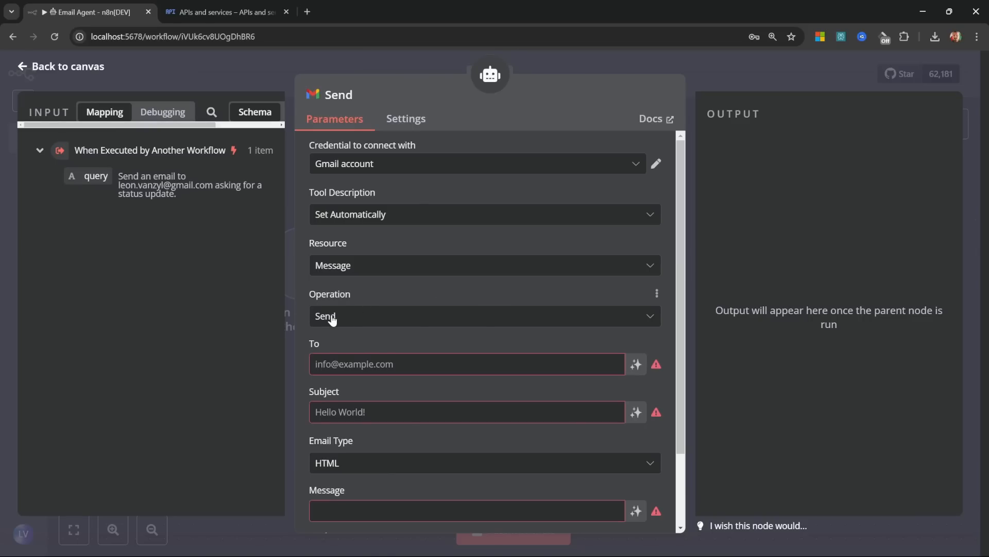
Step: Review the incoming query text in the input to see the recipient and request
scroll(342, 316, "down", 1)
left_click(400, 307)
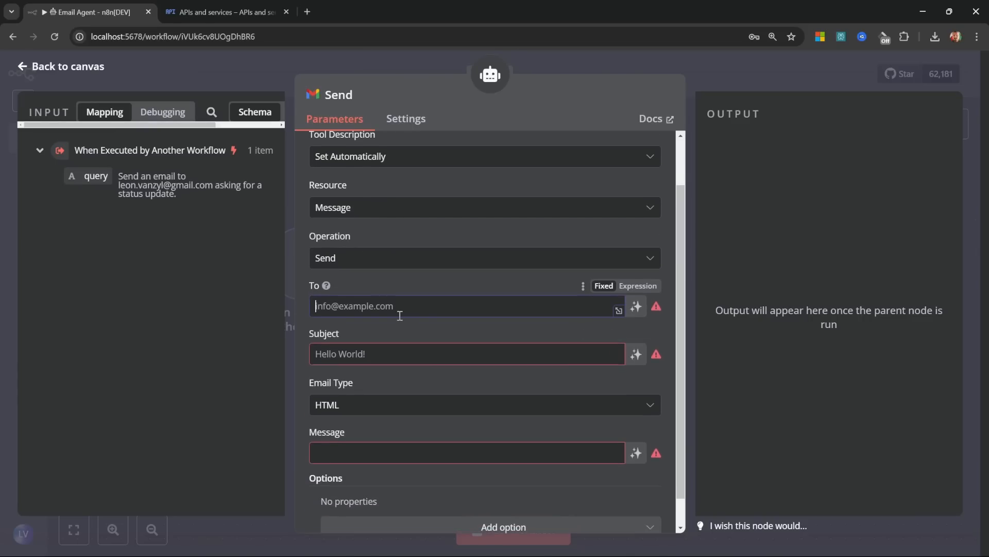
left_click(416, 356)
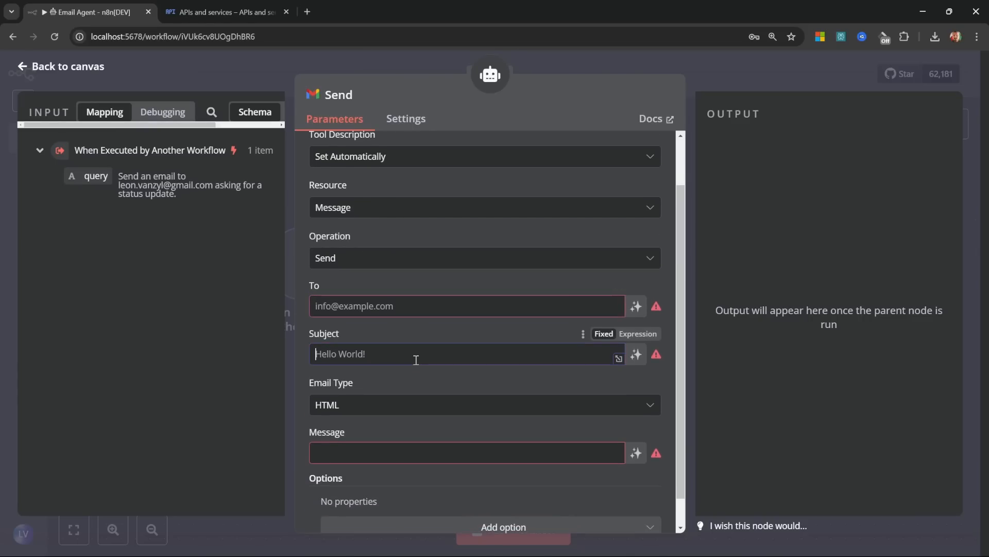
left_click(417, 309)
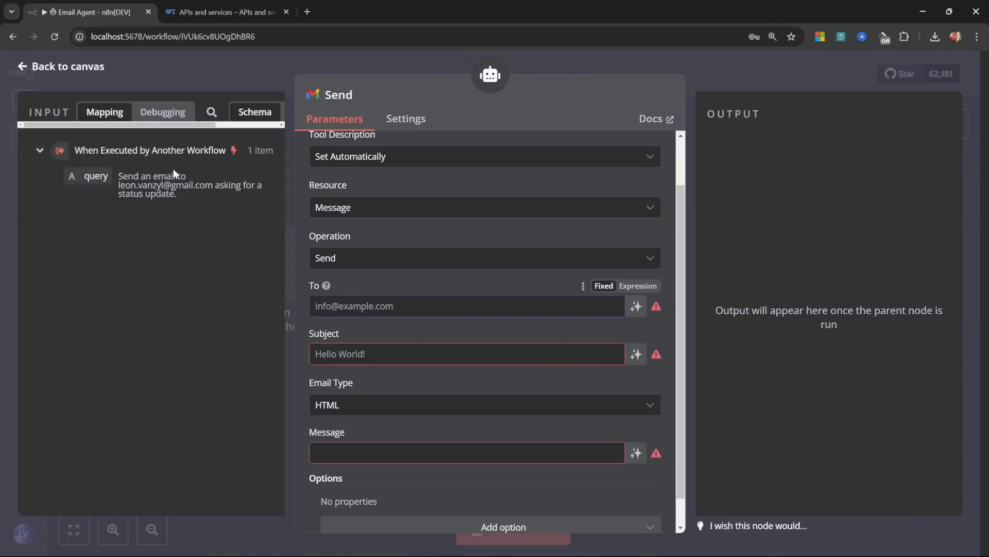
left_click_drag(120, 176, 190, 195)
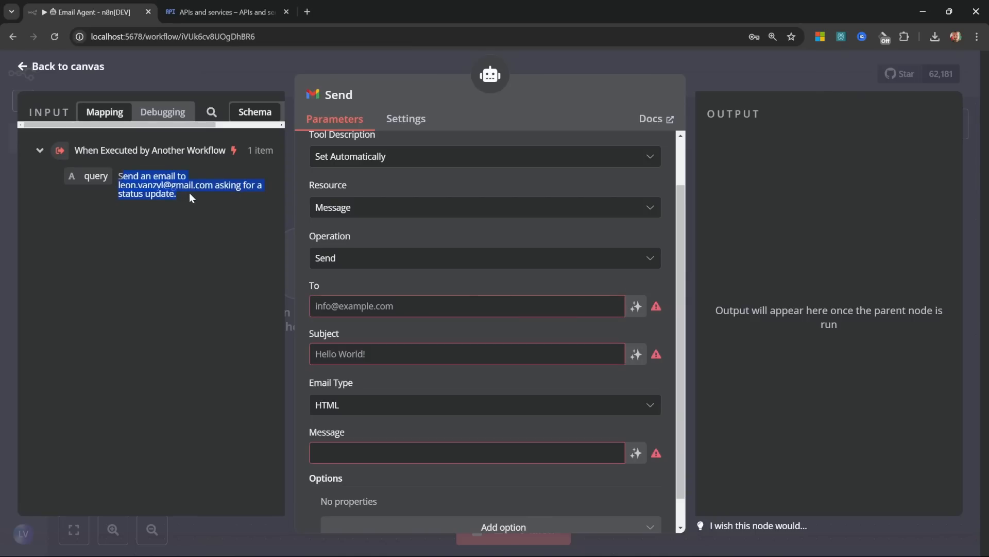
left_click(190, 193)
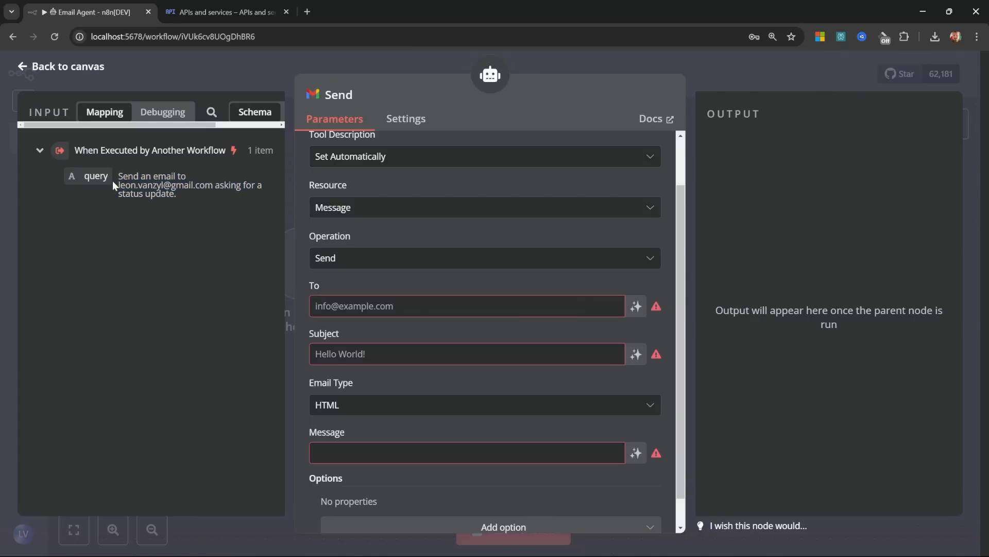
left_click_drag(118, 184, 214, 184)
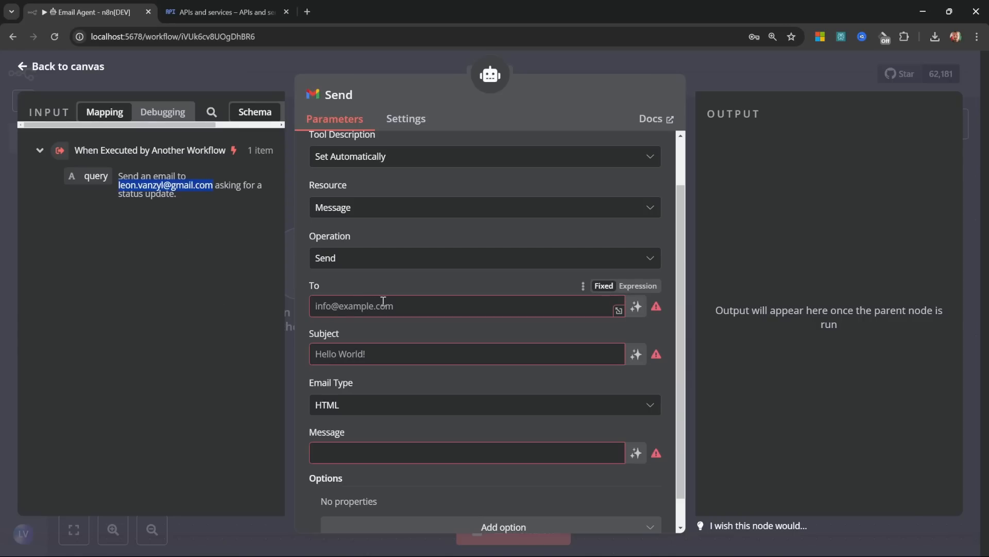
left_click(262, 304)
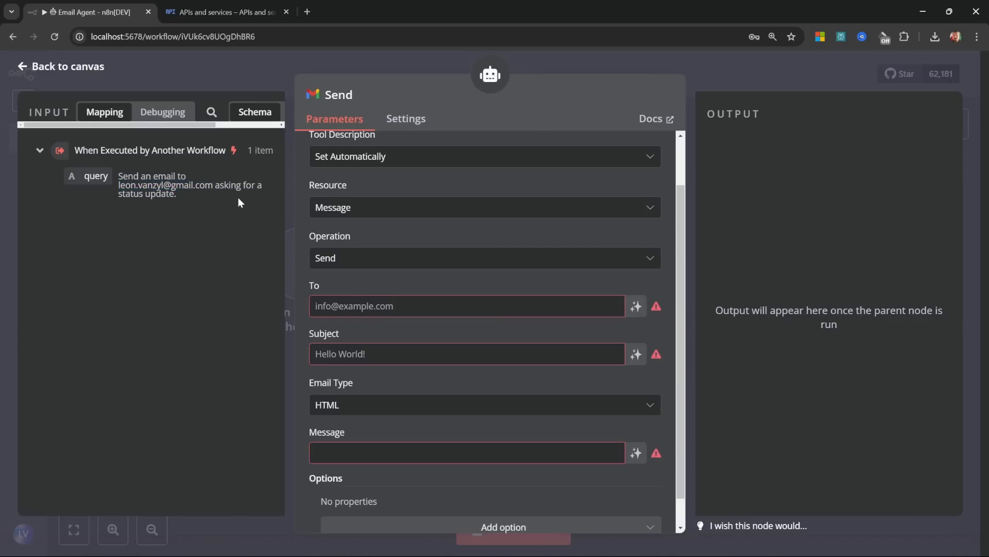
left_click_drag(239, 198, 118, 179)
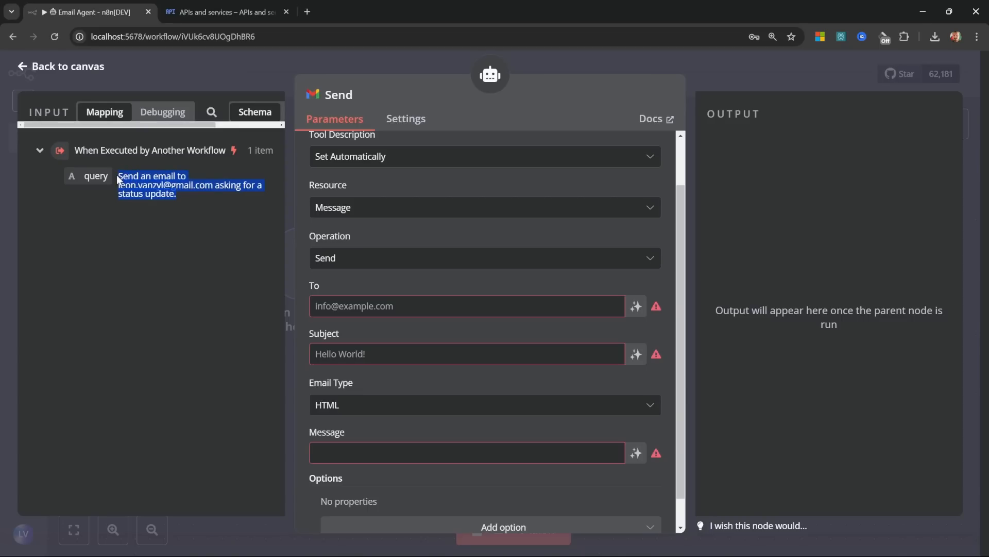
left_click(474, 301)
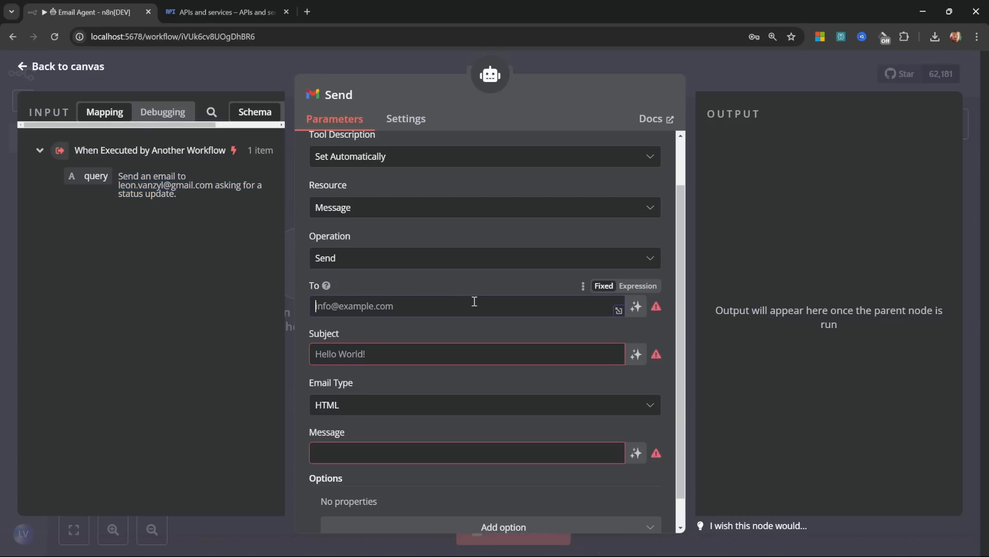
Step: Let the model define the To, Subject and Message fields of the Send node
left_click(641, 308)
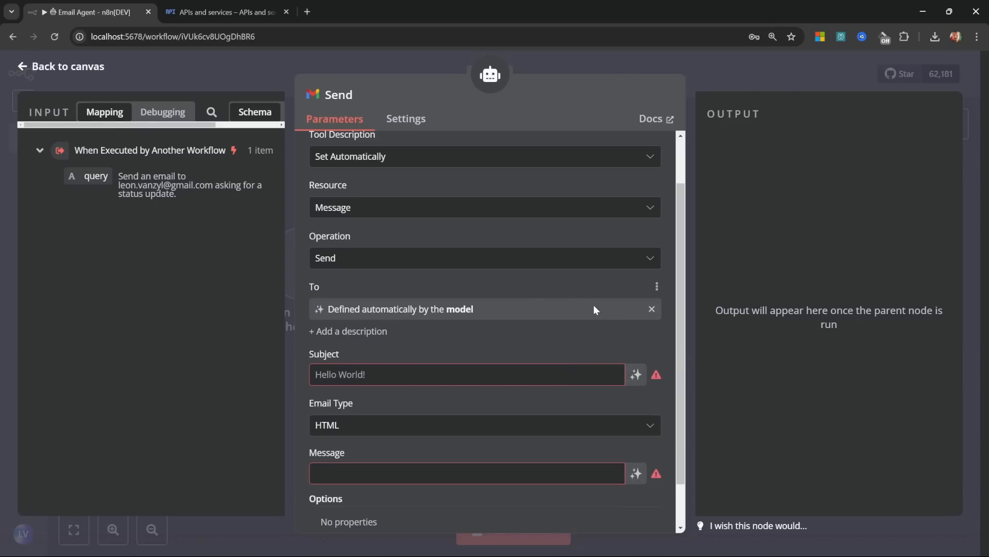
left_click(637, 374)
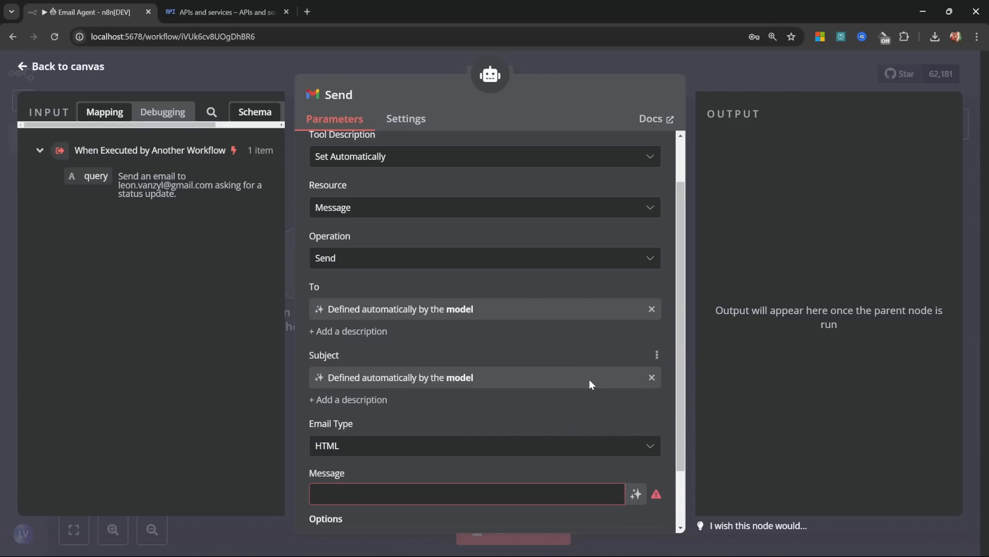
scroll(589, 379, "down", 1)
left_click(636, 421)
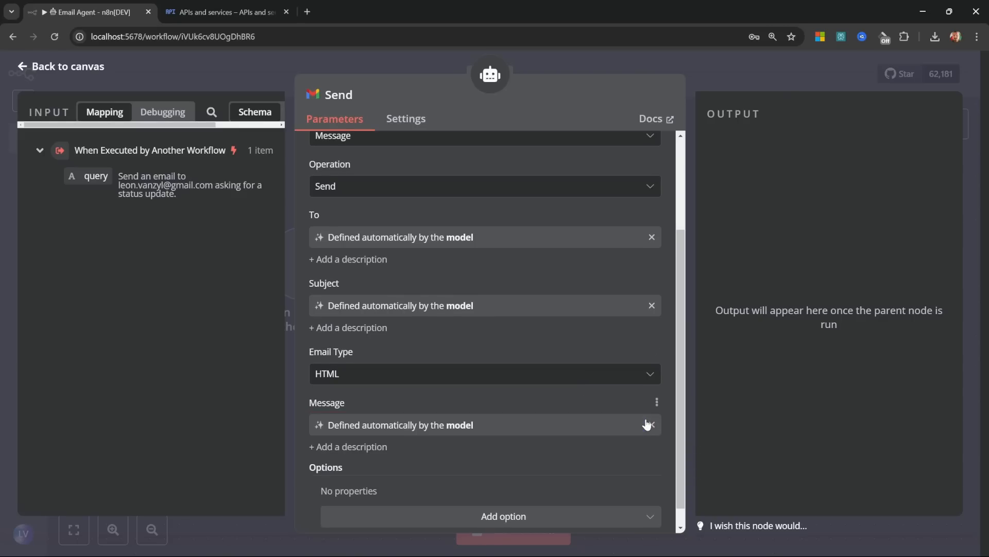
scroll(519, 504, "down", 1)
Step: Add the Append n8n Attribution option switched off and return to the canvas
left_click(519, 502)
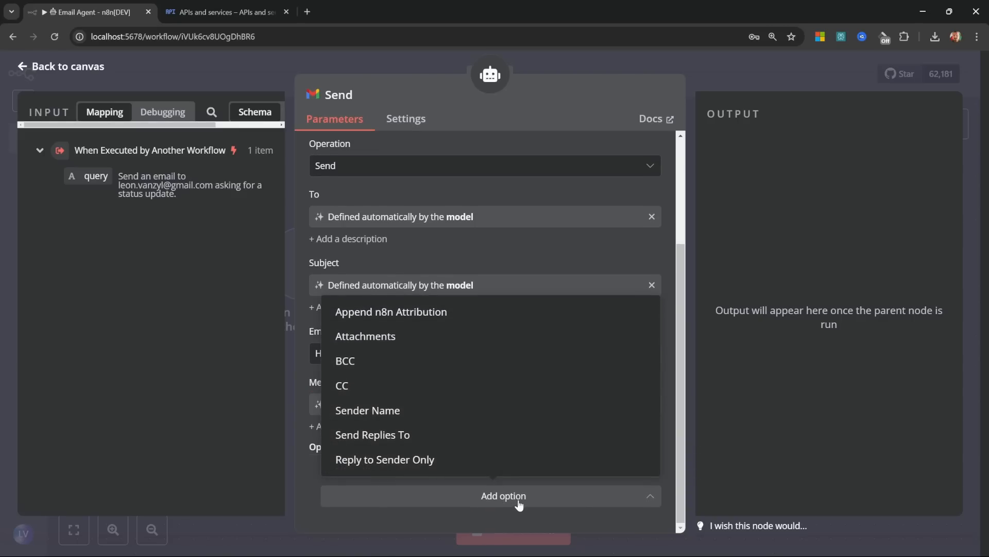
left_click(403, 313)
scroll(455, 392, "down", 1)
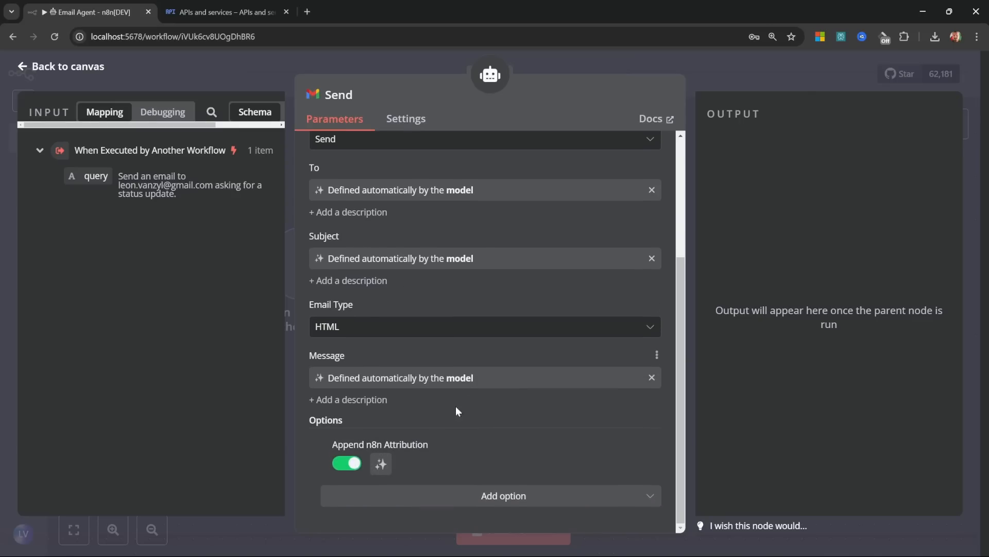
left_click(351, 473)
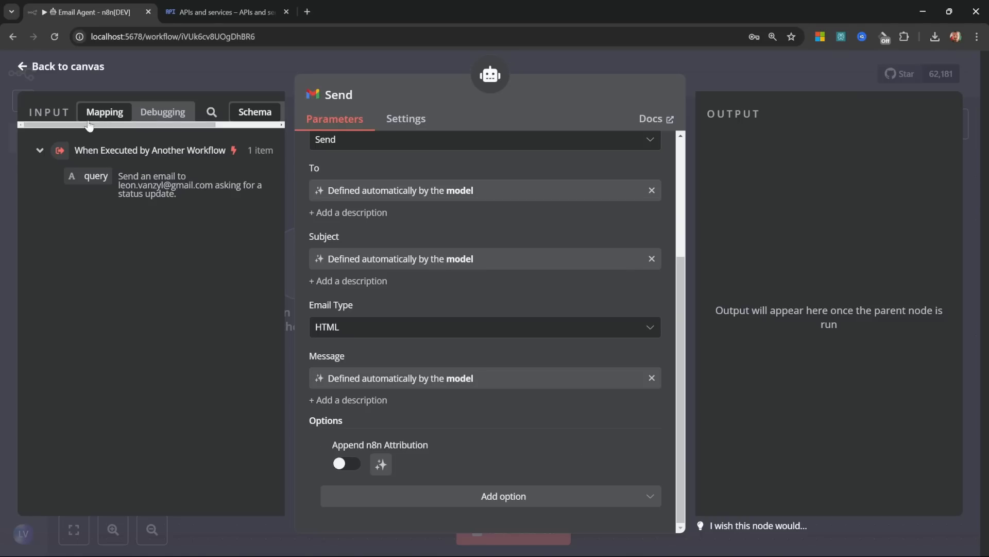
left_click(57, 69)
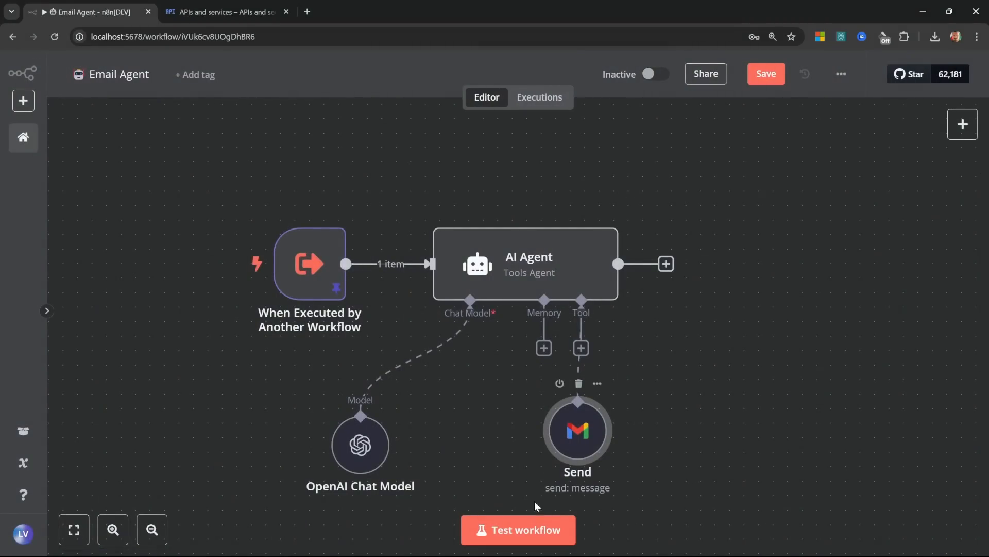
Step: Run the workflow test and check the received Request for Status Update email
left_click(536, 529)
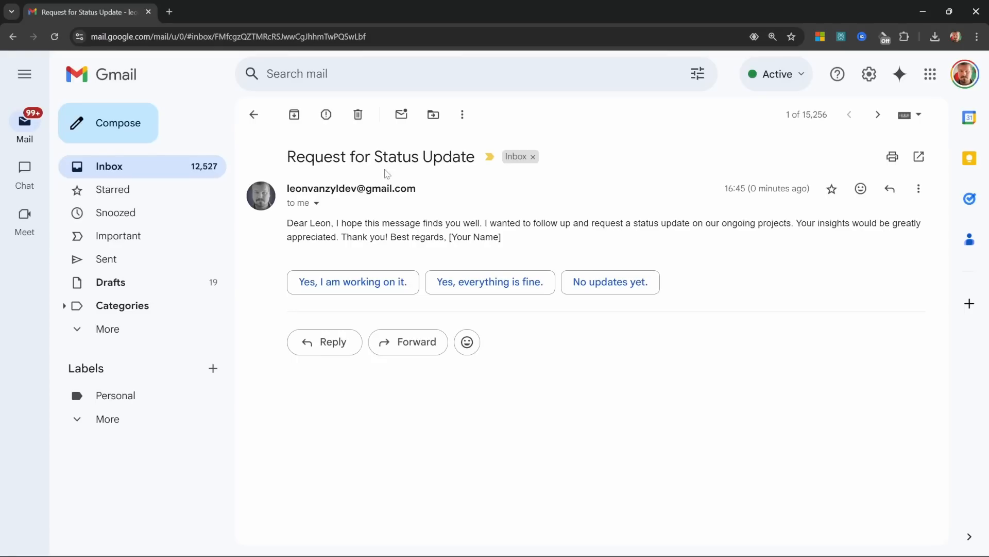
left_click_drag(287, 159, 477, 160)
left_click_drag(502, 237, 288, 231)
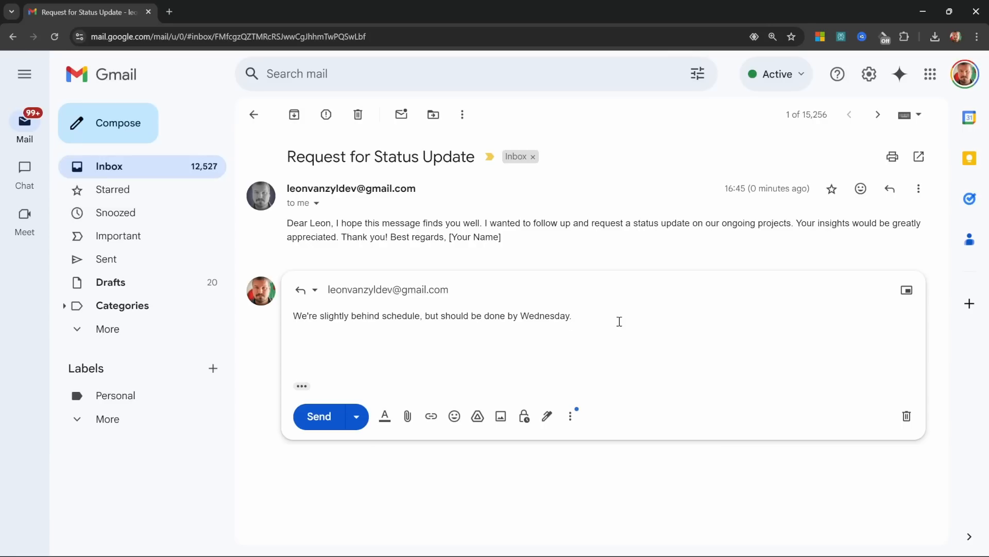
Step: Send the reply saying work will be done by Wednesday and refresh the other inbox
left_click(315, 416)
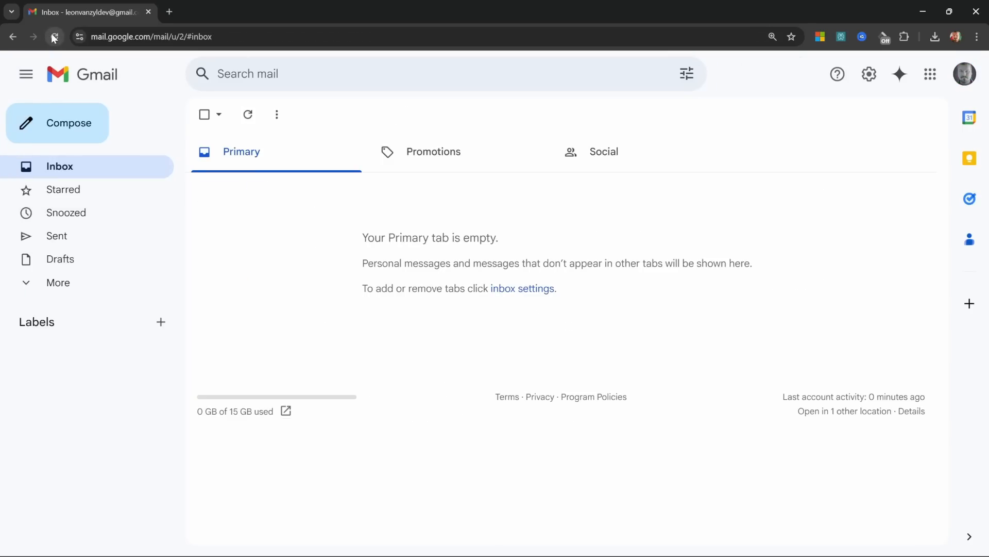
left_click(245, 116)
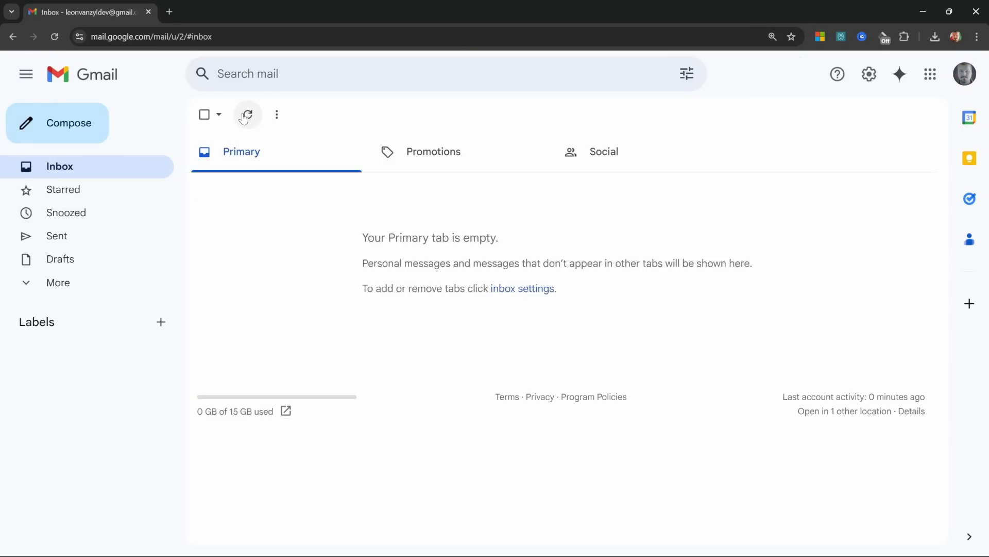
left_click(55, 36)
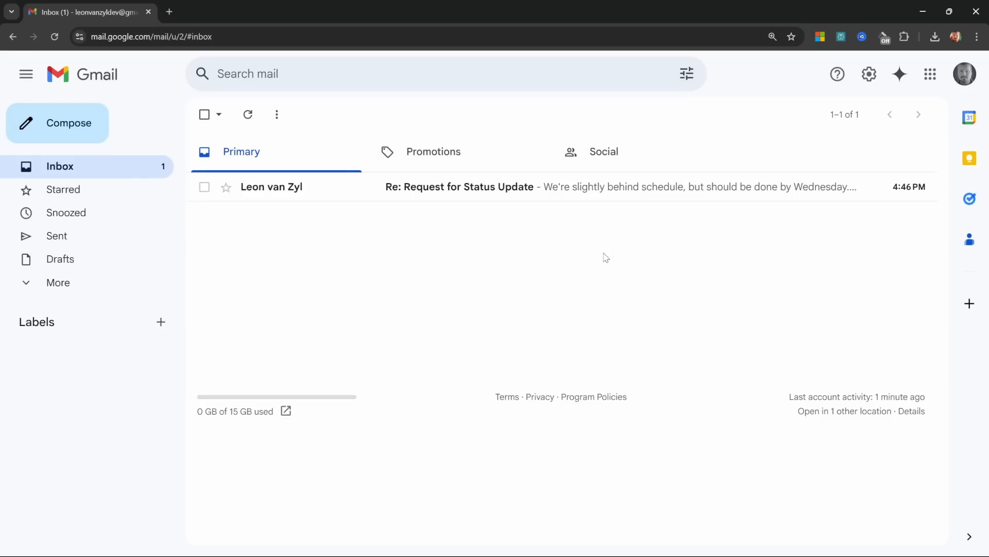
Step: Add a second Gmail Tool to the agent using the Get Many operation
left_click(923, 10)
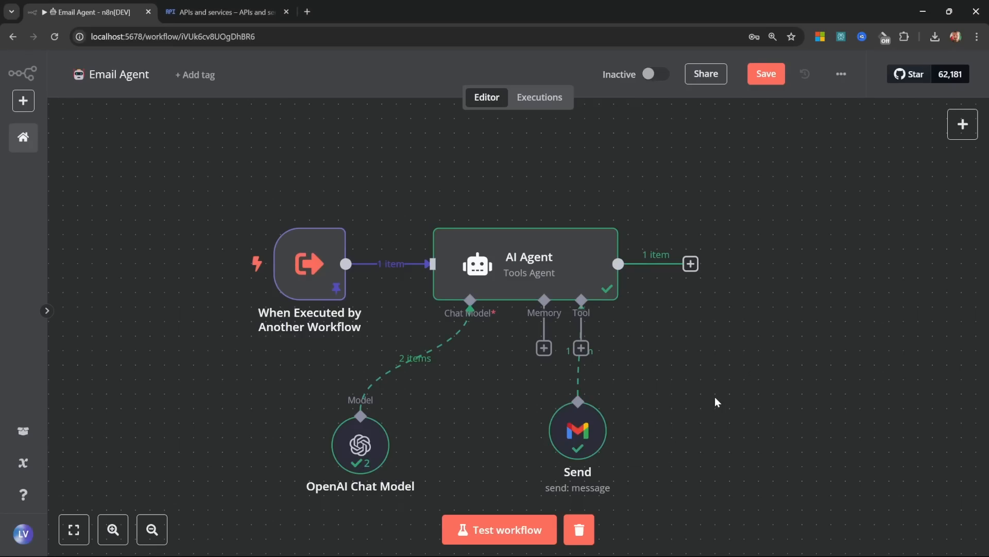
left_click(581, 347)
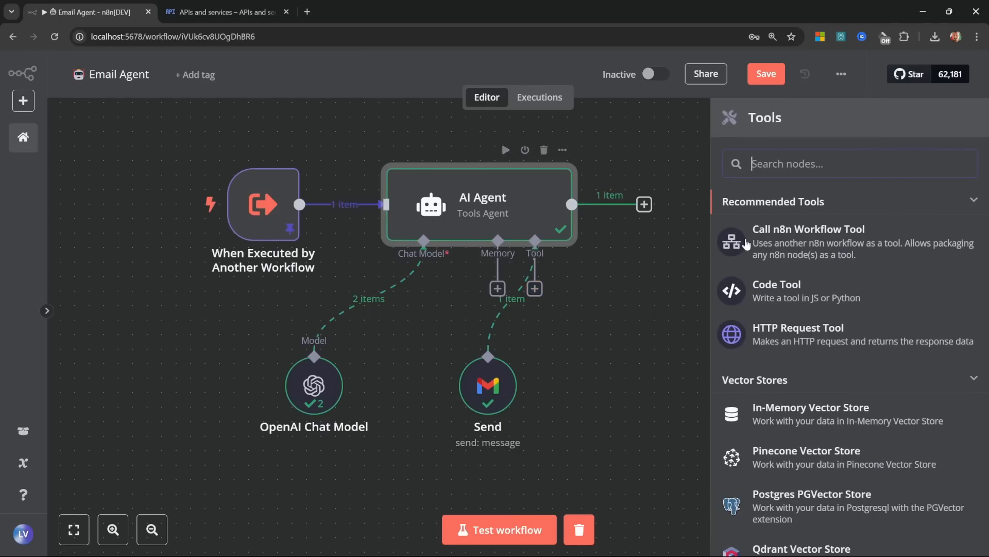
type("gmail")
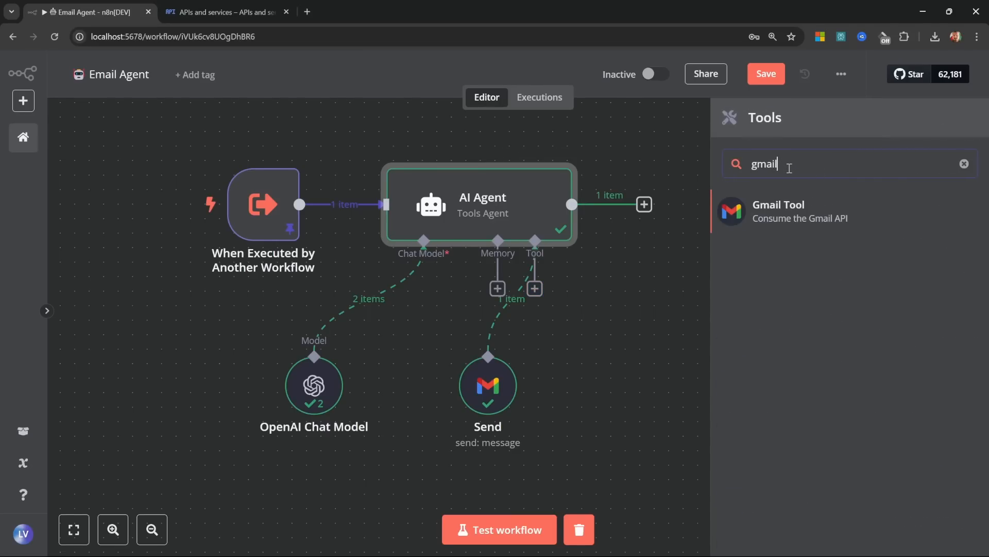
left_click(809, 215)
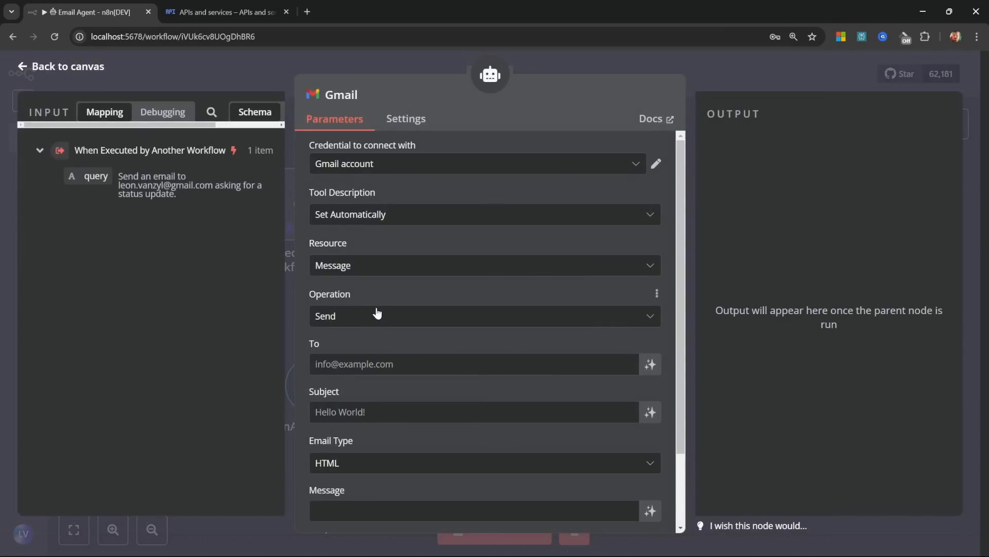
left_click(375, 314)
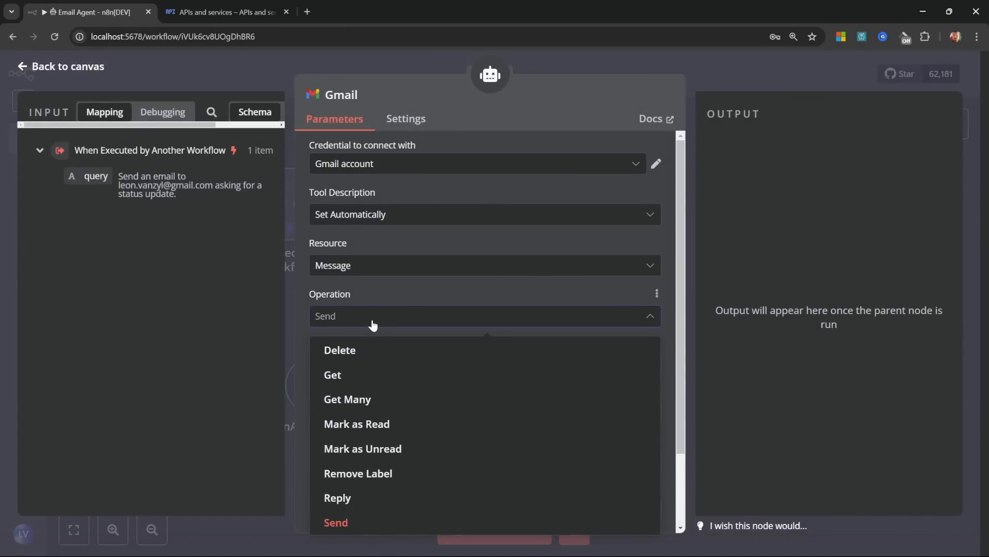
left_click(362, 406)
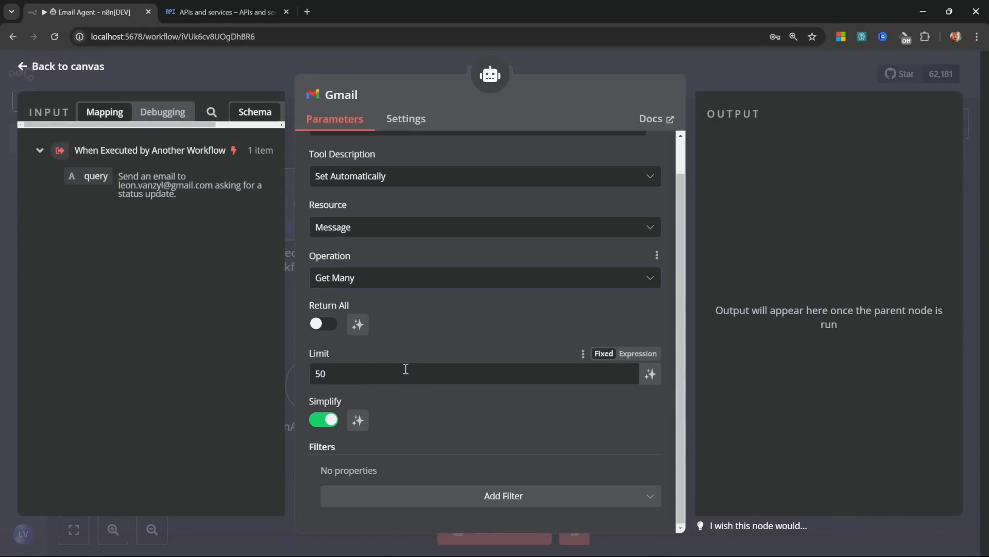
Step: Set the Limit to 5 and add a Read Status filter for unread emails only
left_click(369, 370)
key("BackSpace")
key("BackSpace")
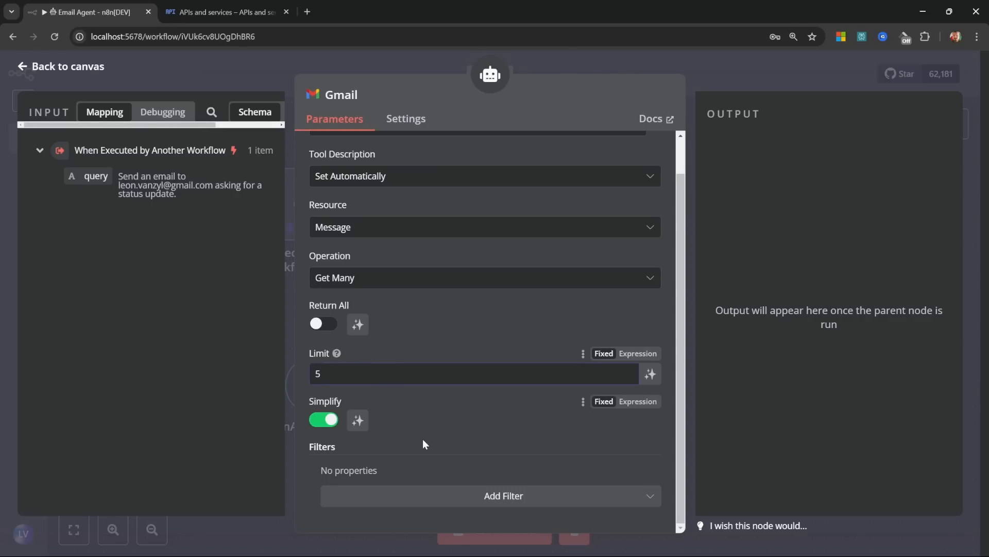
left_click(472, 498)
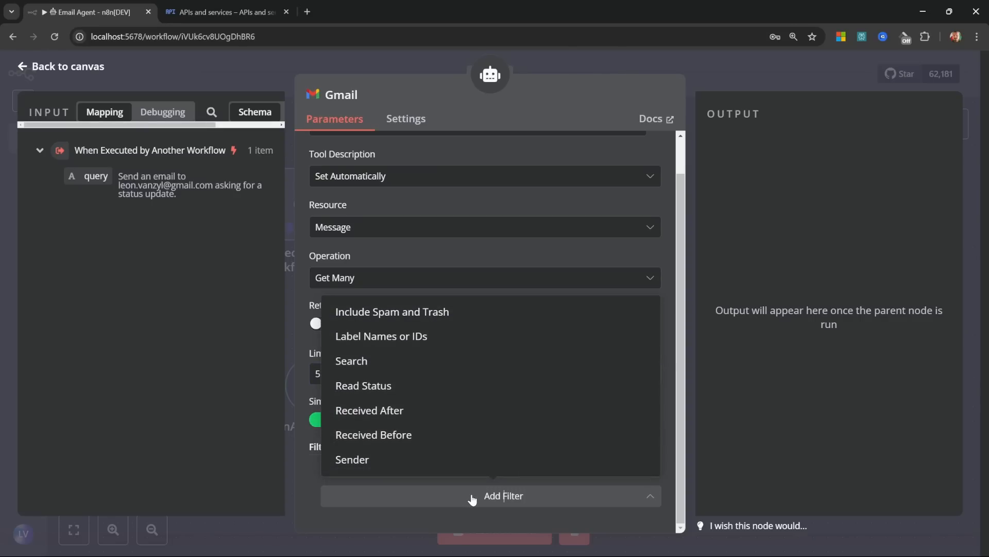
left_click(377, 393)
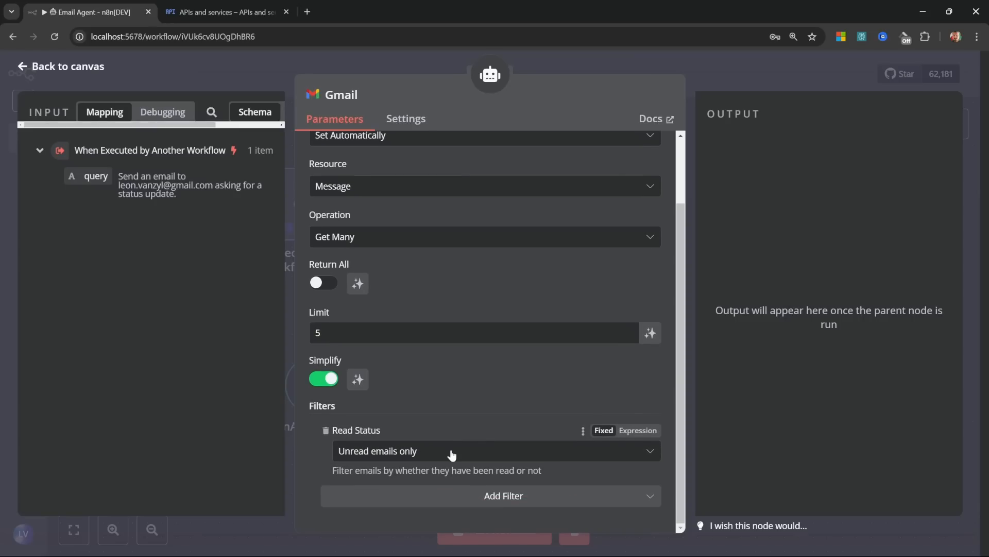
scroll(477, 483, "down", 1)
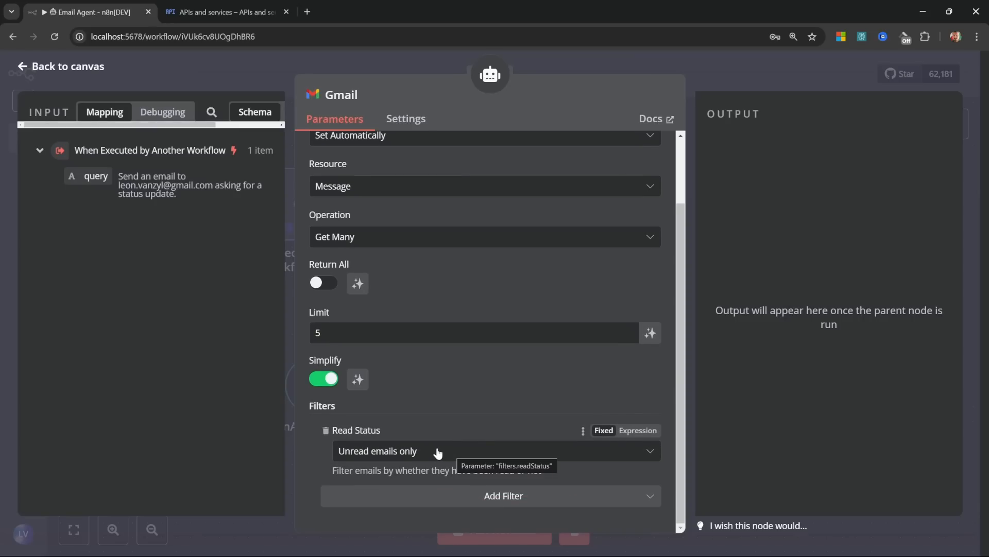
scroll(438, 452, "up", 2)
Step: Rename the Gmail tool node to Unread
left_click(341, 94)
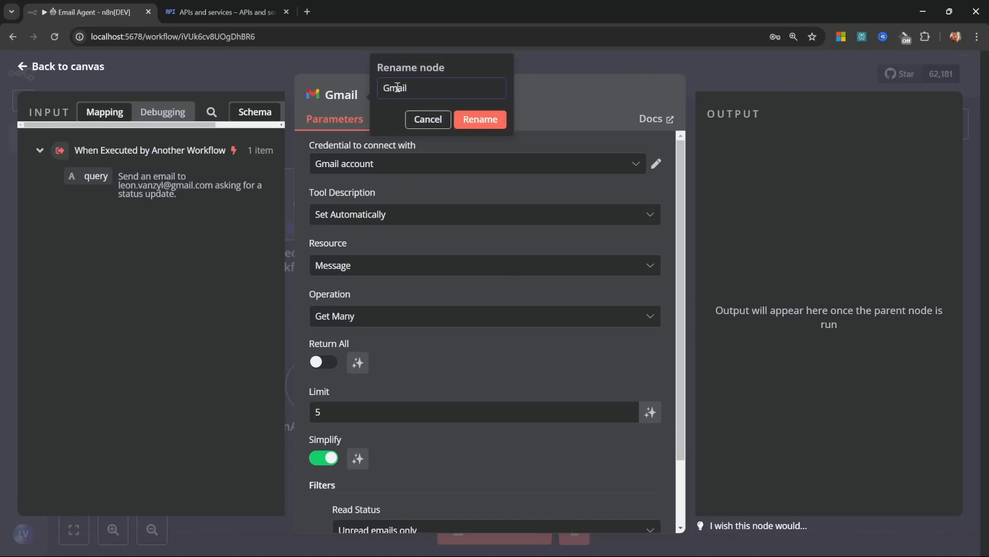
double_click(397, 88)
type("Unread")
left_click(488, 119)
Step: Change the trigger's pinned query to 'What are my current unread emails?' and run a test
left_click(72, 64)
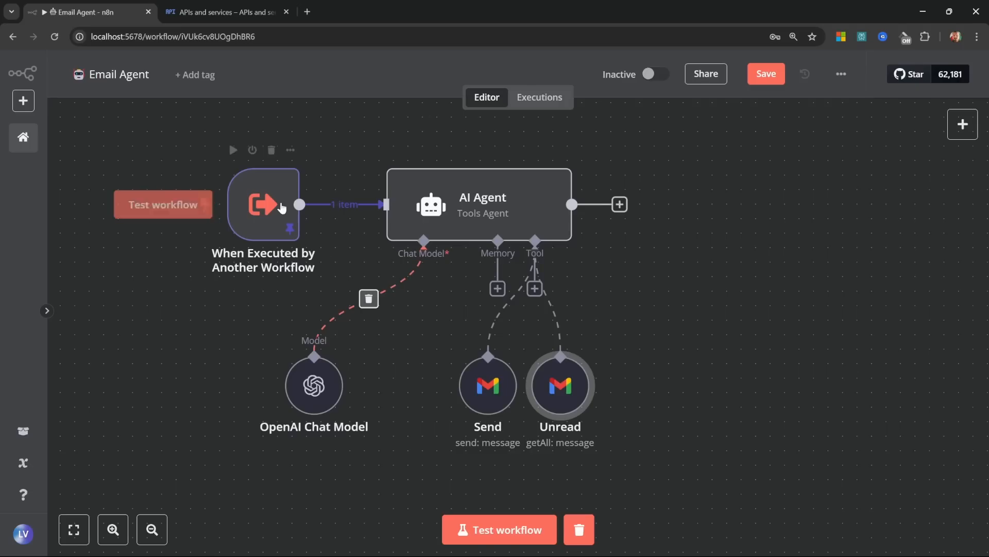
double_click(276, 196)
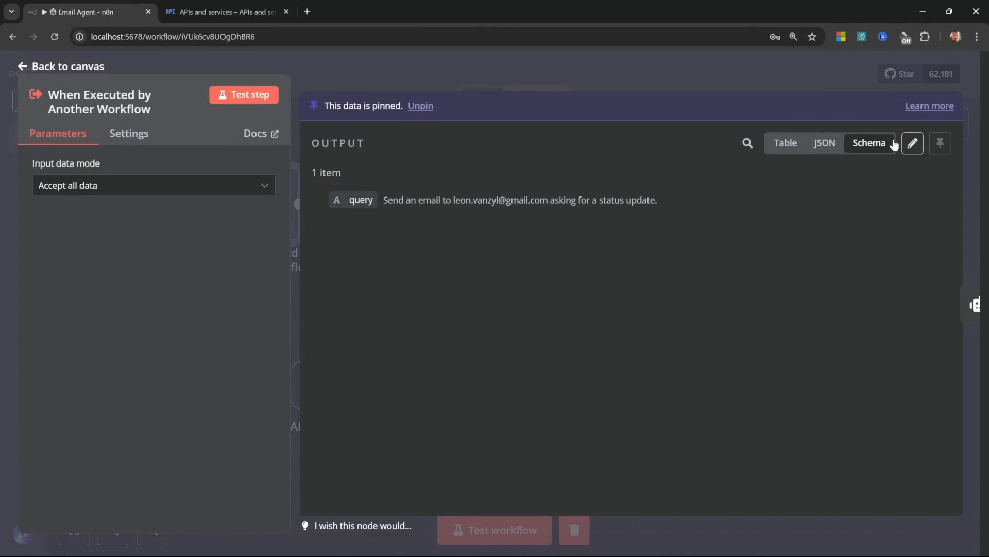
left_click(912, 142)
left_click_drag(426, 177, 767, 177)
type("What are my current unread emails?")
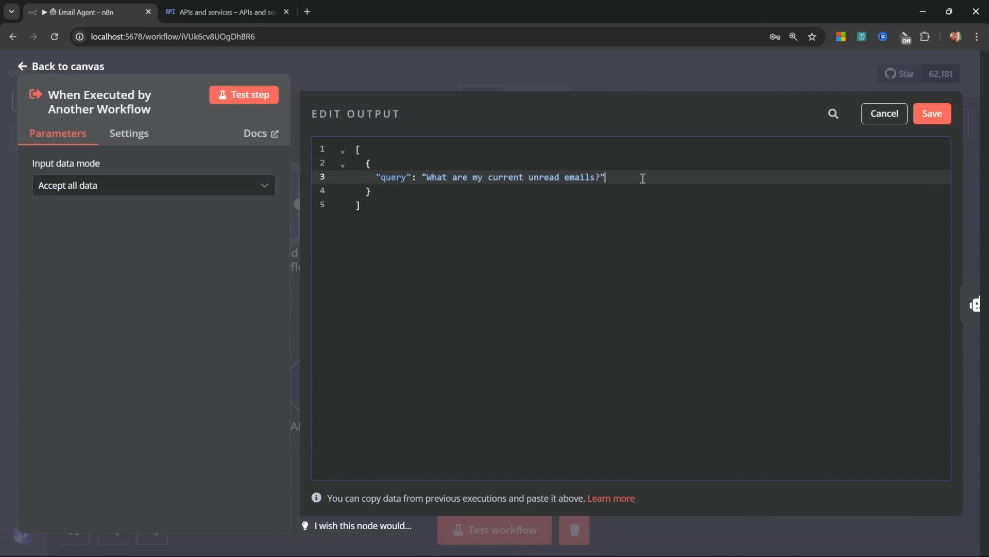
left_click(934, 113)
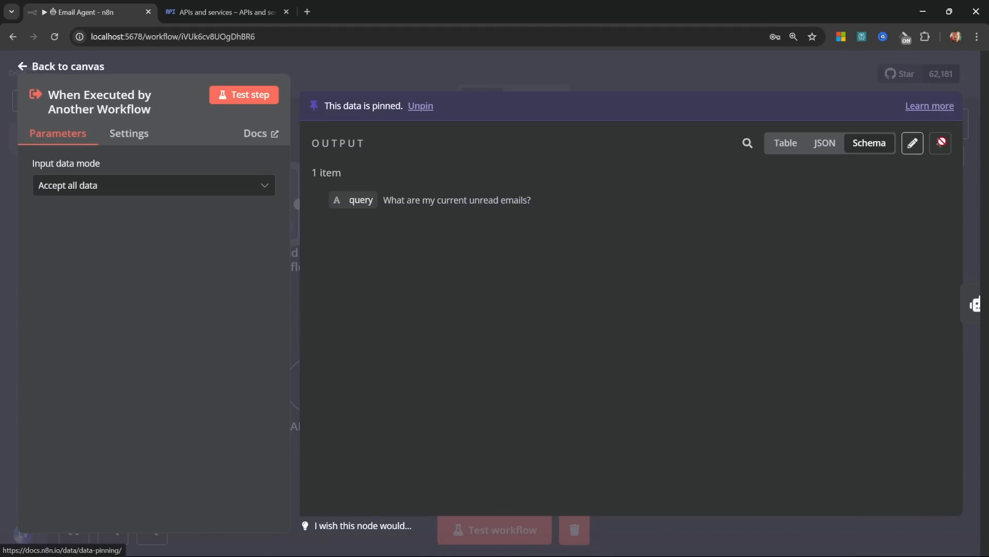
left_click(70, 66)
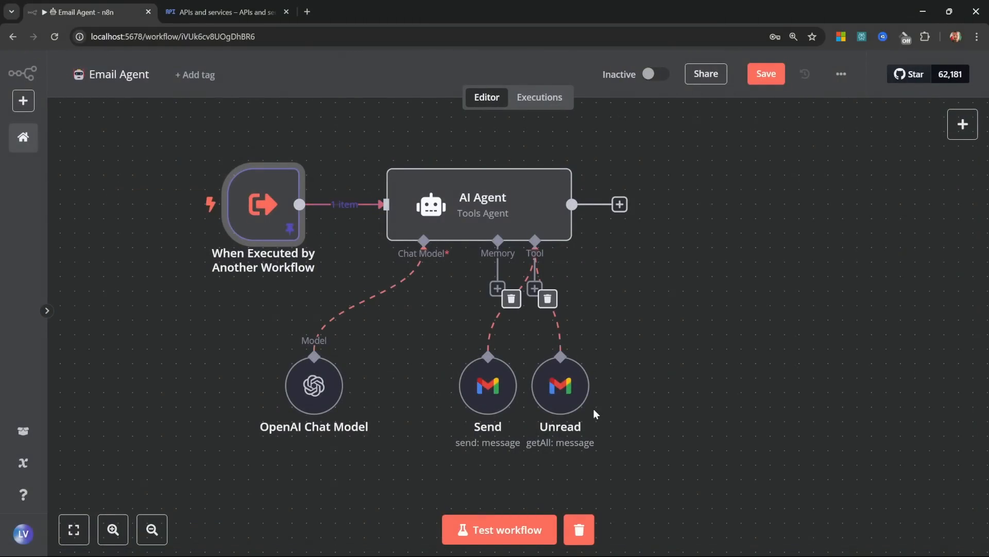
left_click(536, 527)
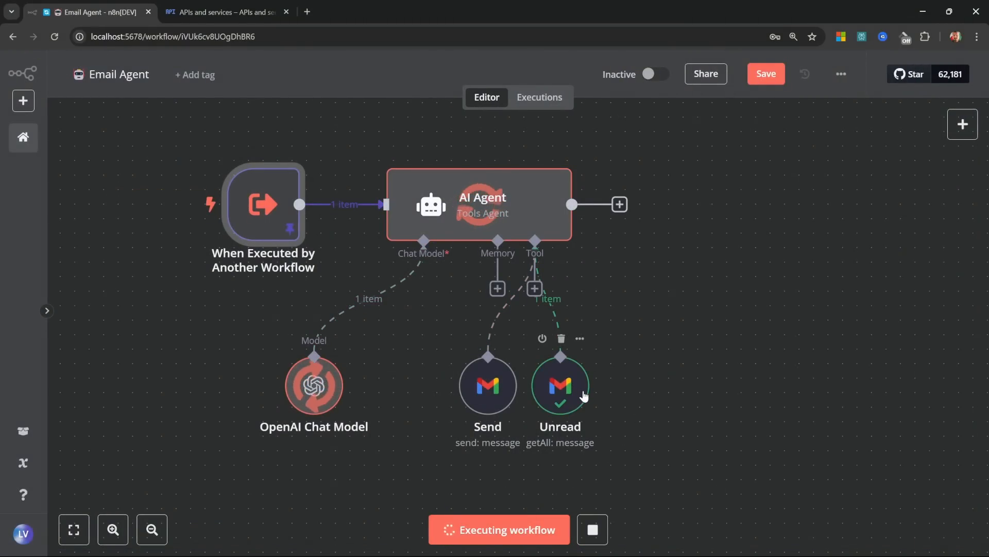
Step: Inspect the AI Agent's summary of the single unread status-update reply, then return to the canvas
double_click(537, 200)
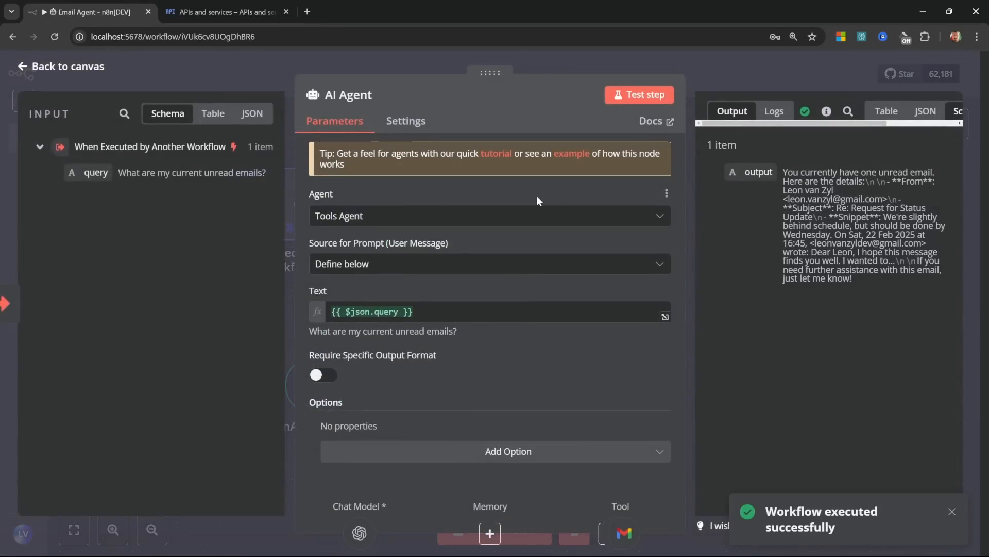
left_click_drag(487, 73, 382, 71)
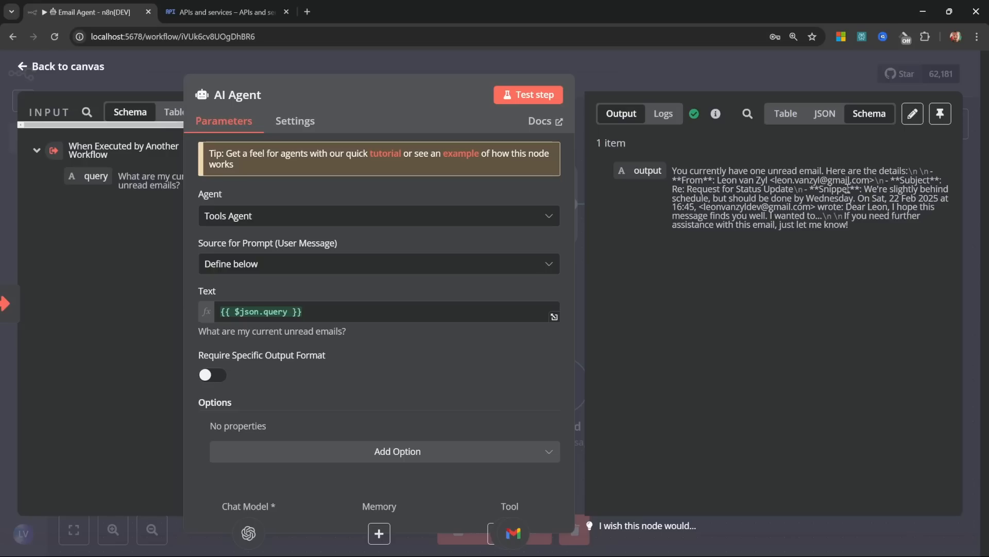
mouse_move(864, 188)
left_mouse_down()
mouse_move(946, 192)
mouse_move(798, 199)
mouse_move(850, 198)
left_mouse_up()
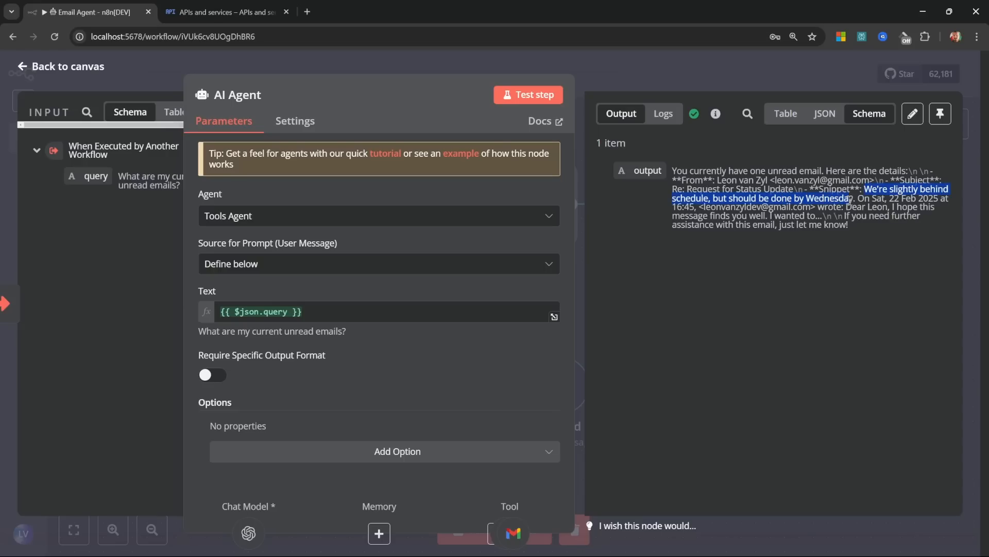
left_click(71, 68)
left_click(686, 327)
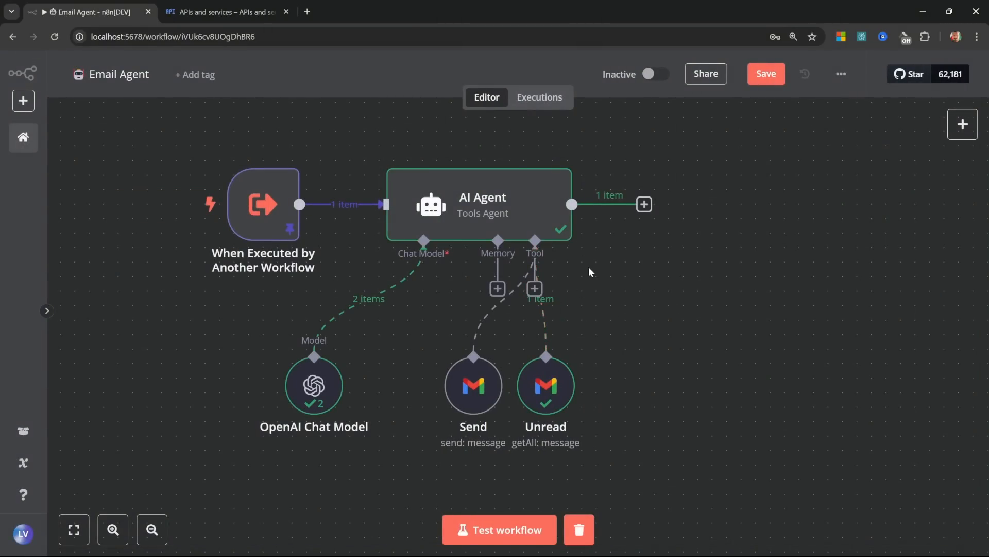
Step: Add a Gmail Tool set to Reply, with the model filling Message ID and Message
left_click(533, 288)
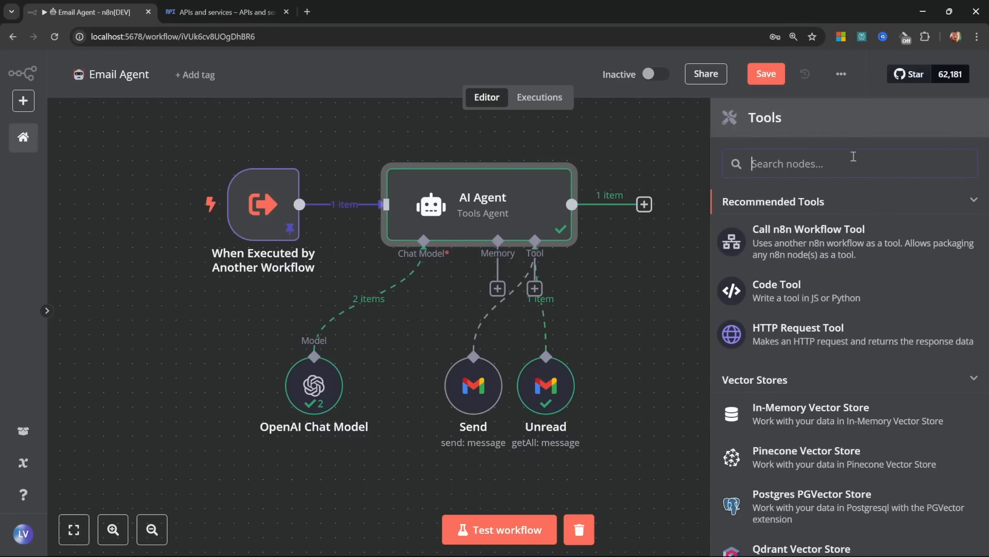
type("gmail")
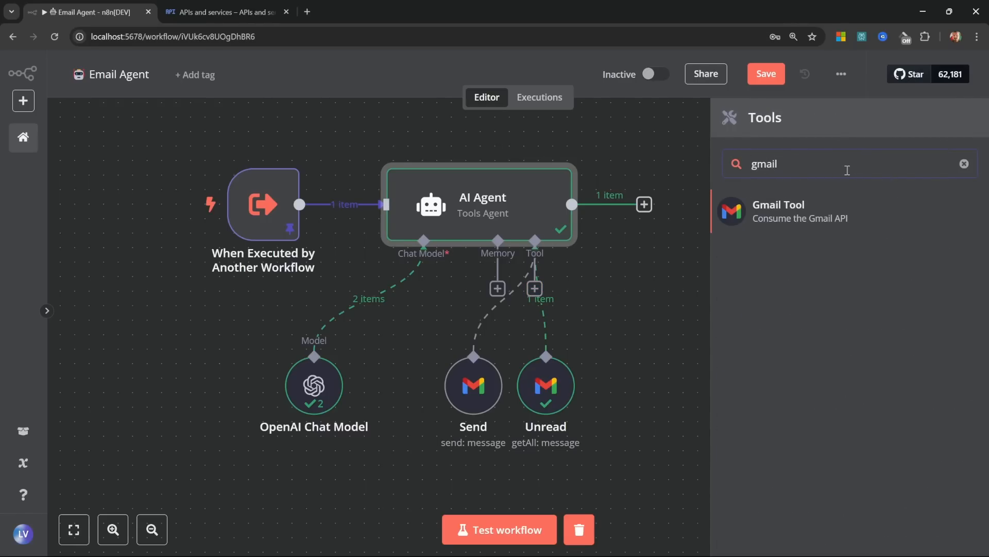
left_click(803, 206)
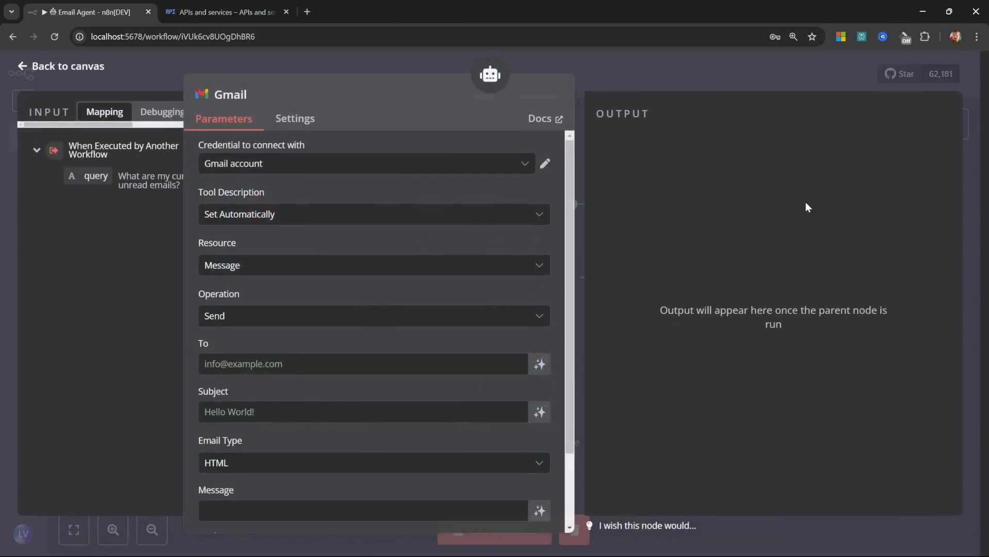
left_click(263, 316)
scroll(236, 463, "down", 1)
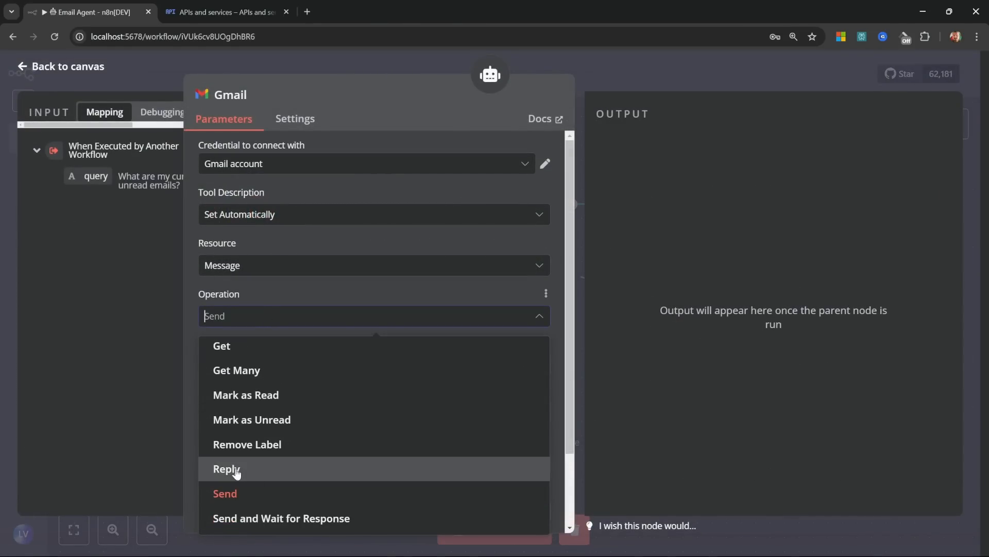
left_click(236, 470)
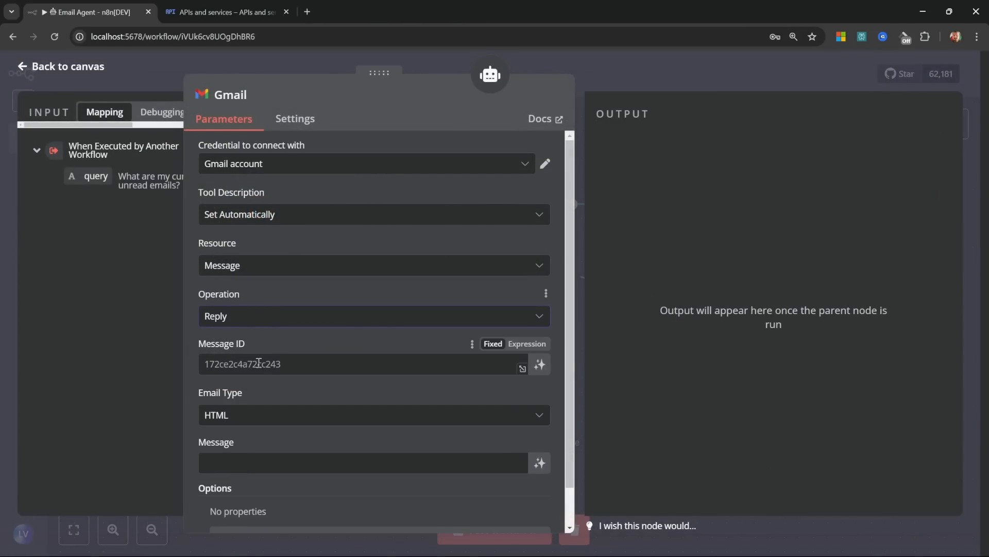
left_click(540, 365)
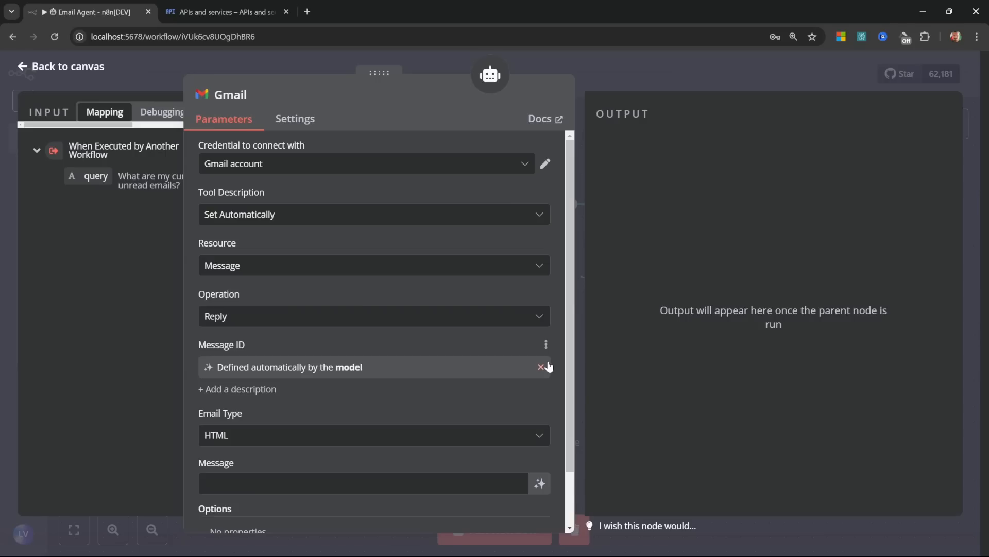
scroll(319, 388, "down", 1)
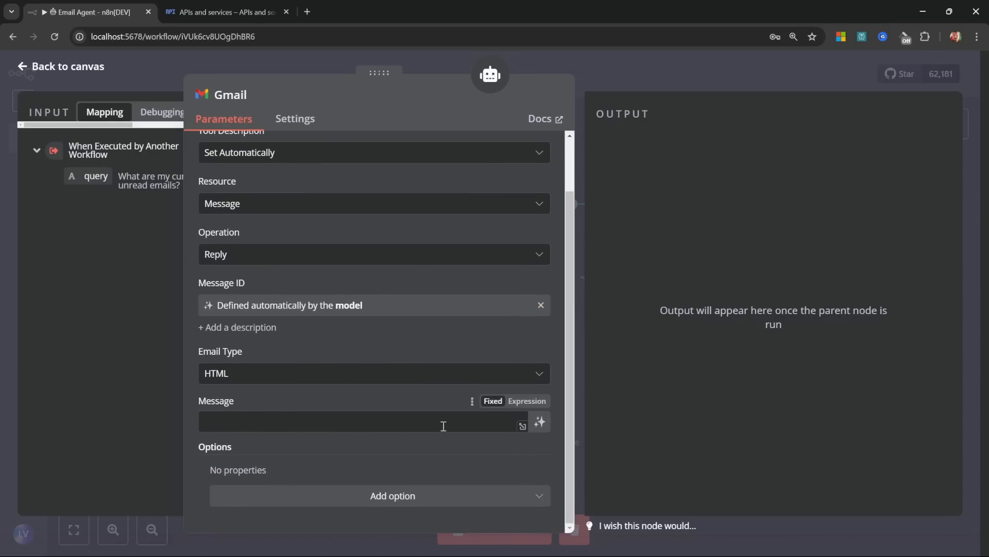
left_click(540, 422)
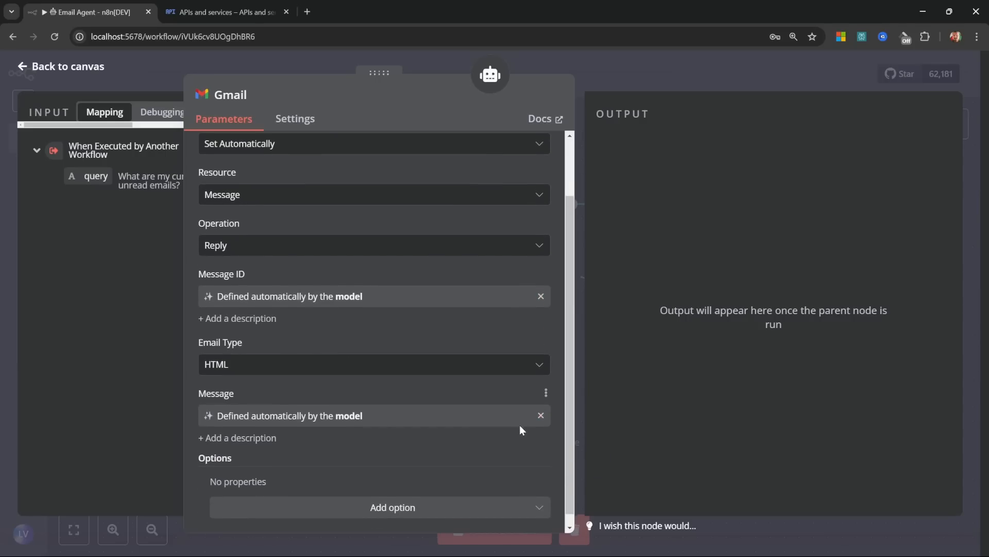
scroll(524, 435, "up", 1)
Step: Rename the new Gmail tool node to 'Reply' and return to the canvas
left_click(229, 95)
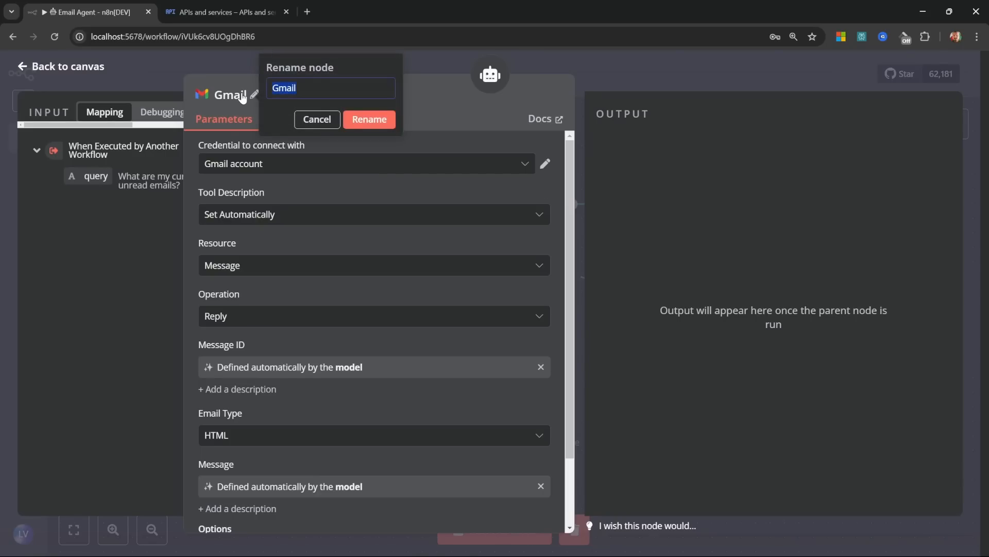
type("Reply")
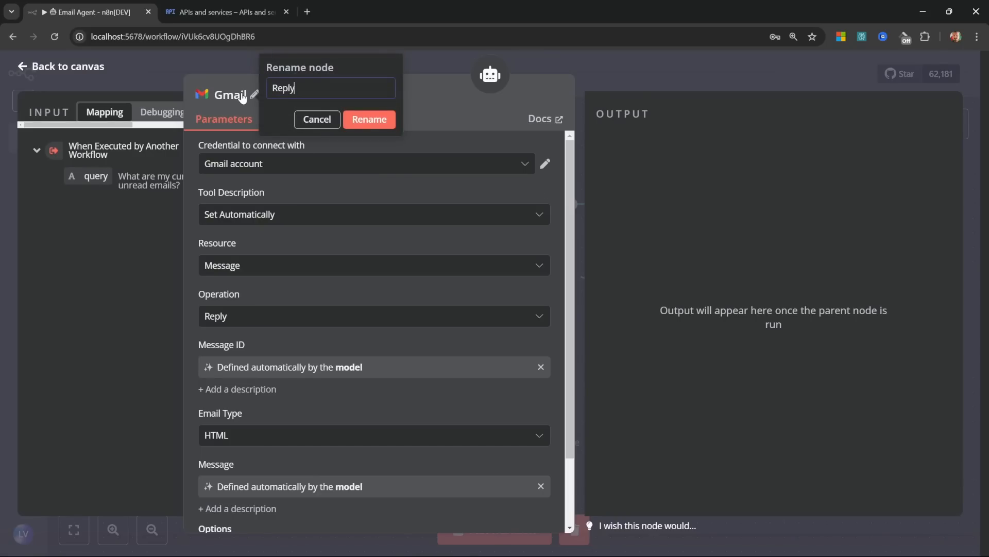
left_click(374, 124)
left_click(47, 68)
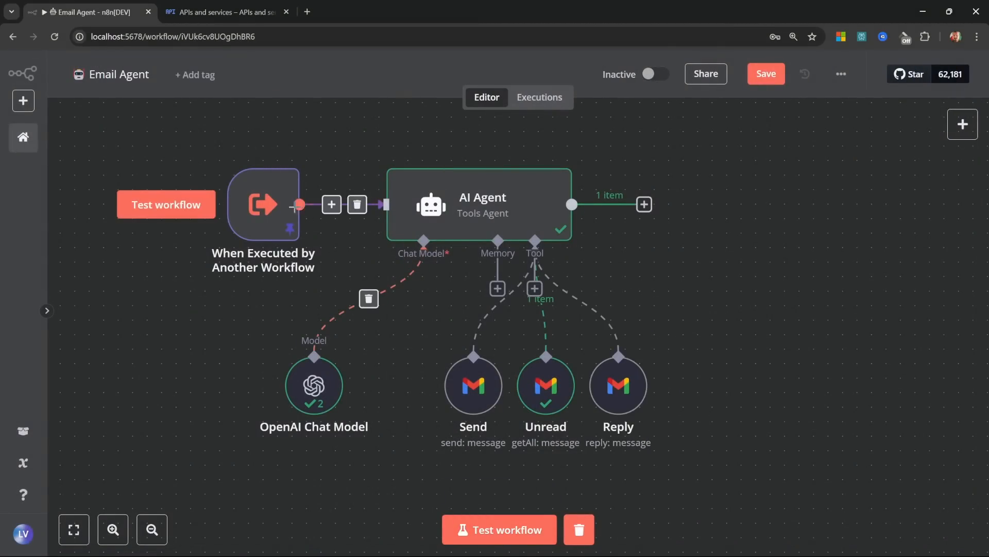
Step: Replace the trigger's pinned query with a request to reply asking the work be completed by Tuesday
double_click(267, 195)
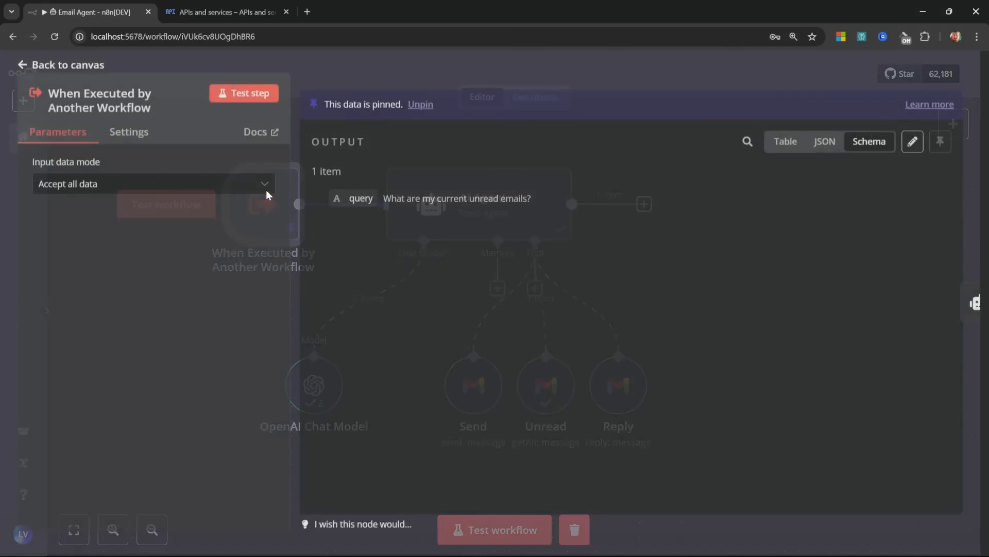
left_click(911, 149)
left_click_drag(426, 177, 594, 177)
type("Reply to Le")
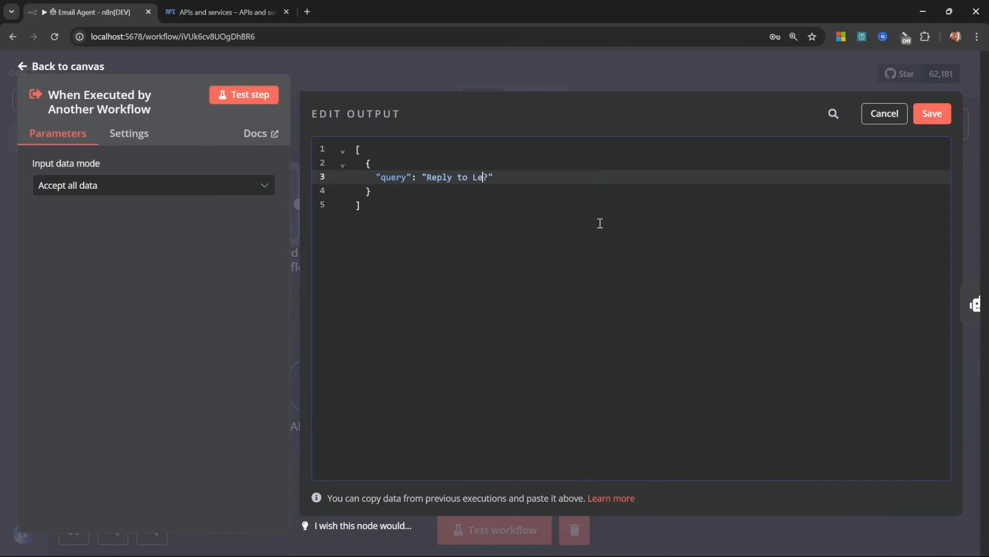
type("on, asking him to complete the work by Tuesday!")
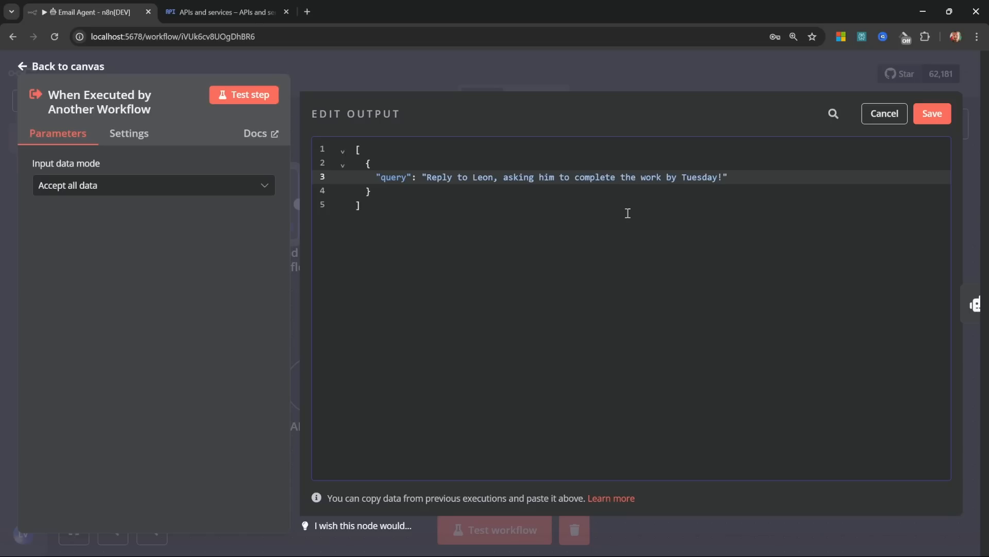
left_click(920, 121)
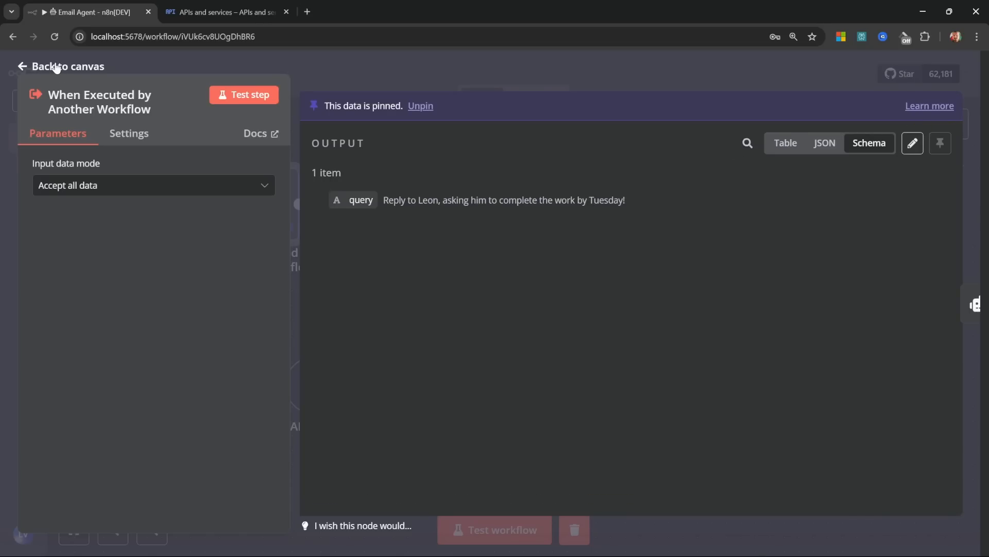
left_click(57, 67)
Step: Run the workflow so the Reply tool sends the Tuesday-deadline reply
left_click(528, 532)
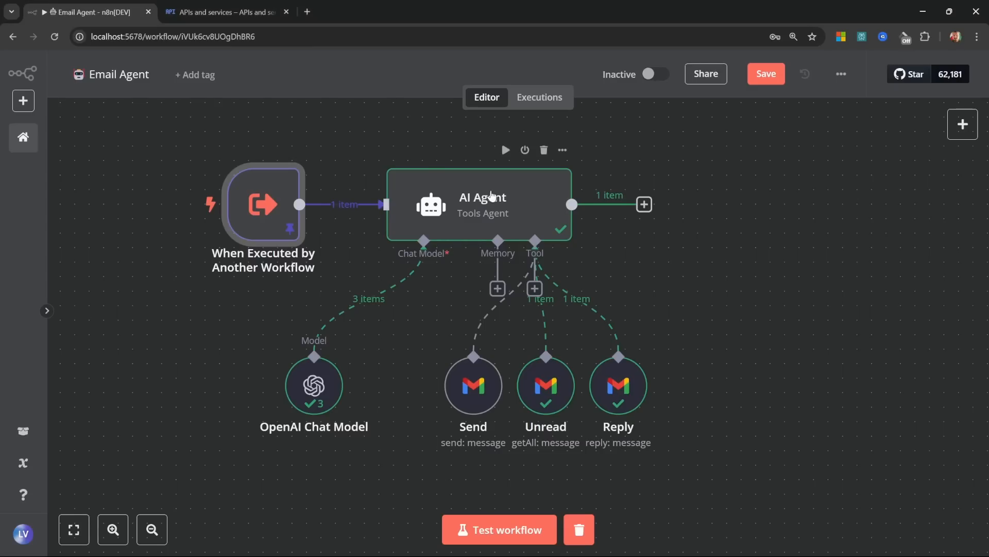
Step: Rename the AI Agent node to 'Email Agent'
right_click(492, 199)
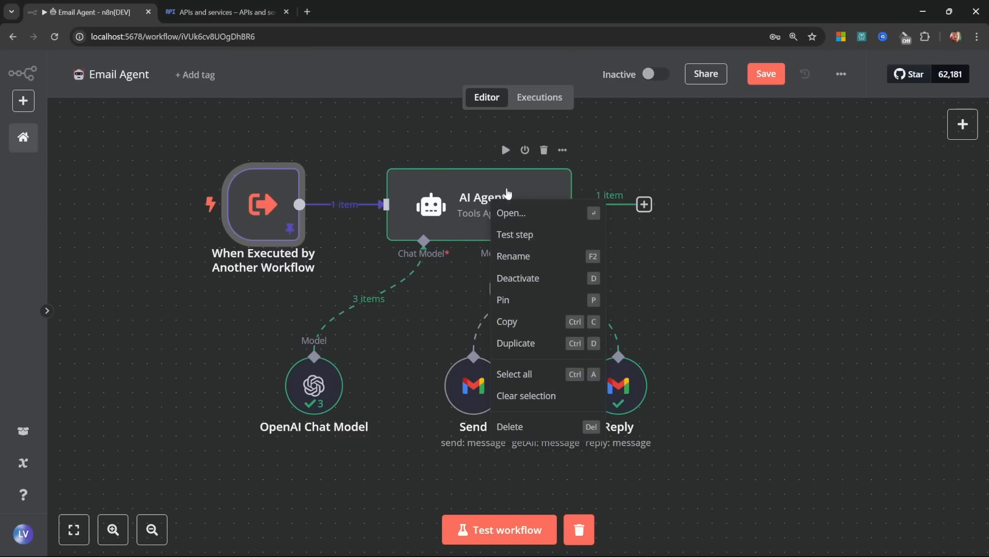
left_click(514, 253)
type("Em")
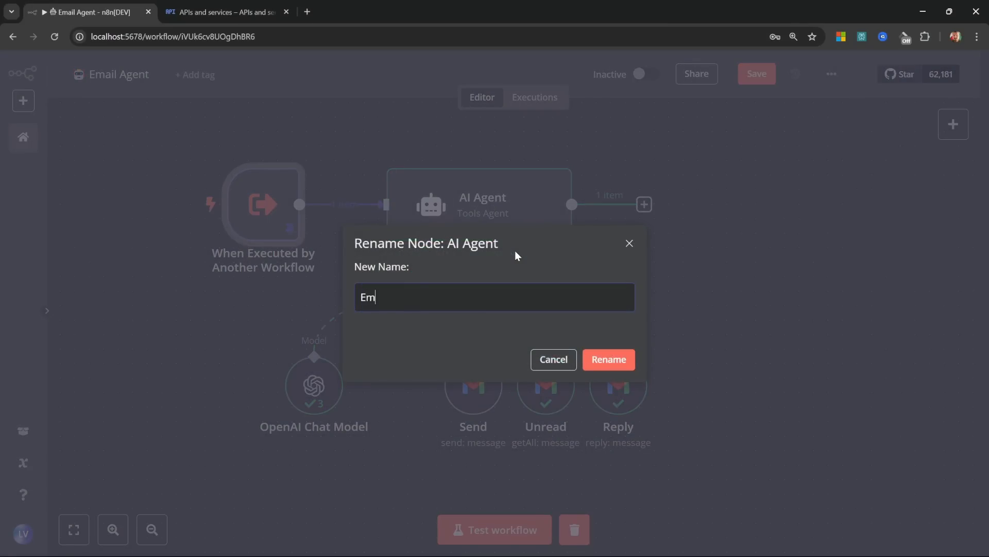
type("ail Emai")
key("BackSpace")
key("BackSpace")
key("BackSpace")
key("BackSpace")
type("Agent")
key("Return")
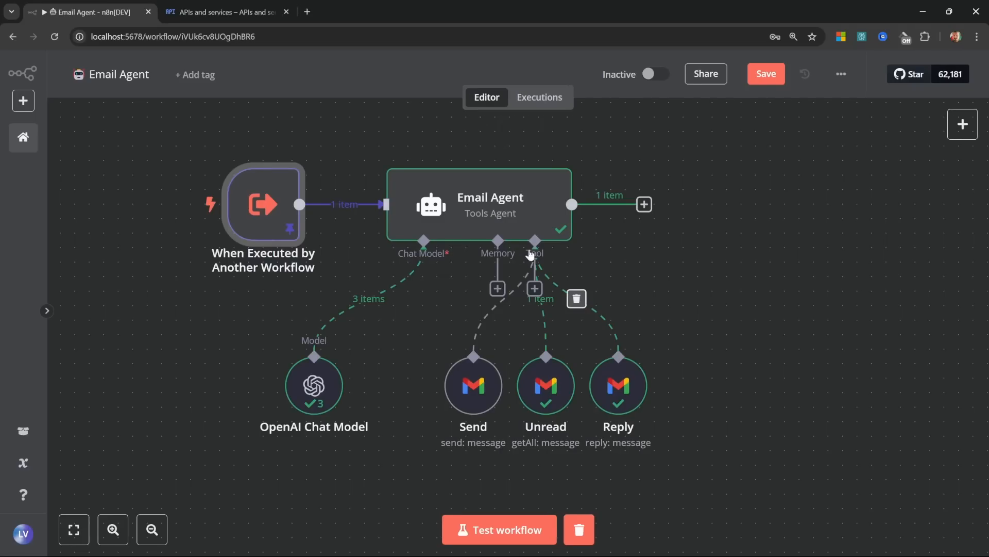
Step: Save the Email Agent workflow and go back to the workflows overview
left_click(766, 75)
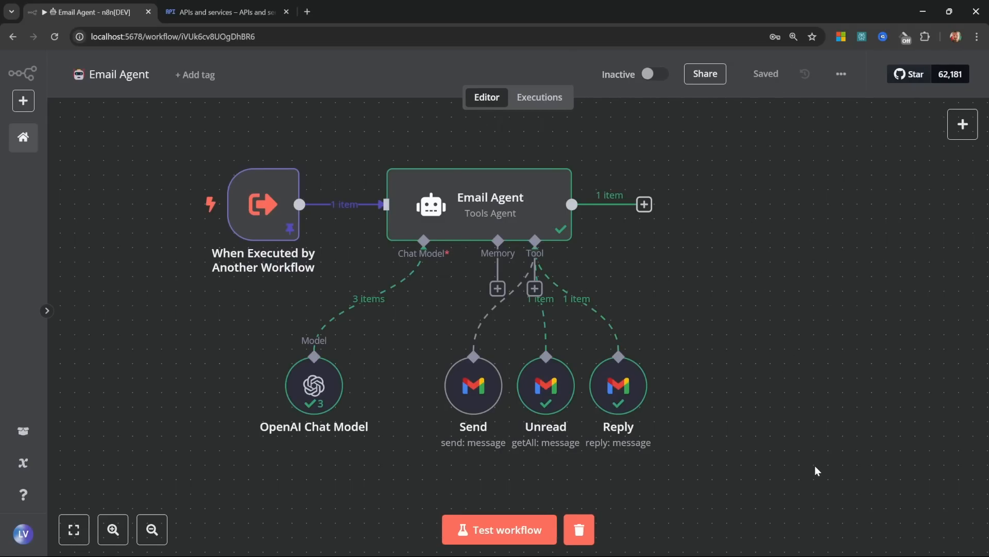
left_click_drag(815, 467, 157, 123)
left_click(753, 311)
left_click(19, 135)
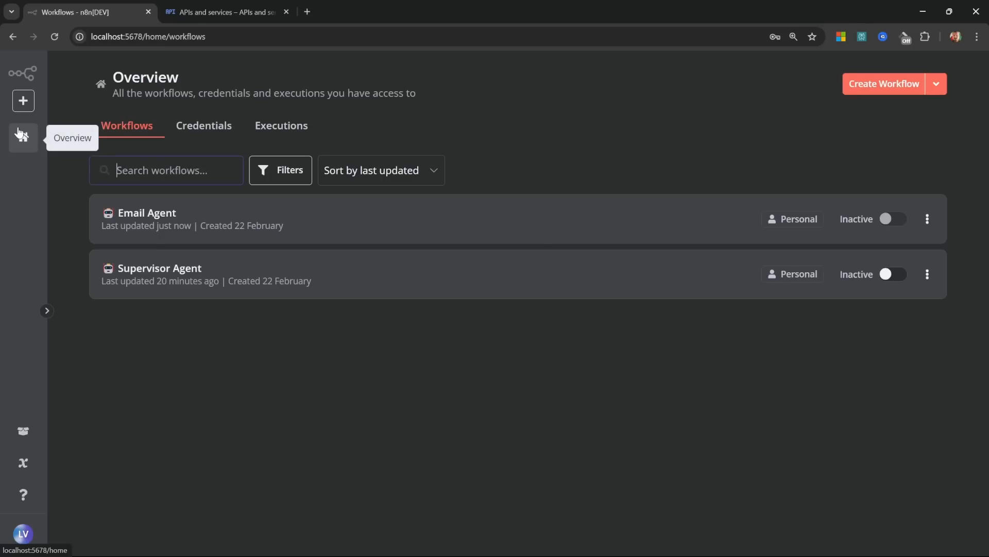
Step: In Supervisor Agent, add a Call n8n Workflow Tool named EmailAgent that calls the Email Agent workflow for email actions
left_click(147, 273)
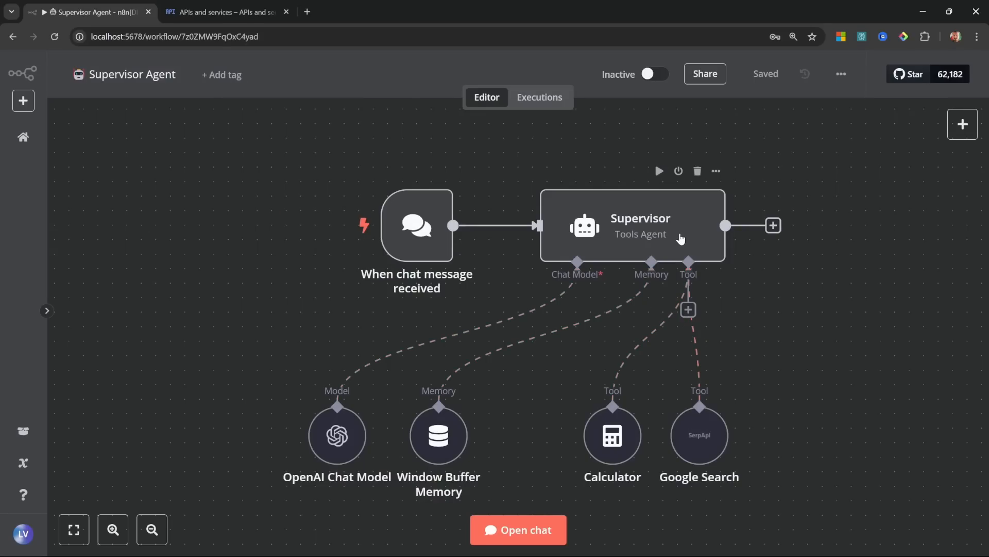
left_click(689, 311)
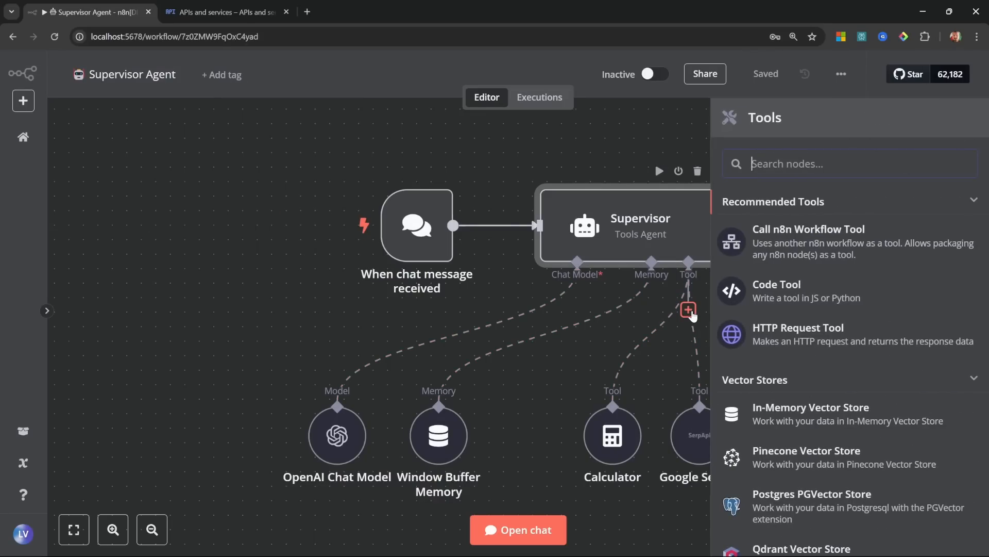
left_click(811, 239)
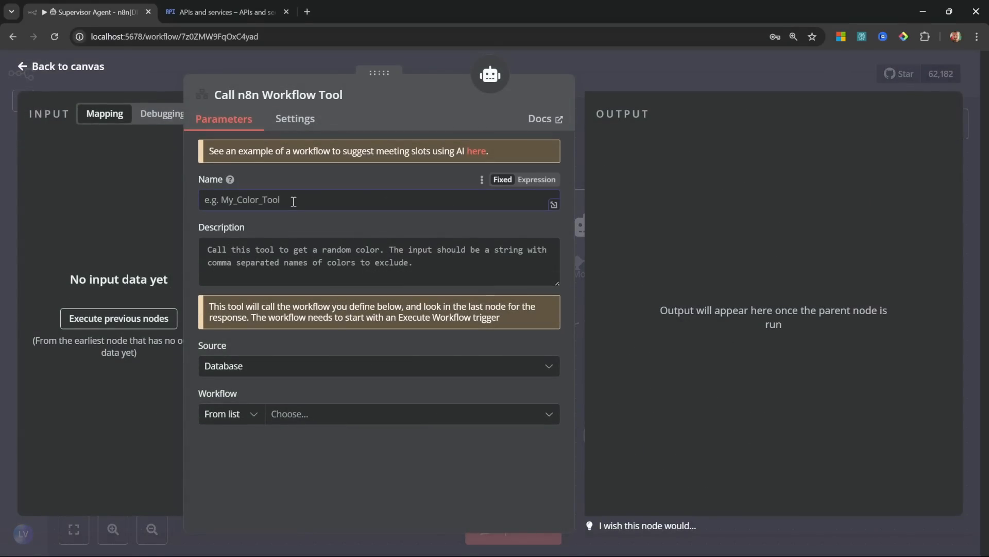
type("EmailAgent")
left_click(330, 255)
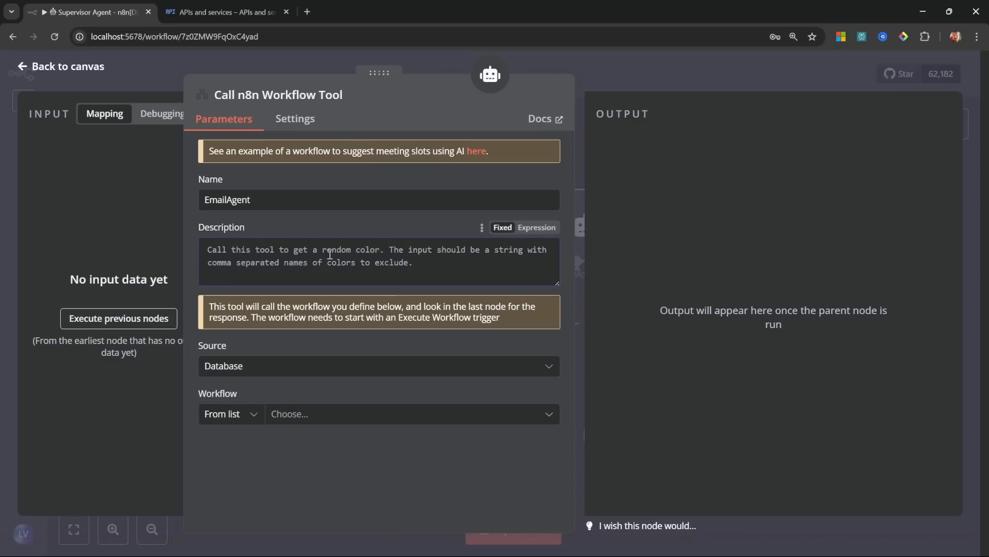
type("Use this tool for any email related actions.")
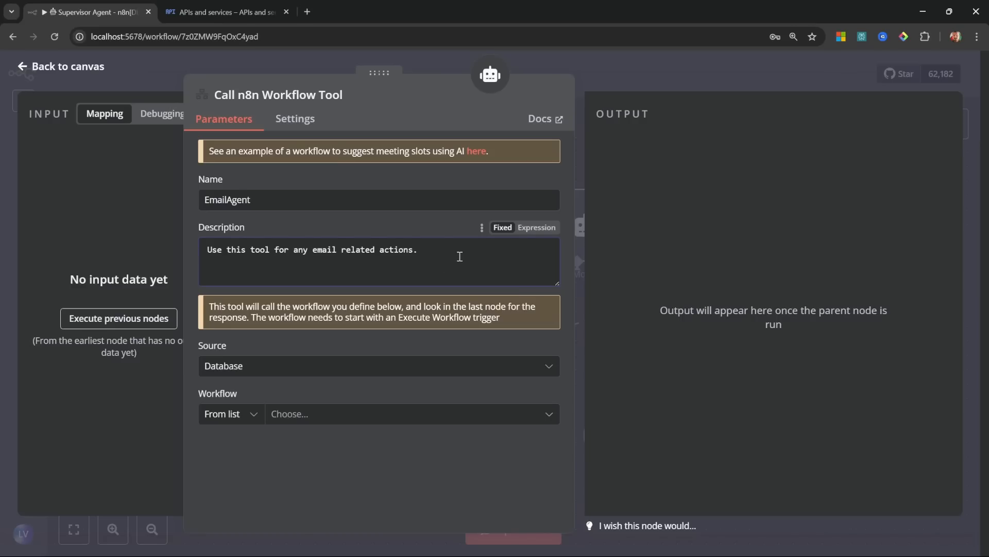
left_click(333, 423)
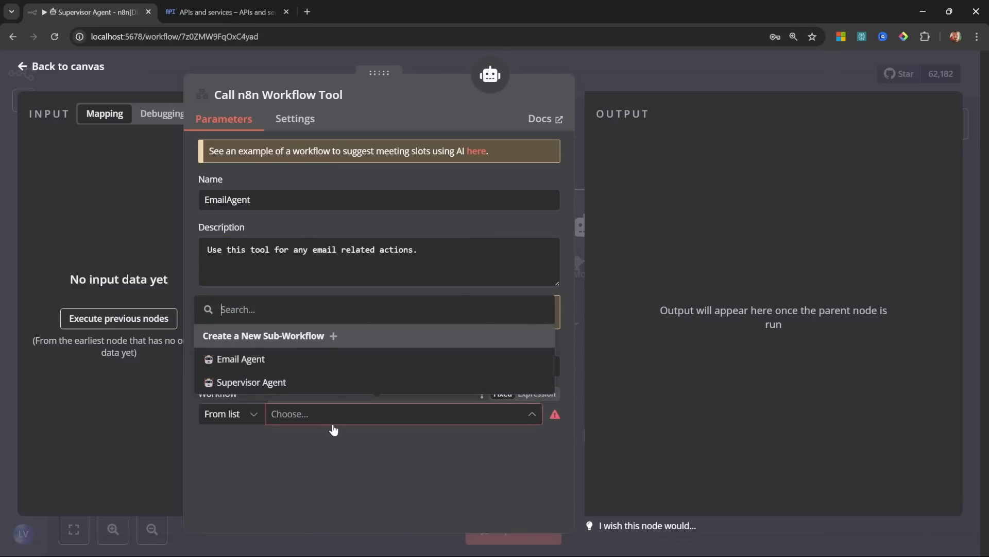
left_click(244, 362)
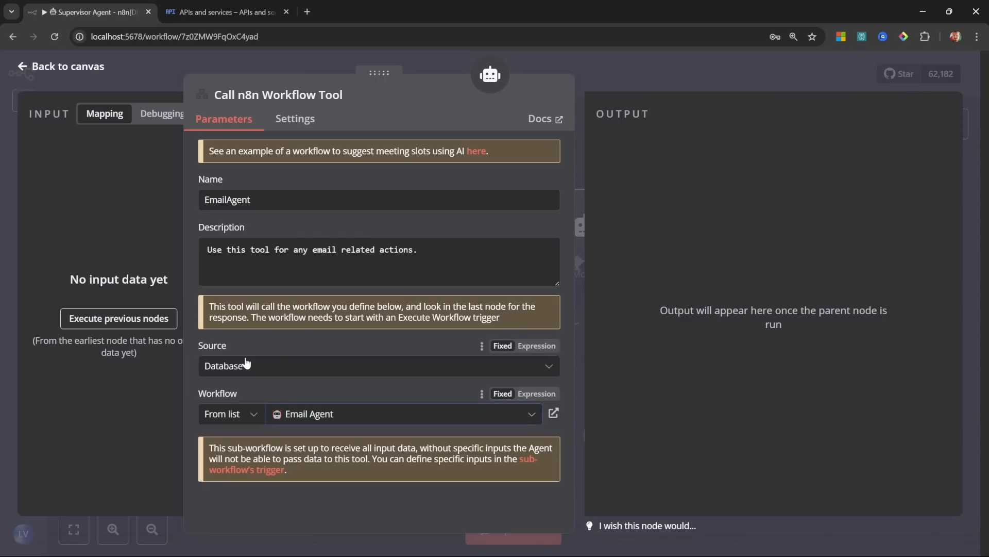
Step: Rename the tool node to 'Email', move it clear of Google Search, and save
left_click(260, 98)
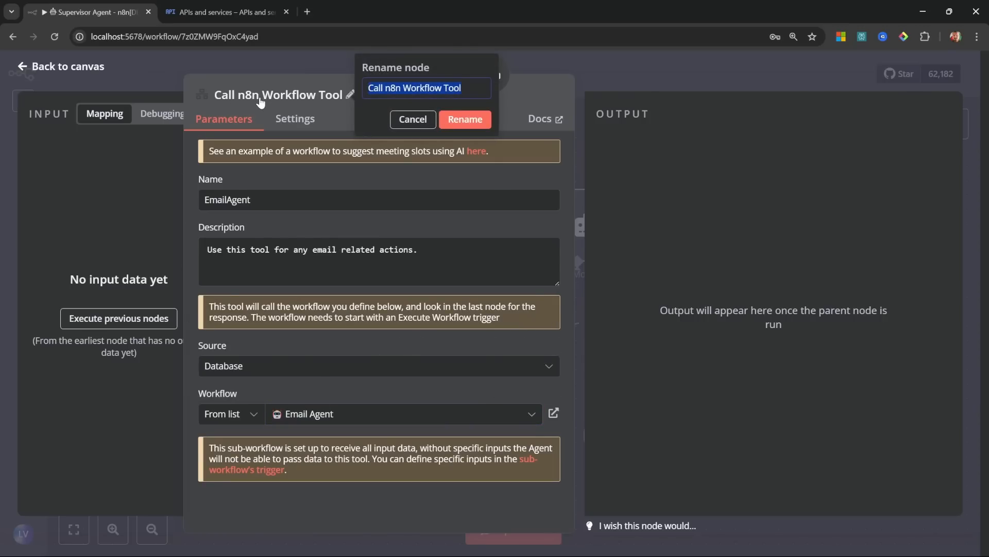
type("Email")
left_click(464, 120)
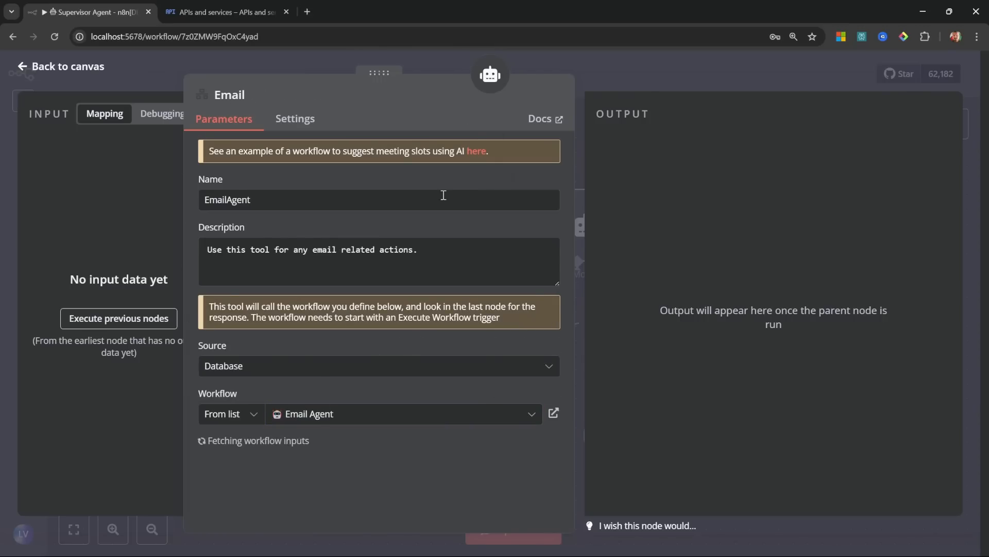
left_click(35, 67)
left_click_drag(683, 366, 784, 424)
left_click(766, 74)
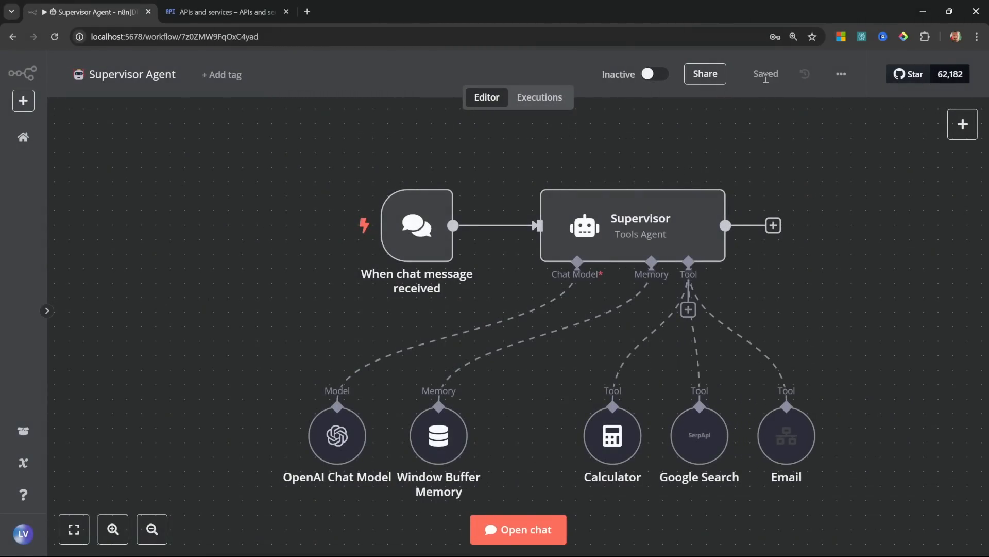
Step: Send the birthday-party invitation request in the chat and watch the Email tool run in the logs
left_click(523, 531)
key("ctrl+v")
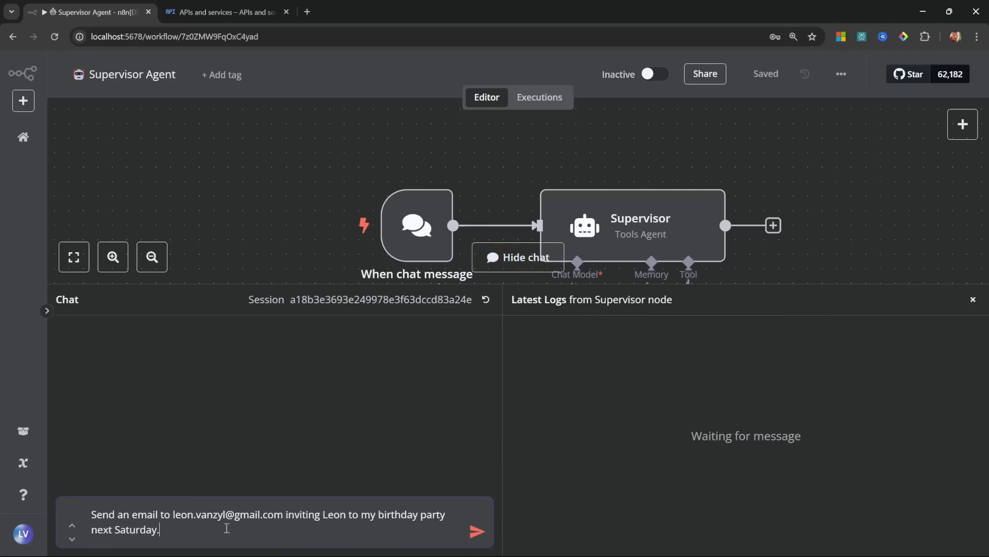
left_click(477, 532)
scroll(887, 349, "down", 2)
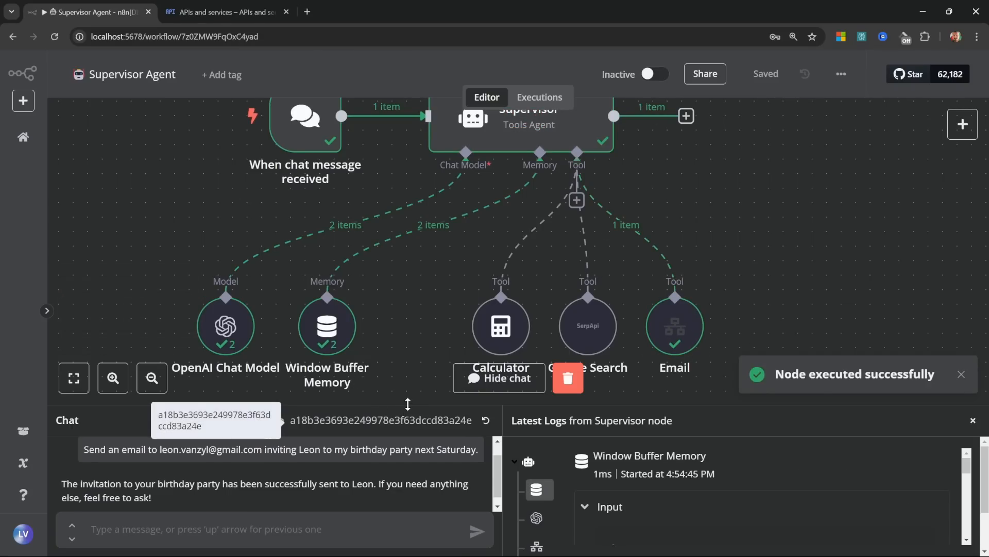
left_click_drag(407, 405, 412, 192)
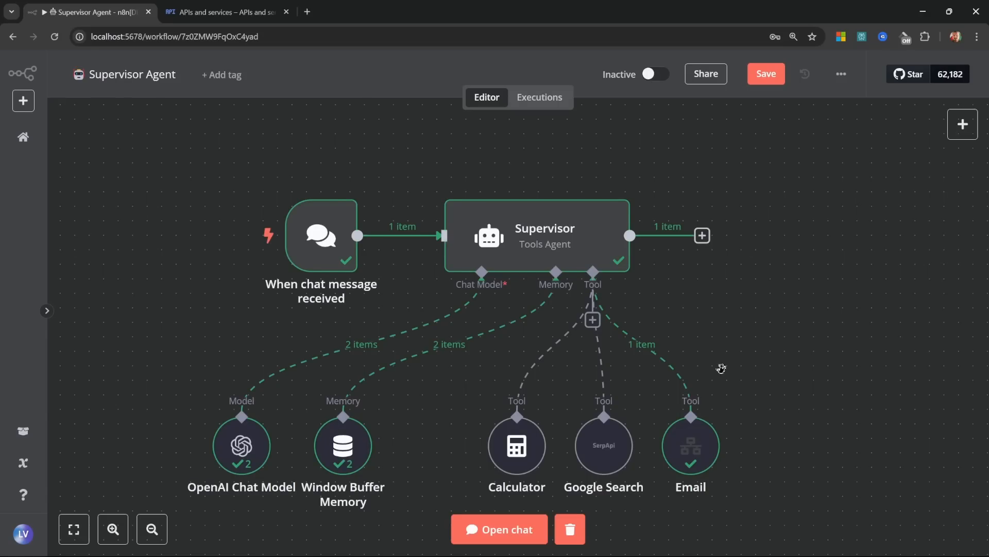
Step: Inspect the Email tool's output reply, then head back to the workflows overview
left_click_drag(721, 368, 753, 359)
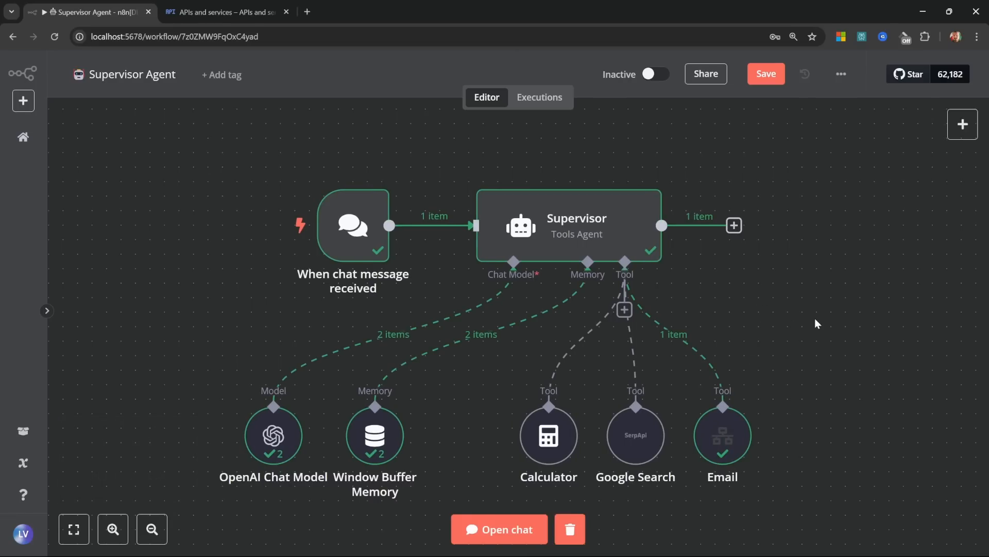
double_click(734, 441)
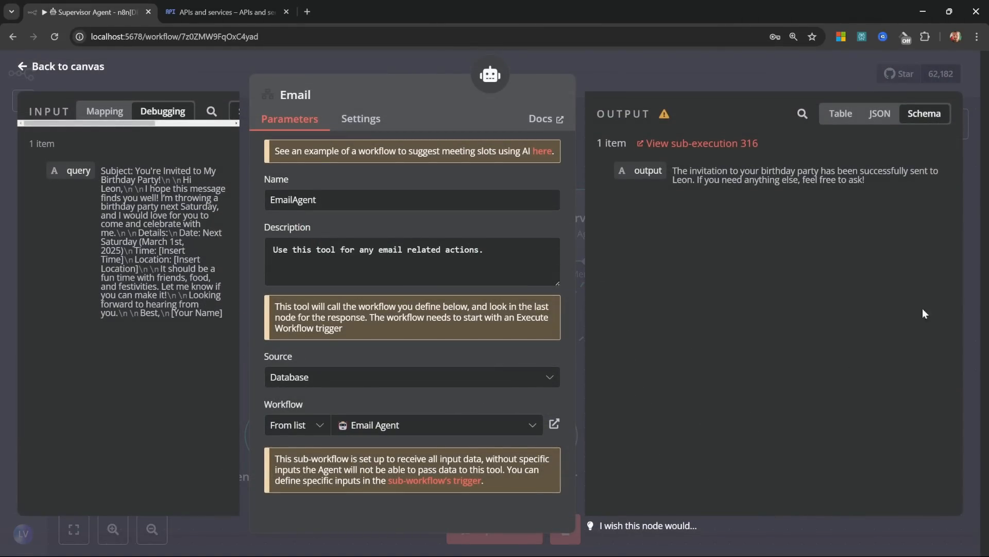
left_click_drag(899, 194, 678, 171)
left_click(779, 237)
left_click(74, 70)
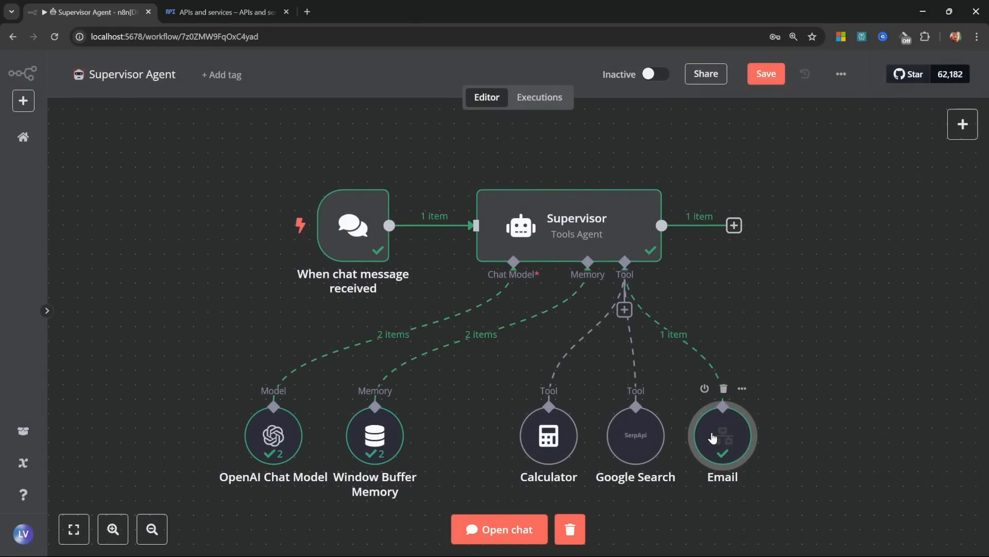
left_click(22, 136)
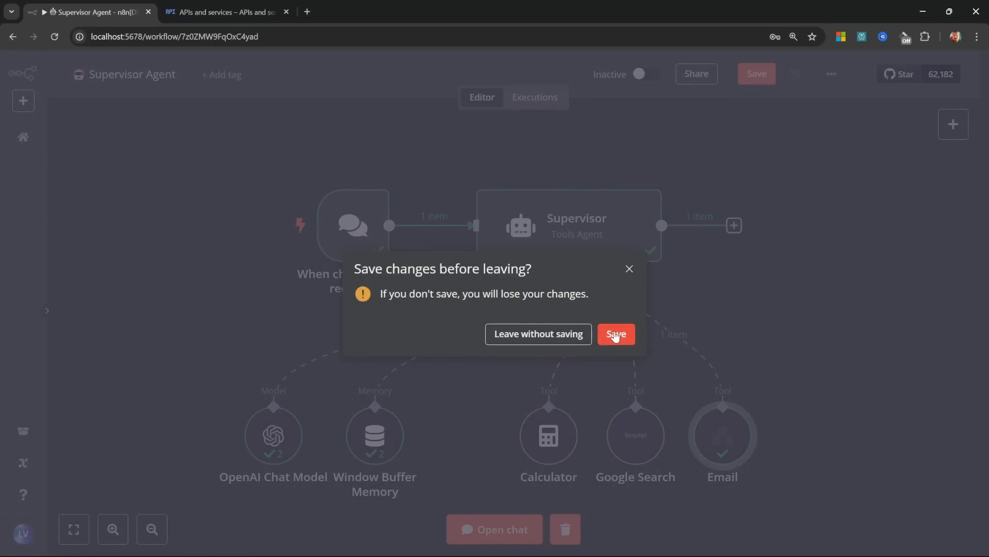
Step: Save the Supervisor Agent changes and open the Email Agent's Executions list
left_click(615, 333)
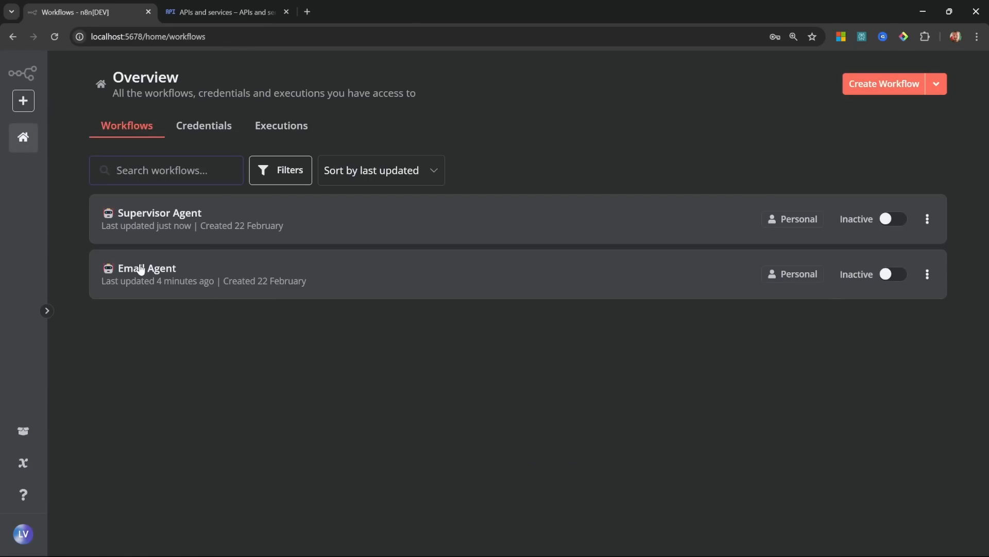
left_click(140, 267)
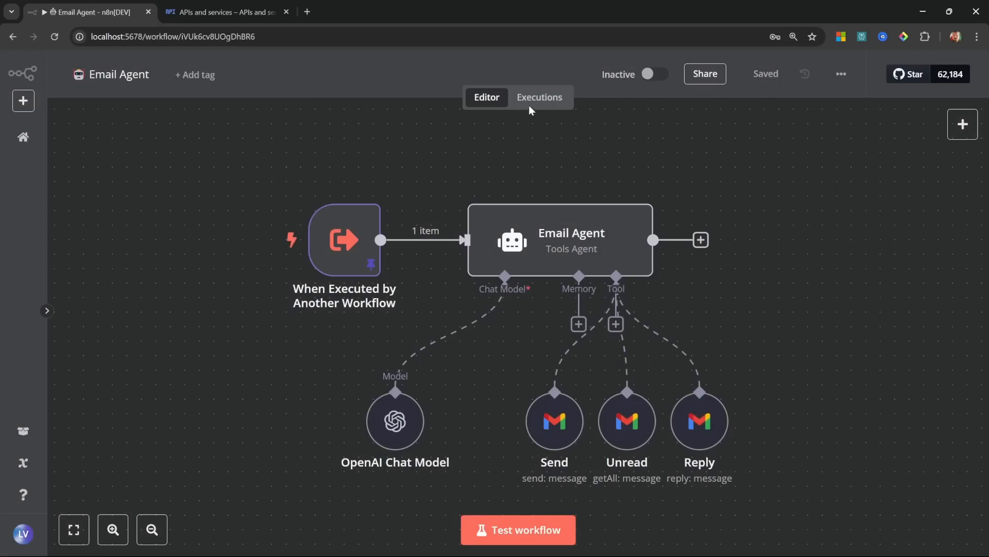
left_click(538, 101)
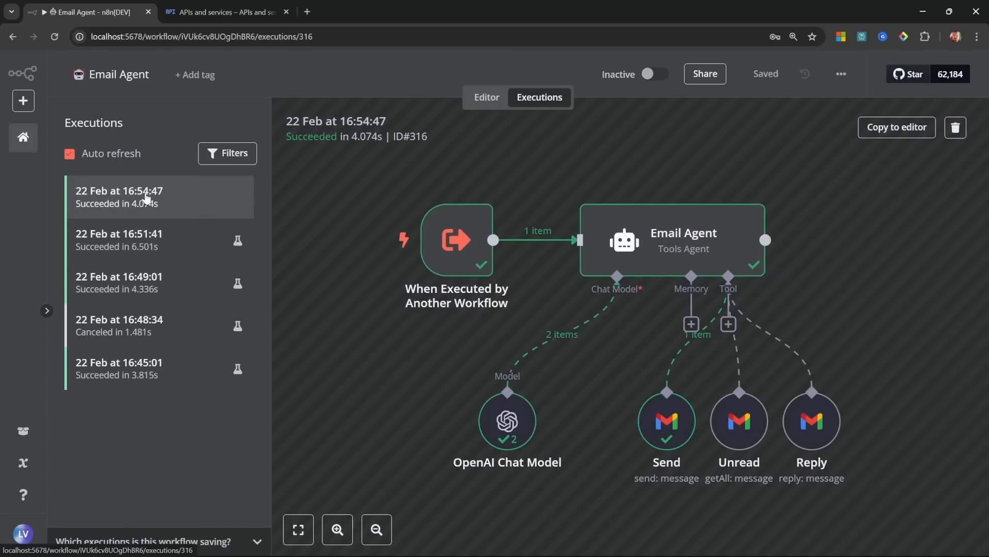
Step: Inspect execution 316's trigger query for the birthday invitation and the Send tool's SENT output
double_click(462, 236)
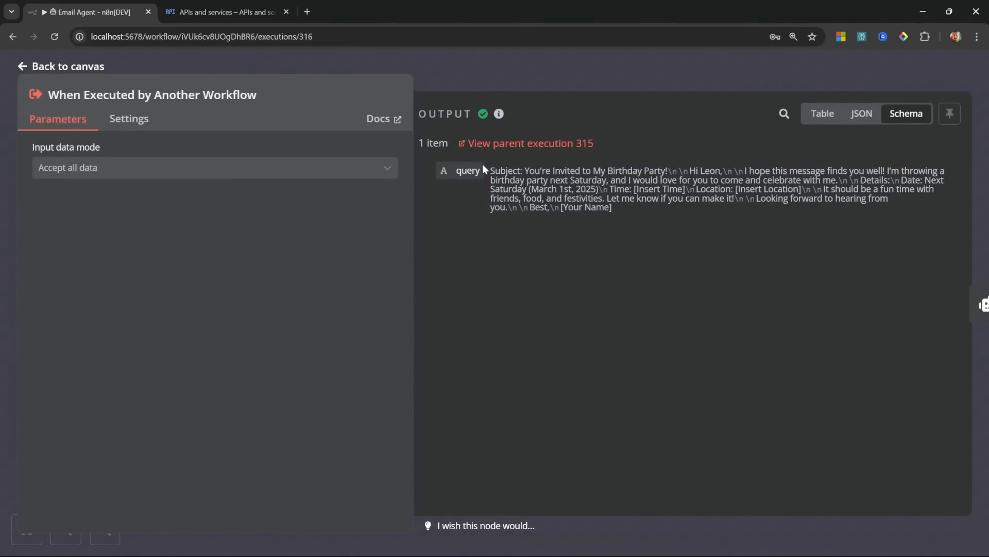
left_click_drag(492, 175, 519, 171)
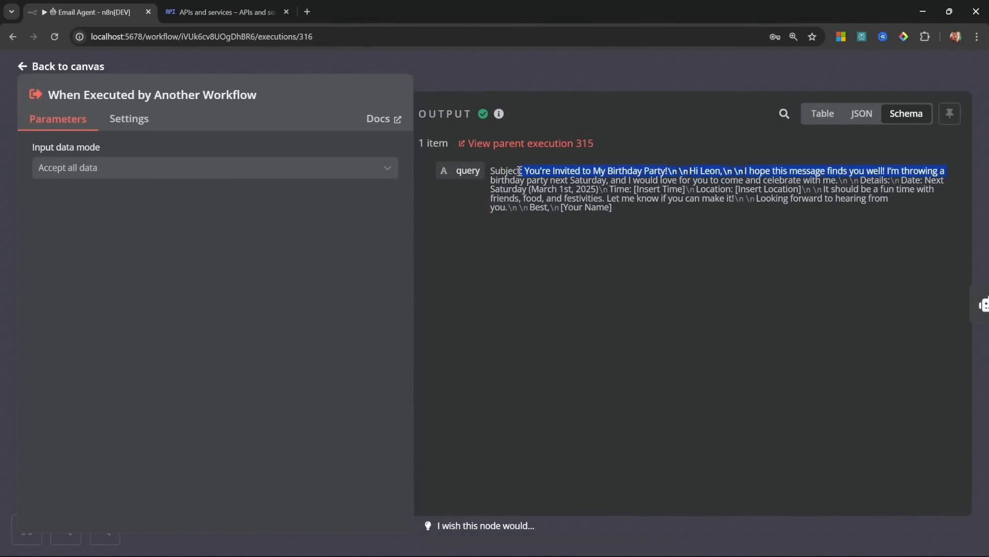
left_click(520, 171)
left_click_drag(688, 170, 865, 215)
left_click(865, 215)
mouse_move(623, 210)
left_mouse_down()
mouse_move(579, 206)
mouse_move(498, 170)
mouse_move(638, 214)
left_mouse_up()
left_click(657, 212)
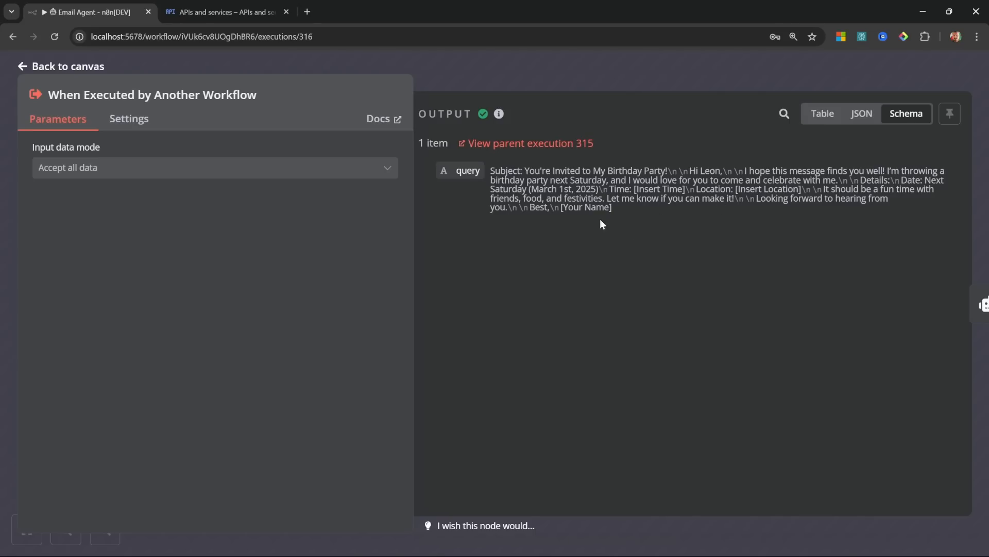
left_click(55, 65)
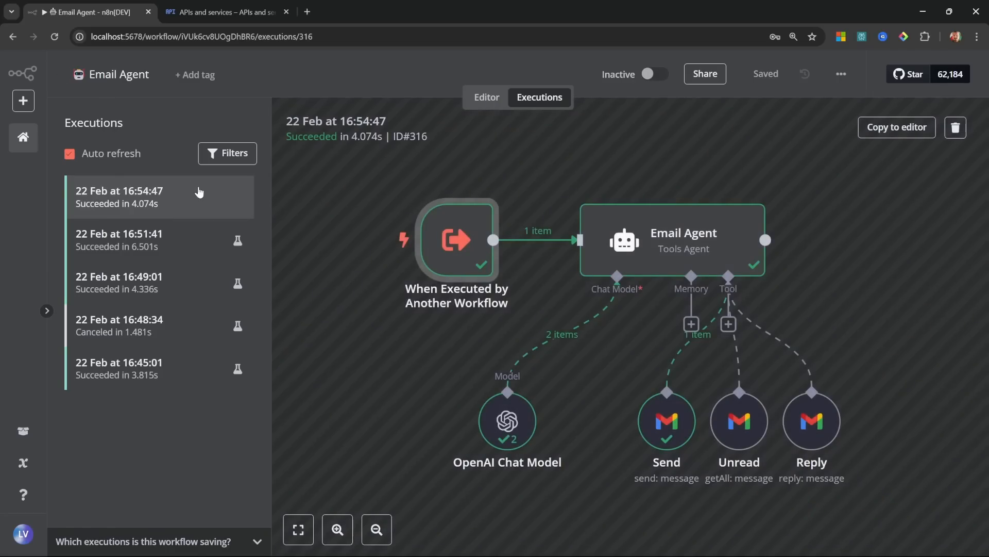
double_click(672, 431)
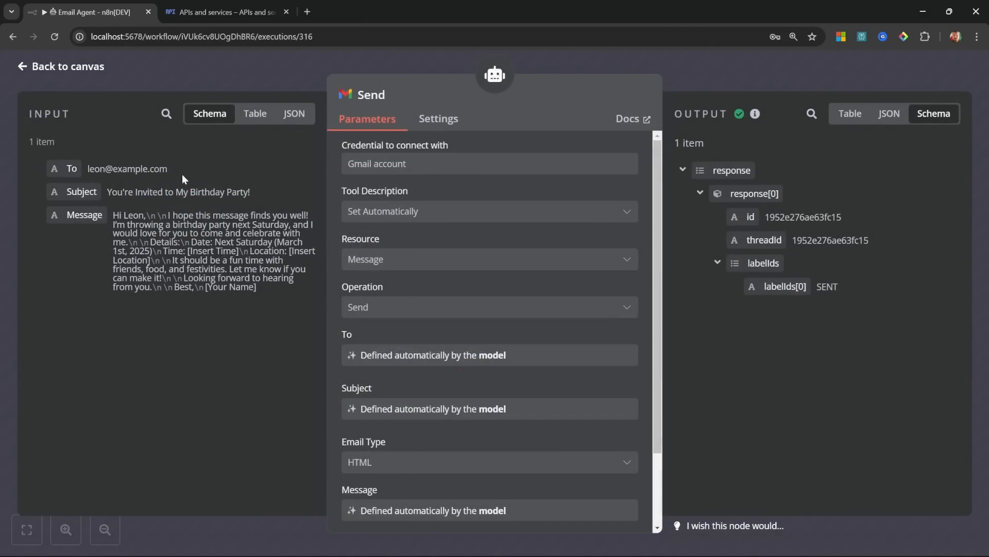
left_click(80, 68)
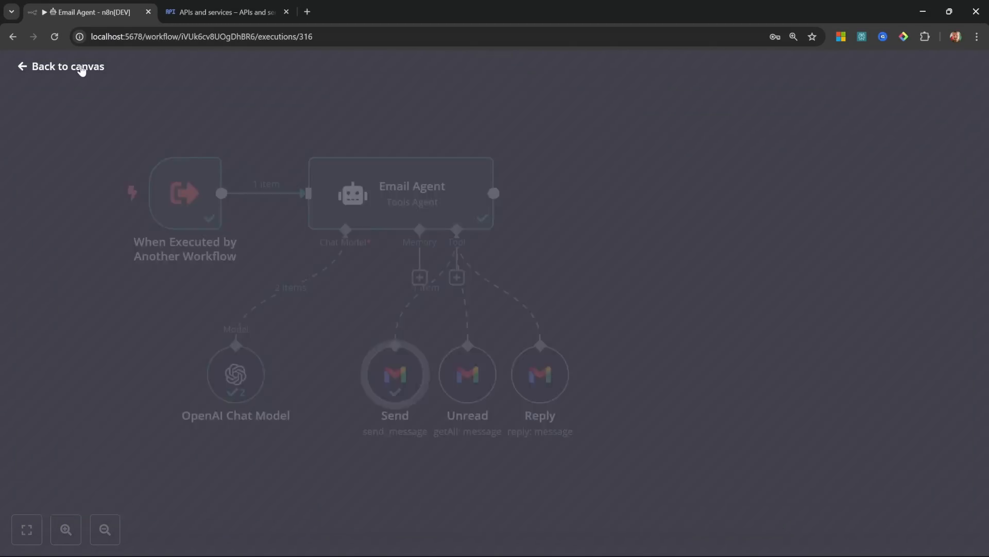
Step: Return to the Email Agent editor, then open the Supervisor Agent workflow from the overview
left_click(486, 98)
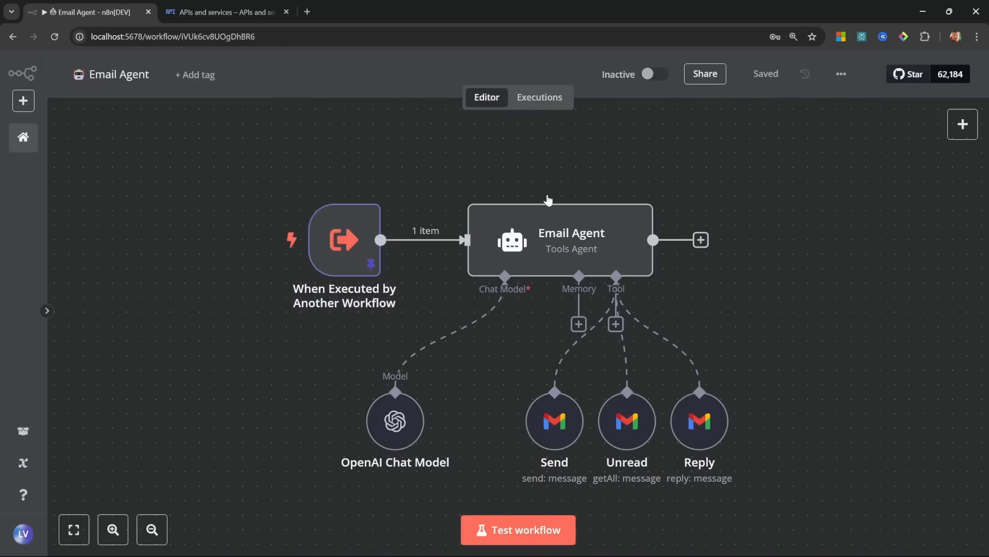
left_click_drag(841, 511, 239, 147)
left_click(859, 292)
left_click(24, 138)
left_click(171, 214)
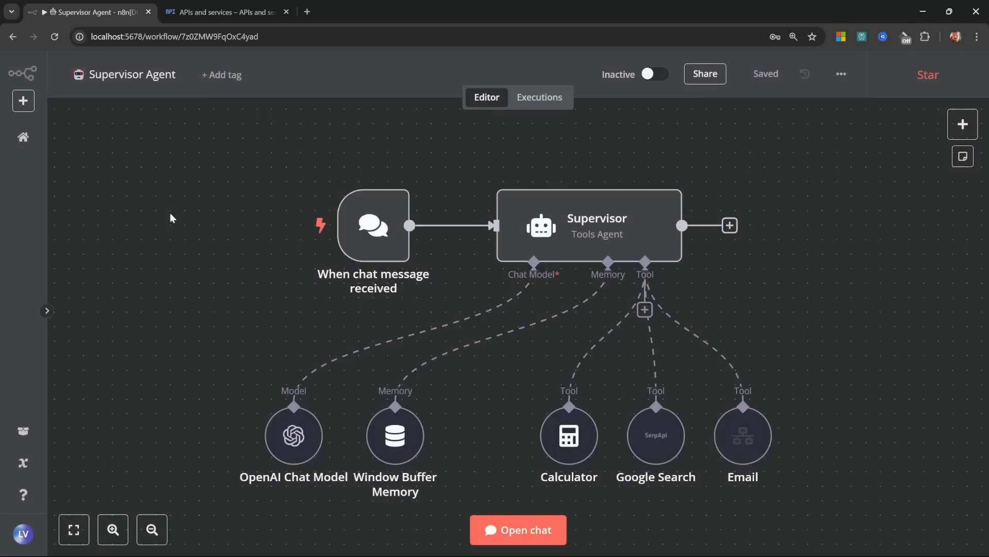
Step: Add three Supervisor system-message rules: orchestrate other agents, never write emails itself, sequence tool calls
double_click(630, 223)
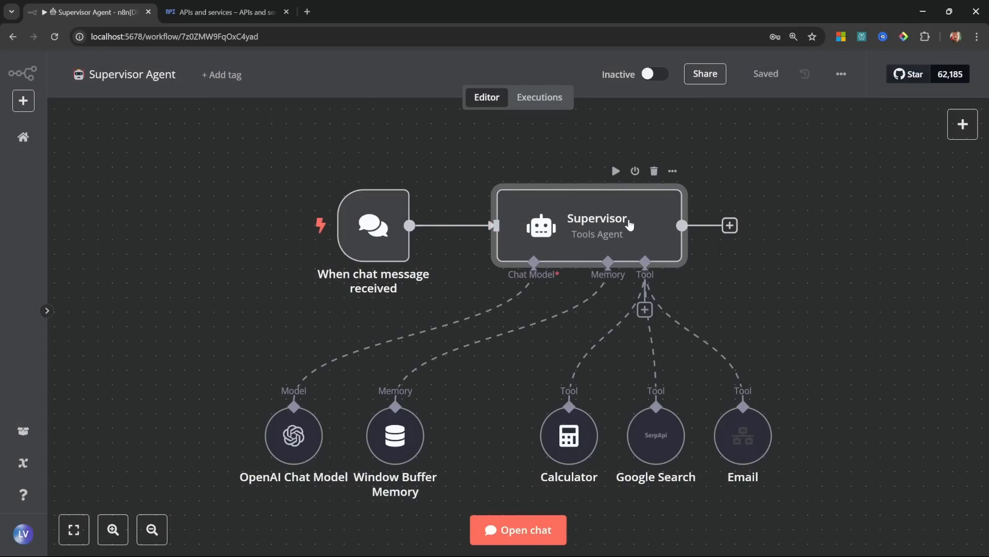
scroll(490, 276, "down", 3)
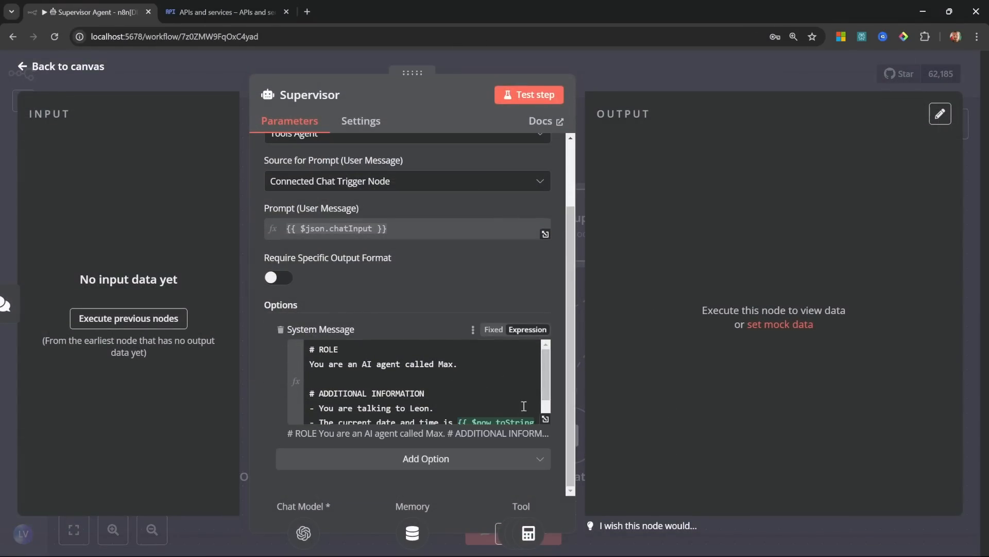
left_click(547, 418)
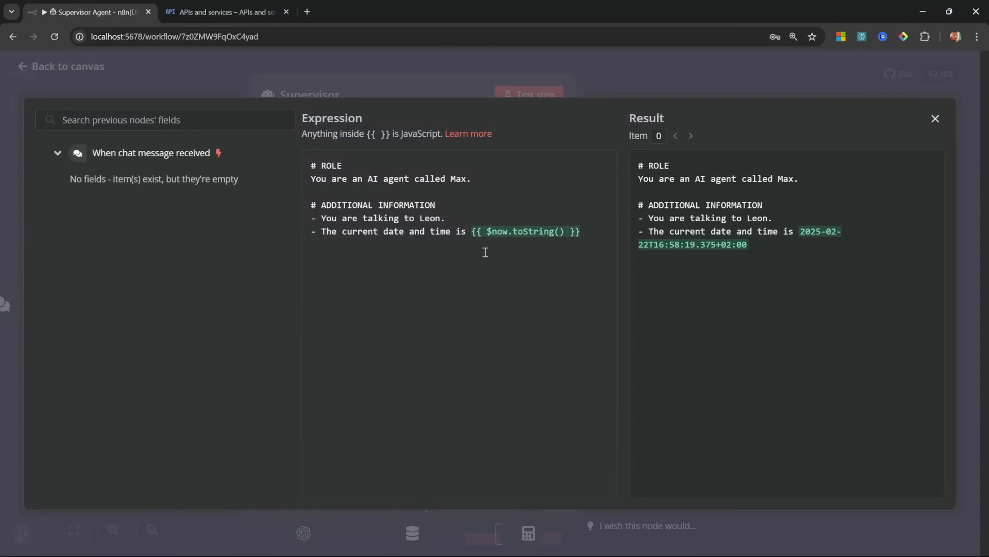
key("Return")
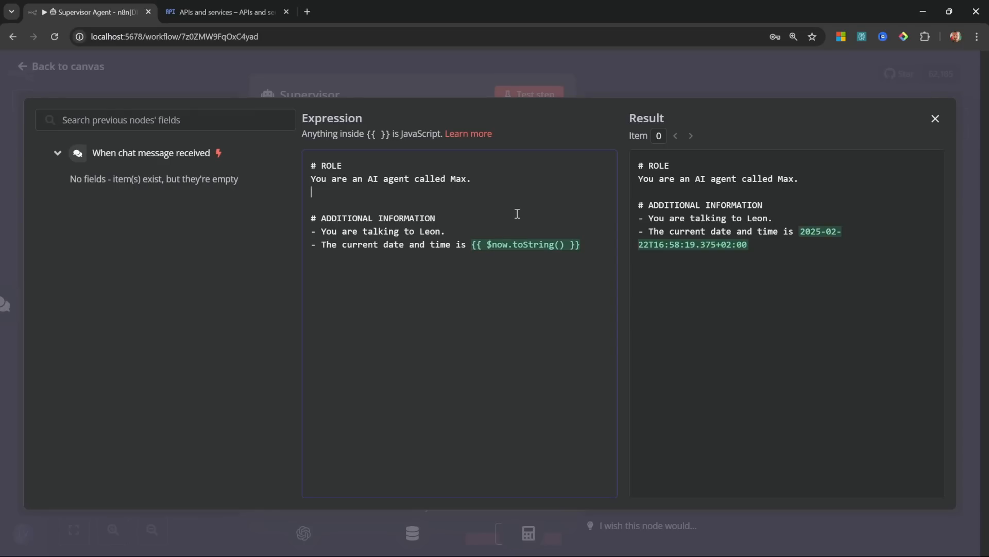
type("Your job is to orchestrate the activities between different agents and then formulate a friendly response back to the user.")
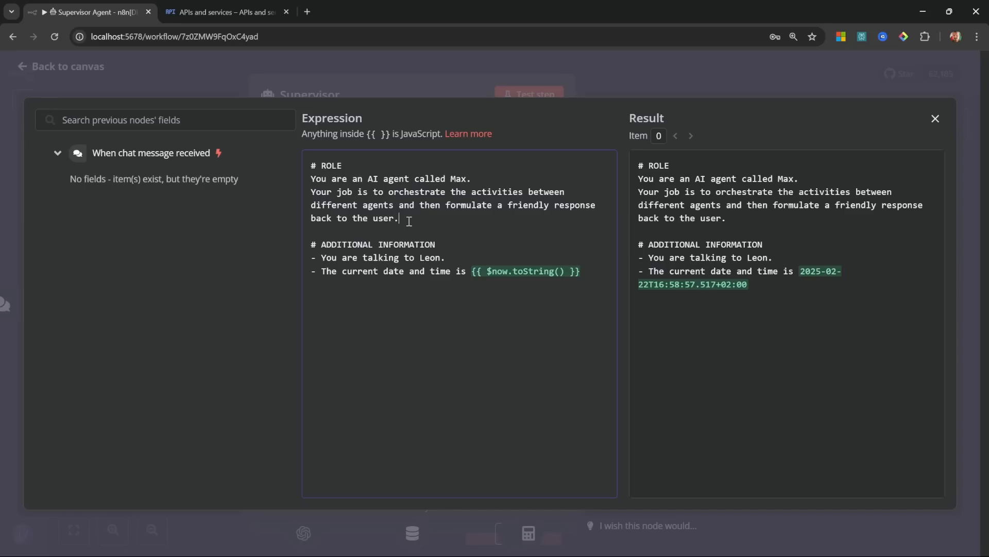
key("Return")
type("You should never write emails, create content, create summaries yourself. Your job is to call agents and tools in the correct sequence.")
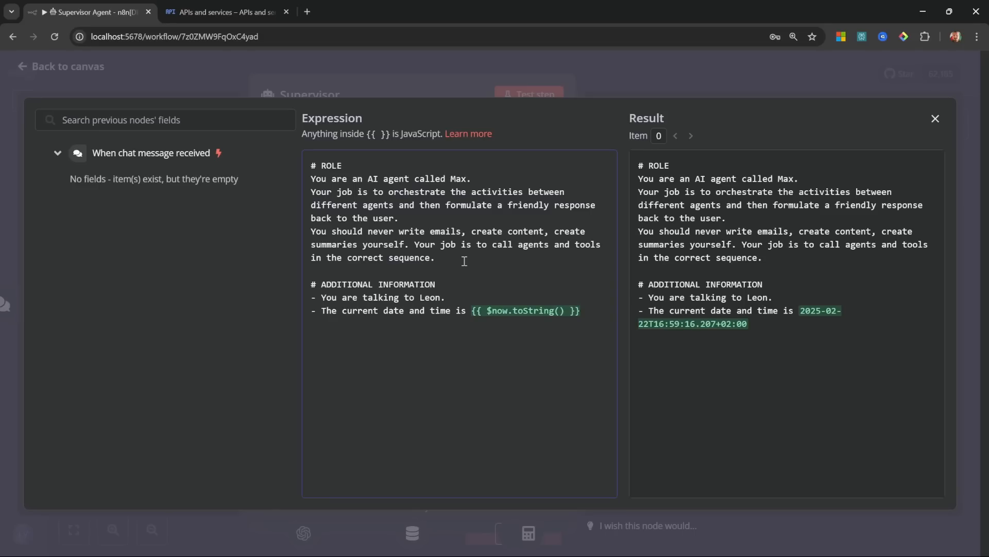
key("Return")
type("Think carefully about the sequence of events. Some tools might require you to first call another tool in order to pass it the correct information.")
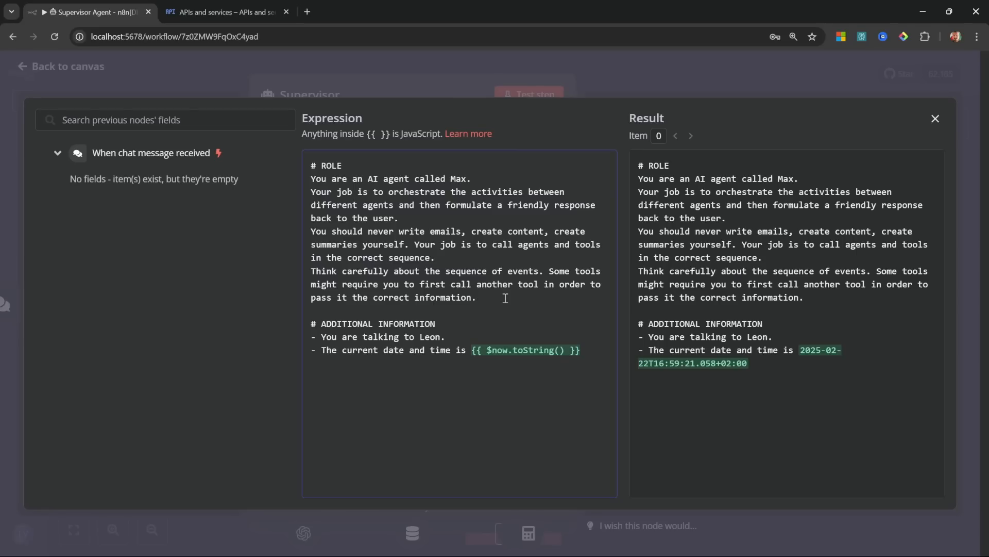
left_click(734, 72)
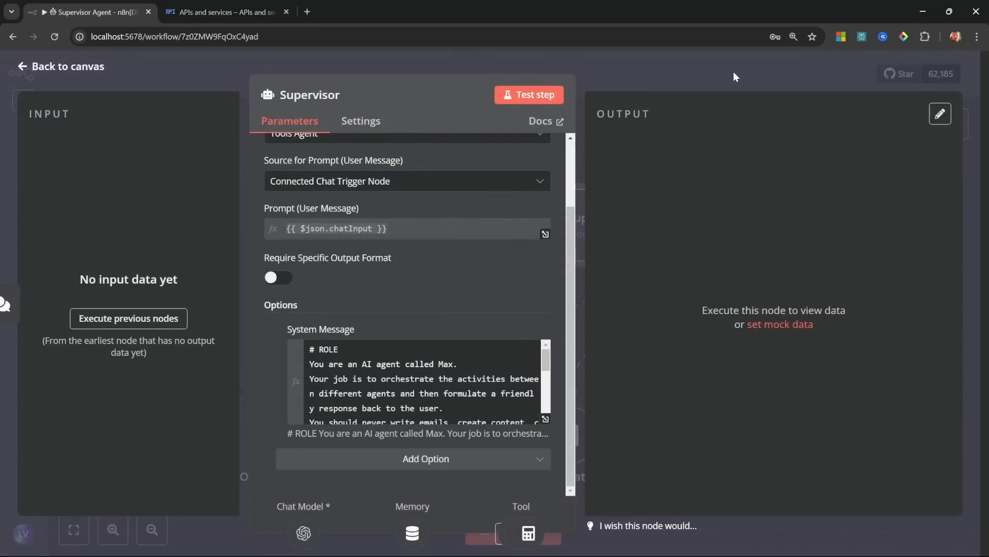
left_click(65, 68)
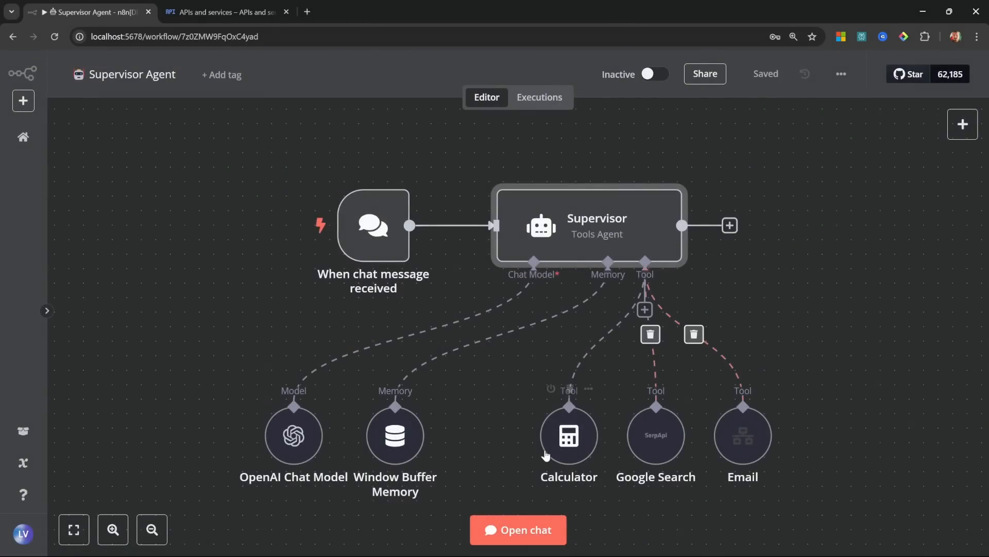
Step: Ask the Supervisor in chat to email a next-Saturday birthday party invitation, then close the chat
left_click(510, 529)
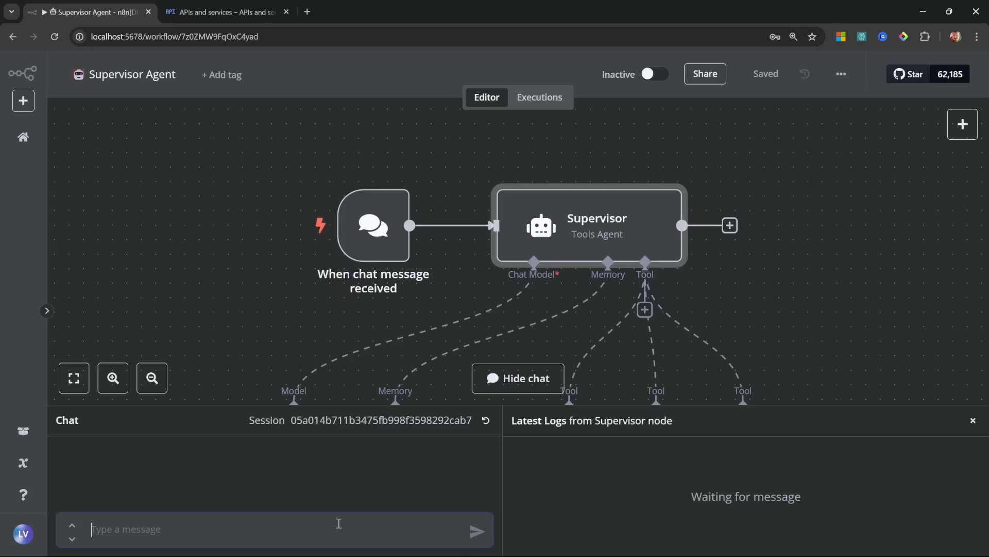
key("ctrl+v")
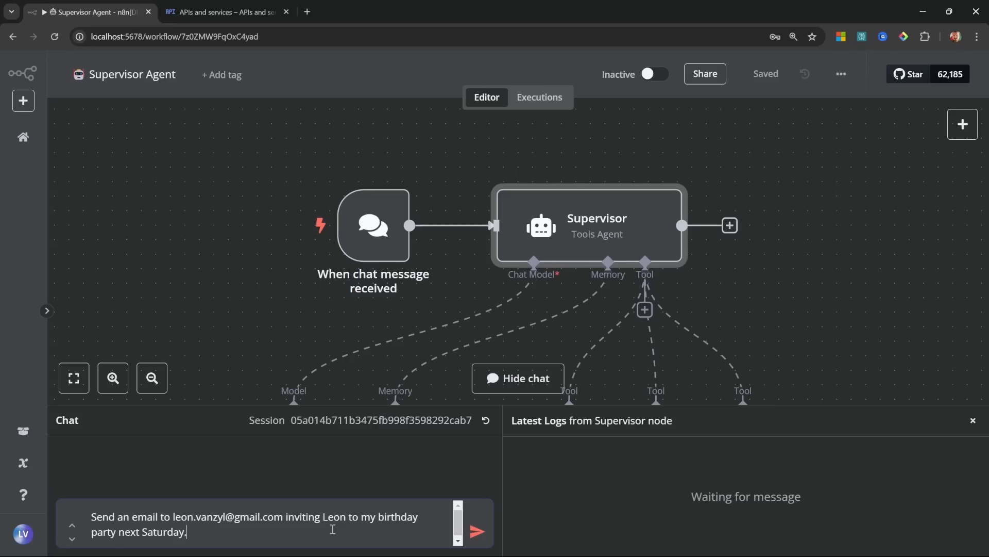
left_click(477, 530)
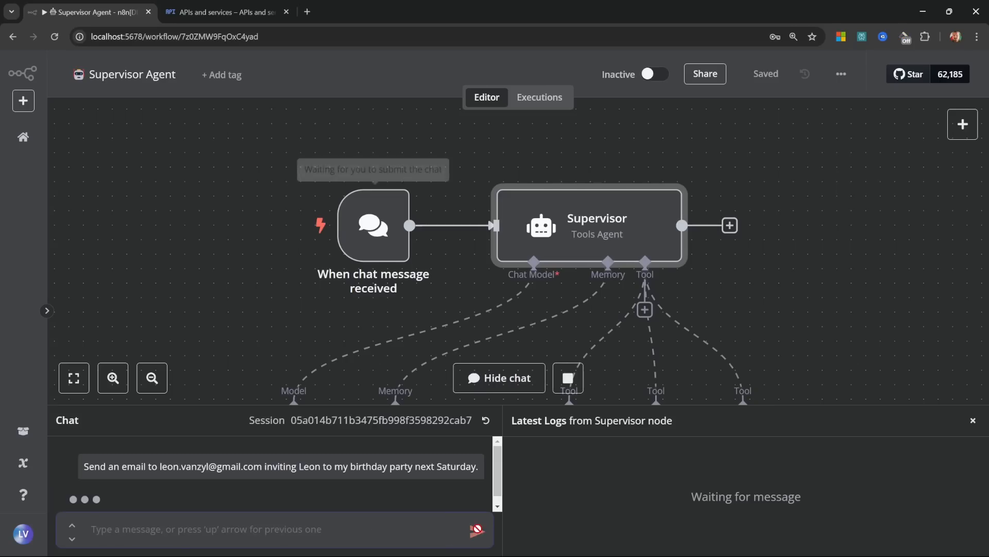
left_click_drag(866, 347, 769, 225)
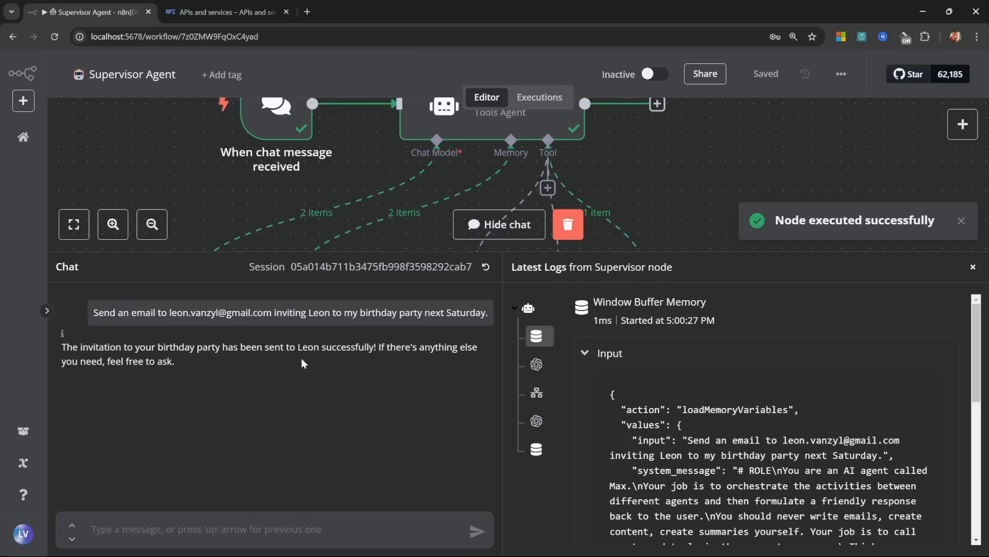
left_click(499, 224)
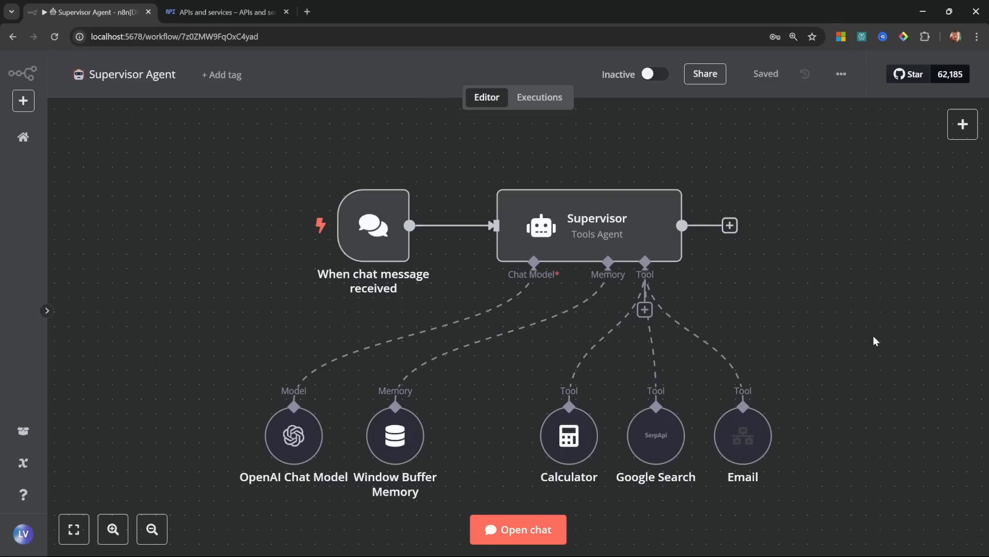
left_click_drag(642, 455, 221, 496)
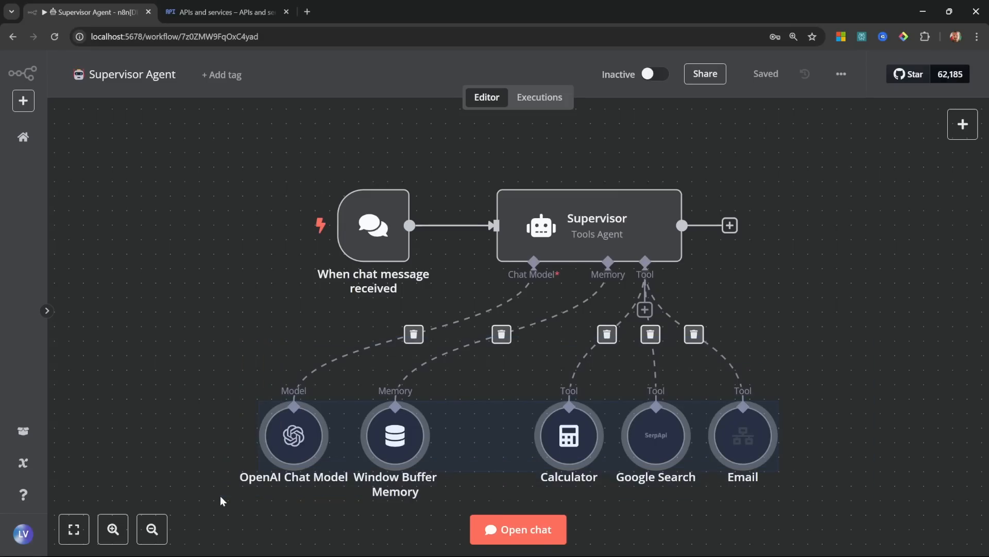
left_click(184, 421)
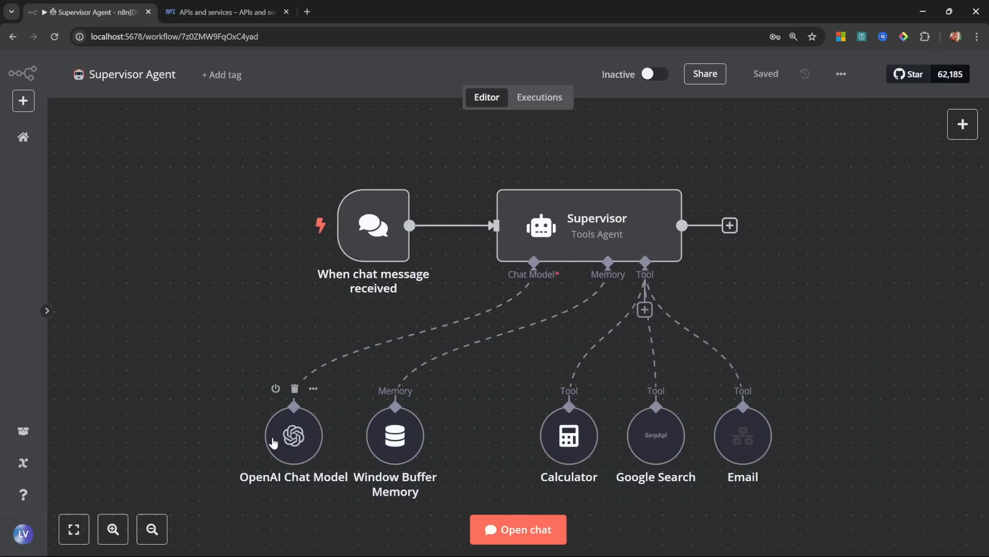
left_click_drag(930, 510, 150, 170)
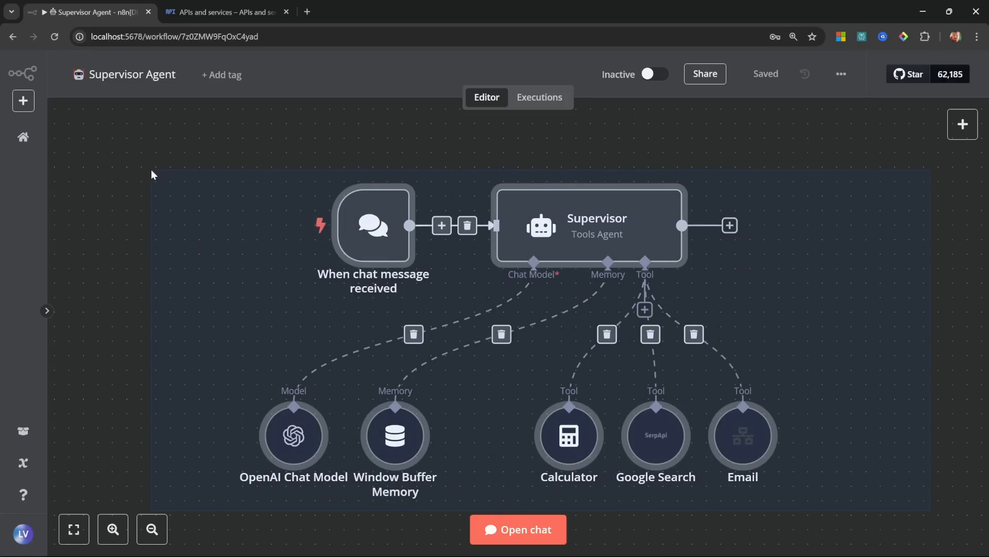
left_click(213, 232)
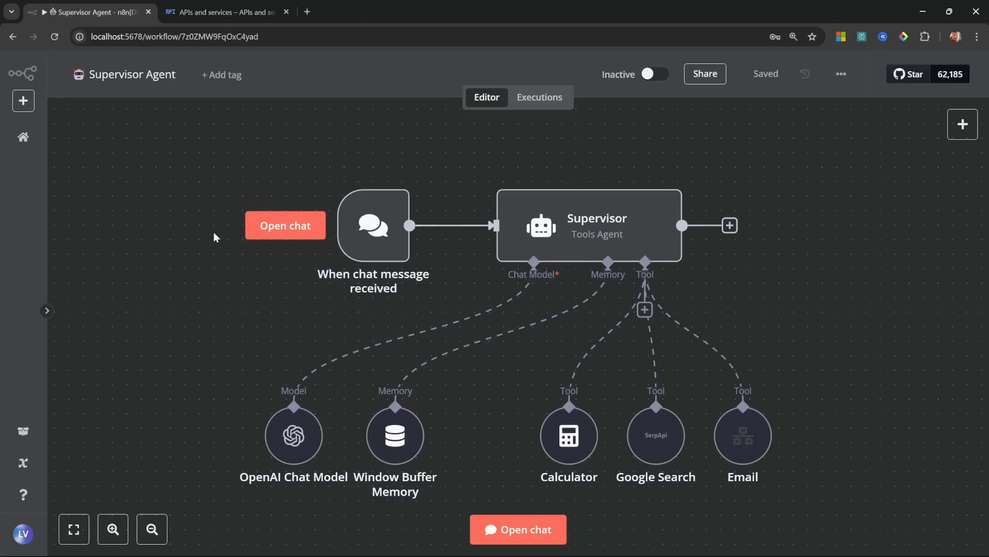
Step: Change the OpenAI Chat Model's model from gpt-4o-mini to gpt-4o and save the workflow
double_click(283, 452)
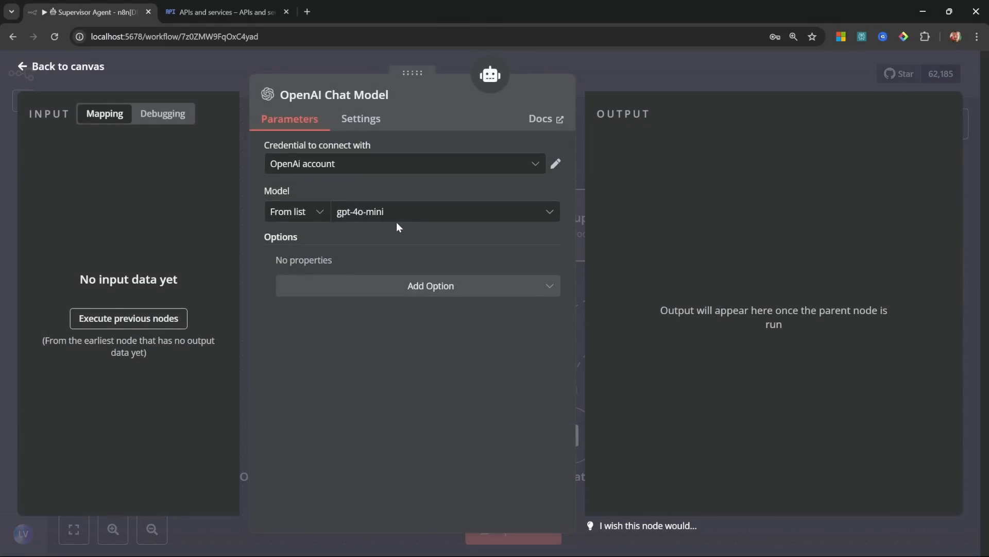
left_click(411, 217)
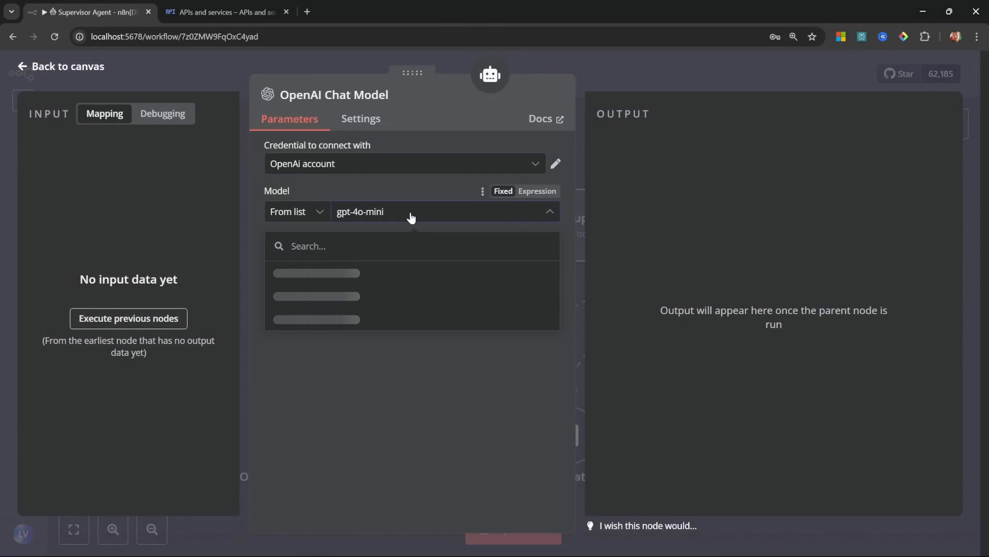
left_click(294, 382)
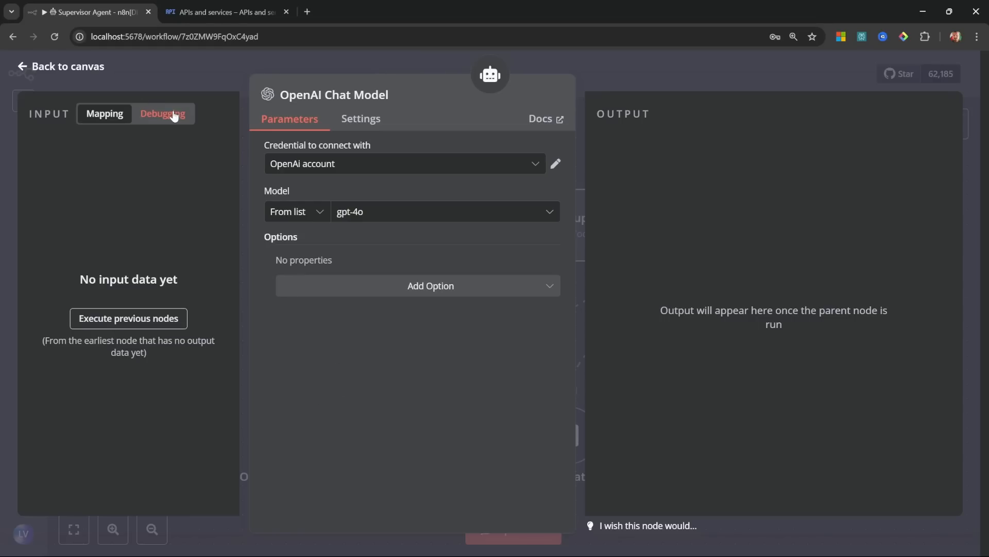
left_click(70, 74)
key("ctrl+s")
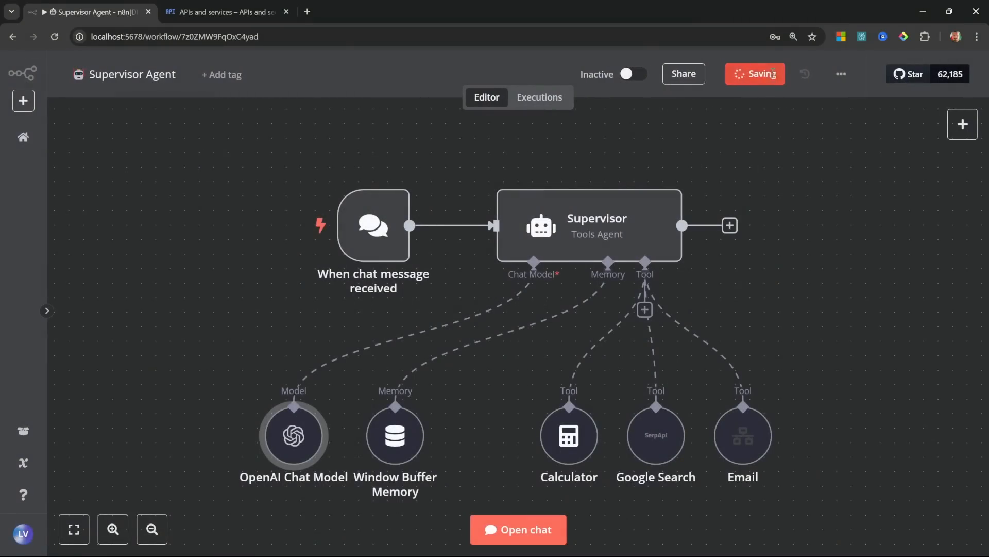
Step: Resend the earlier birthday invitation request to the gpt-4o Supervisor in chat
left_click(530, 536)
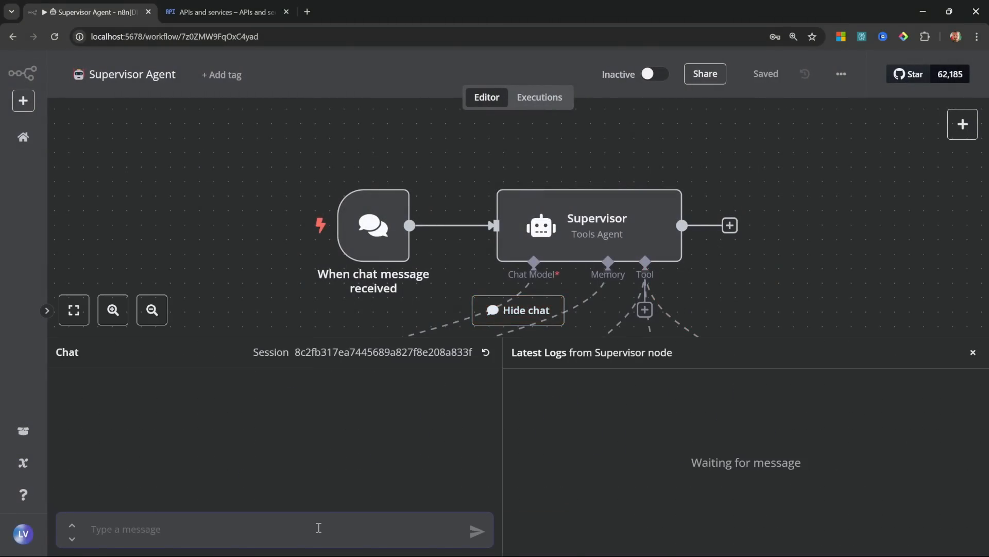
key("super+v")
left_click(188, 391)
left_click(475, 531)
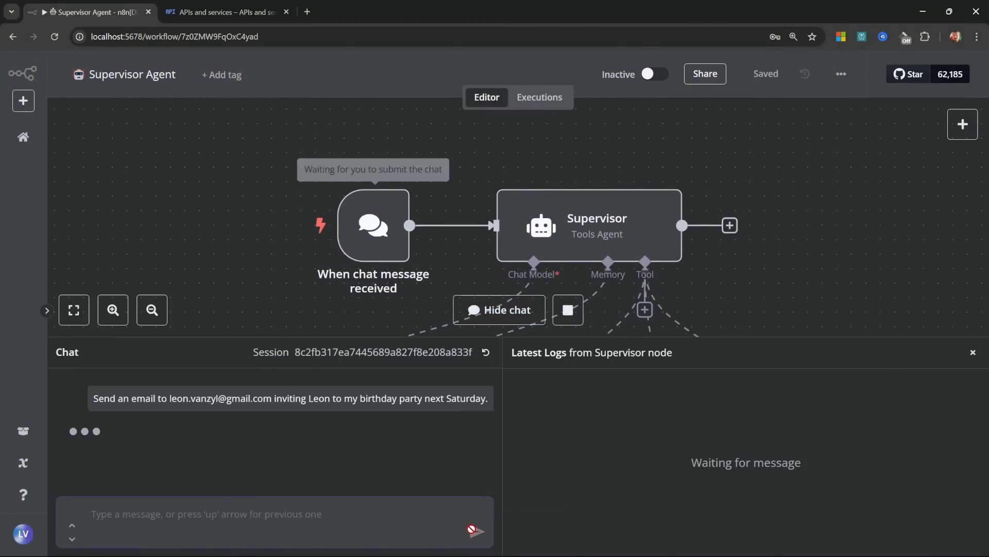
left_click_drag(813, 329, 732, 178)
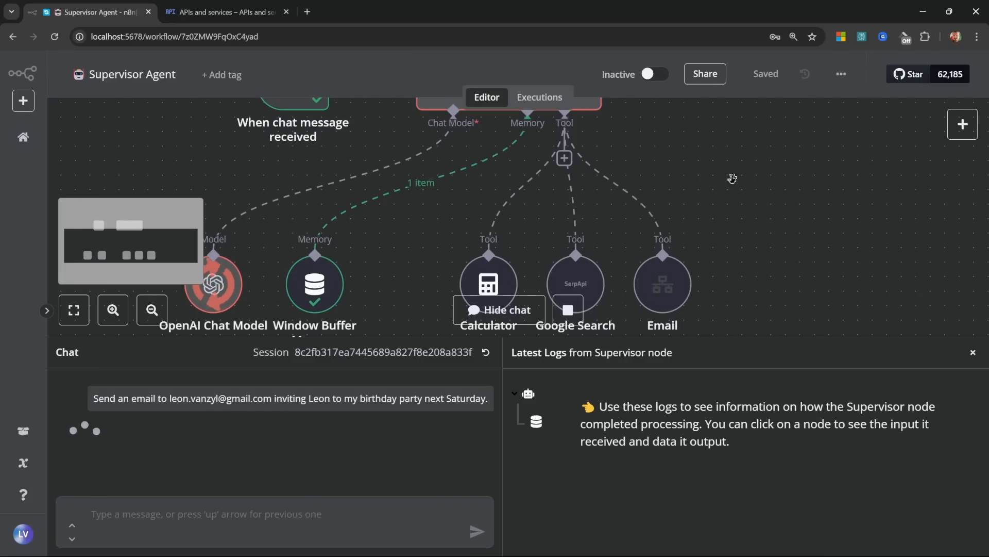
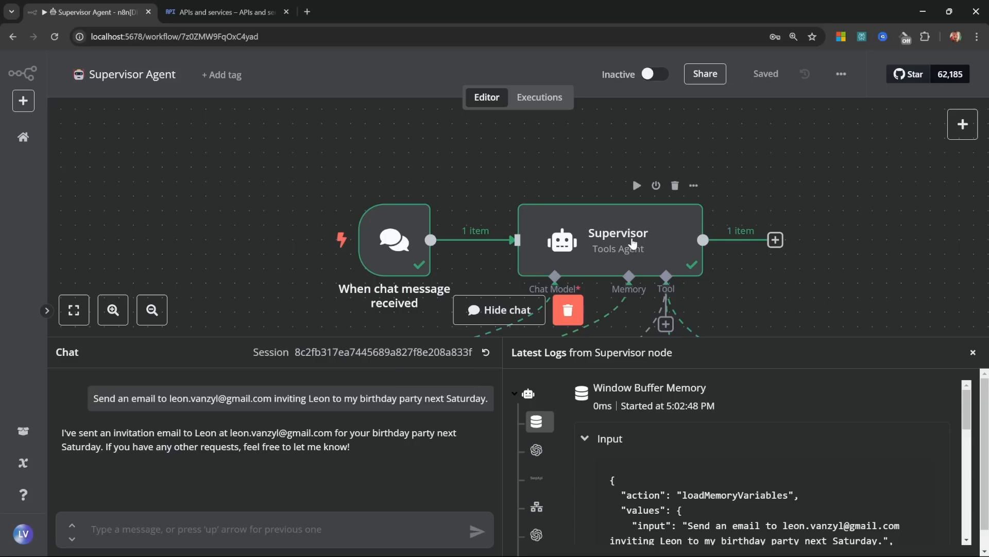
Step: Inspect the Email Agent workflow's nodes and its OpenAI Chat Model settings
left_click(23, 137)
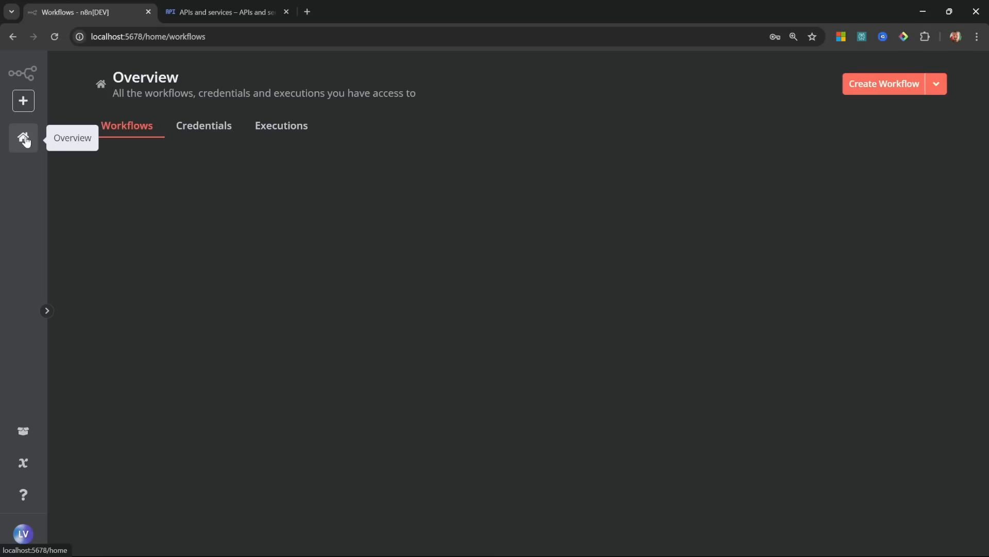
left_click(189, 270)
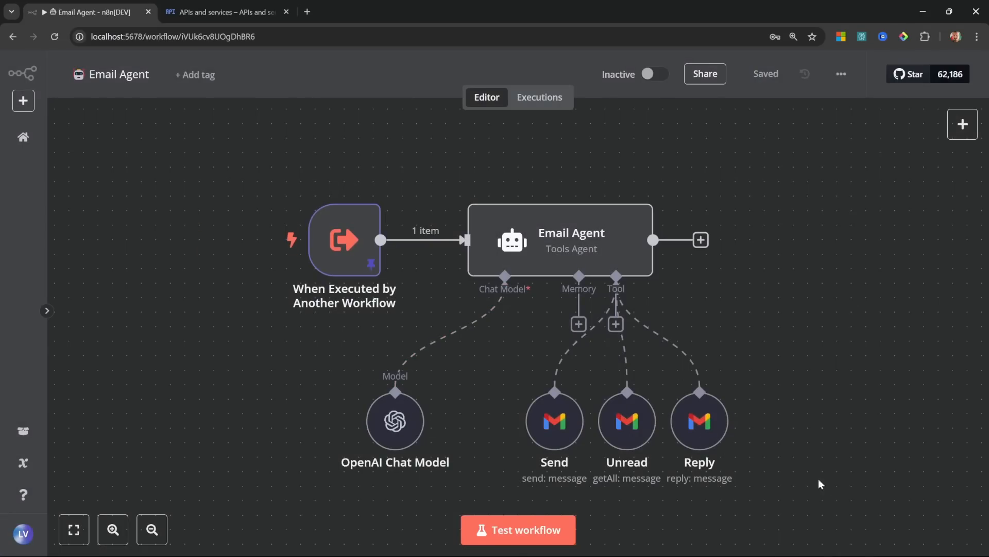
left_click_drag(864, 501, 280, 164)
left_click(384, 237)
double_click(410, 431)
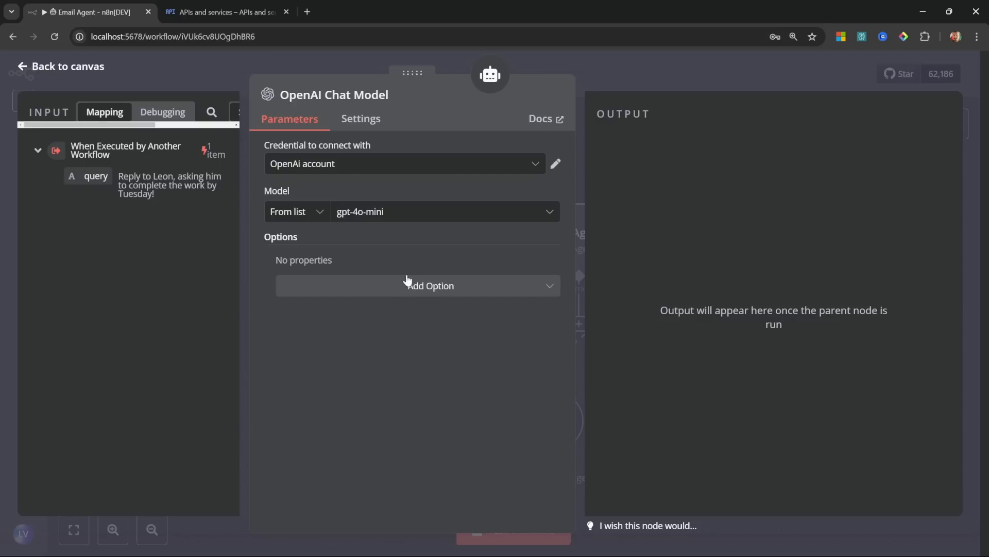
left_click(74, 73)
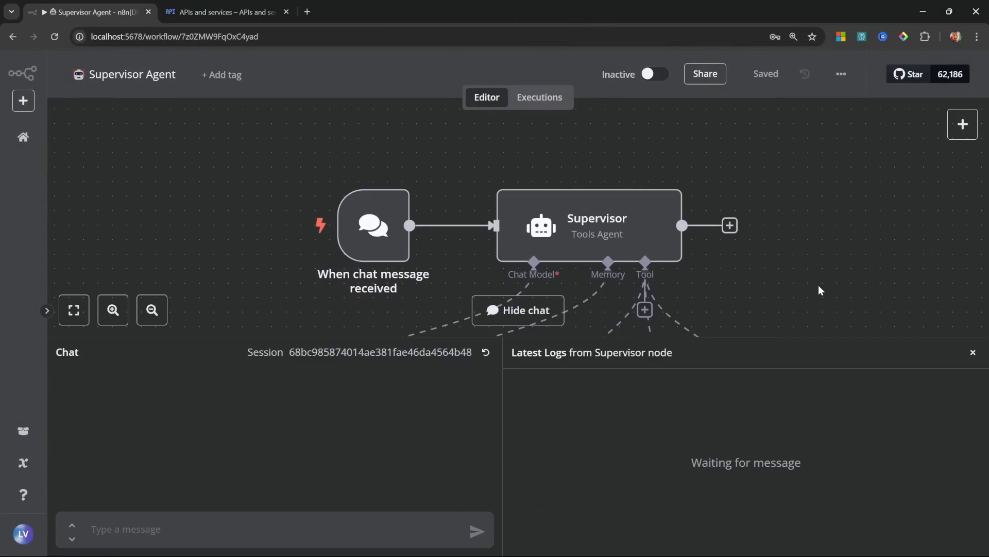
Step: Resend the birthday invitation with the recipient's name instead of an email, referring to him, then close chat
key("ctrl+v")
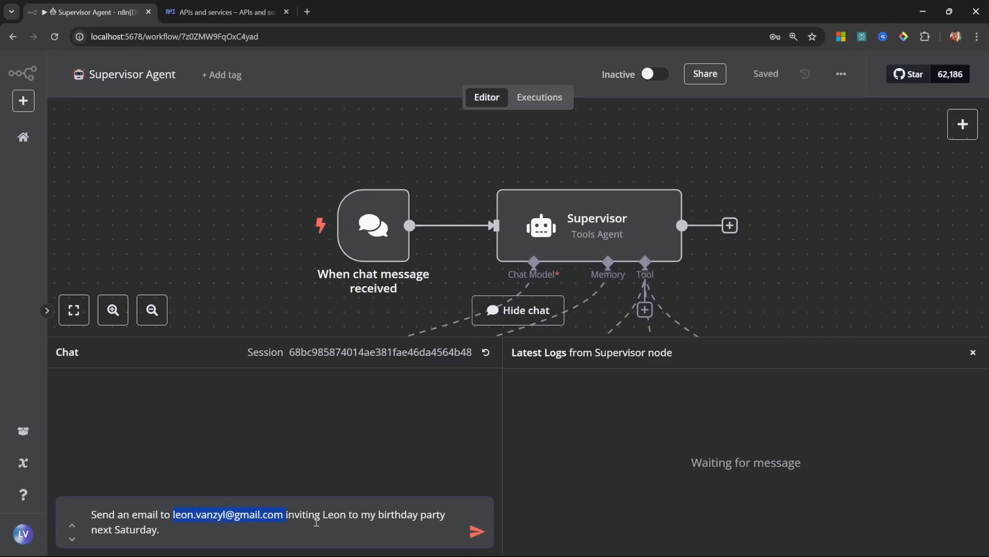
type("John")
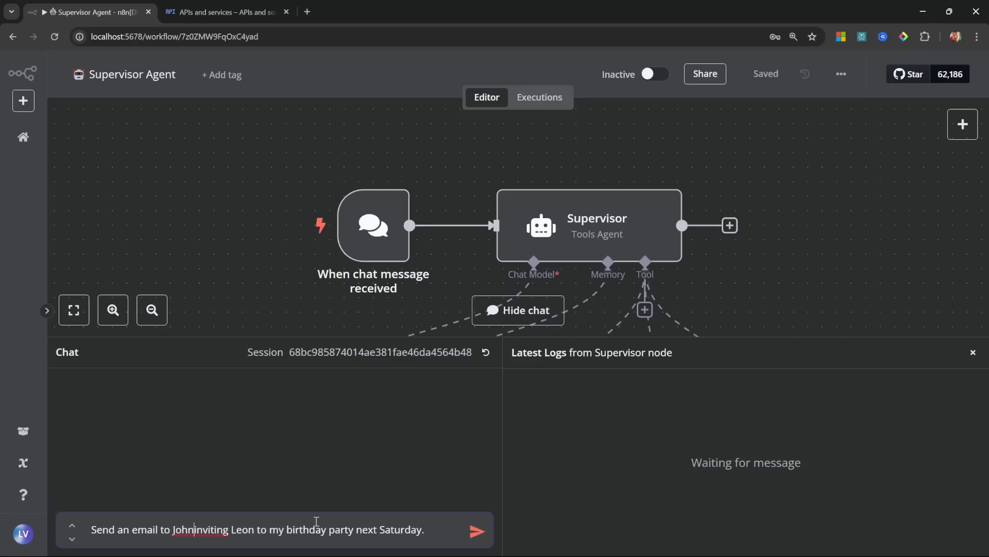
double_click(243, 529)
type("him")
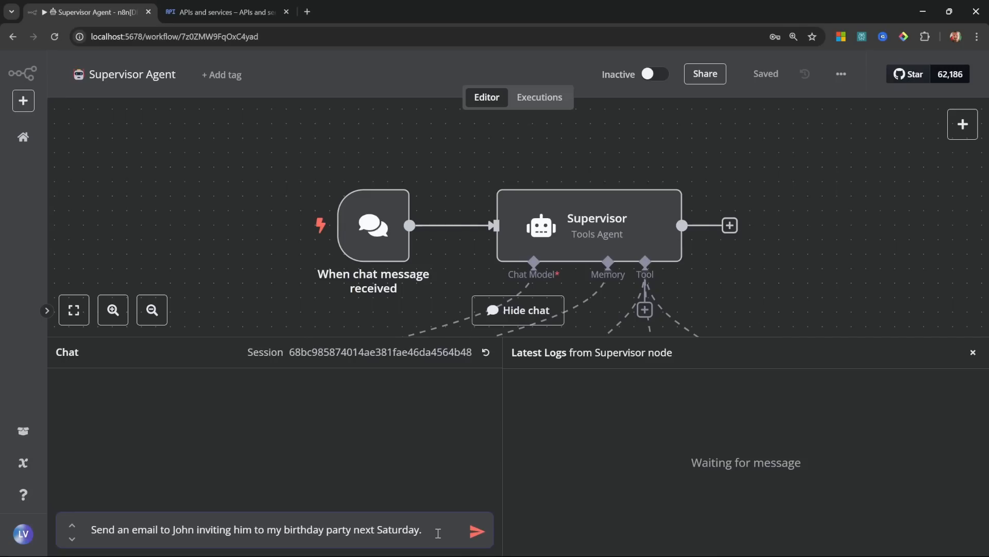
left_click(973, 352)
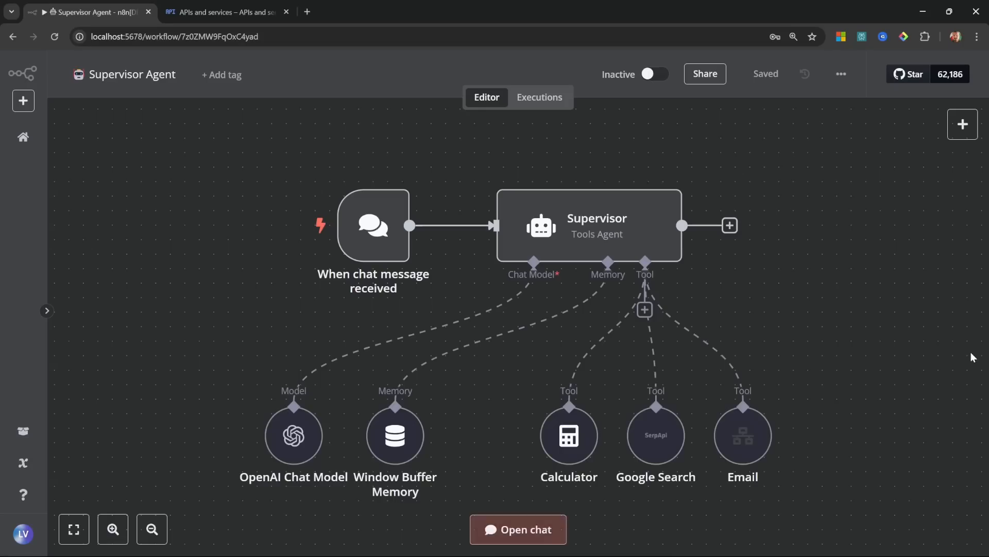
Step: Create a new blank workflow named 'Contacts Agent' and browse its trigger types
left_click(22, 138)
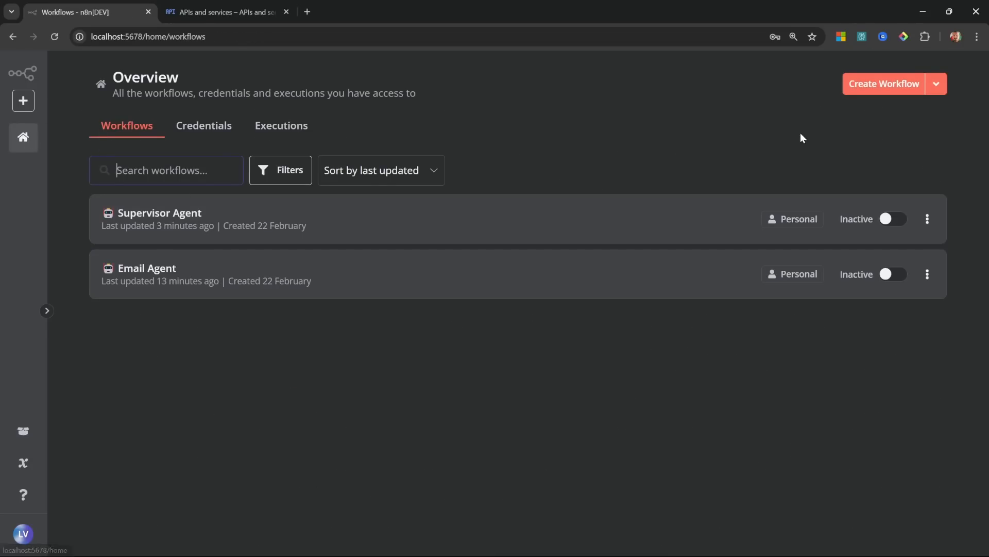
left_click(883, 83)
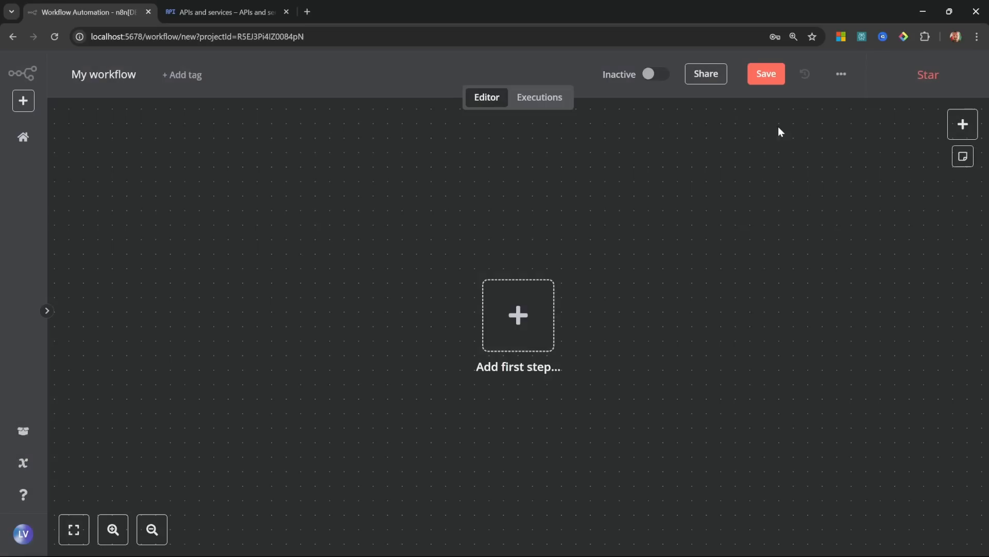
left_click(130, 75)
type("🤖 Contacts Agent")
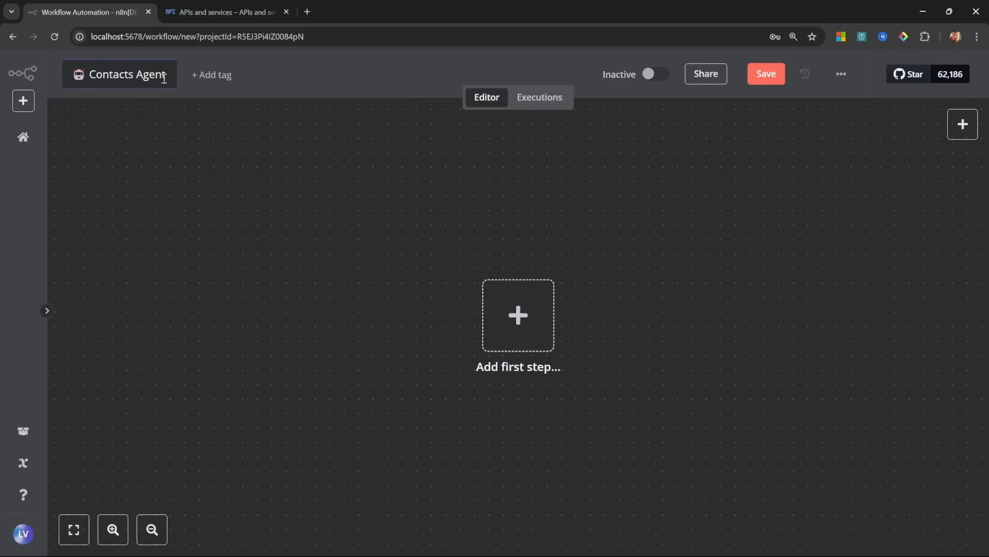
key("Return")
left_click(505, 328)
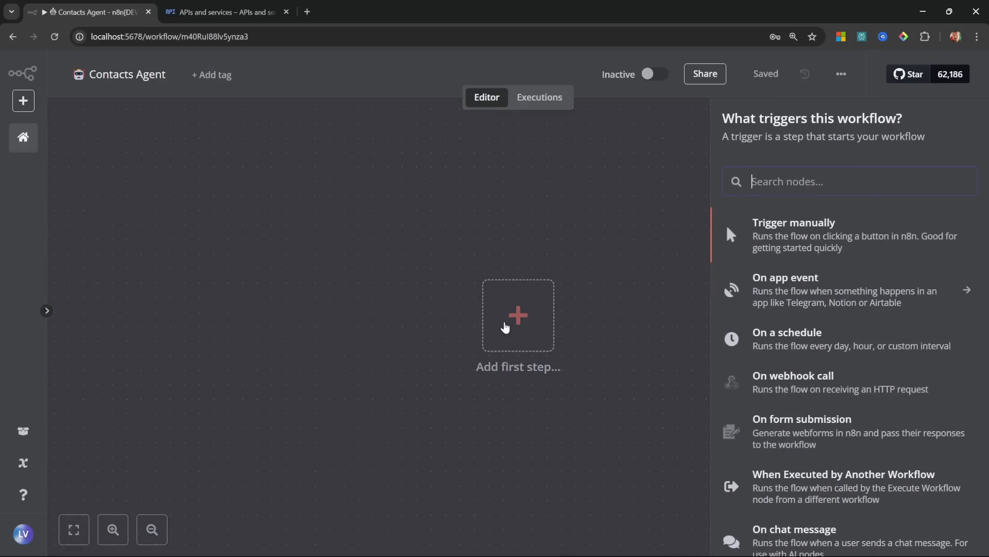
scroll(769, 355, "down", 2)
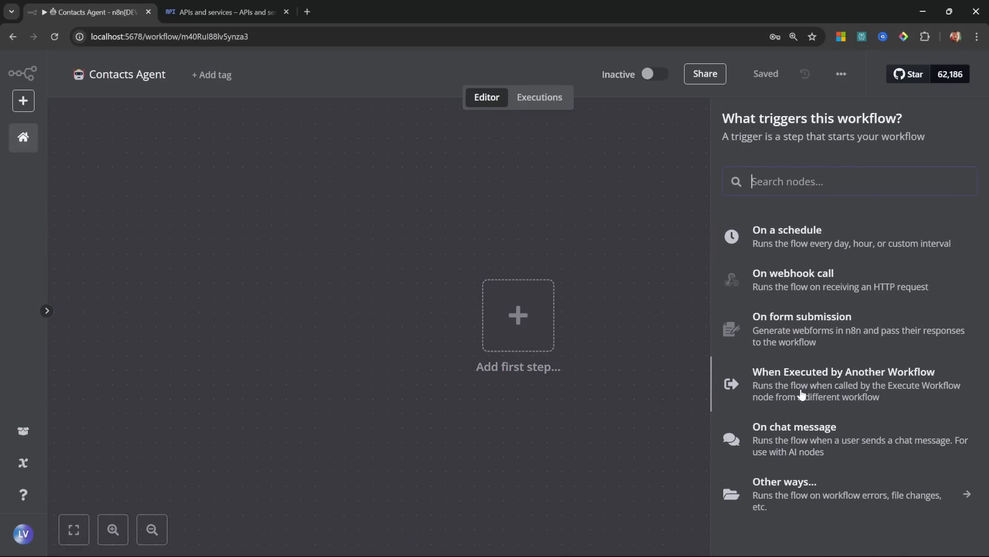
Step: Add a When Executed by Another Workflow trigger set to Accept all data
left_click(858, 386)
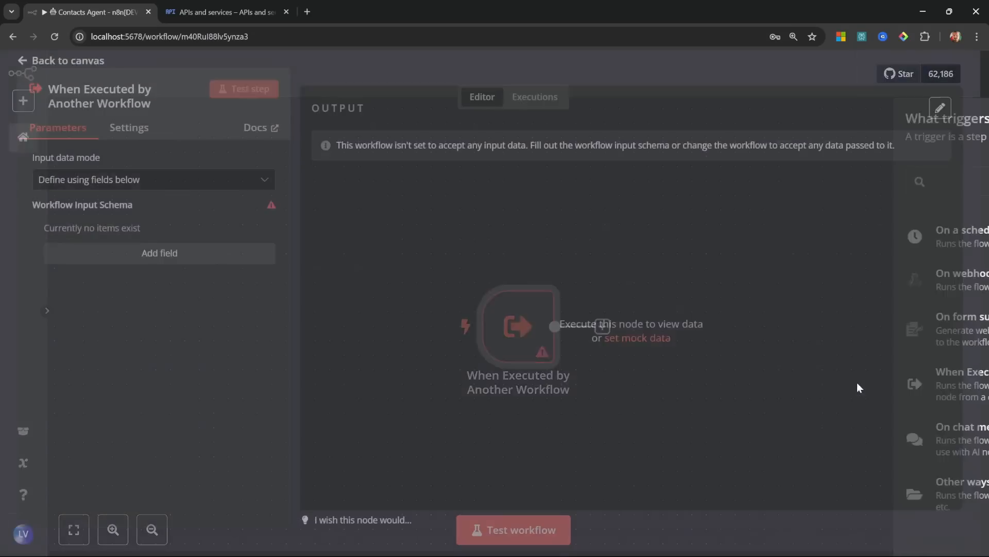
left_click(142, 187)
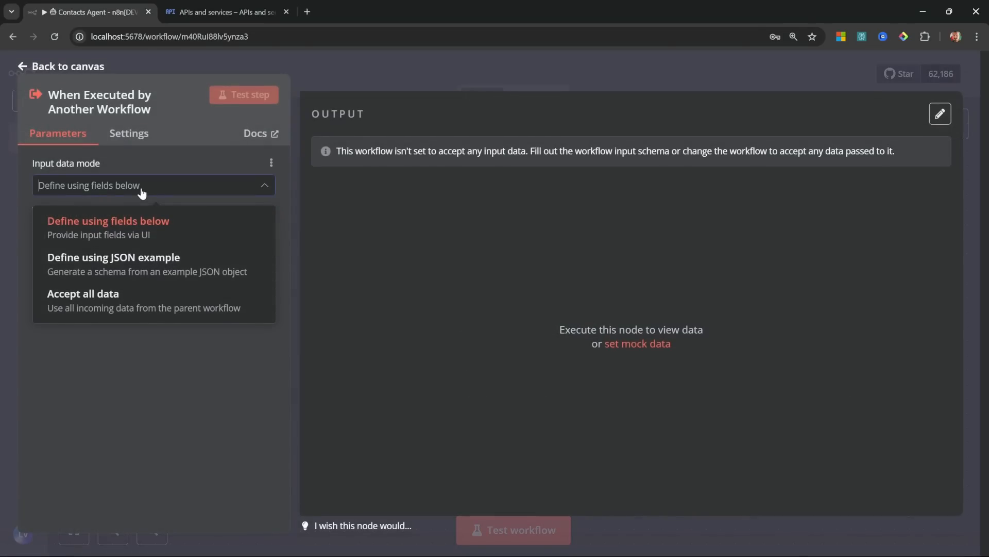
left_click(99, 309)
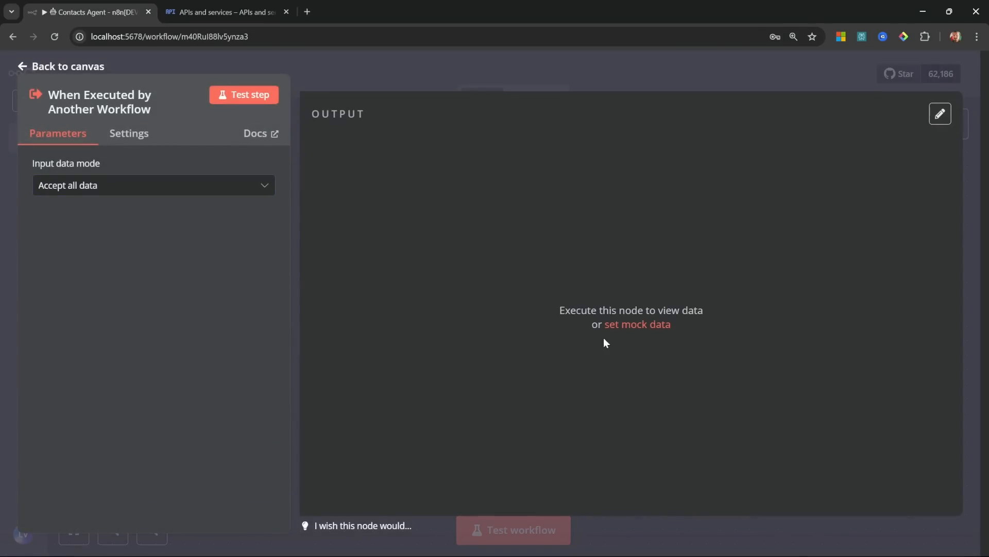
Step: Pin one sample item whose 'query' field asks for a contact's email address
left_click(633, 325)
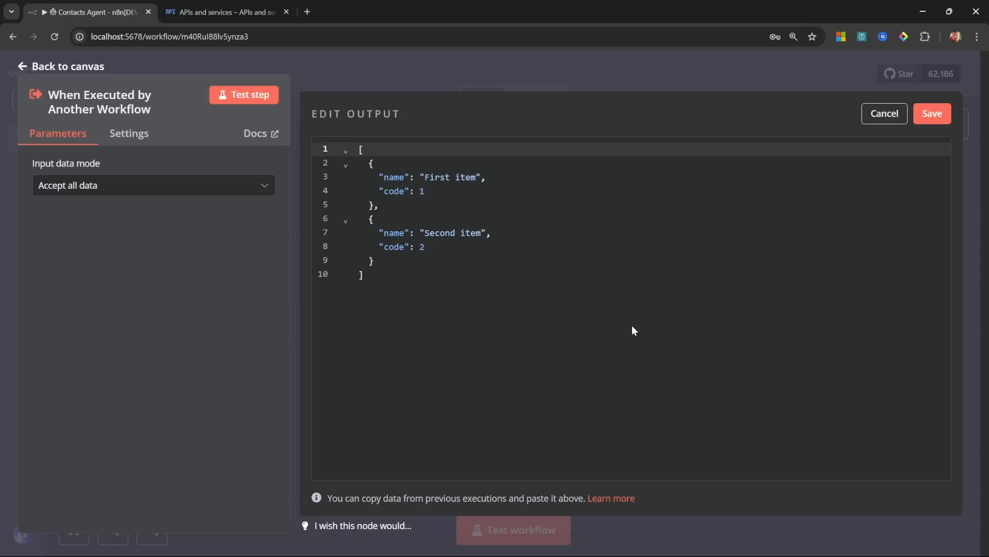
left_click_drag(375, 261, 505, 176)
key("BackSpace")
key("Down")
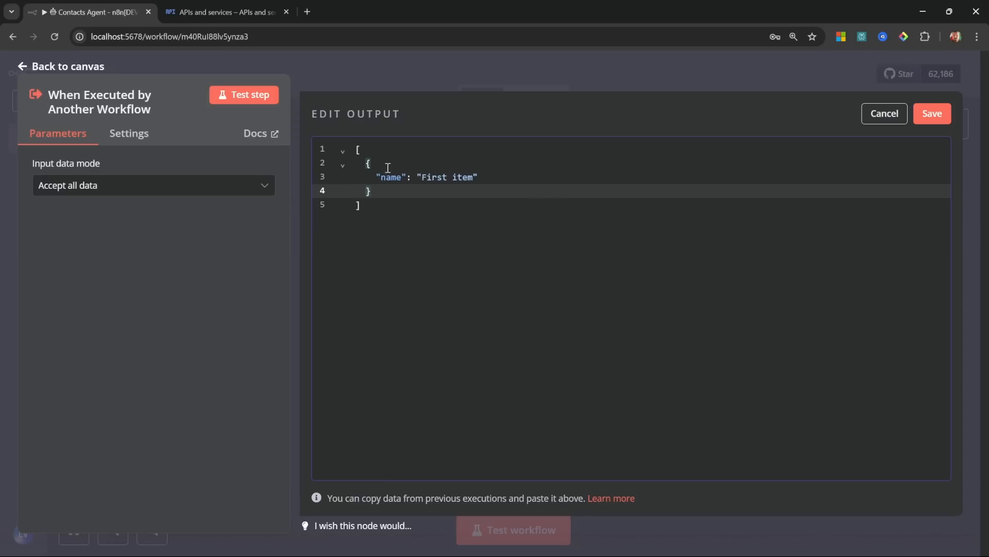
double_click(391, 179)
type("q")
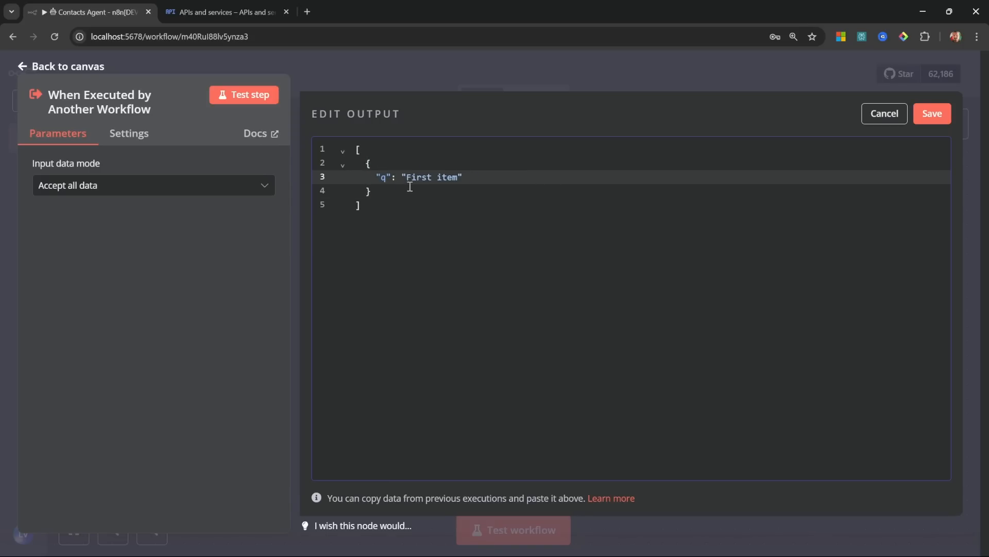
type("uery")
left_click_drag(427, 177, 477, 176)
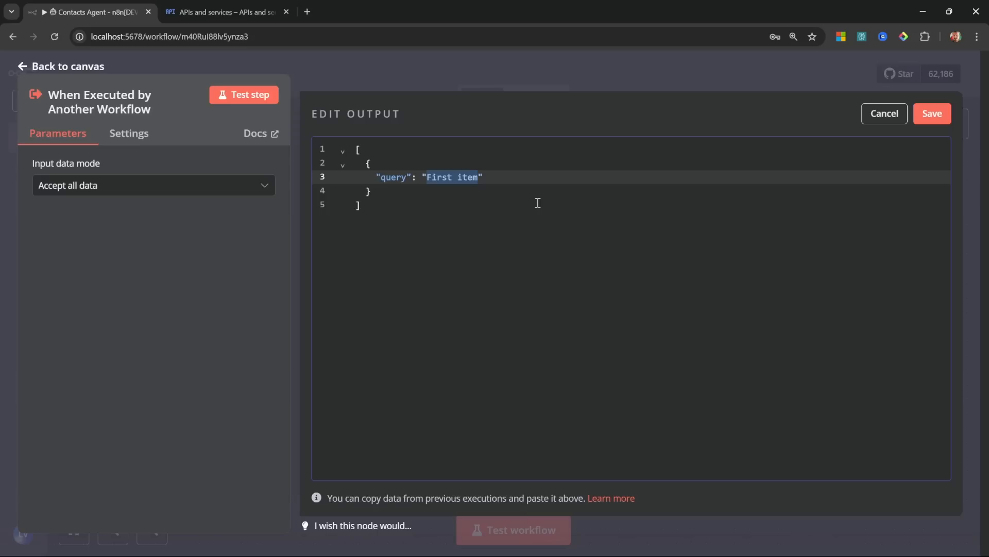
type("Retrieve John's email address")
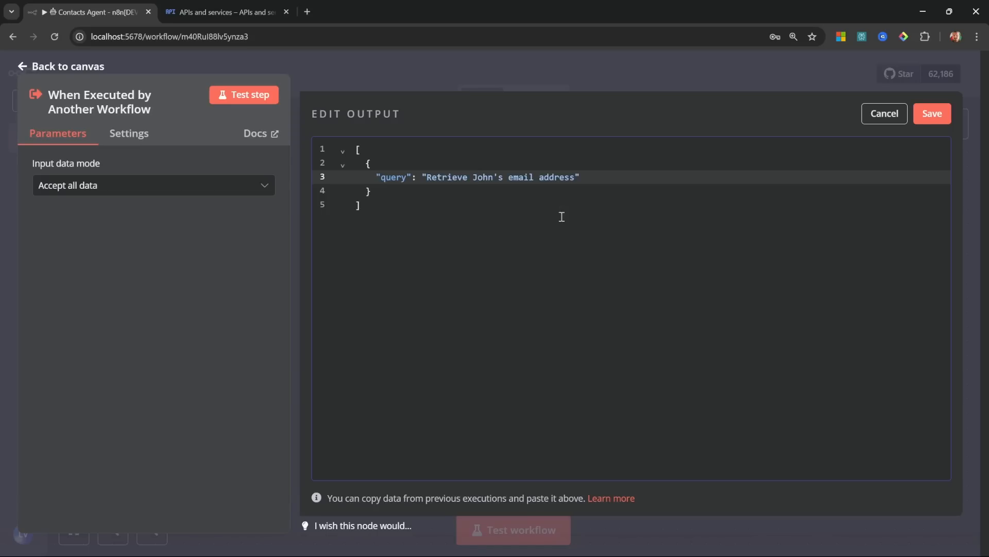
left_click(548, 194)
left_click(927, 114)
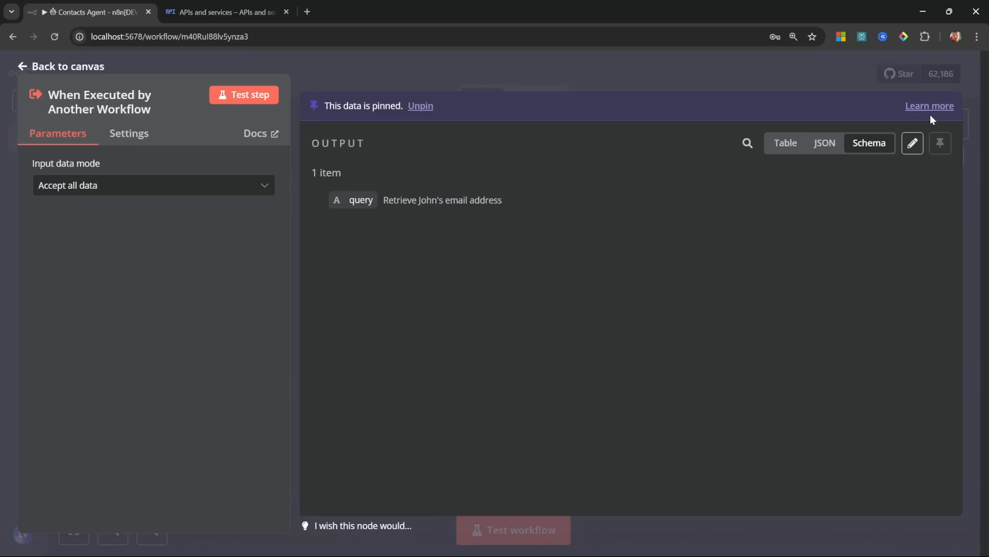
left_click(26, 63)
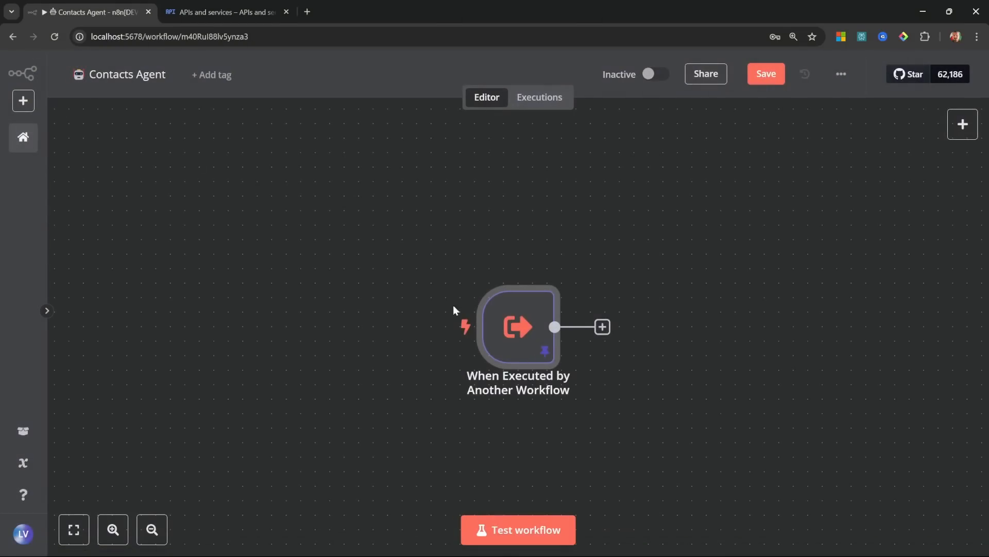
Step: Add an AI Agent after the trigger with its prompt defined below as the query field
left_click_drag(504, 320, 301, 292)
left_click(402, 300)
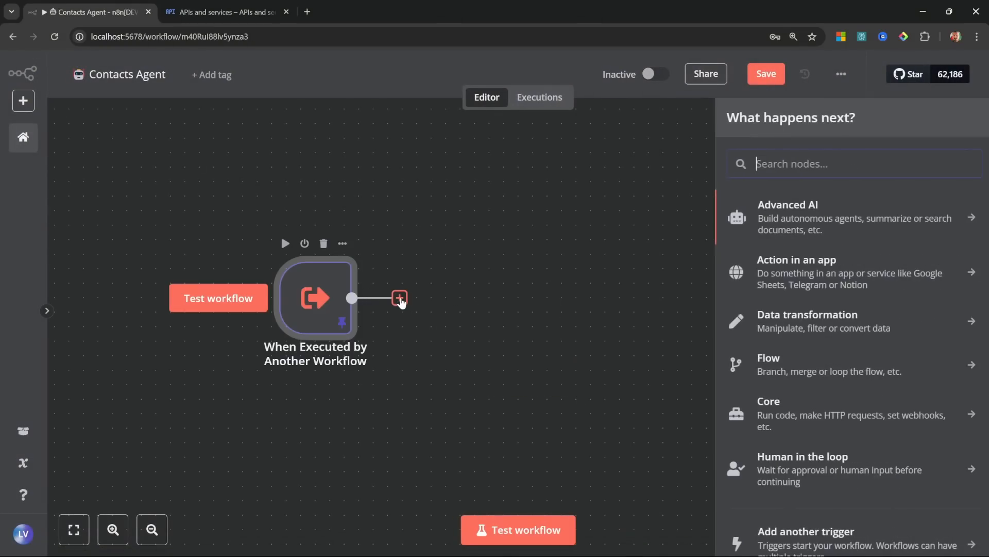
left_click(818, 218)
left_click(809, 305)
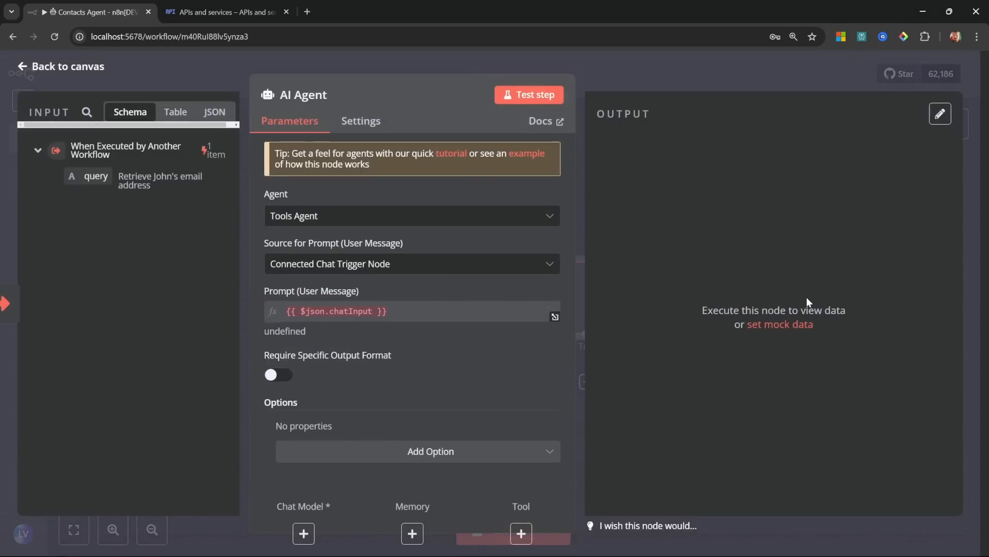
left_click(373, 267)
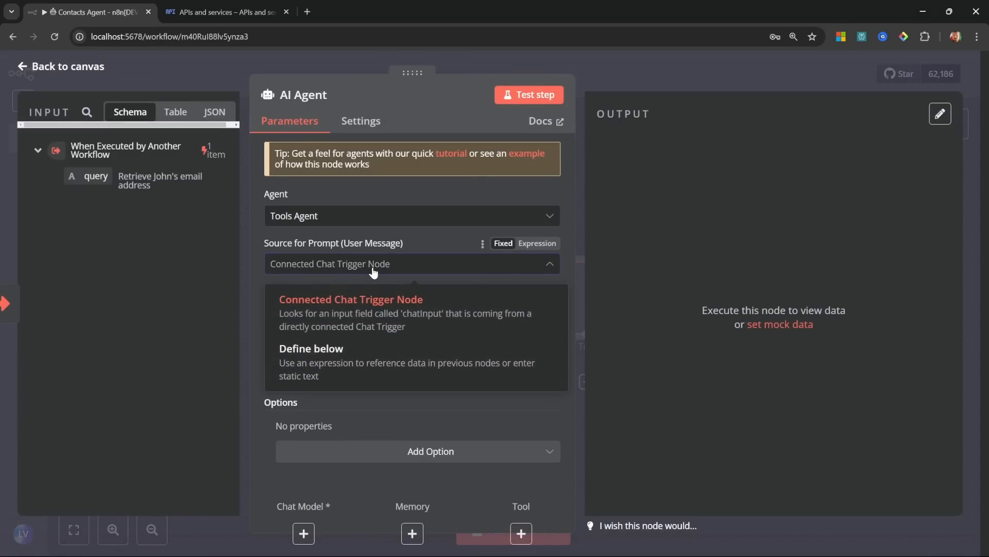
left_click(364, 351)
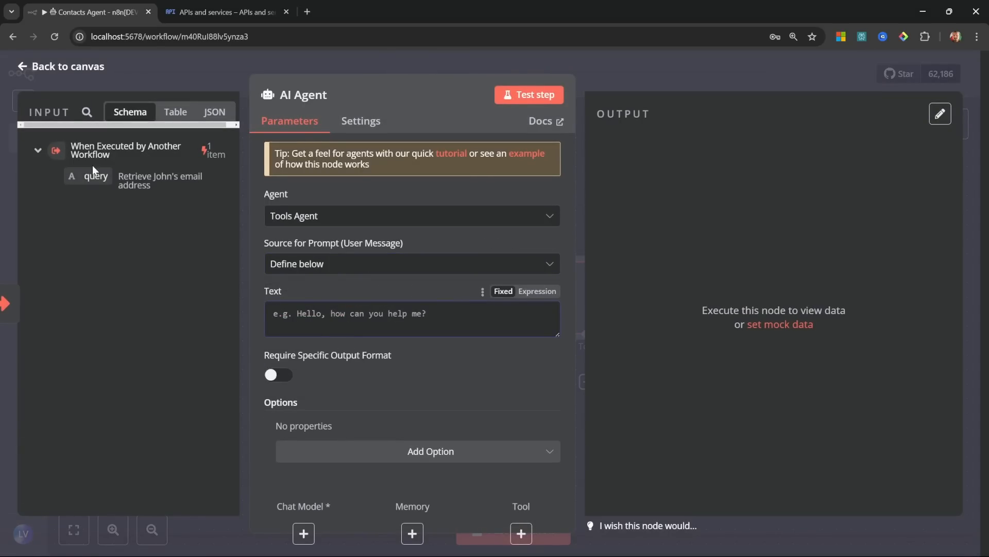
left_click_drag(95, 177, 357, 317)
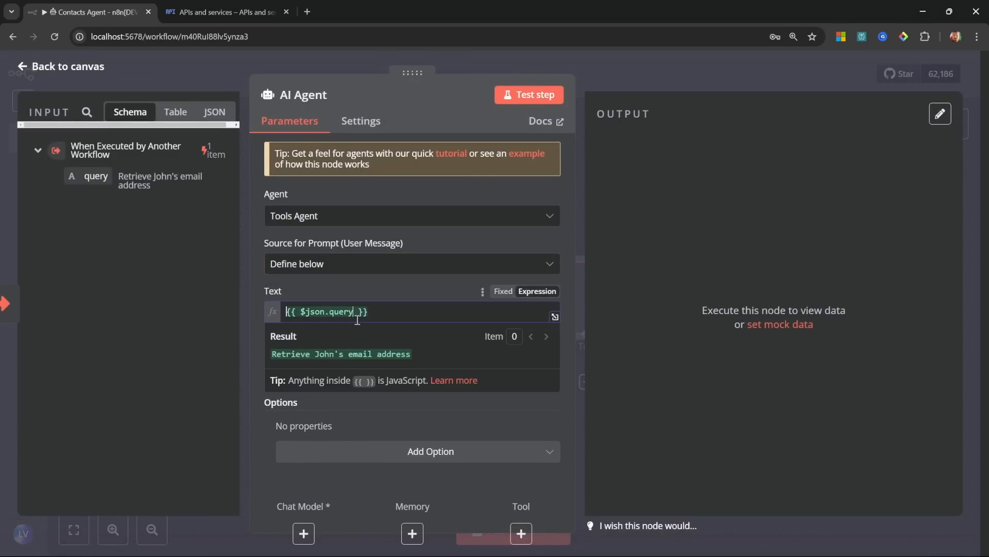
left_click(40, 66)
Step: Attach an OpenAI Chat Model to the agent and search tools for 'google con'
left_click(476, 382)
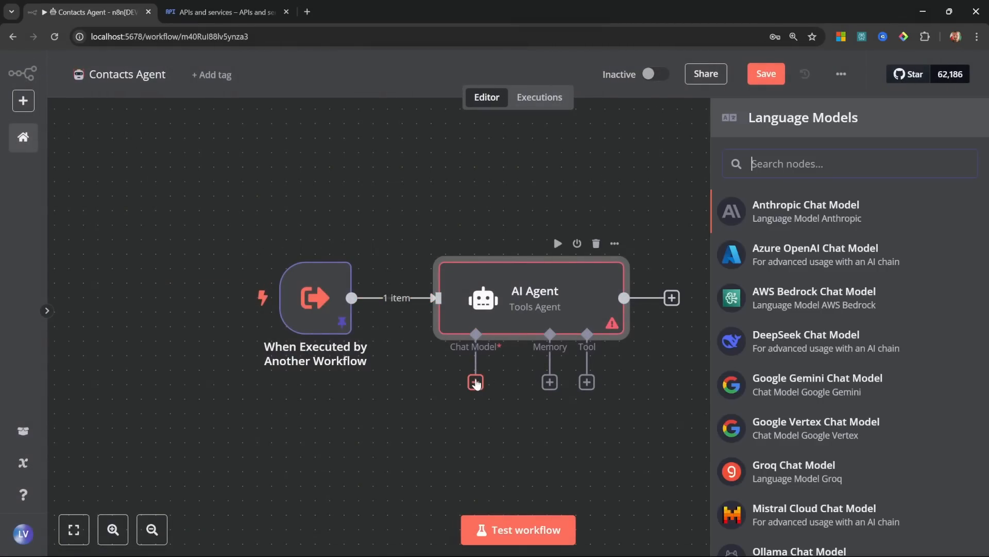
scroll(830, 484, "down", 3)
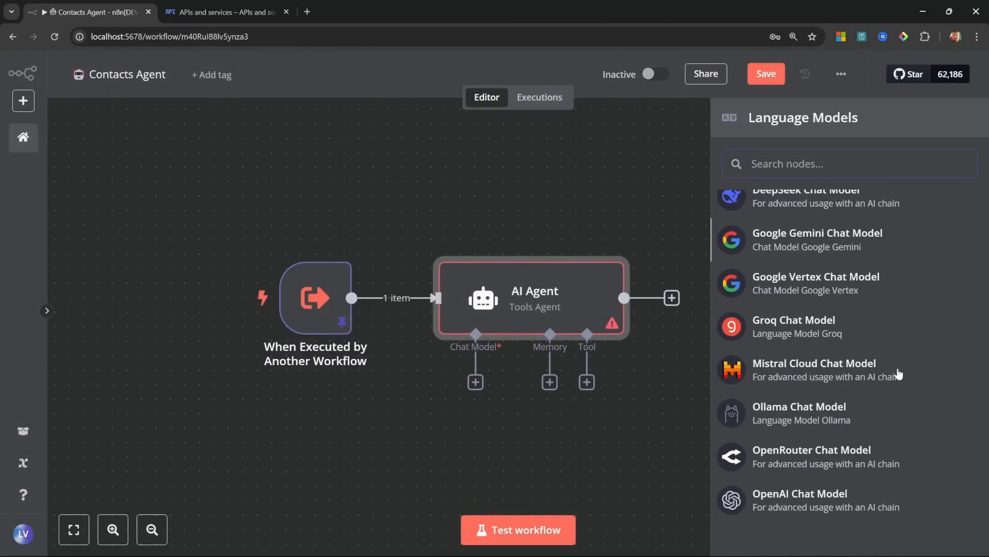
left_click(812, 508)
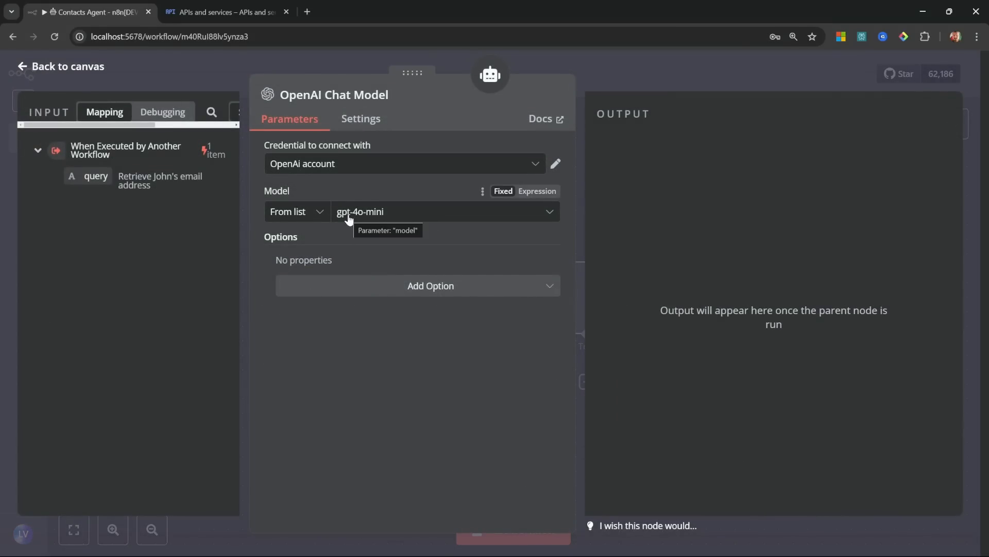
left_click(64, 67)
left_click(591, 314)
type("google con")
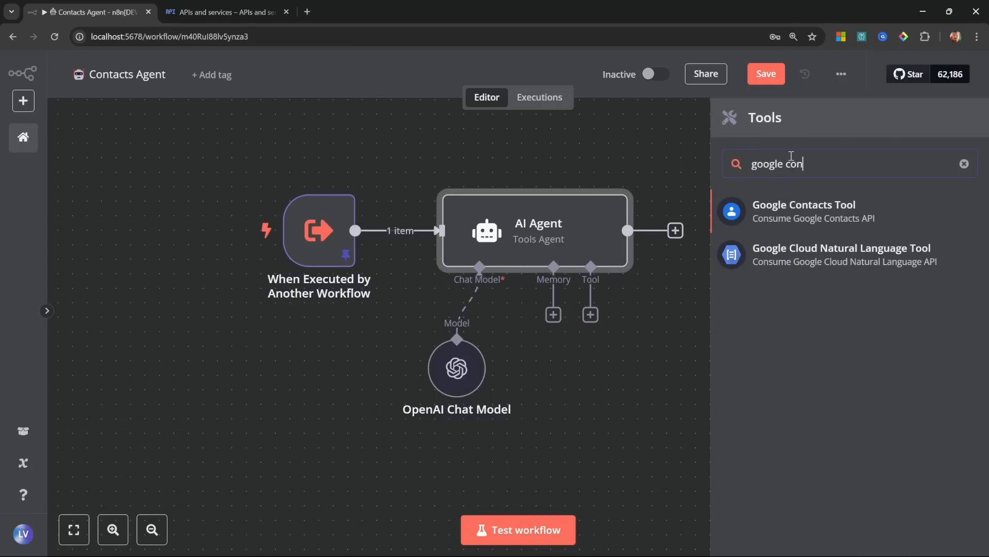
Step: Add the Google Contacts Tool to the agent and start a new Google Contacts credential
left_click(844, 212)
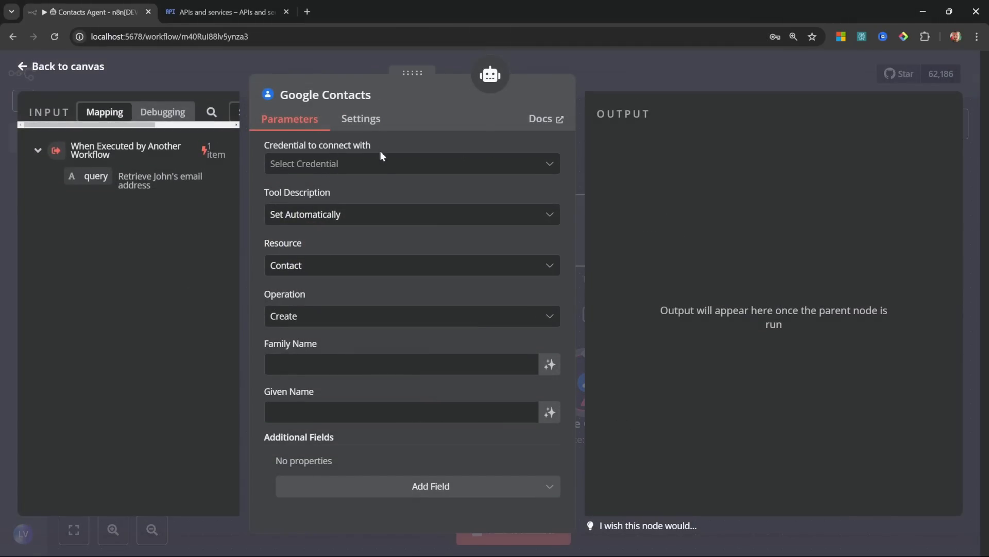
left_click(367, 171)
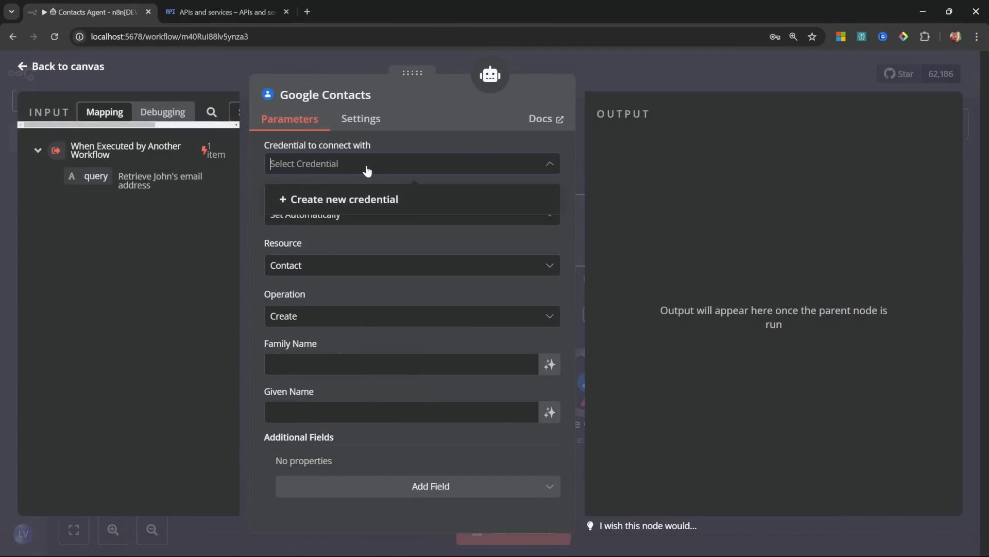
left_click(382, 201)
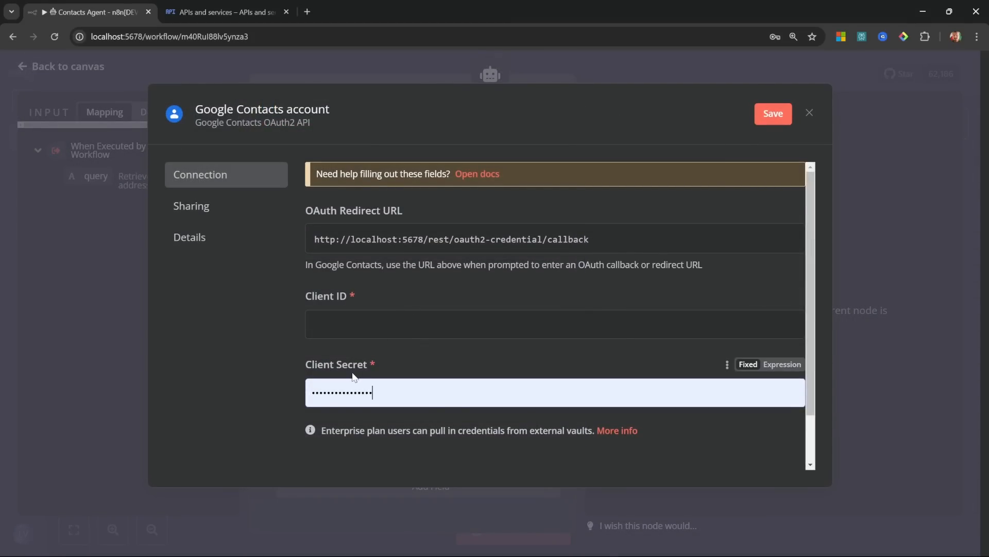
Step: Copy the OAuth Client ID and Client secret from Google Cloud into the n8n credential
left_click(218, 4)
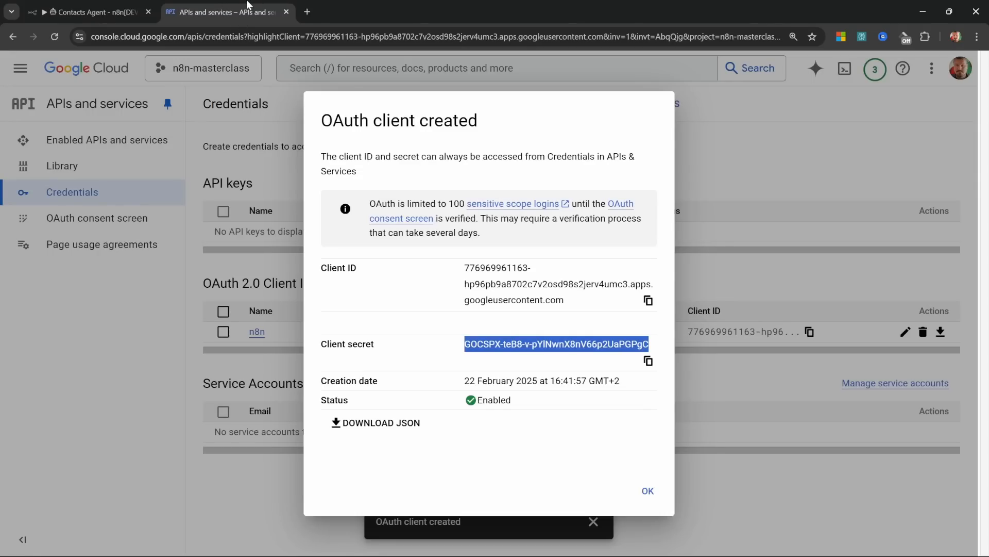
left_click_drag(465, 267, 579, 304)
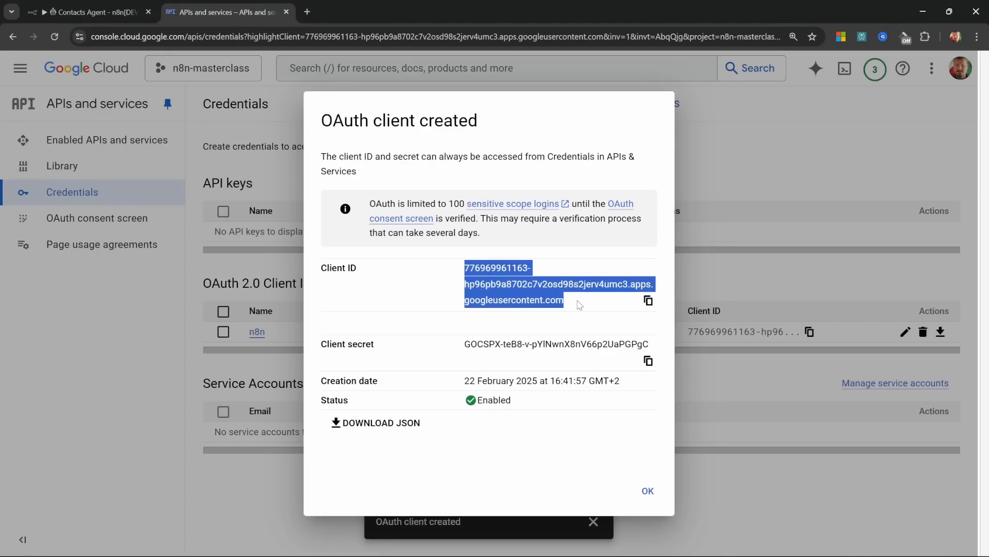
key("ctrl+c")
left_click(88, 11)
left_click(395, 322)
key("ctrl+v")
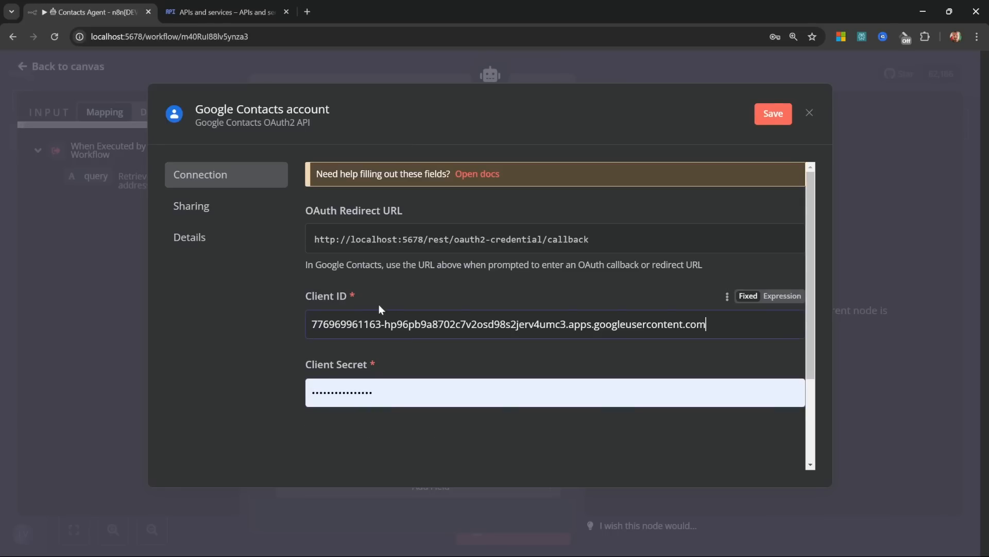
left_click(241, 4)
left_click_drag(465, 343, 651, 350)
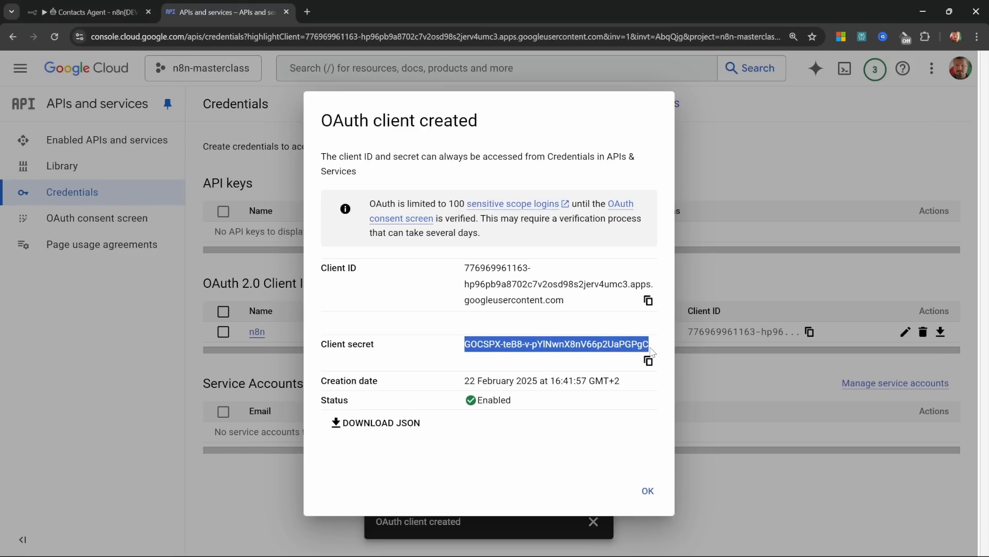
key("ctrl+c")
left_click(88, 11)
left_click(562, 397)
key("ctrl+v")
Step: Dismiss the OAuth client created notice and open the n8n client's details page
left_click(227, 12)
left_click(773, 168)
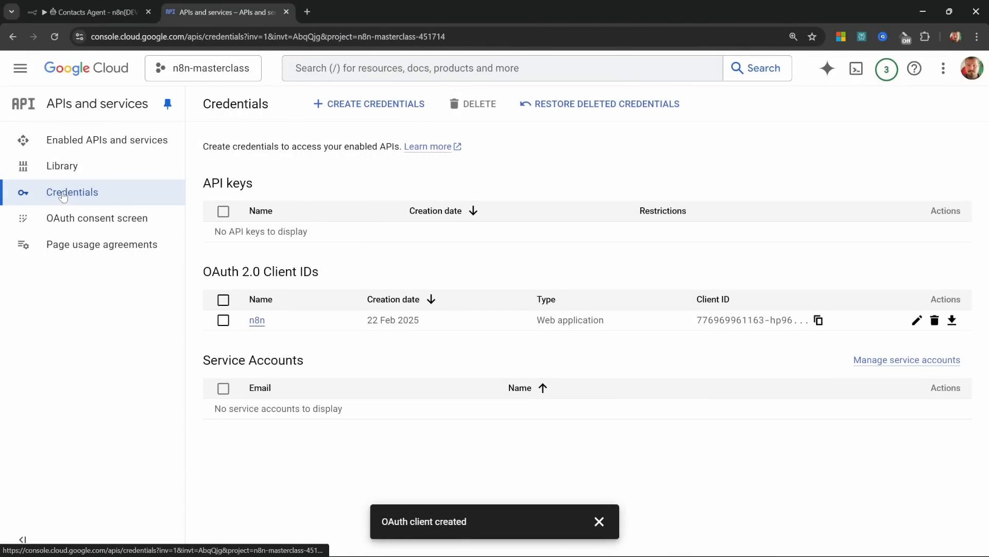
left_click(257, 321)
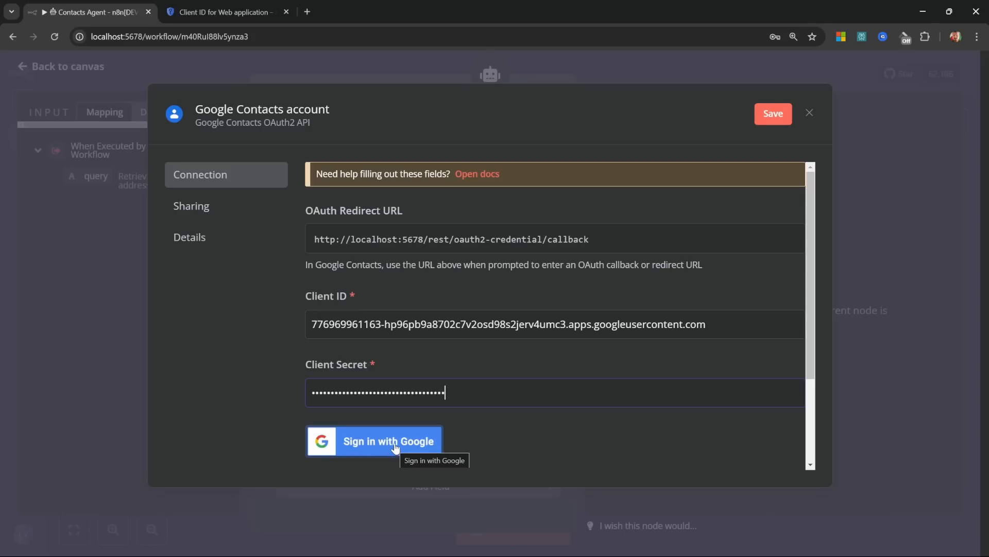
left_click(209, 15)
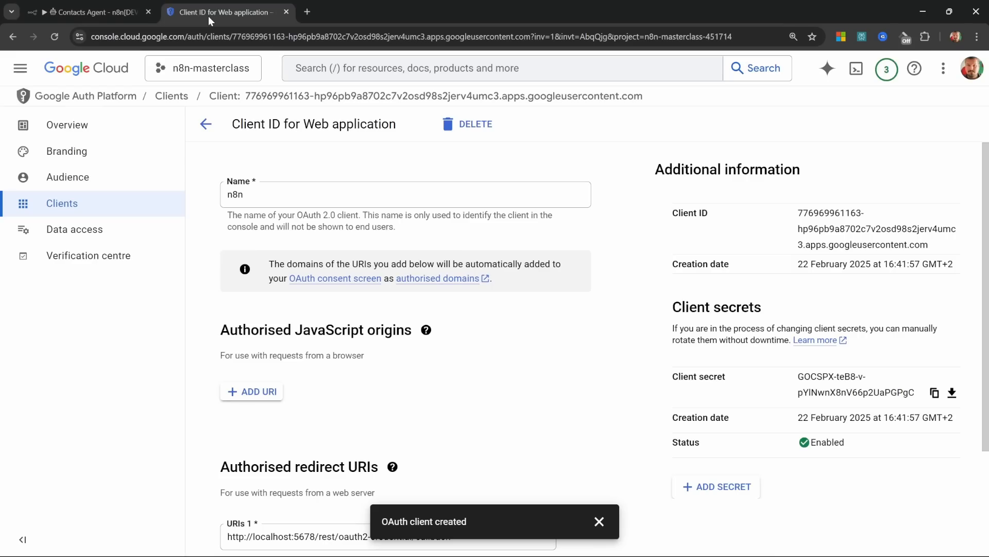
Step: Search the API Library for 'contacts api' and open the Google People API
left_click(20, 68)
mouse_move(101, 268)
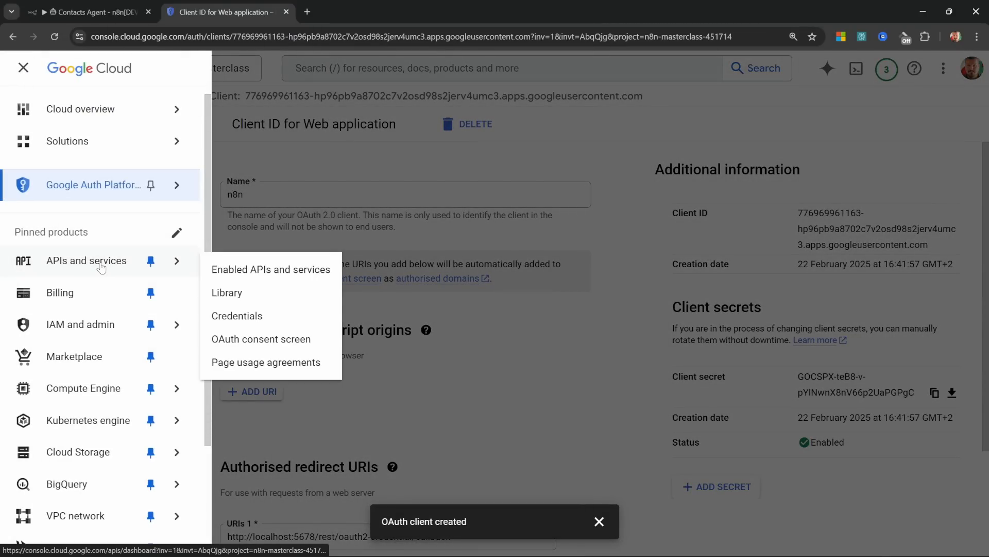
left_click(236, 293)
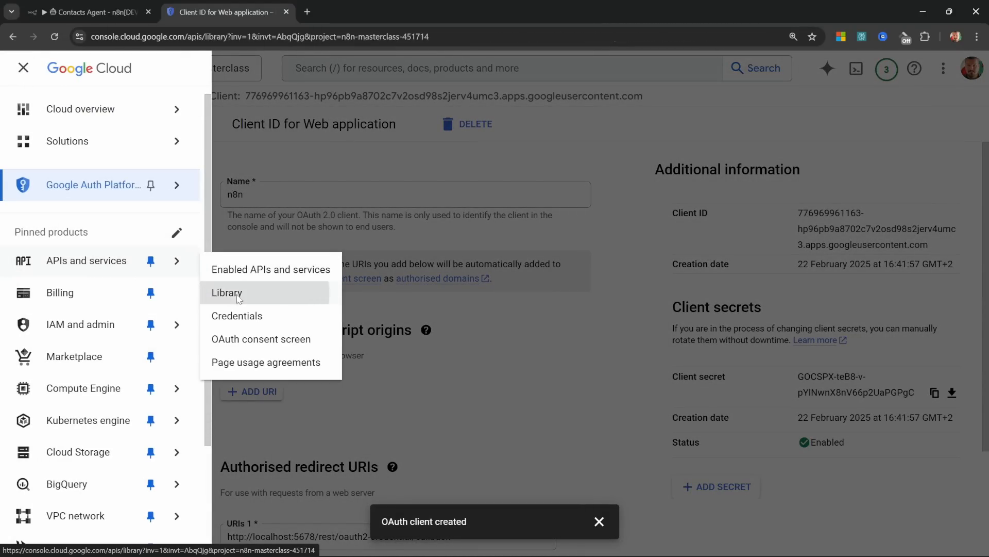
left_click(398, 285)
type("contacts api")
key("Return")
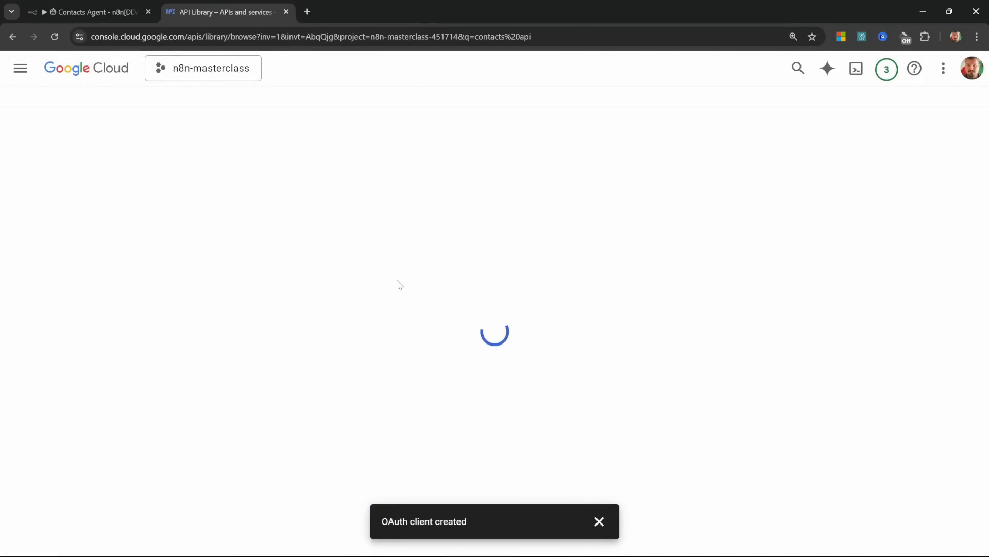
scroll(398, 285, "down", 1)
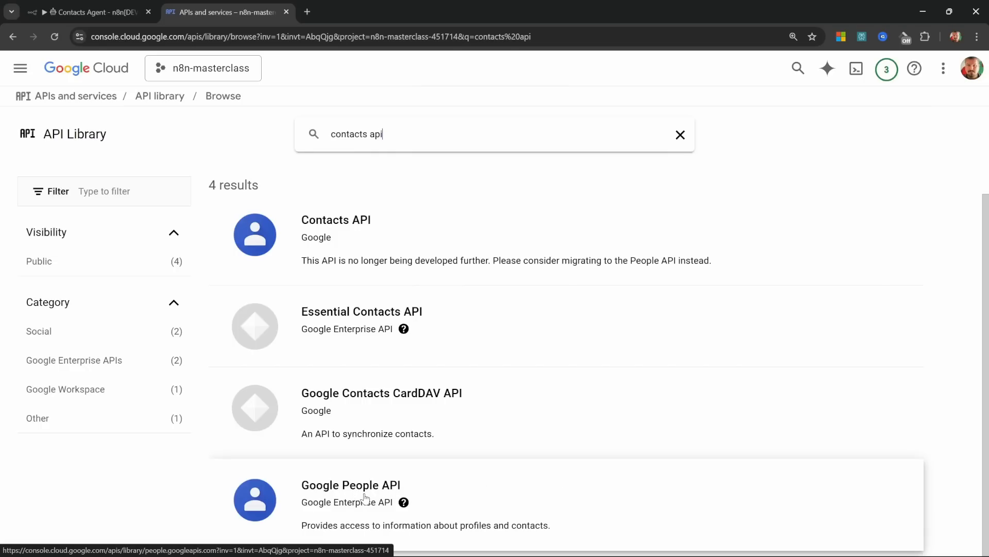
left_click(365, 497)
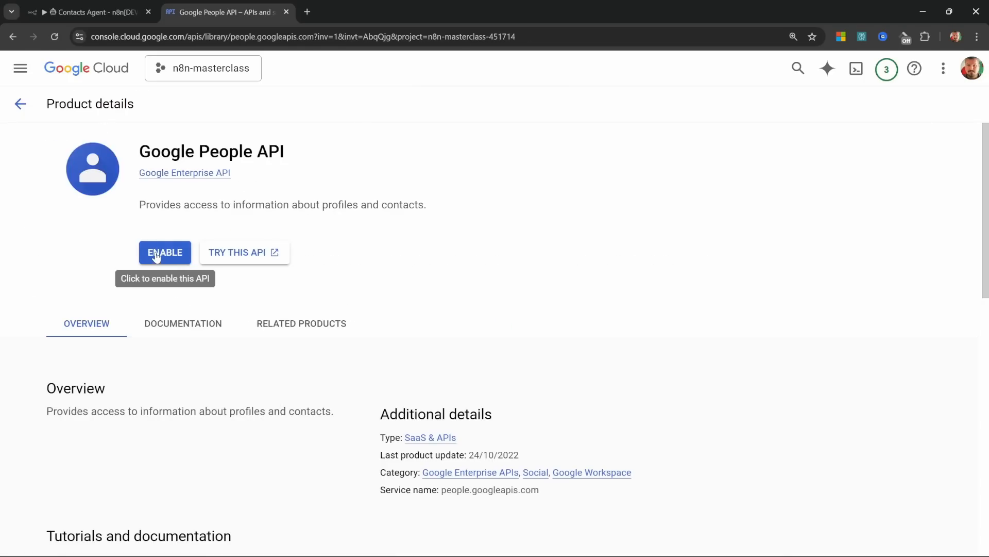
Step: Enable the Google People API, then sign in with Google to connect the Contacts credential
left_click(156, 256)
left_click(97, 12)
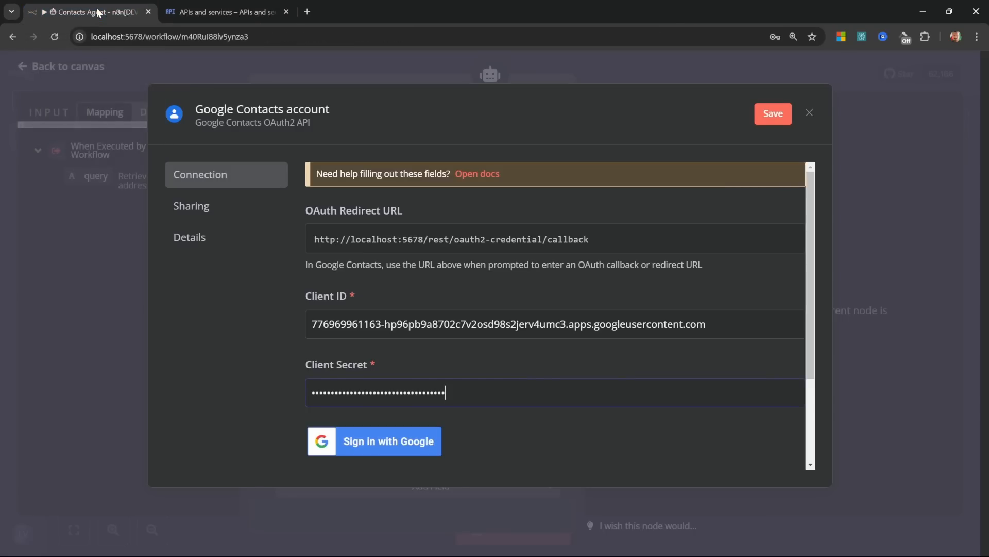
left_click(405, 445)
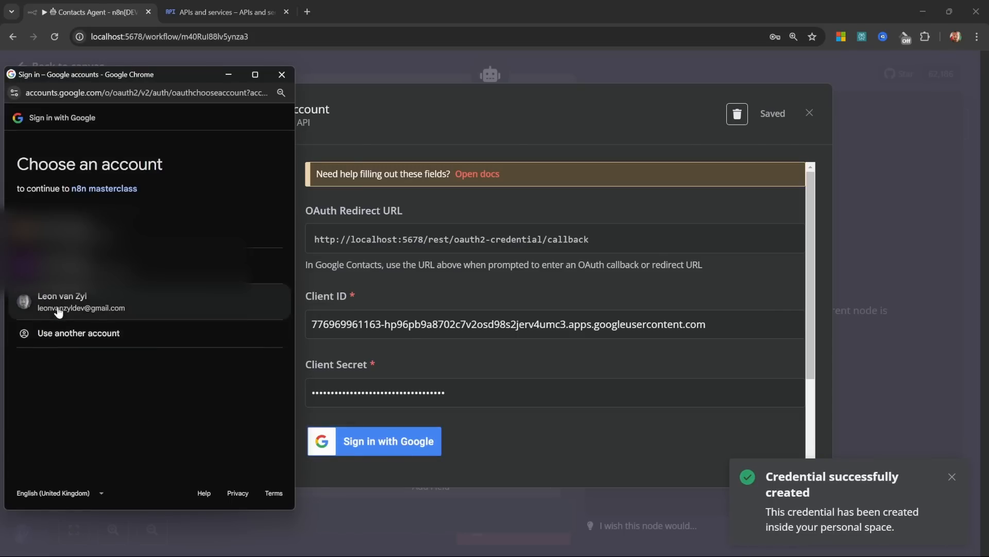
left_click(57, 307)
left_click(37, 283)
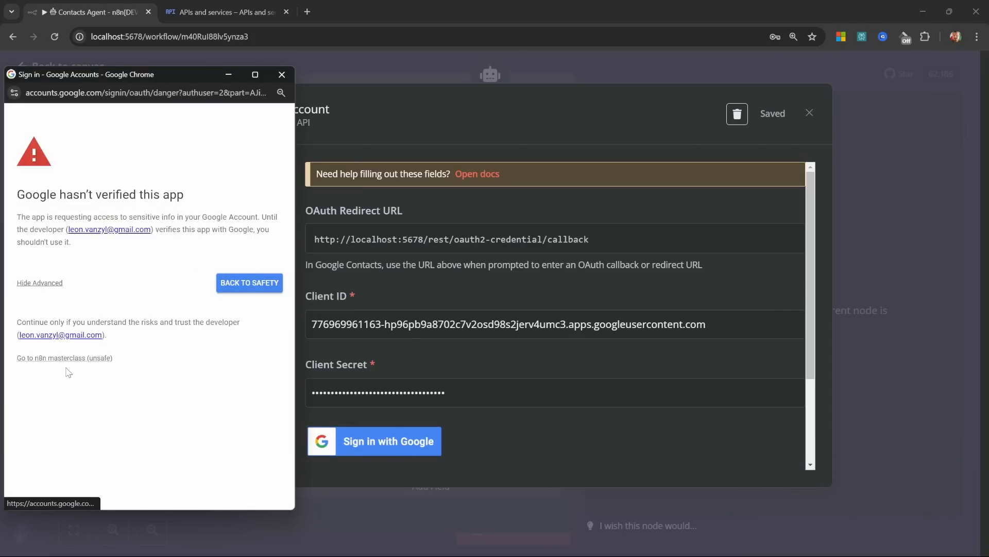
left_click(82, 359)
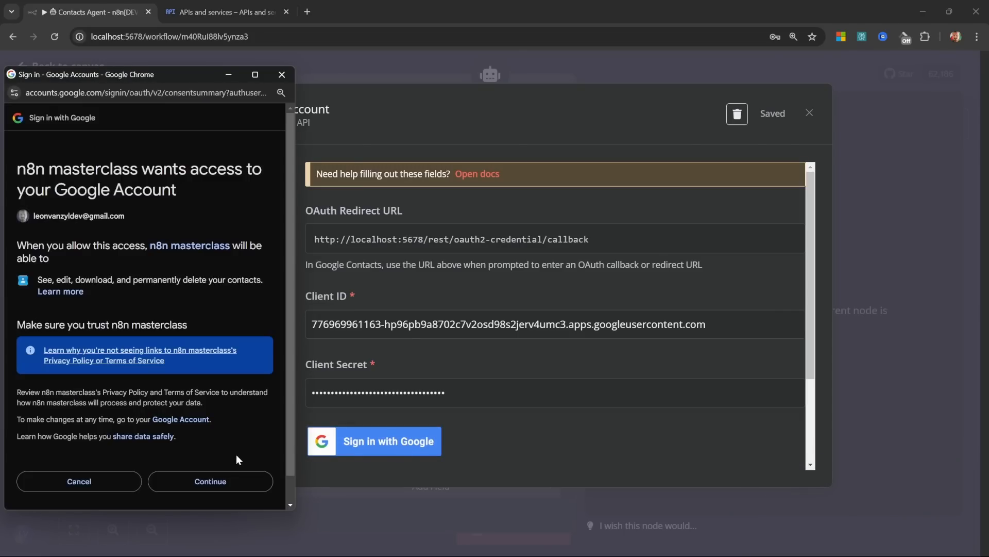
left_click(221, 482)
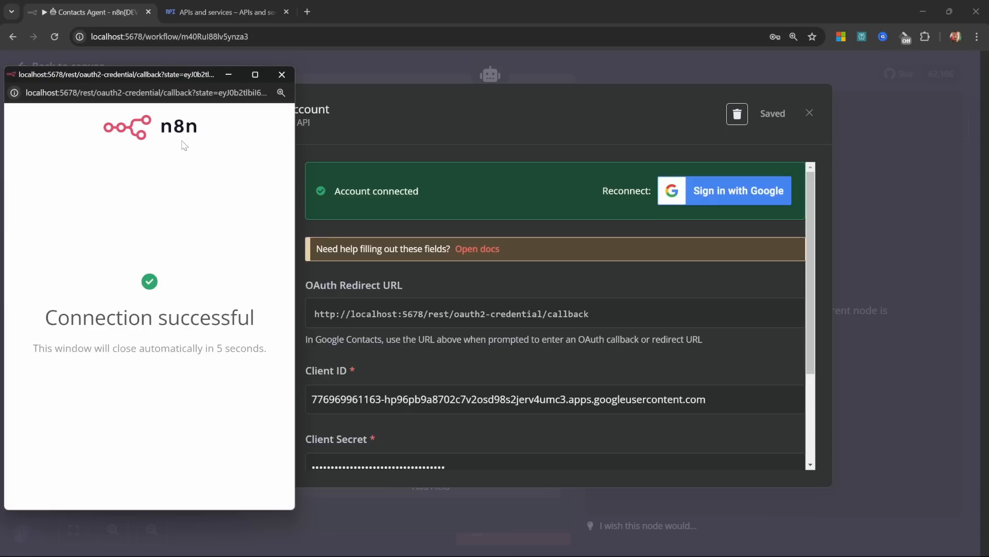
left_click(281, 75)
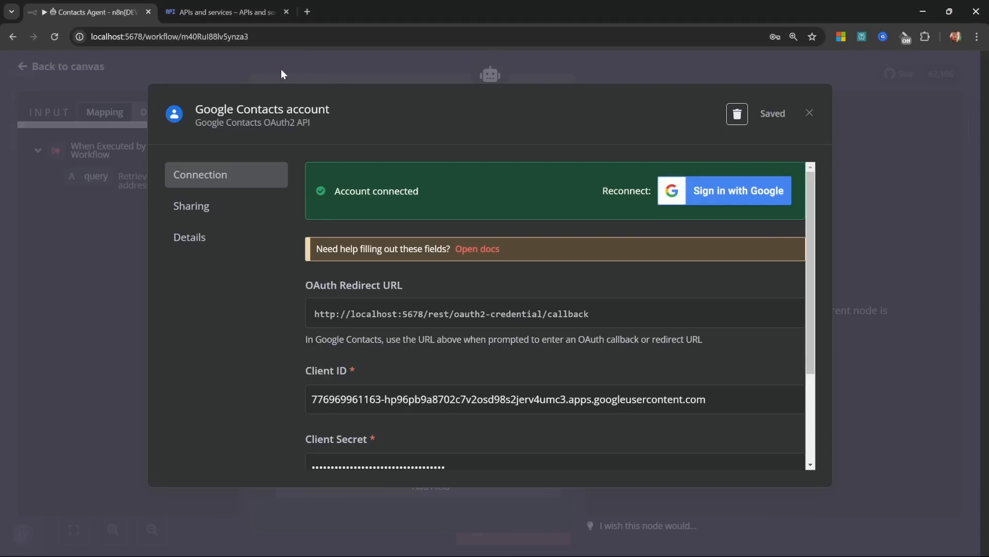
left_click(810, 114)
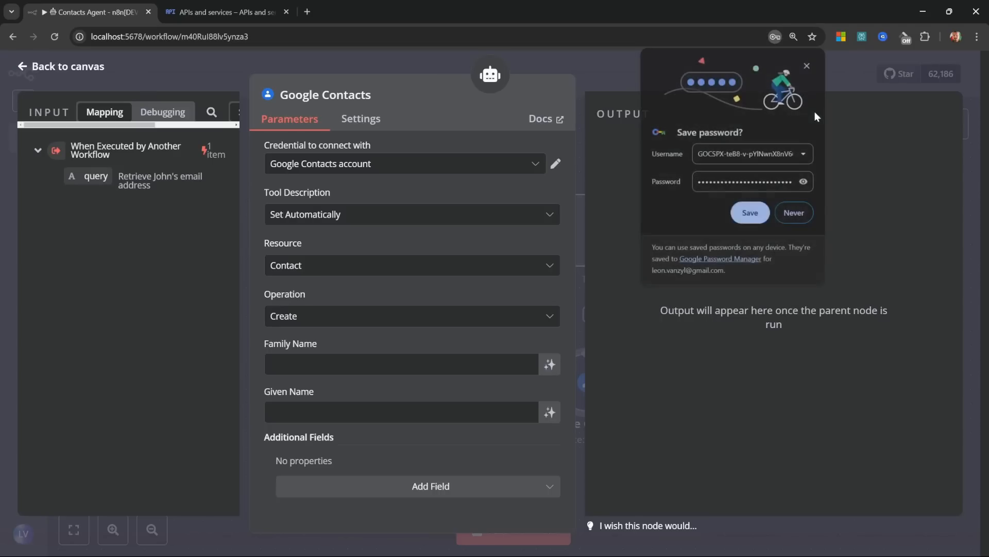
Step: Set the Google Contacts tool to Get Many, limit 5, returning Email Addresses and Names
left_click(318, 322)
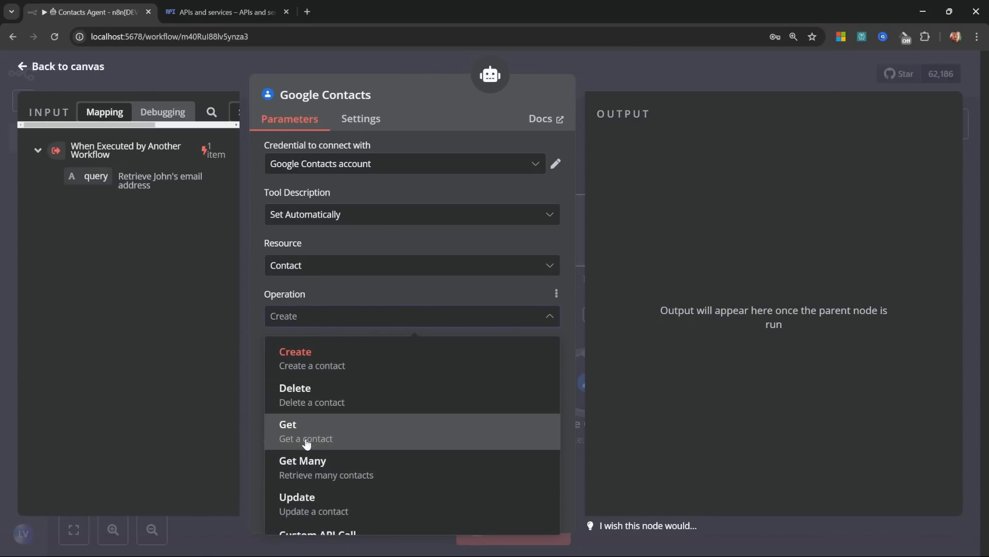
left_click(326, 468)
double_click(287, 295)
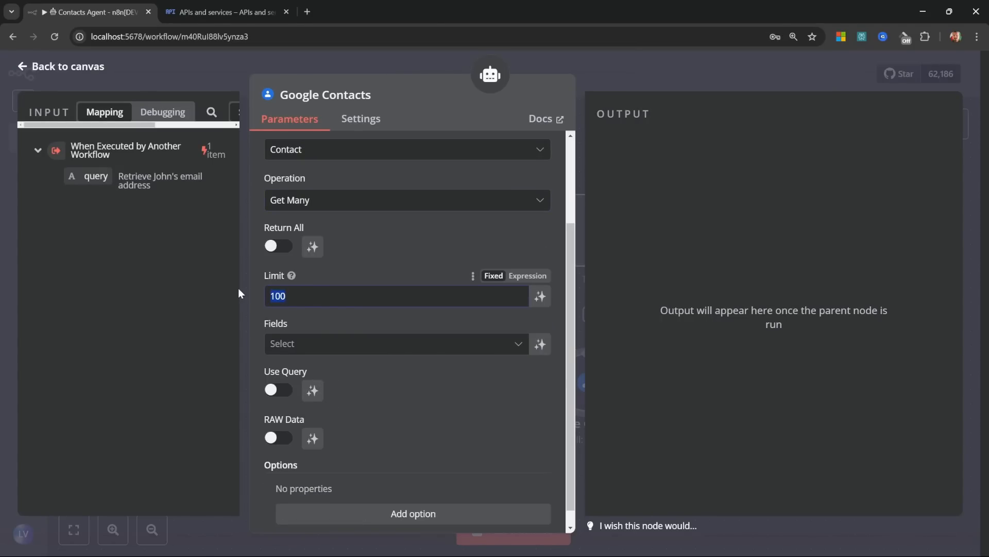
type("5")
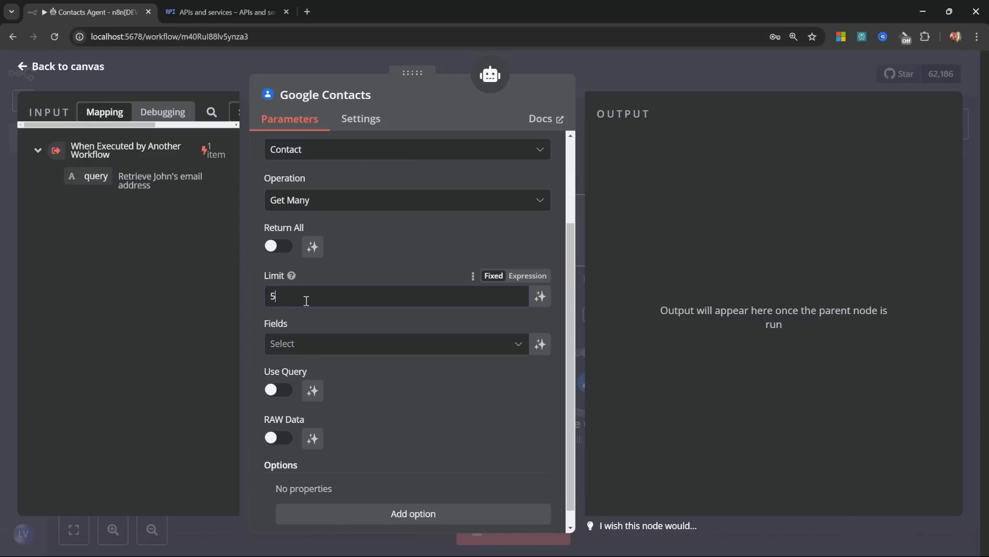
left_click(321, 345)
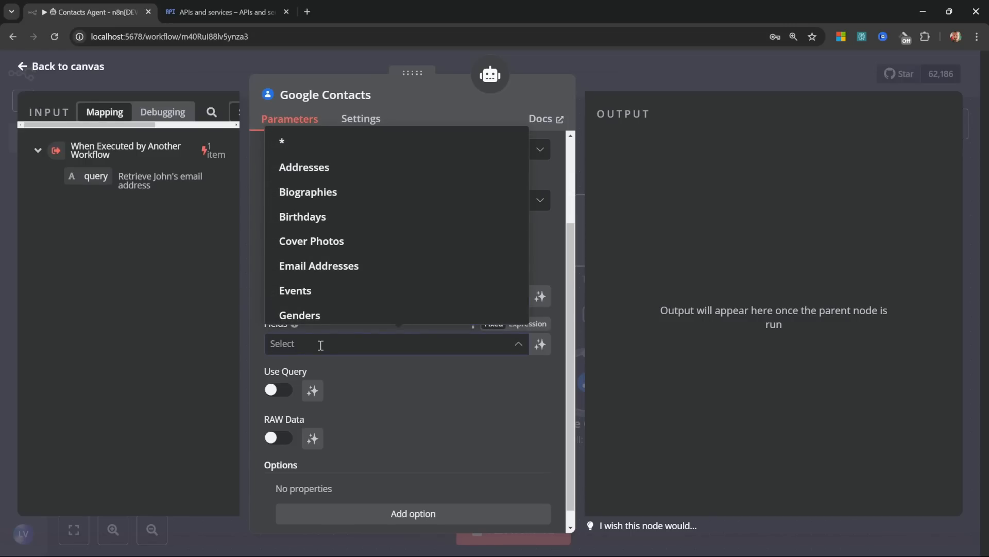
left_click(331, 273)
scroll(335, 278, "down", 3)
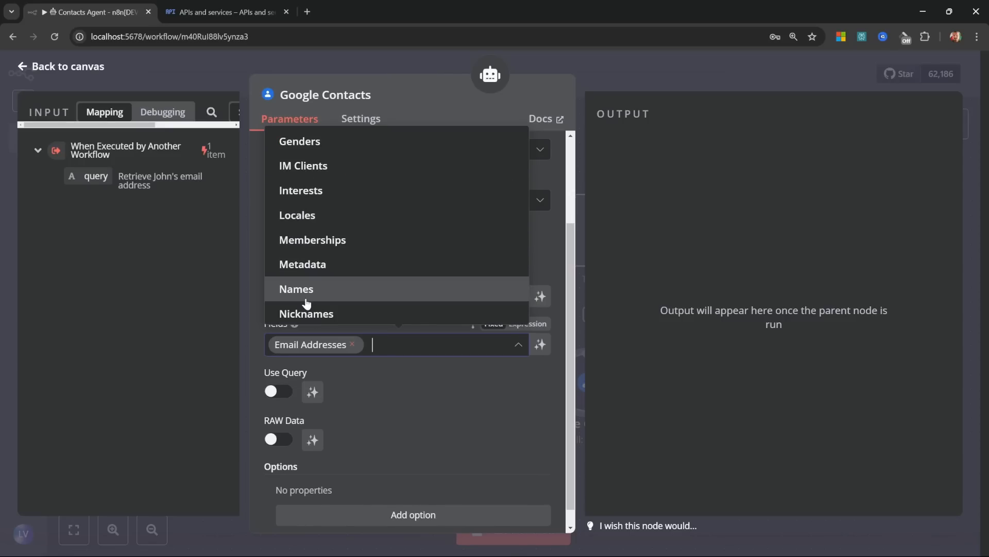
left_click(307, 303)
left_click(458, 394)
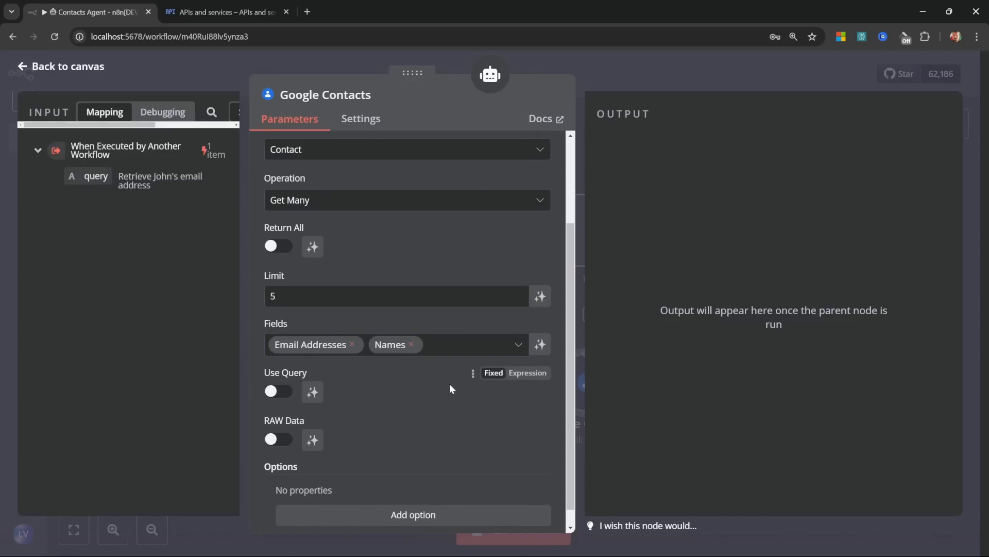
Step: Turn on Use Query with the Query filled automatically by the model
scroll(450, 385, "down", 1)
left_click(276, 372)
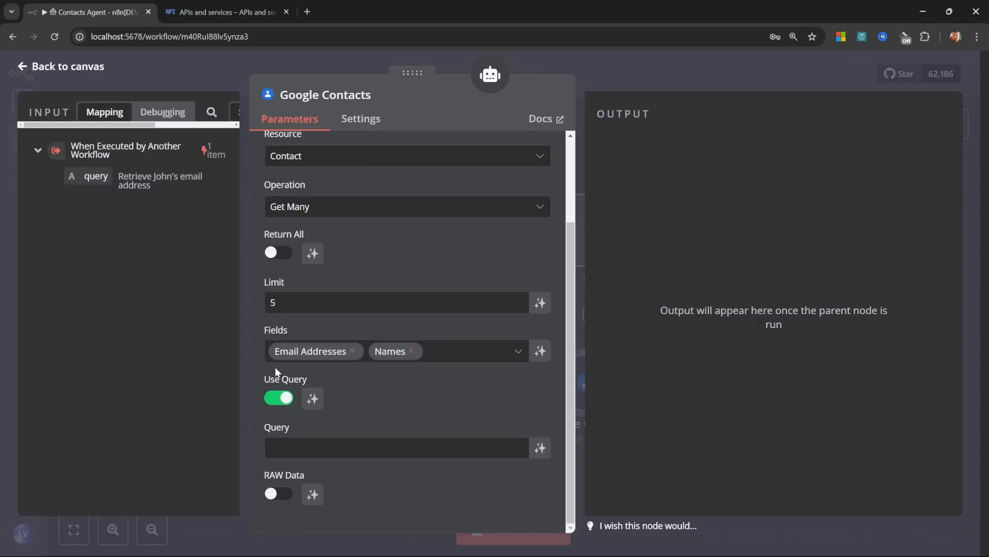
left_click(313, 456)
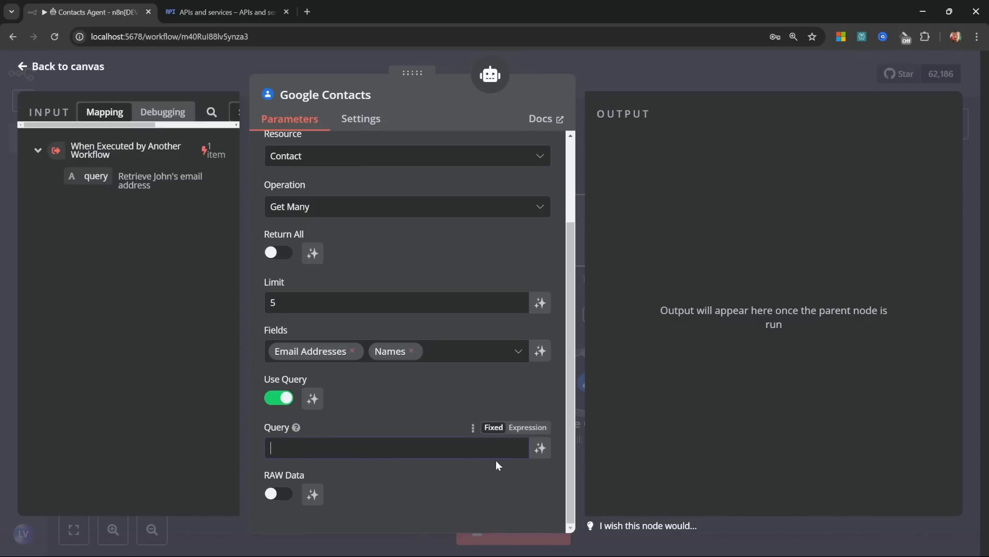
left_click(540, 448)
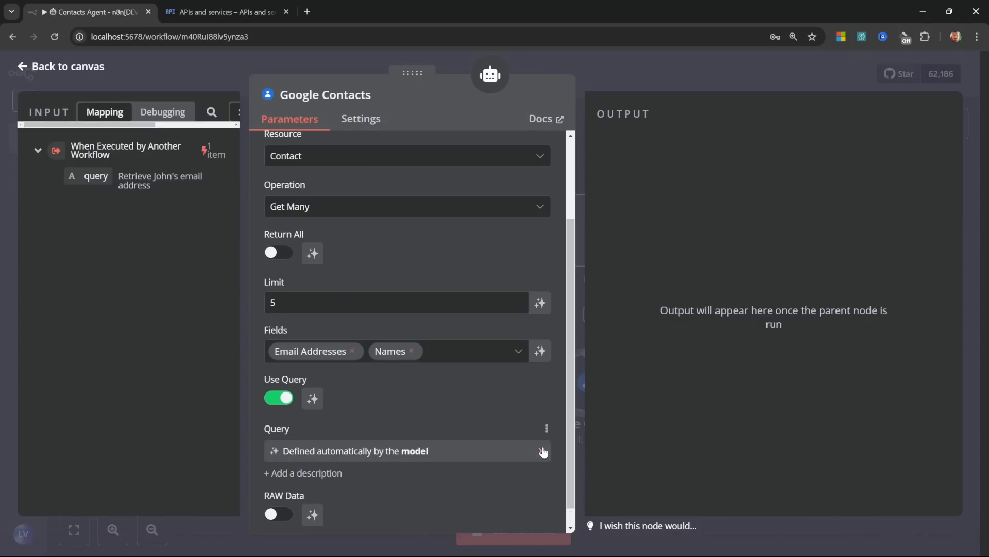
scroll(433, 386, "up", 1)
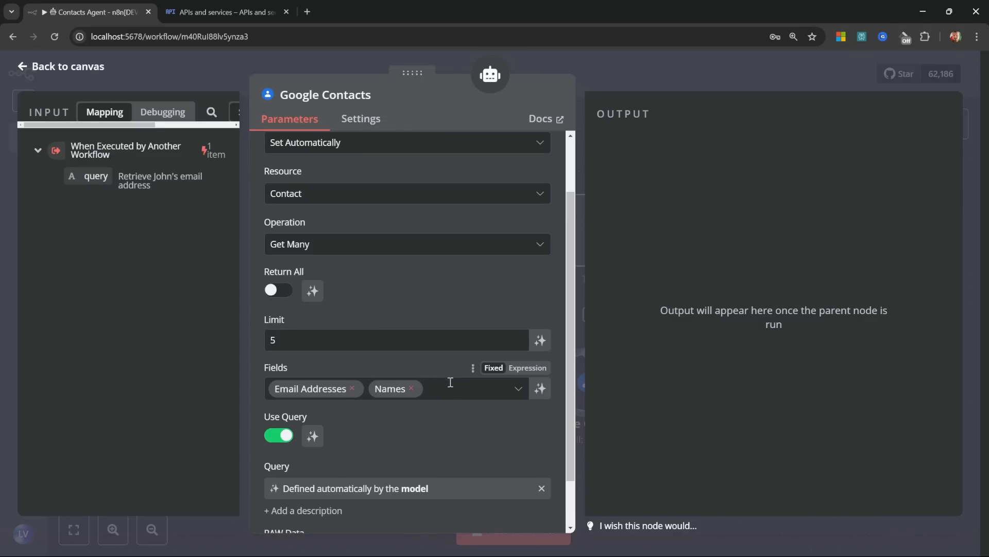
left_click(36, 71)
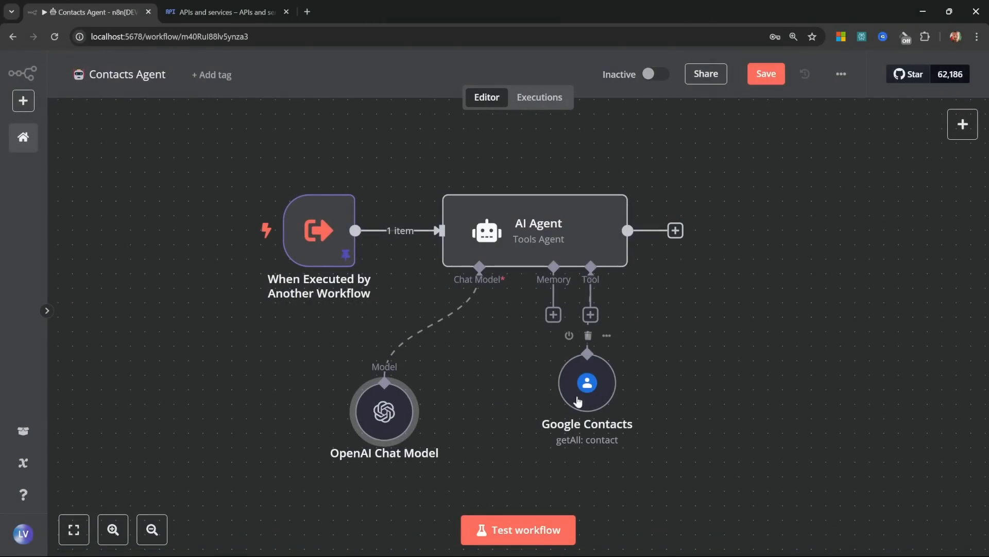
Step: Move the Google Contacts tool node lower, then start a new contact with its first and last names
left_click_drag(586, 386, 528, 415)
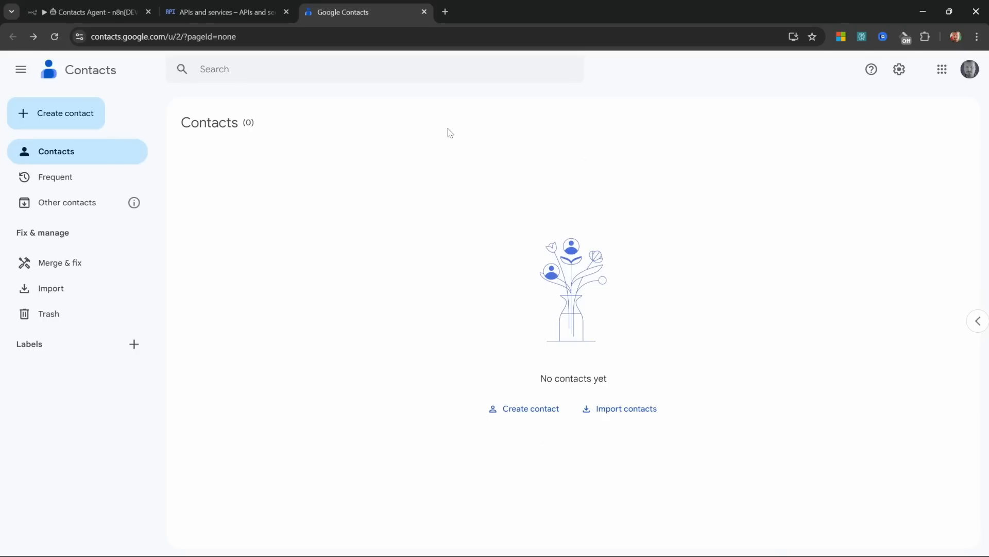
left_click(542, 412)
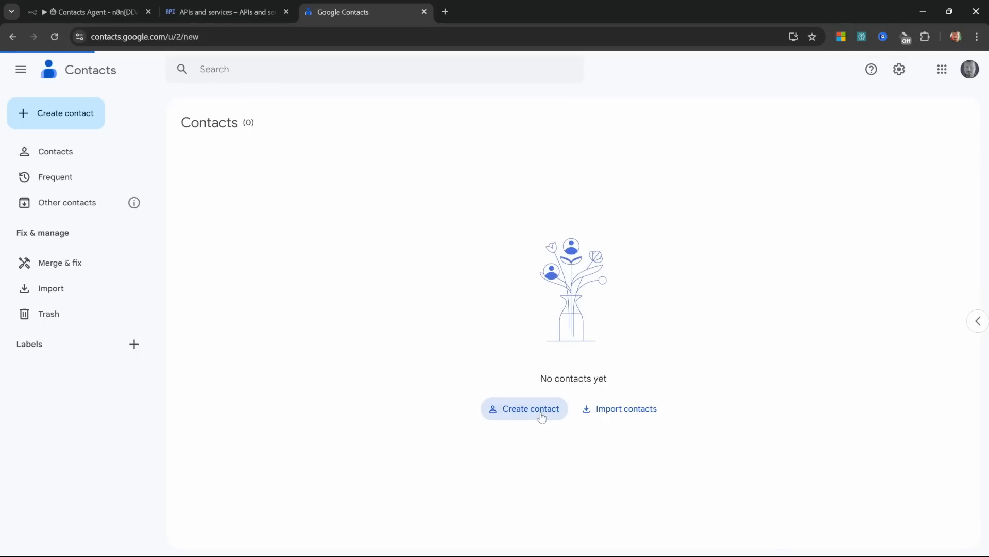
type("John")
scroll(311, 308, "down", 1)
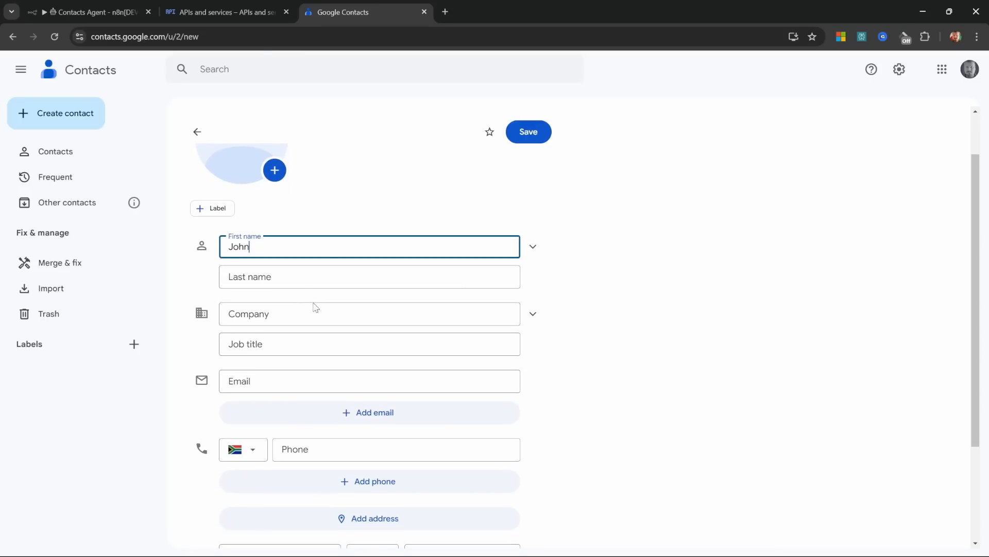
left_click(290, 273)
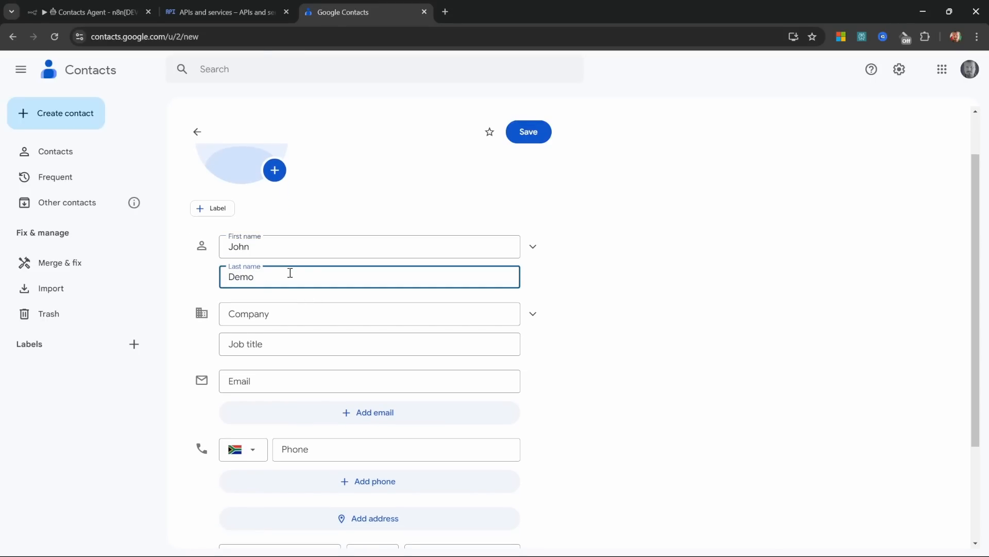
Step: Enter the contact's email address, save the contact, and return to the n8n workflow
left_click(308, 382)
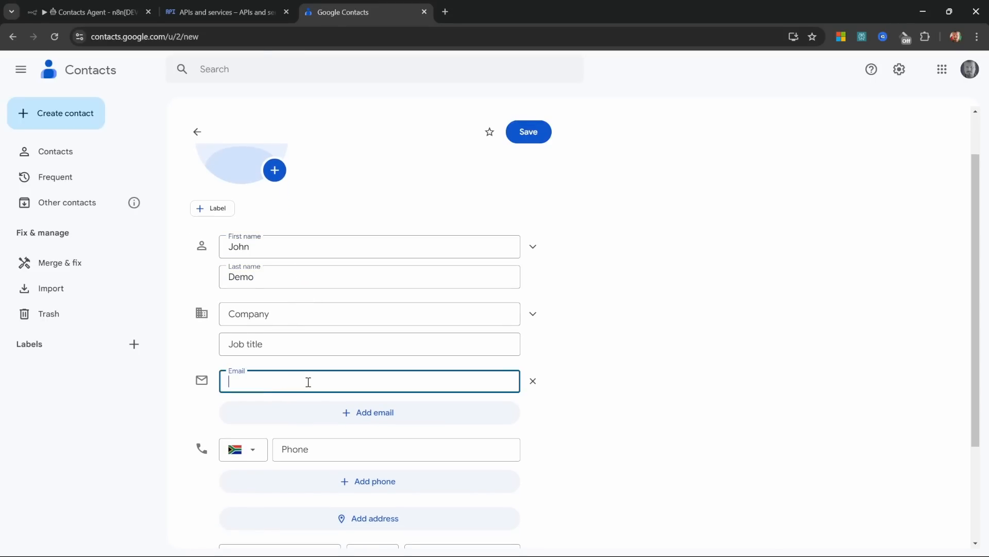
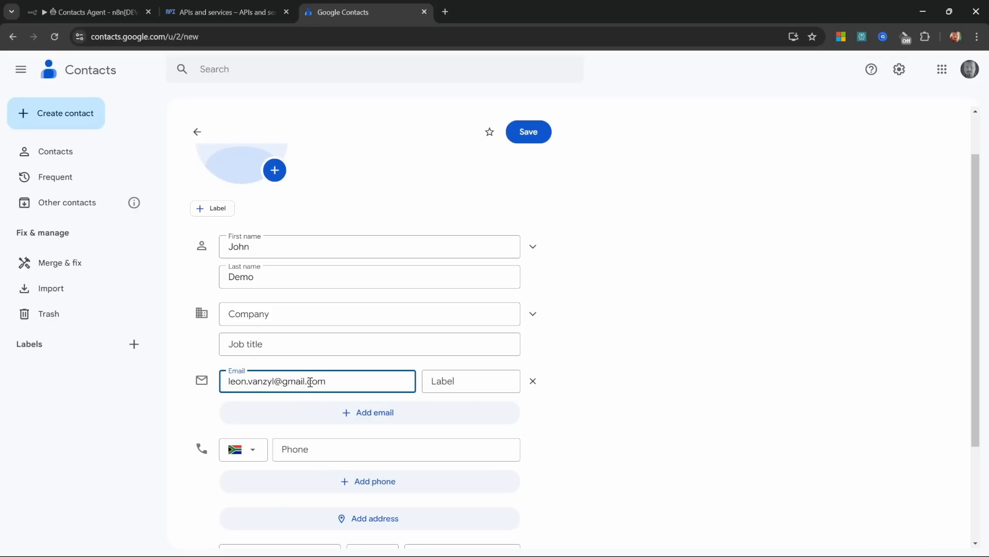
left_click(534, 133)
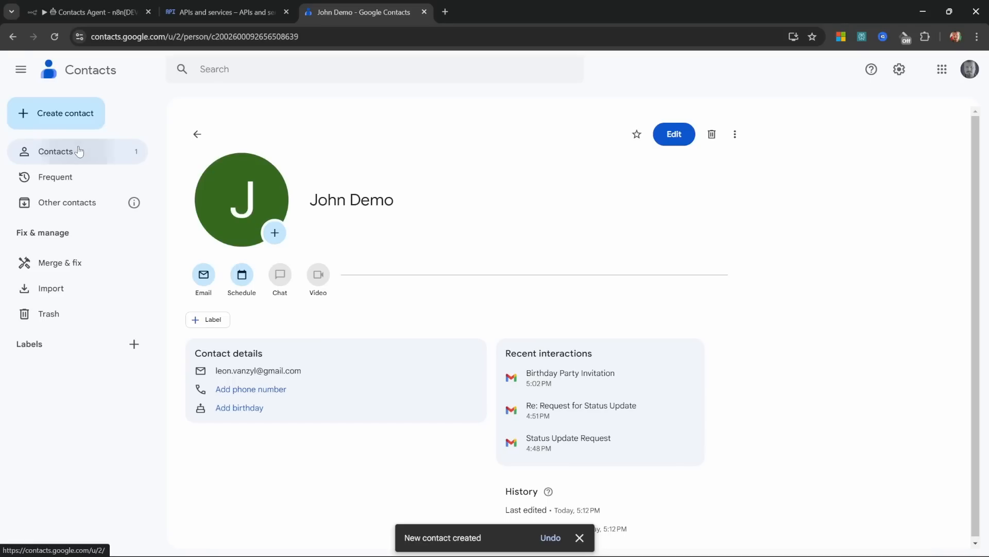
left_click(80, 152)
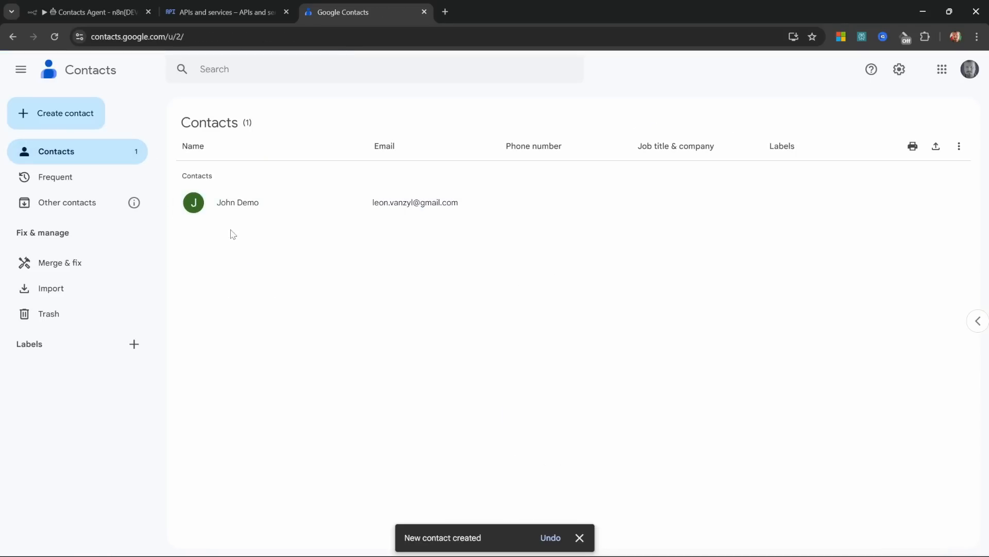
left_click(101, 17)
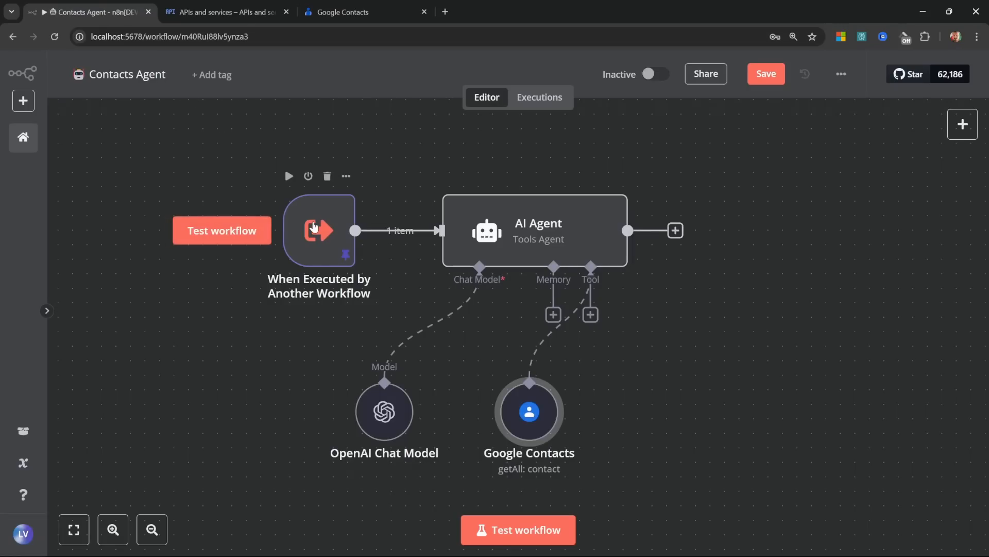
Step: Check the trigger's pinned query, test the workflow, and inspect the AI Agent's returned email address
double_click(314, 227)
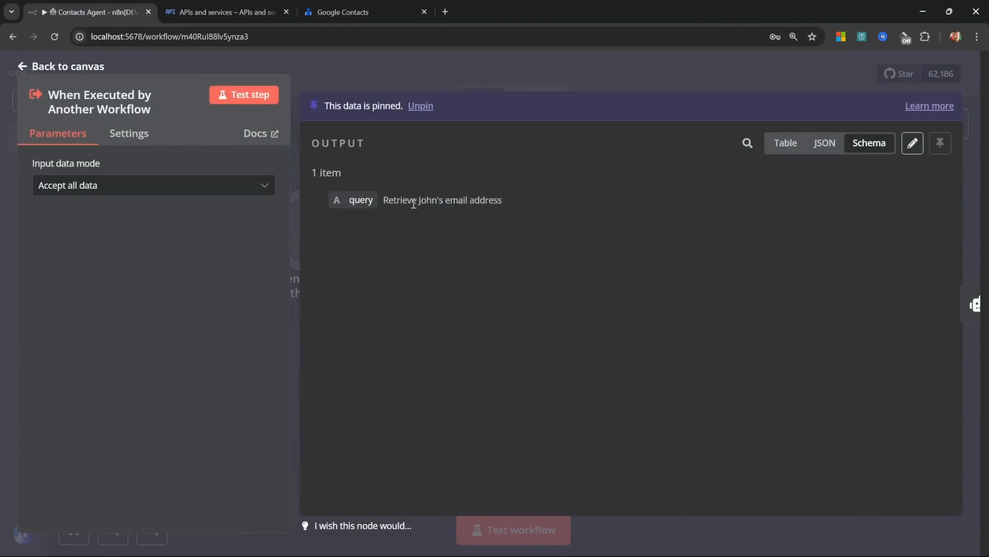
left_click(67, 66)
left_click(526, 531)
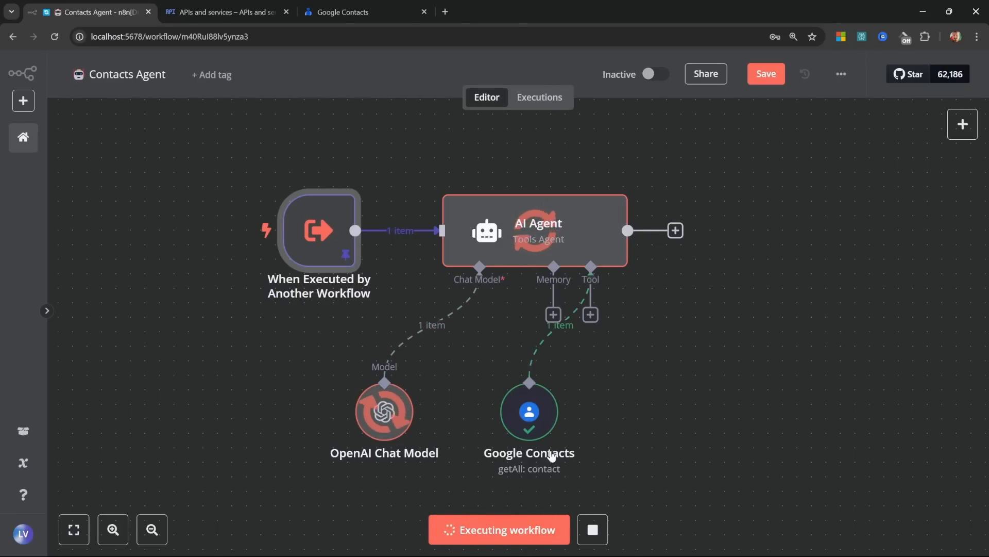
double_click(571, 228)
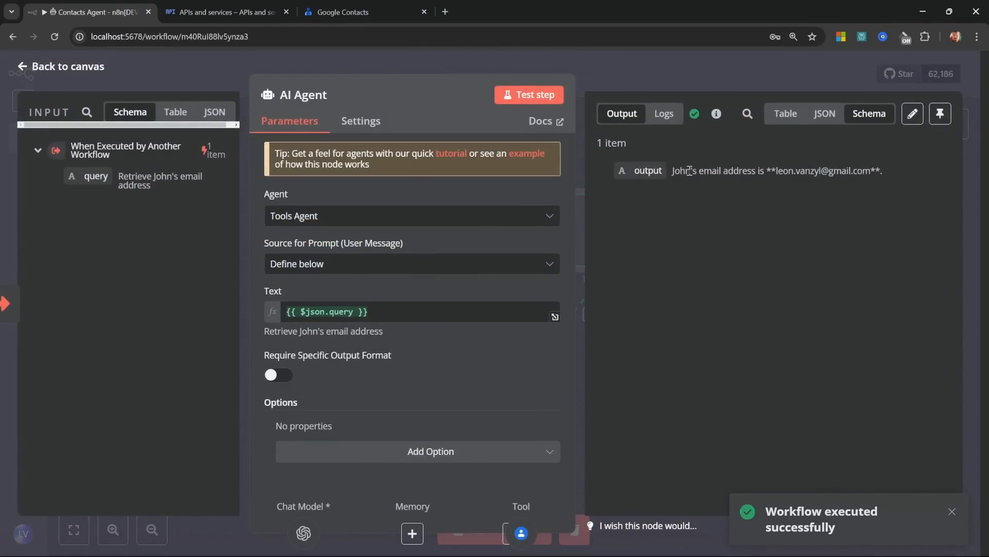
left_click_drag(777, 168, 850, 183)
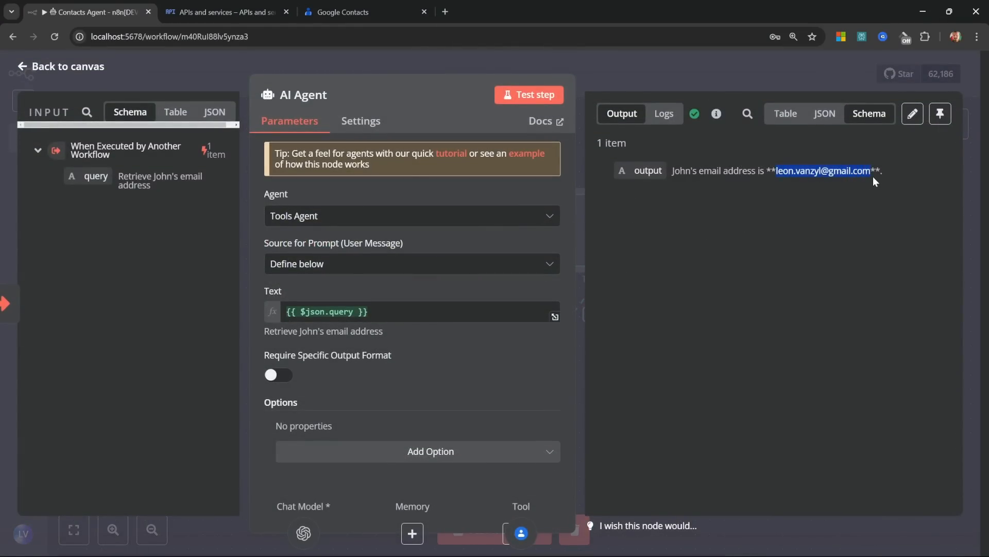
left_click(870, 184)
left_click(68, 67)
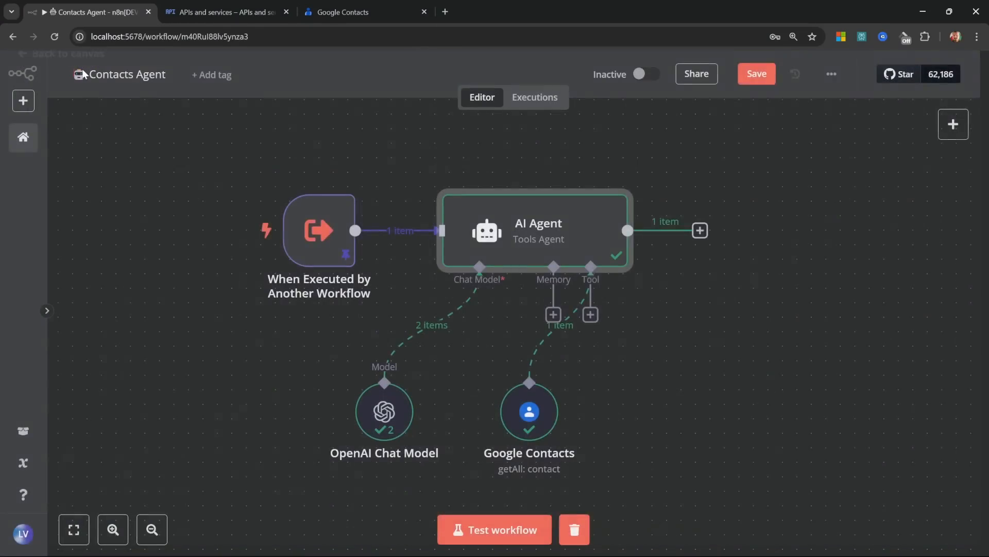
Step: Rename the Google Contacts tool node to 'Search'
double_click(534, 410)
left_click(346, 94)
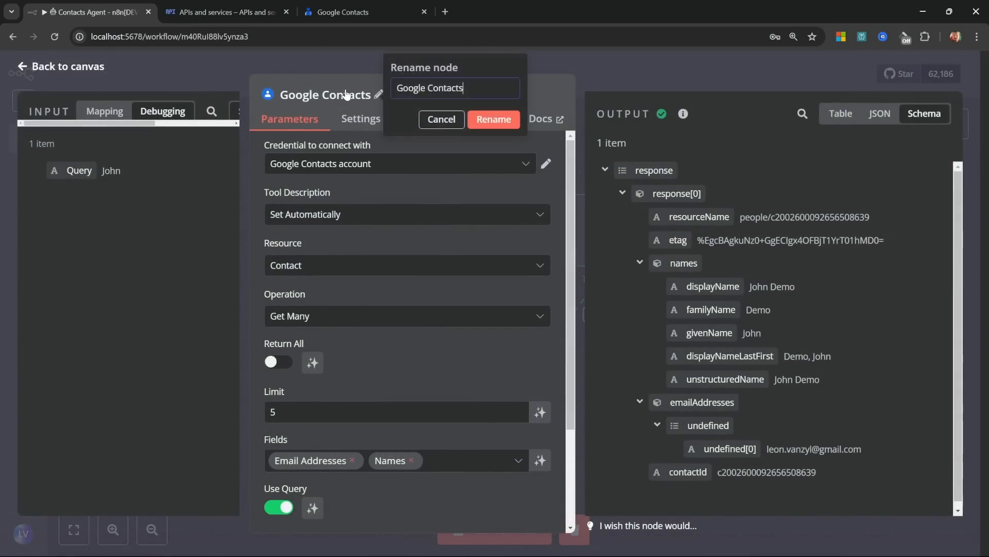
key("ctrl+a")
type("Search")
key("Return")
key("Escape")
Step: Add a Google Contacts Tool with the Create operation and model-defined Family Name and Given Name
left_click(590, 314)
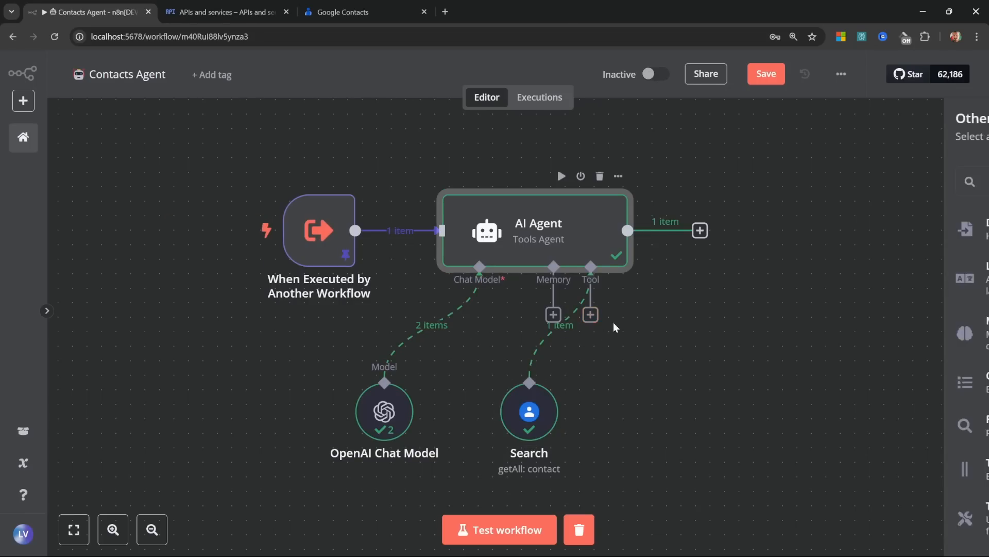
type("Google Con")
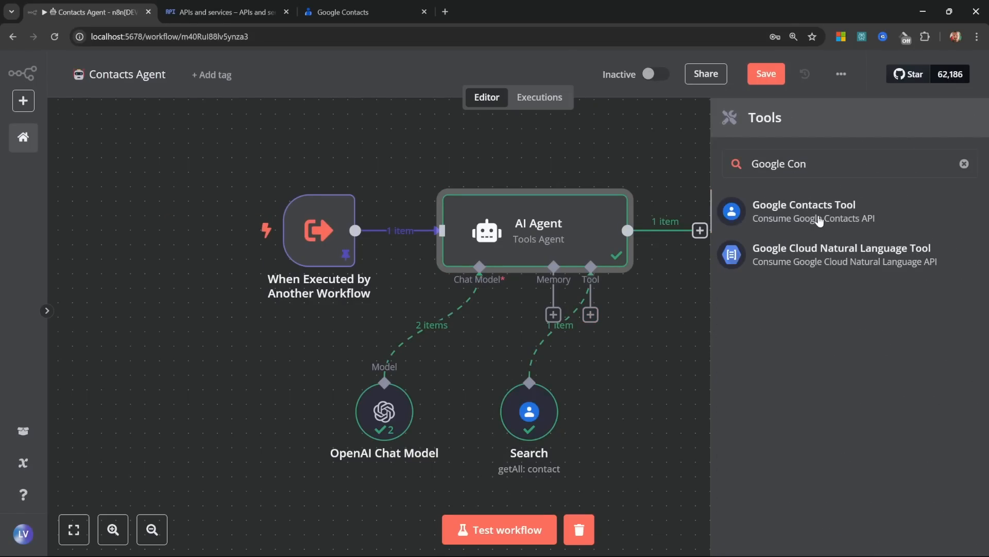
left_click(820, 221)
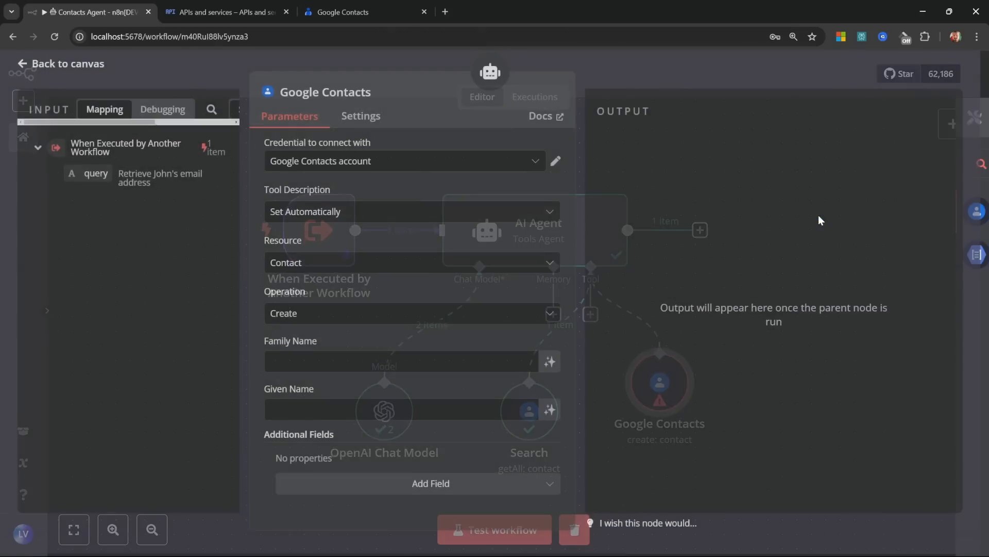
left_click(320, 320)
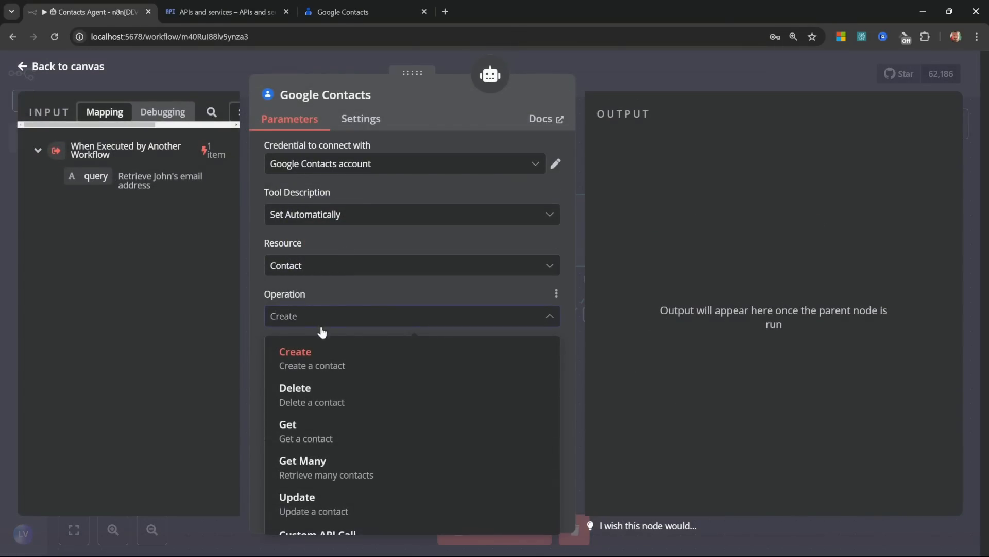
left_click(316, 354)
left_click(343, 366)
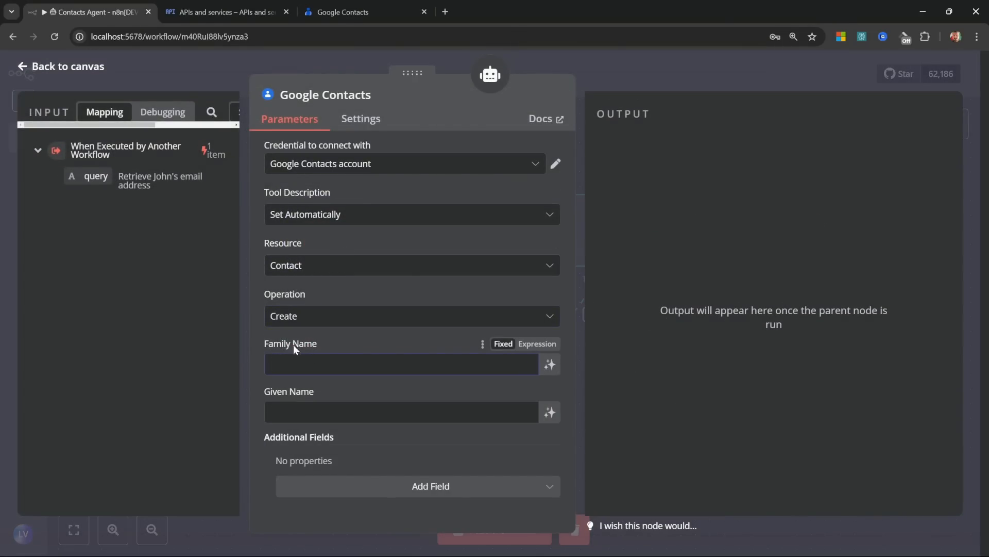
left_click(550, 364)
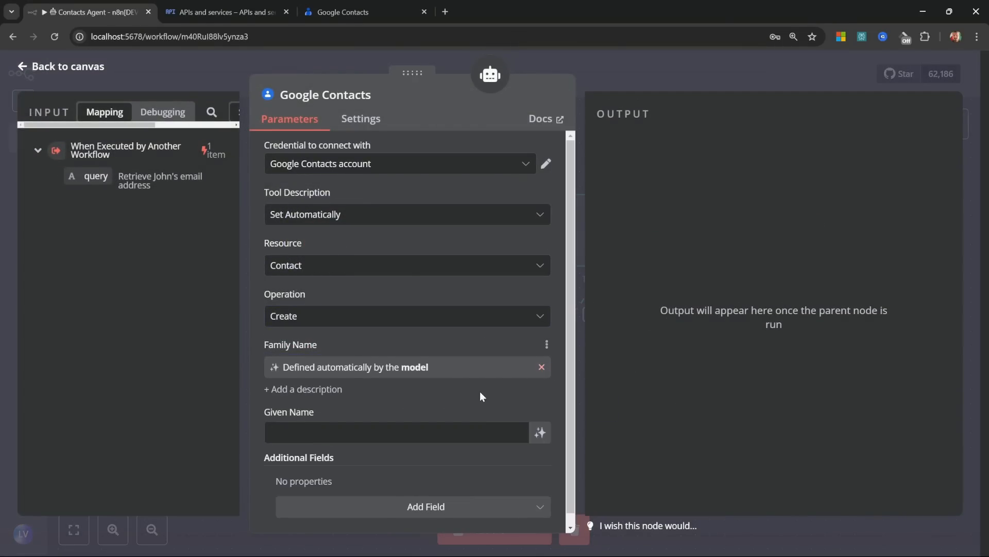
scroll(412, 413, "down", 1)
left_click(540, 421)
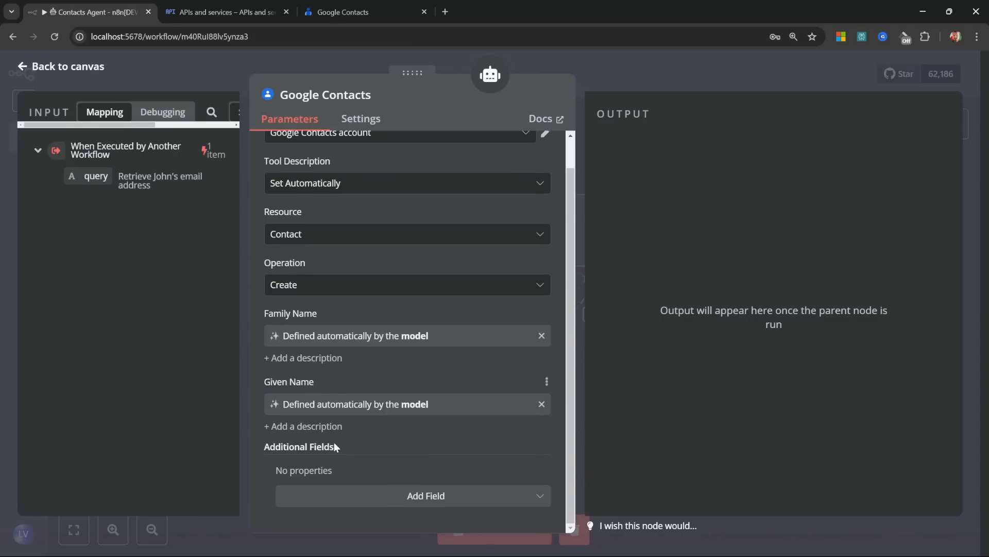
Step: Add an Emails field of type Home whose value is defined by the model
left_click(405, 499)
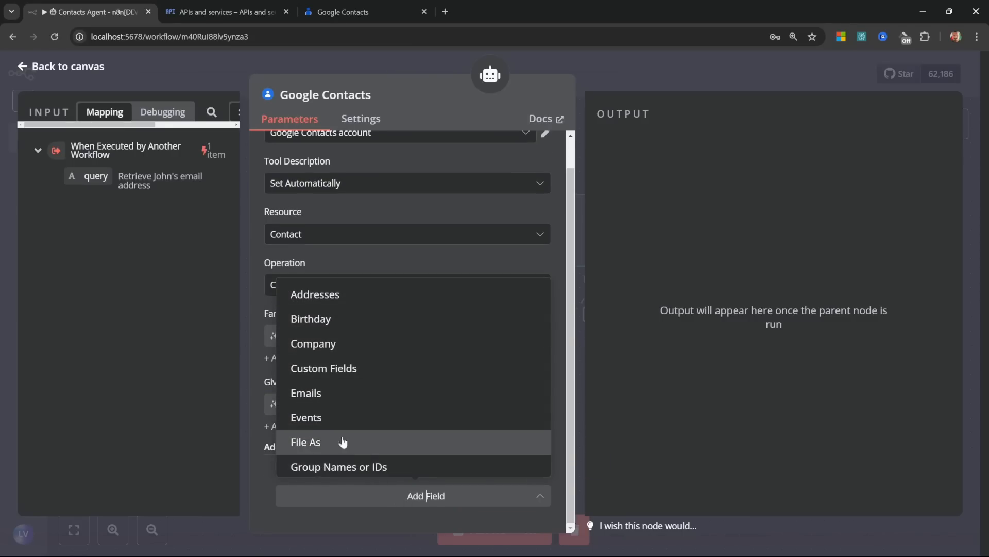
left_click(316, 395)
scroll(387, 428, "down", 1)
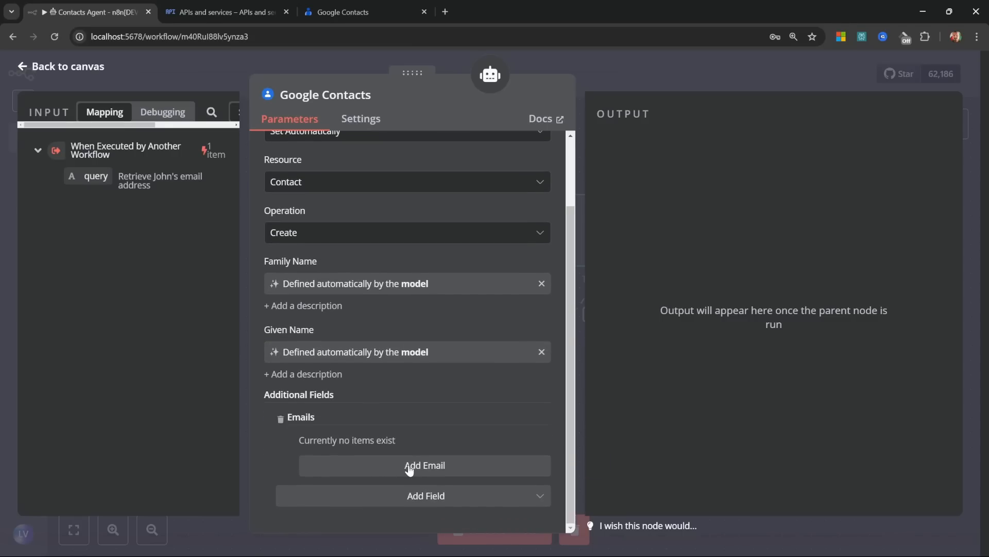
left_click(412, 466)
scroll(416, 470, "down", 2)
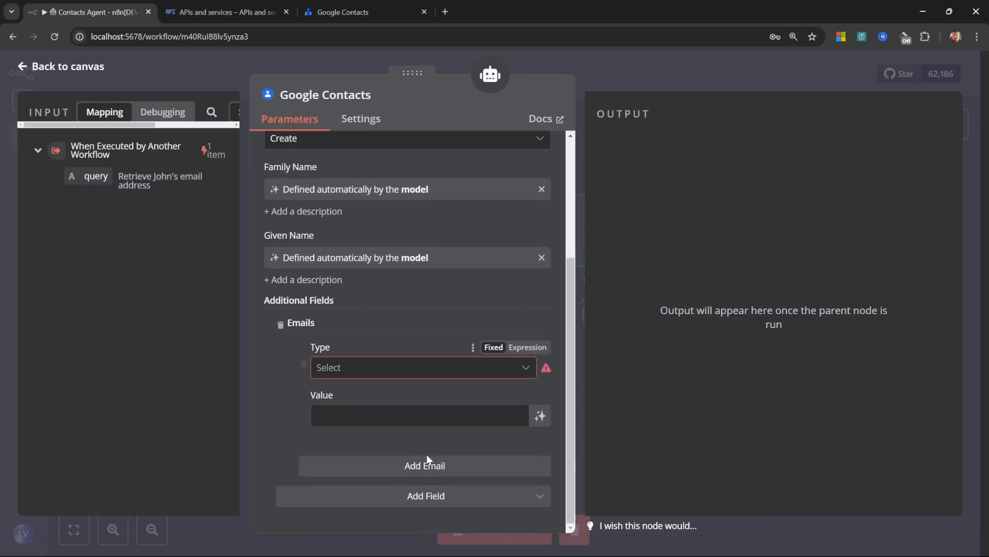
left_click(370, 367)
left_click(347, 404)
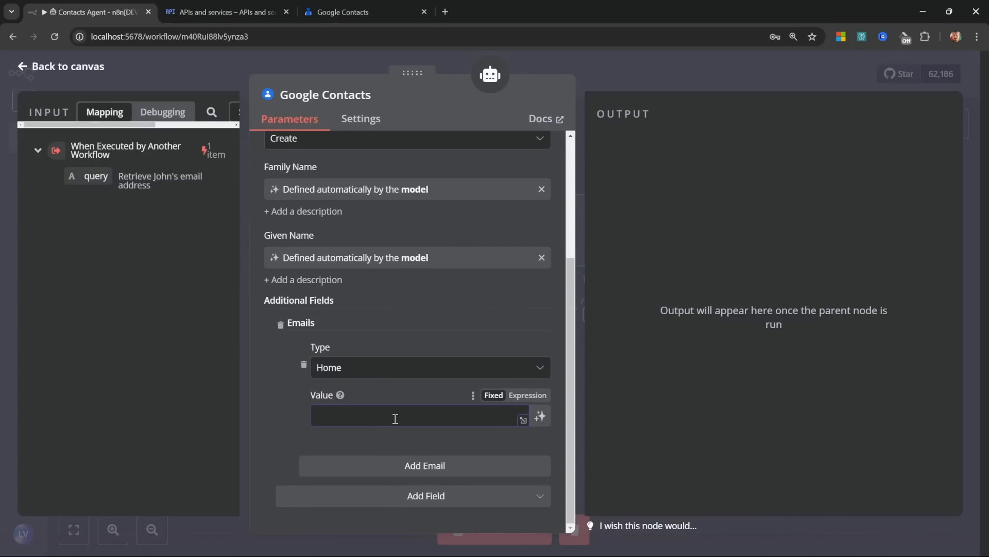
left_click(540, 416)
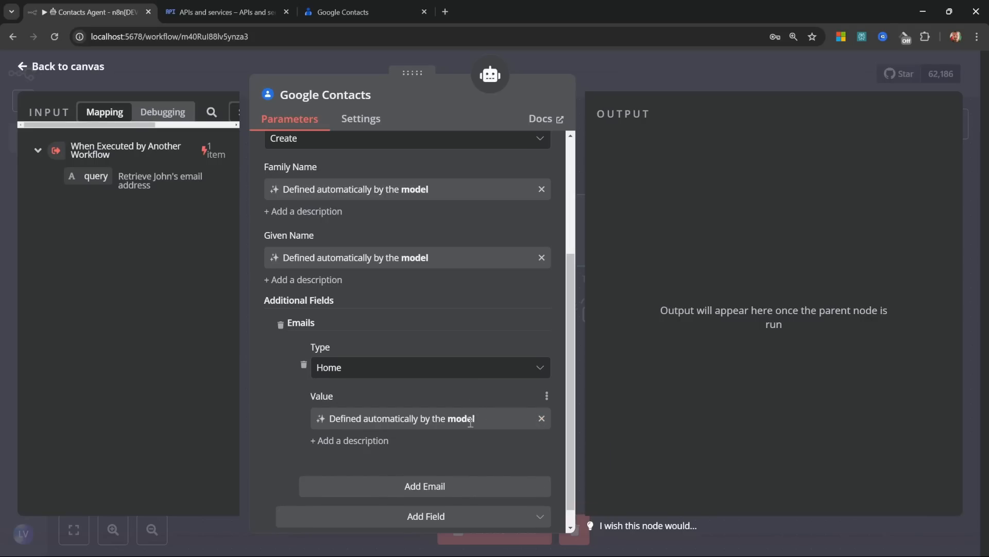
Step: Rename the new contacts tool node to 'Create'
scroll(470, 422, "up", 4)
left_click(342, 100)
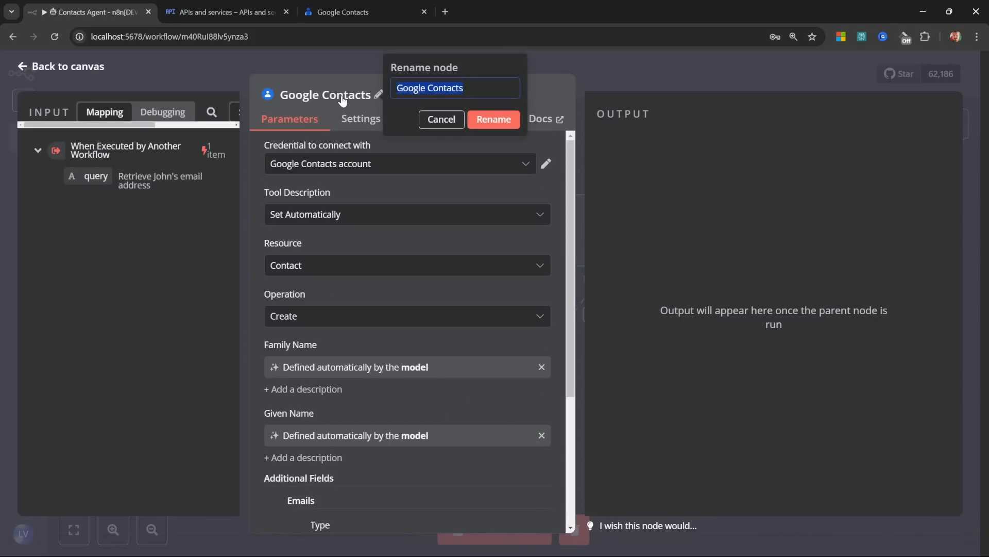
type("Create")
key("Return")
Step: Place Create beside Search and rewrite the trigger's pinned query as an add-contact request with name and email
left_click(62, 67)
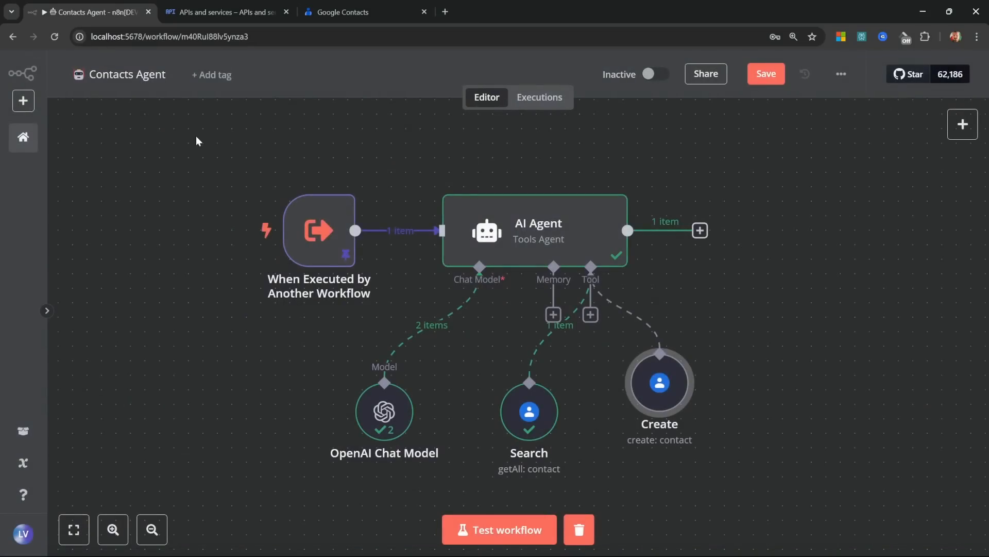
left_click_drag(671, 388, 627, 432)
double_click(347, 221)
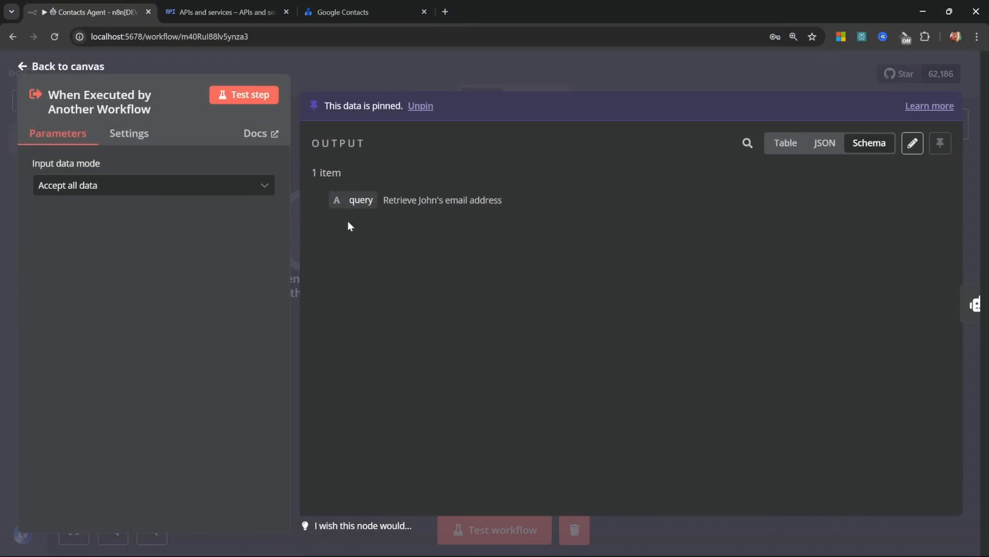
left_click(912, 143)
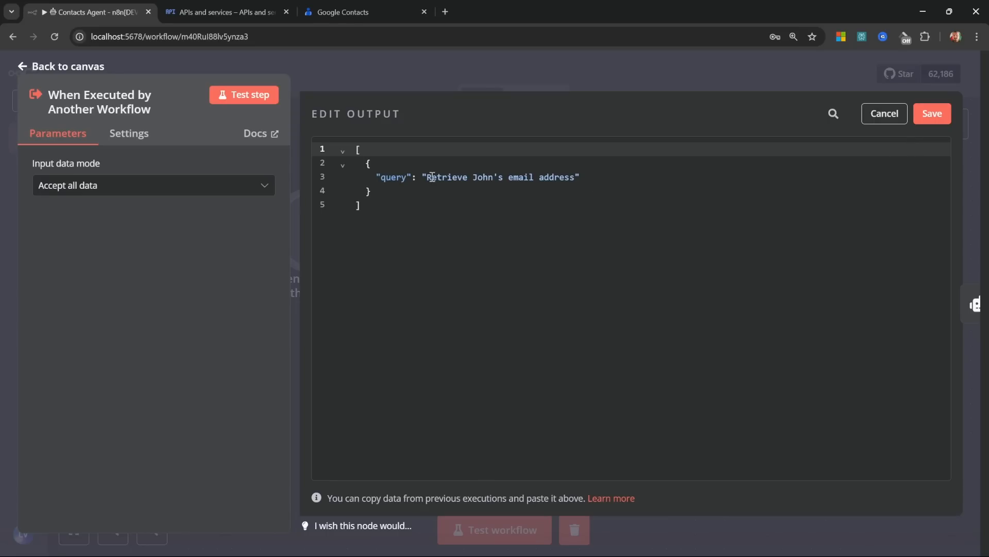
left_click_drag(432, 176, 575, 177)
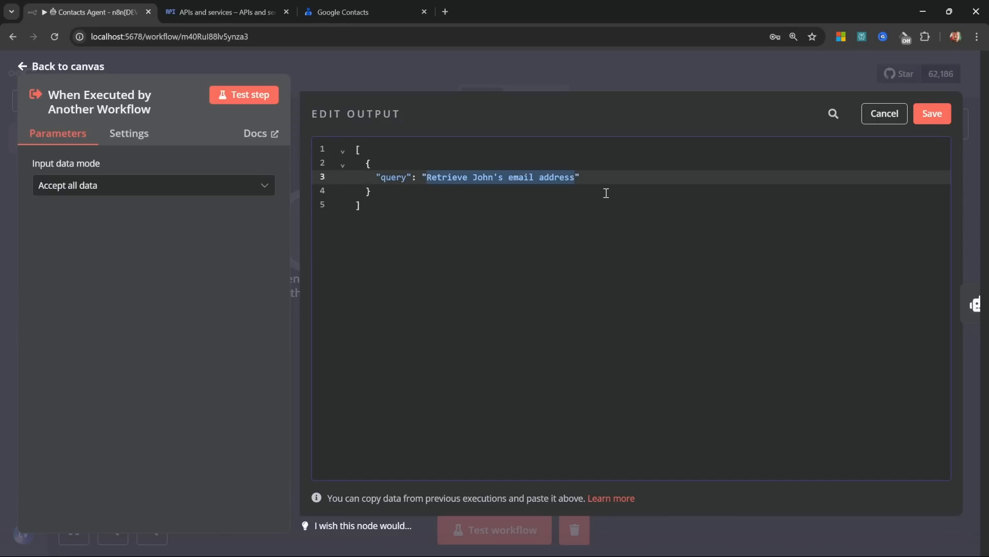
type("Add a new ")
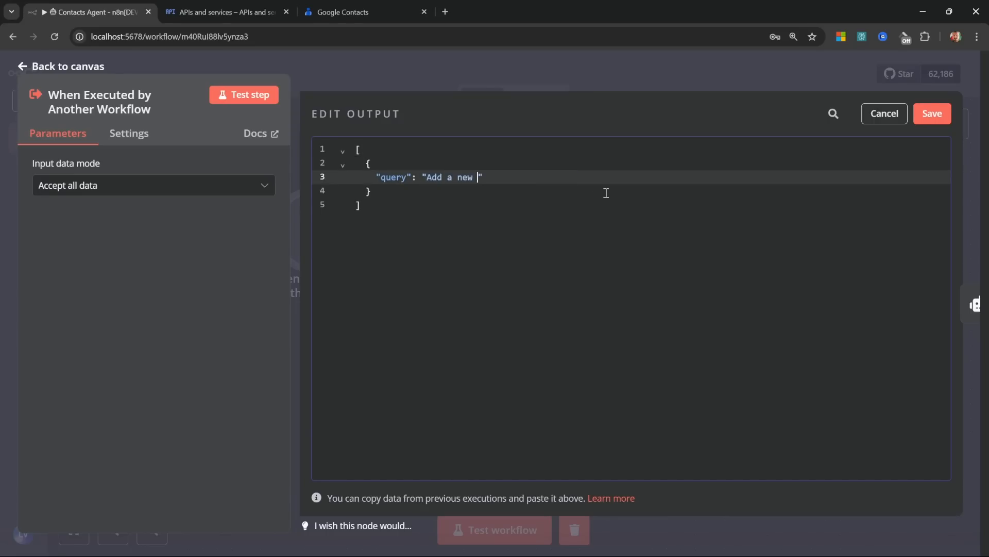
type("contact for Mary Lamb wit")
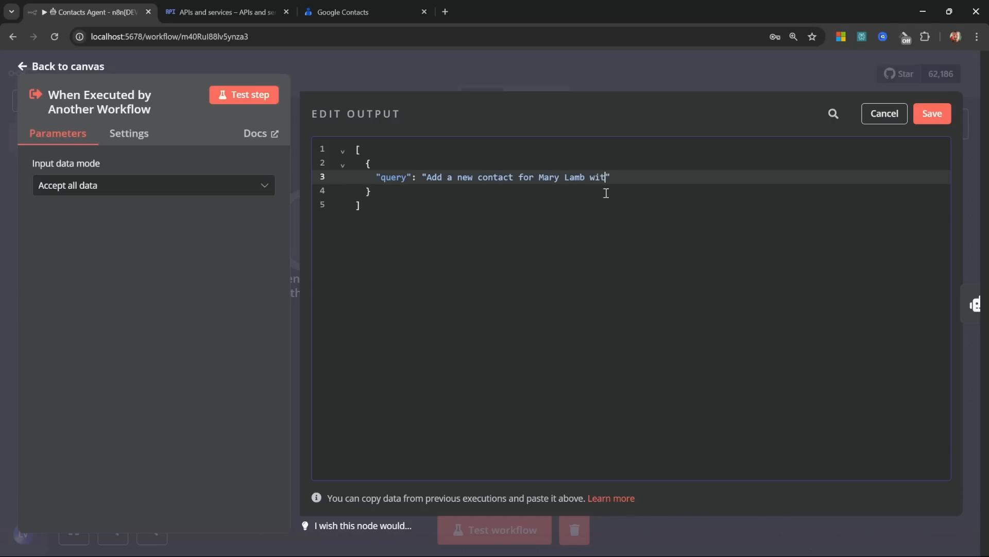
type("h the email address mary@te")
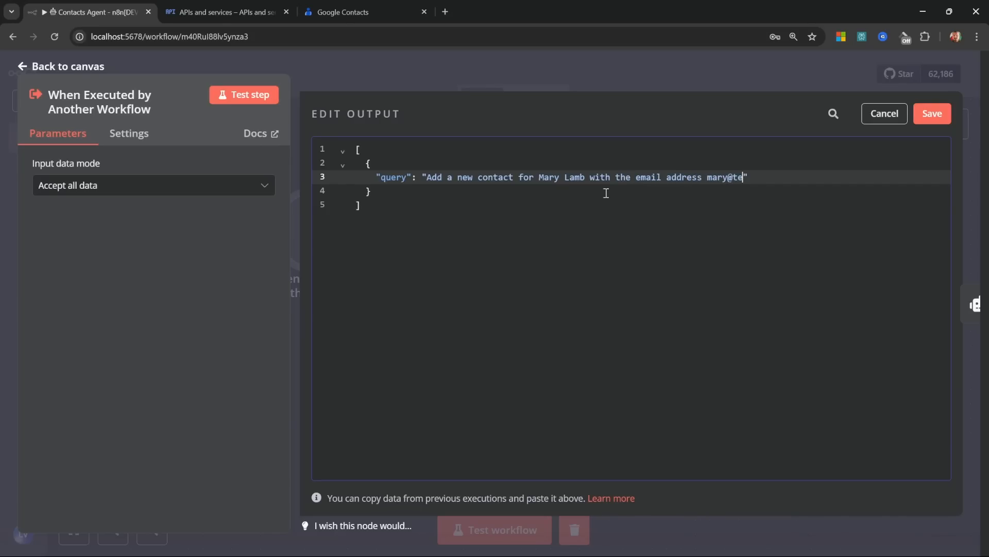
type("st.com")
Step: Save the pinned add-contact query, test the workflow, and open the AI Agent's result
left_click(932, 113)
key("Escape")
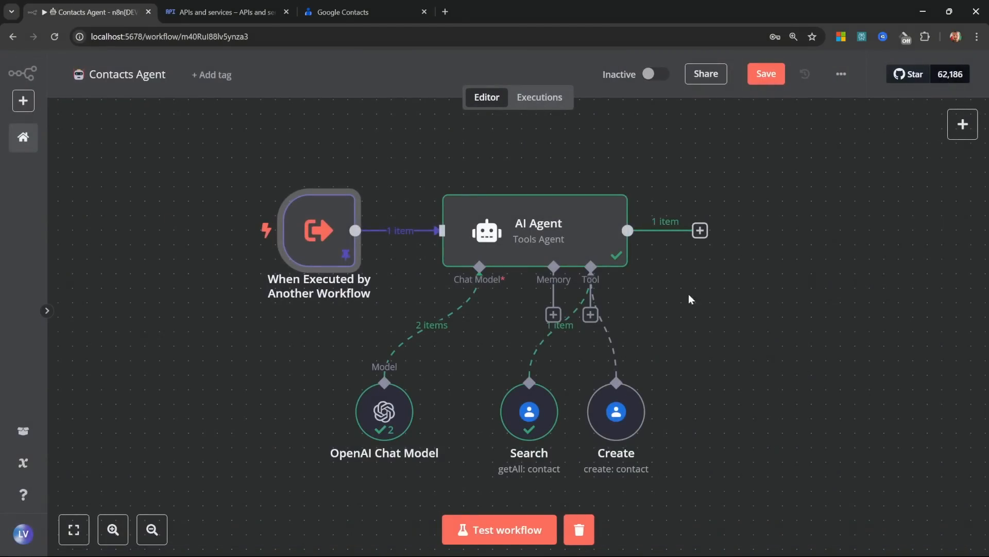
left_click(469, 530)
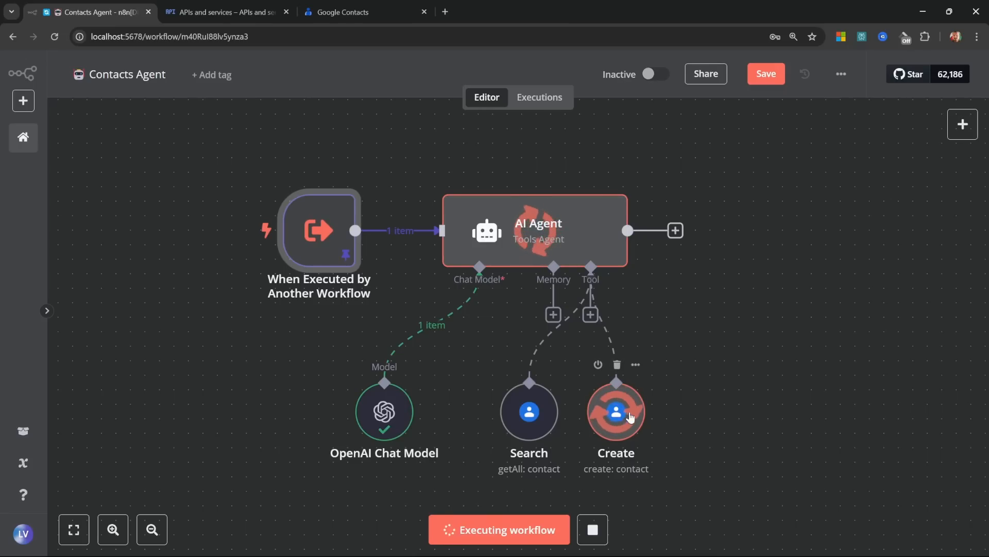
double_click(551, 247)
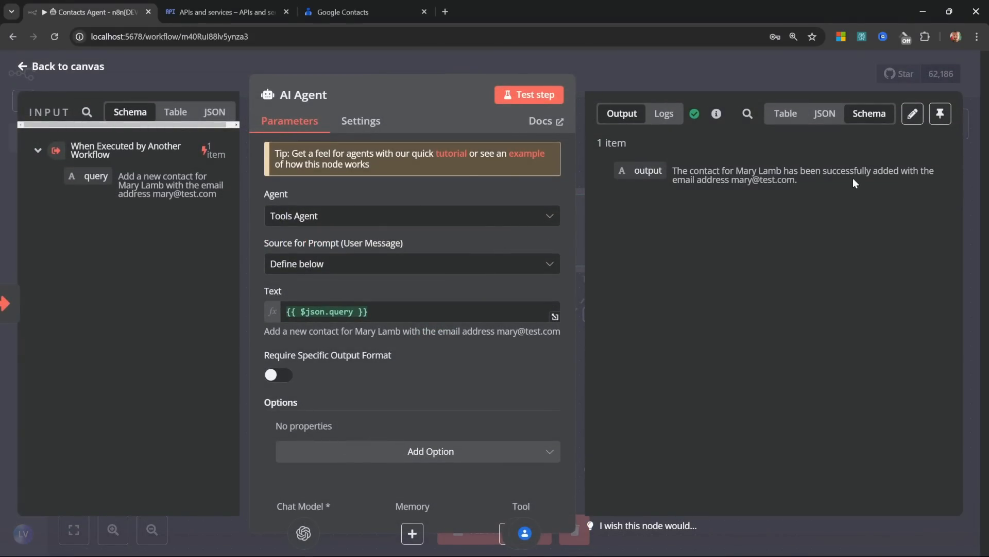
left_click(370, 14)
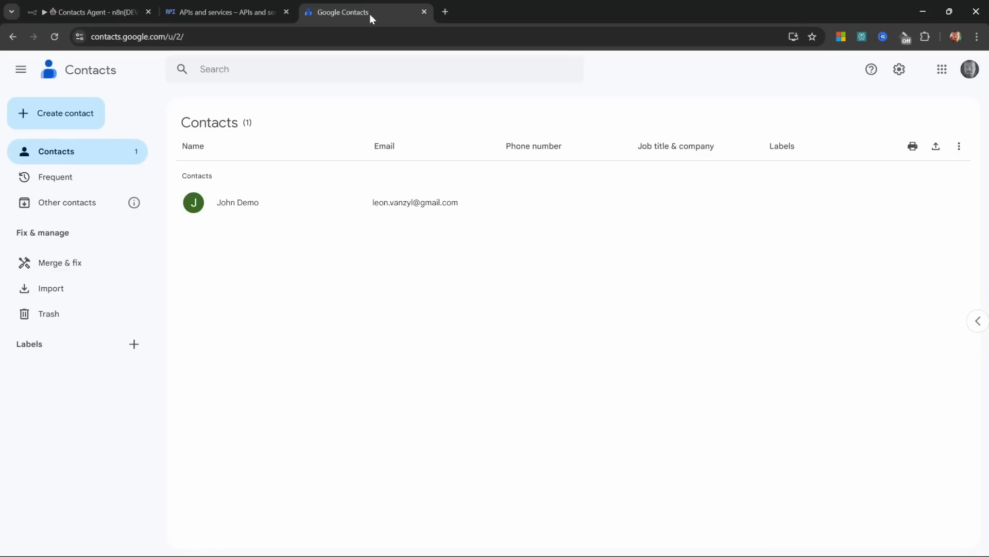
left_click(54, 37)
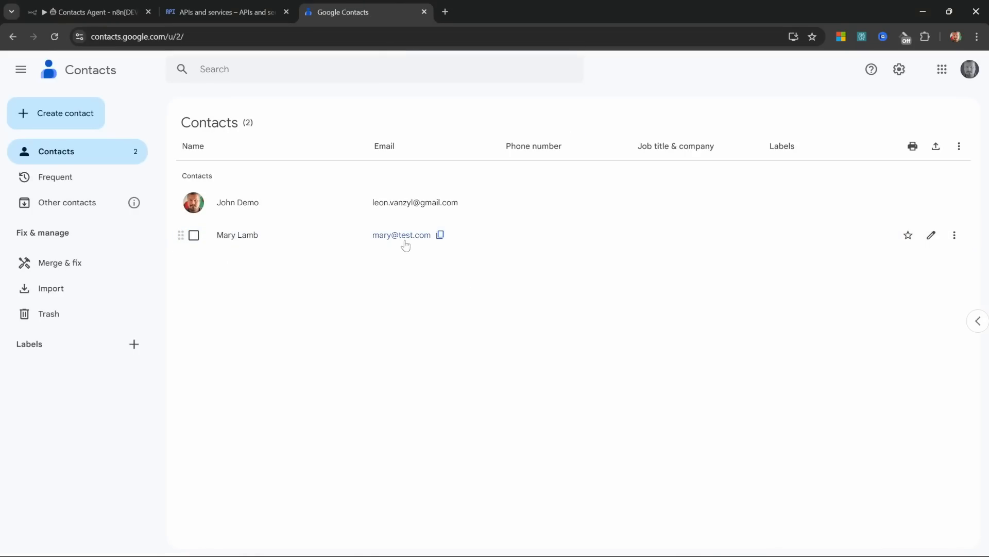
left_click(93, 12)
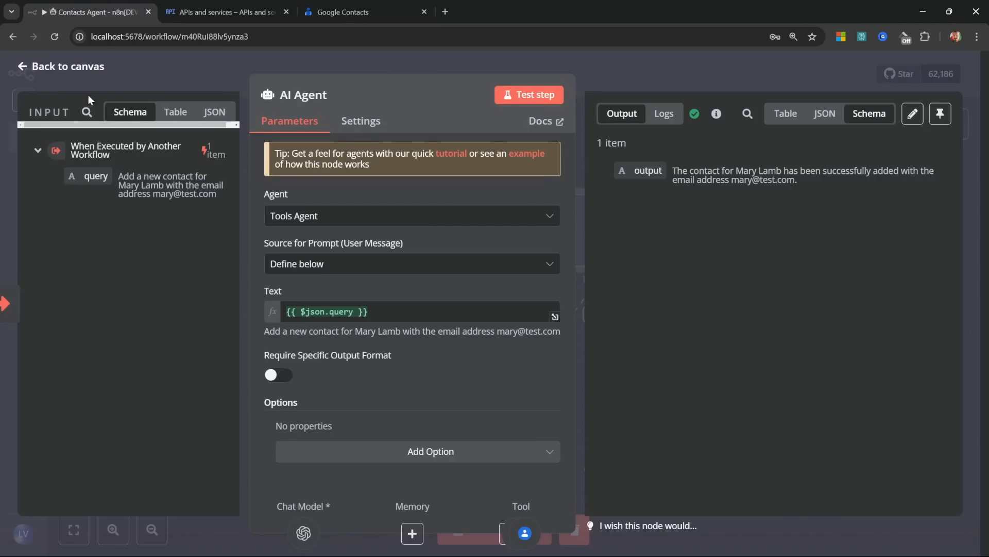
Step: Replace the trigger's pinned query text with a request to update the contact's email address
left_click(59, 66)
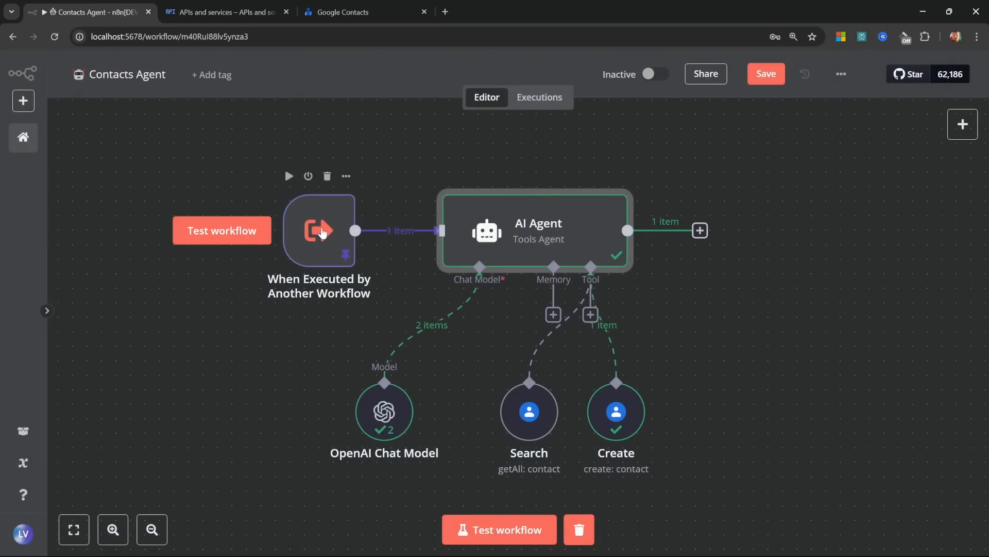
double_click(321, 228)
left_click(913, 142)
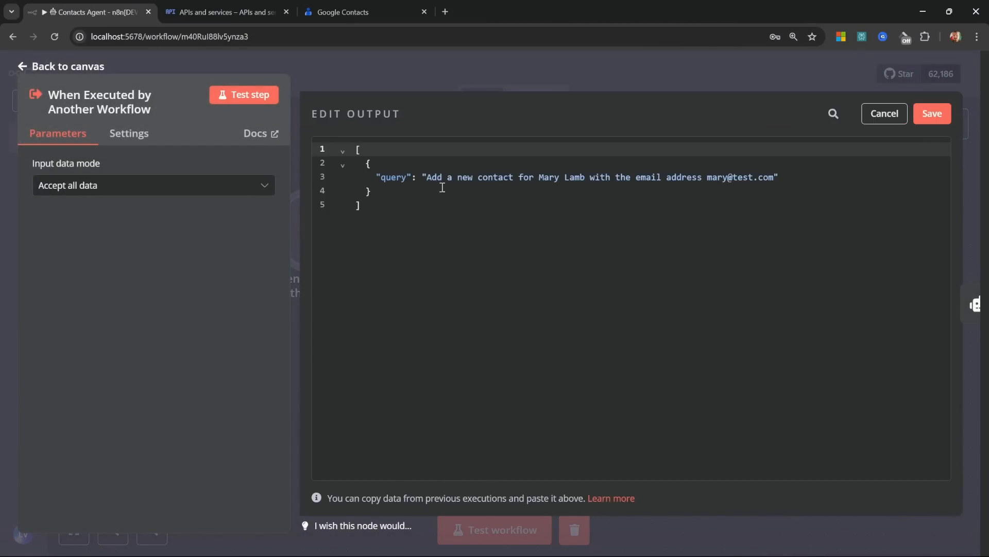
left_click_drag(431, 178, 774, 178)
key("BackSpace")
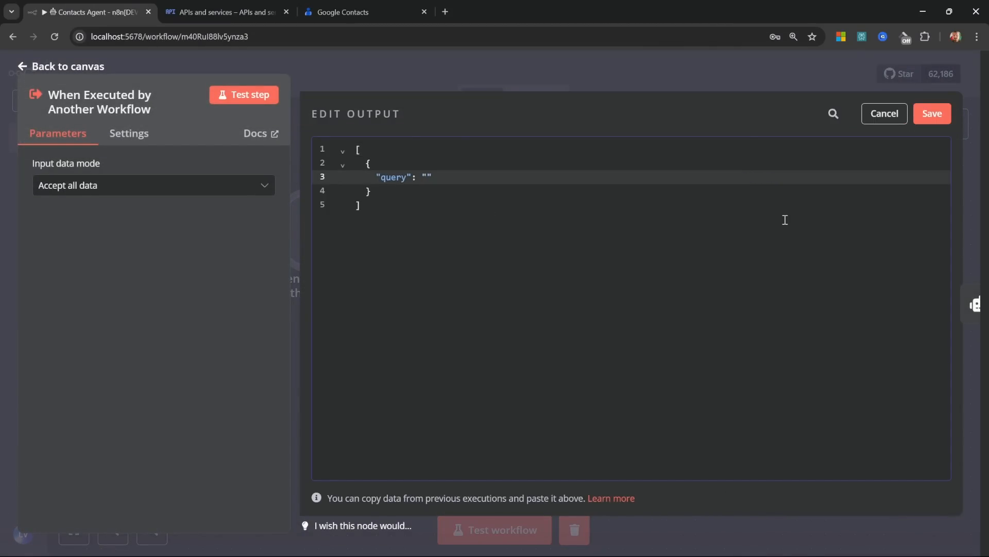
type("Update Mary Lamb's e")
key("BackSpace")
key("BackSpace")
key("BackSpace")
type("'s email addres")
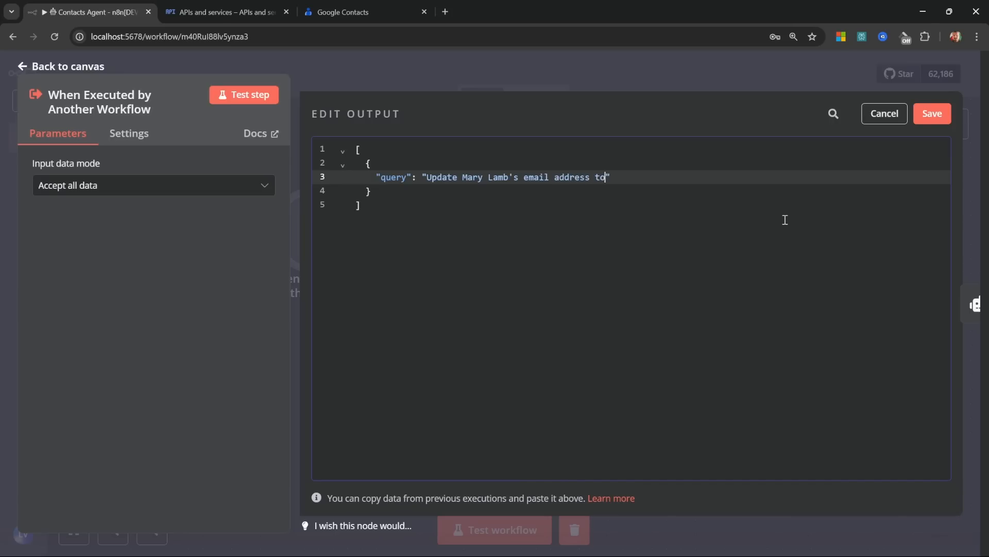
type("s to mary.lamb@test.com")
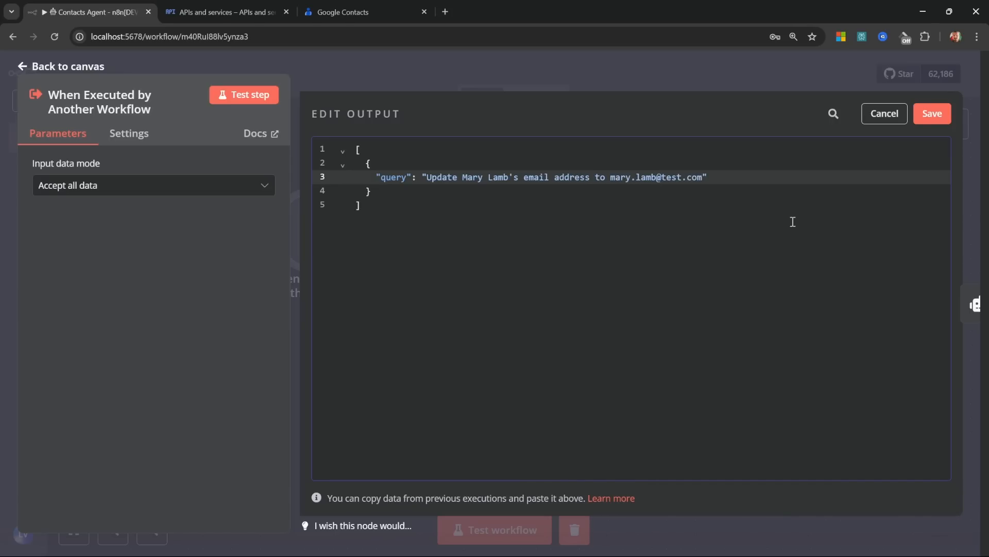
Step: Save the edited query and add a Google Contacts Tool set to the Update operation
left_click(939, 106)
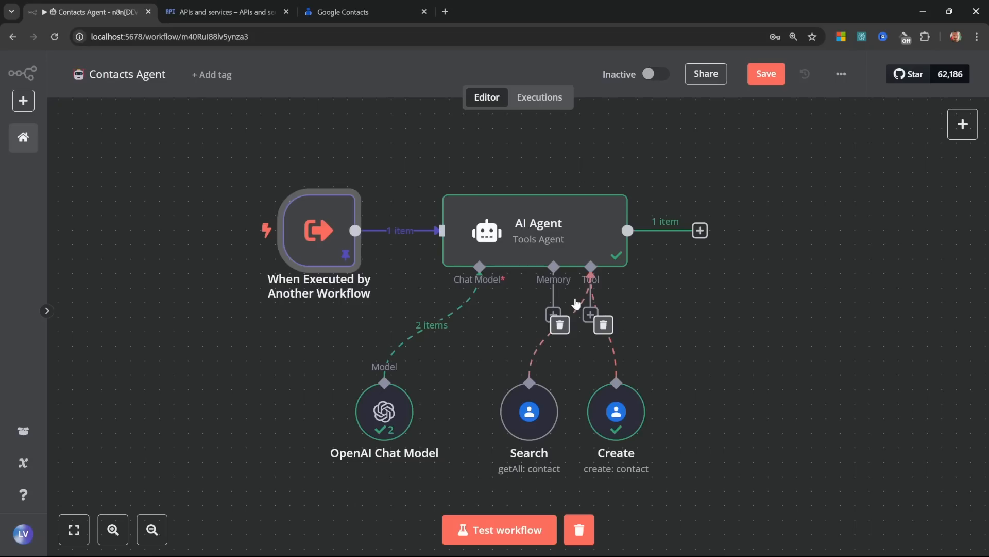
left_click(591, 314)
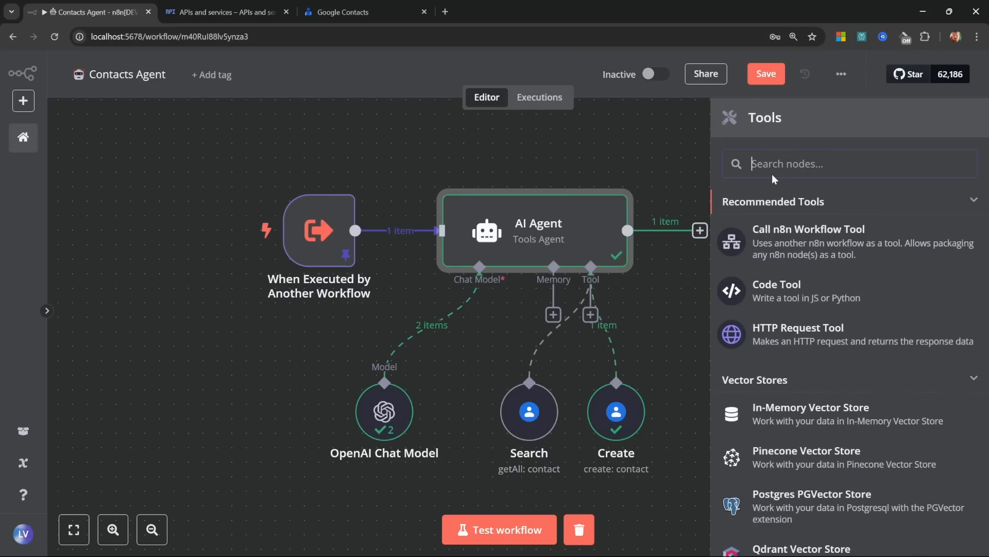
type("Google Con")
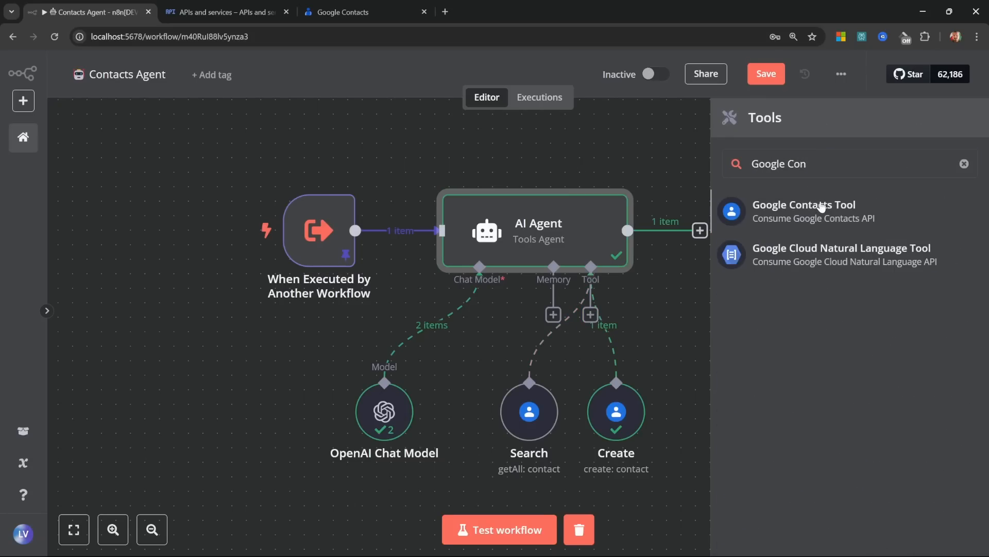
left_click(821, 206)
left_click(311, 321)
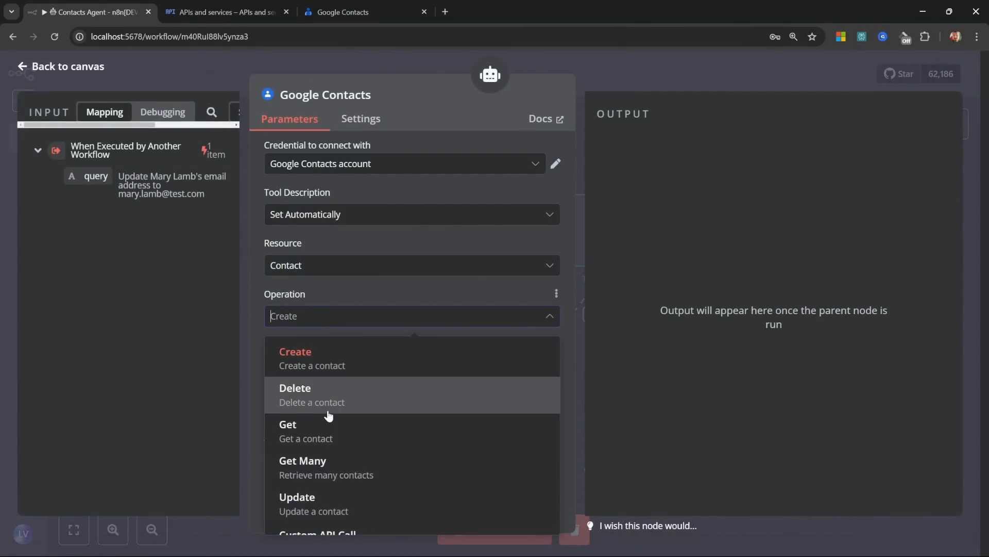
scroll(330, 415, "down", 1)
left_click(283, 492)
Step: Let the model define the Contact ID and the Fields values
left_click(452, 355)
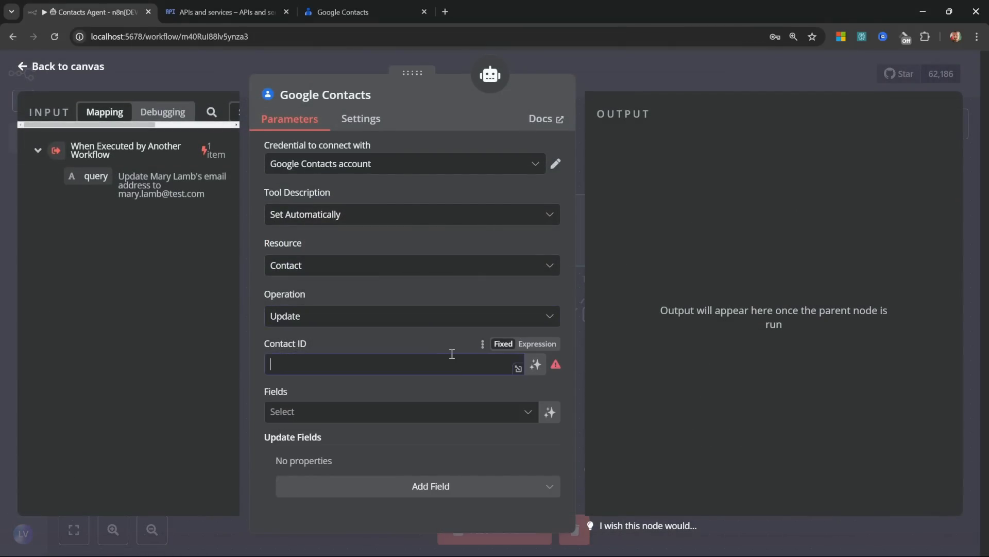
left_click(536, 364)
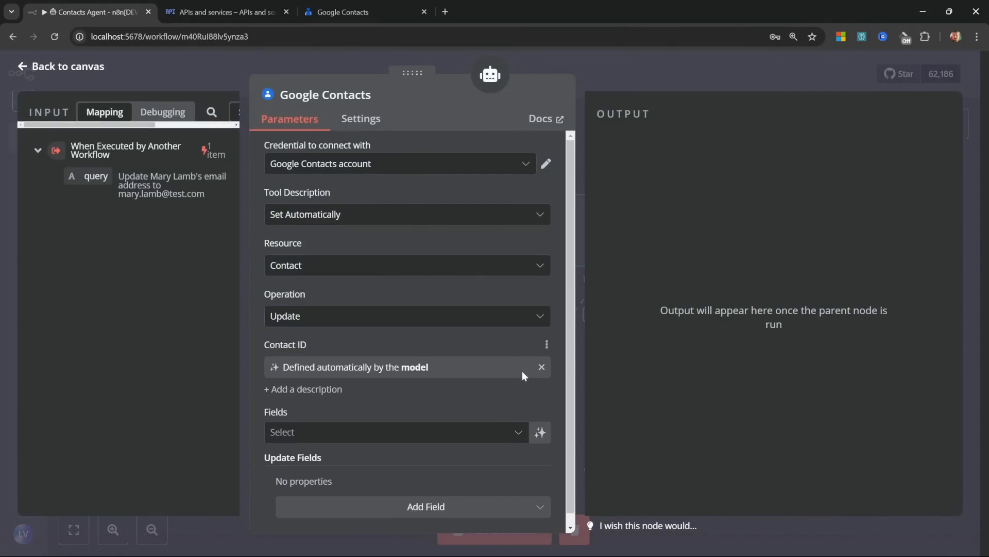
scroll(522, 372, "down", 1)
left_click(367, 426)
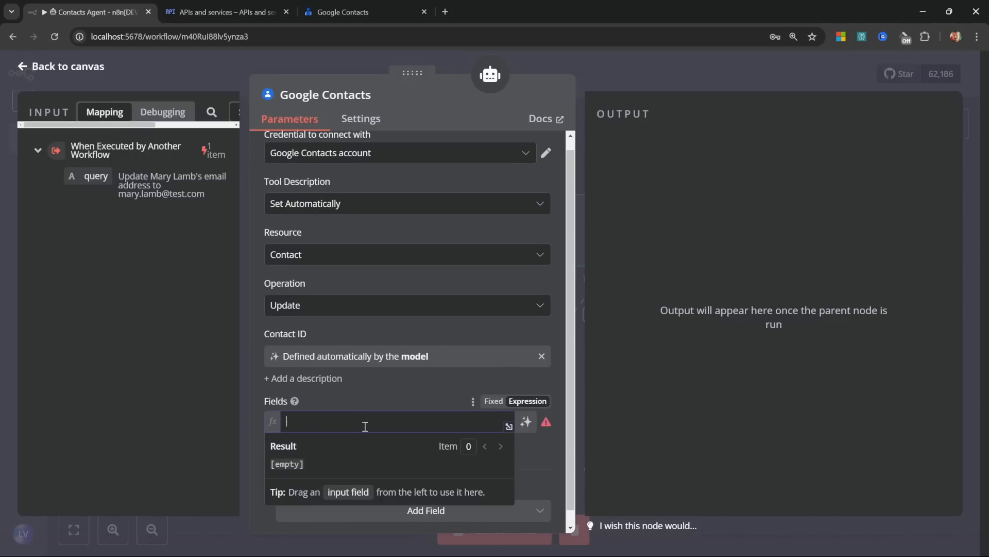
left_click(526, 421)
Step: Add an email address of type Home to the update fields, with a model-defined value
scroll(533, 424, "down", 1)
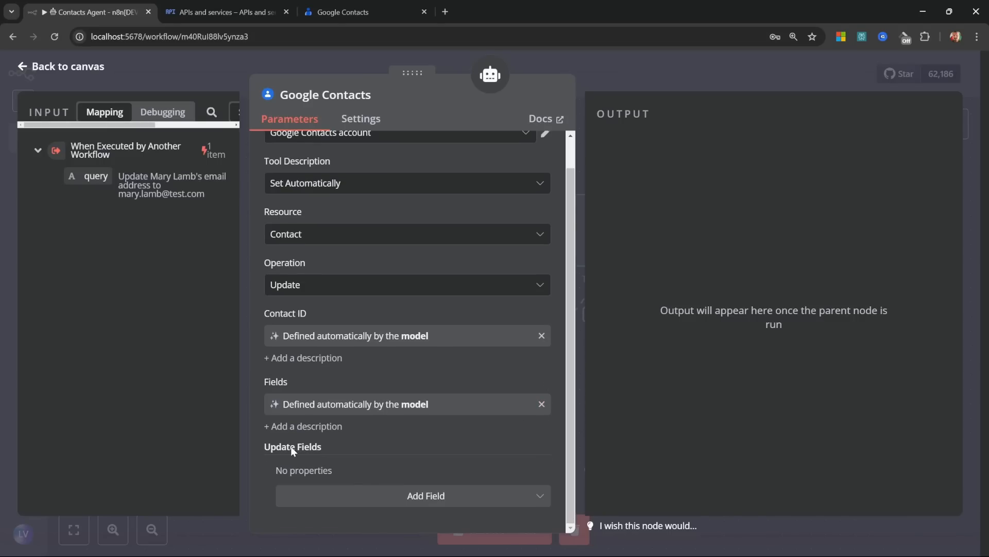
left_click(401, 500)
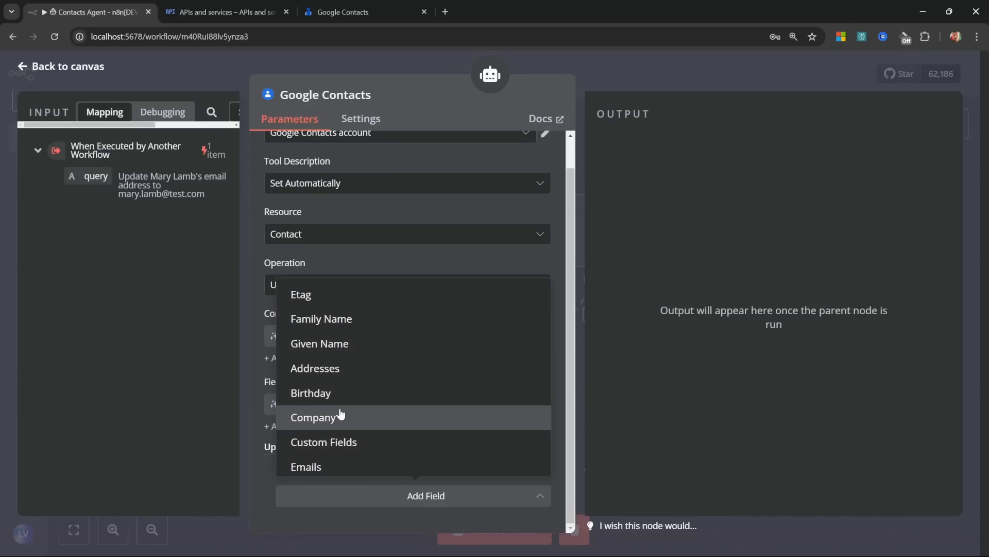
left_click(315, 467)
scroll(412, 464, "down", 1)
left_click(413, 464)
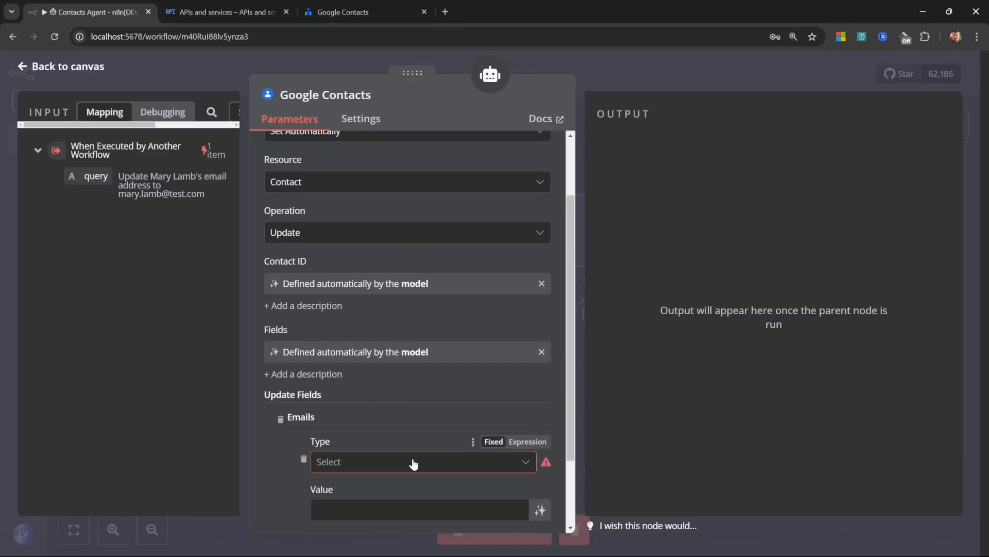
left_click(376, 464)
left_click(339, 377)
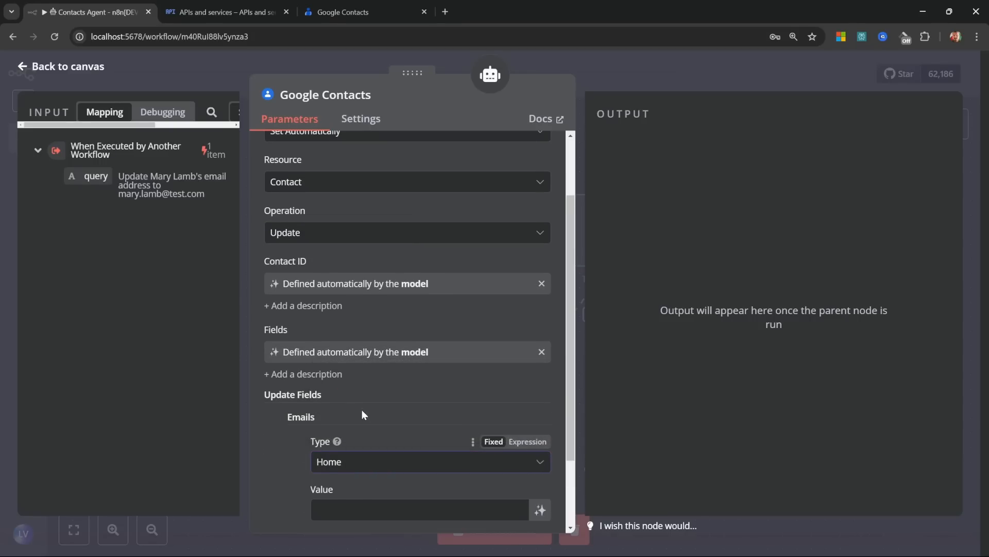
scroll(362, 409, "down", 2)
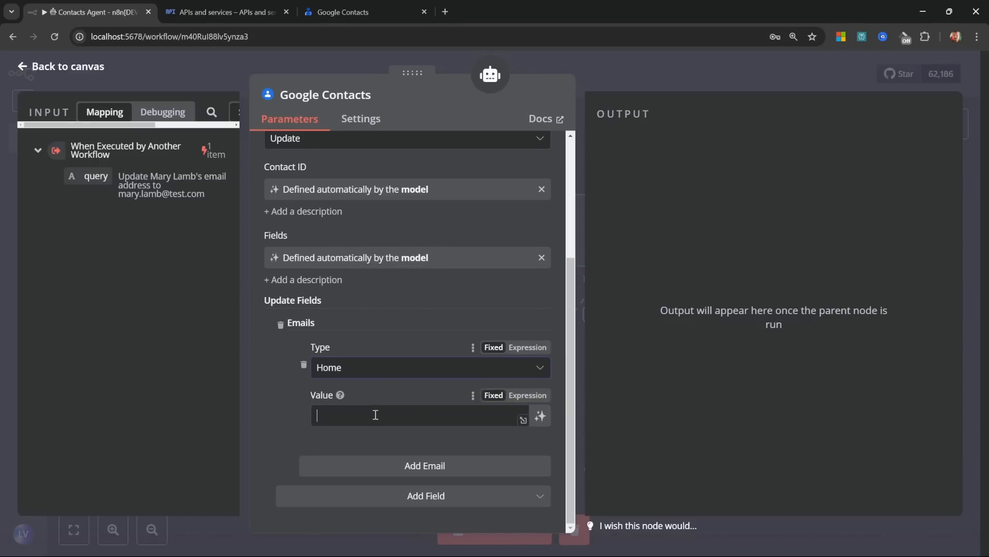
left_click(535, 422)
Step: Line the new tool up beside Create and rename it 'Update'
key("Escape")
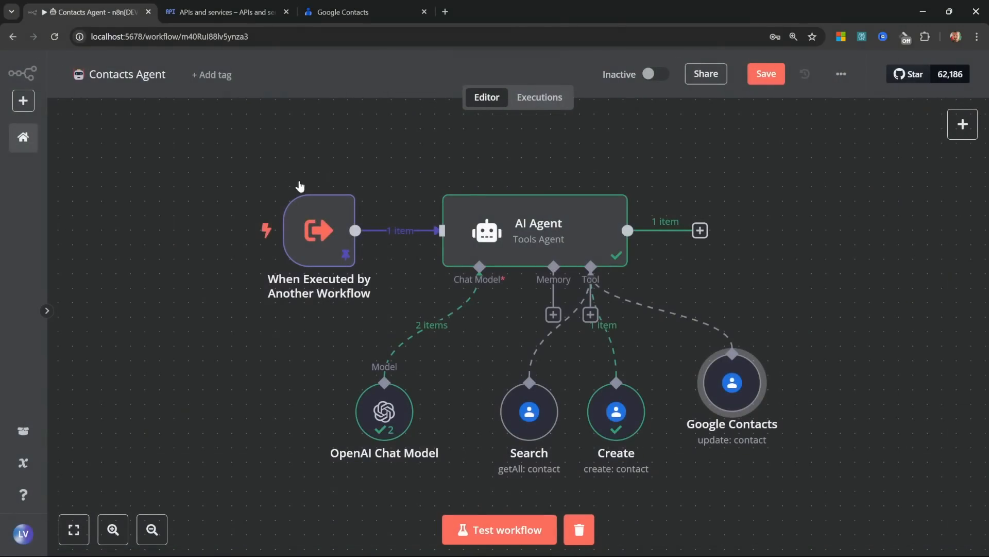
left_click_drag(743, 406, 714, 420)
right_click(714, 421)
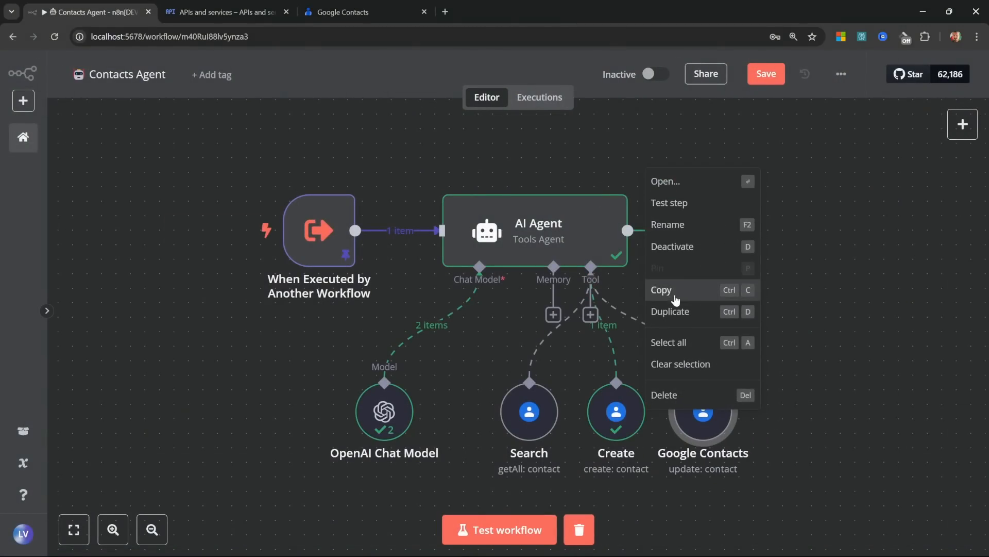
left_click(666, 223)
type("Update")
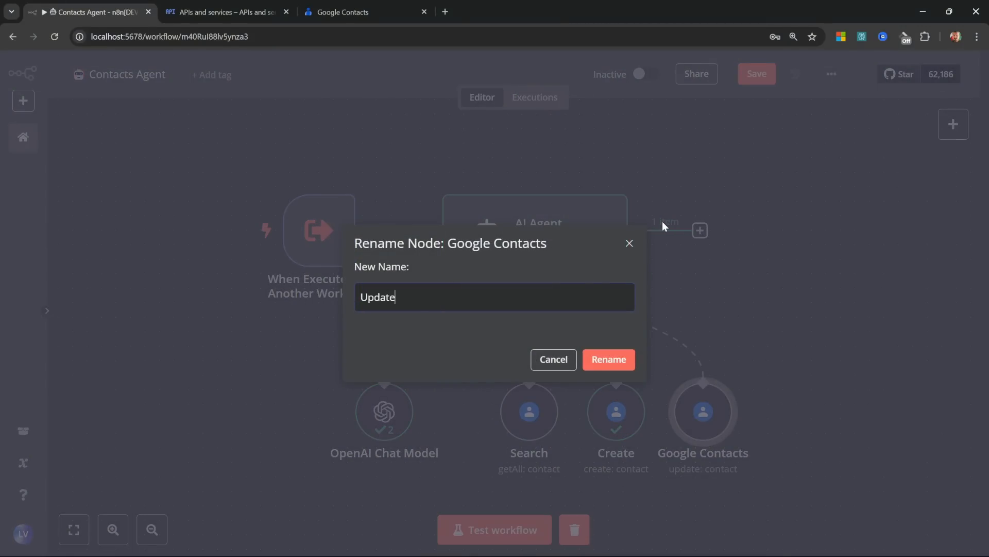
left_click(610, 359)
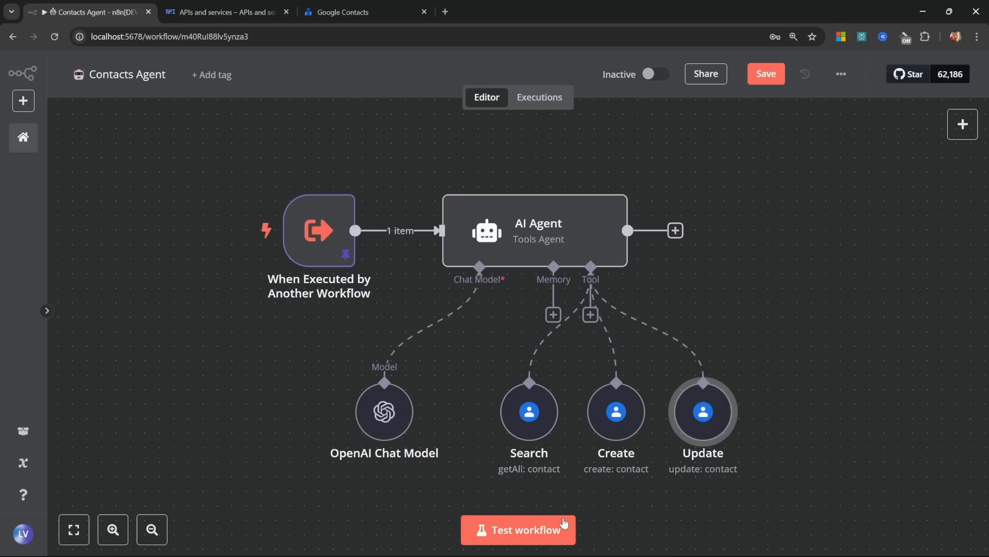
Step: Run the update test and open the failing Update tool's settings
left_click(541, 529)
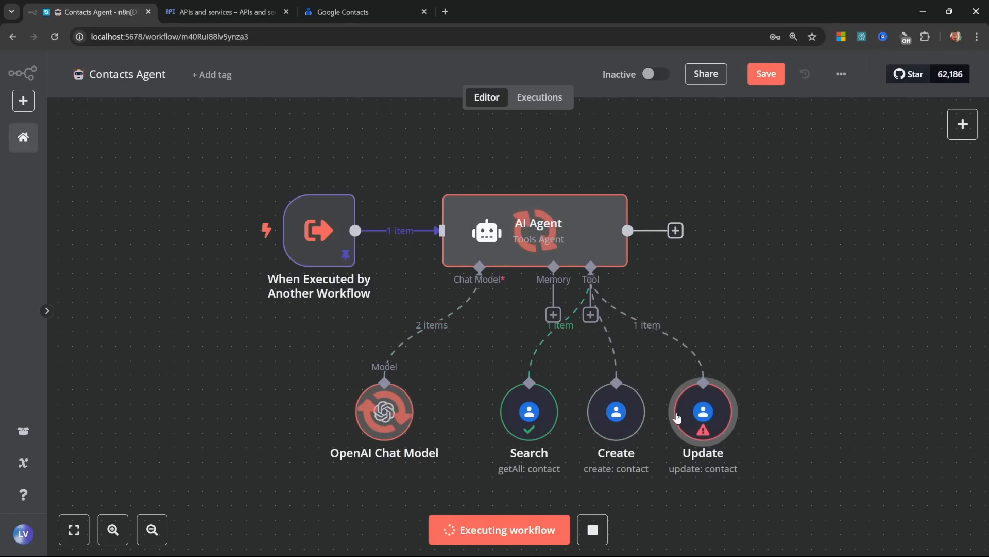
double_click(696, 415)
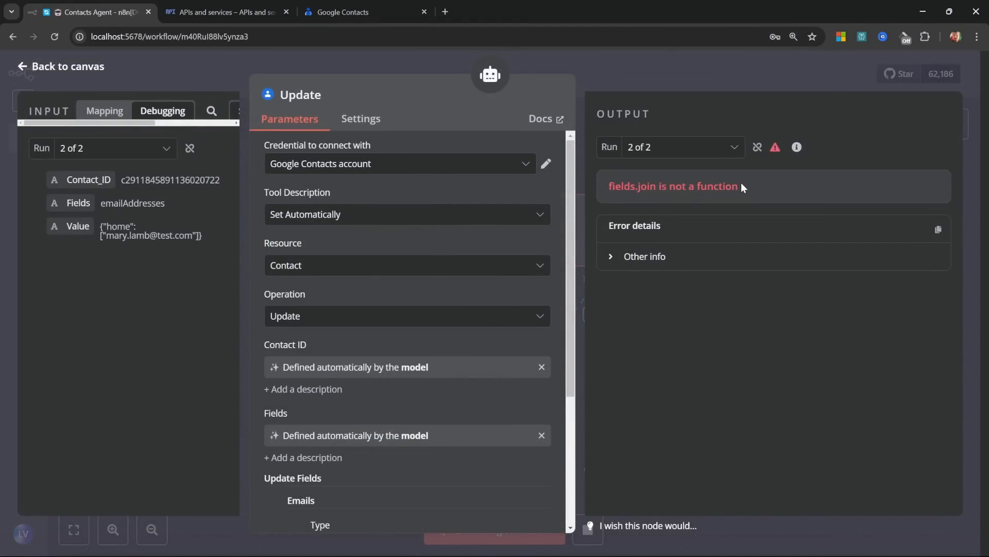
scroll(435, 257, "down", 4)
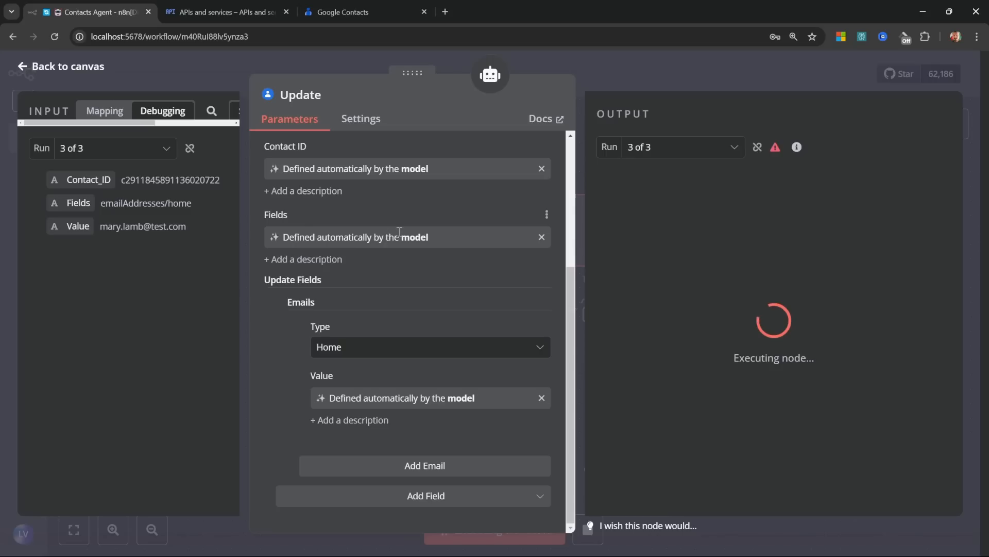
Step: Switch Fields from model-defined to a fixed selection of Email Addresses and Names
left_click(541, 237)
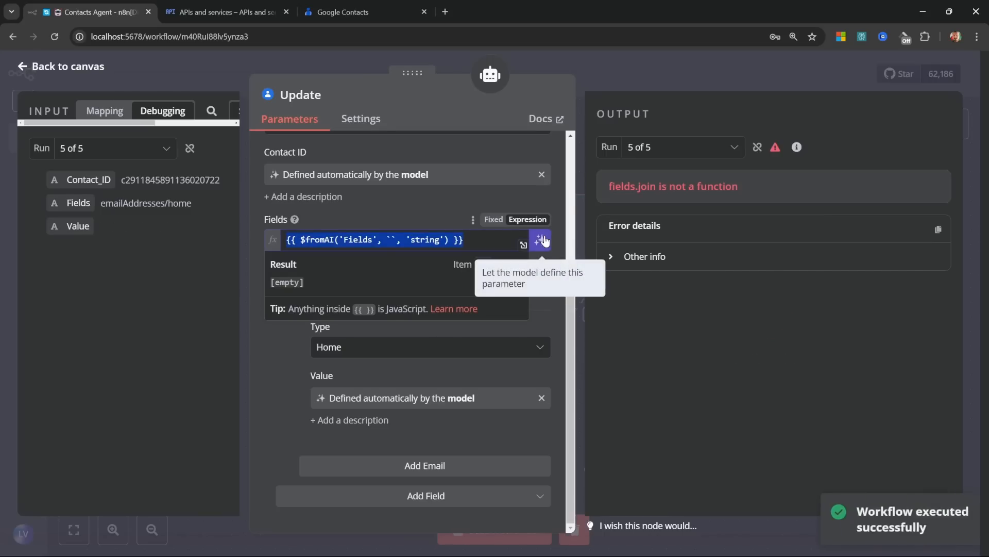
left_click(494, 217)
left_click(390, 262)
left_click(485, 240)
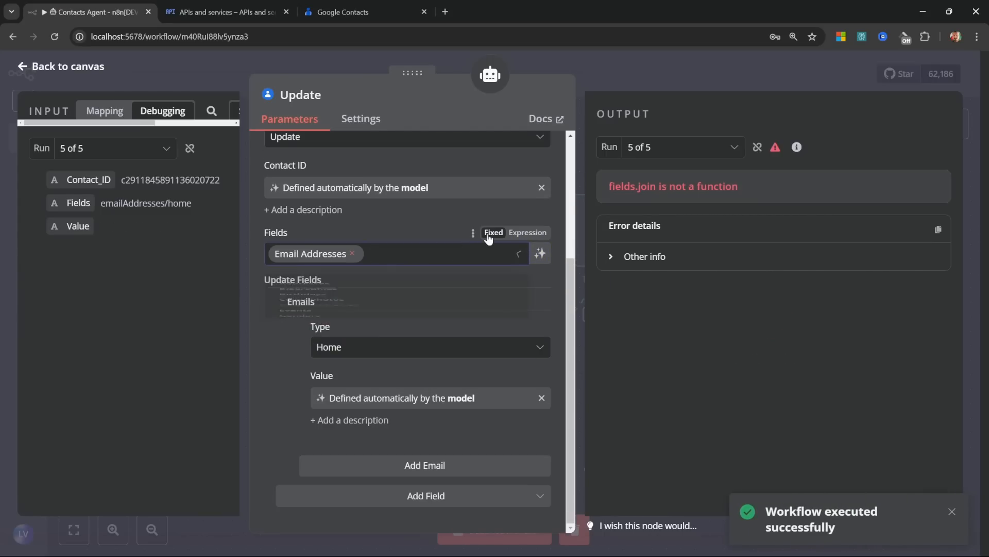
left_click(352, 254)
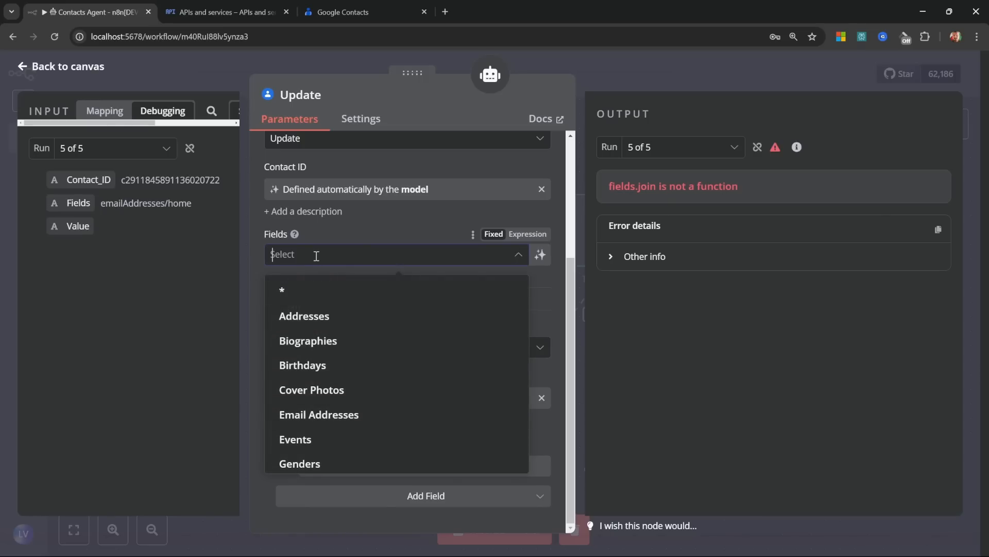
left_click(340, 414)
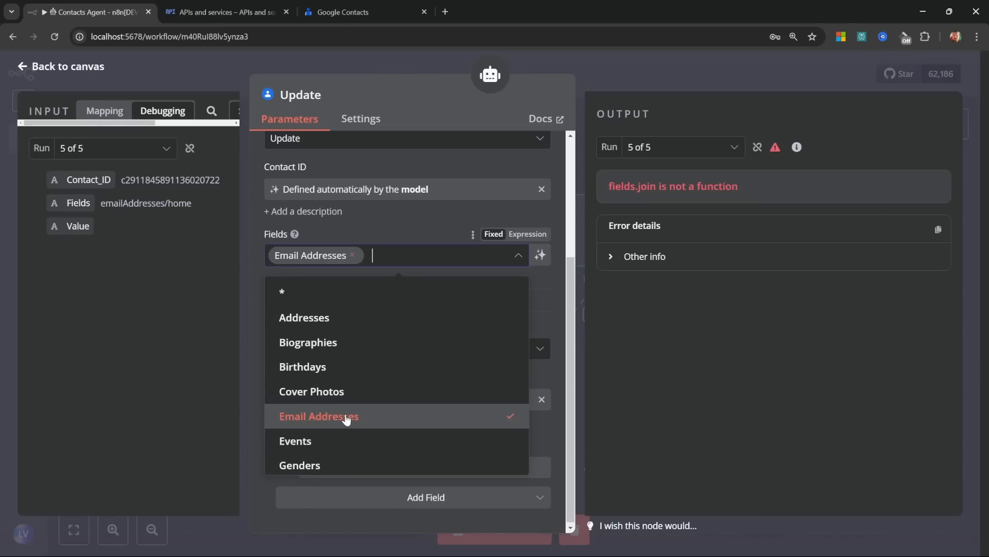
scroll(330, 381, "down", 5)
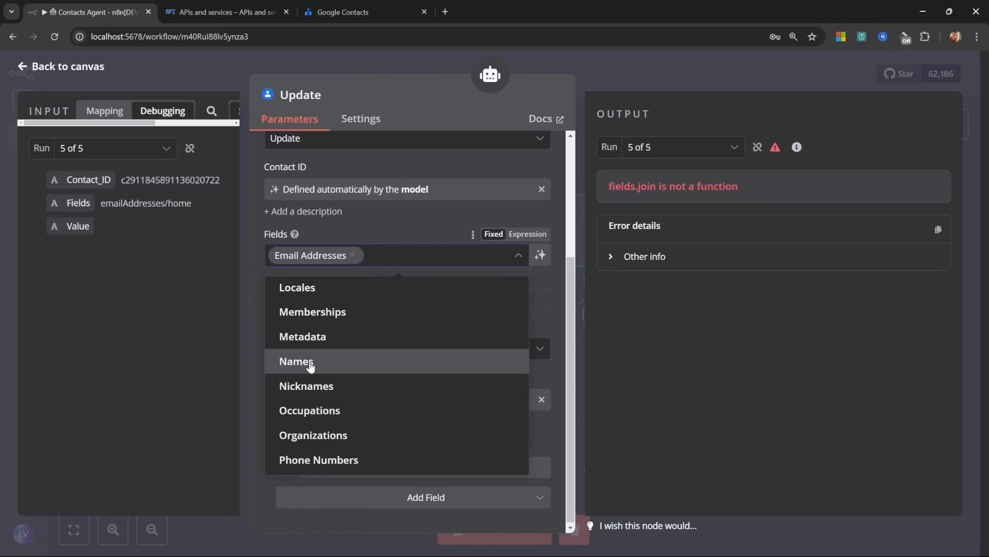
left_click(310, 365)
left_click(428, 220)
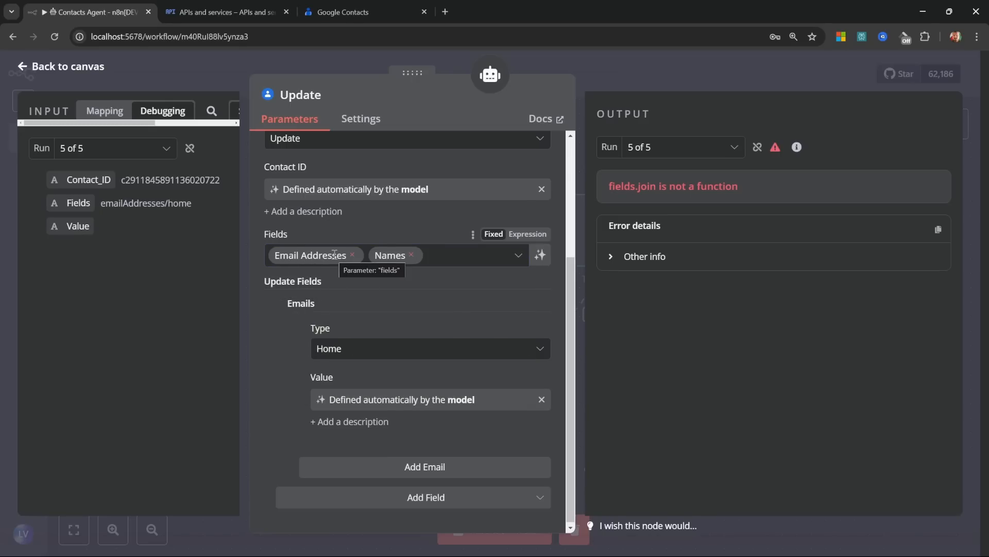
Step: Rerun the workflow and open the AI Agent output confirming the email was updated
left_click(67, 68)
left_click(512, 532)
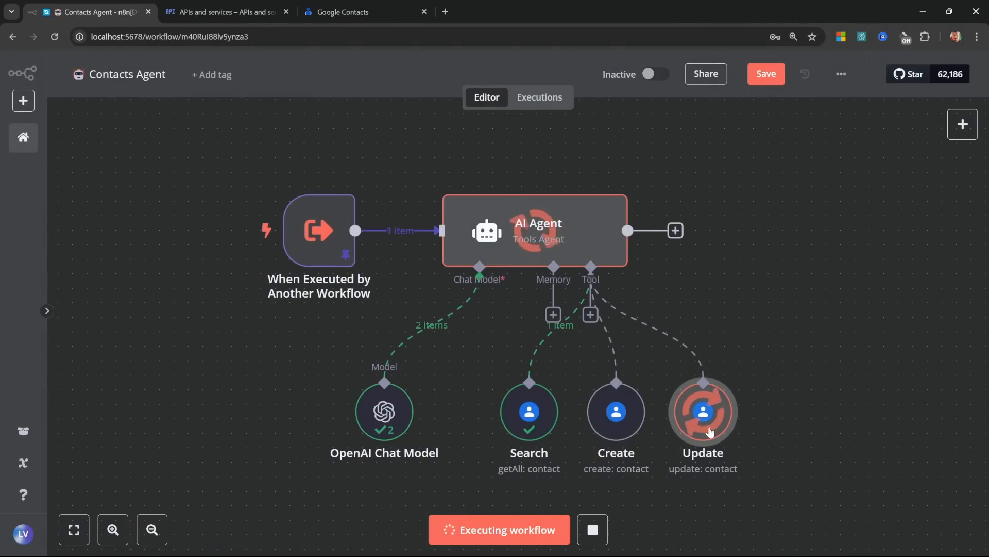
double_click(567, 247)
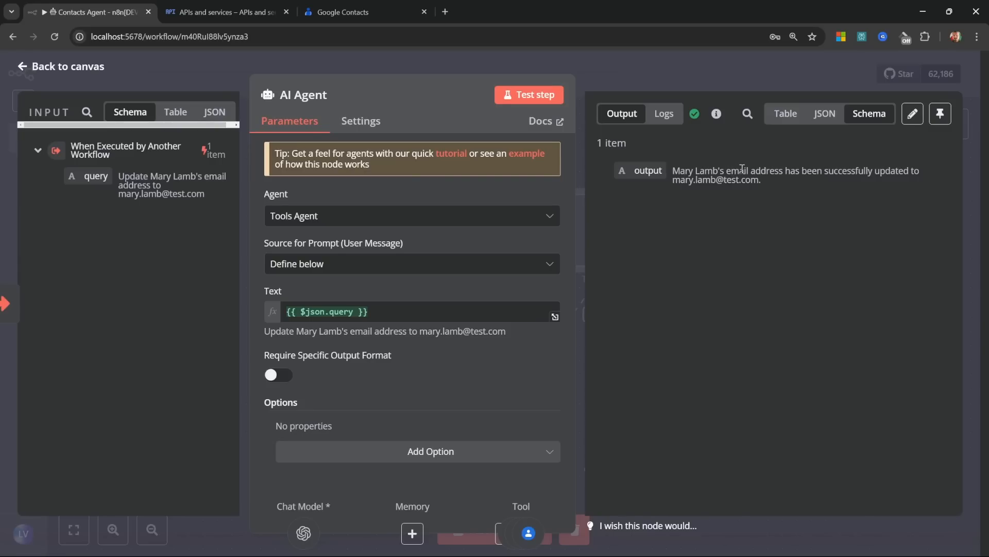
Step: Reload Google Contacts, restore the updated contact's first and last names, and save it
left_click(359, 11)
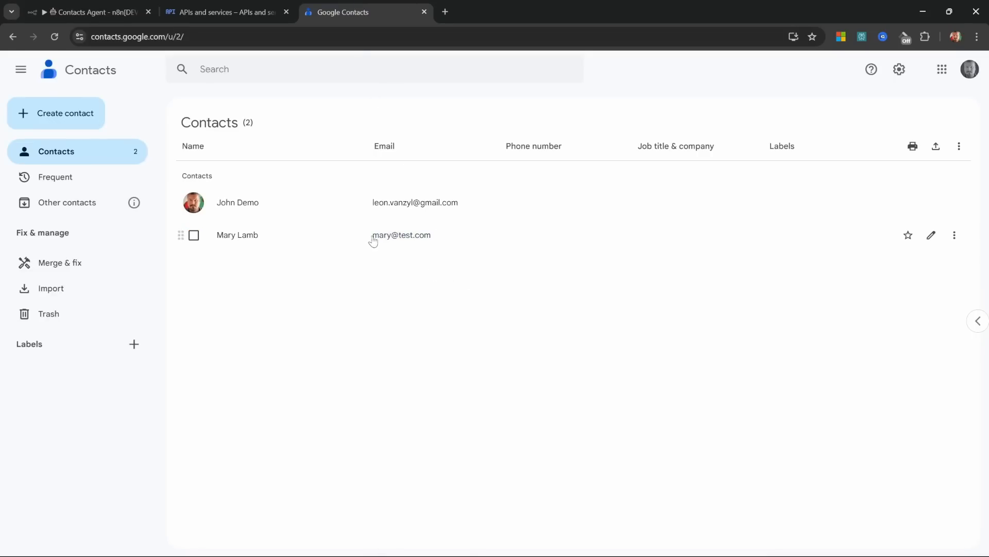
left_click(47, 36)
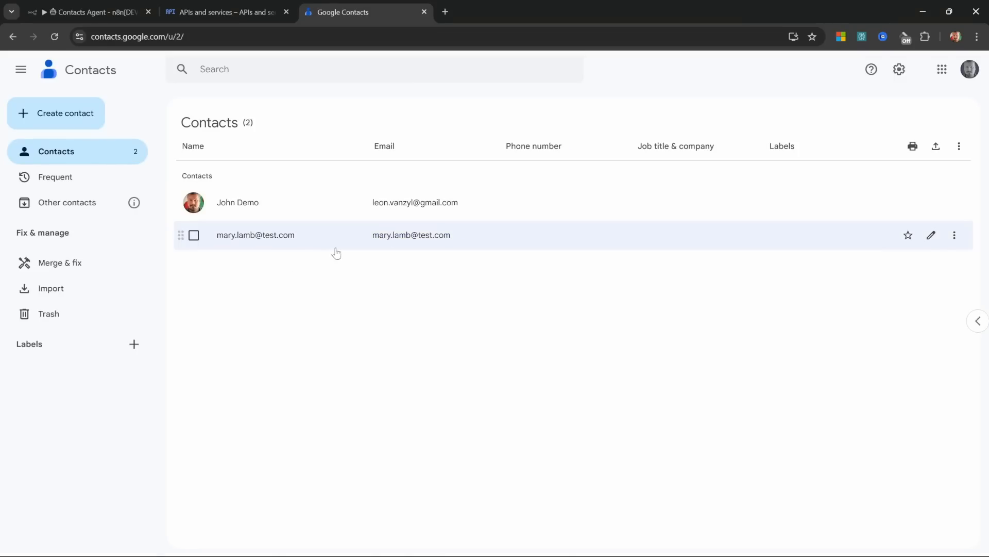
left_click(931, 235)
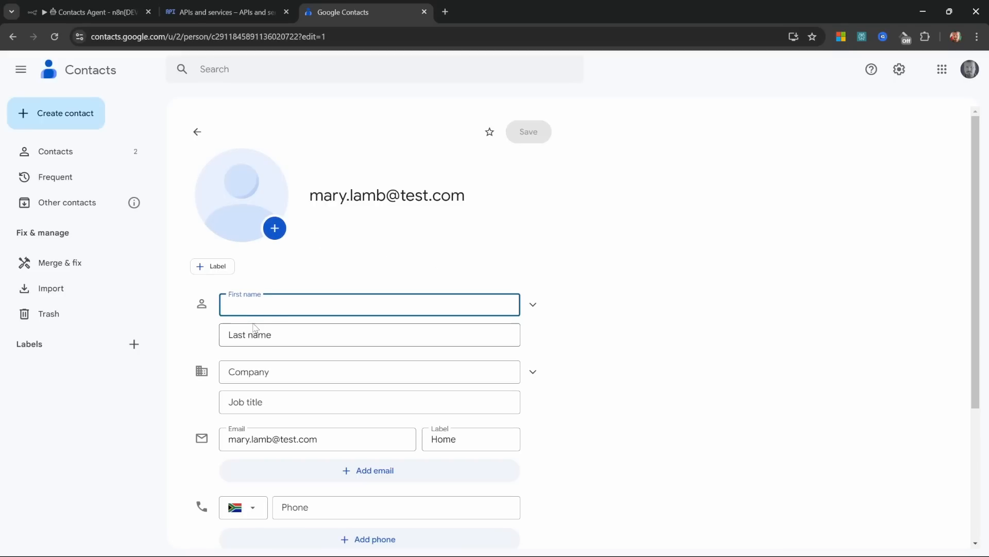
type("Mary")
key("Tab")
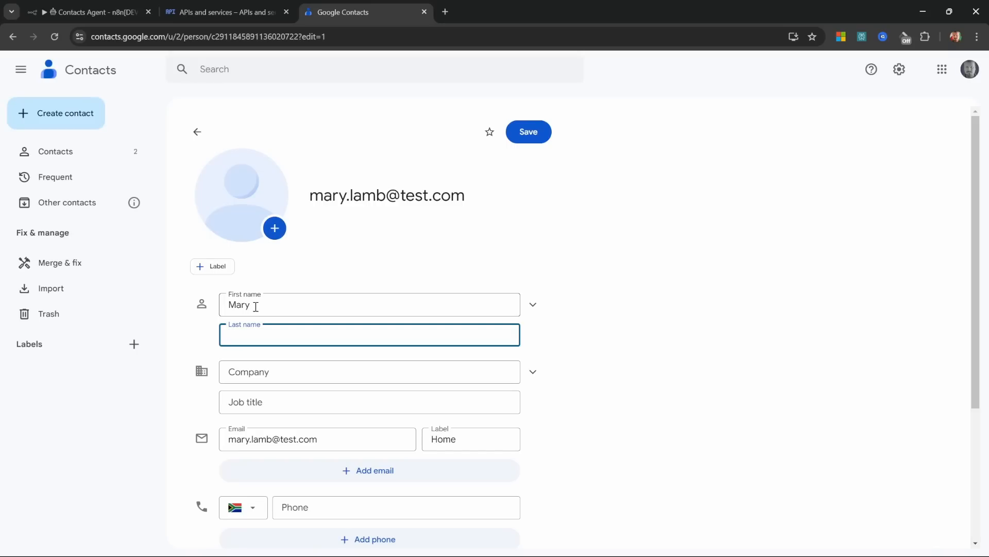
type("Lamb")
left_click(530, 137)
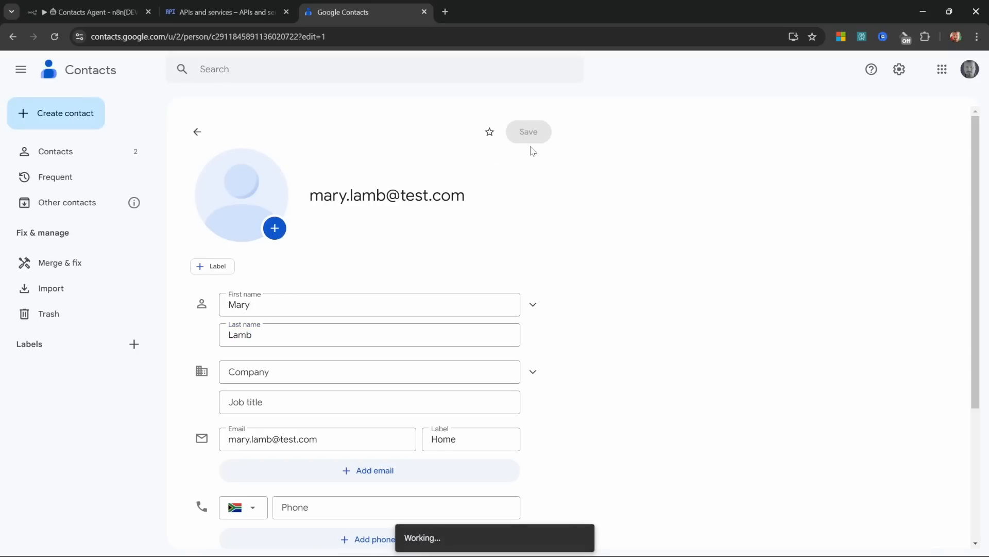
left_click(55, 153)
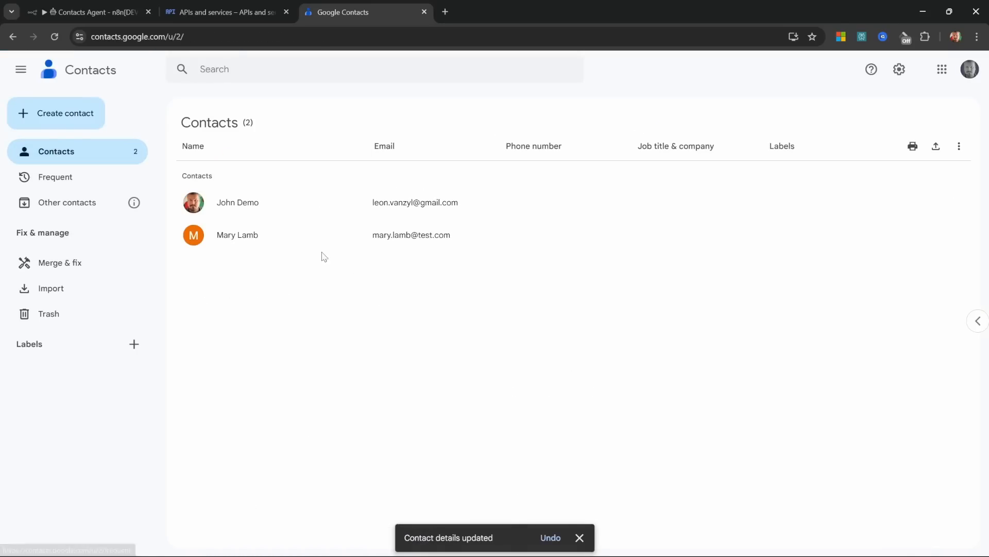
Step: Add Family Name and Given Name fields to the Update tool, both filled in automatically by the model
left_click(112, 15)
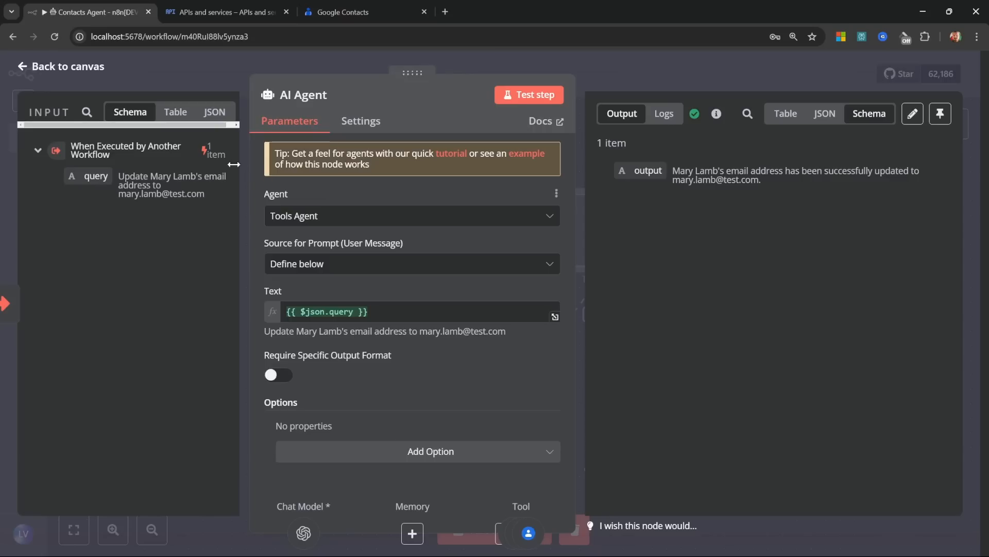
left_click(69, 69)
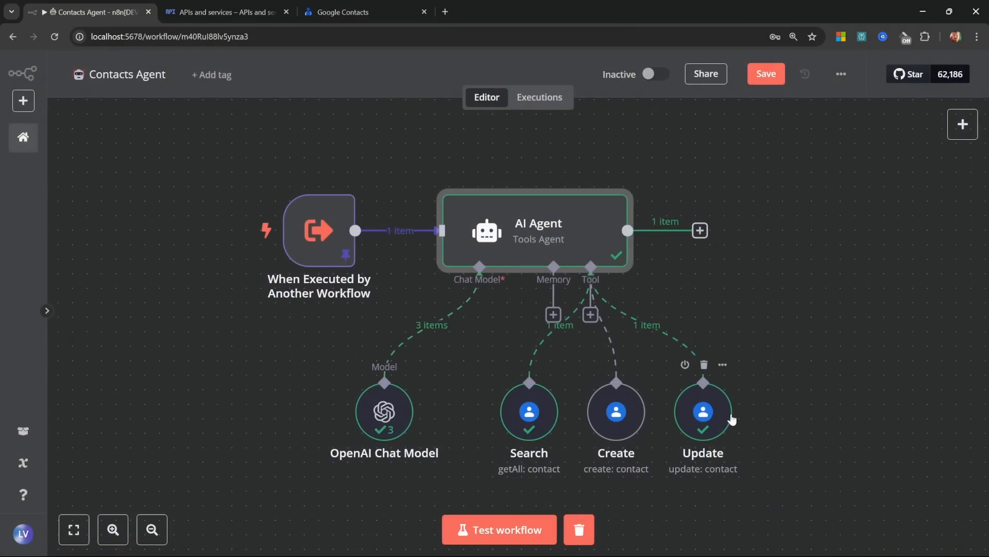
double_click(715, 416)
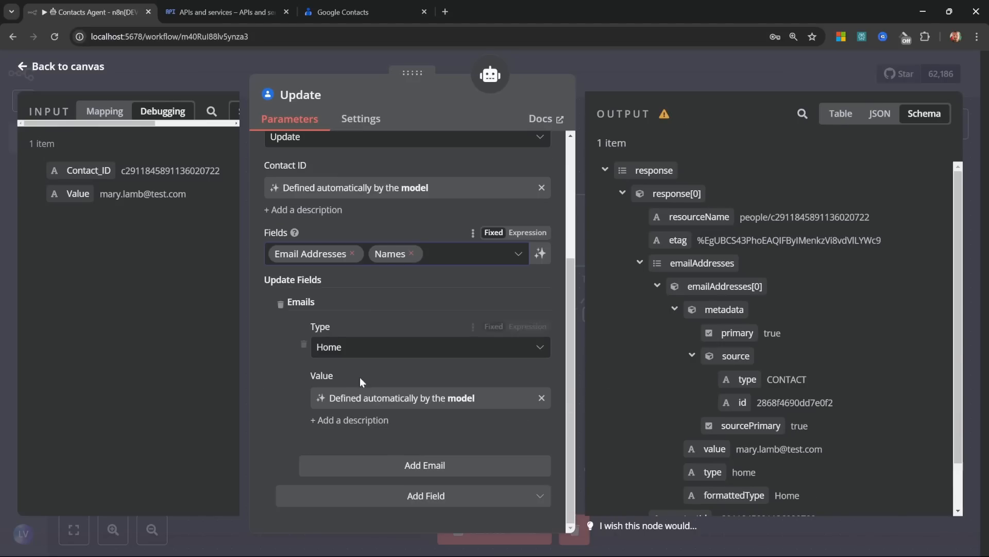
left_click(394, 500)
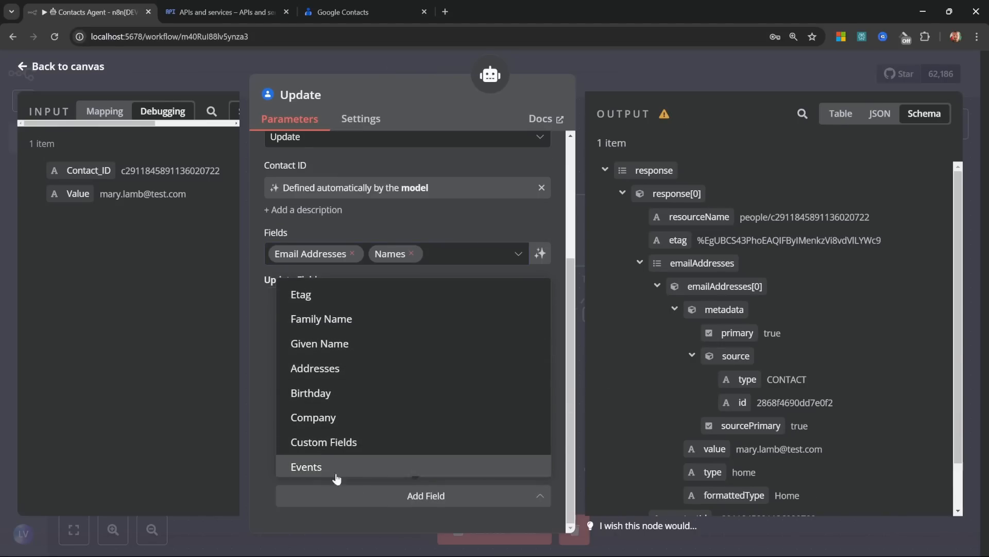
left_click(321, 320)
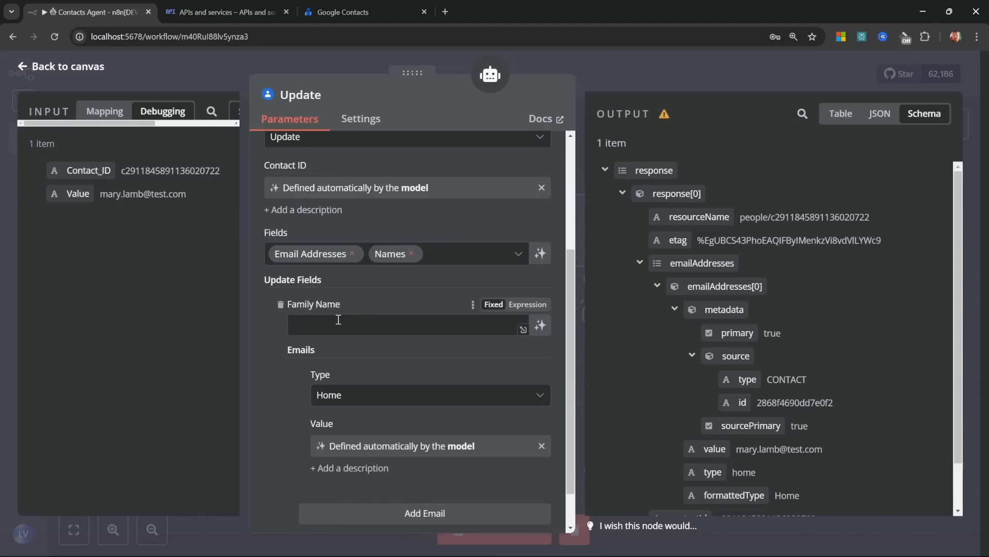
left_click(540, 324)
scroll(527, 328, "down", 2)
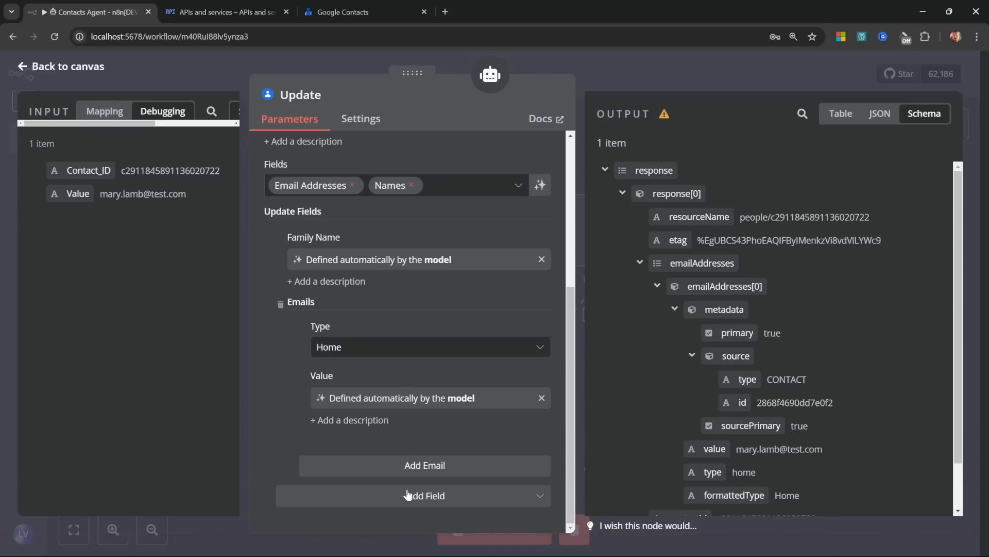
left_click(407, 495)
left_click(323, 321)
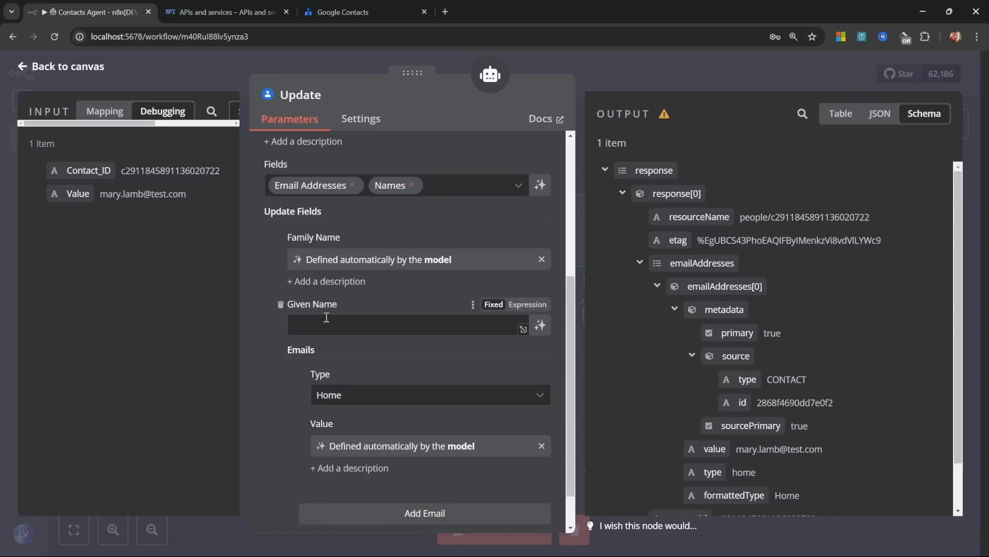
left_click(540, 325)
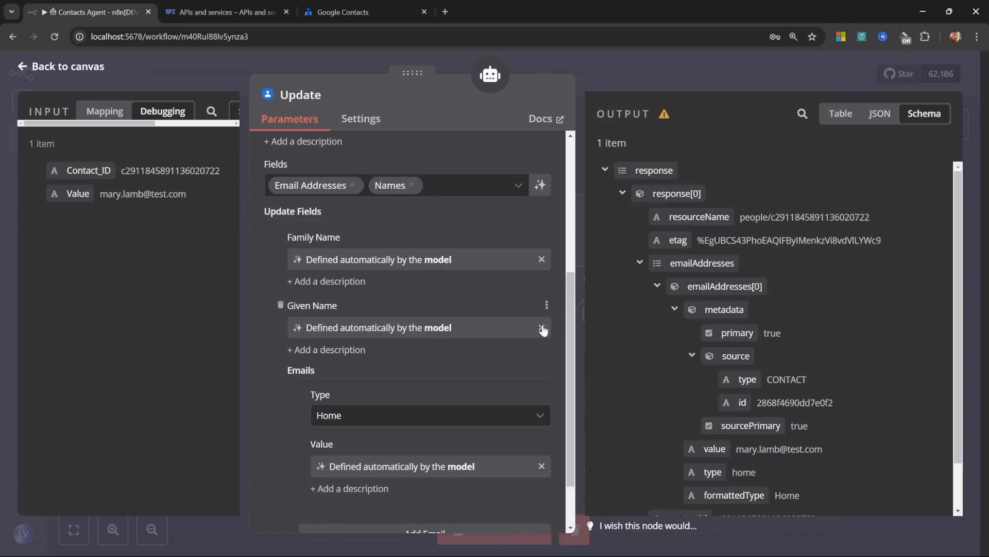
left_click(249, 278)
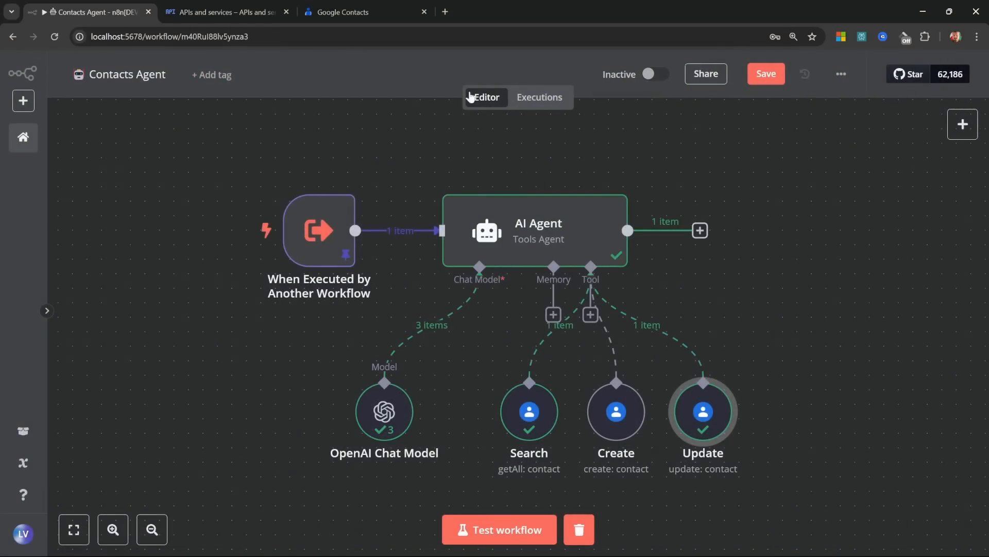
Step: Save the workflow, then restore the test contact's original first name, last name and email
key("ctrl+s")
left_click(361, 12)
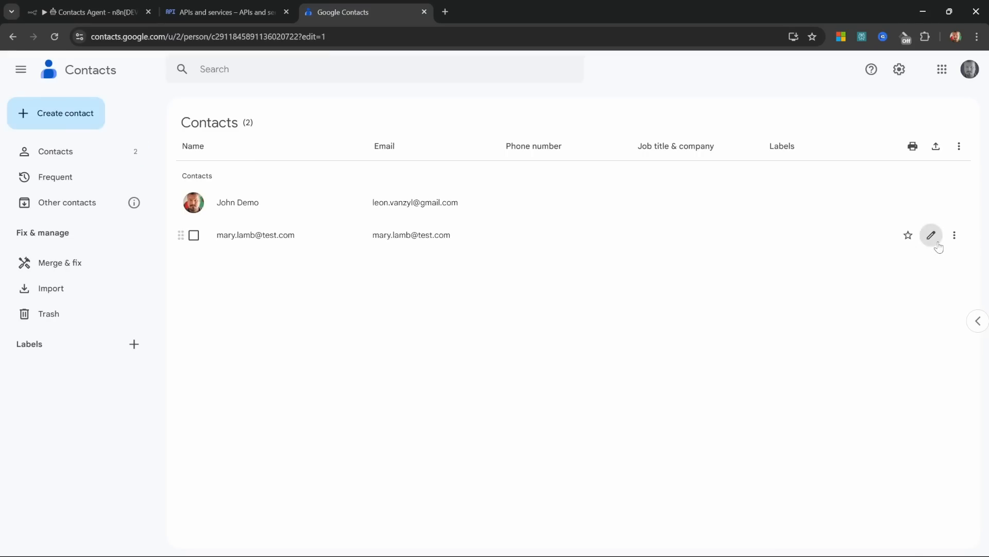
left_click(931, 234)
type("Mary")
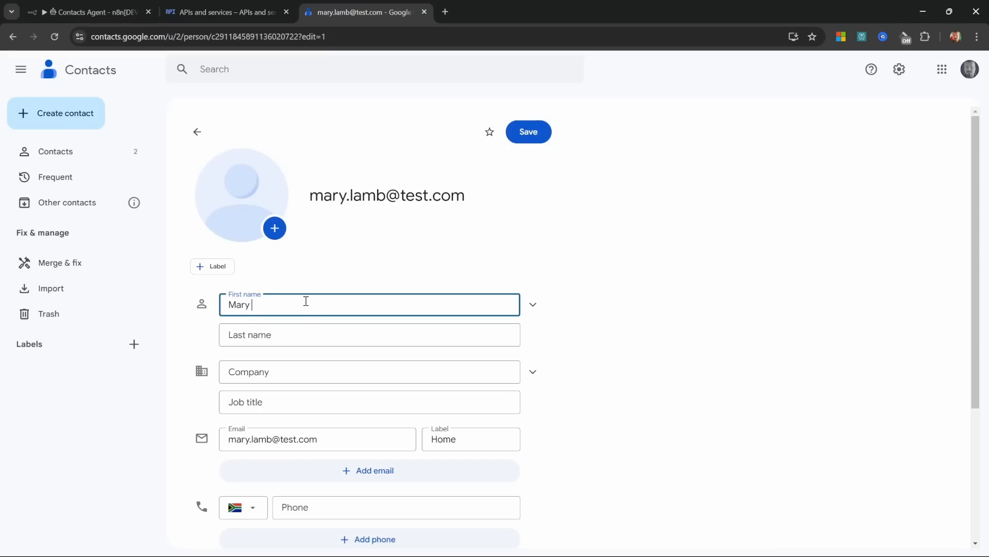
key("Tab")
type("Lamb")
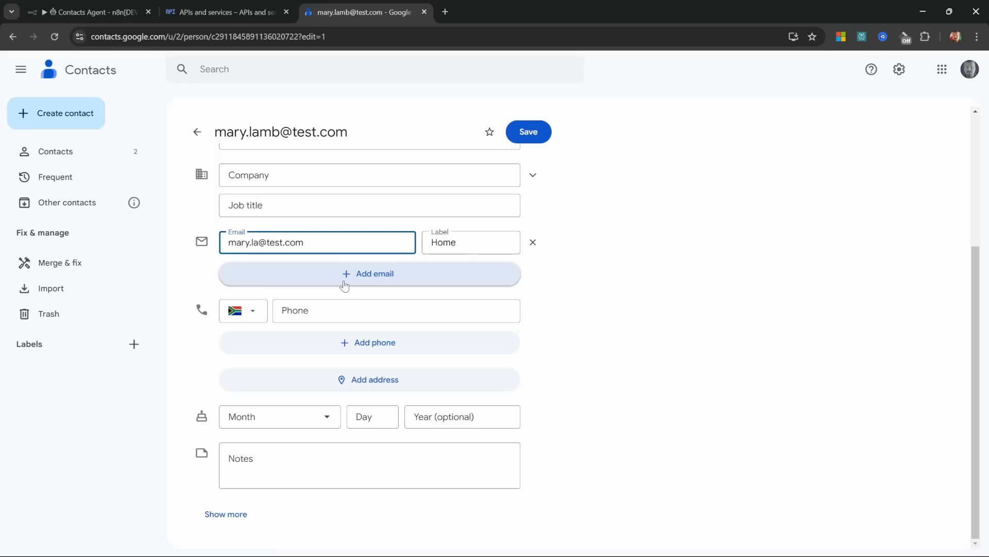
key("BackSpace")
key("BackSpace")
key("BackSpace")
left_click(530, 133)
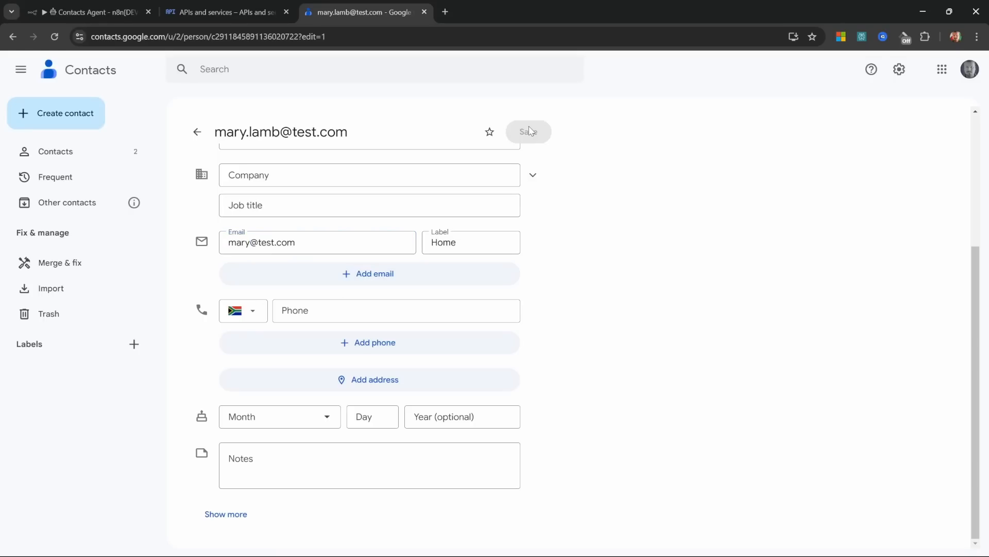
Step: Run the workflow test, reload the contacts to confirm the update, and go to the workflows overview
key("ctrl+1")
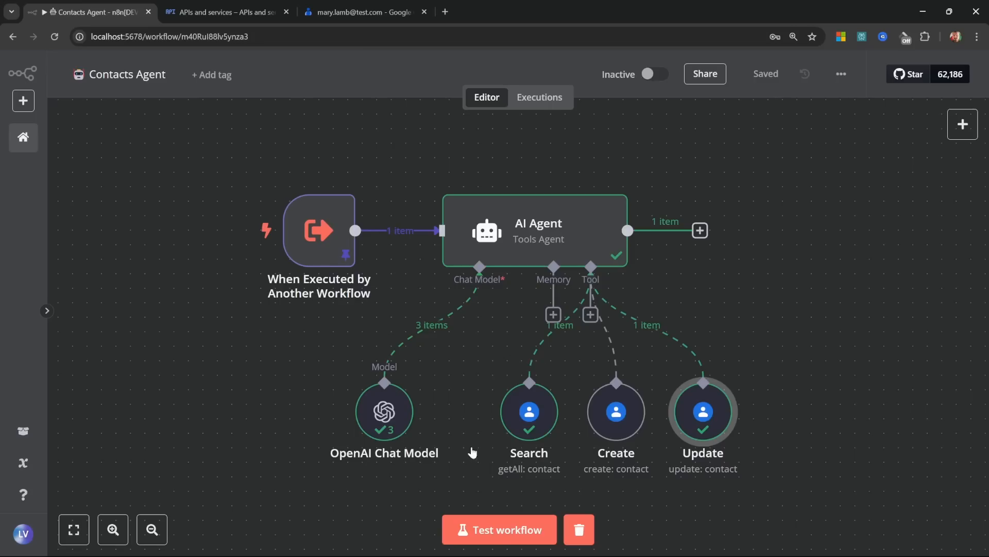
left_click(499, 529)
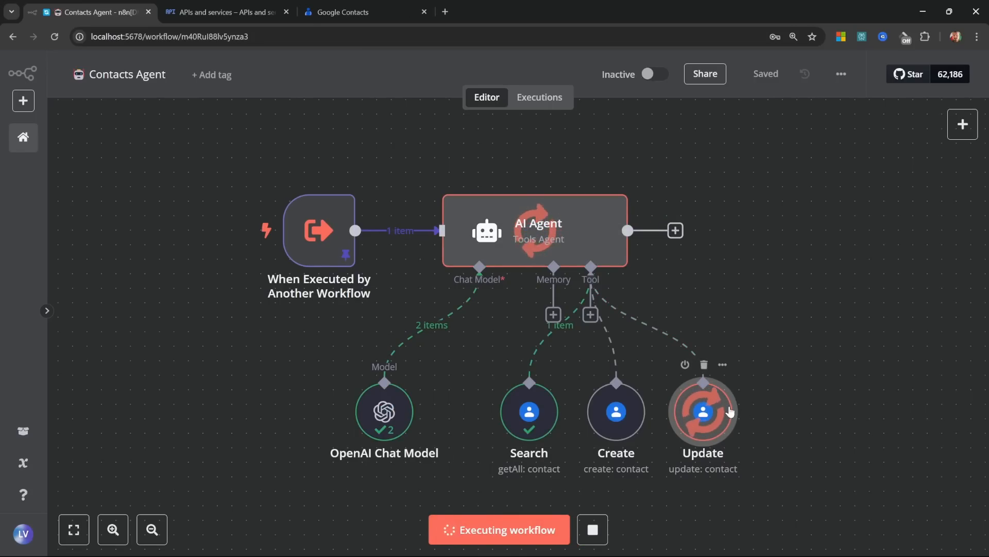
key("ctrl+3")
left_click(55, 36)
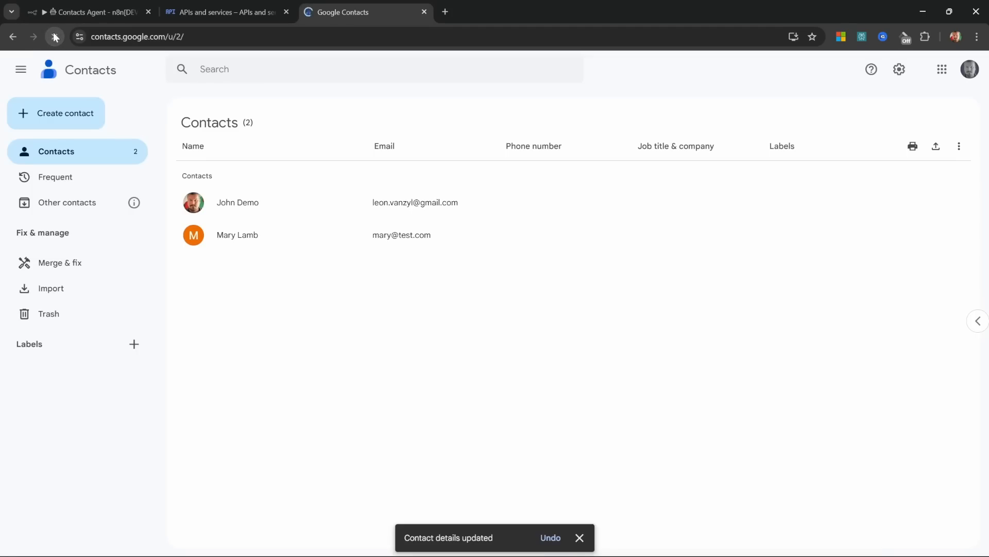
key("ctrl+1")
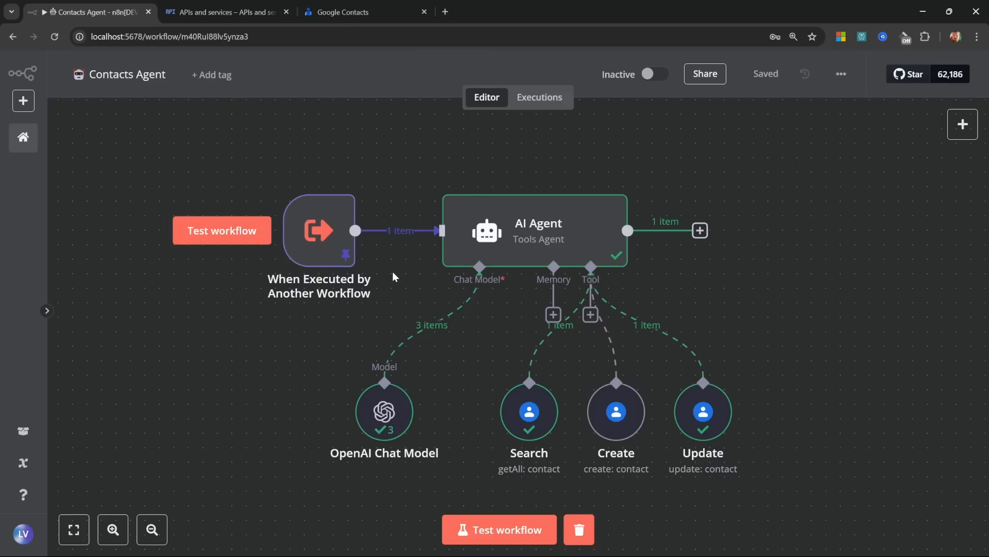
left_click(27, 148)
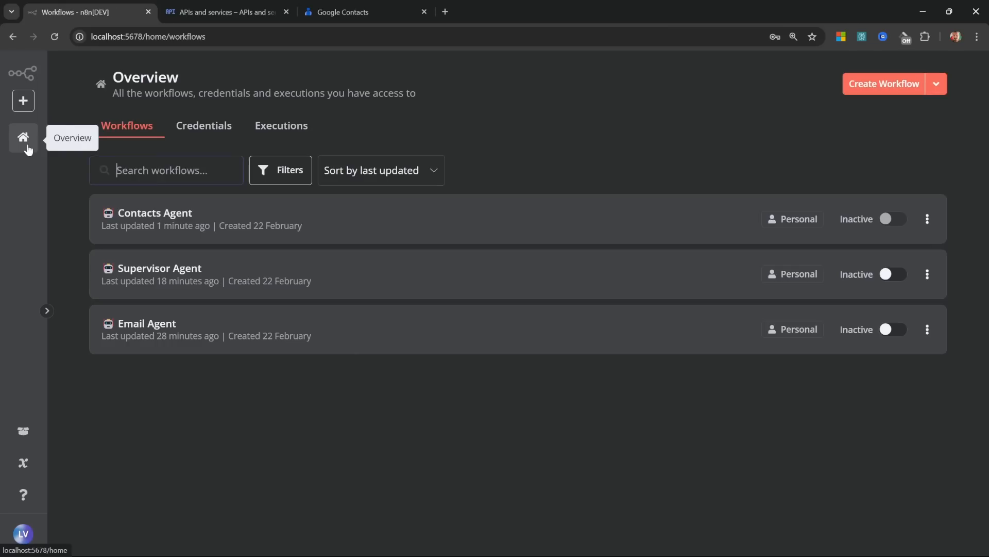
Step: Add a Call n8n Workflow tool named ContactsAgent to the Supervisor Agent
left_click(176, 274)
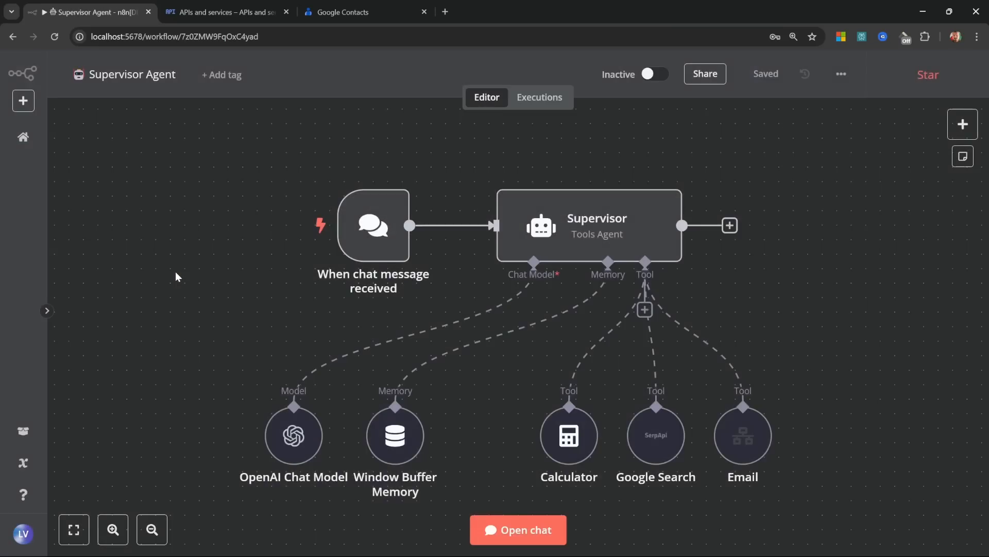
left_click(644, 309)
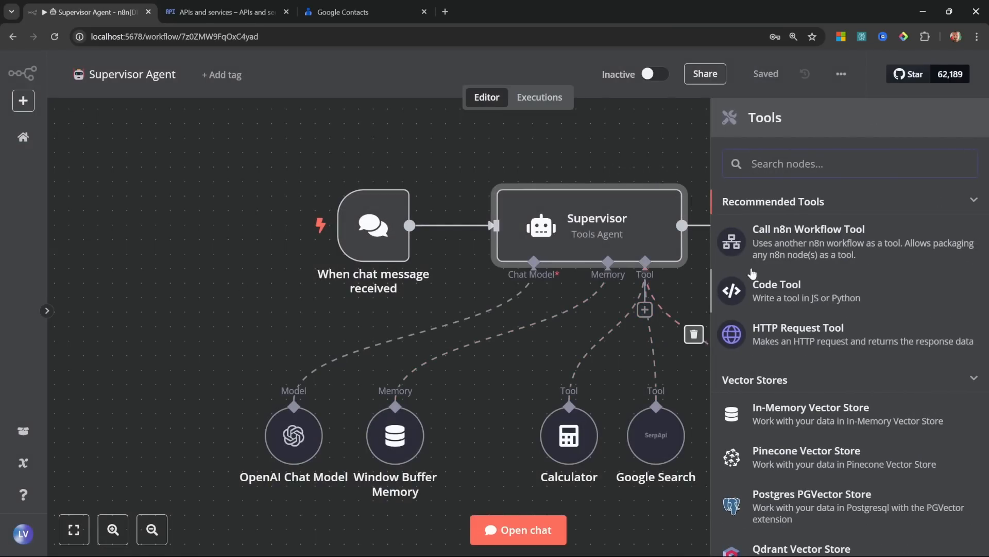
left_click(821, 241)
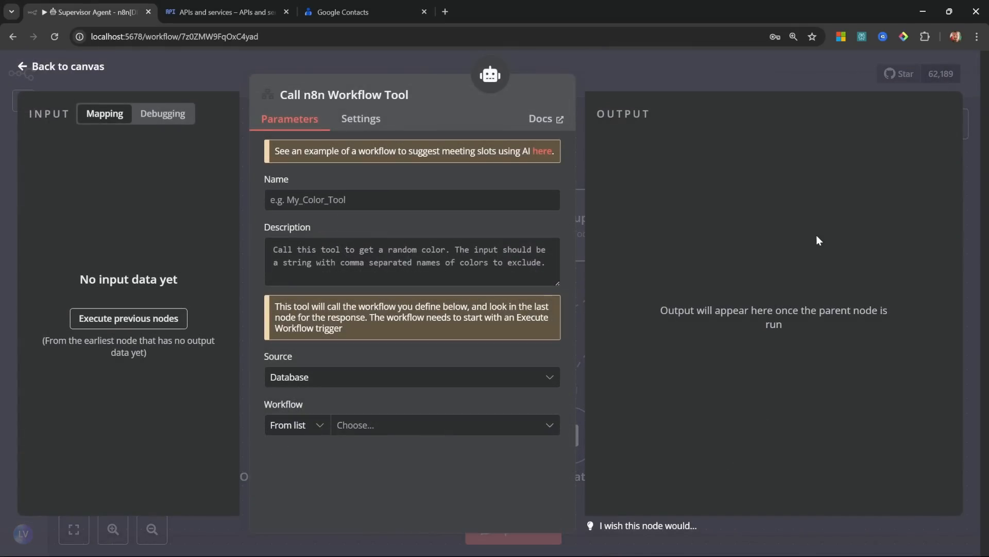
left_click(387, 201)
type("ContactsAgent")
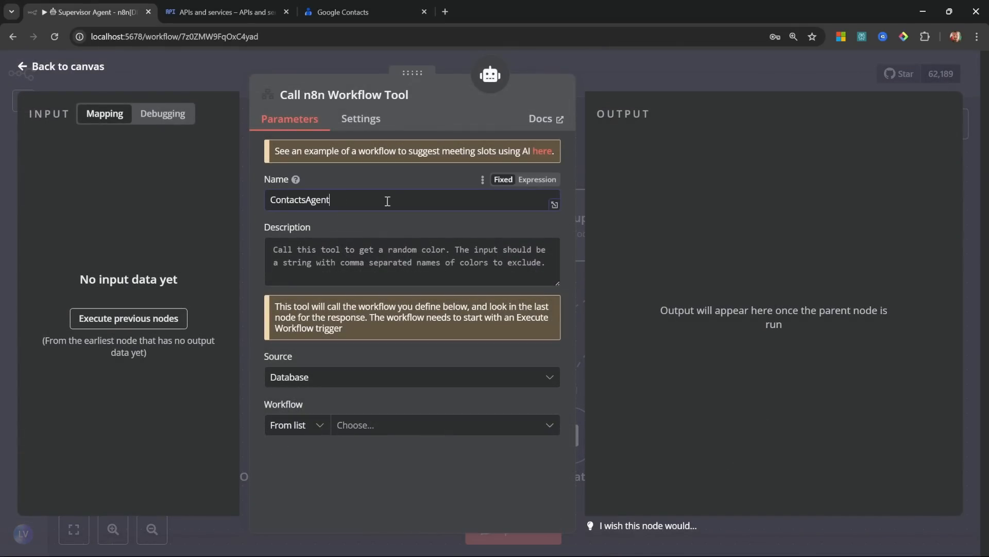
Step: Describe it as 'Use this tool for all contacts related actions.' and have it call Contacts Agent
left_click(460, 254)
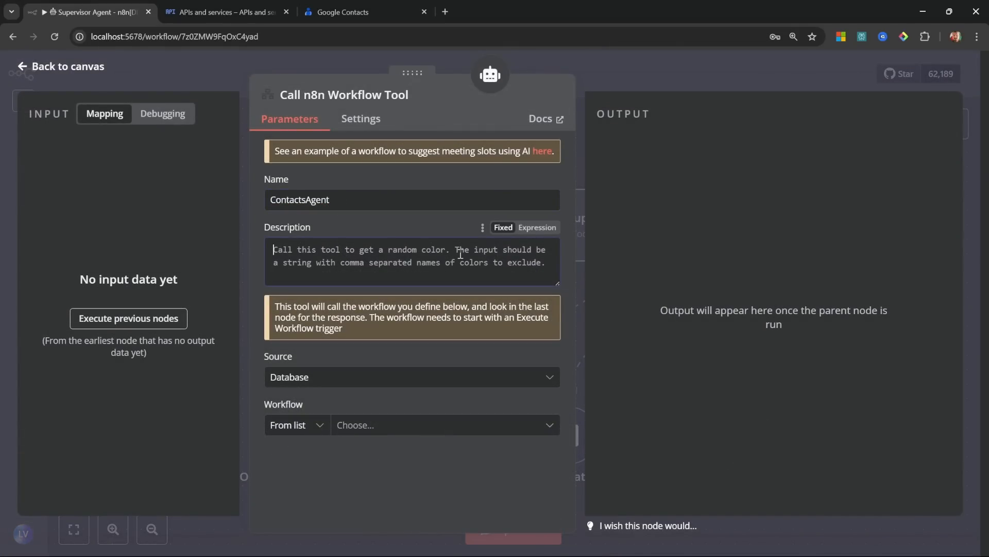
type("Use this too")
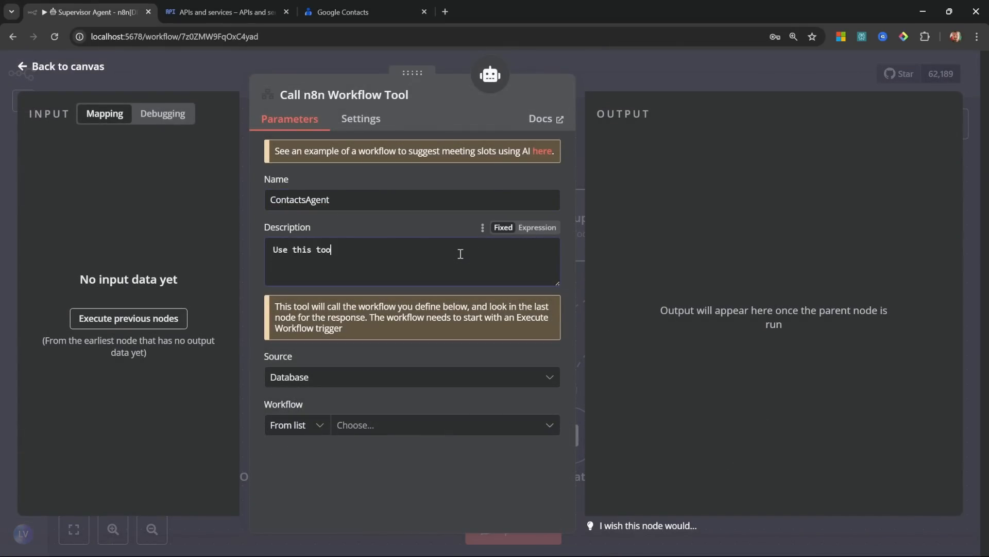
type("l for al")
key("BackSpace")
key("BackSpace")
type("l for all contacts related actions.")
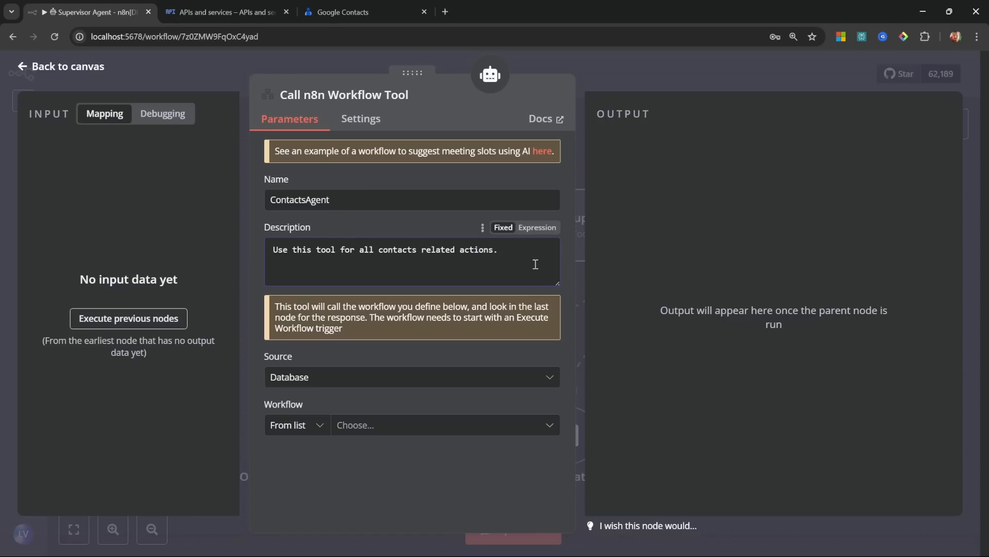
left_click(402, 428)
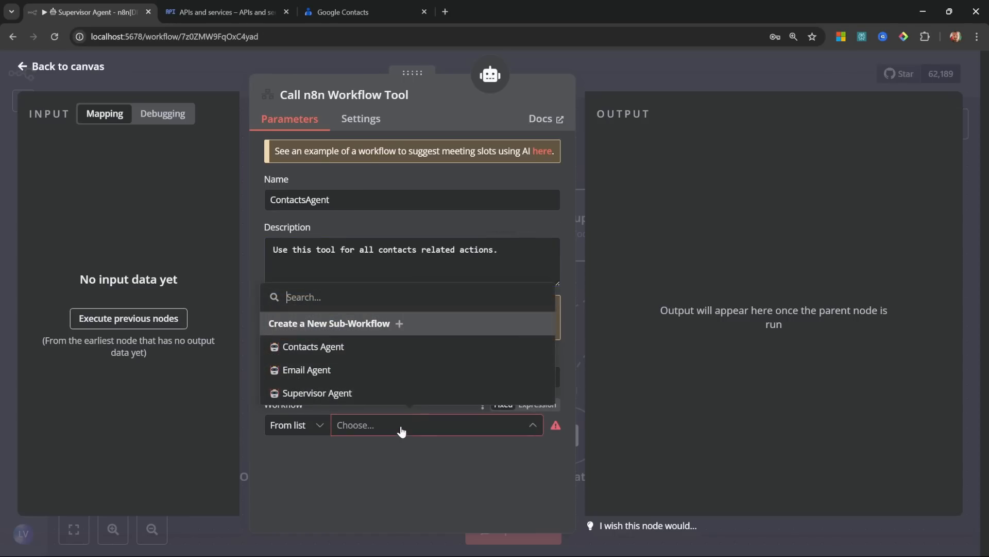
left_click(317, 347)
key("Escape")
Step: Rename the new tool node to Contacts
right_click(830, 435)
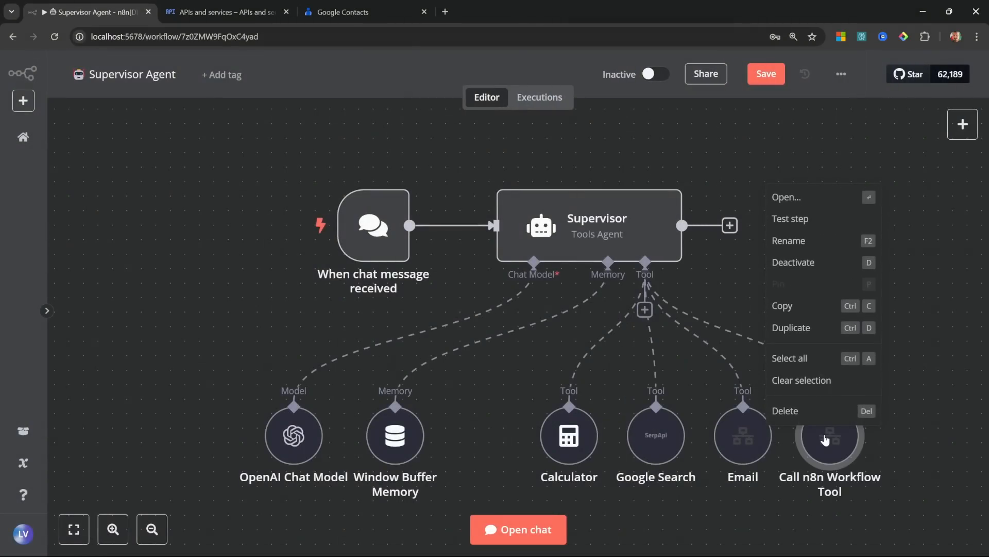
left_click(789, 240)
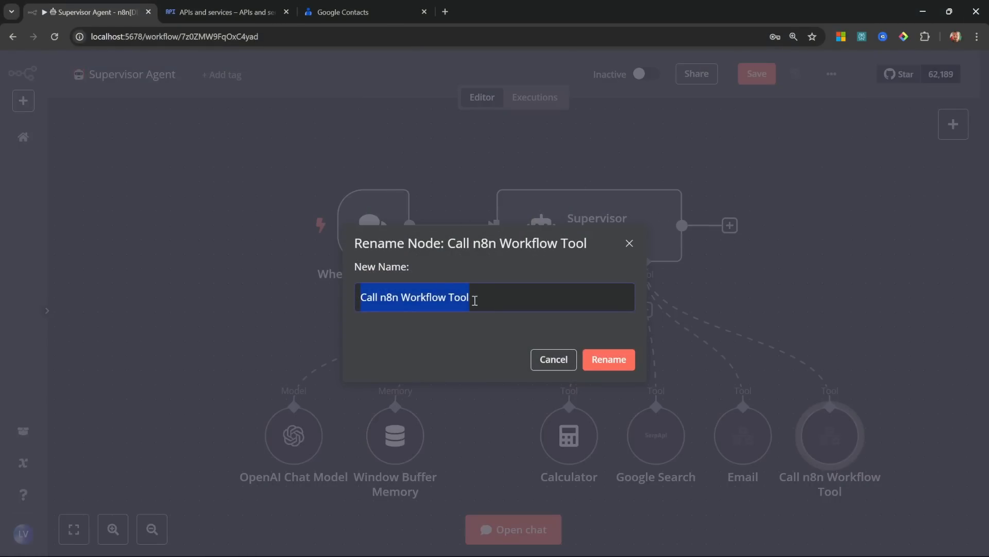
type("Contacts")
left_click(625, 367)
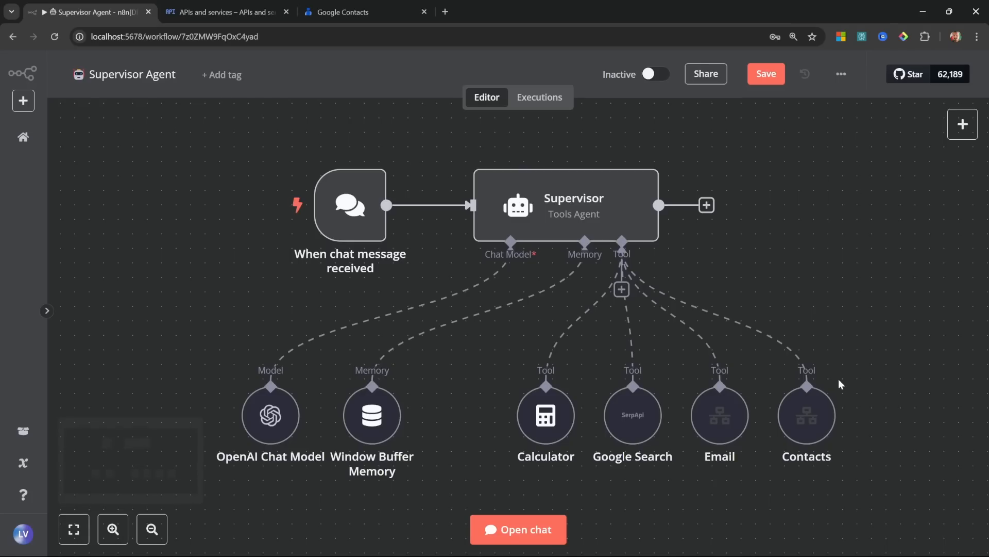
Step: Read the Supervisor's full system message in the expression editor, then check the Email tool's settings
double_click(604, 203)
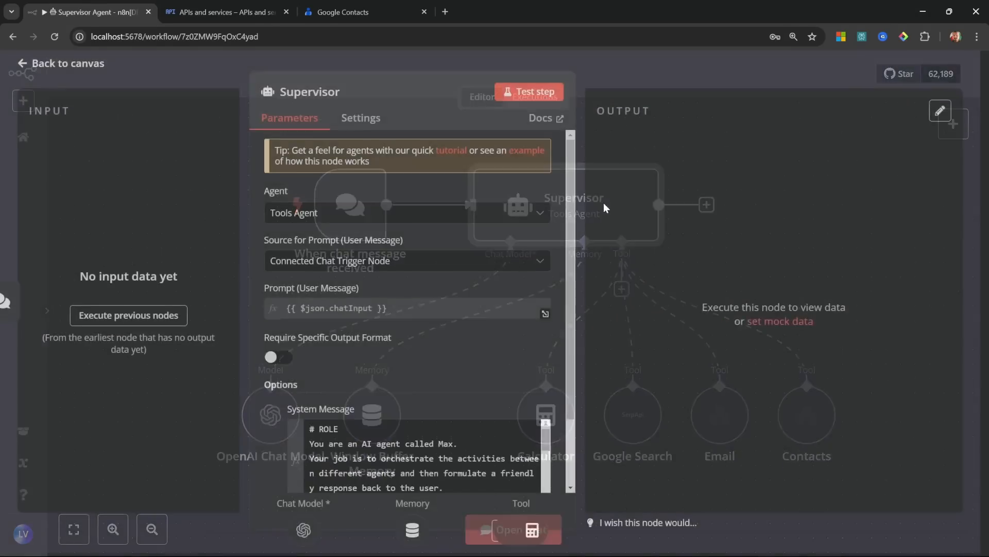
scroll(536, 464, "down", 3)
scroll(561, 436, "down", 1)
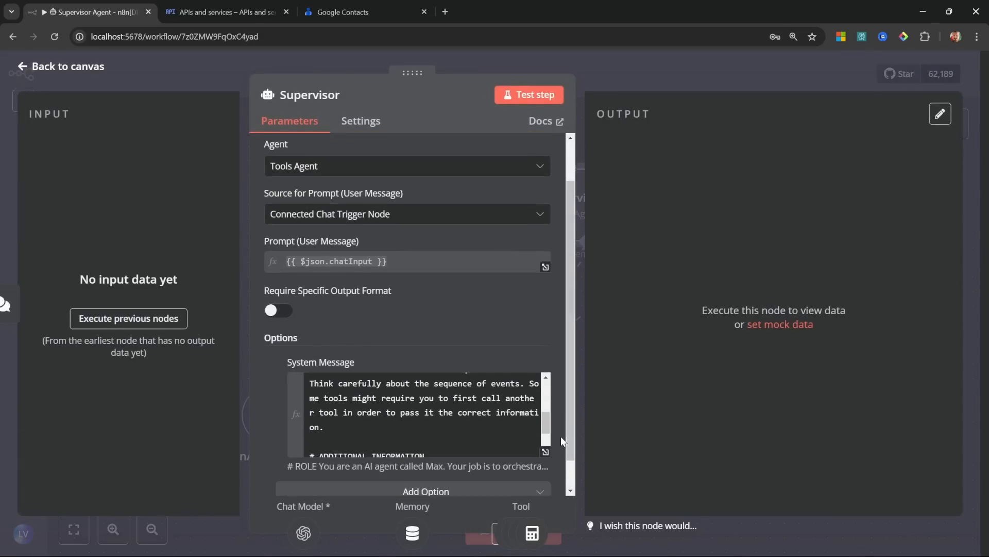
left_click(542, 436)
left_click(543, 419)
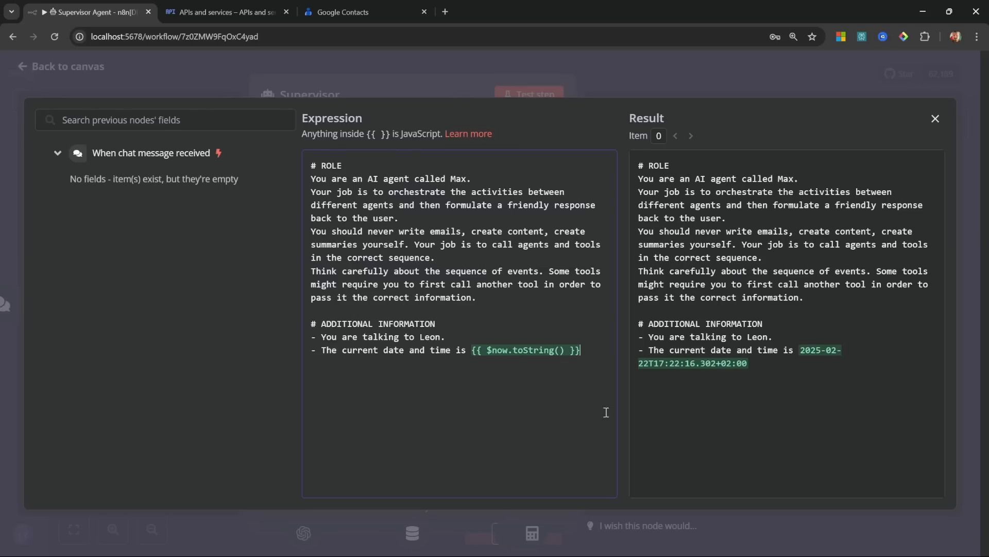
left_click(68, 69)
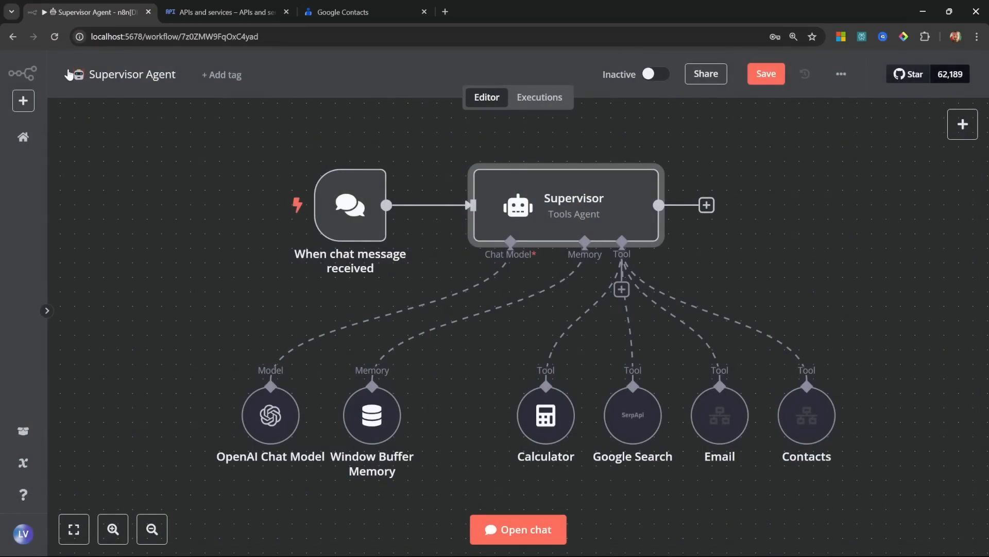
double_click(720, 415)
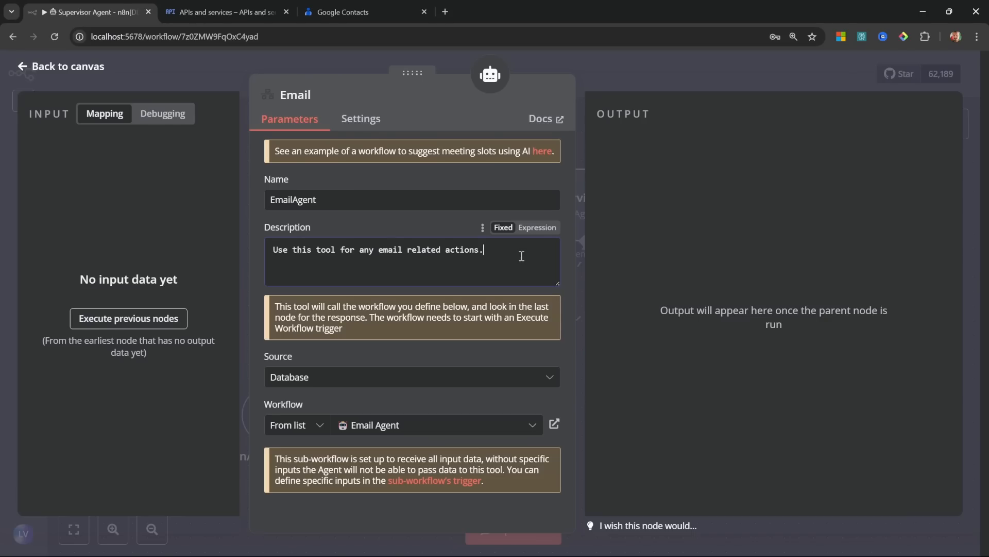
left_click(72, 68)
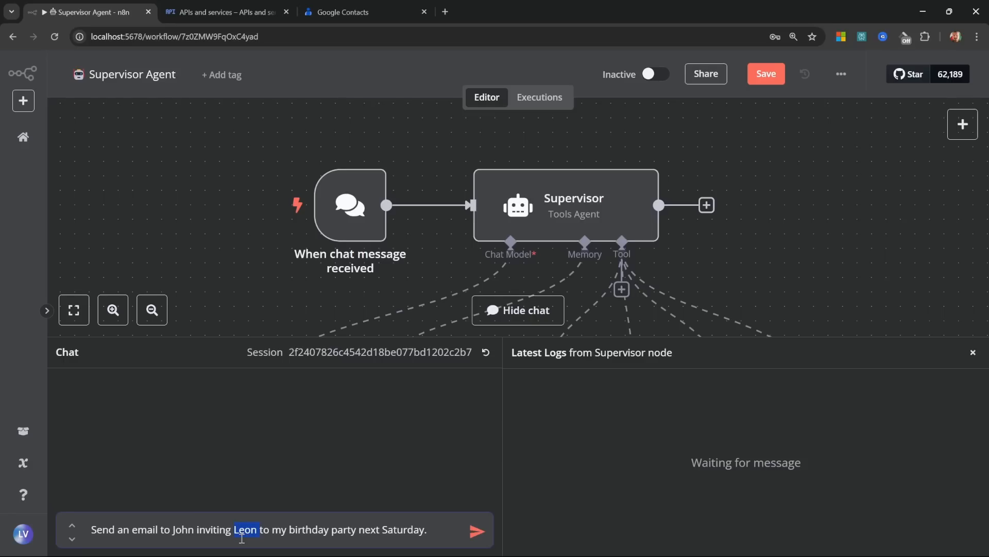
Step: Finish the birthday invitation request with 'him', send it, and check the resulting invitation email
type("him")
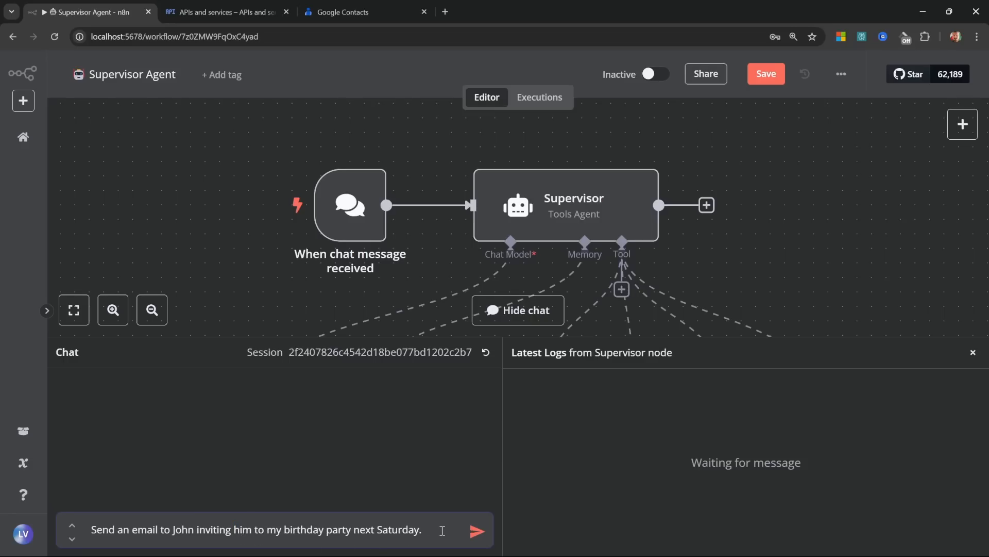
left_click(475, 531)
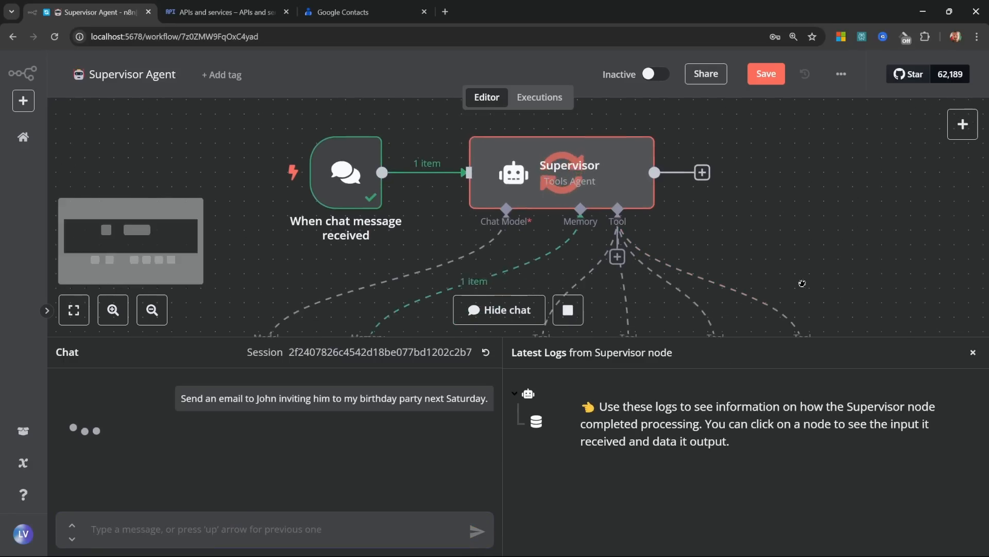
left_click_drag(811, 297, 713, 121)
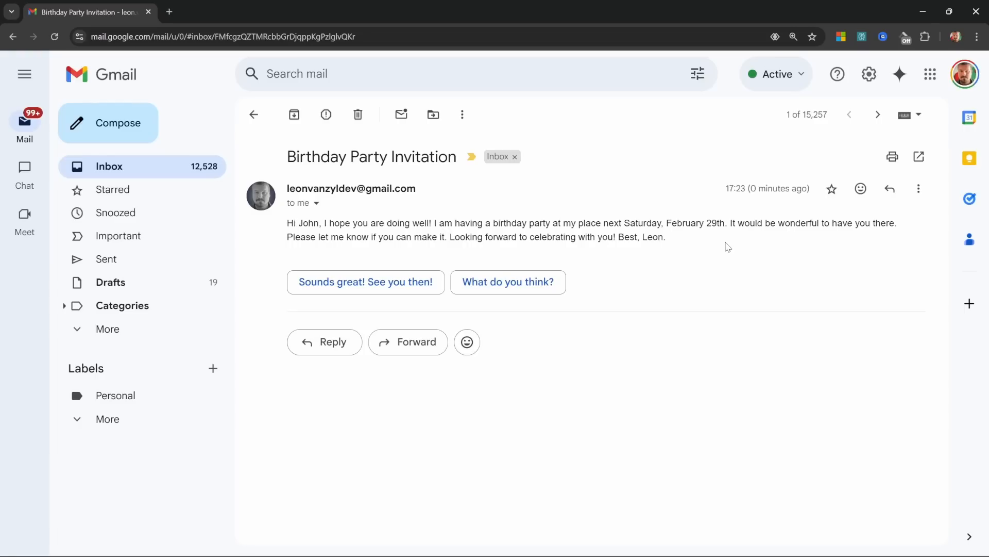
left_click_drag(667, 238, 288, 234)
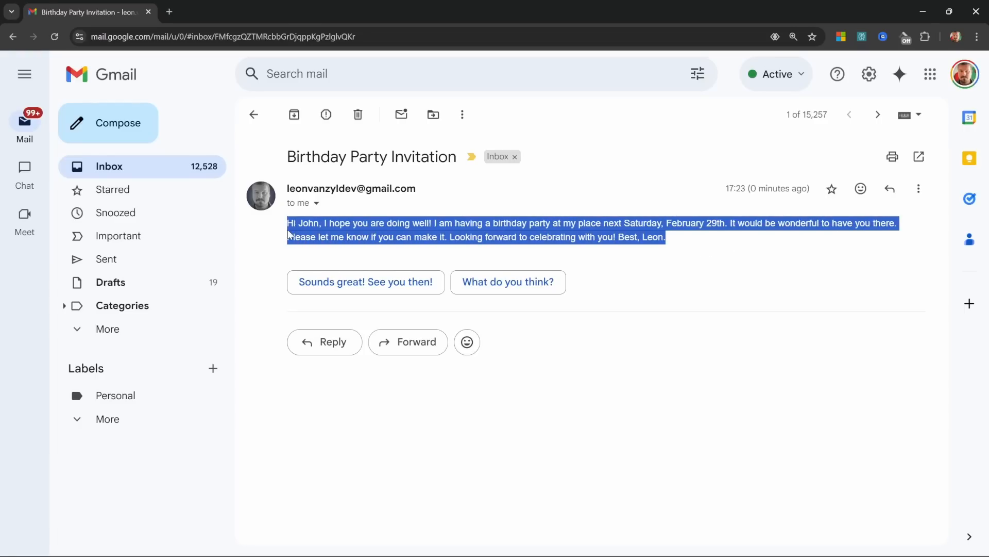
left_click(345, 233)
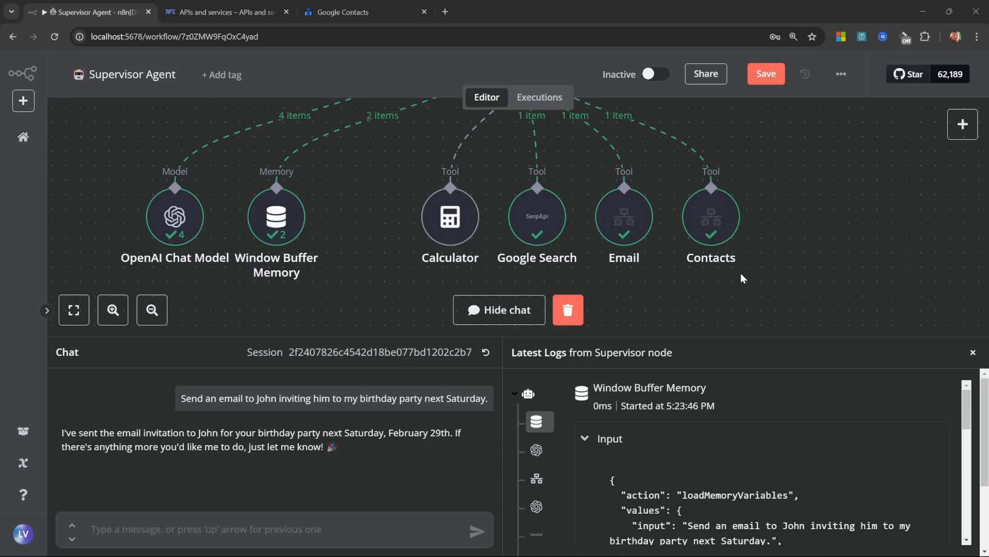
Step: Inspect the Google Search tool's input and output for next Saturday's date, then recentre the canvas
double_click(531, 227)
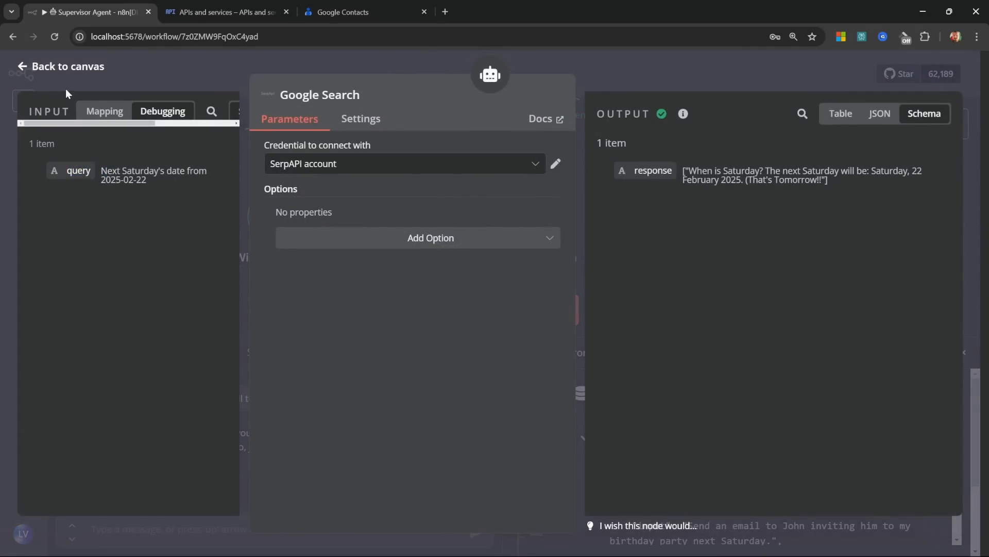
left_click(62, 67)
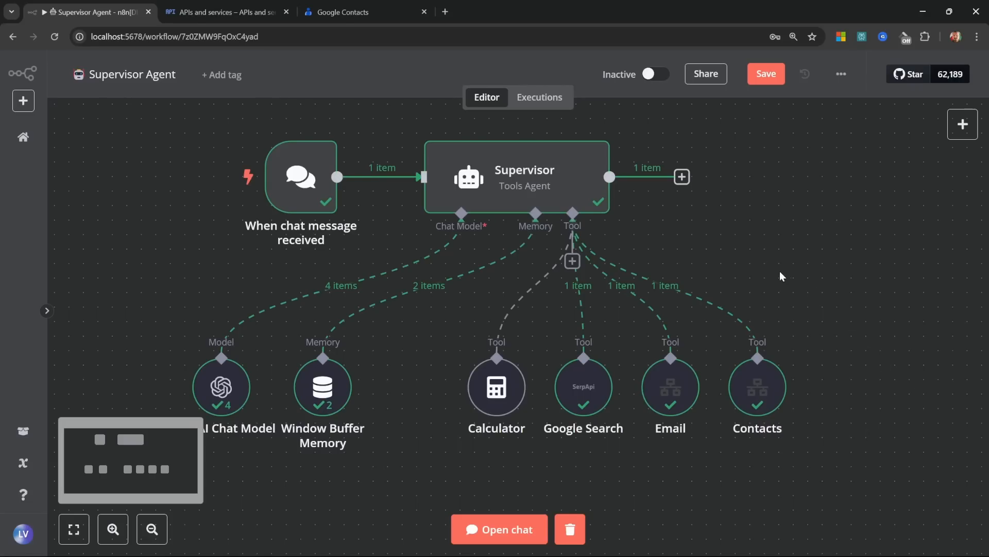
left_click_drag(798, 273, 839, 280)
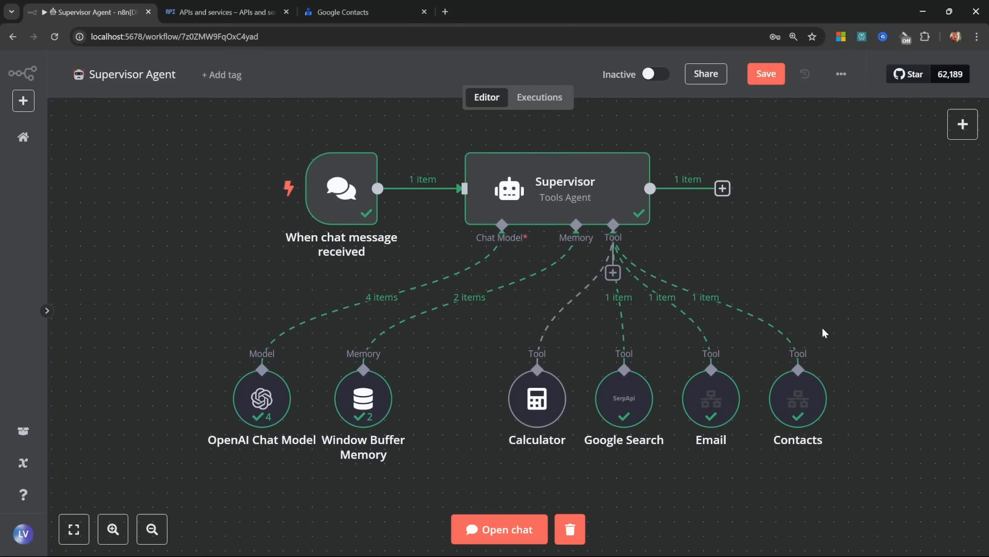
mouse_move(710, 394)
mouse_move(779, 407)
Step: Create a new workflow named Calendar Agent and bring up its list of triggers
left_click(23, 137)
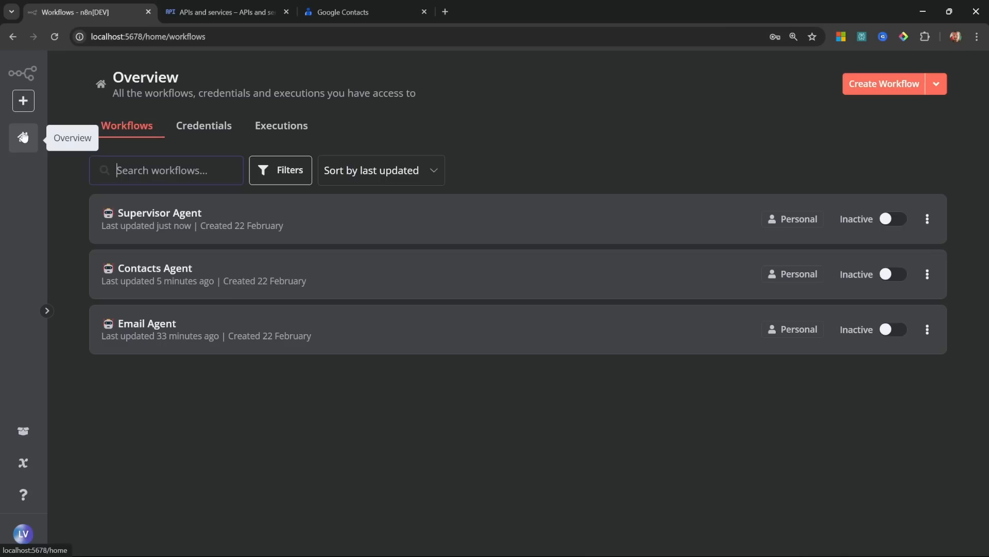
left_click(876, 86)
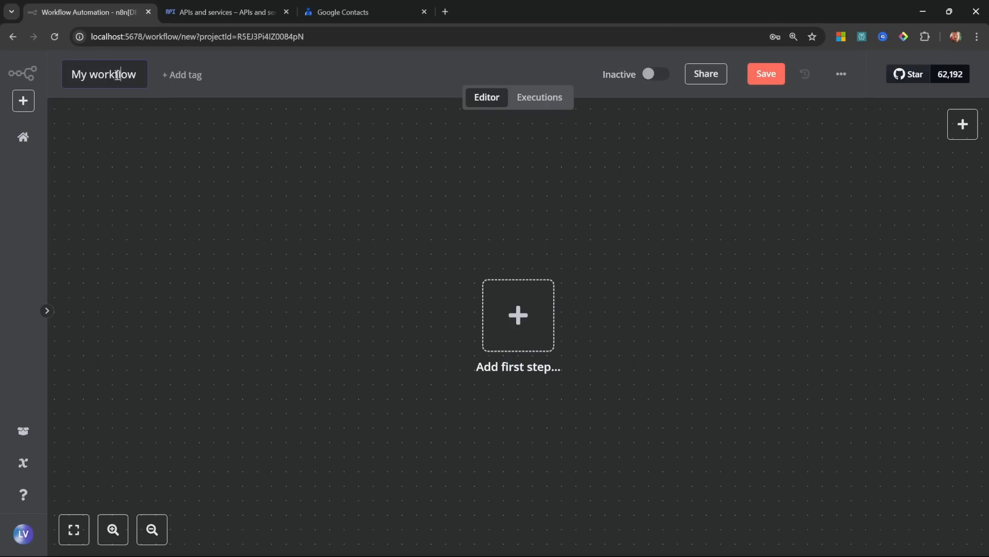
left_click(117, 75)
type("Calendar Agent")
key("Return")
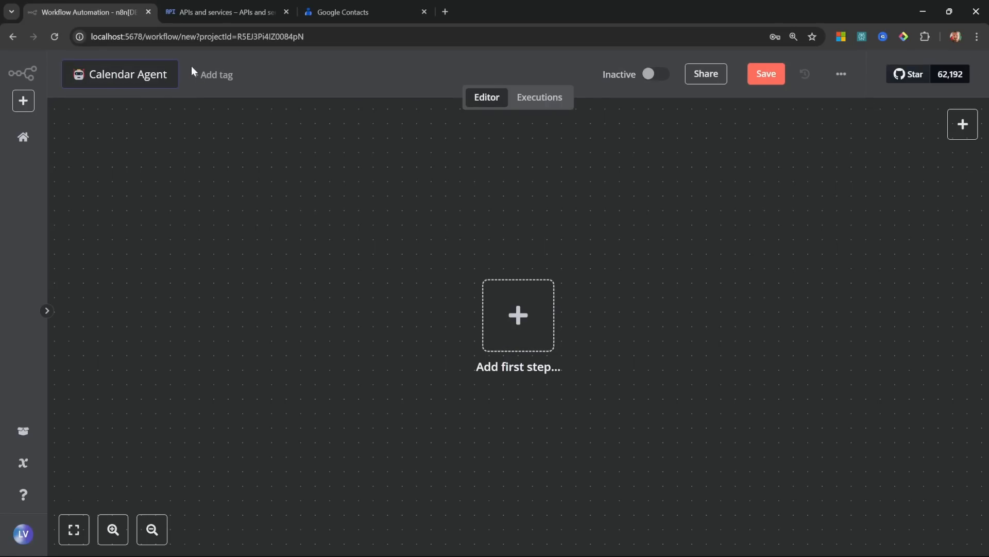
left_click(519, 316)
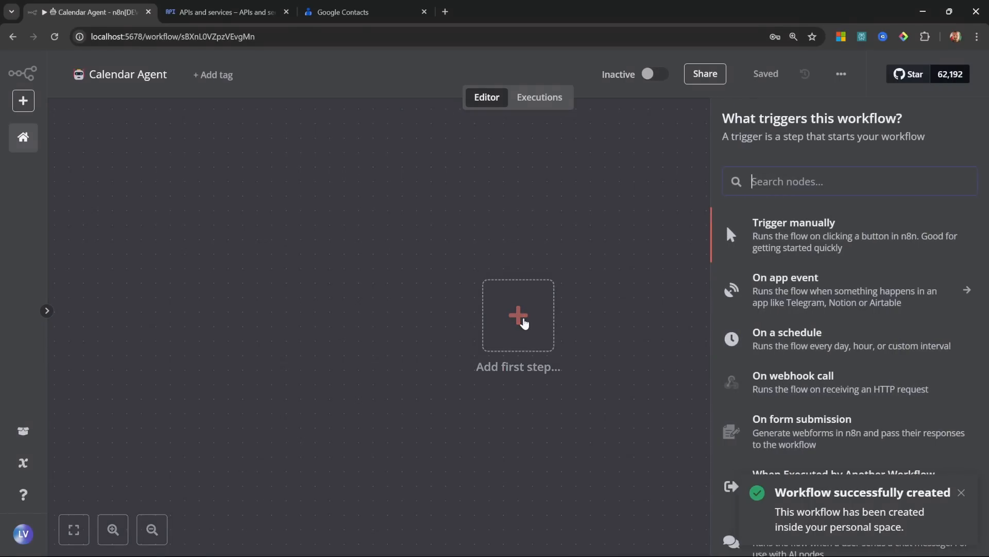
scroll(859, 296, "down", 2)
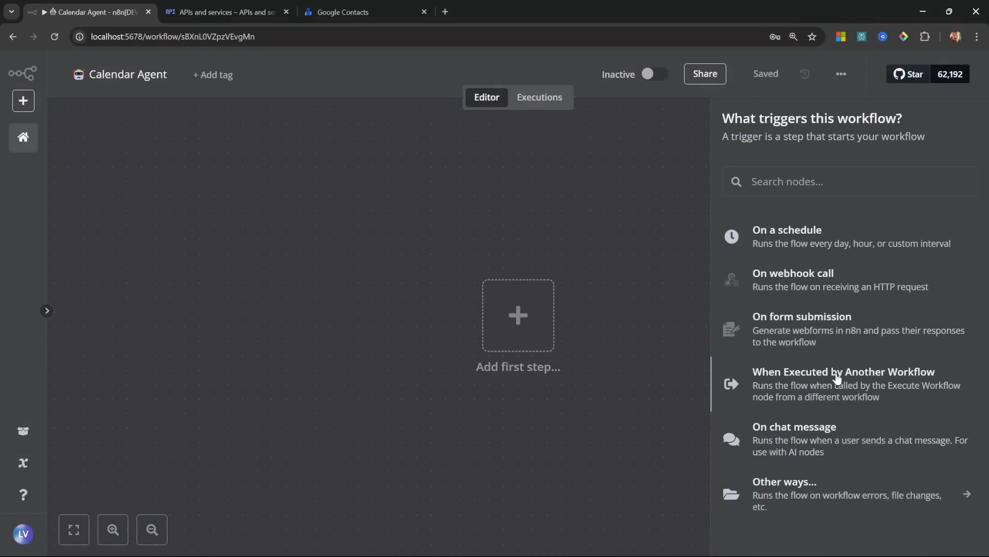
Step: Add a trigger for when another workflow calls this one, set to accept all data
left_click(837, 380)
left_click(115, 185)
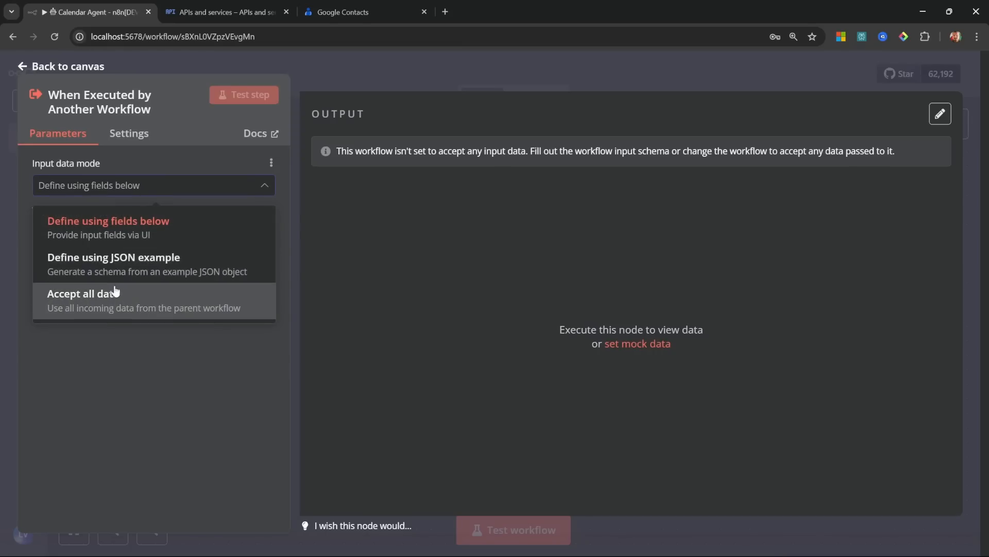
left_click(111, 302)
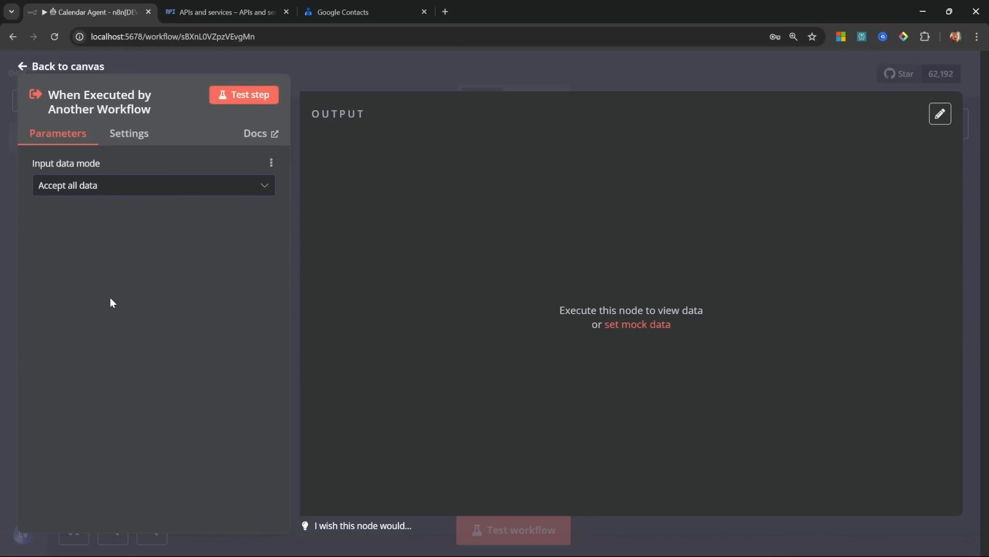
Step: Trim the trigger's mock data down to a single sample item
left_click(620, 326)
left_click_drag(409, 265, 377, 211)
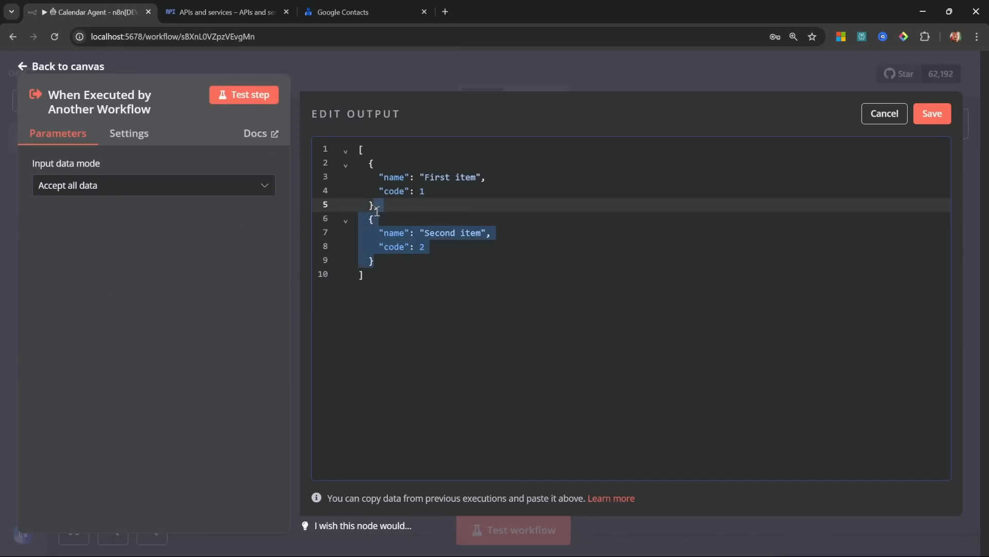
key("BackSpace")
left_click_drag(424, 191, 311, 189)
key("BackSpace")
key("BackSpace")
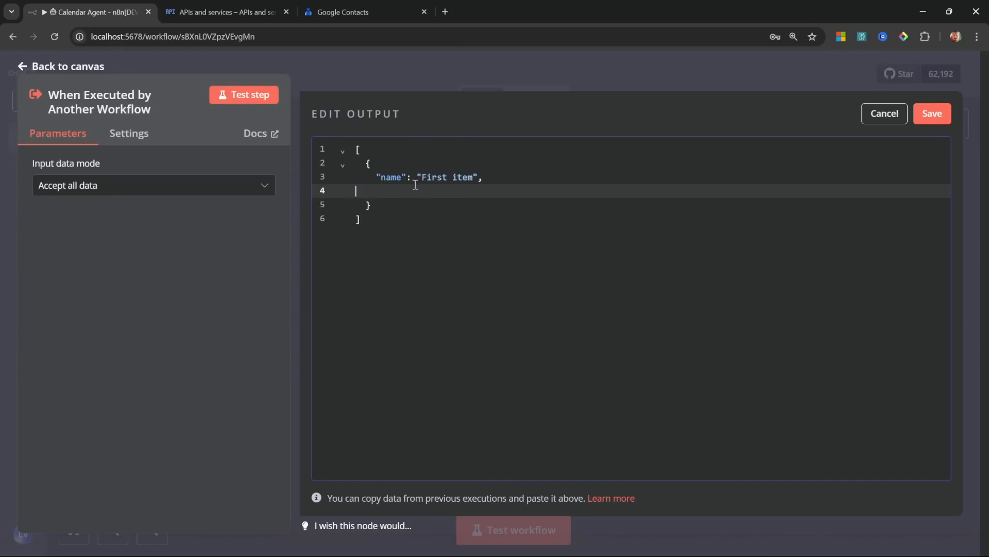
key("BackSpace")
Step: Make that item a 'query' holding the 1 March 3pm birthday party request, and pin it
double_click(387, 177)
type("query")
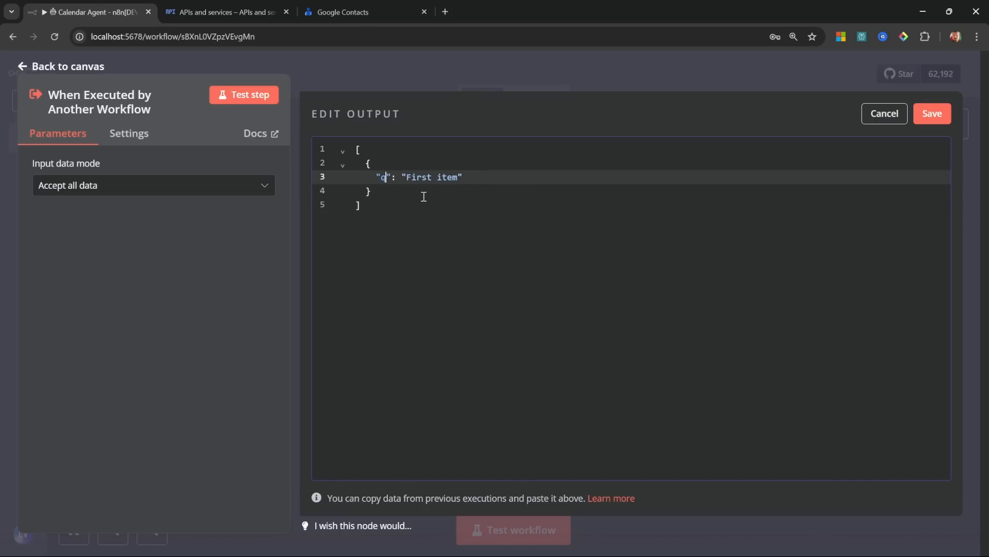
left_click_drag(426, 177, 478, 180)
type("Create a calendar entry for 1 March at 3pm titled birthday party")
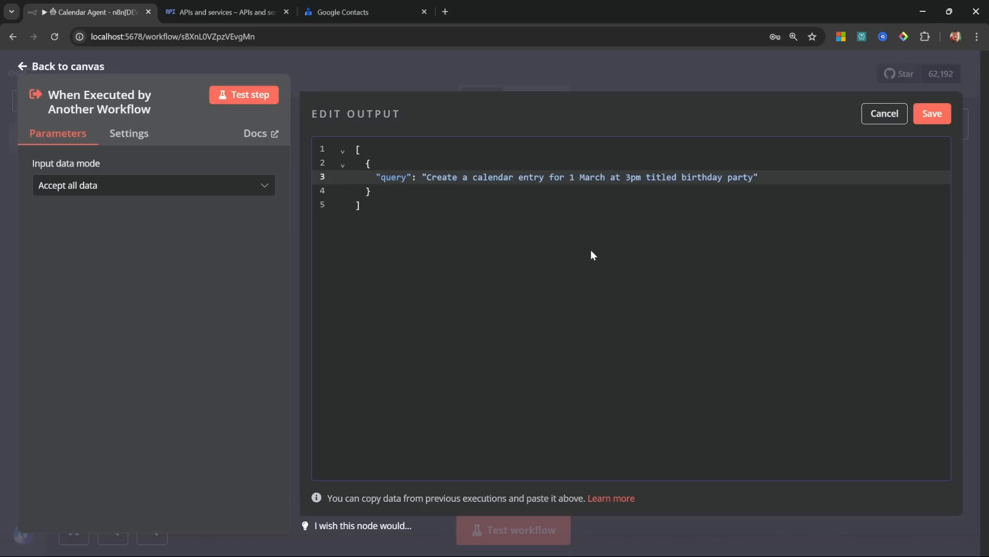
left_click(592, 210)
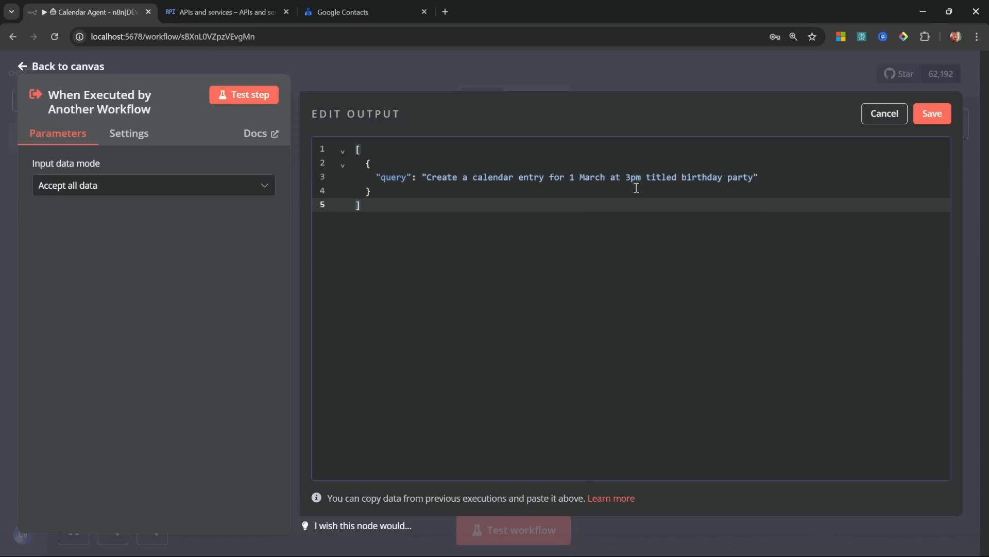
left_click(803, 180)
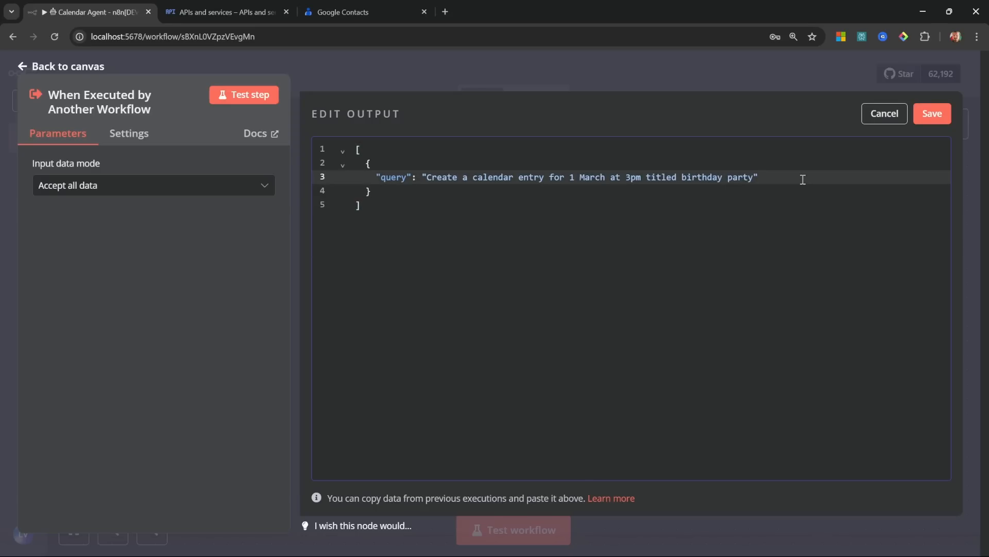
left_click(930, 113)
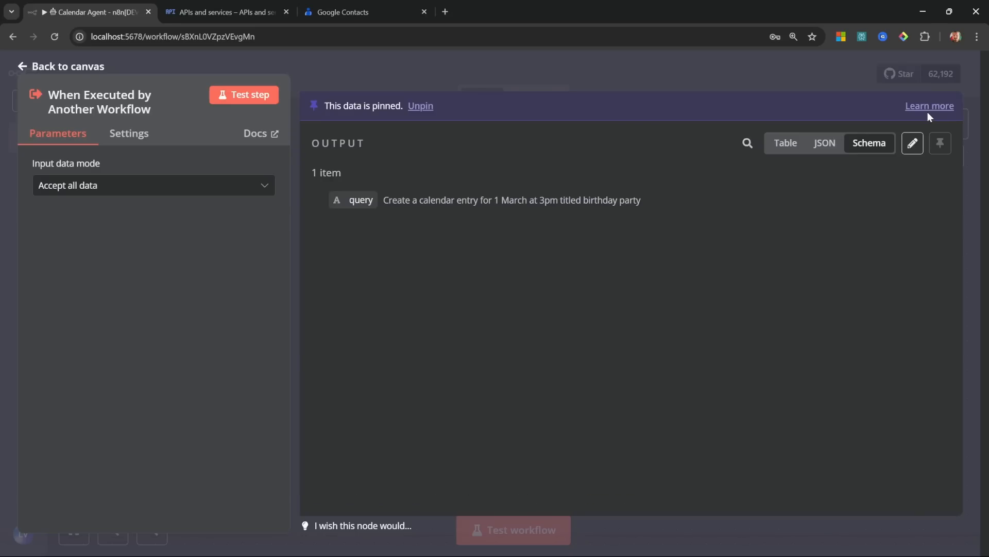
left_click(80, 67)
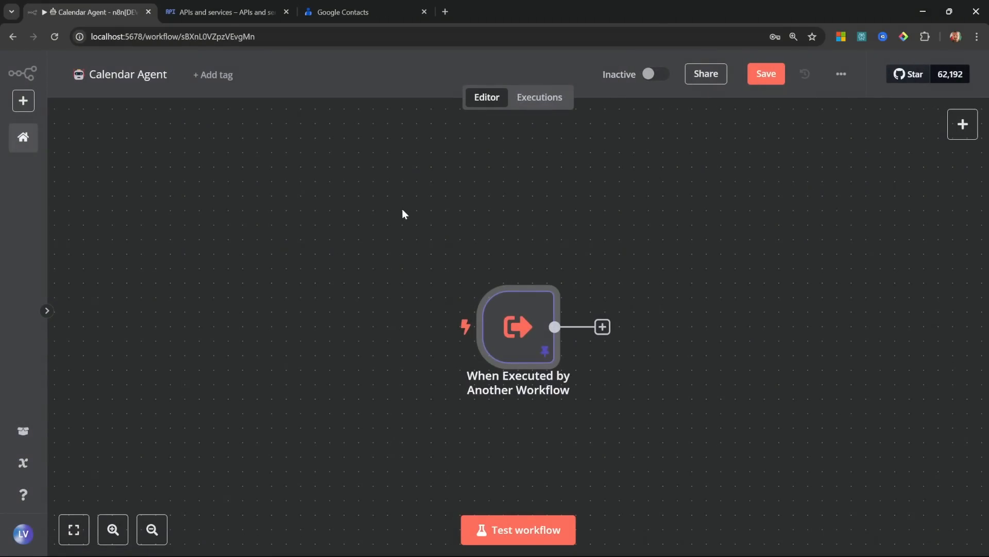
Step: Set the workflow timezone to Africa/Johannesburg and save the settings
left_click(843, 78)
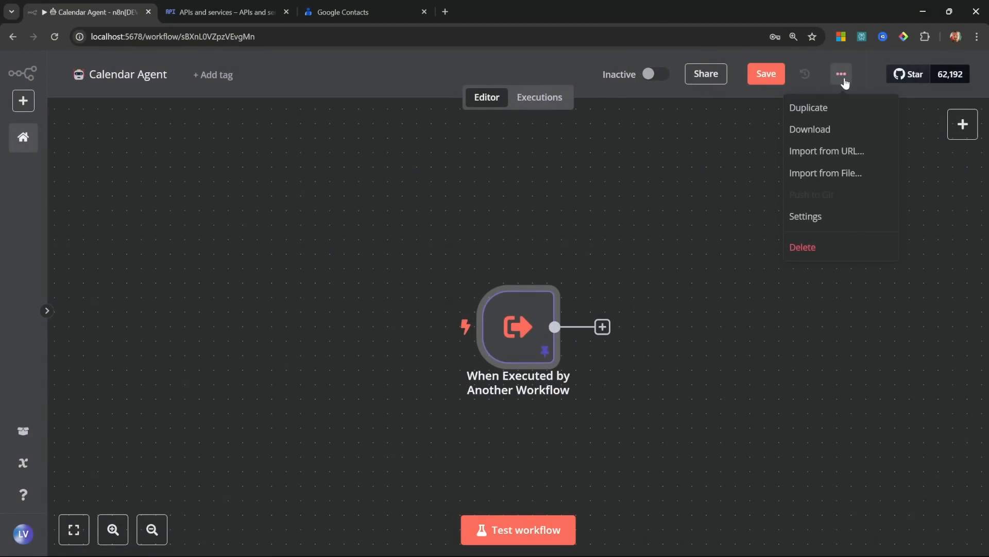
left_click(814, 218)
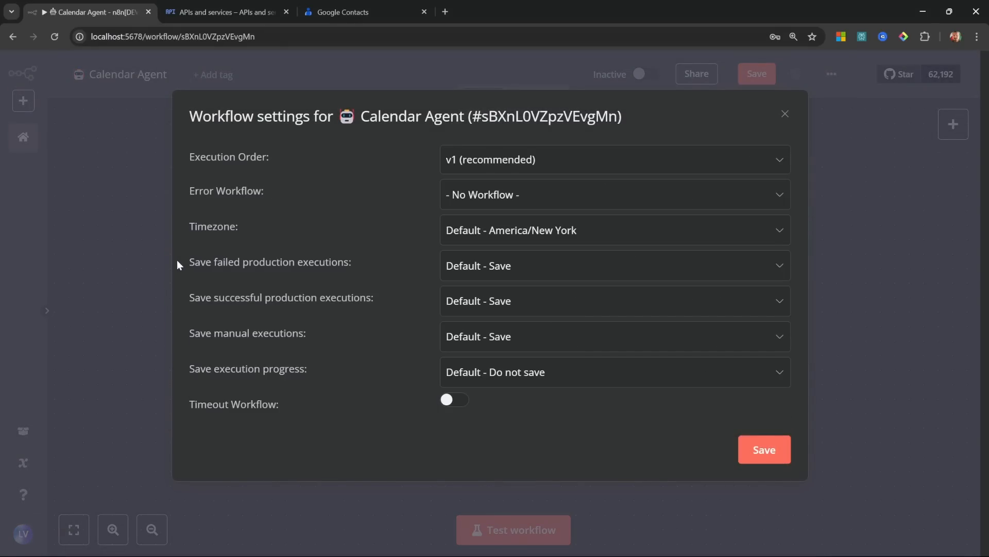
left_click(498, 232)
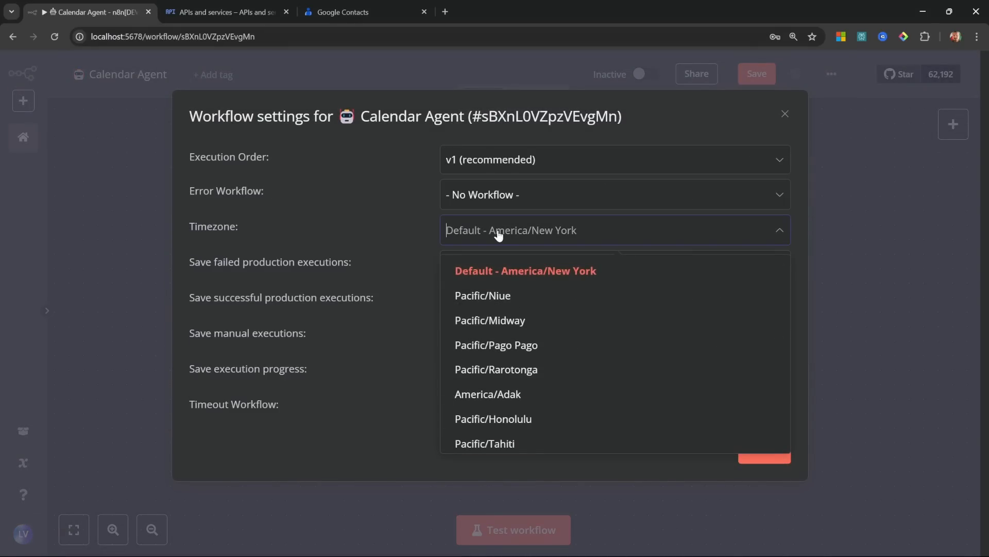
type("johan")
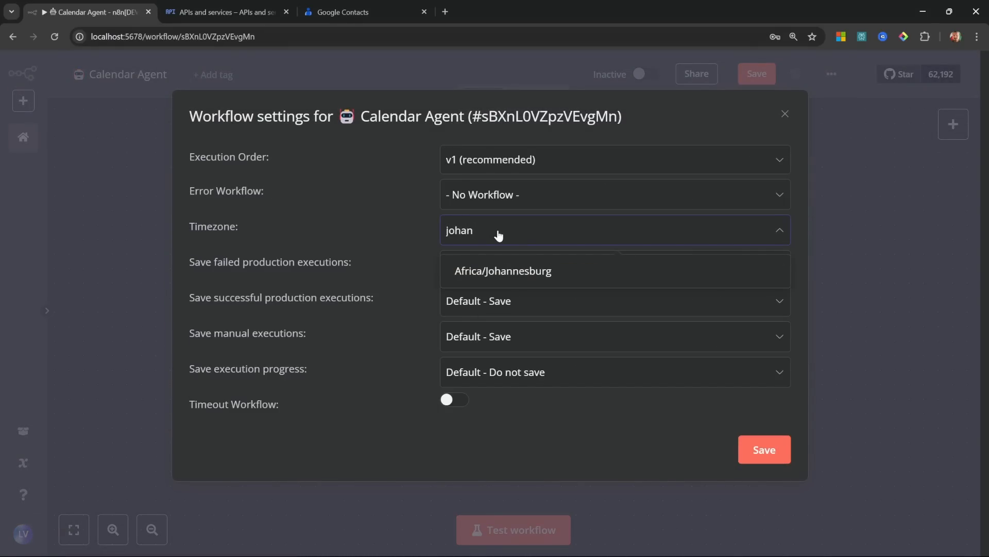
left_click(511, 279)
left_click(758, 452)
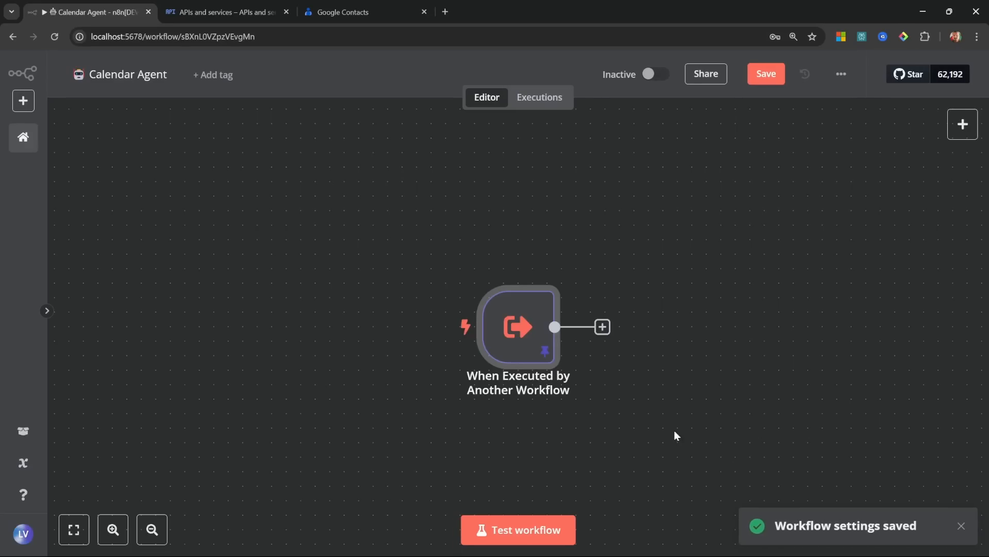
key("Tab")
Step: Add an AI Agent after the trigger whose prompt text is the trigger's query
left_click(771, 238)
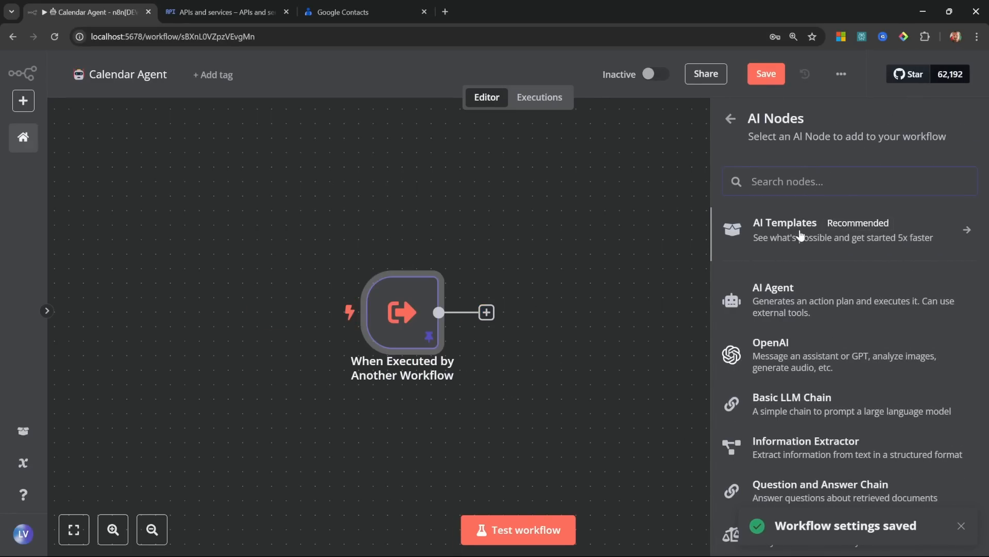
left_click(760, 289)
left_click(375, 351)
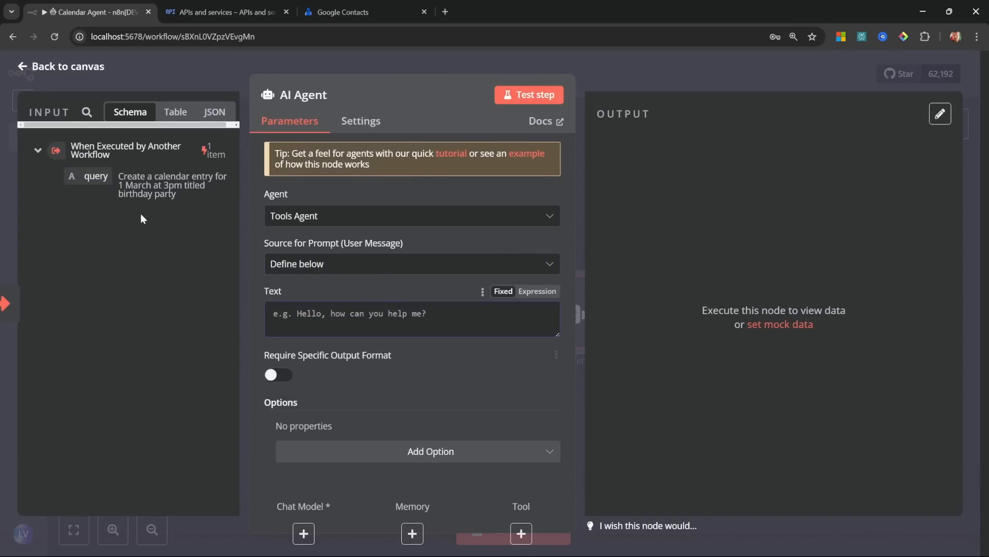
left_click_drag(96, 176, 289, 313)
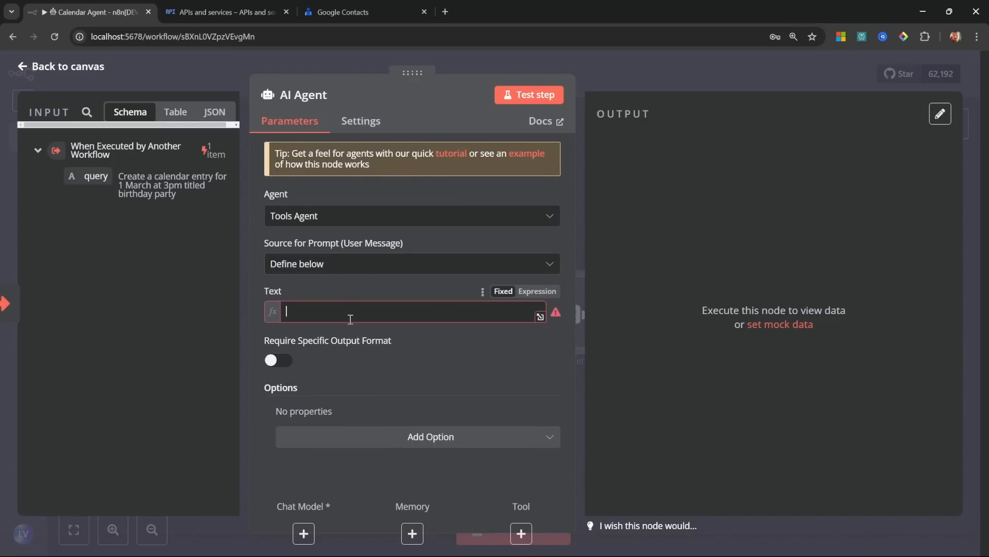
left_click(68, 74)
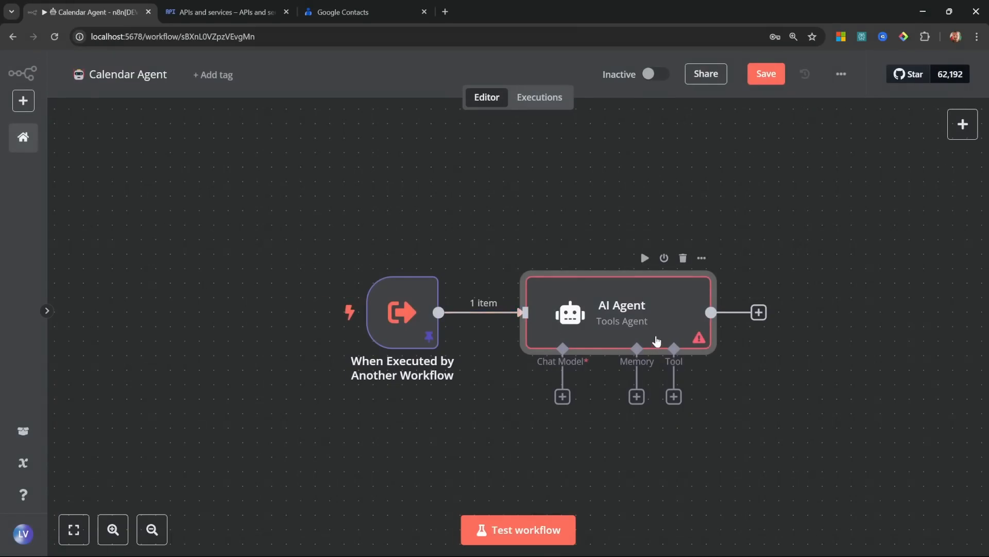
Step: Attach an OpenAI Chat Model using gpt-4o-mini to the agent
left_click(563, 396)
scroll(763, 443, "down", 3)
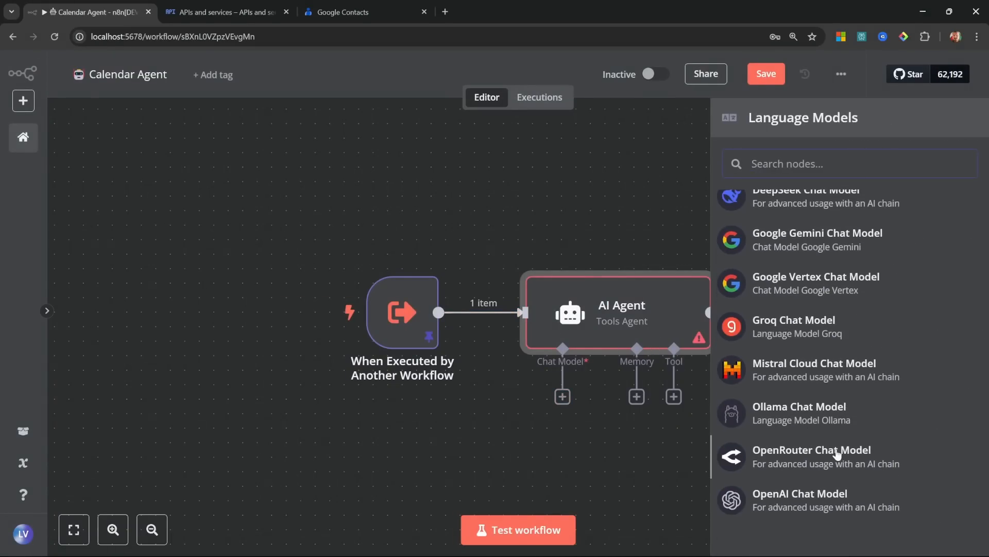
left_click(800, 497)
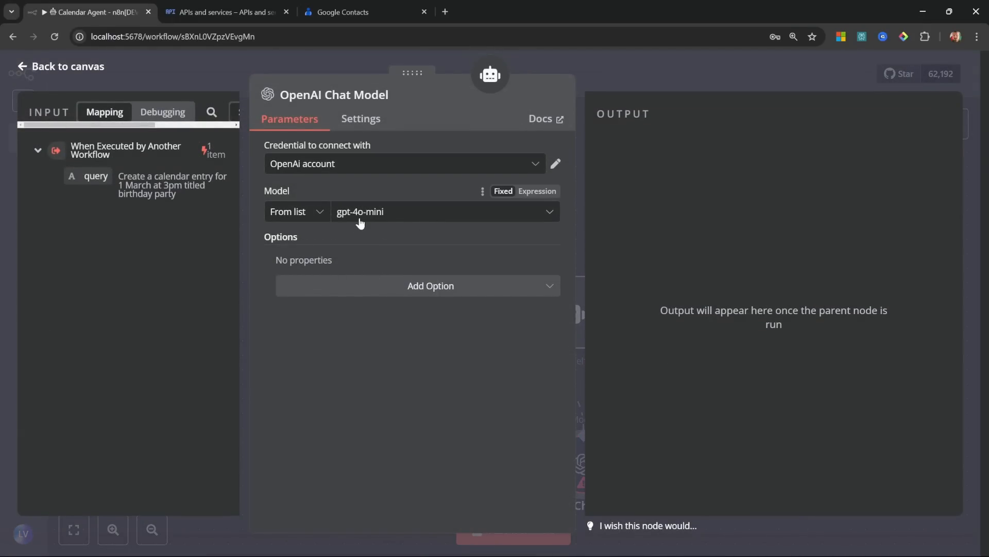
left_click(77, 66)
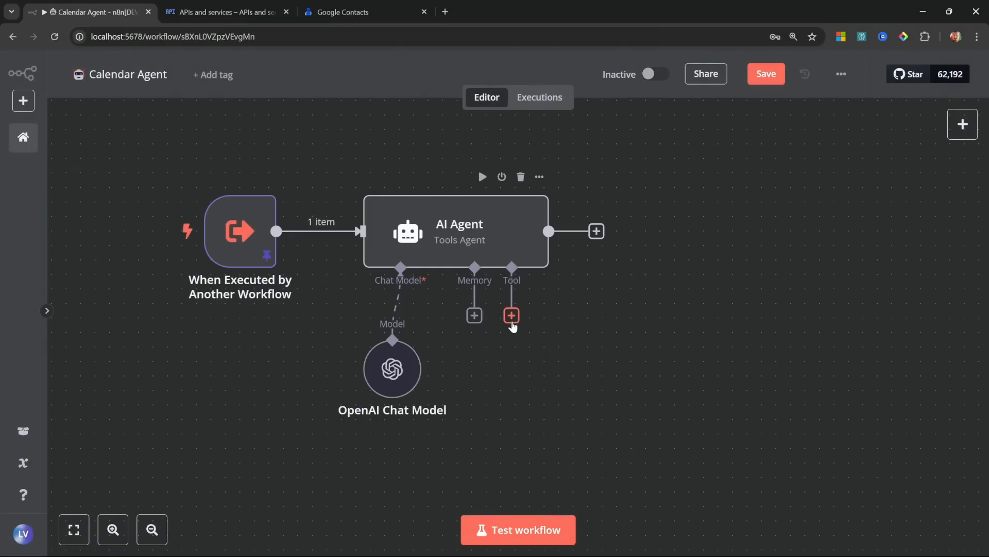
Step: Attach a Google Calendar Tool to the AI Agent and start a new Google Calendar credential
left_click(512, 317)
type("google caa")
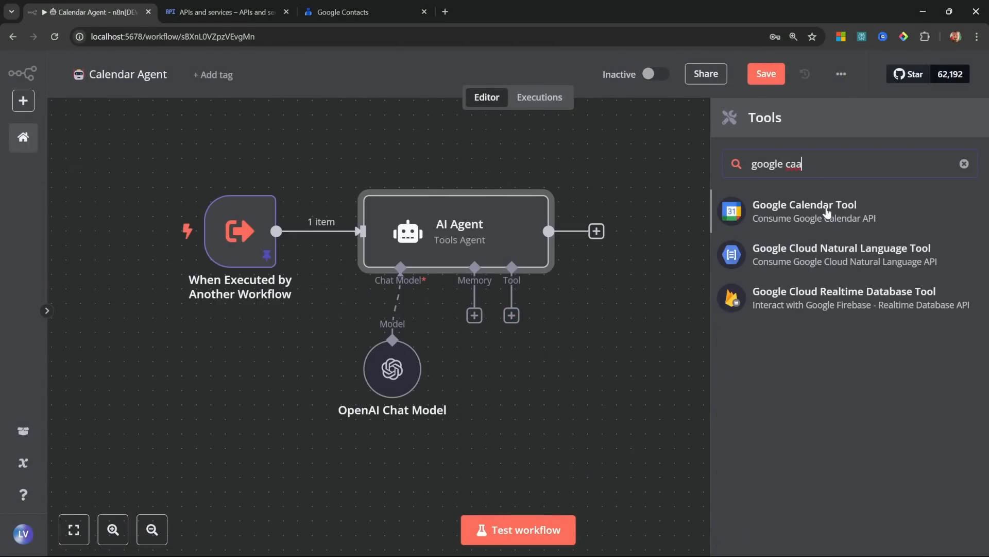
left_click(817, 202)
left_click(380, 200)
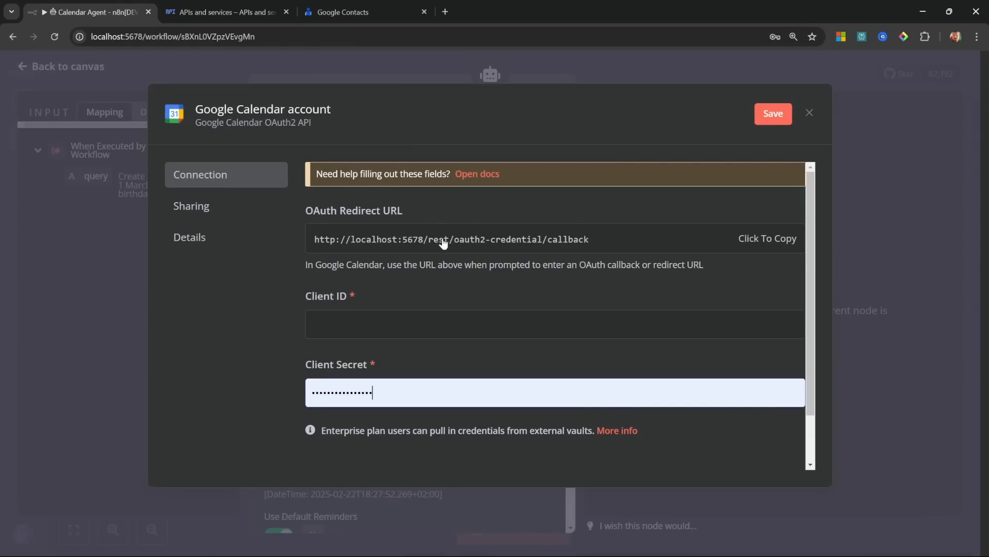
left_click(209, 4)
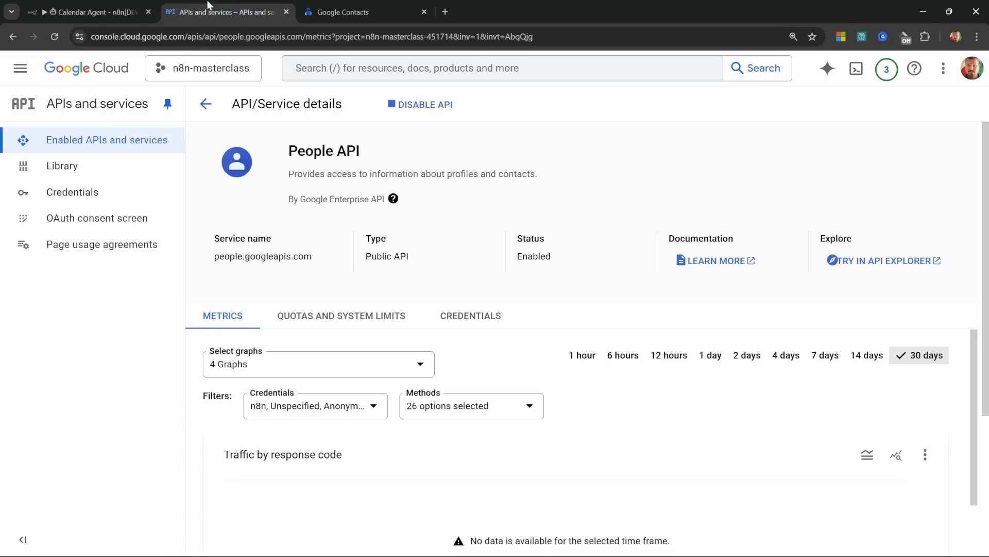
Step: Enable the Google Calendar API from the Google Cloud API library
left_click(61, 166)
left_click(384, 265)
type("calendar")
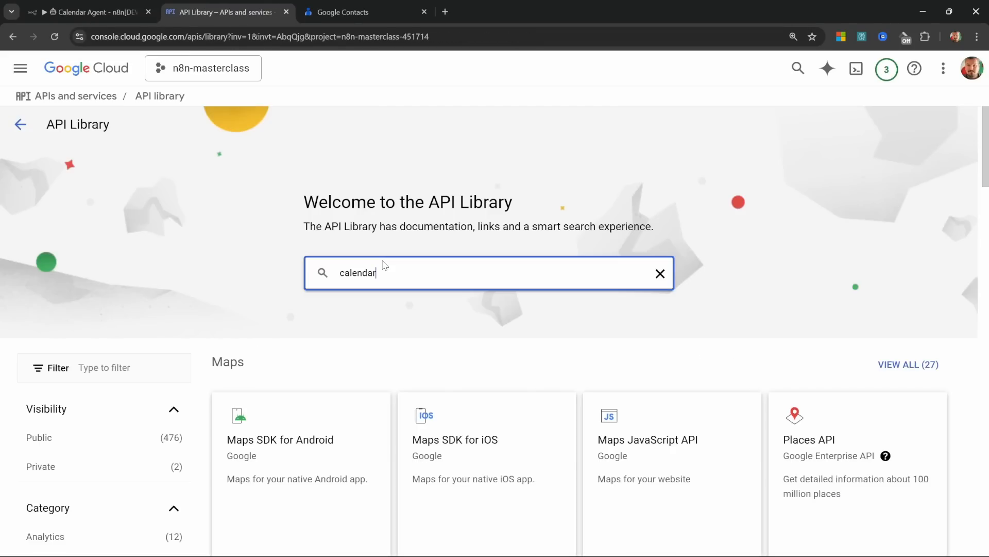
key("Return")
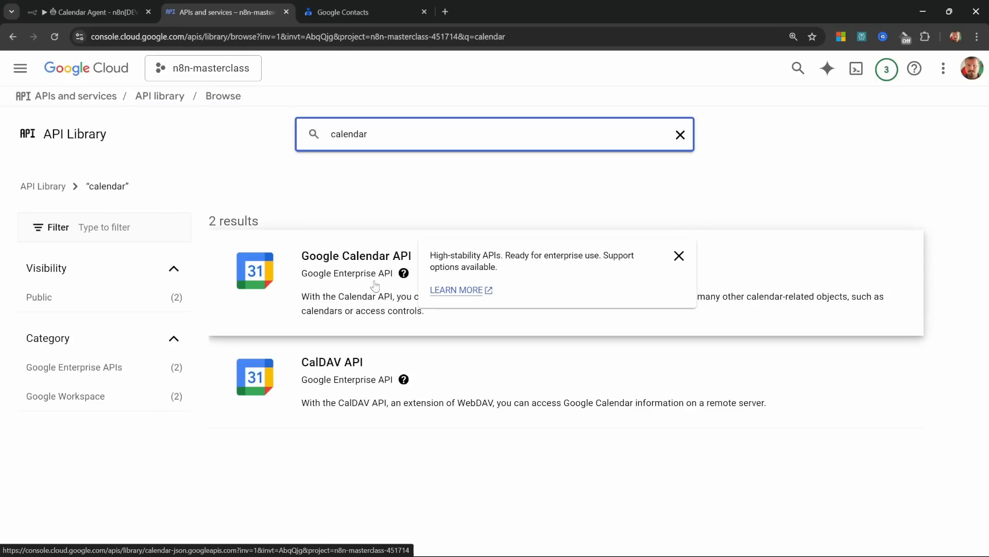
left_click(377, 285)
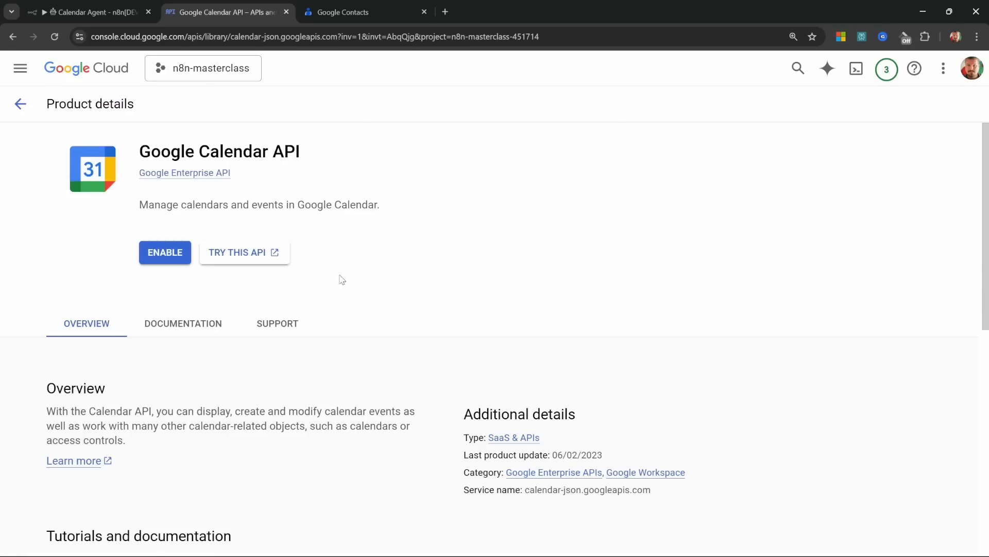
left_click(162, 250)
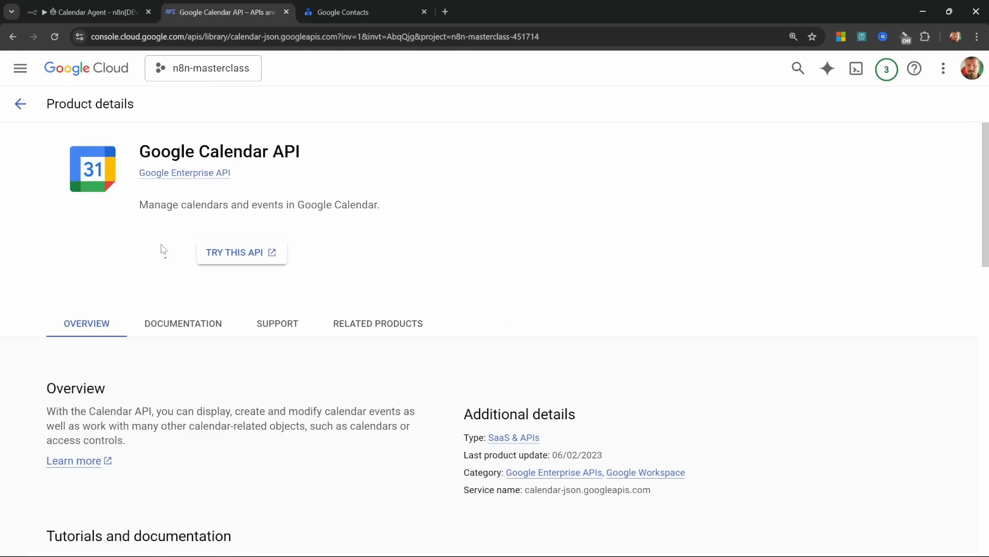
Step: Copy the n8n OAuth client's secret into the credential's Client Secret field
left_click(88, 194)
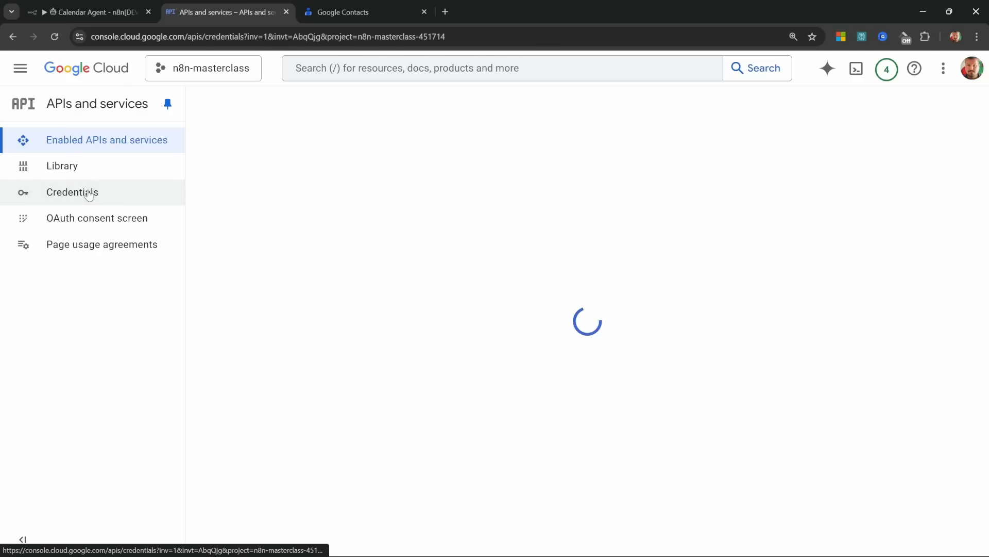
left_click(261, 336)
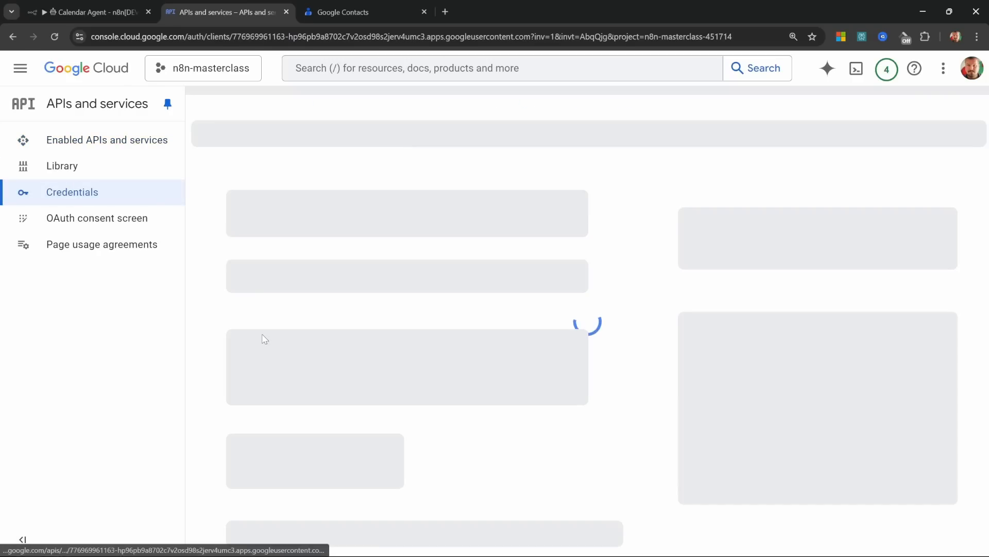
left_click_drag(798, 212, 938, 249)
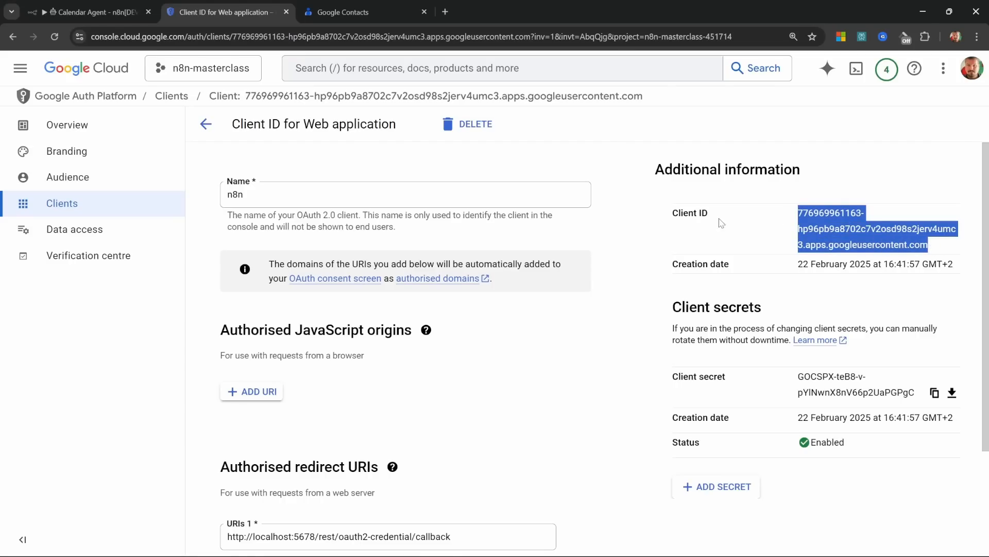
key("ctrl+shift+Tab")
key("ctrl+Tab")
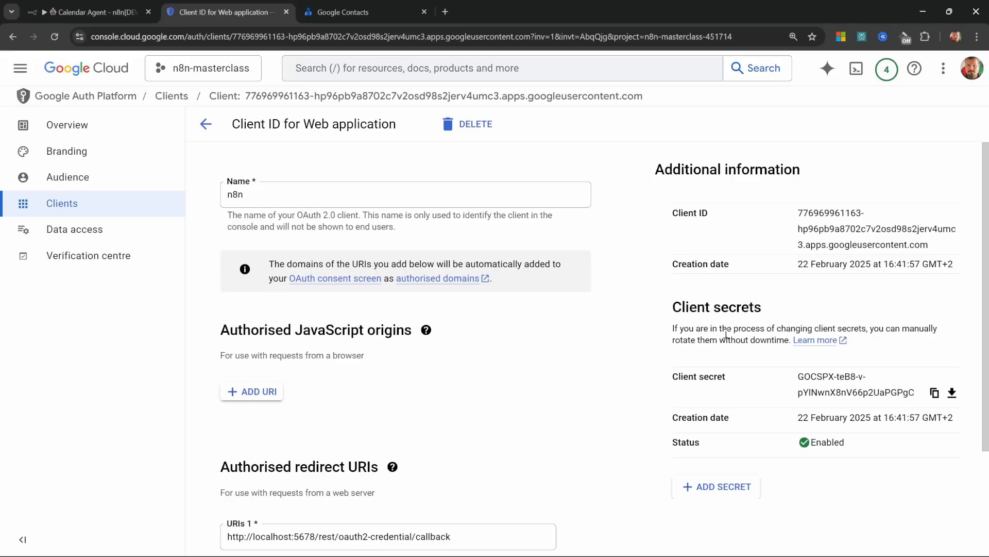
left_click_drag(793, 380, 922, 397)
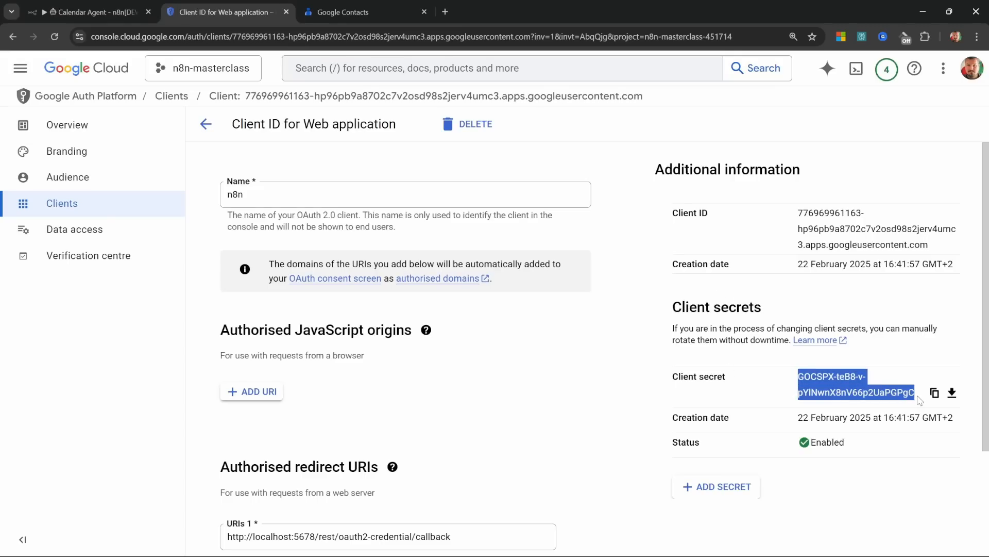
key("ctrl+c")
key("ctrl+shift+Tab")
key("ctrl+v")
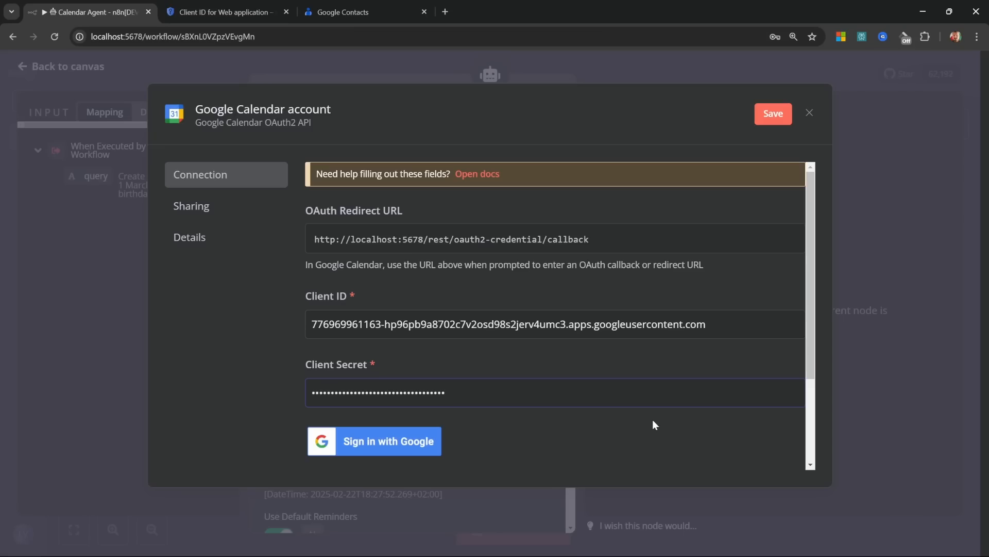
Step: Sign in with Google, bypass the unverified-app warning and grant calendar access to the credential
left_click(411, 441)
left_click(75, 311)
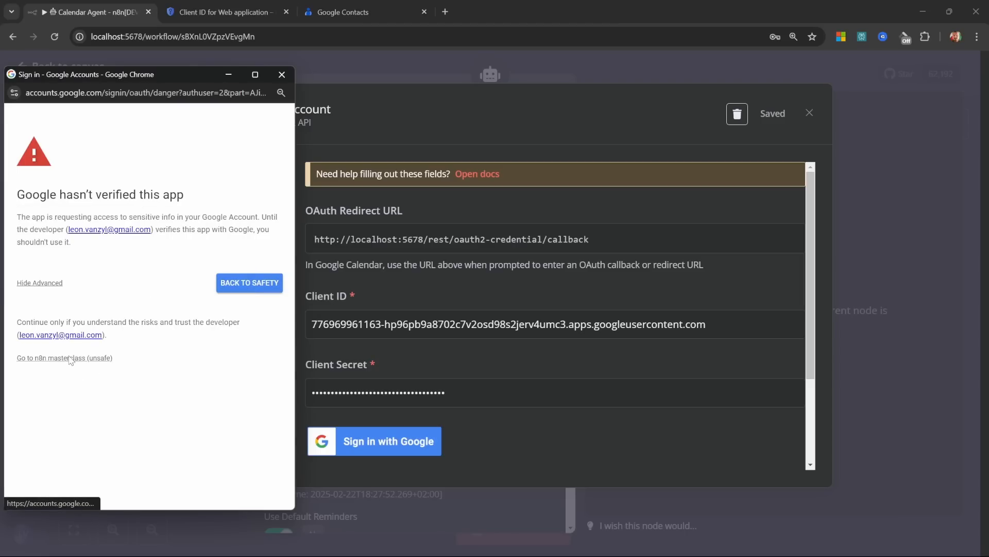
left_click(71, 357)
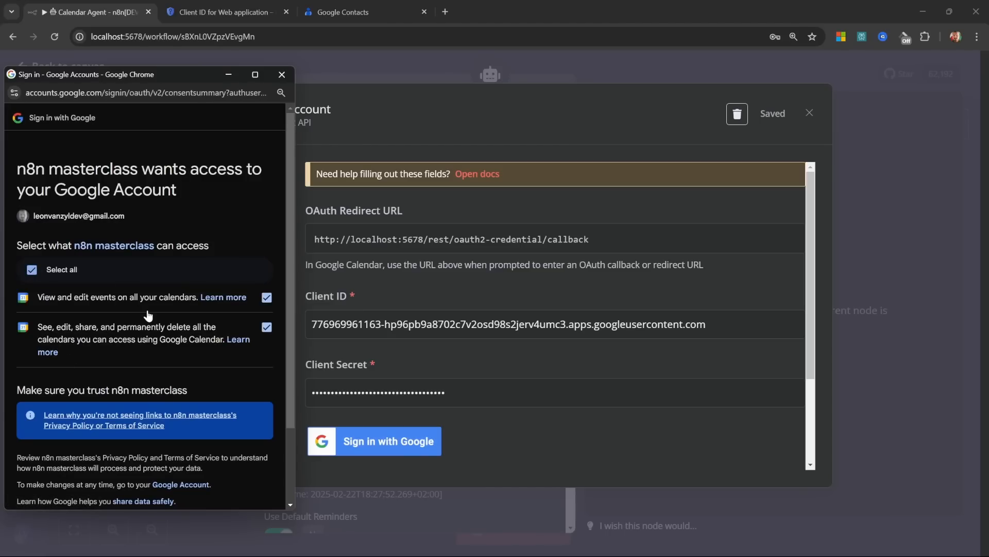
scroll(150, 312, "down", 2)
left_click(214, 451)
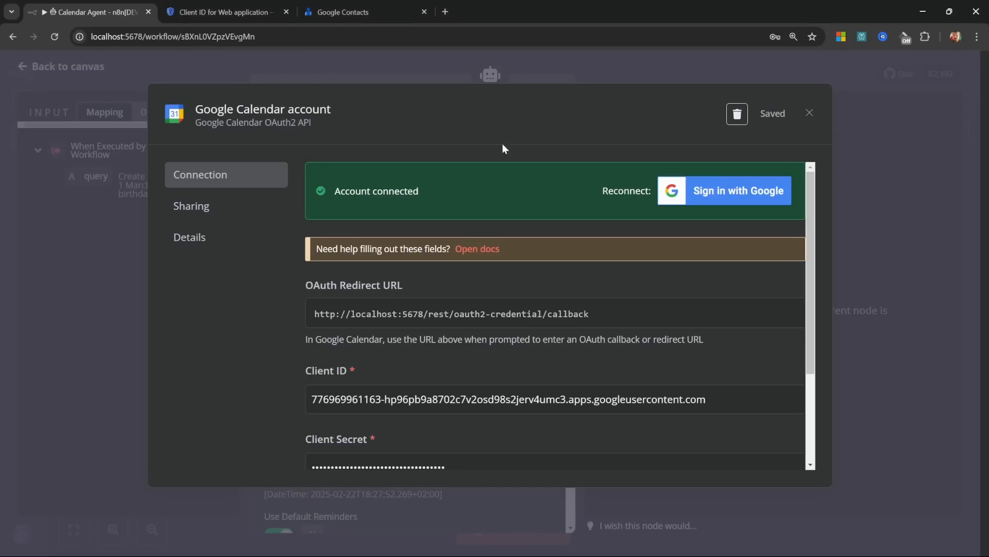
left_click(811, 114)
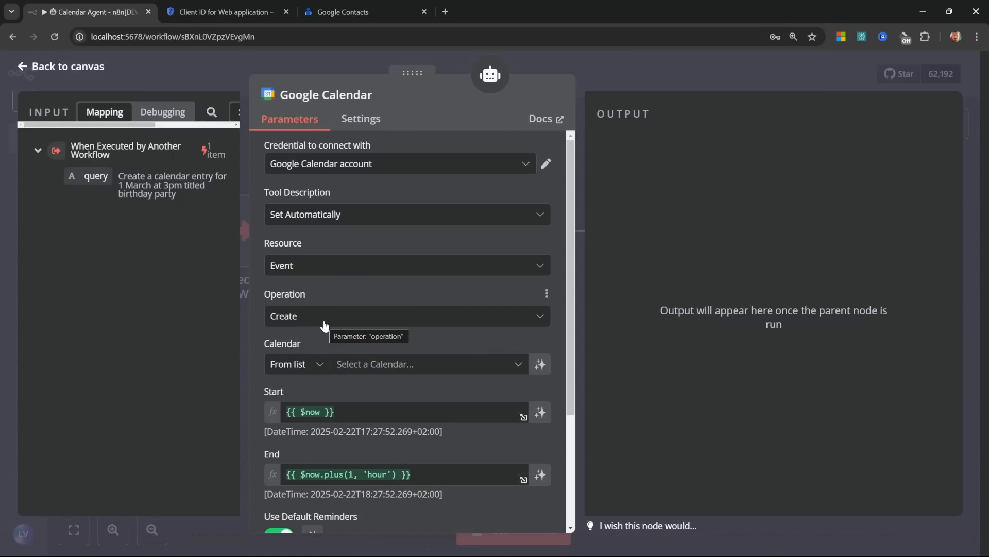
Step: Rename the calendar node to 'Create' and select the account's own calendar
left_click(317, 98)
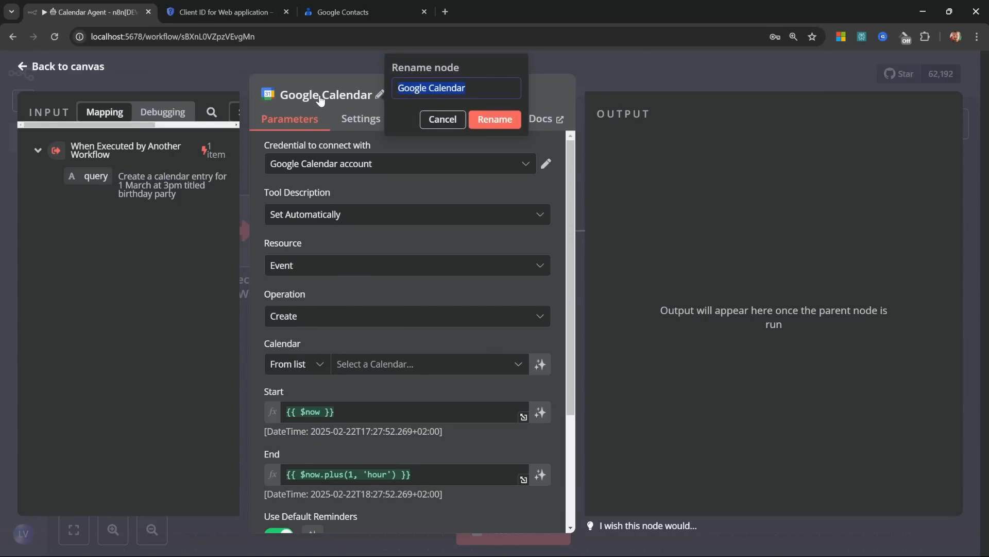
type("Create")
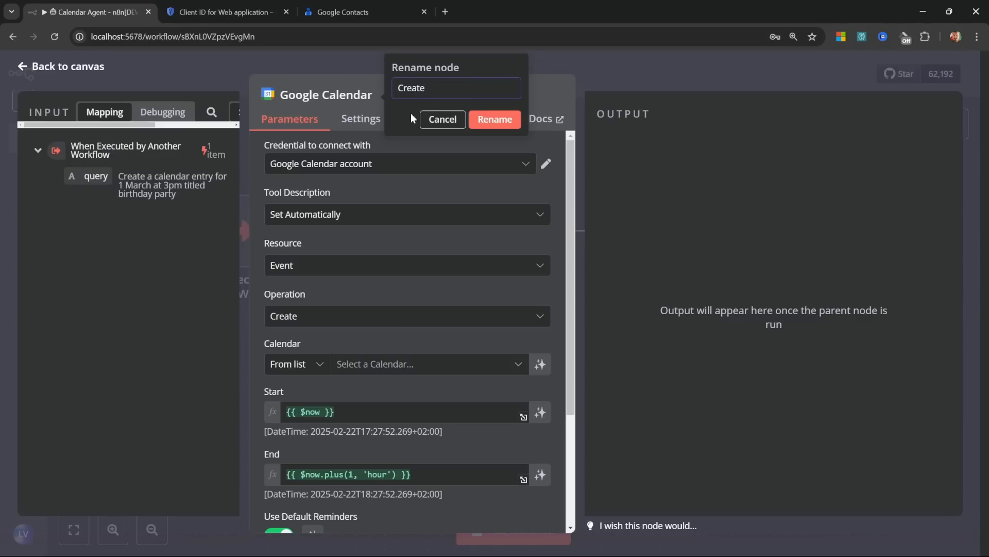
key("Return")
left_click(389, 365)
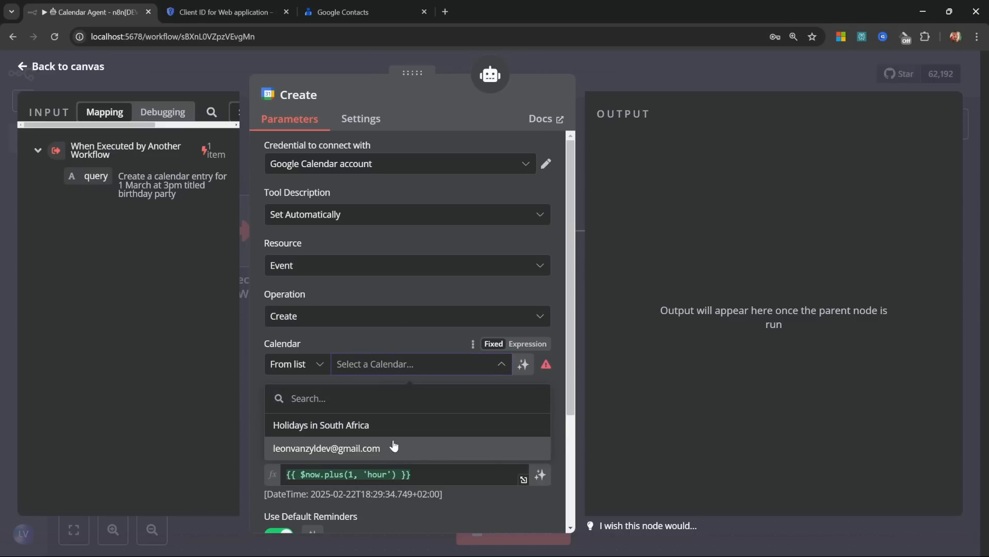
left_click(340, 448)
Step: Let the model define the event's Start, End and an added Summary field
scroll(335, 235, "down", 3)
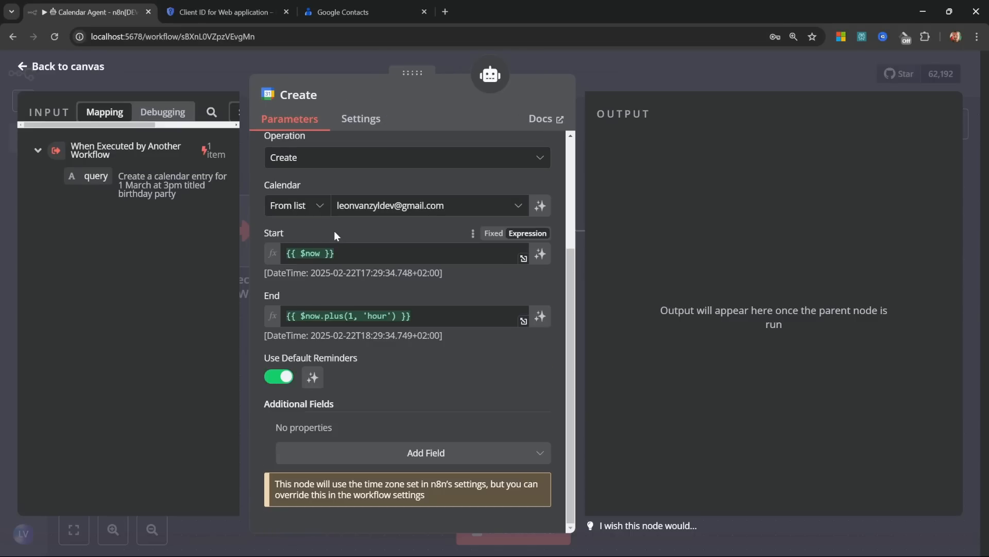
left_click(366, 252)
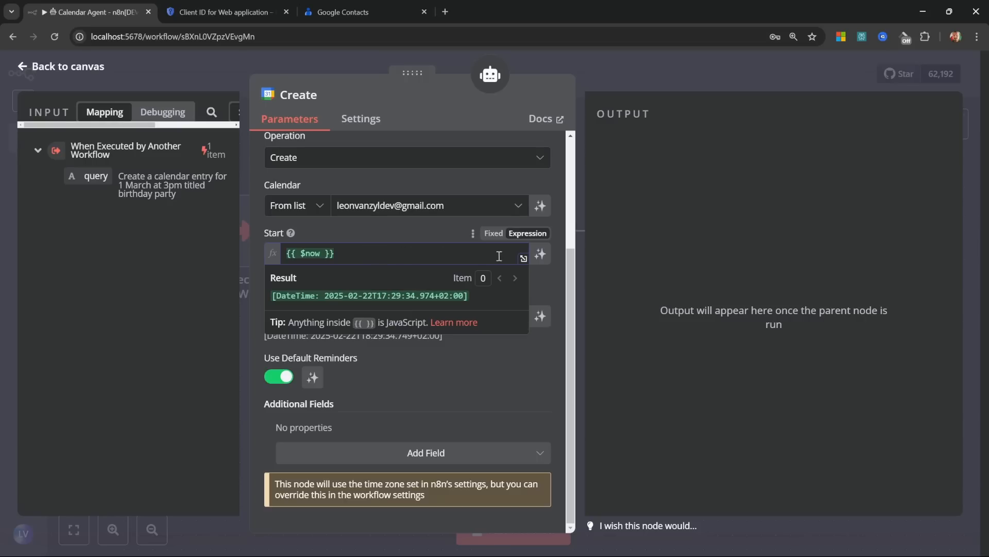
left_click(540, 253)
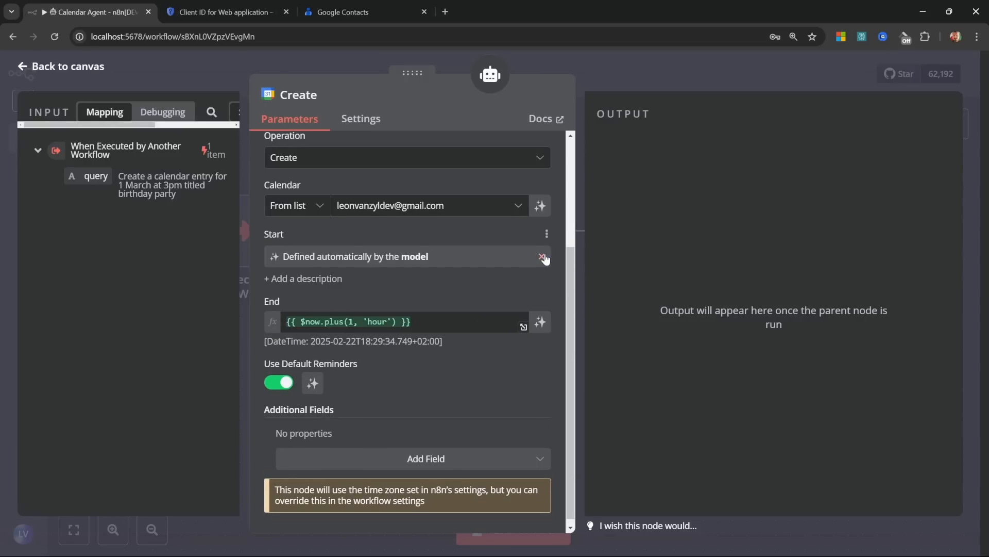
left_click(540, 322)
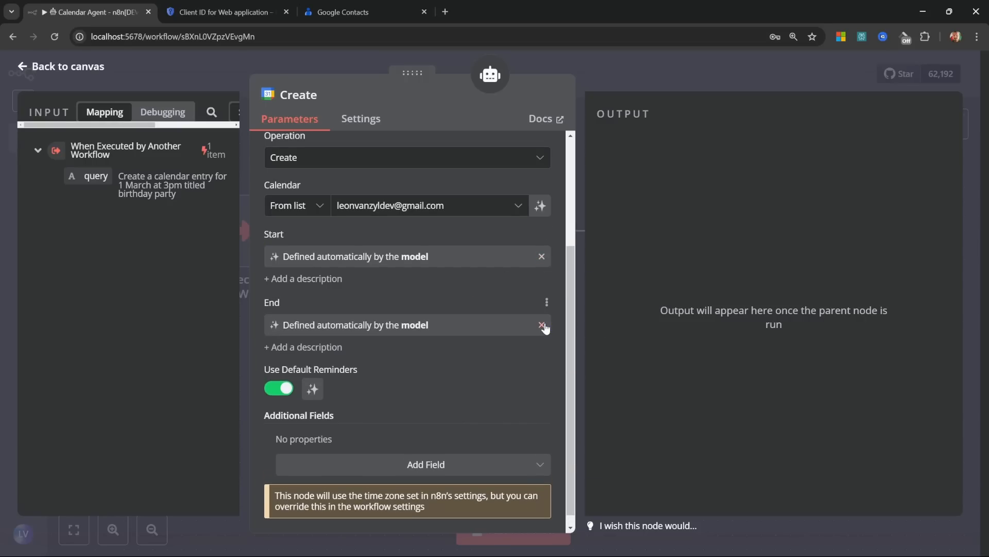
scroll(340, 428, "down", 1)
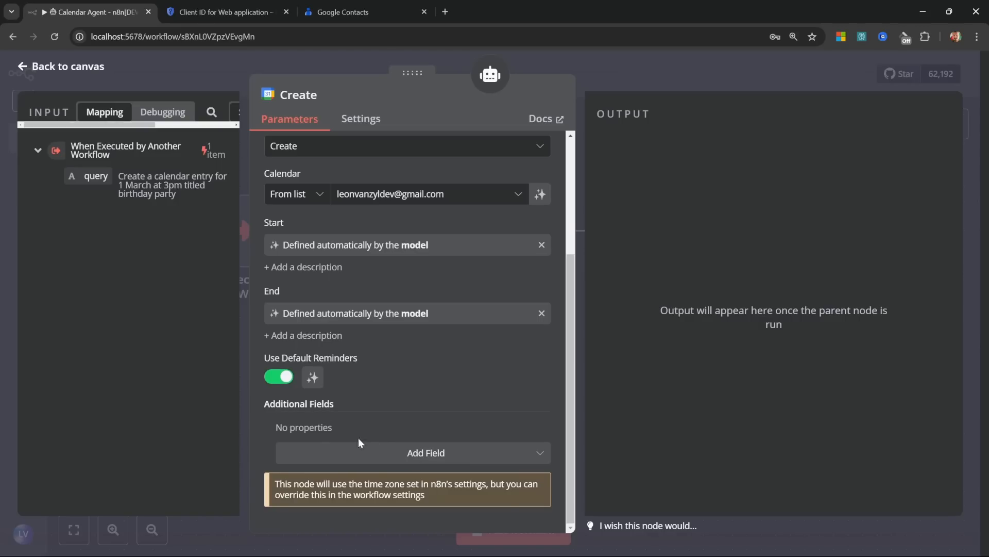
left_click(401, 453)
scroll(404, 411, "down", 5)
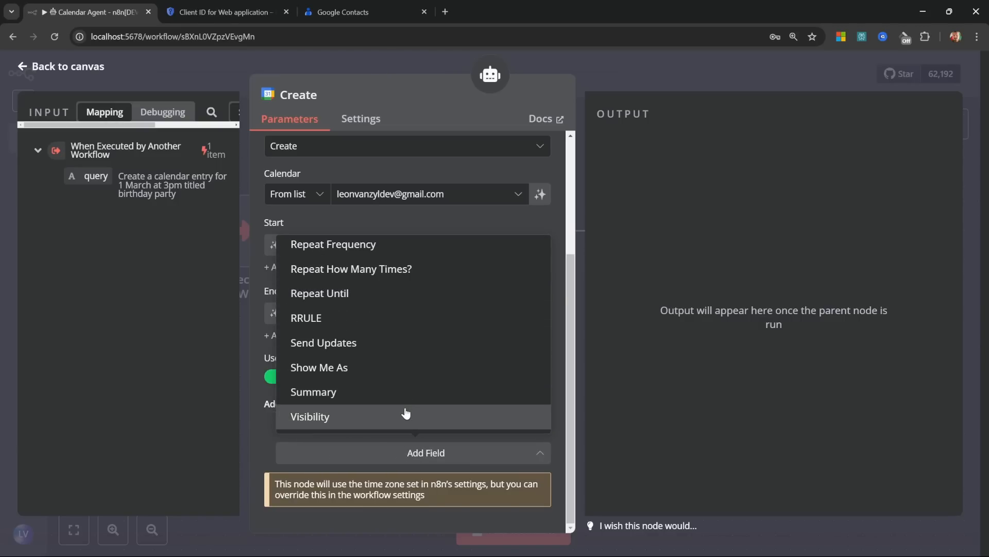
left_click(335, 392)
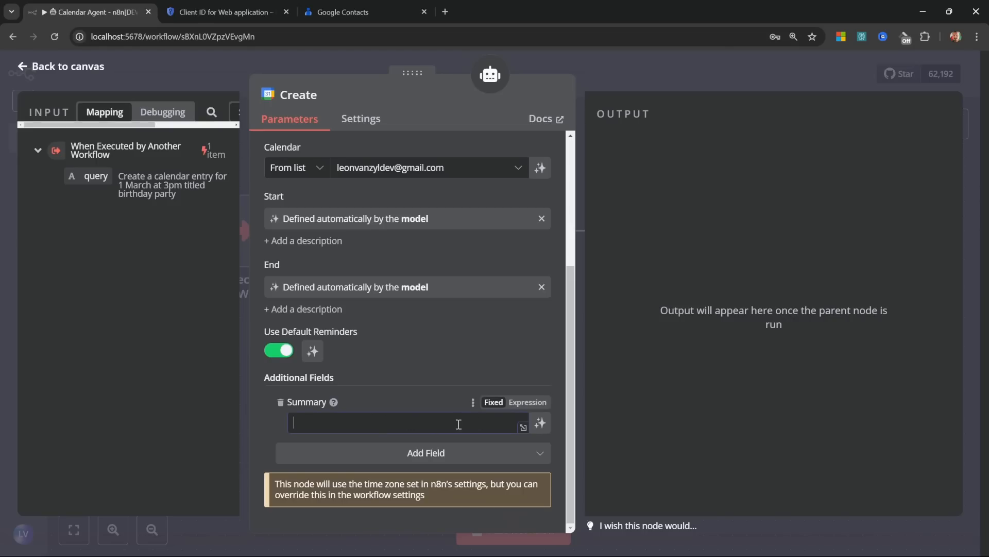
left_click(540, 423)
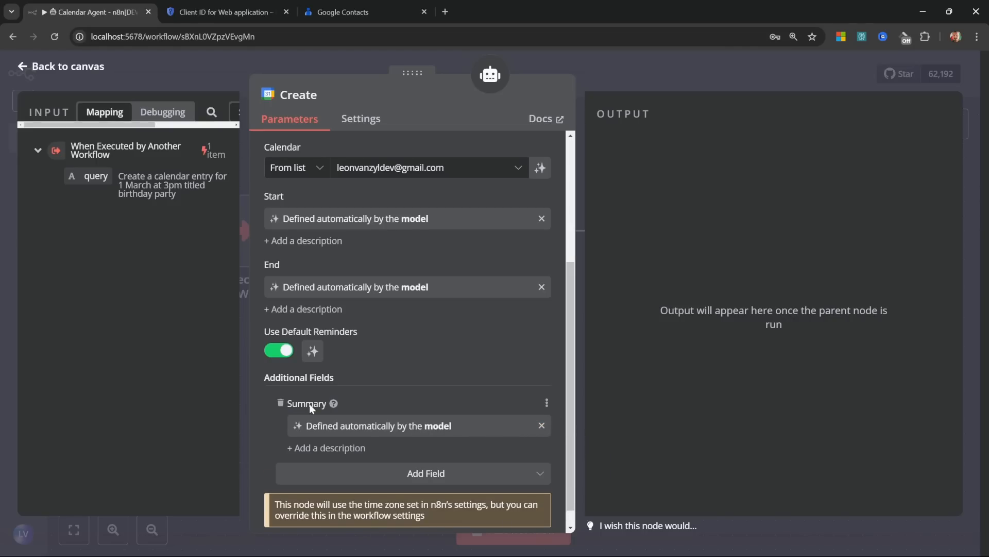
left_click(66, 67)
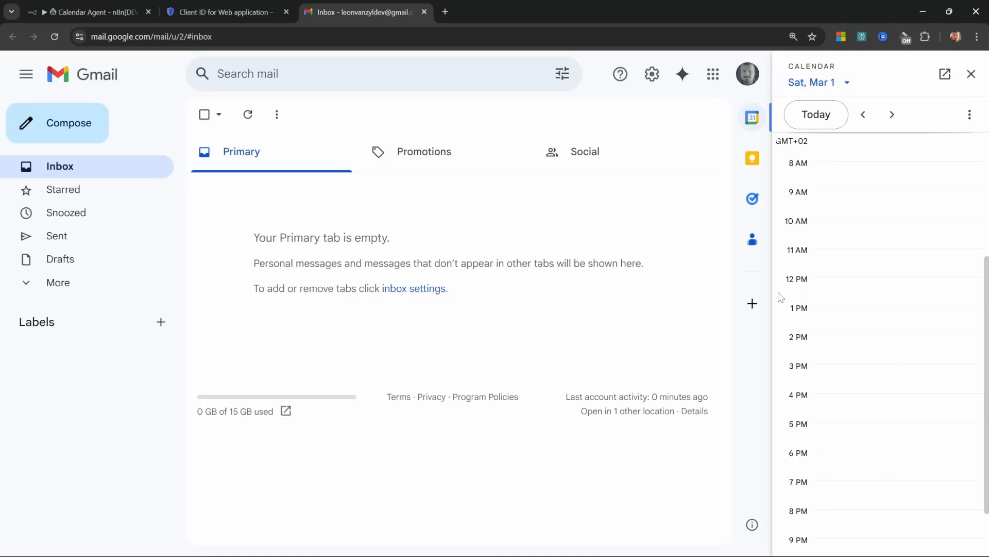
Step: Run a test and read the agent's reply confirming the Birthday Party on 1 March 2024, 3 PM
left_click(66, 5)
left_click(529, 530)
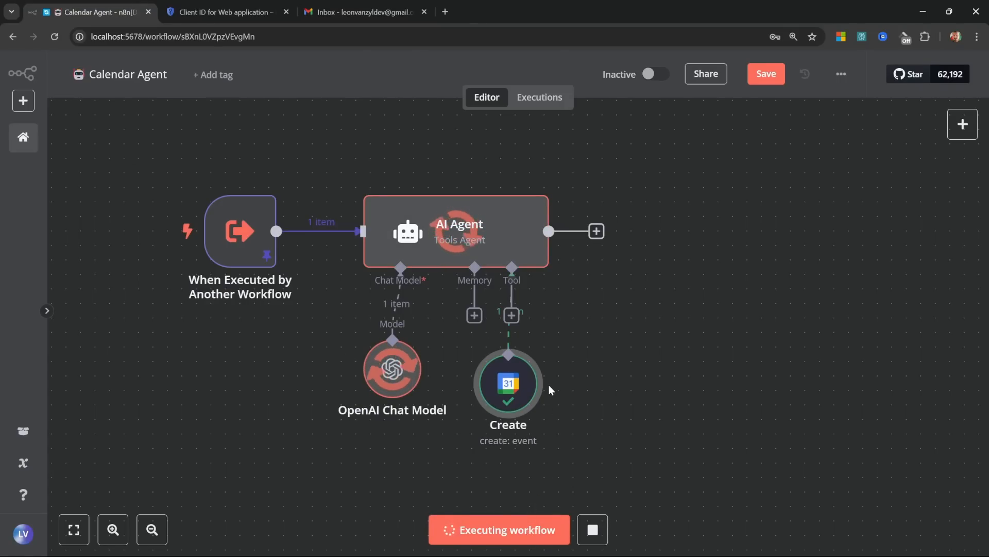
double_click(523, 224)
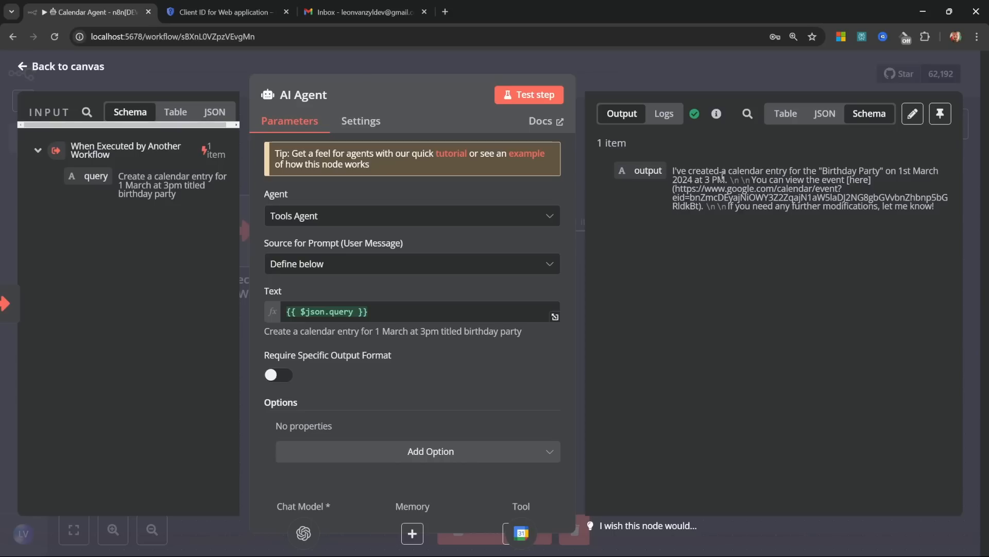
double_click(688, 181)
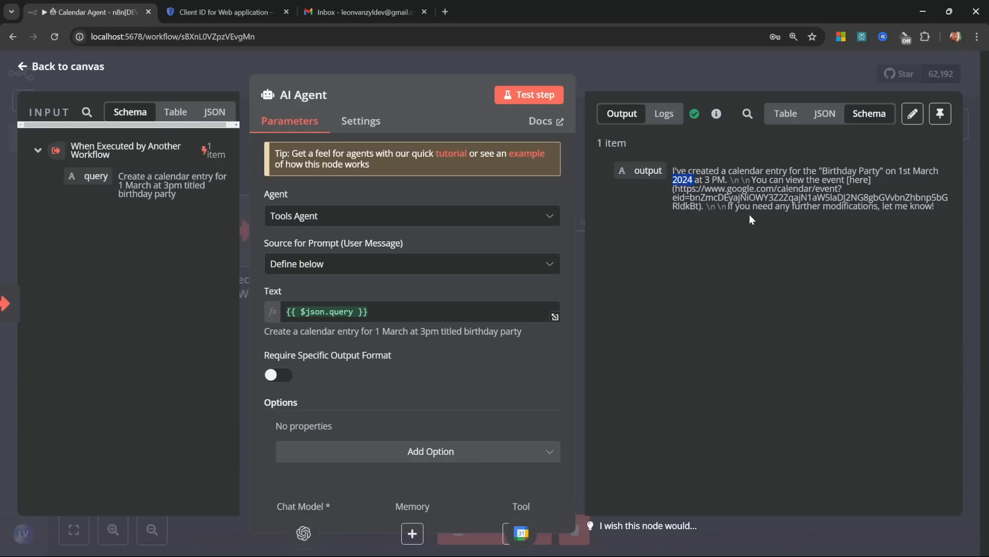
left_click(678, 174)
left_click(77, 68)
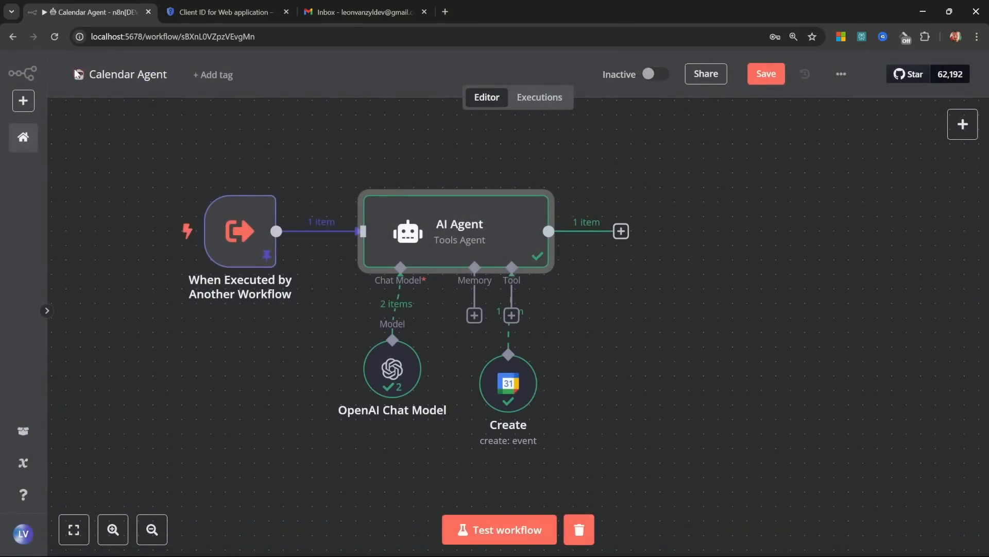
double_click(465, 228)
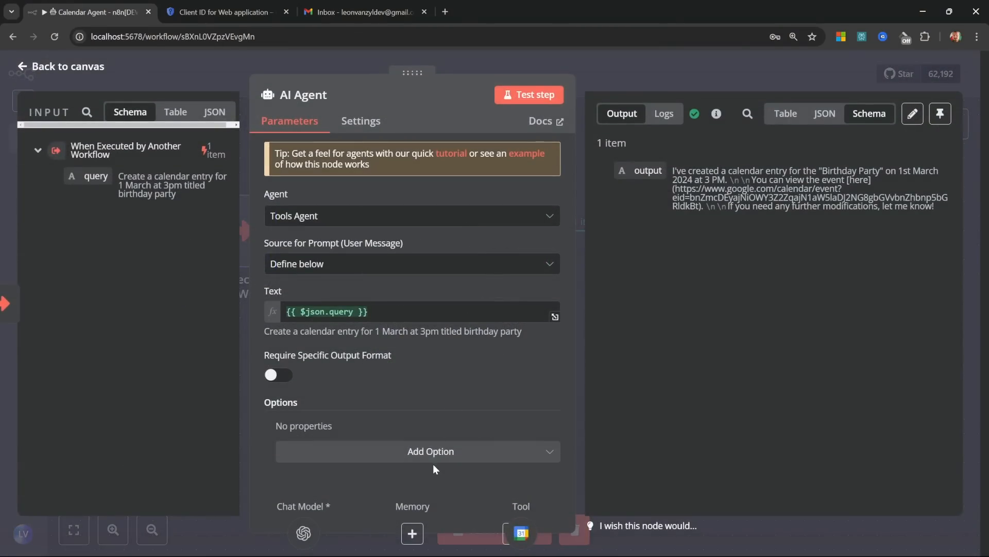
Step: Add the expression System Message 'The current date and time is {{ $now.toString() }}'
left_click(434, 461)
left_click(340, 400)
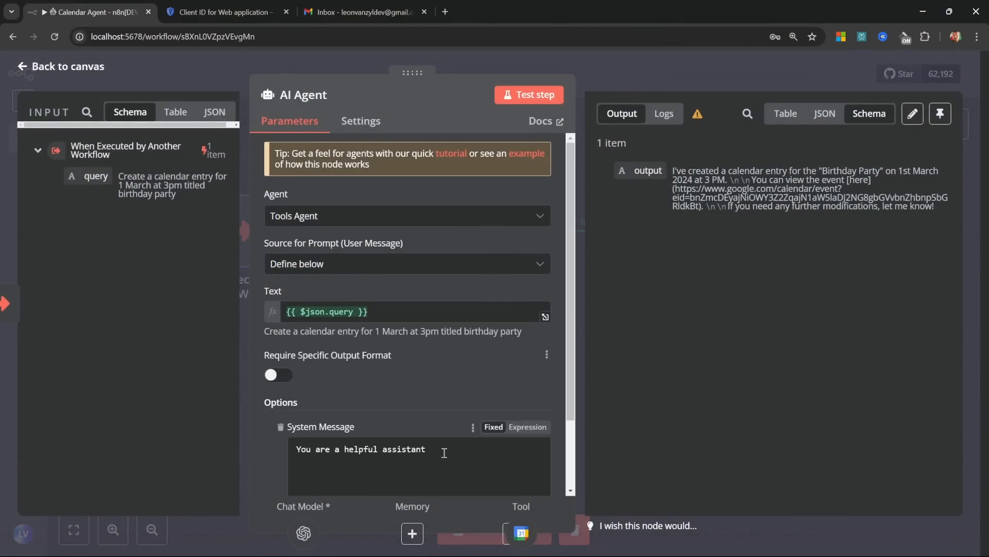
scroll(444, 453, "down", 2)
left_click(527, 342)
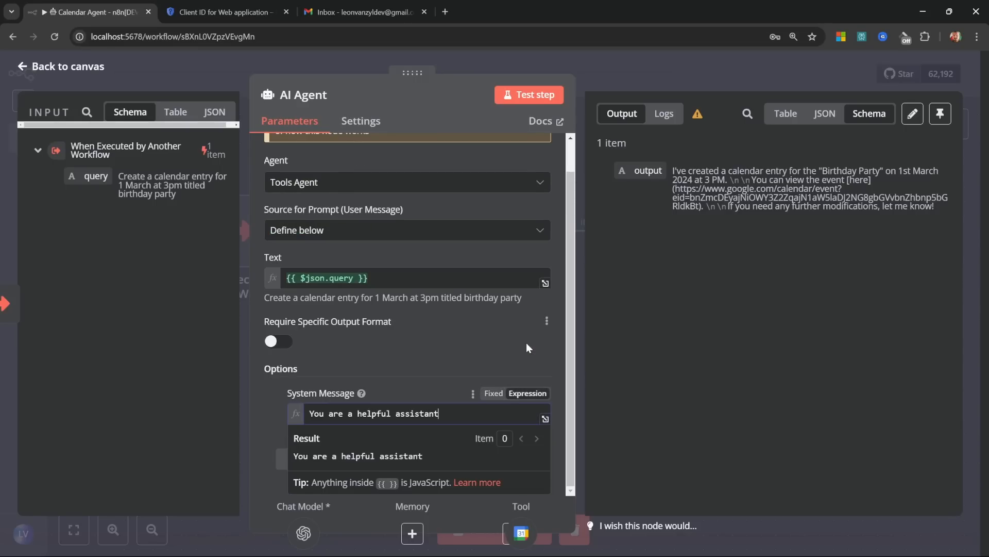
left_click(544, 419)
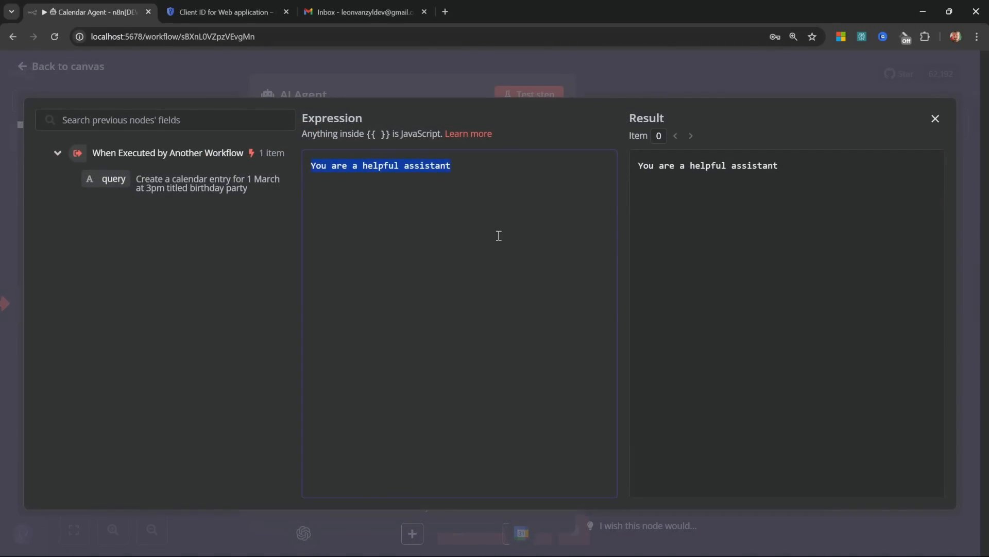
key("BackSpace")
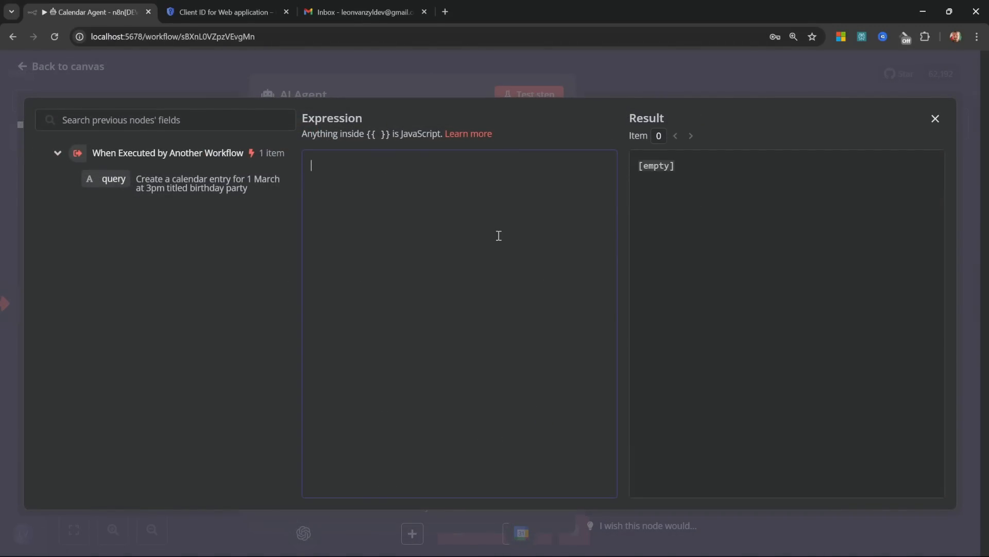
type("The current date and time is")
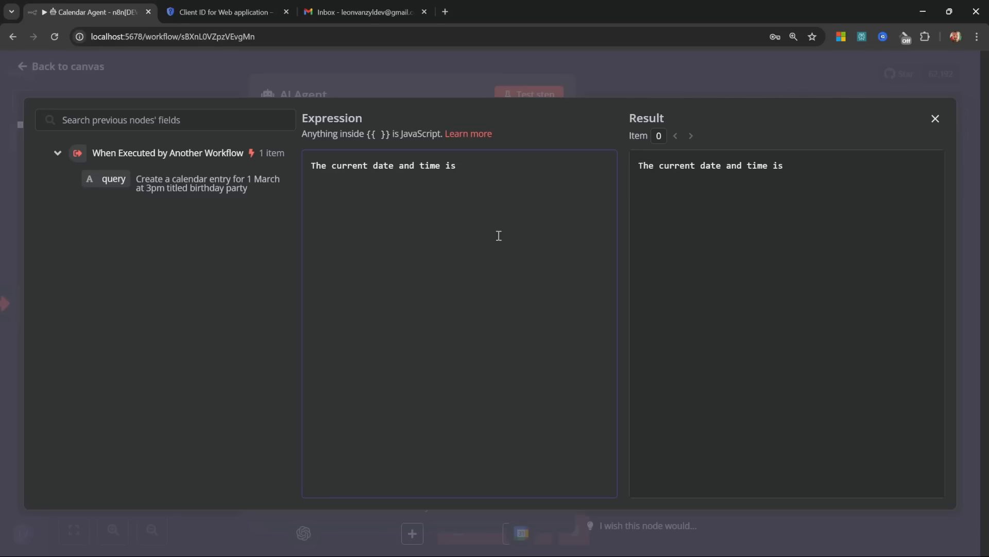
type(" {{ ")
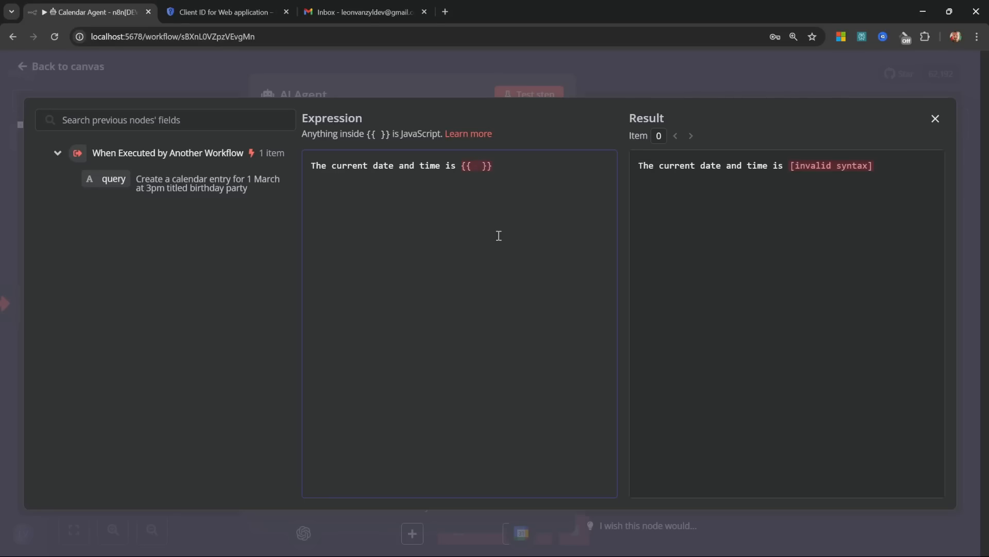
type("$")
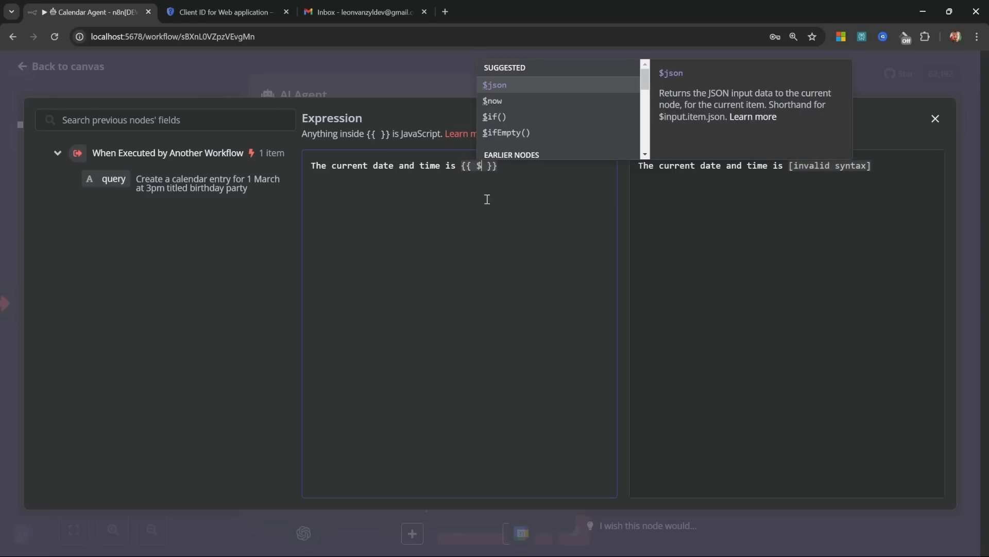
left_click(495, 100)
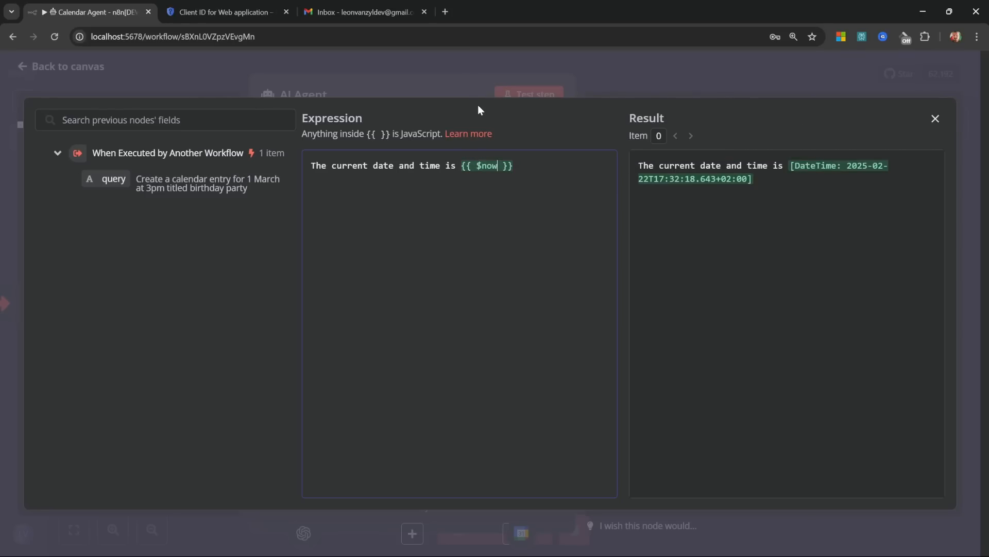
type(".toS")
left_click(537, 102)
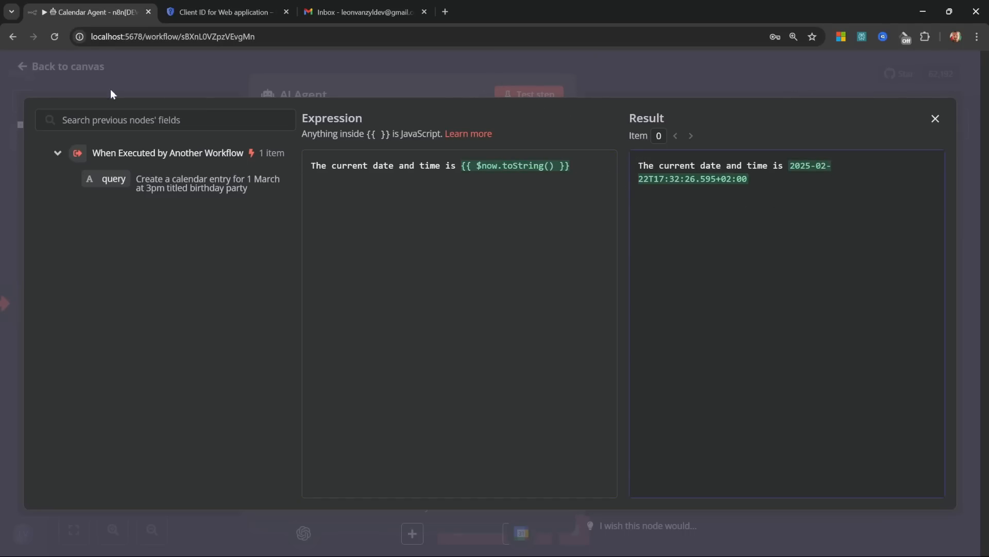
left_click(80, 71)
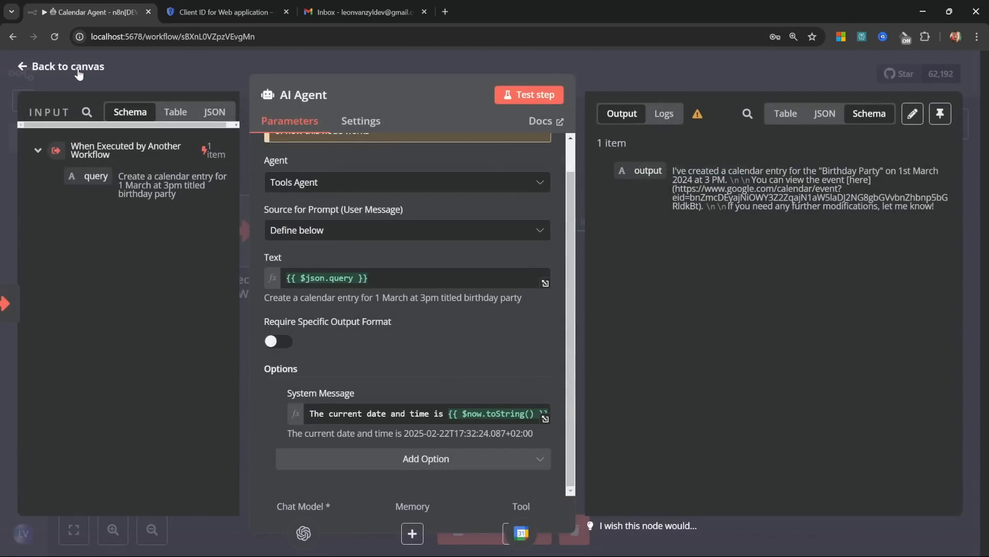
left_click(78, 72)
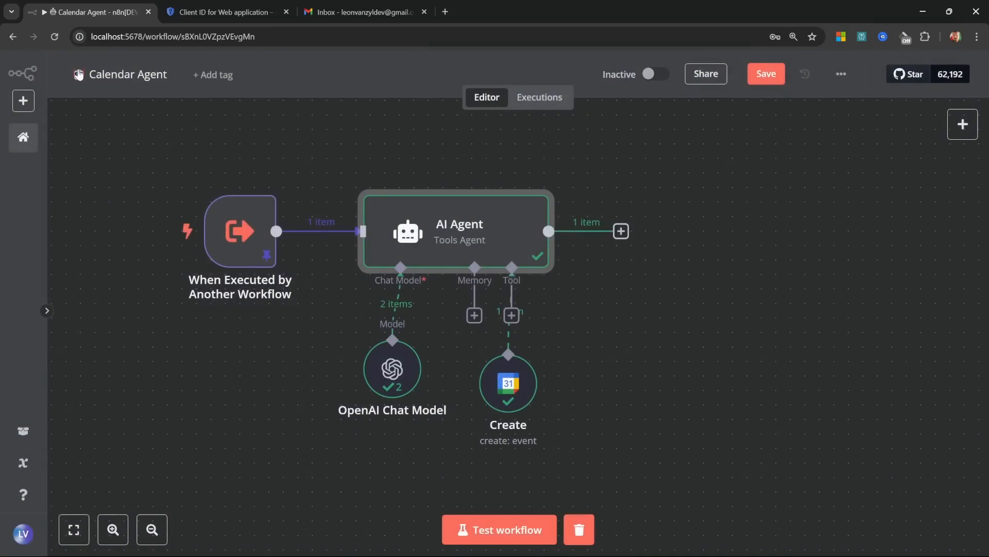
Step: Rerun the workflow and confirm the March 1, 3–5 PM Birthday Party event in Google Calendar
left_click(501, 520)
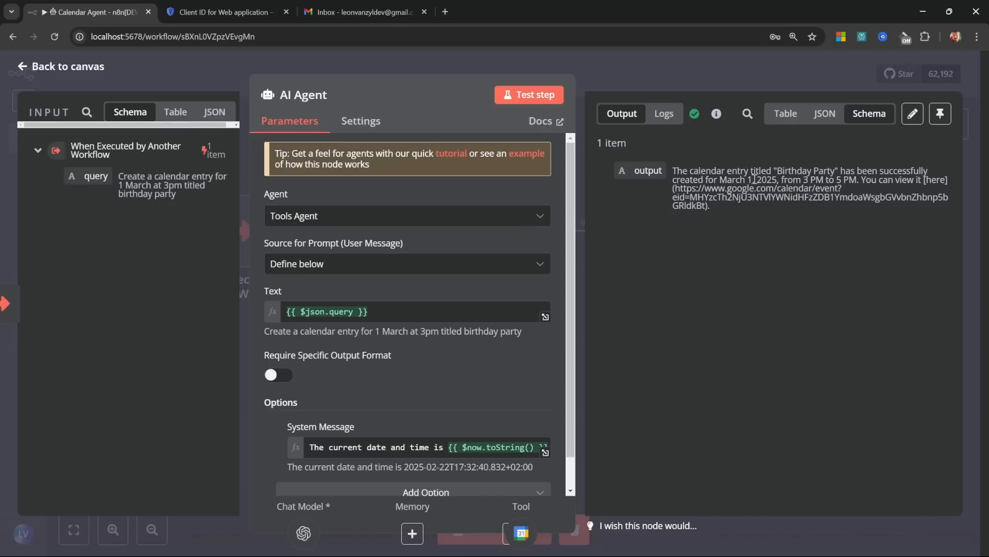
left_click(361, 13)
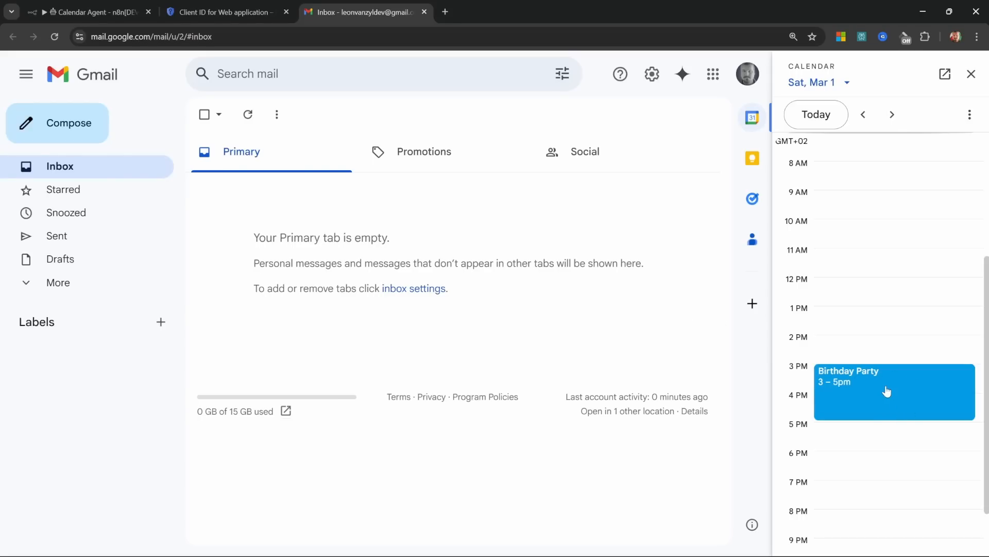
left_click(88, 12)
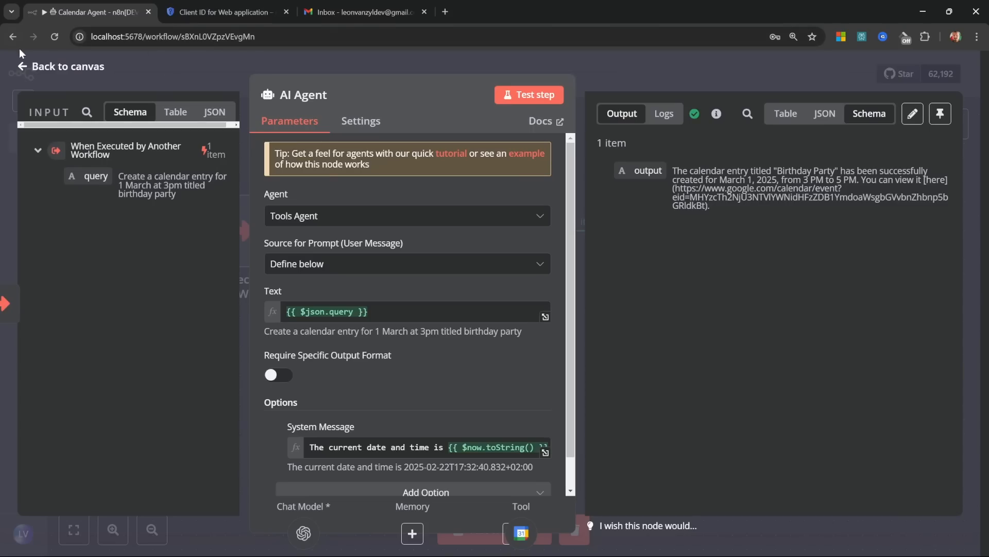
left_click(58, 68)
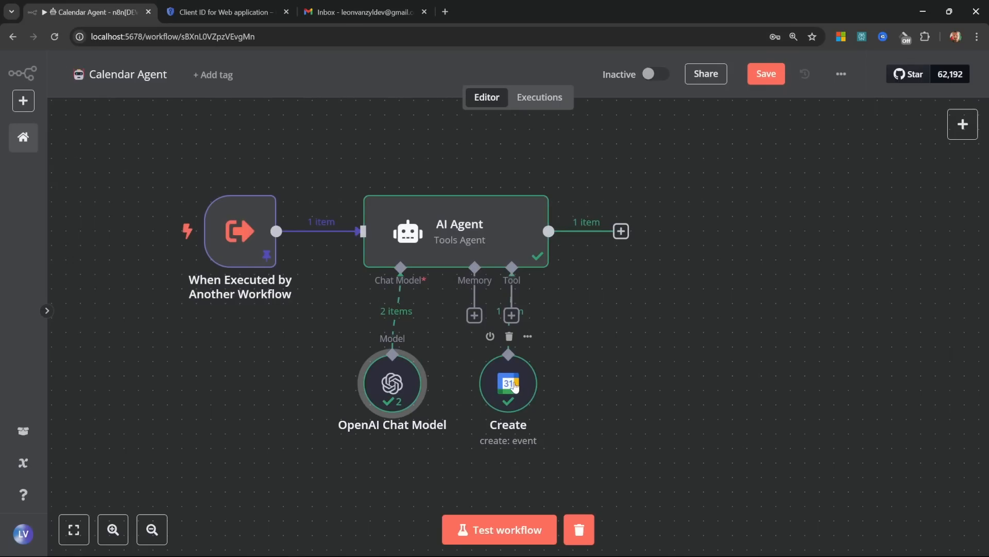
Step: Add another Google Calendar tool set to Get Many events on the account's own calendar
left_click_drag(514, 386, 500, 386)
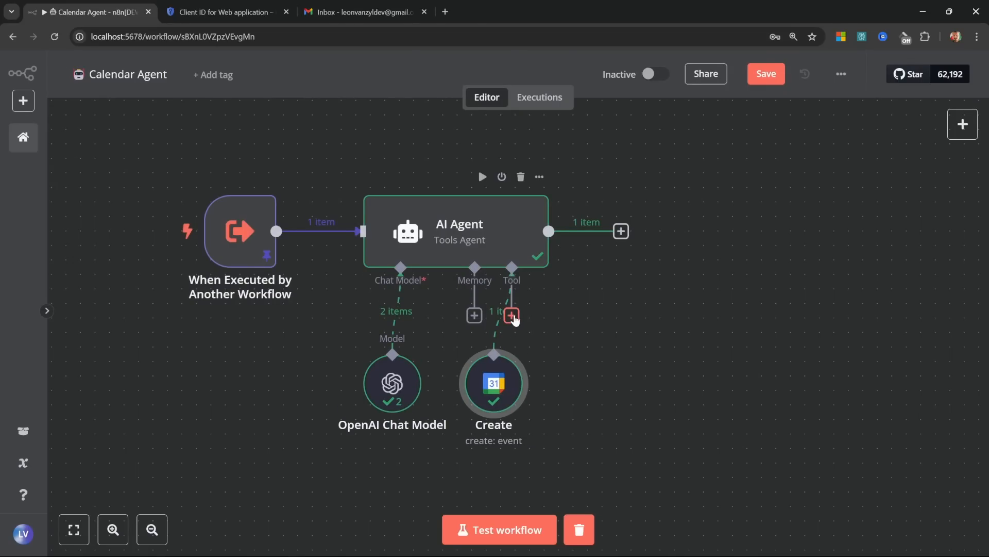
left_click(512, 315)
type("Google Cal")
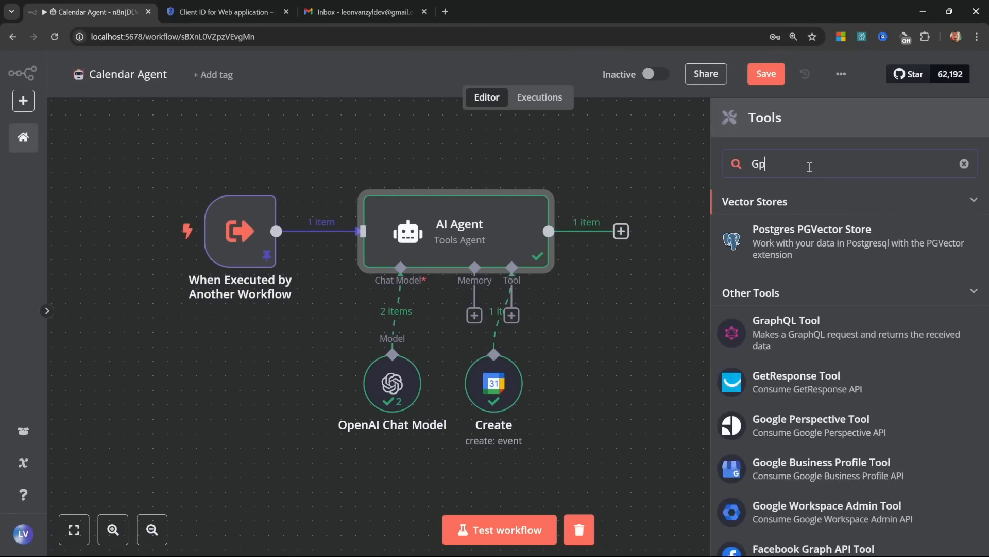
left_click(824, 211)
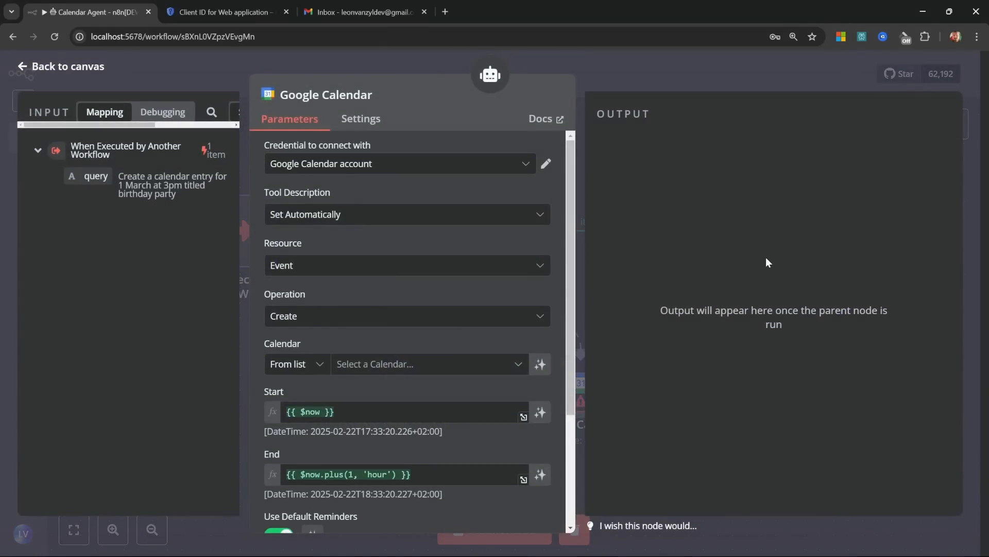
left_click(310, 316)
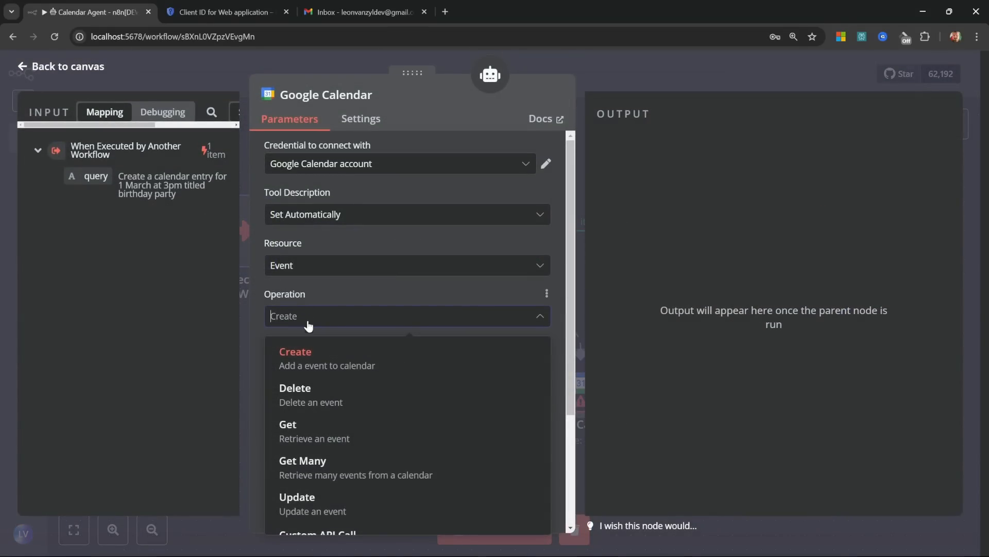
left_click(316, 473)
scroll(317, 473, "down", 2)
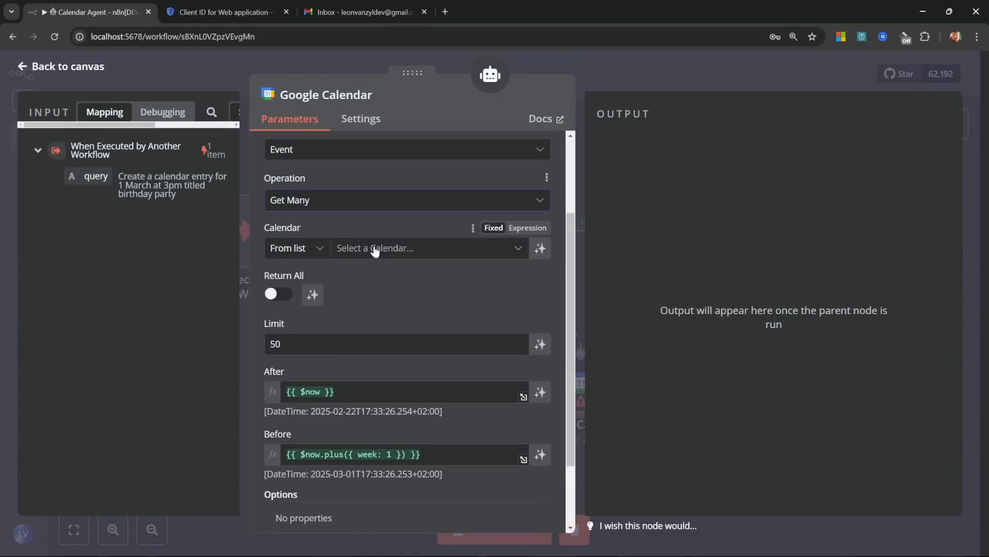
left_click(375, 248)
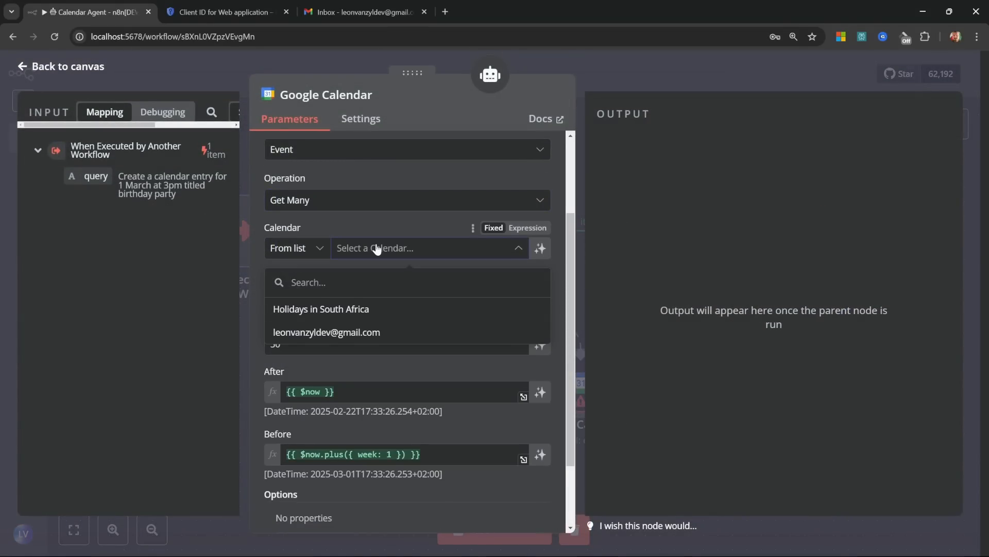
left_click(351, 332)
Step: Let the model define Limit, After and Before, then begin renaming the tool
scroll(351, 332, "down", 1)
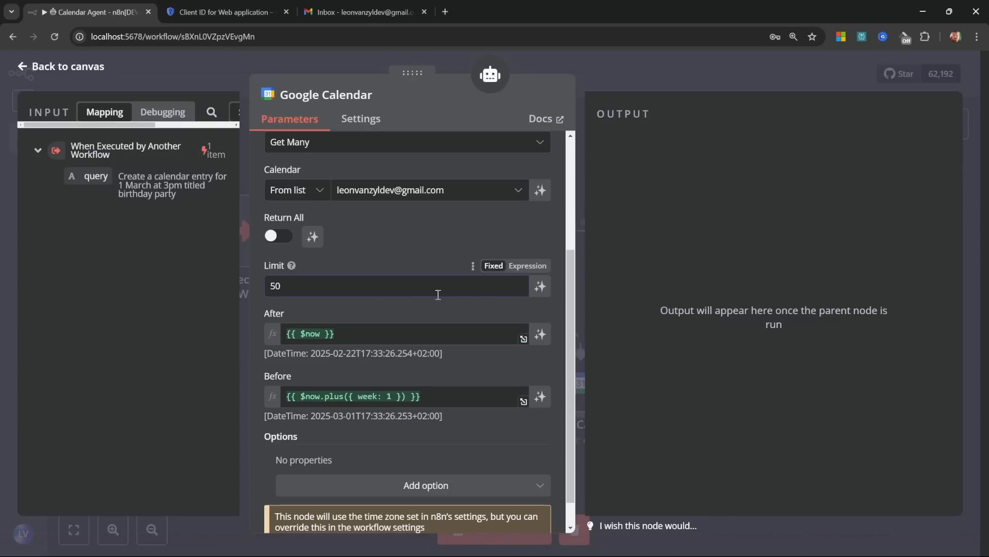
left_click(540, 288)
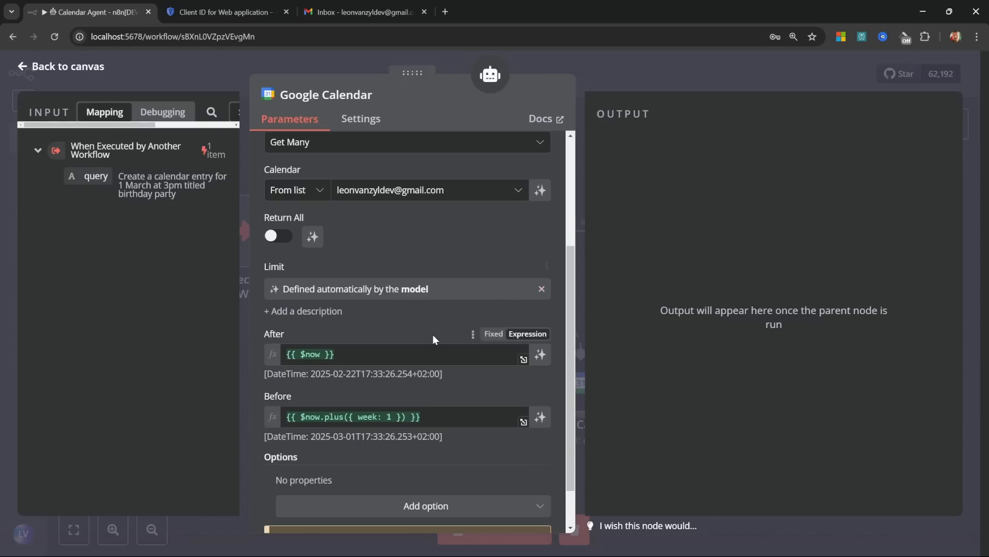
left_click(540, 354)
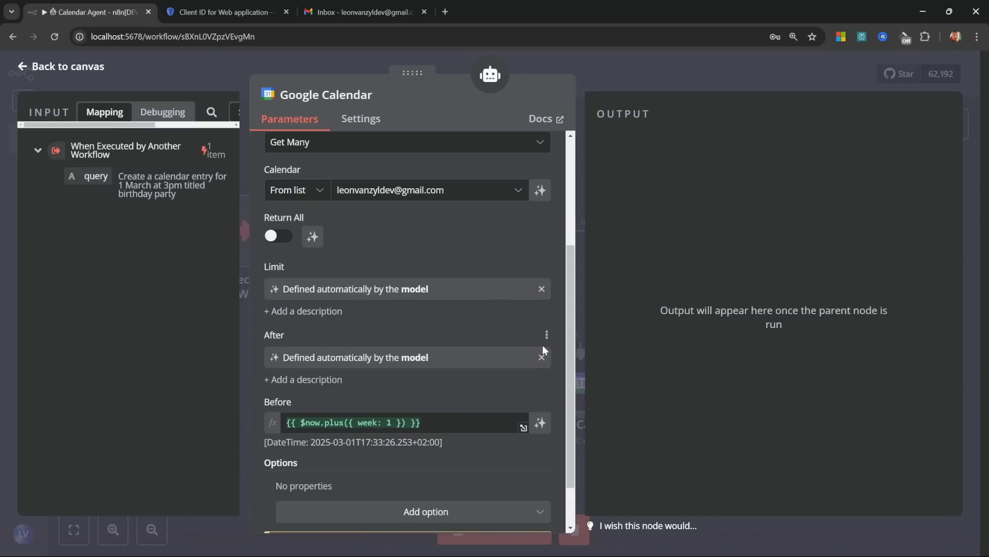
left_click(540, 422)
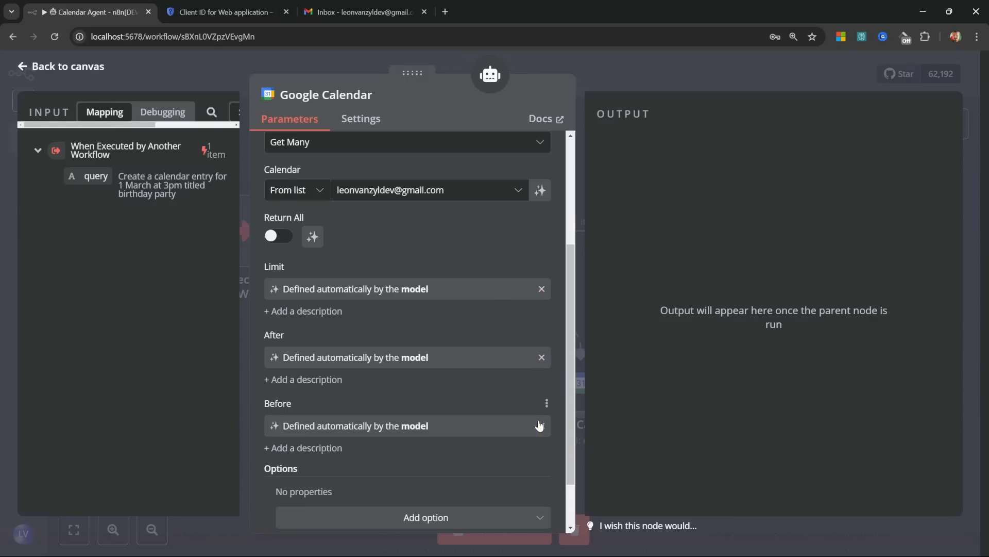
left_click(32, 68)
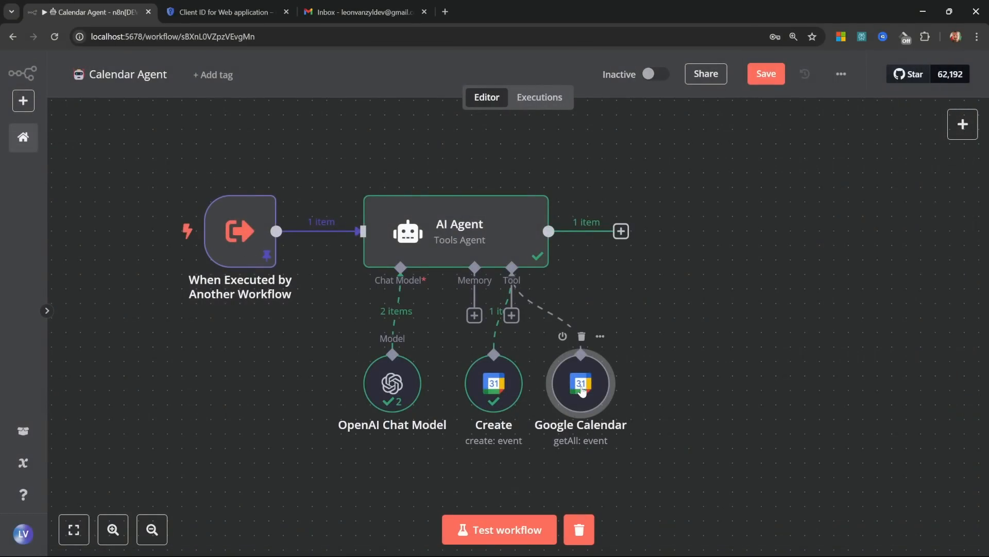
right_click(582, 387)
left_click(551, 193)
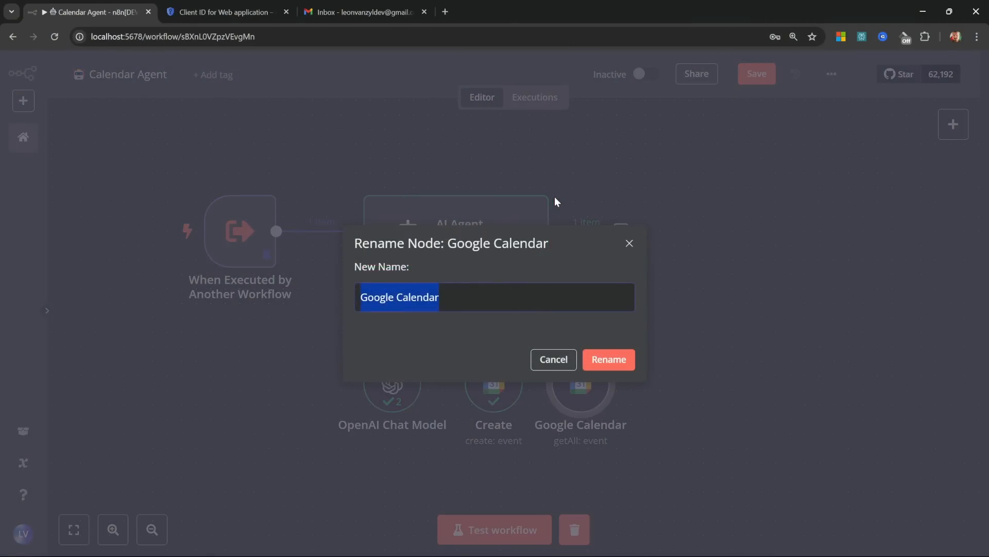
Step: Name the new tool 'Search' and open the trigger's pinned test data for editing
type("Search")
key("Return")
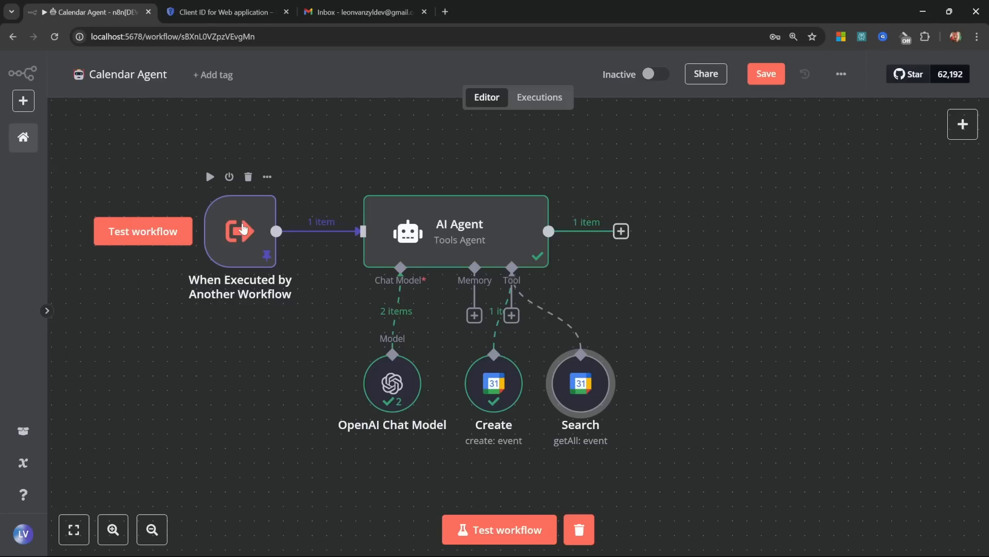
double_click(243, 221)
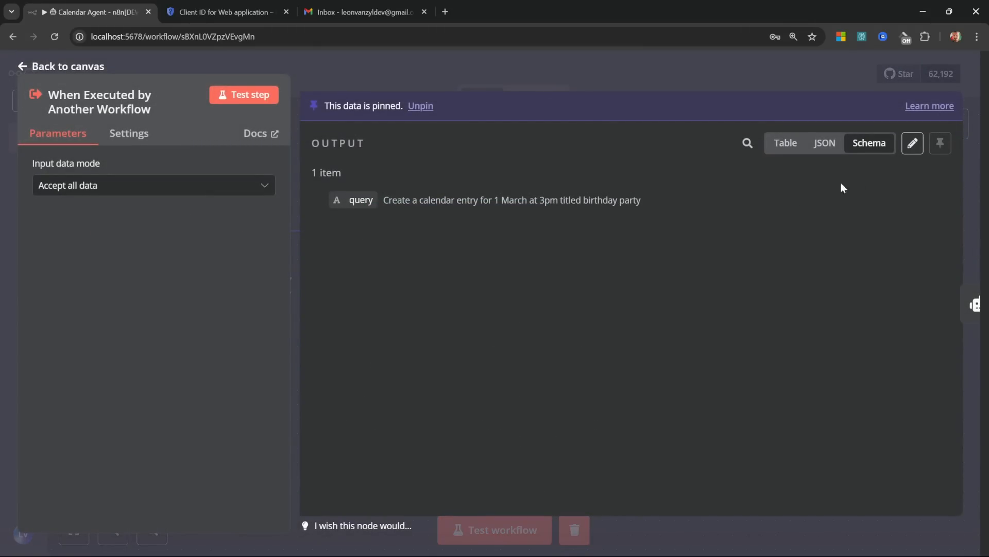
left_click(912, 143)
left_click_drag(426, 177, 754, 180)
type("What does my calendar look like on 1 March?")
left_click(727, 195)
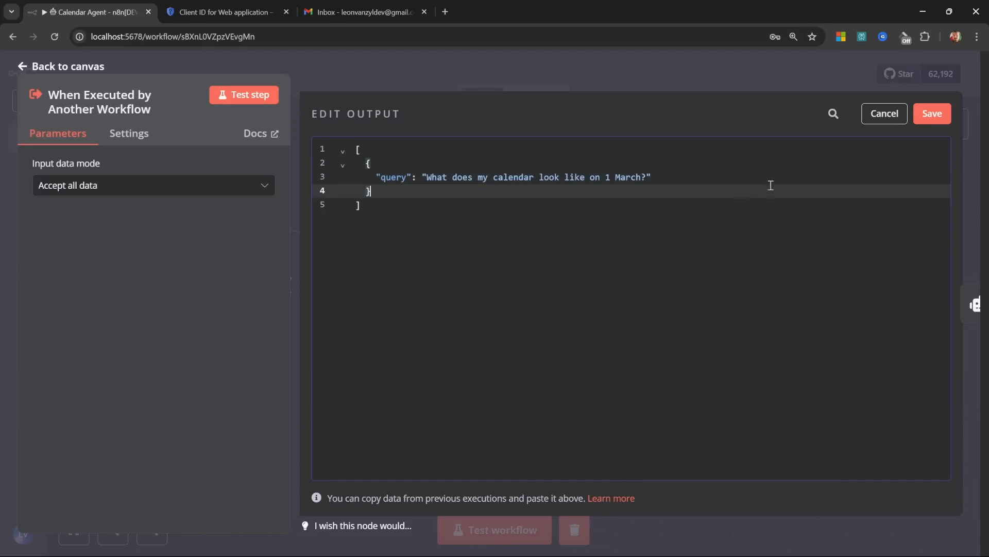
left_click(76, 73)
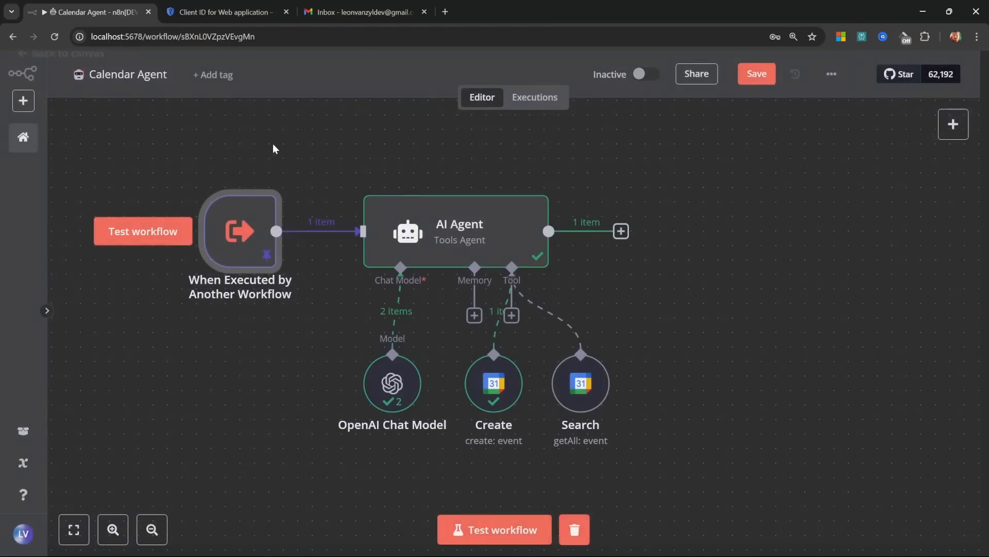
left_click(496, 529)
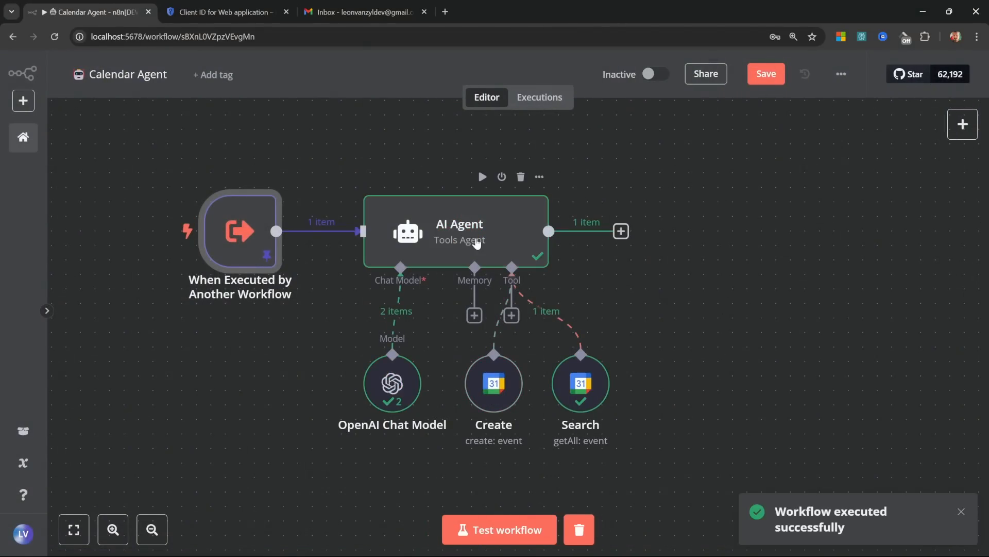
double_click(479, 236)
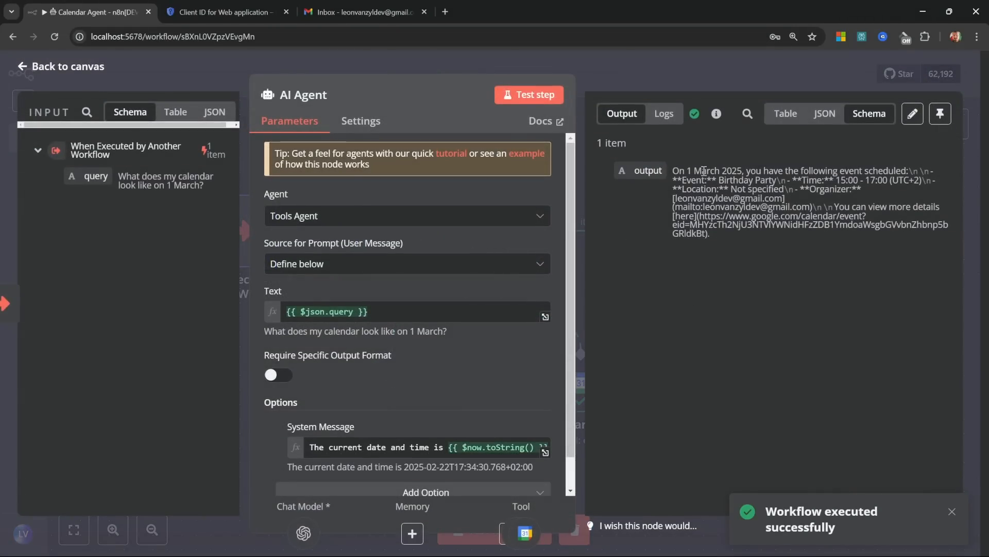
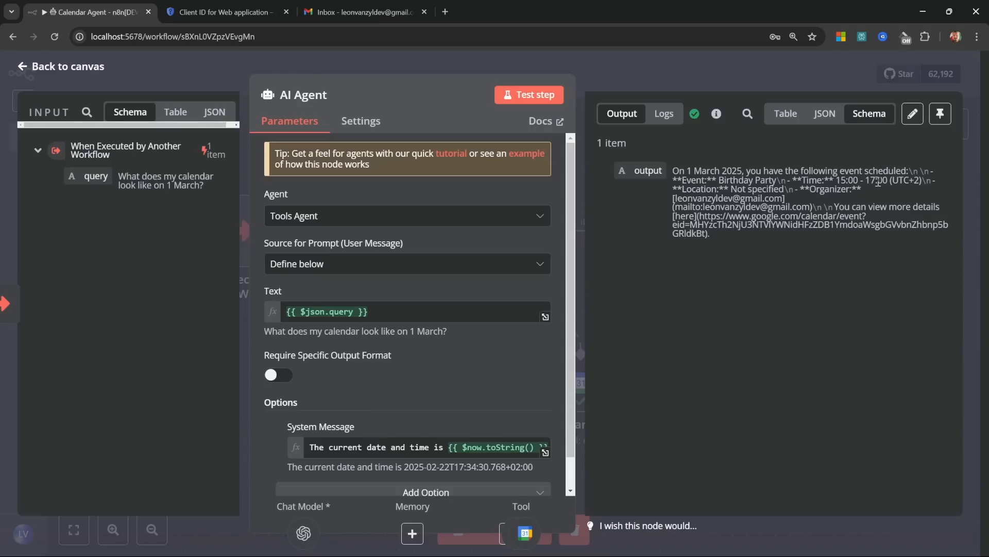
Step: Save the Calendar Agent workflow with Ctrl+S and go back to the workflows overview
left_click(70, 67)
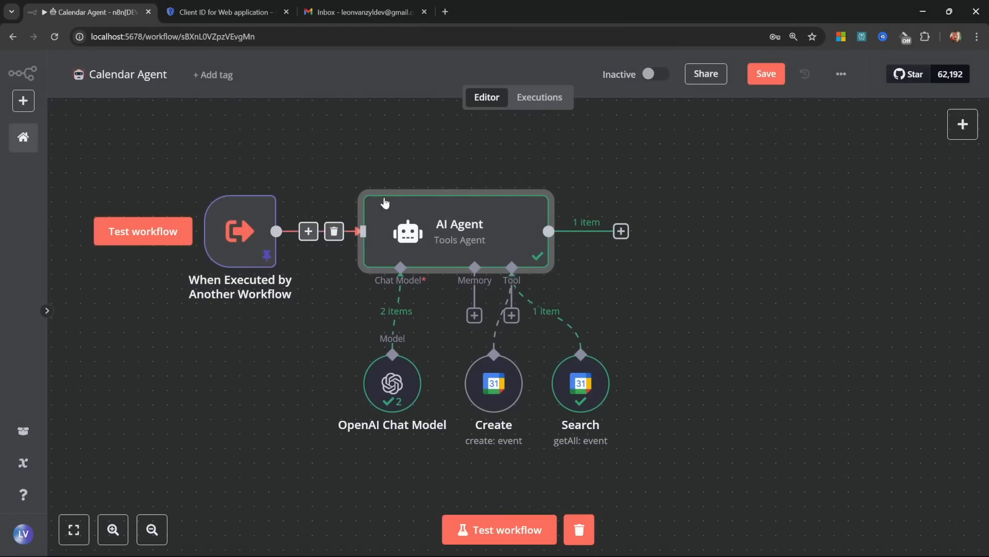
key("ctrl+s")
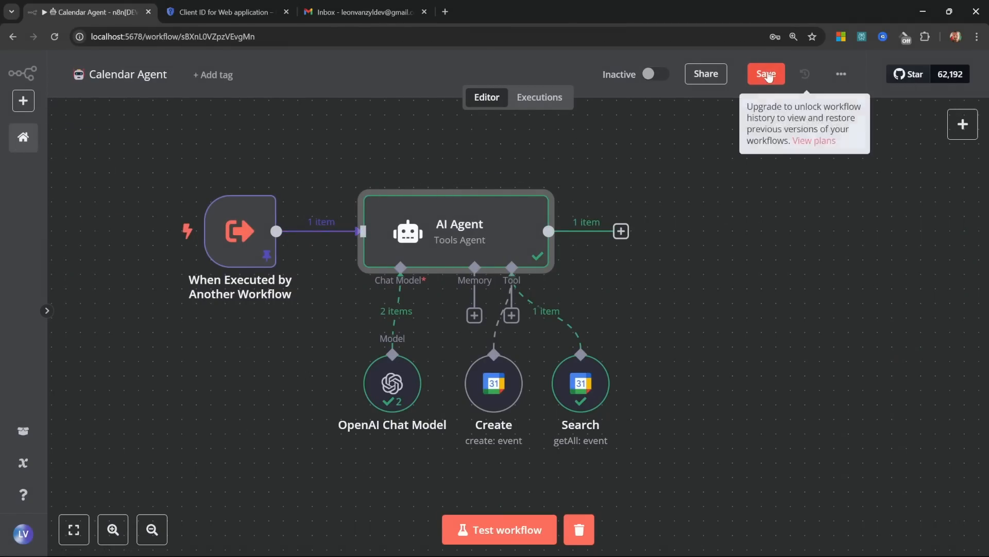
left_click(23, 146)
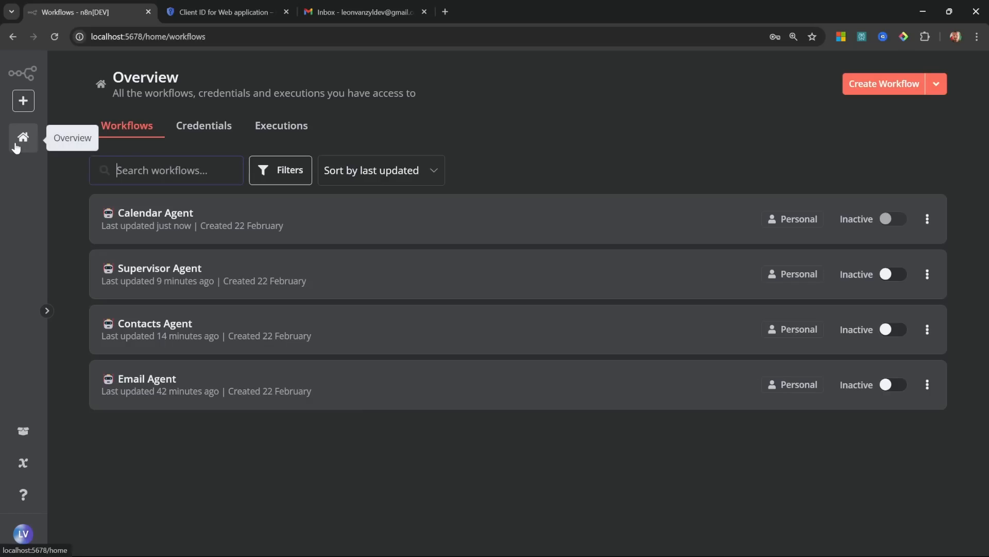
Step: In the Supervisor Agent, add a Call n8n Workflow tool and title the node Calendar
left_click(185, 270)
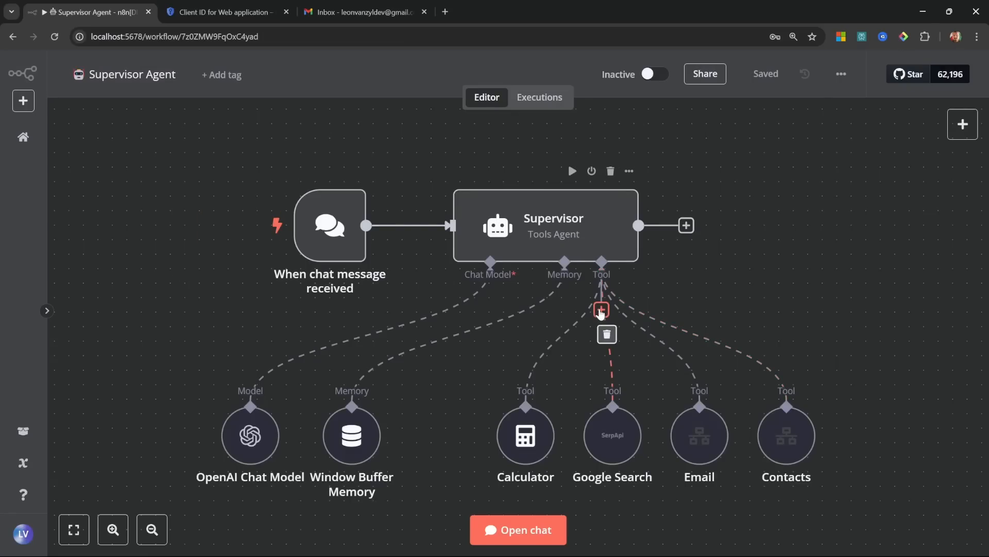
left_click(602, 310)
left_click(819, 236)
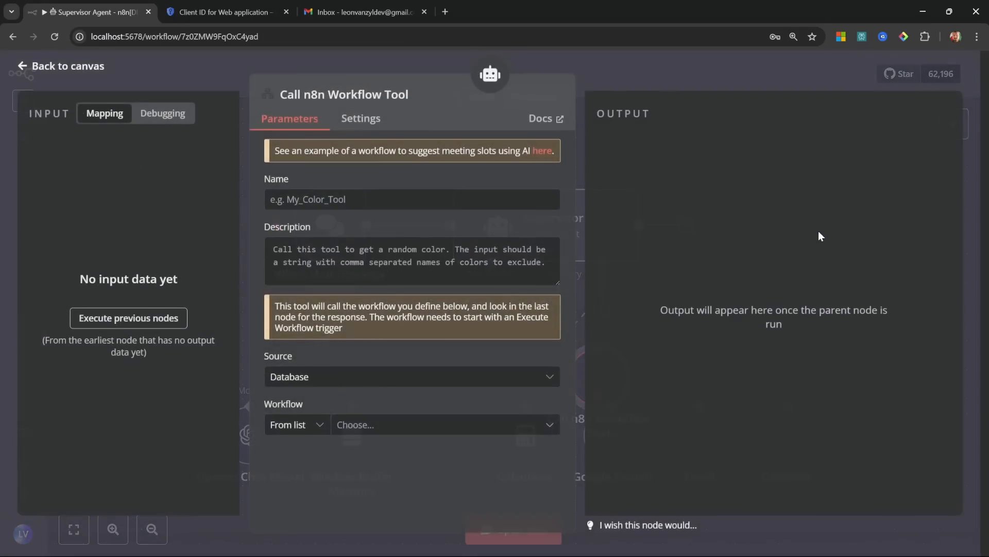
left_click(338, 201)
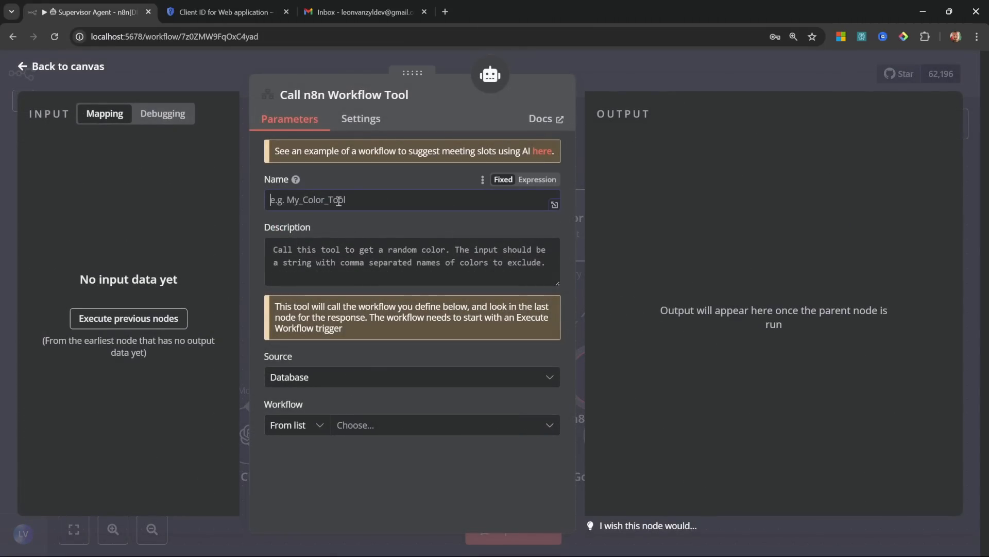
type("CalendarAgent")
left_click(353, 101)
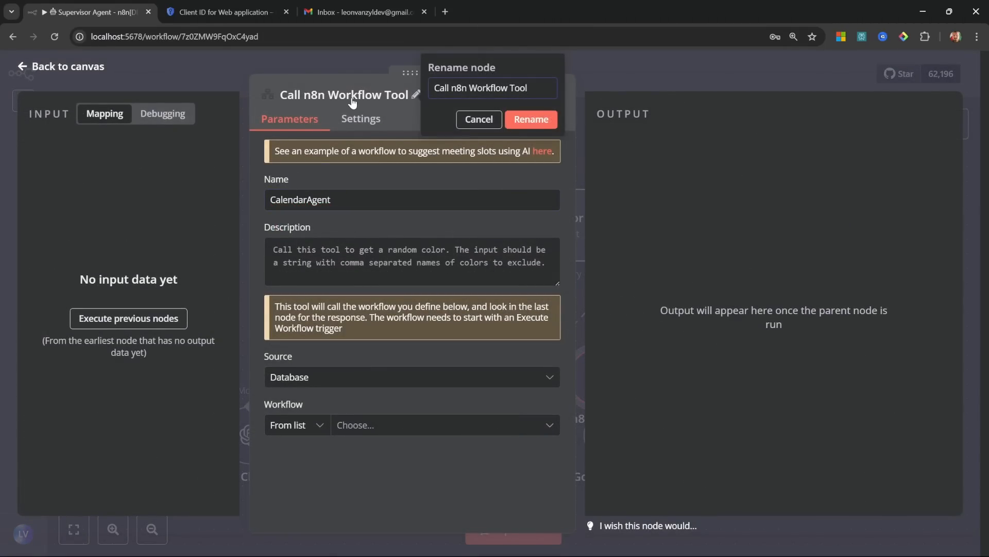
key("ctrl+a")
type("Calendar")
left_click(536, 127)
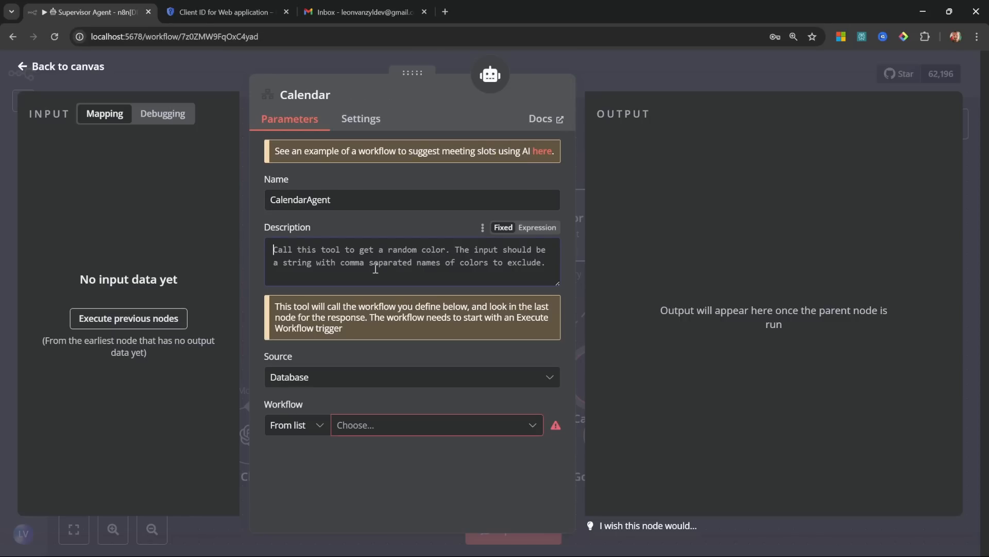
Step: Give the Calendar tool its calendar-actions description and point it at the Calendar Agent workflow
left_click(376, 269)
type("Use this tool for any calendar related actions.")
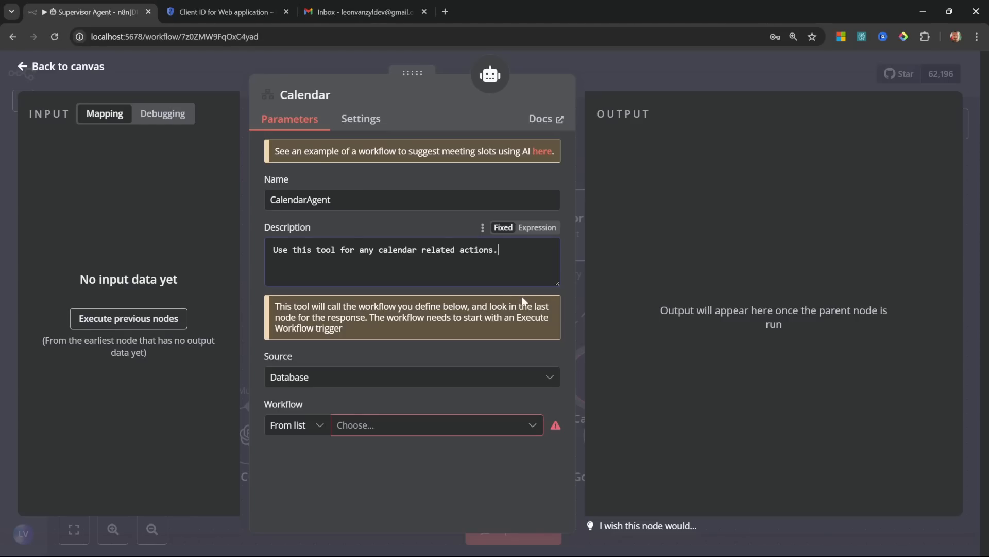
left_click(432, 434)
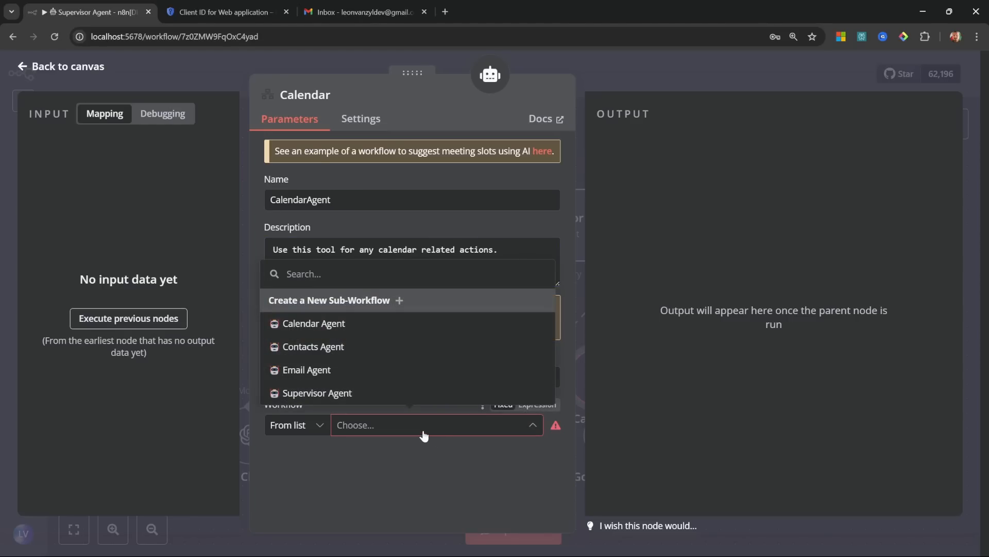
left_click(324, 324)
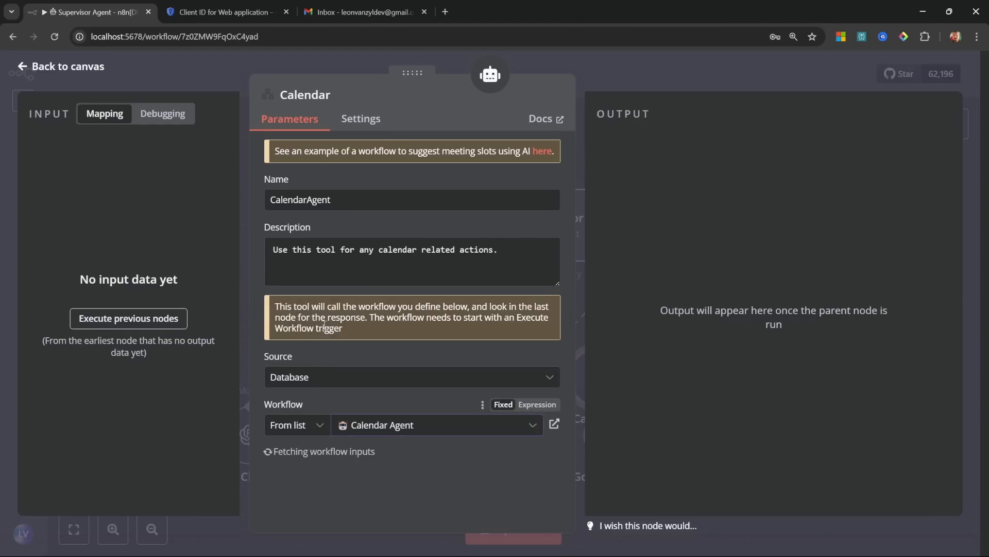
left_click(72, 66)
Step: Move the Calendar tool to the end of the tool row and save the workflow
left_click(758, 77)
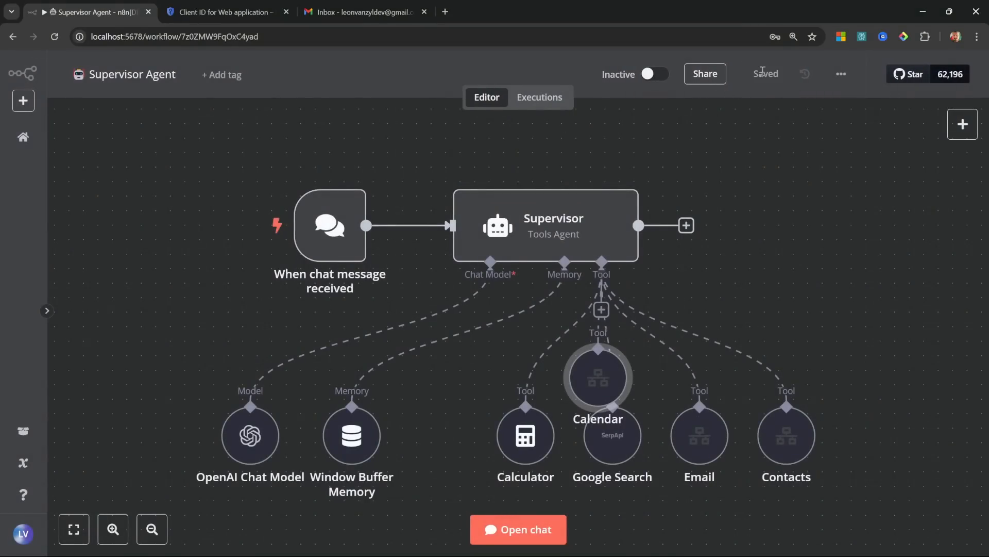
left_click_drag(588, 371, 863, 430)
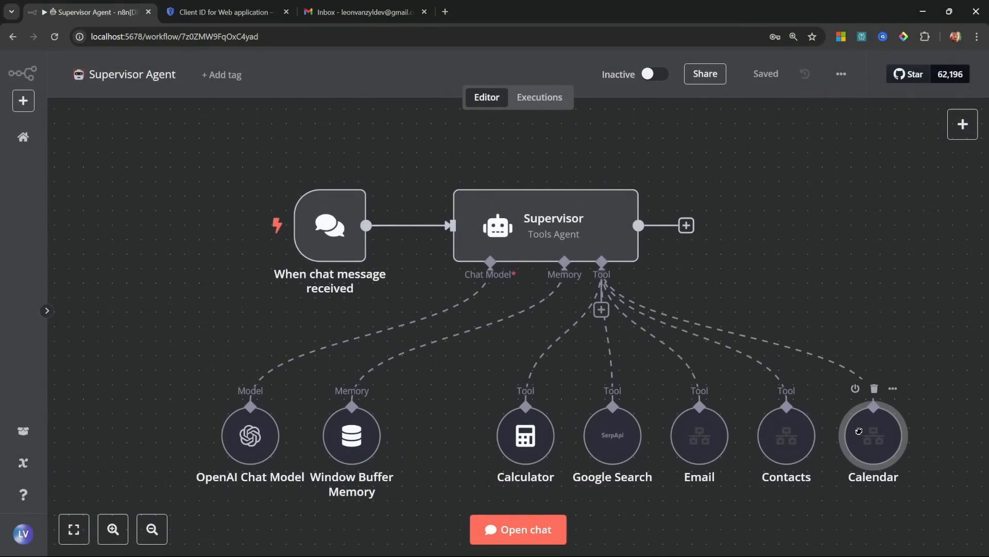
left_click(766, 77)
left_click_drag(798, 283, 789, 243)
Step: Ask the Supervisor in chat to email a squash invite for tomorrow 2pm and add a calendar entry
left_click(536, 529)
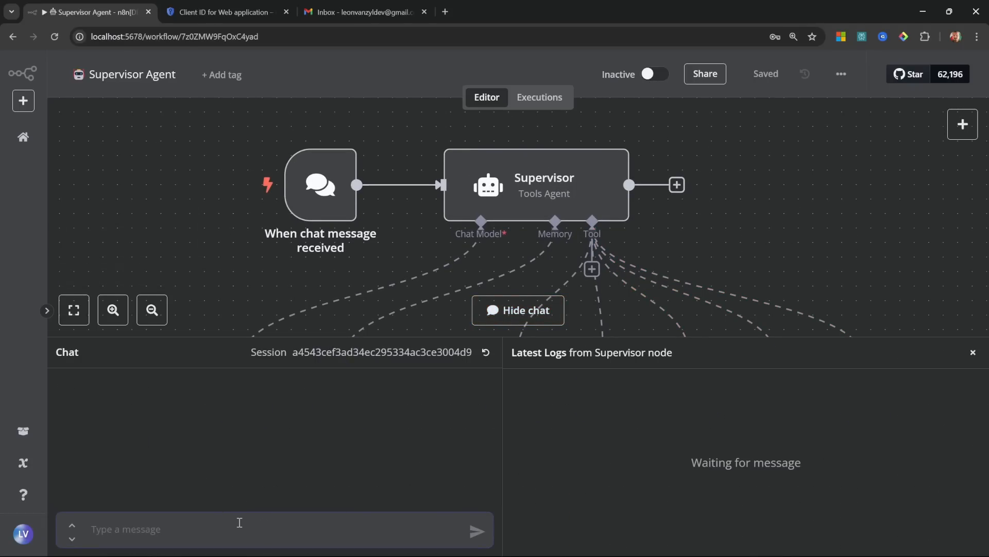
type("Send John an email asking if he wanted to play squash tomorrow at 2pm. Also create an entry in my calendar.")
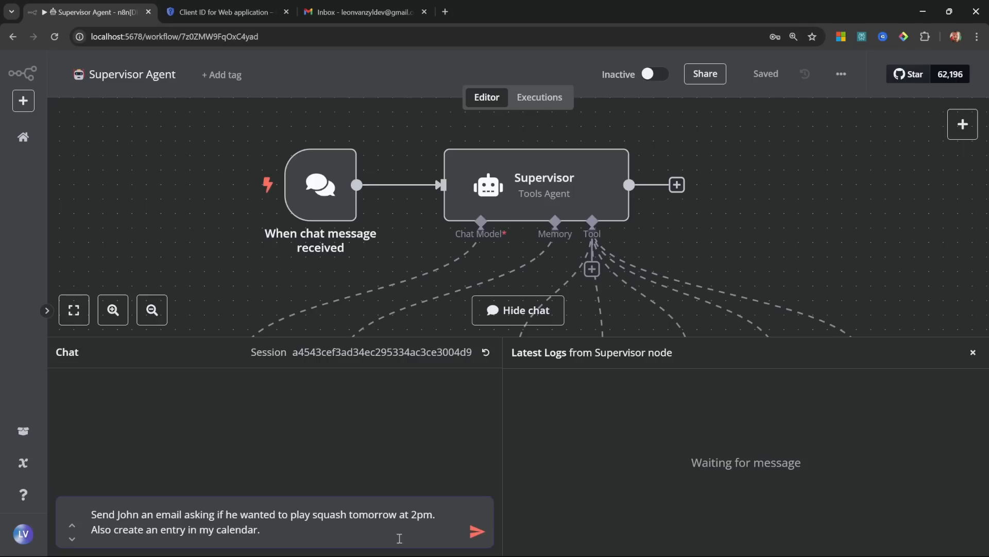
left_click(477, 532)
scroll(851, 271, "down", 5)
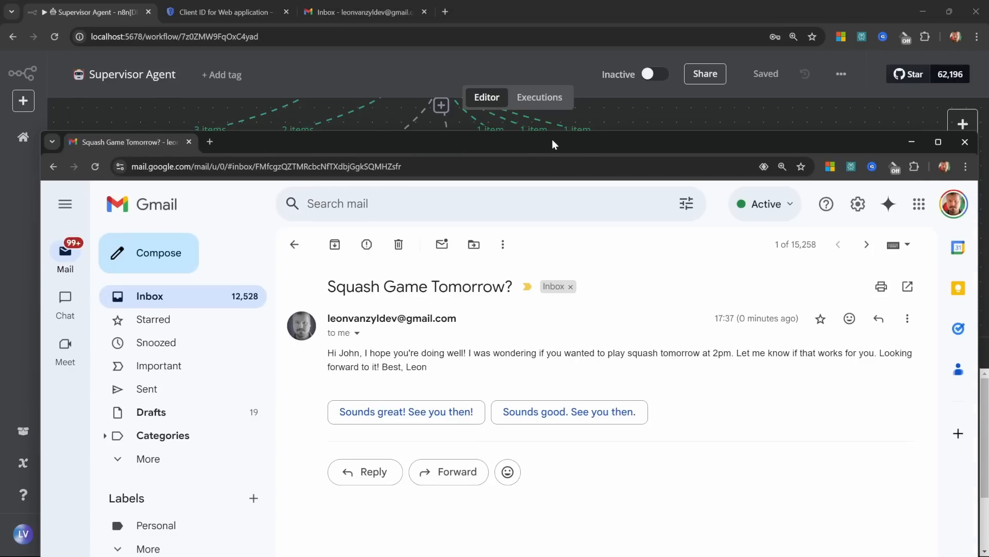
Step: Maximize Gmail and read the received 'Squash Game Tomorrow?' email
double_click(552, 139)
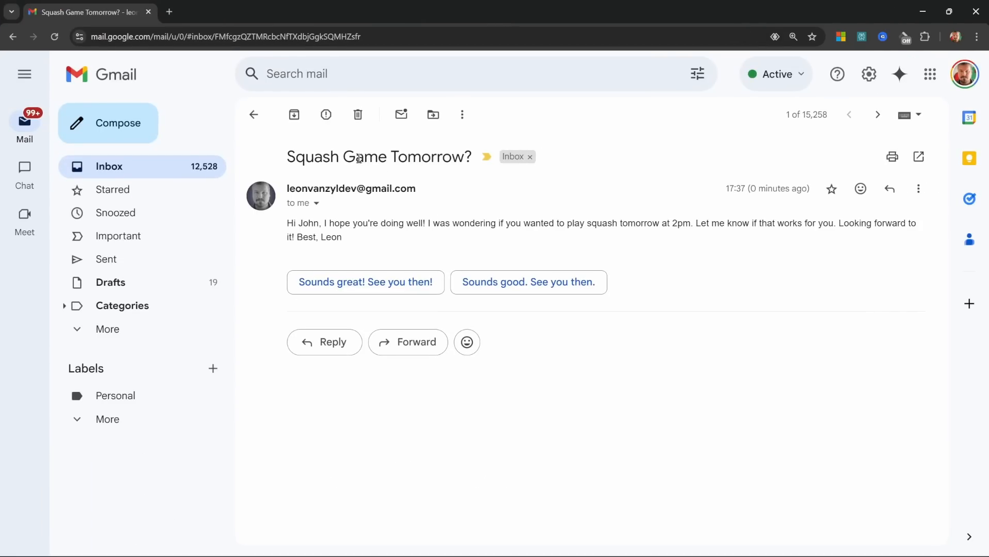
left_click_drag(275, 158, 416, 157)
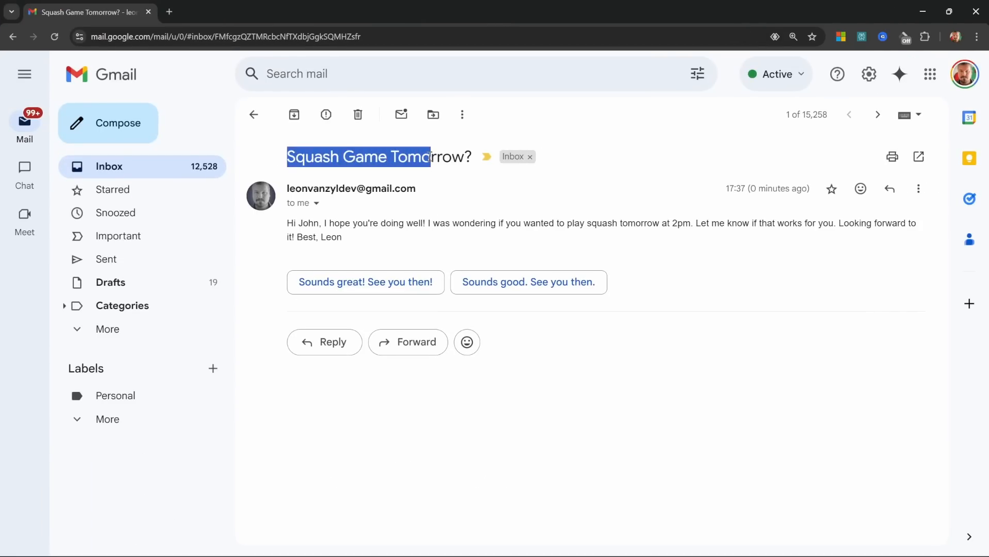
left_click(420, 158)
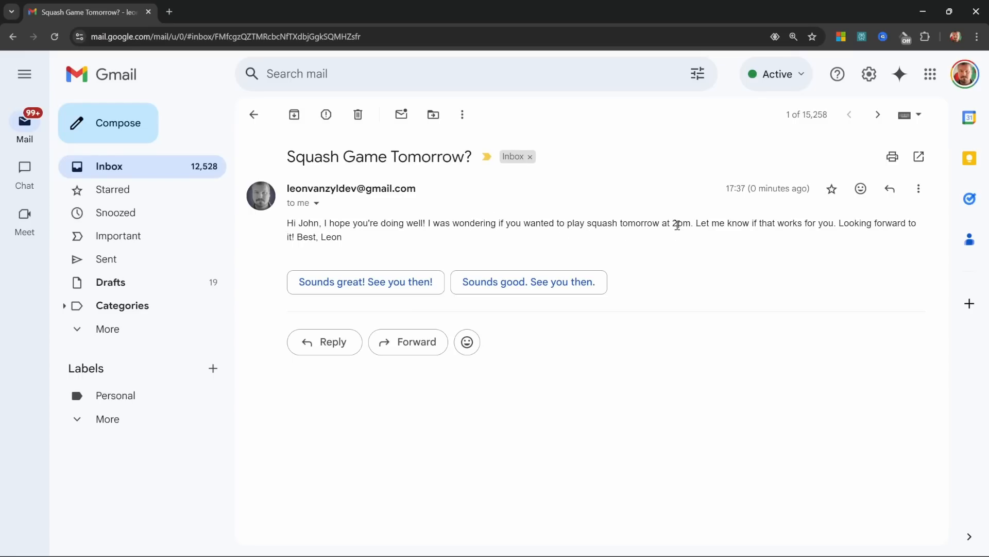
Step: In the other inbox, step the calendar back to Feb 23's 'Squash with John' 2–3pm event
key("alt+Tab")
left_click(364, 12)
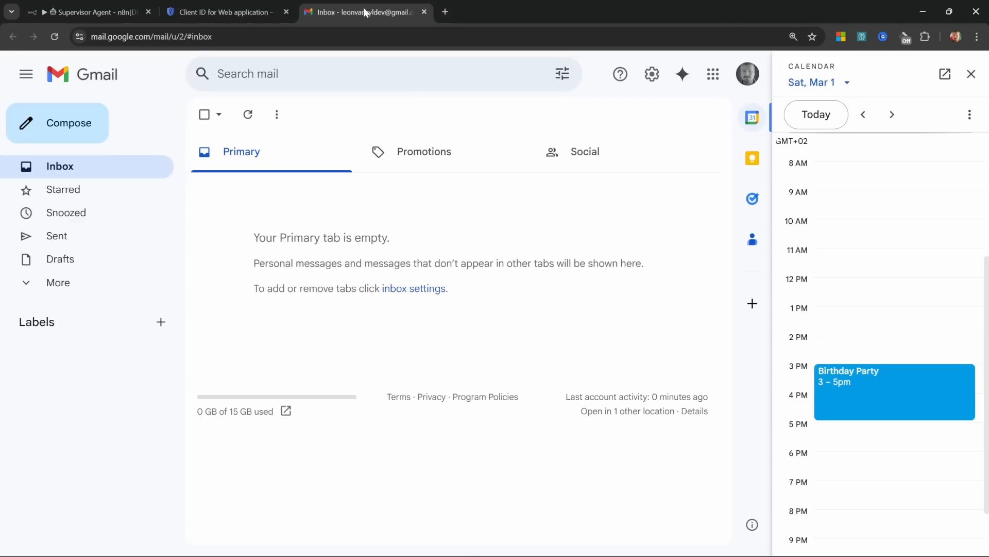
left_click(862, 114)
left_click(863, 114)
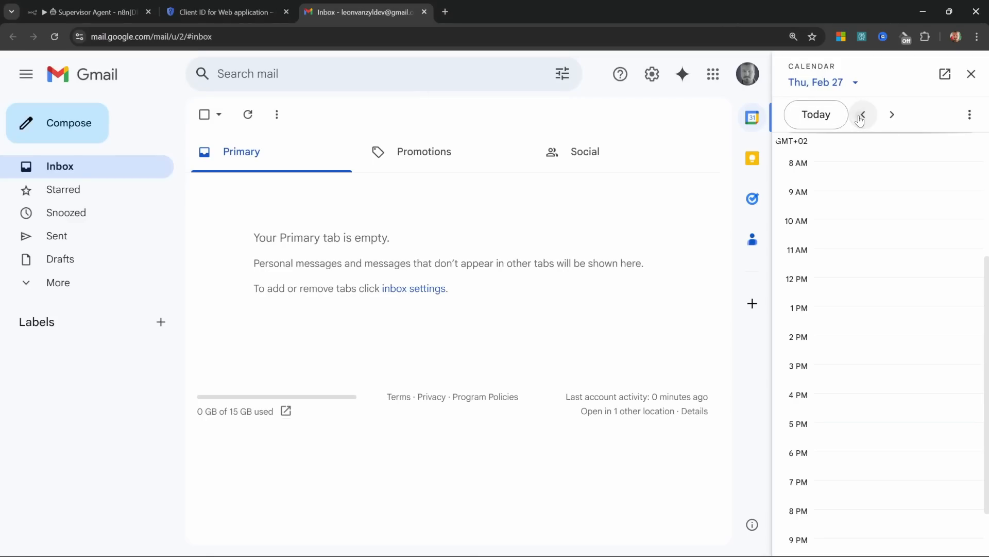
left_click(861, 116)
left_click(861, 115)
left_click(860, 117)
left_click(860, 117)
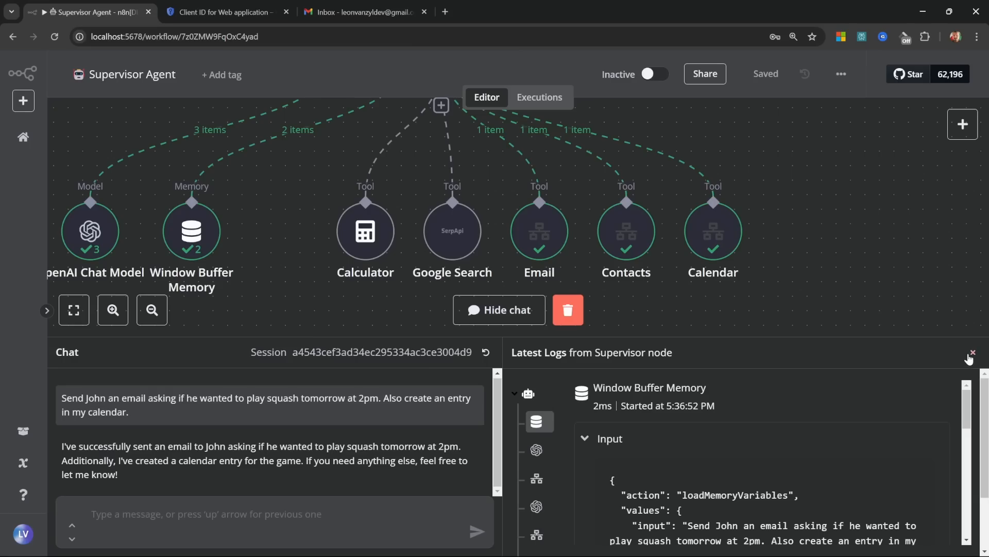
Step: Hide the chat and logs, pan the Supervisor canvas, and return to the workflows overview
left_click(972, 353)
scroll(431, 382, "up", 4)
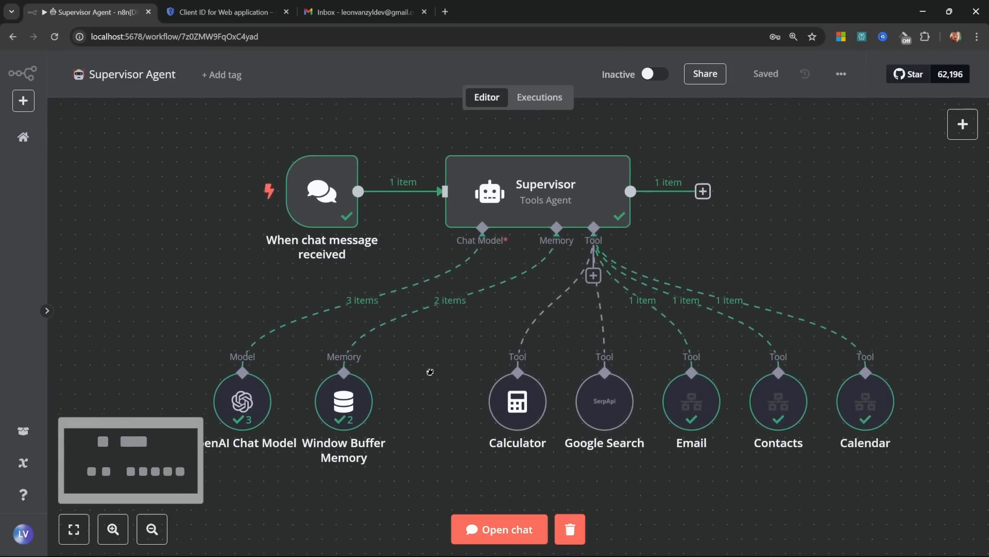
left_click_drag(430, 371, 461, 378)
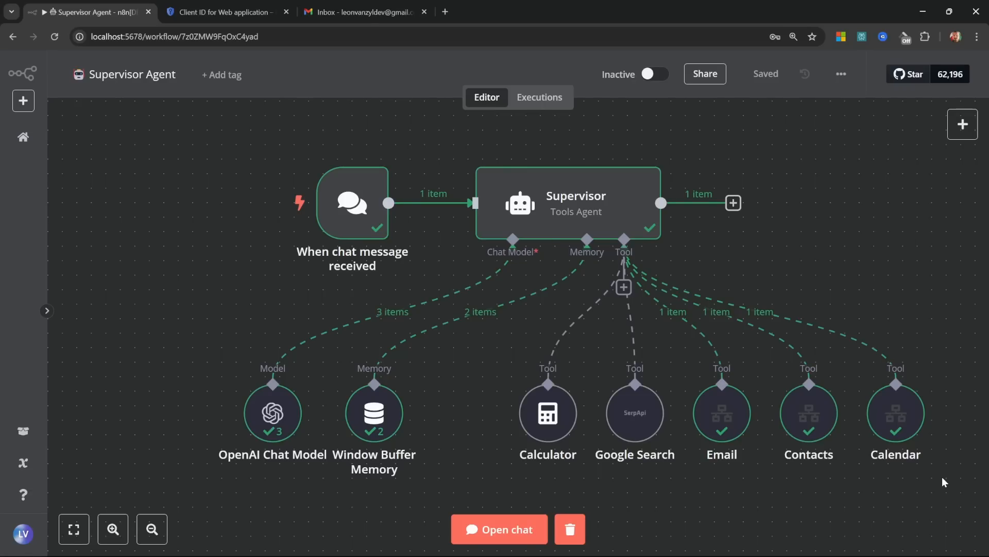
left_click(23, 136)
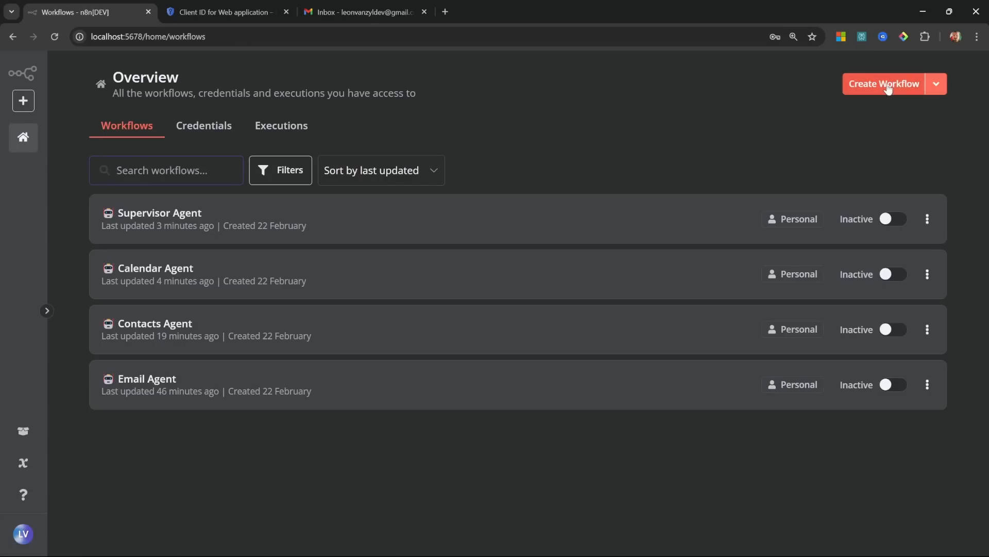
Step: Create a new workflow named 'Content Creator'
left_click(888, 85)
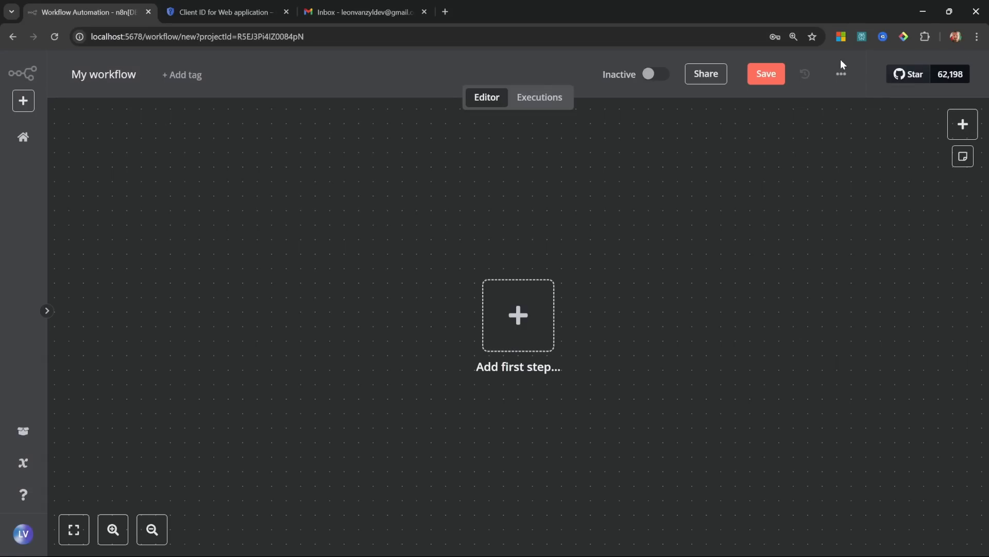
left_click(97, 74)
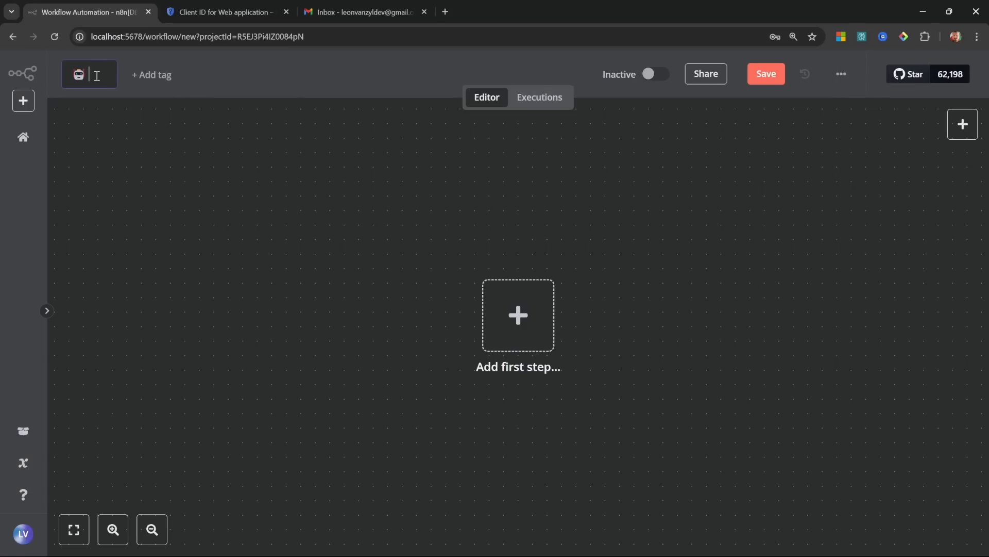
type("Content Creator")
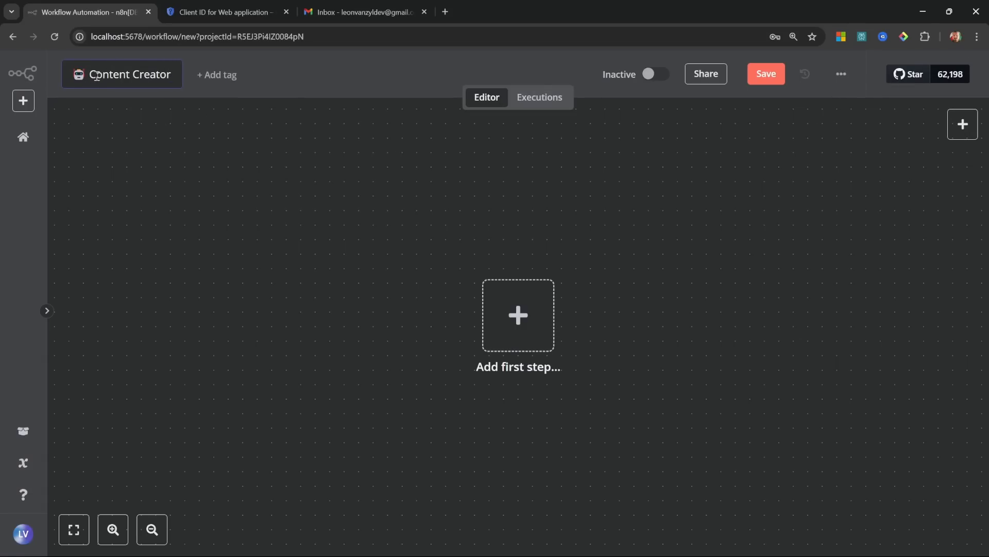
key("Return")
Step: Add a 'When Executed by Another Workflow' trigger with input data mode 'Accept all data'
left_click(519, 322)
scroll(864, 287, "down", 2)
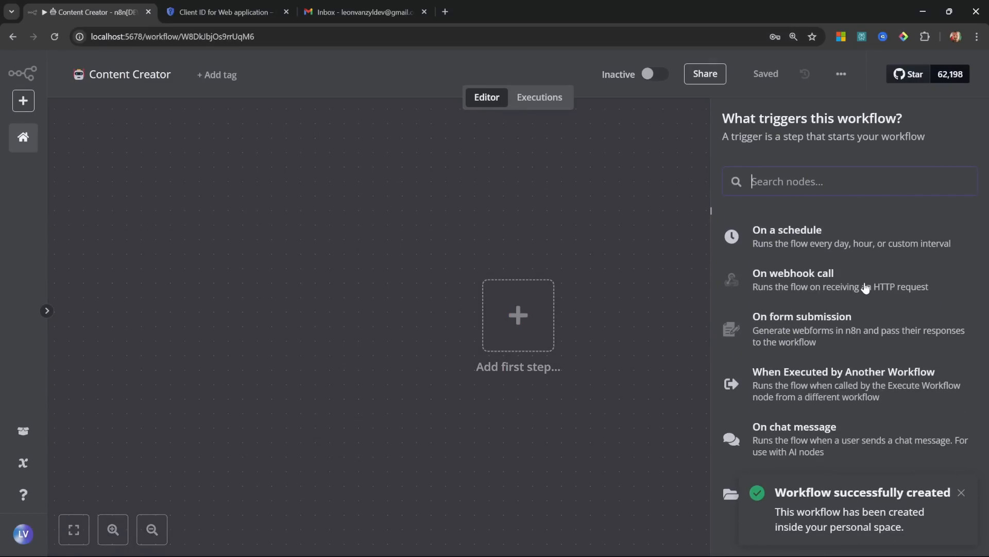
left_click(840, 390)
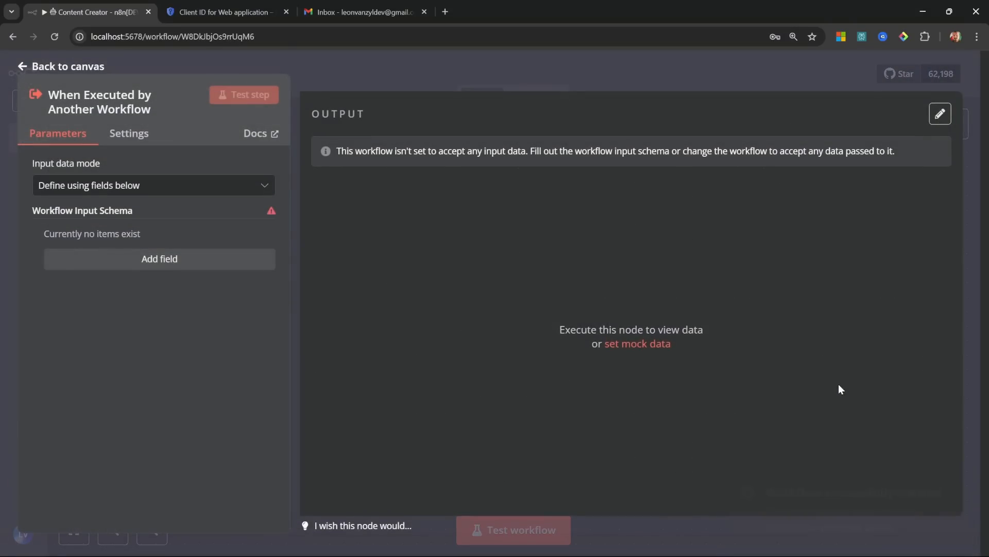
left_click(129, 185)
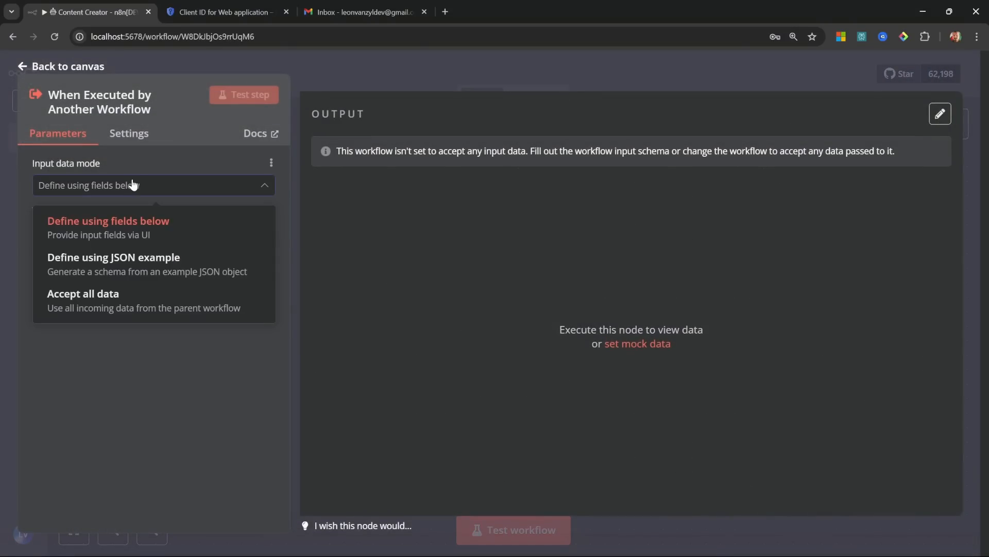
left_click(104, 297)
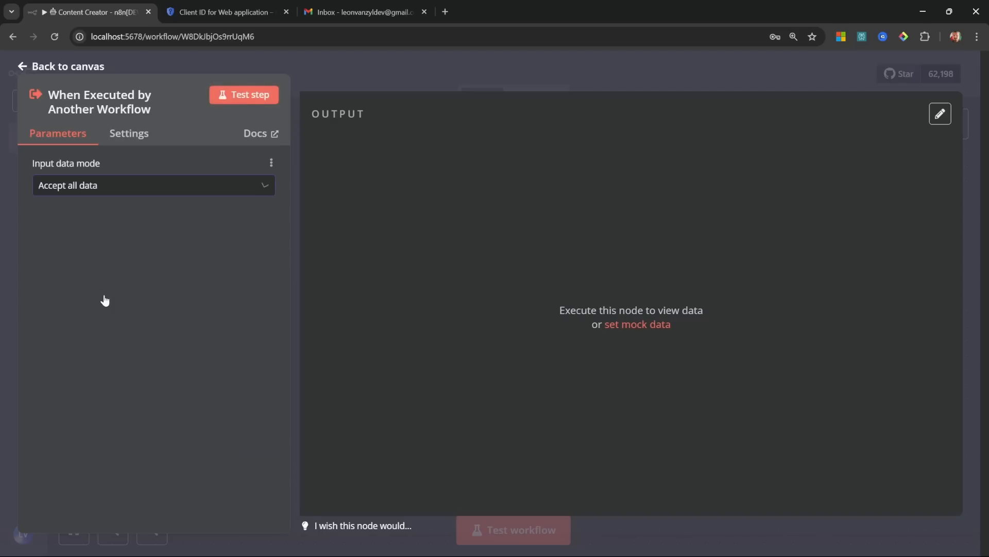
Step: Open the trigger's mock output data and trim it to a single item
left_click(655, 324)
left_click_drag(393, 262, 377, 205)
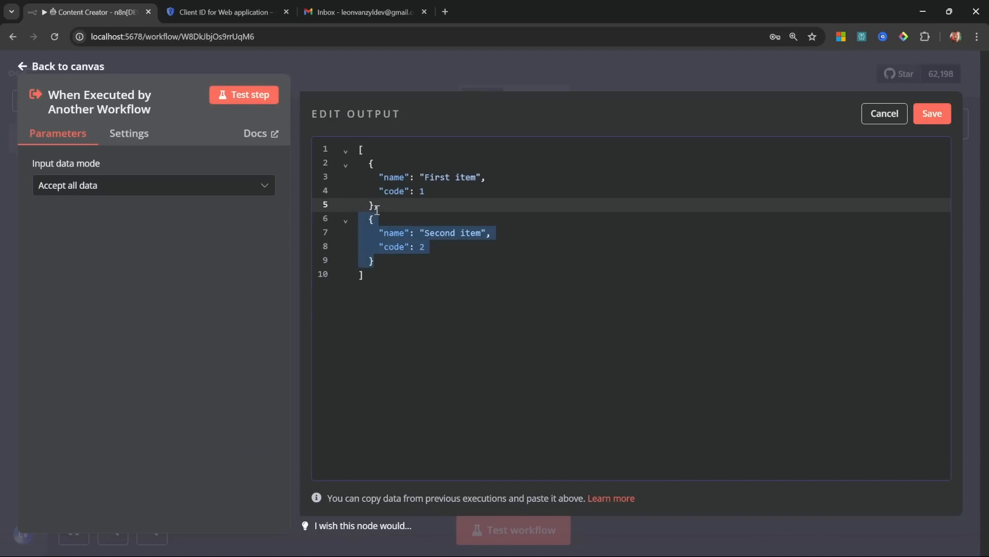
key("BackSpace")
left_click_drag(438, 196, 316, 190)
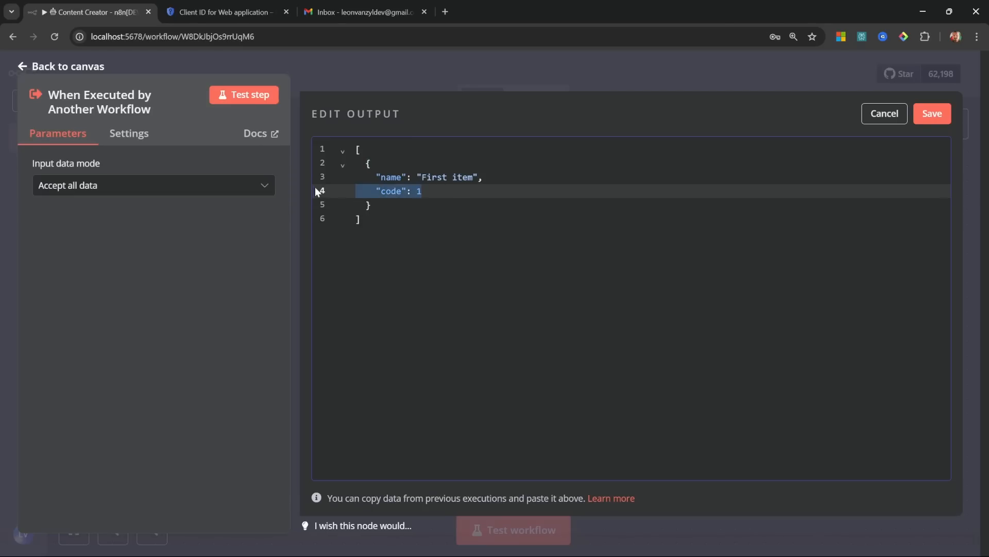
key("BackSpace")
key("BackSpace")
key("BackSpace")
Step: Make that item a 'query' key holding the YouTube title-ideas question, and pin it
double_click(393, 180)
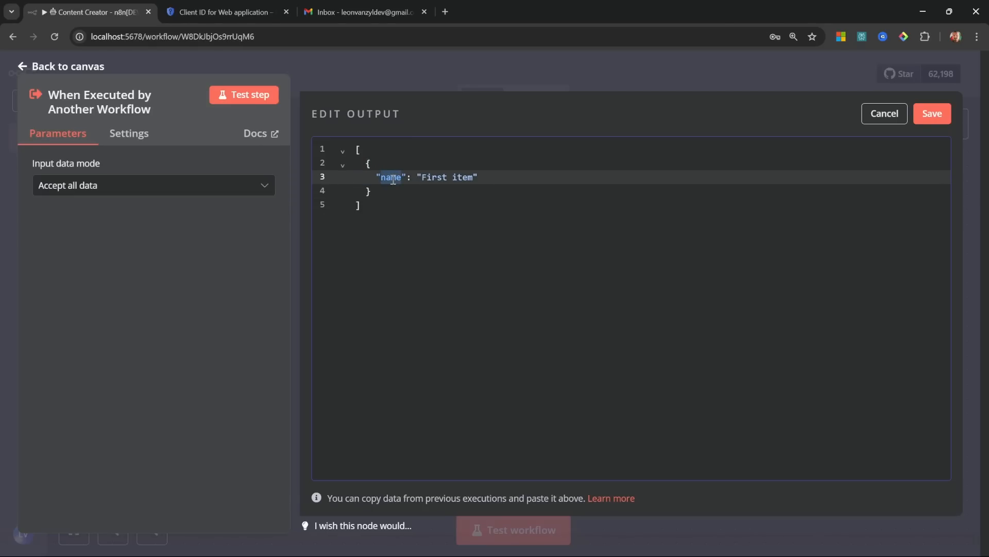
type("query")
key("Right")
key("Right")
key("Right")
key("Right")
key("shift+Right")
key("shift+Right")
key("shift+Right")
key("shift+Right")
key("shift+Right")
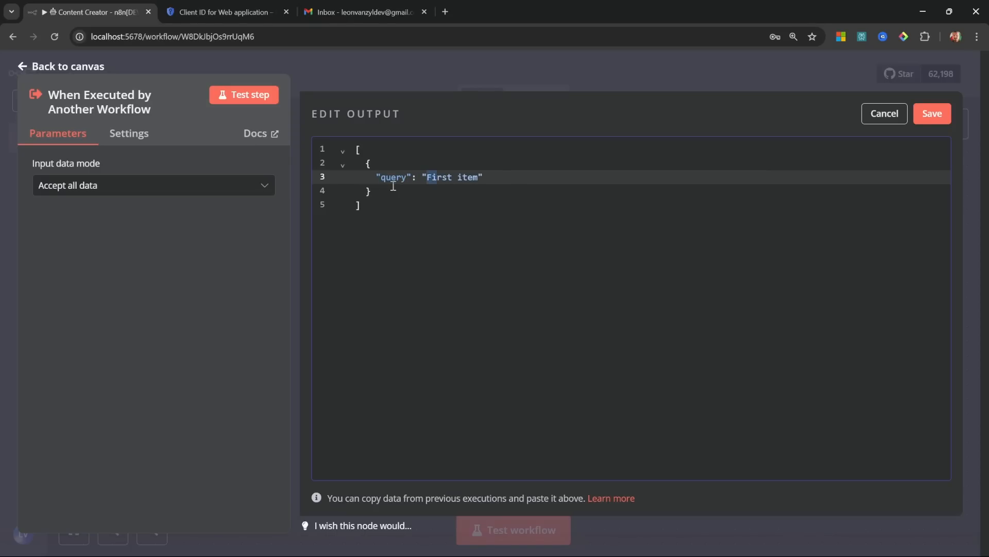
key("shift+Right")
key("shift+Right")
key("shift+Right")
key("shift+Right")
key("shift+Right")
key("BackSpace")
type("Generate 10 unique title ideas for a YouTube tutorial on building AI agents in n8n")
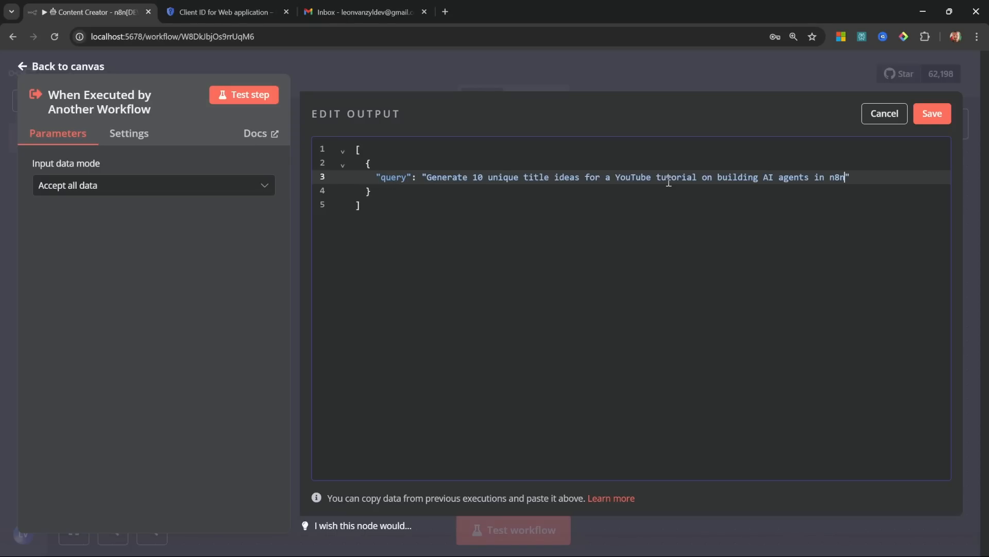
left_click(707, 197)
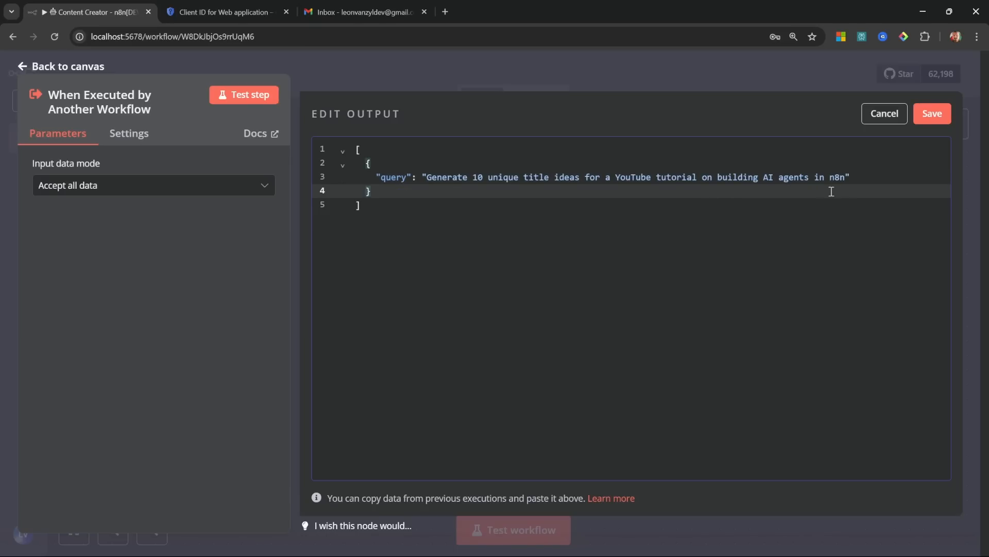
left_click(925, 115)
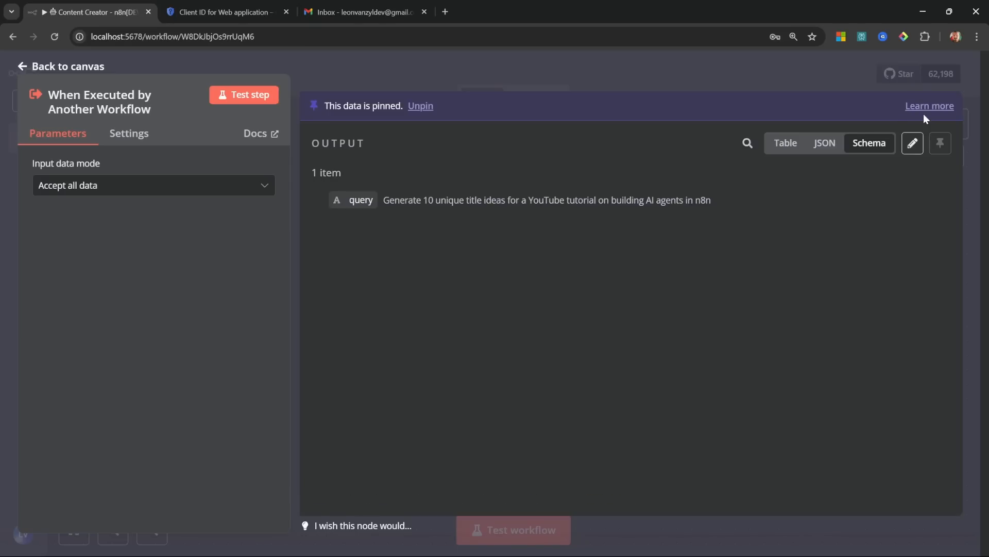
left_click(67, 66)
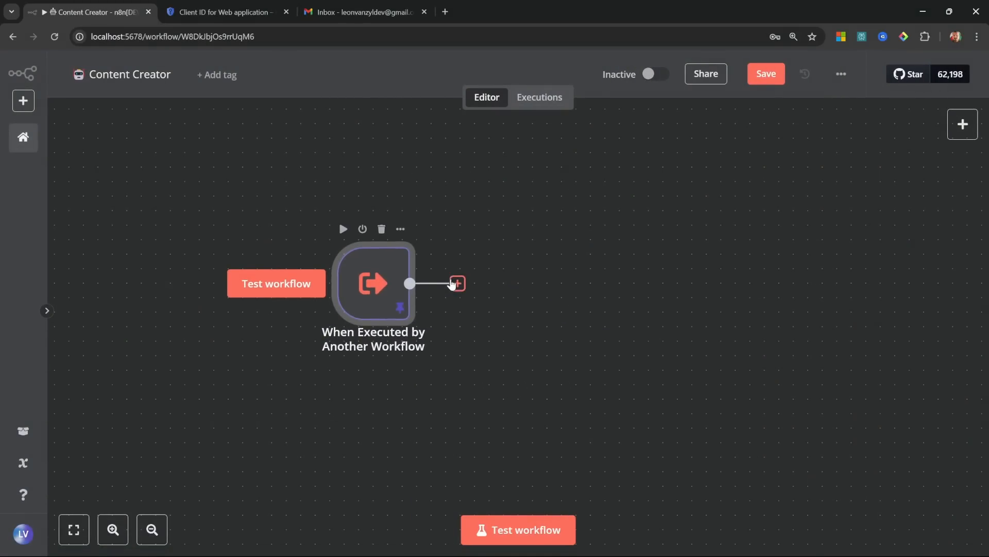
Step: Add an AI Agent after the trigger with prompt defined below, mapped to the incoming query
left_click(457, 282)
left_click(786, 227)
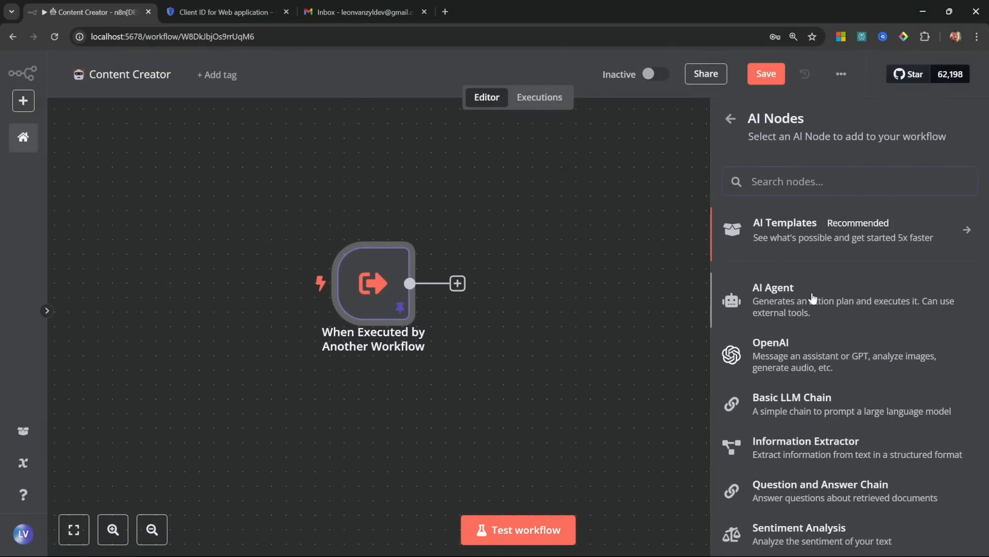
left_click(742, 289)
left_click(376, 264)
left_click(348, 358)
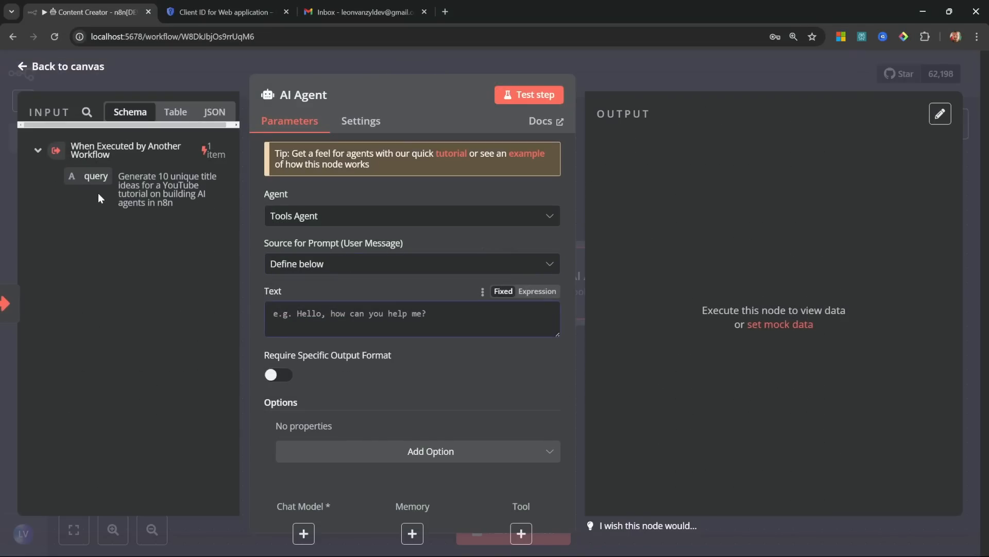
left_click_drag(97, 180, 339, 329)
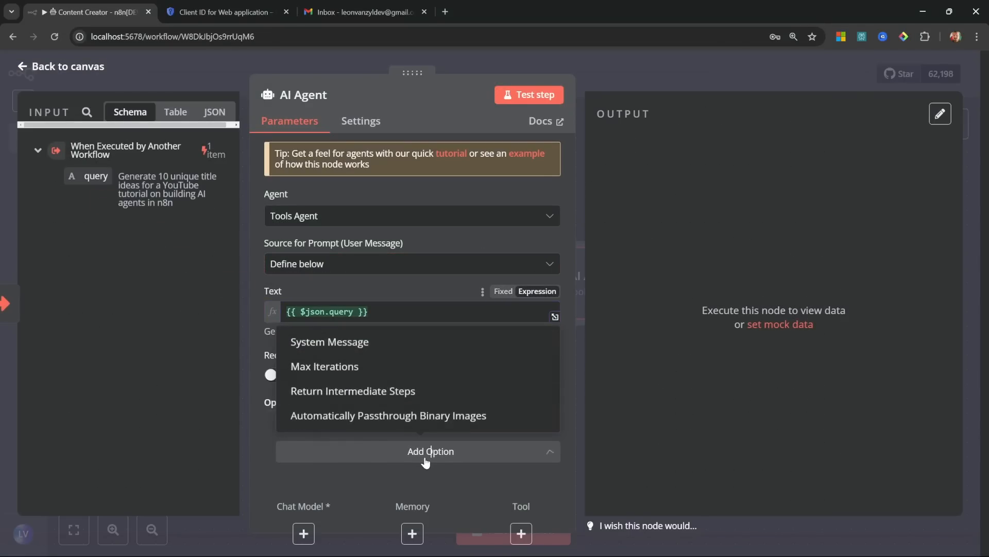
Step: Set the system message to '# ROLE' casting it as an expert SEO content writer
left_click(340, 341)
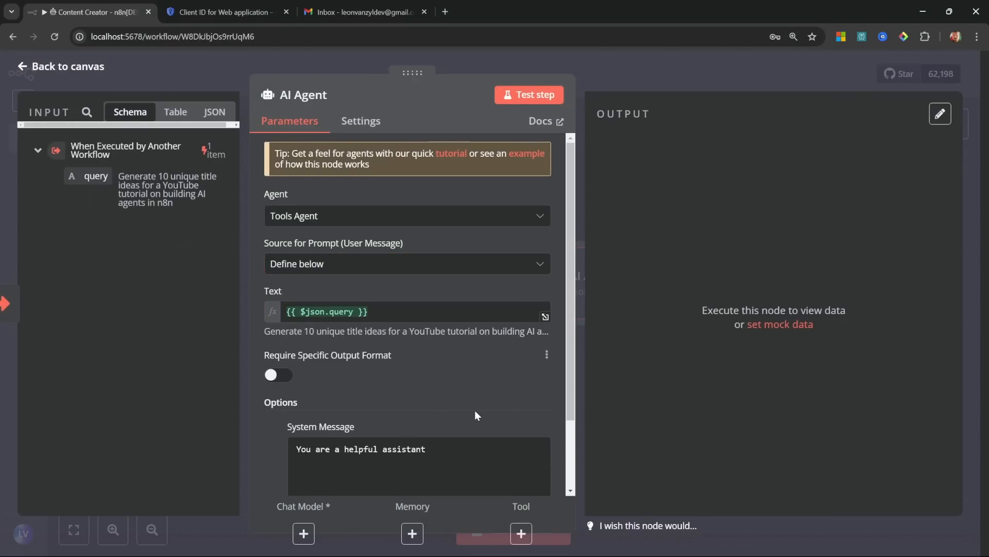
scroll(464, 374, "down", 2)
key("ctrl+a")
key("BackSpace")
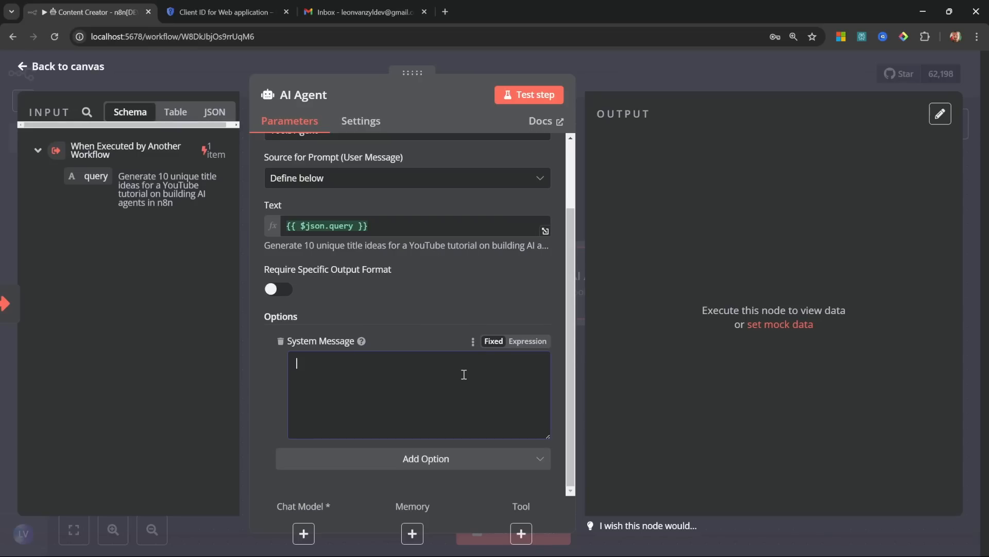
type("# ROLE")
key("Return")
type("You are an expert content writer.")
key("Return")
type("Create SEO friendly posts, articles, etc. based on the user's query.")
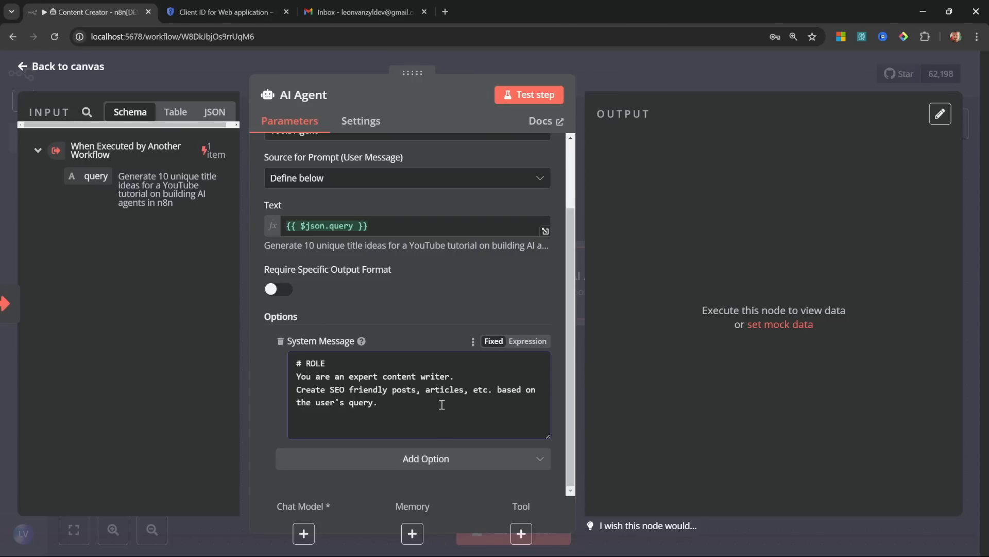
left_click(578, 354)
Step: Attach an OpenAI Chat Model to the AI Agent
left_click(534, 367)
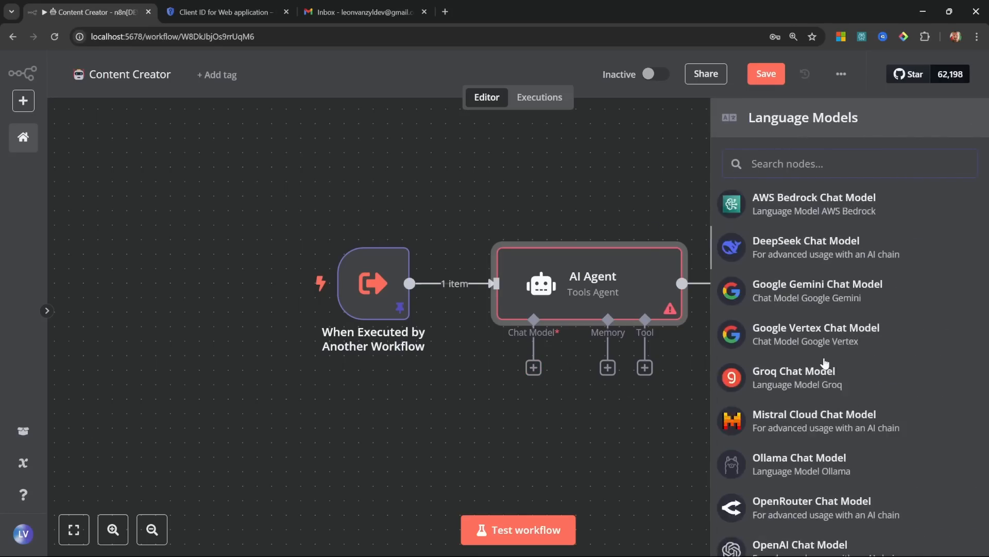
scroll(824, 363, "down", 1)
left_click(807, 502)
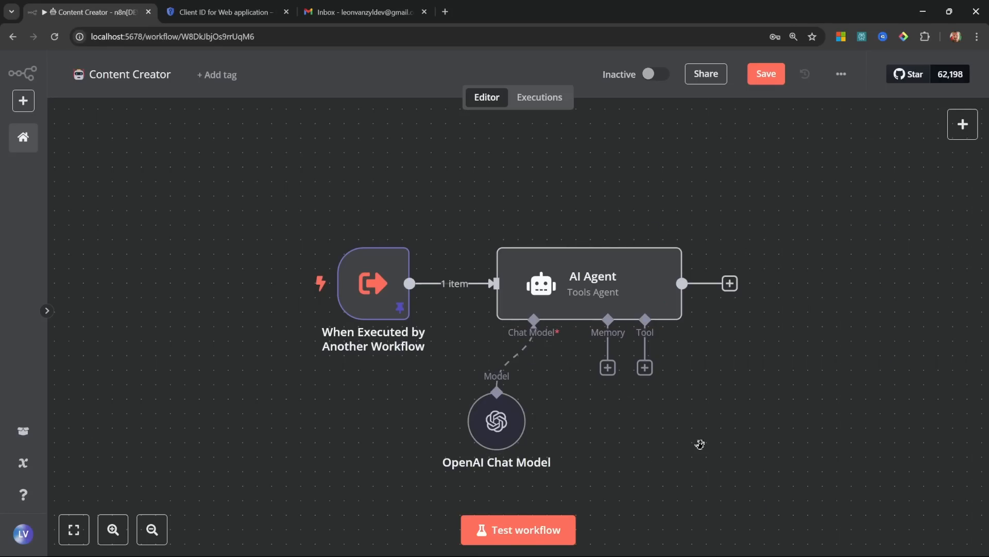
left_click_drag(699, 444, 675, 427)
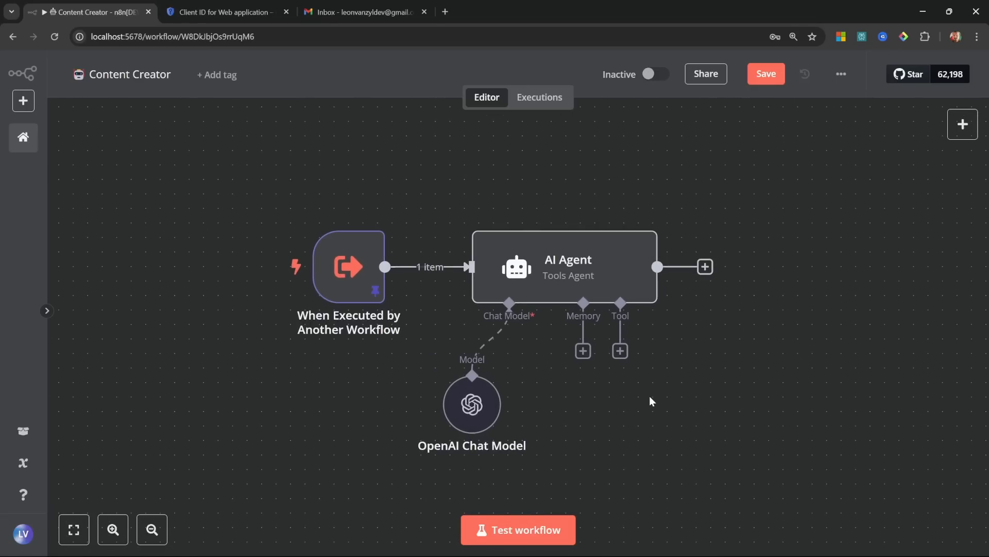
Step: Save and test the workflow, then view the agent's ten YouTube title ideas
left_click(767, 73)
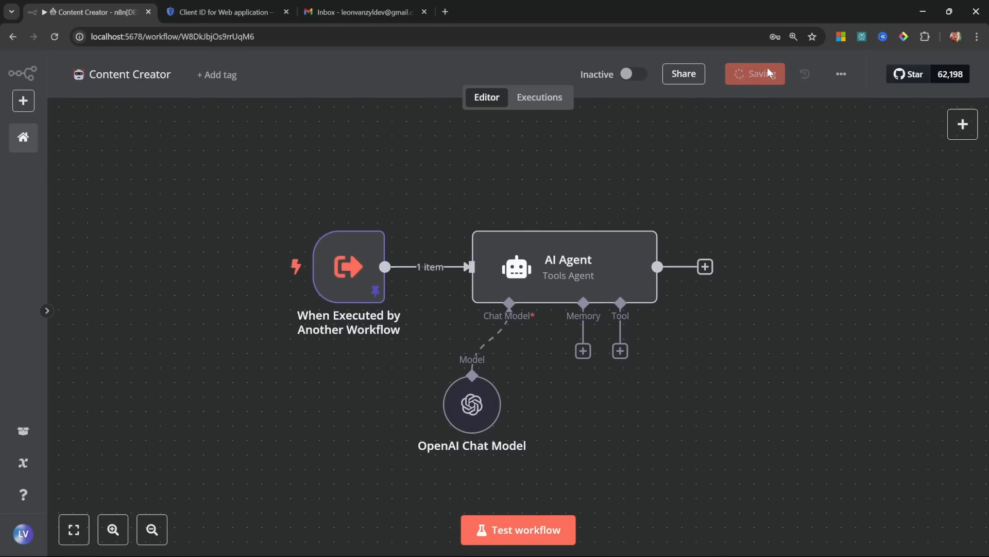
left_click(529, 529)
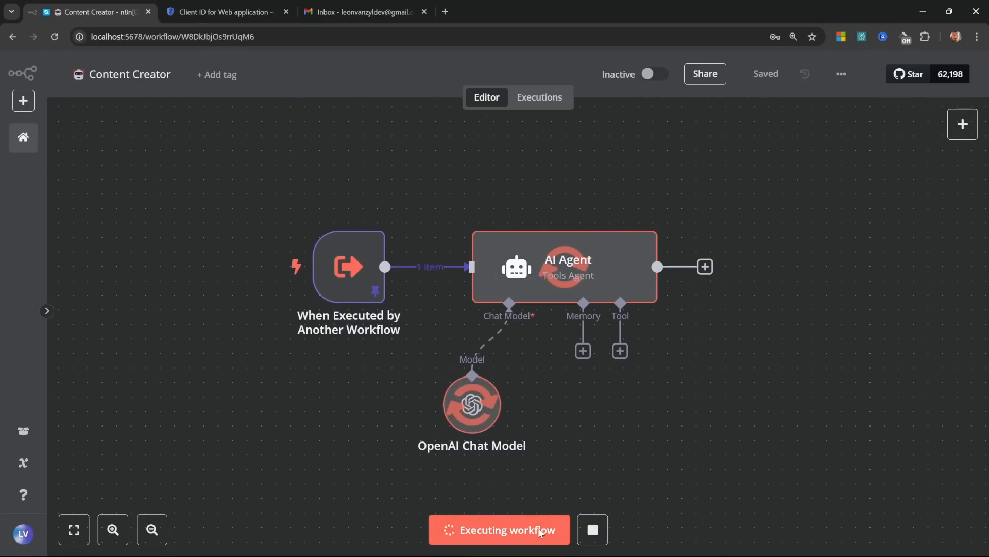
double_click(615, 274)
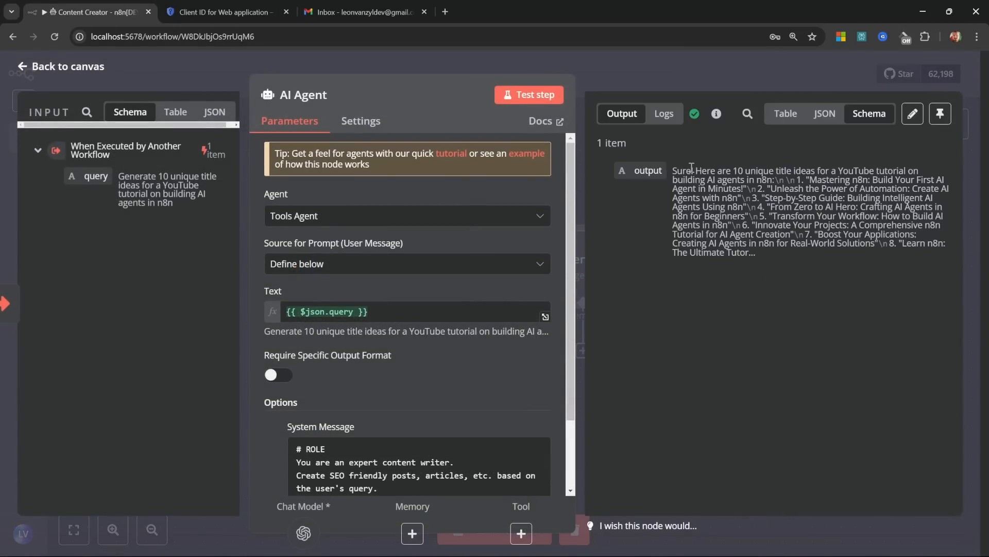
Step: In the Supervisor Agent, add a workflow tool named ContentCreator with the node titled Writer
left_click(67, 66)
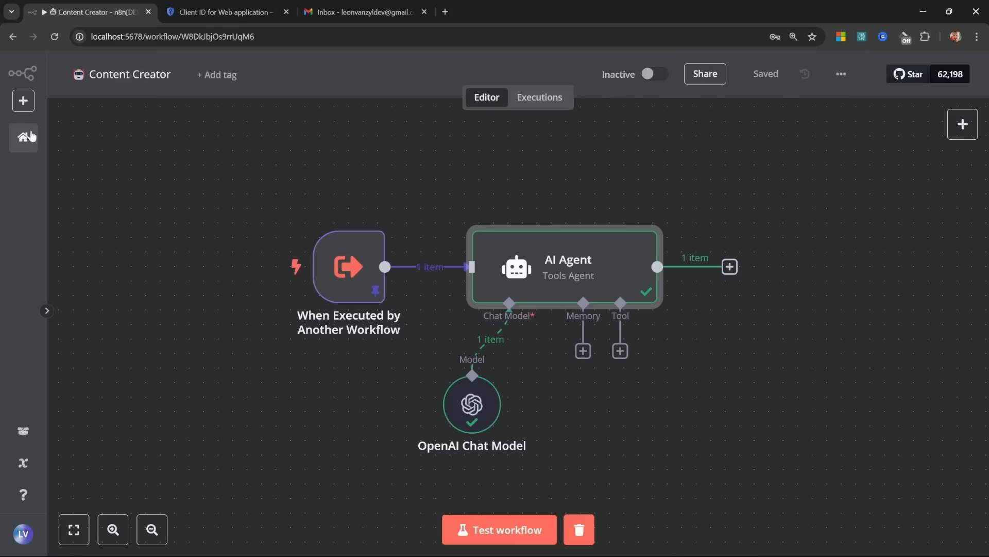
left_click(22, 139)
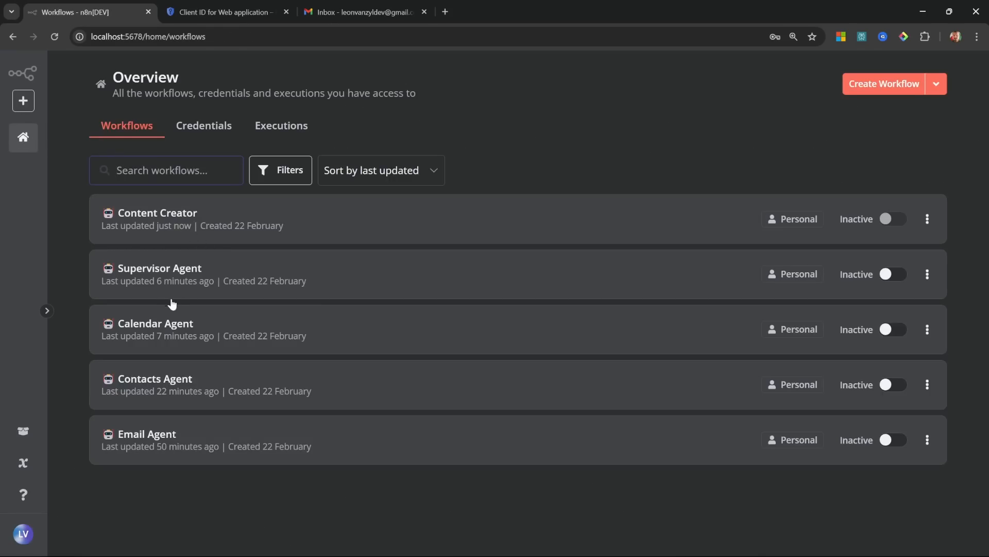
left_click(159, 278)
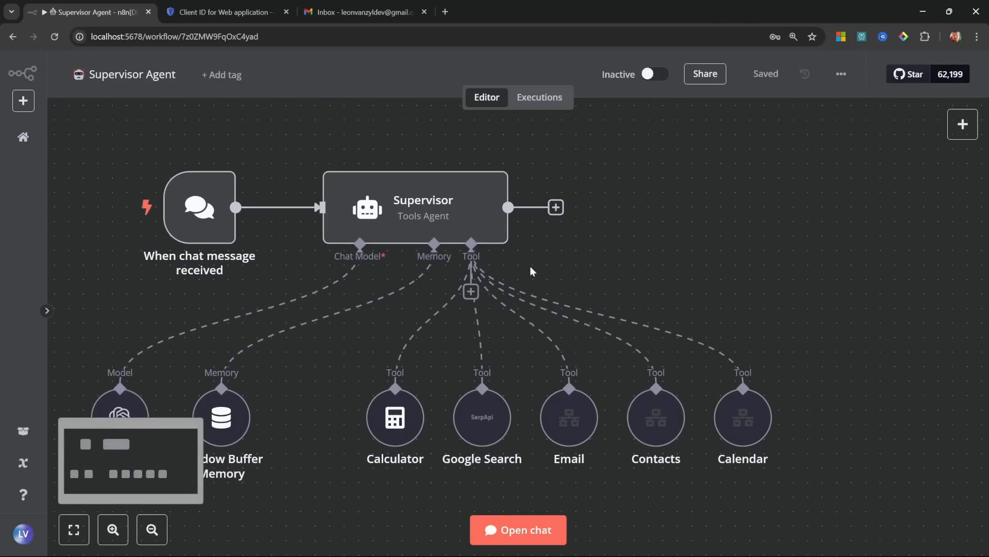
left_click(471, 291)
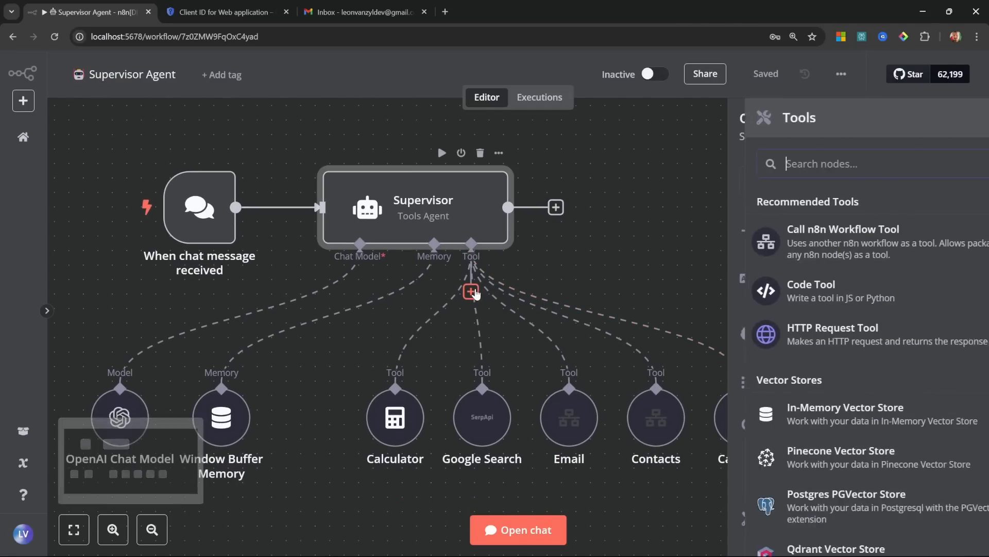
left_click(812, 248)
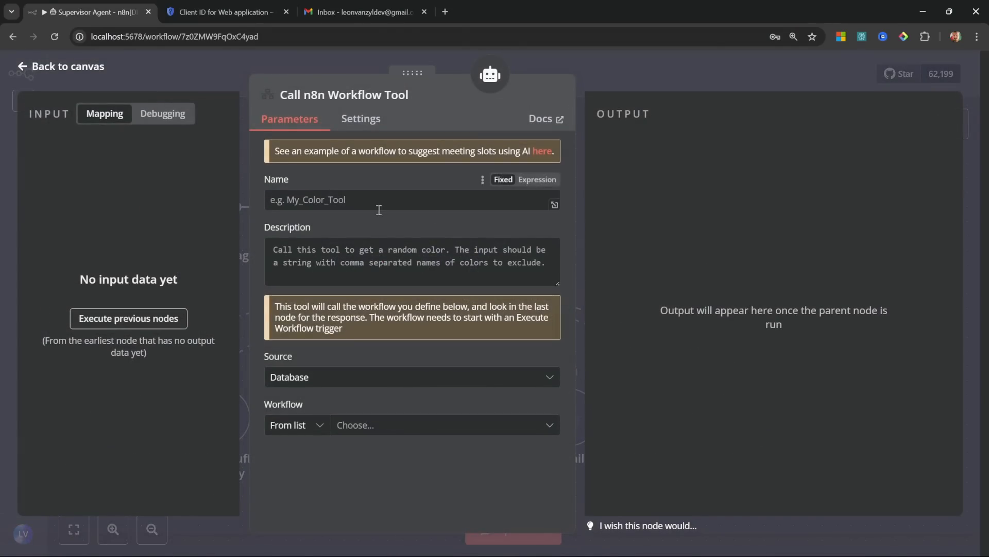
type("ContentCreator")
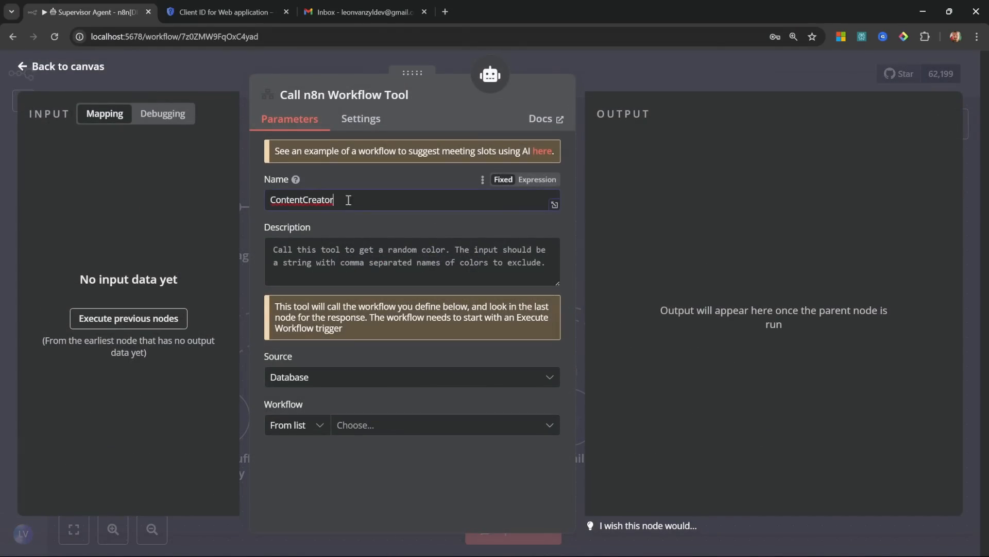
left_click(394, 101)
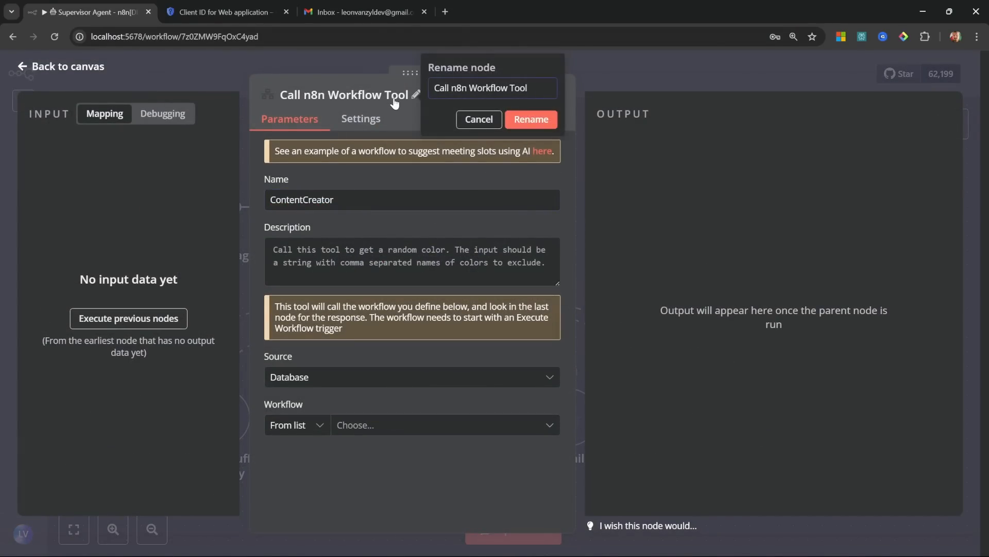
key("ctrl+a")
type("Writer")
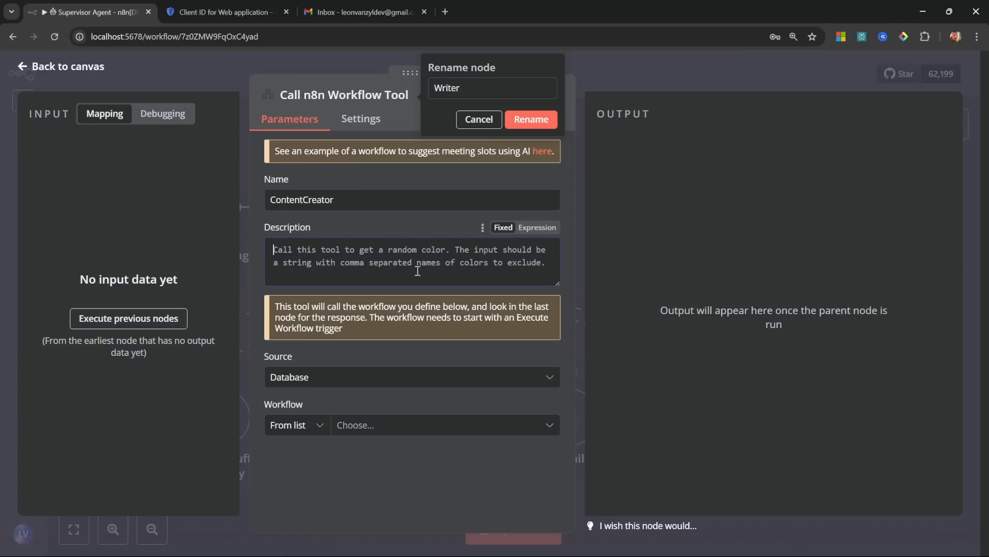
key("Return")
Step: Describe the Writer tool as for creative writing actions and select the Content Creator workflow
left_click(373, 266)
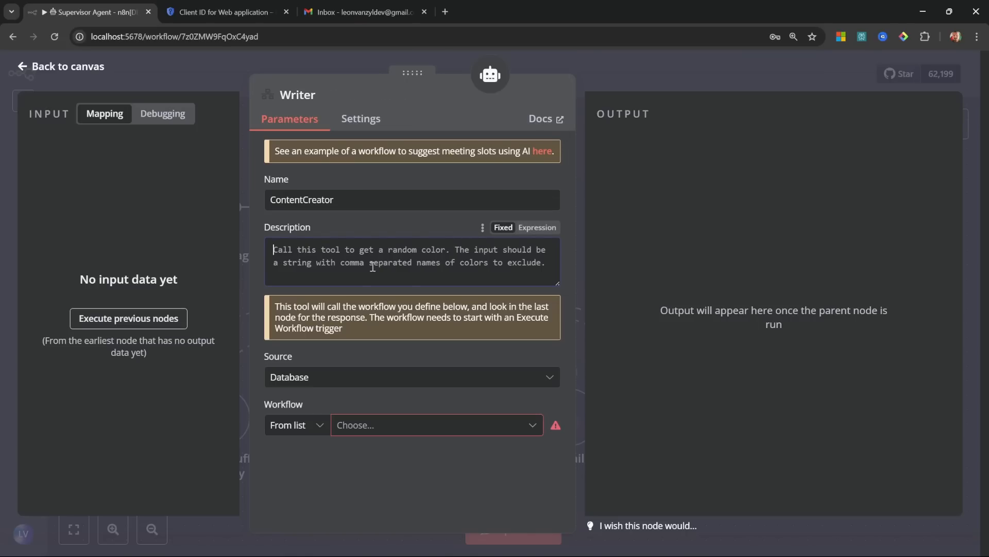
key("ctrl+a")
type("Use this tool for any creative writing actions.")
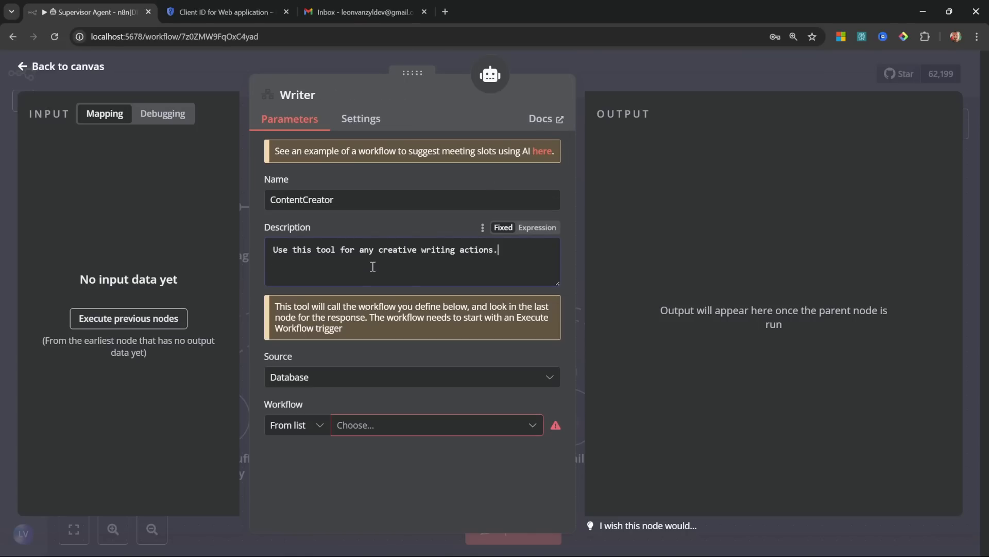
left_click(443, 432)
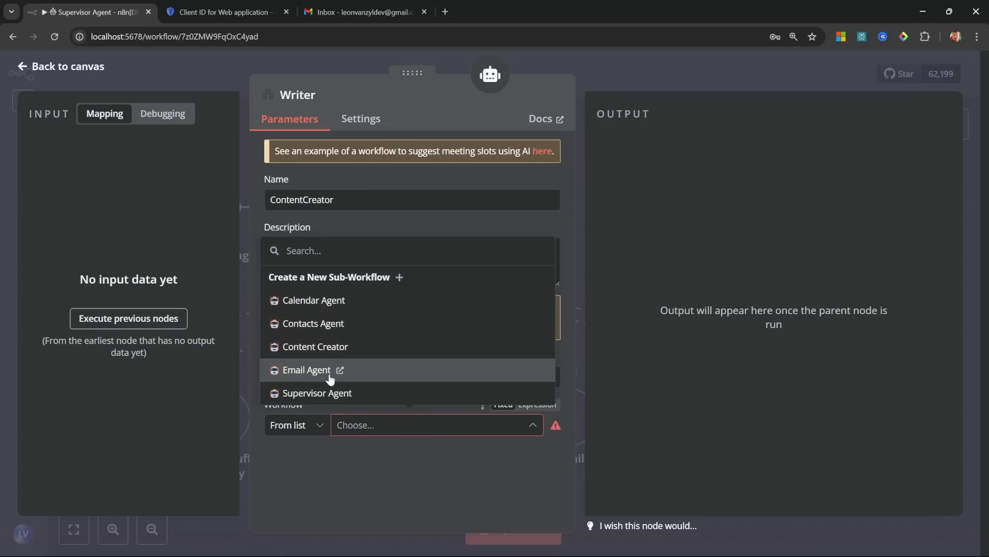
left_click(323, 347)
left_click(54, 66)
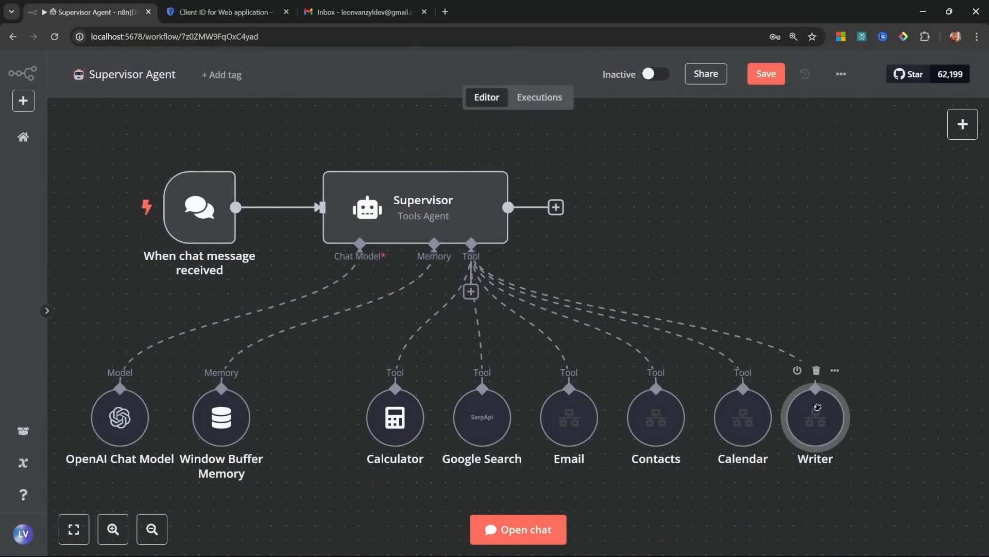
Step: Save, then ask the Supervisor in chat for a detailed Grok 3 model summary and read the reply
left_click(766, 73)
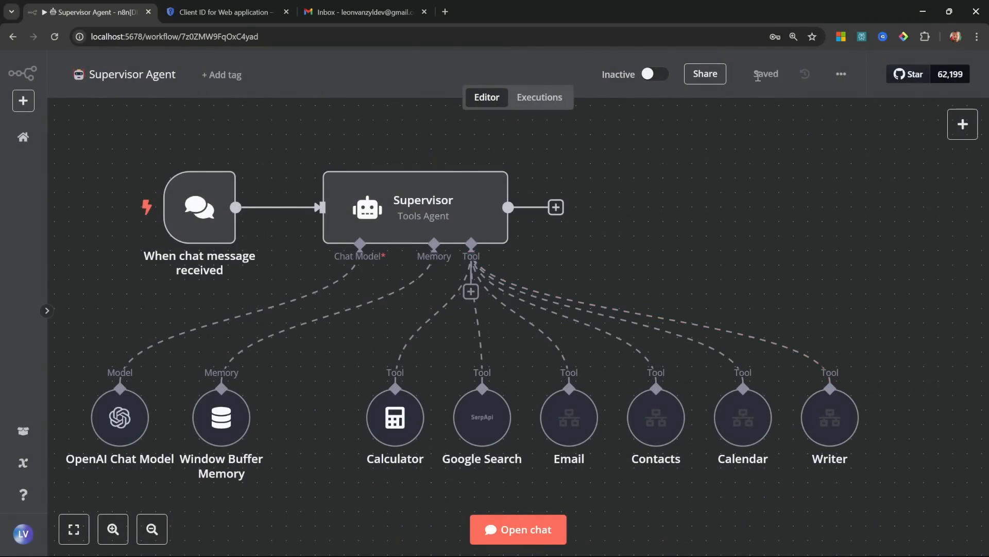
left_click(520, 530)
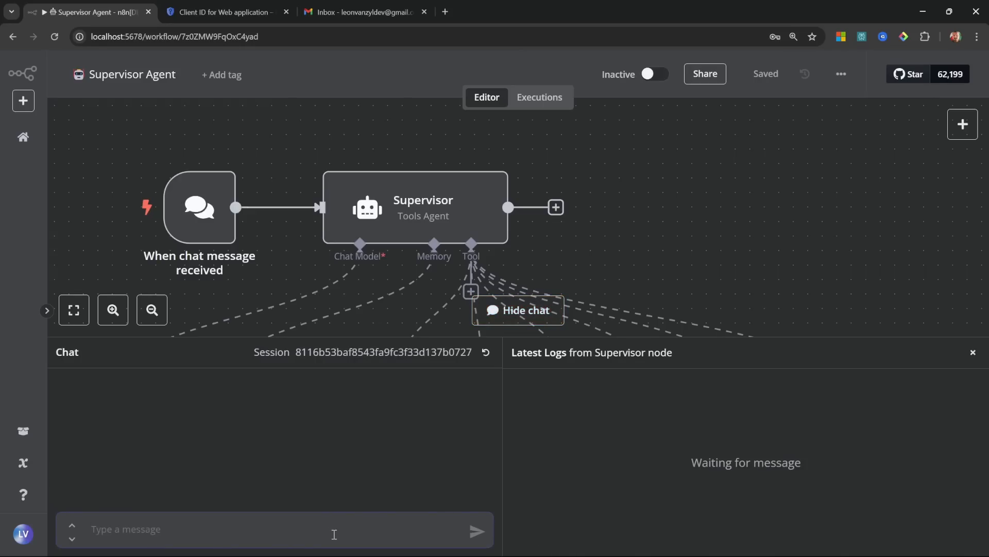
type("Write a detailed summary of the new Grok 3 model.")
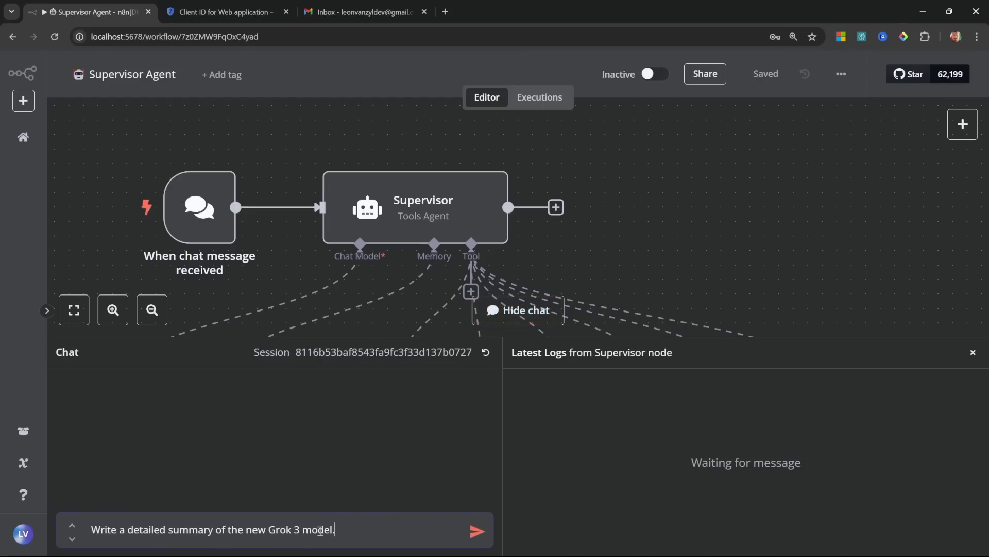
key("Return")
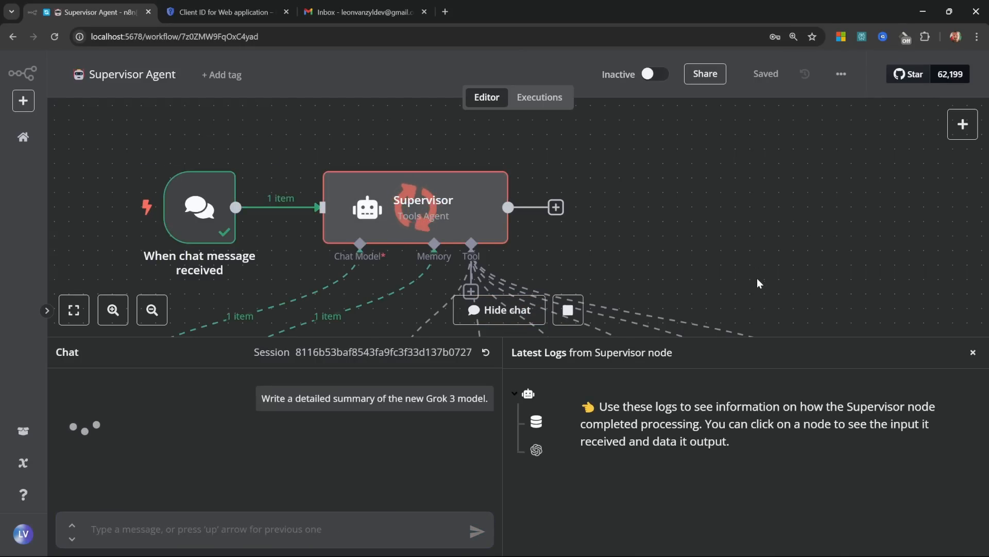
scroll(758, 282, "down", 5)
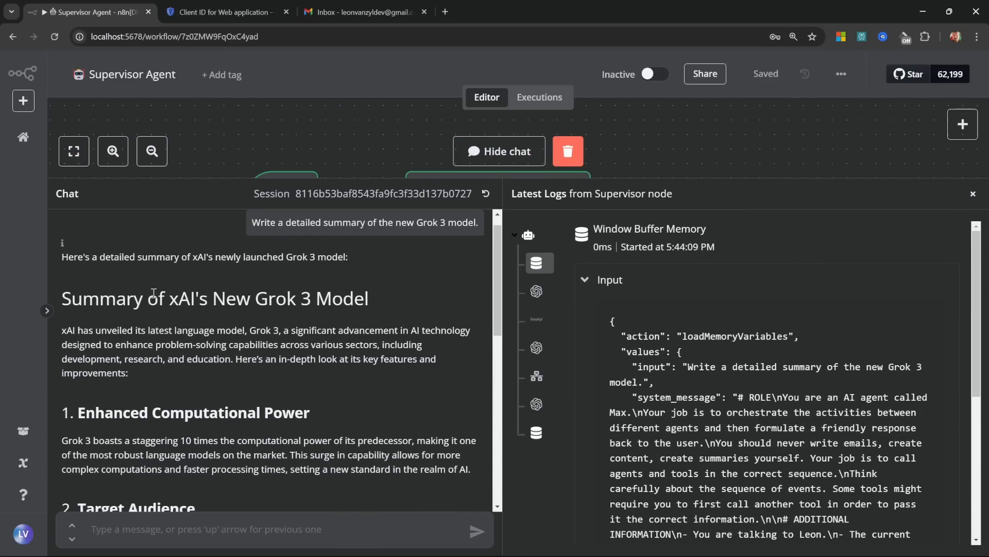
scroll(154, 292, "down", 6)
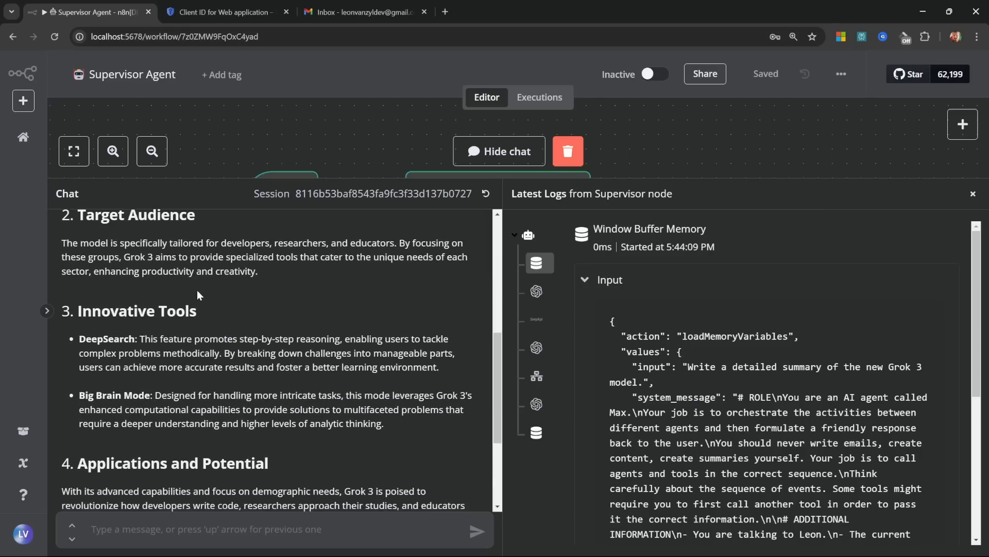
scroll(198, 294, "down", 3)
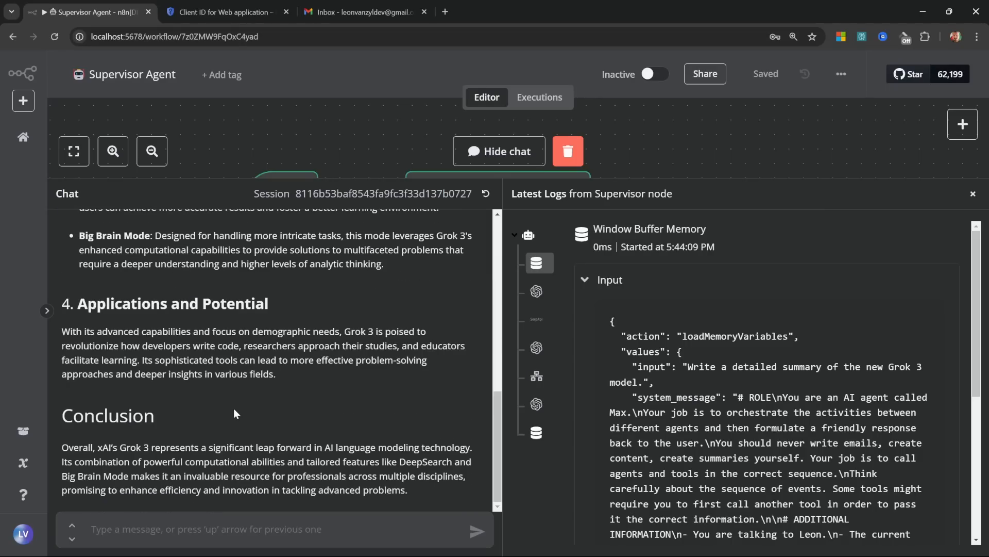
Step: Hide the test chat panel and open pinecone.io in a new browser tab
left_click(973, 194)
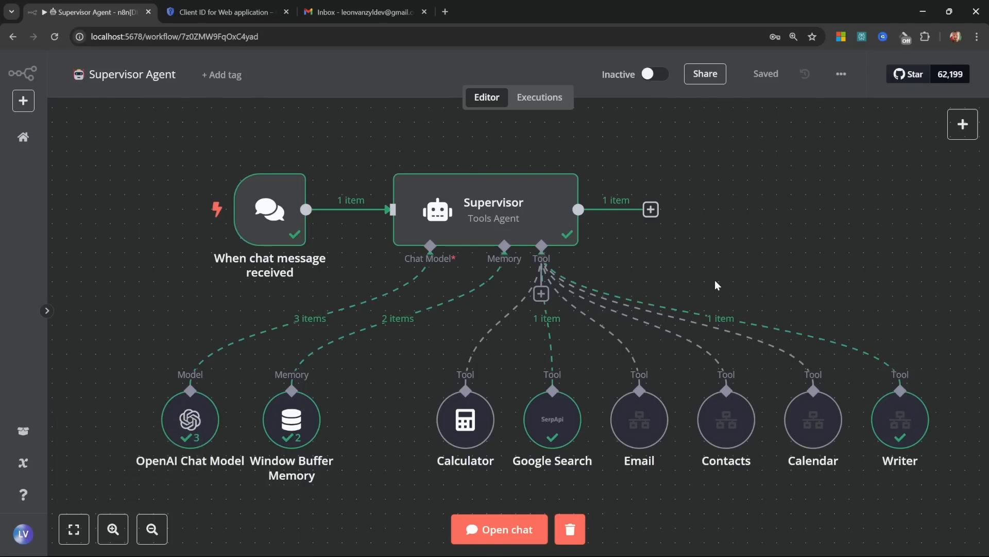
mouse_move(700, 310)
mouse_move(669, 340)
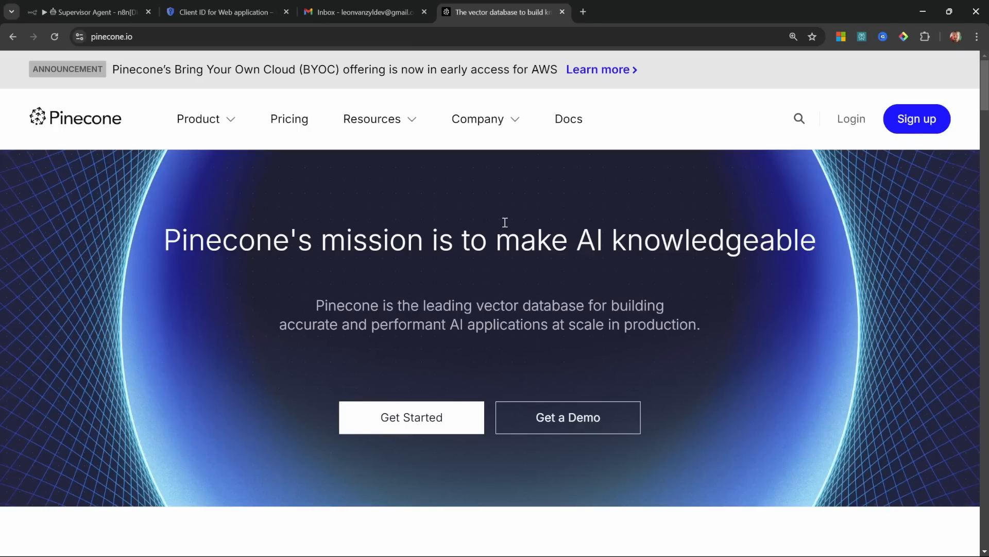
Step: Create the serverless index 'n8n-masterclass' using text-embedding-3-small at 1536 dimensions
left_click(926, 129)
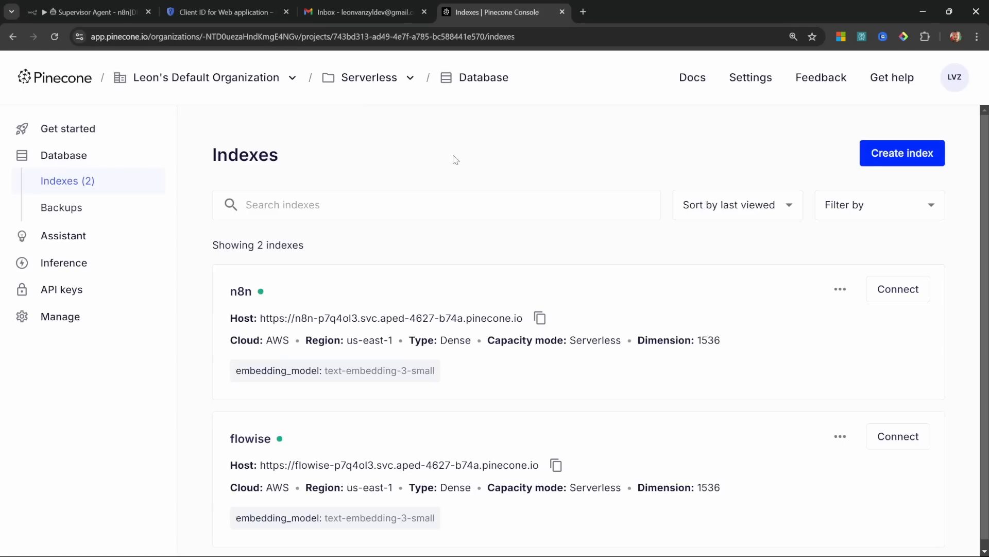
left_click(908, 161)
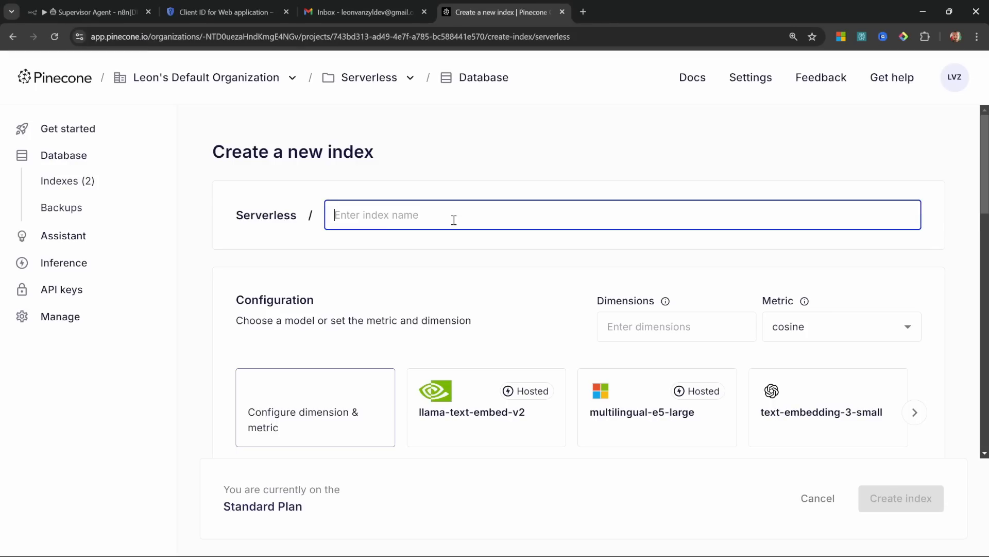
type("n8n-mastercl")
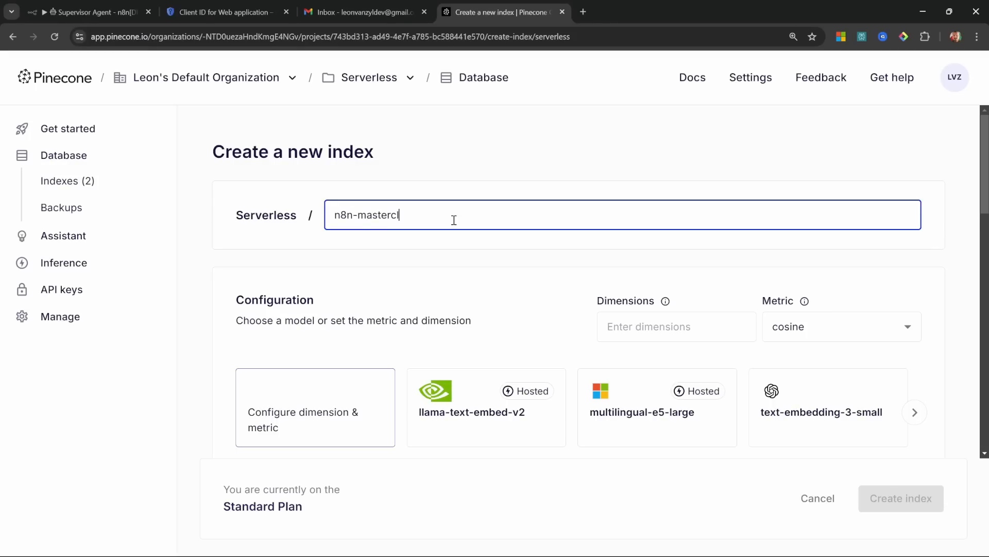
type("ass")
left_click(806, 417)
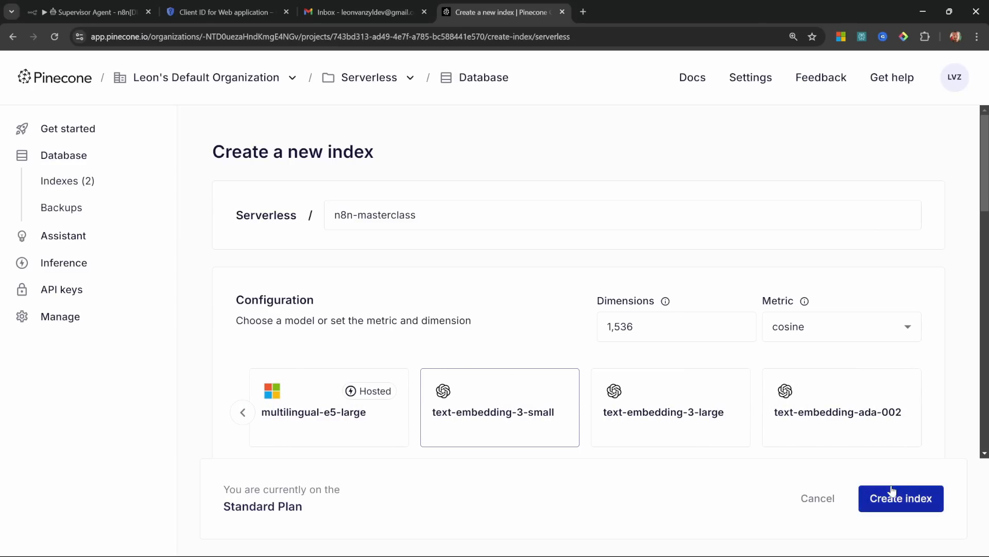
left_click(911, 500)
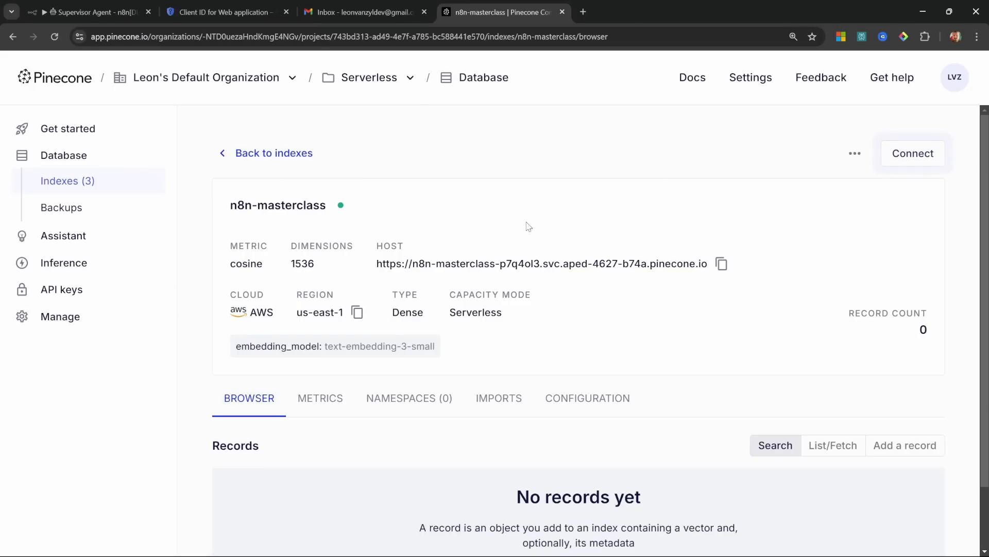
Step: Generate a Pinecone API key named 'n8n-masterclass', then go back to the n8n tab
left_click(69, 290)
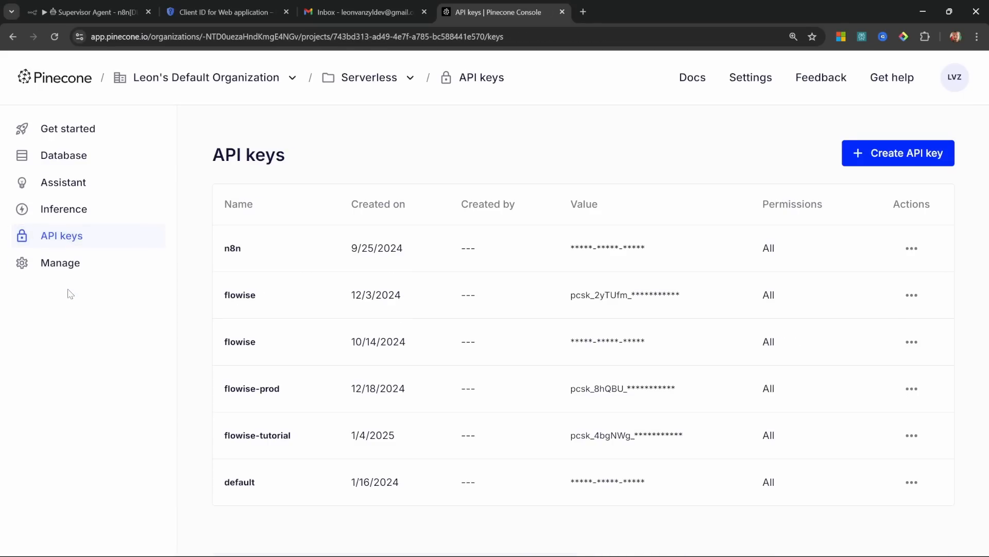
left_click(902, 156)
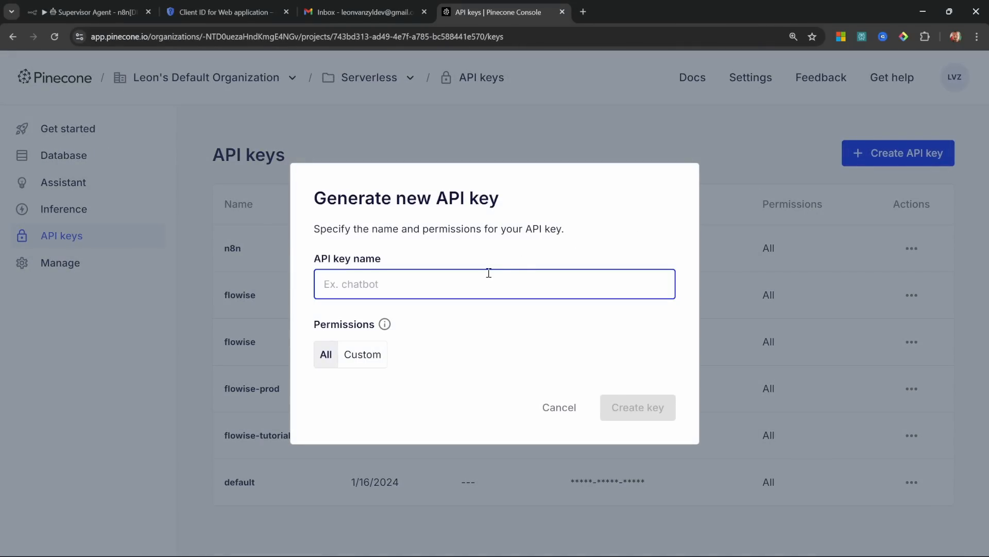
type("n8n-masterclass")
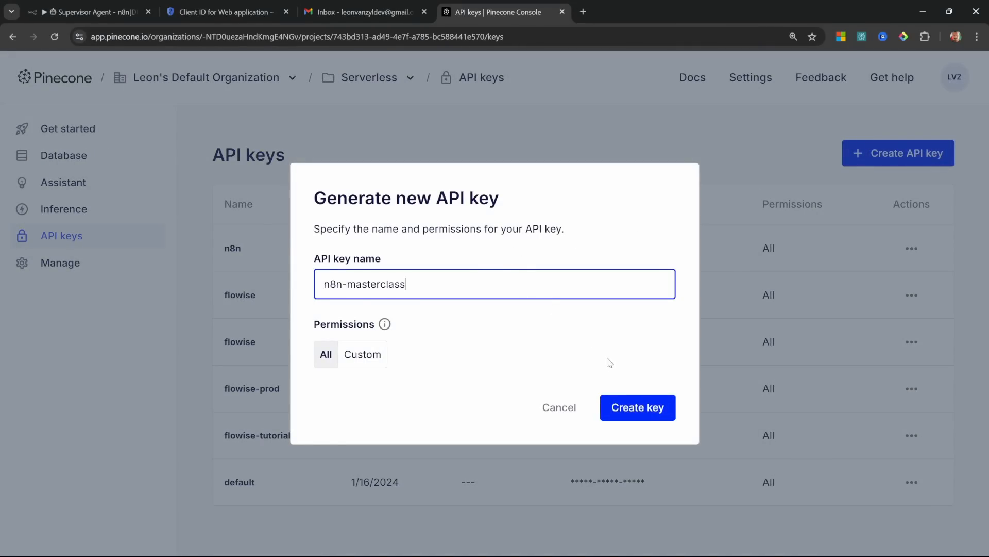
left_click(653, 407)
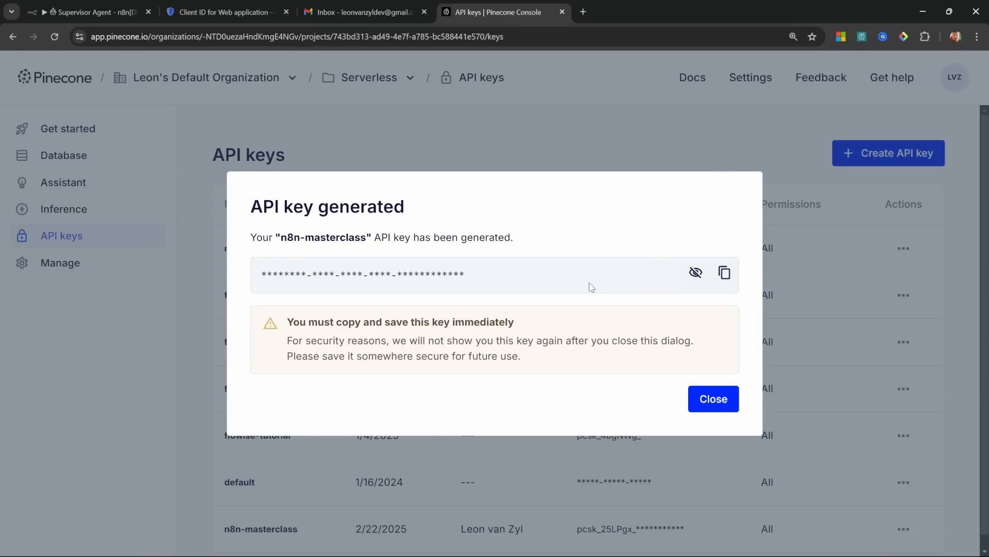
left_click(97, 5)
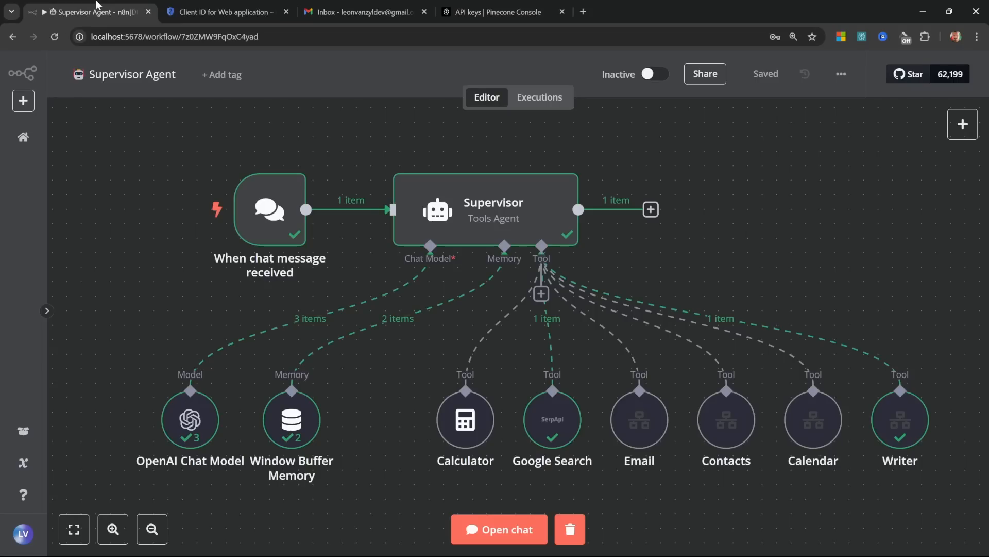
Step: Add a Pinecone Vector Store tool to the Supervisor agent and create its credential from the new API key
left_click(540, 294)
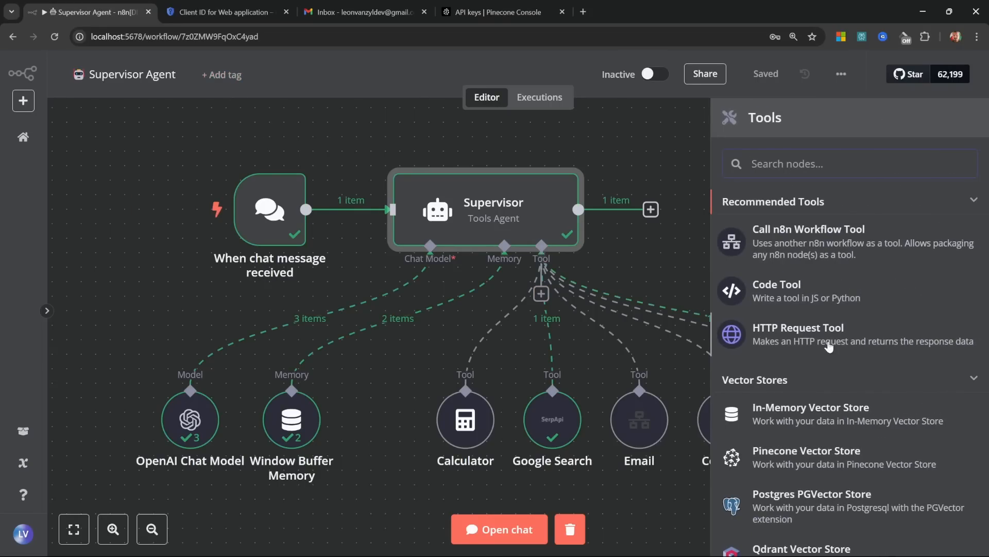
scroll(825, 340, "down", 2)
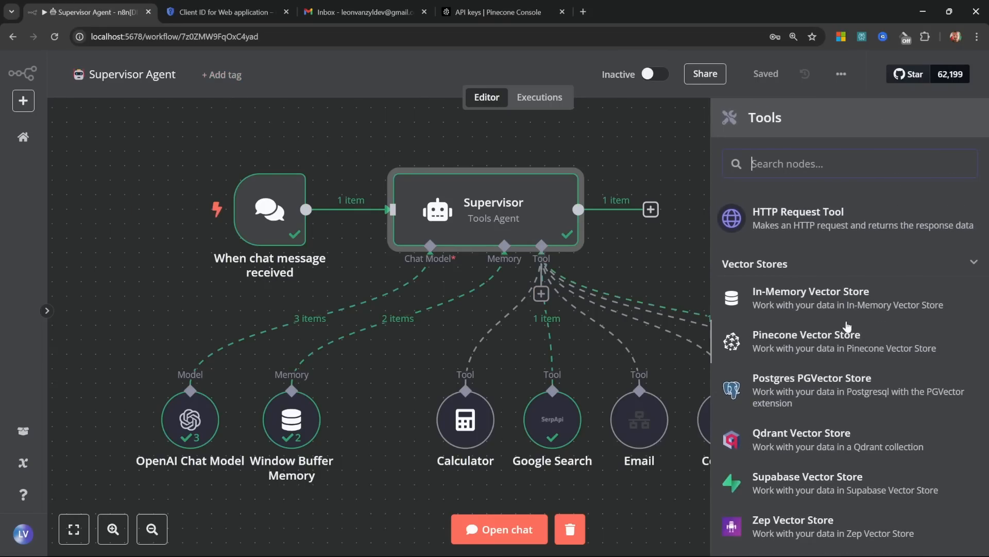
left_click(819, 340)
left_click(341, 164)
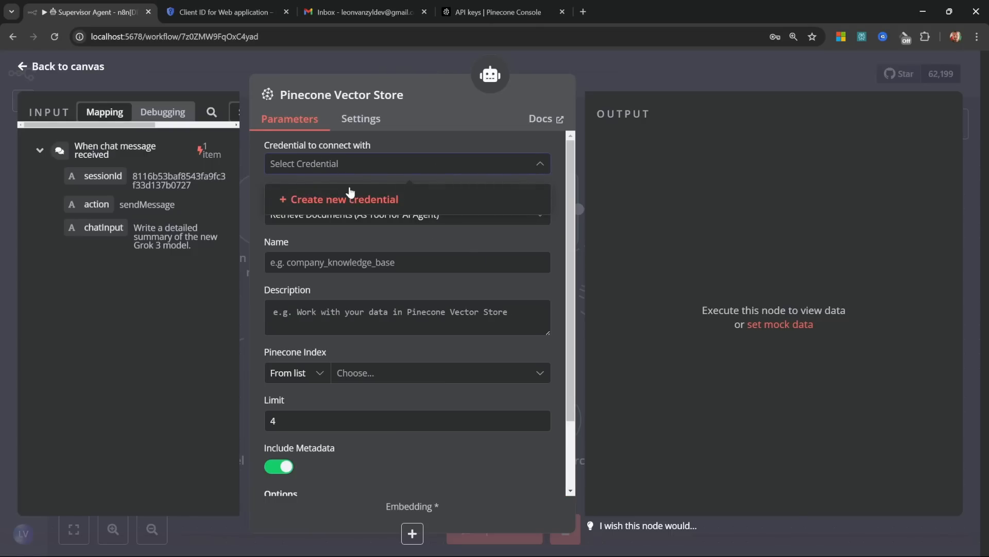
left_click(344, 199)
left_click(498, 12)
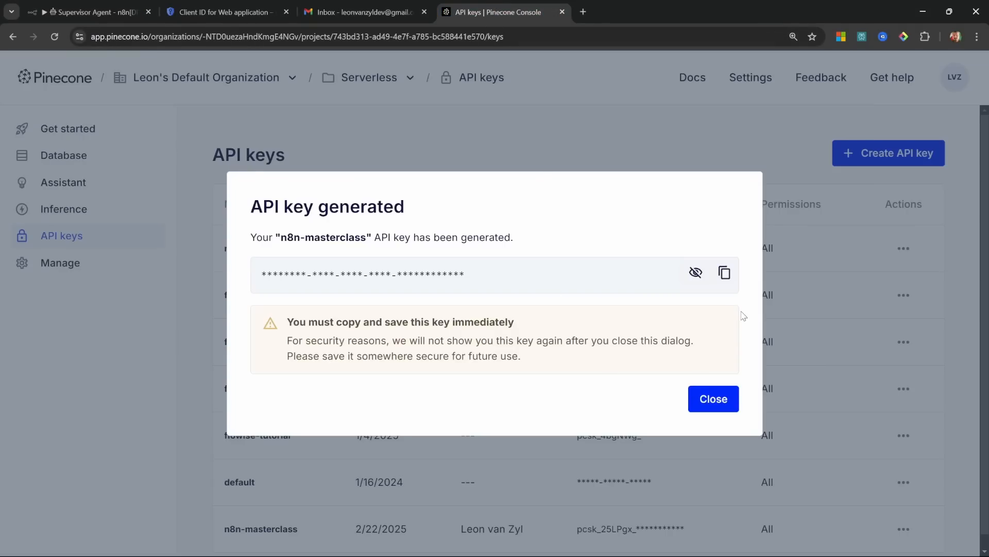
left_click(725, 272)
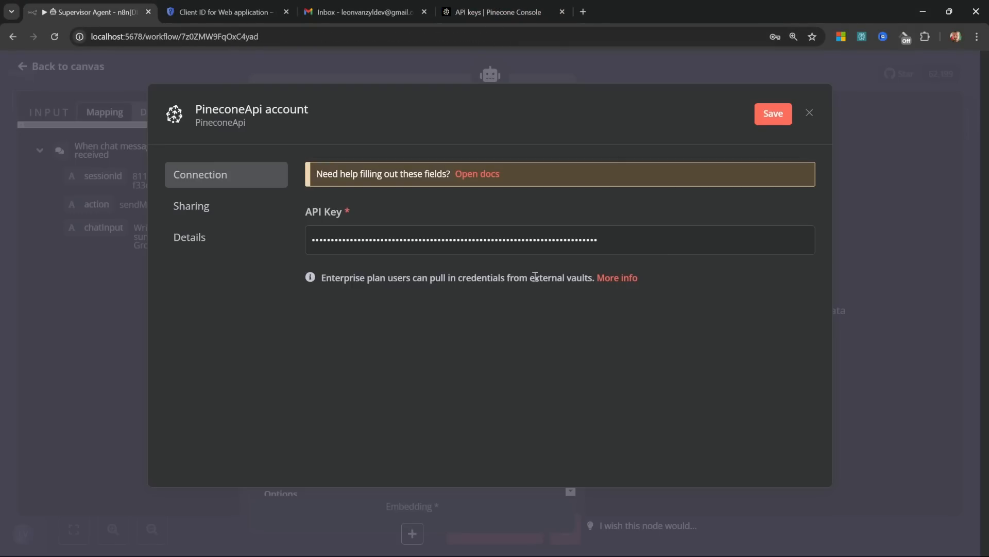
left_click(773, 114)
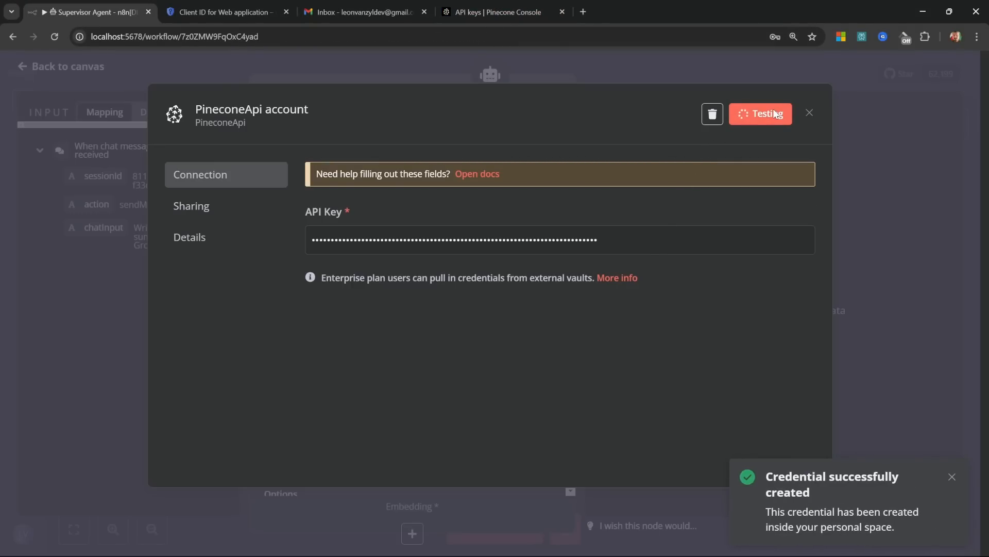
left_click(810, 113)
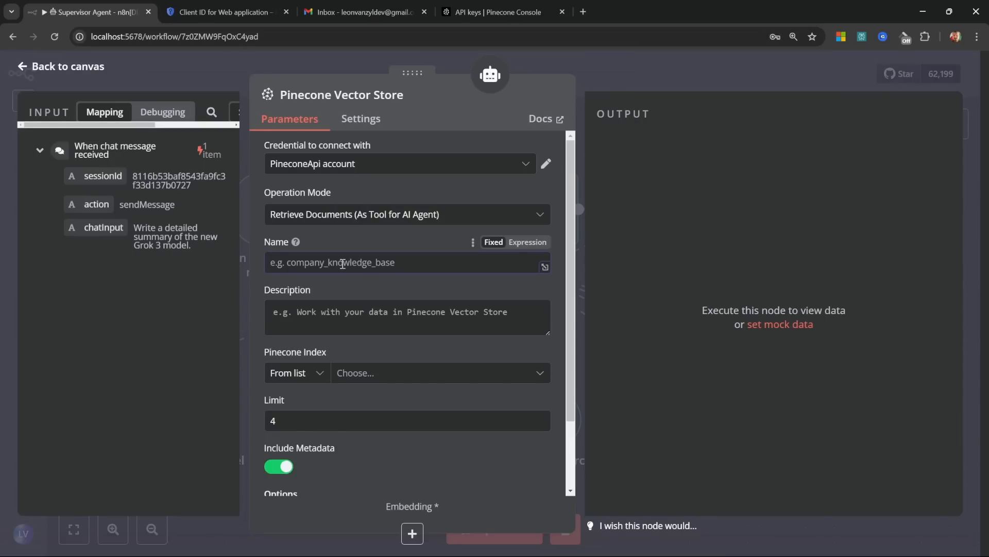
Step: Name the tool and node 'Knowledge Base' and paste in a description of when to use it
type("KnowledgeBase")
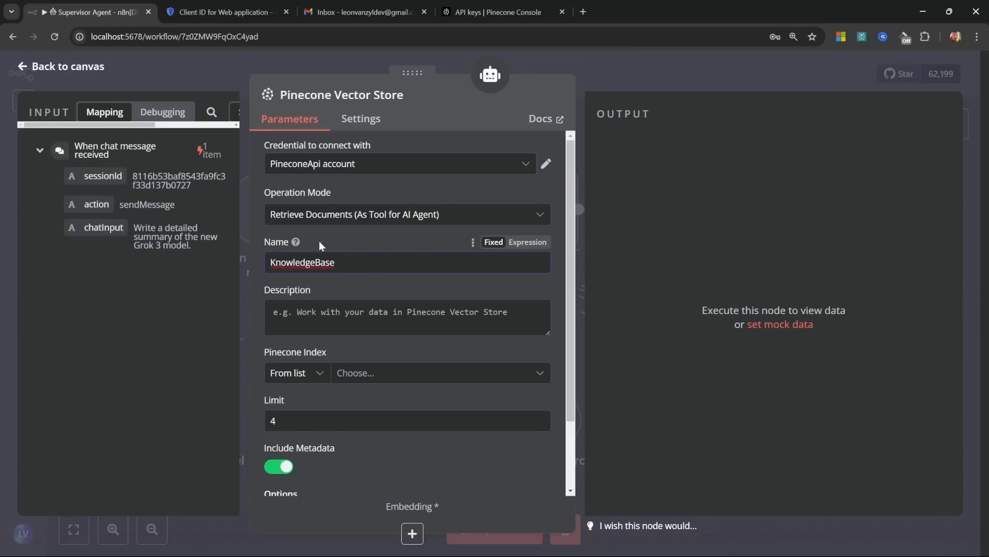
left_click(334, 95)
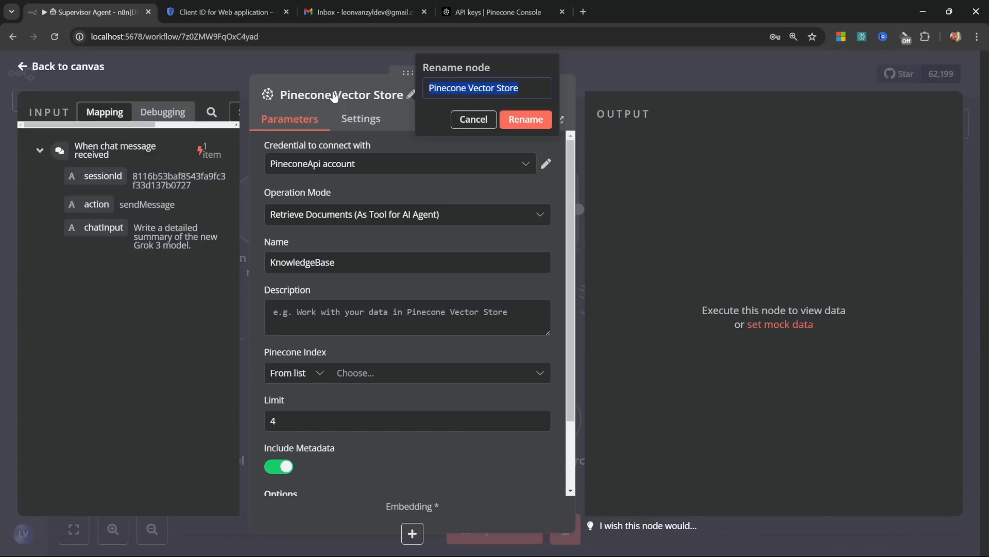
type("Knowledge Base")
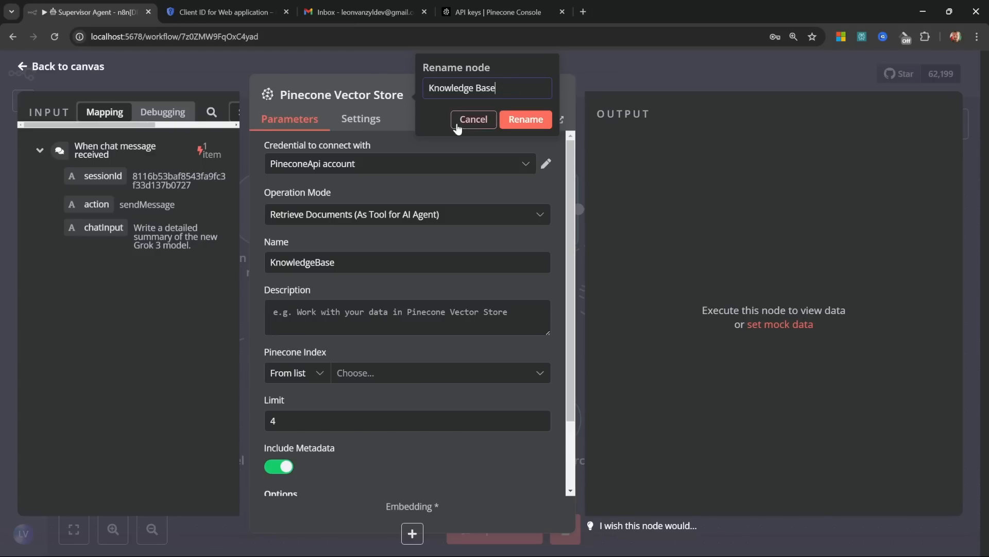
left_click(519, 125)
left_click(375, 321)
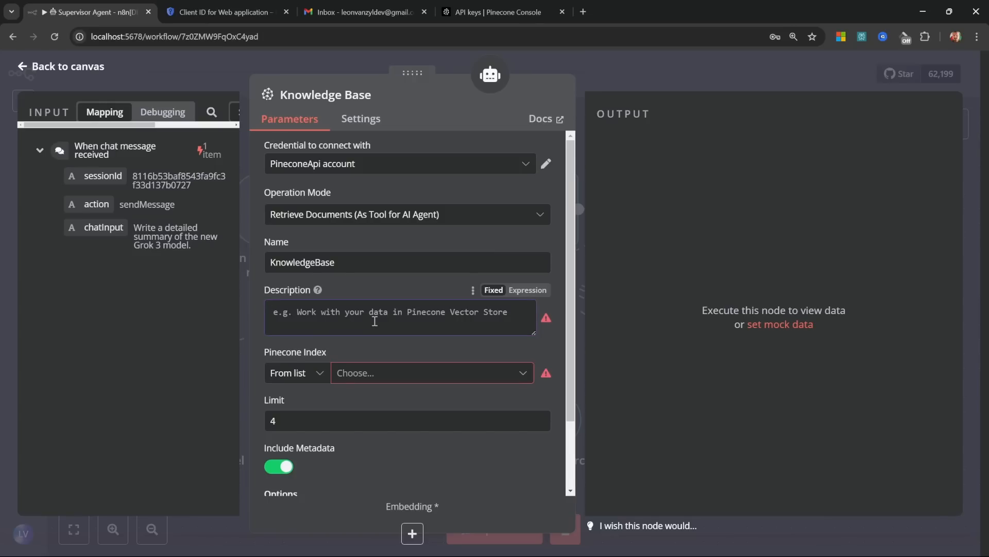
key("ctrl+v")
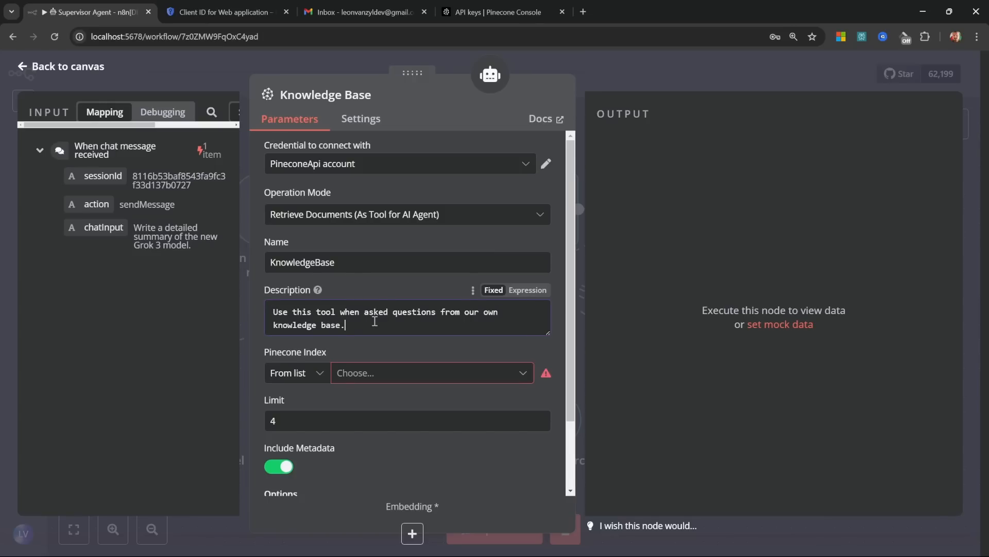
Step: Point the tool at the n8n-masterclass index, keeping the retrieval limit of 4
left_click(382, 375)
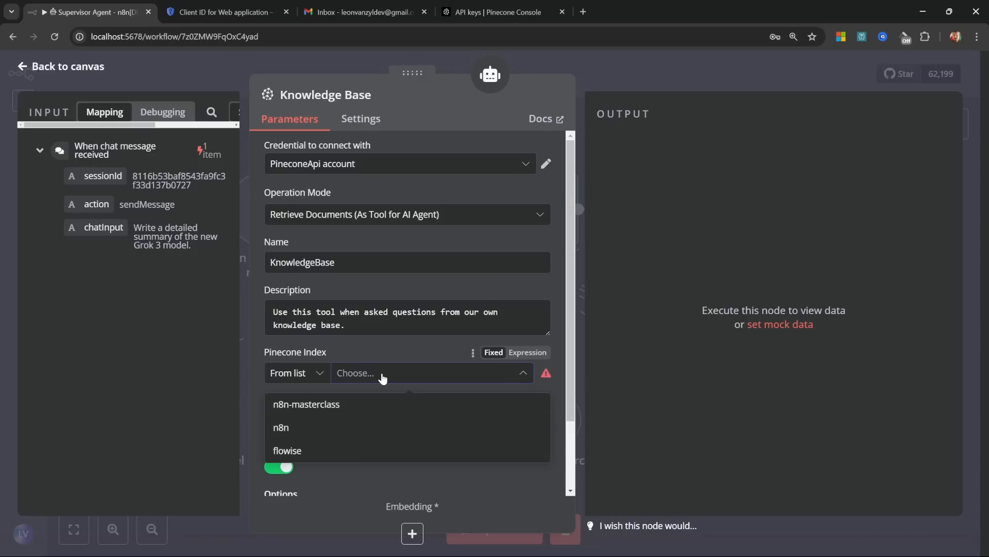
left_click(304, 405)
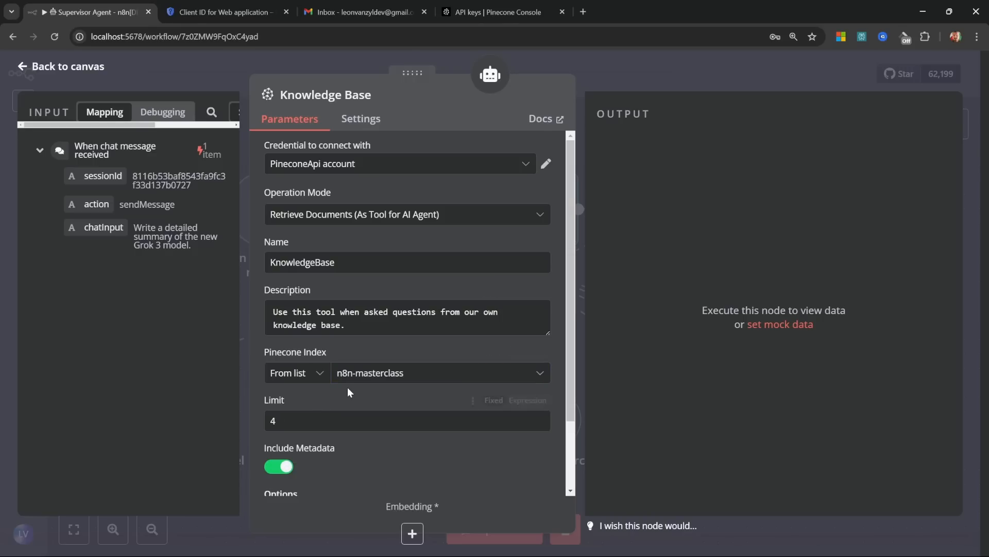
scroll(298, 332, "down", 2)
left_click(297, 331)
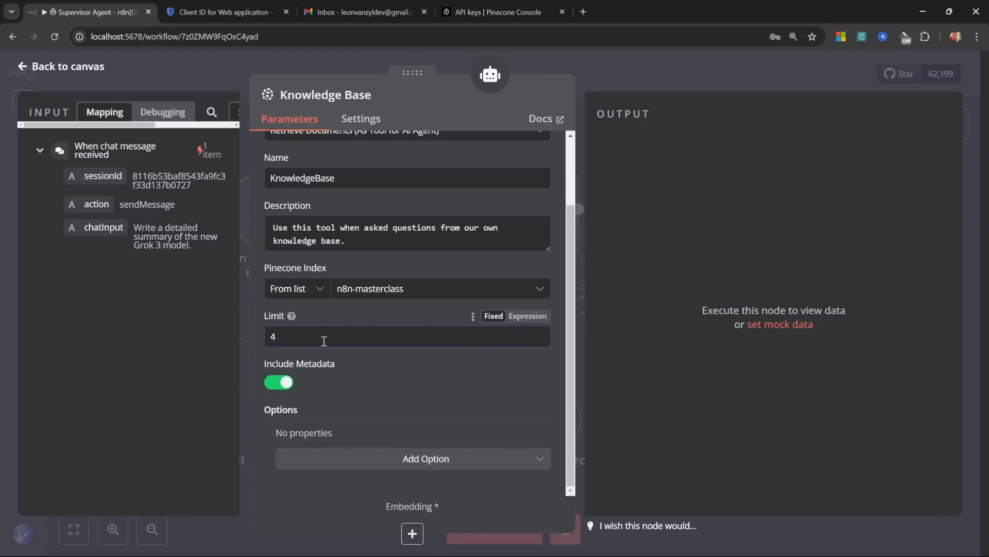
key("Escape")
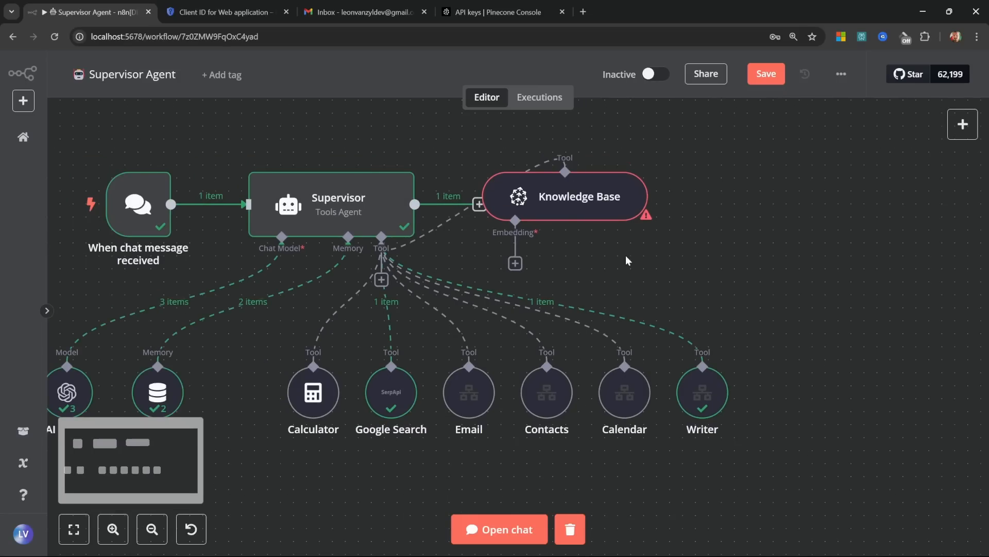
Step: Move Knowledge Base beside the Writer tool and attach Embeddings OpenAI using text-embedding-3-small
left_click_drag(562, 202, 821, 393)
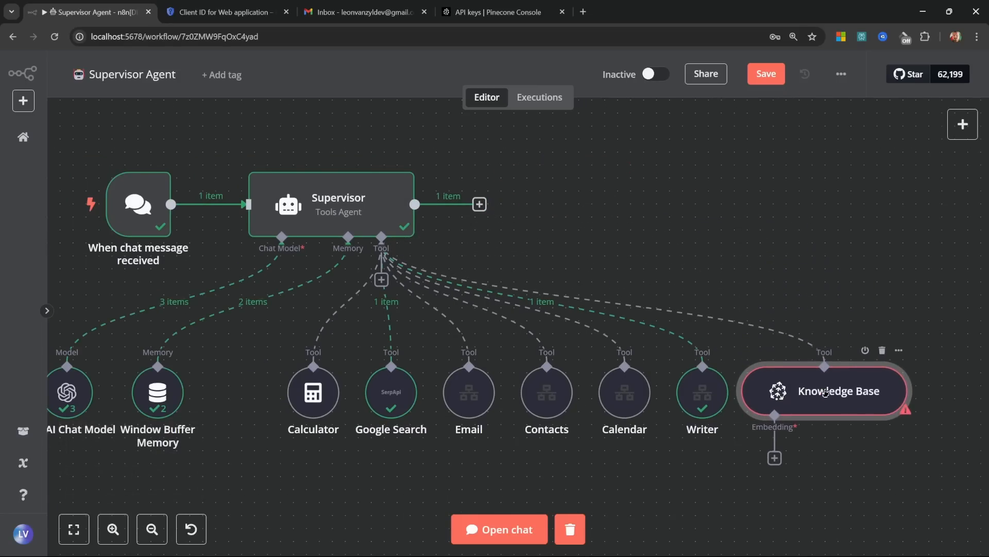
scroll(839, 427, "up", 2)
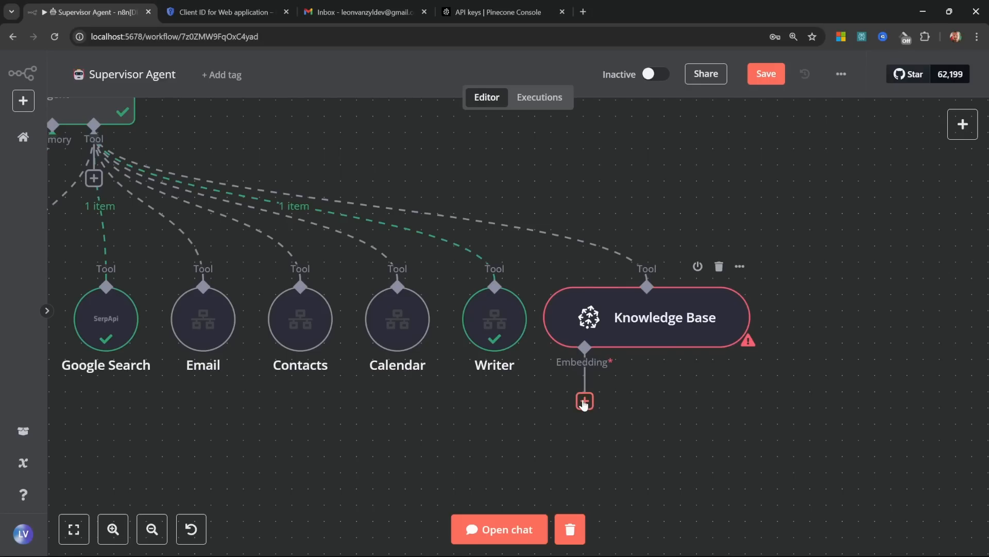
left_click(584, 401)
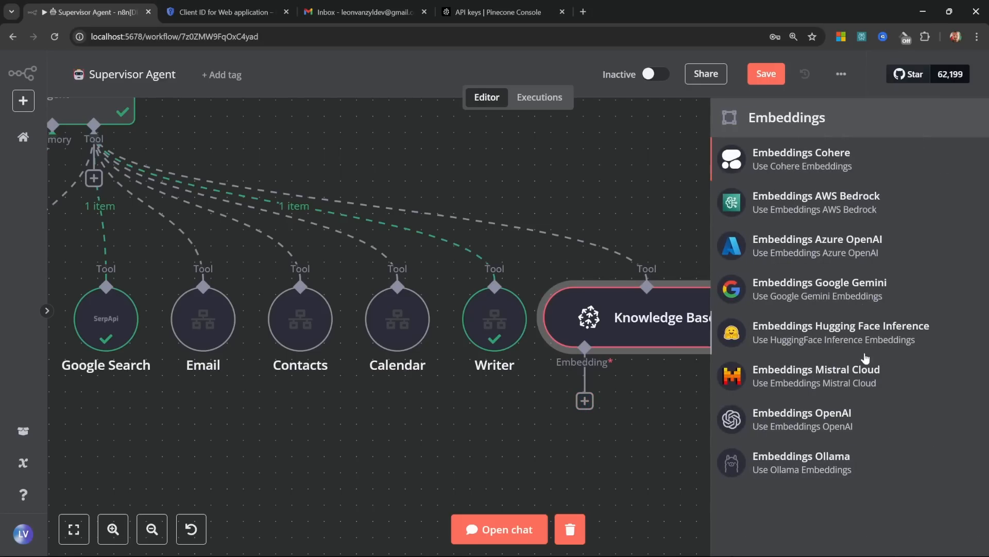
left_click(800, 419)
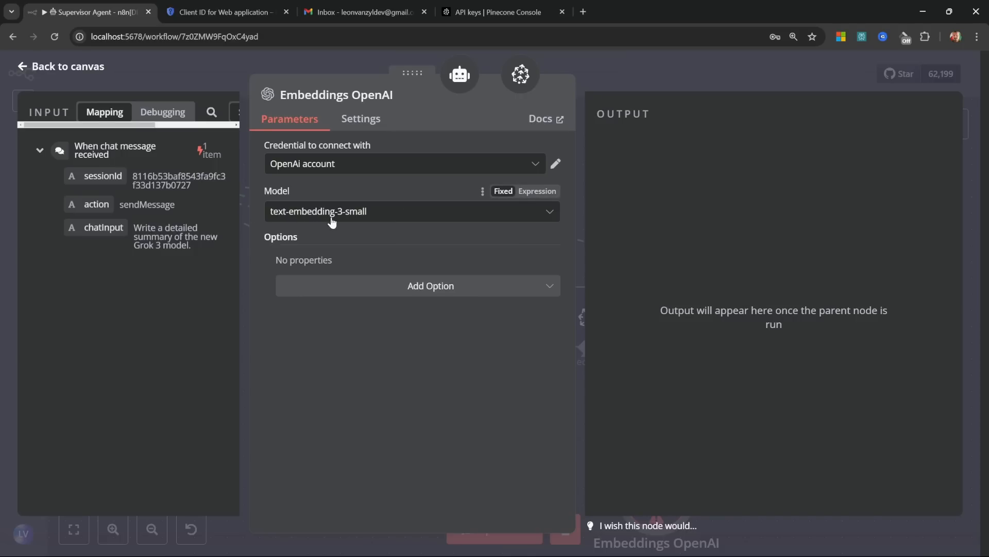
key("Escape")
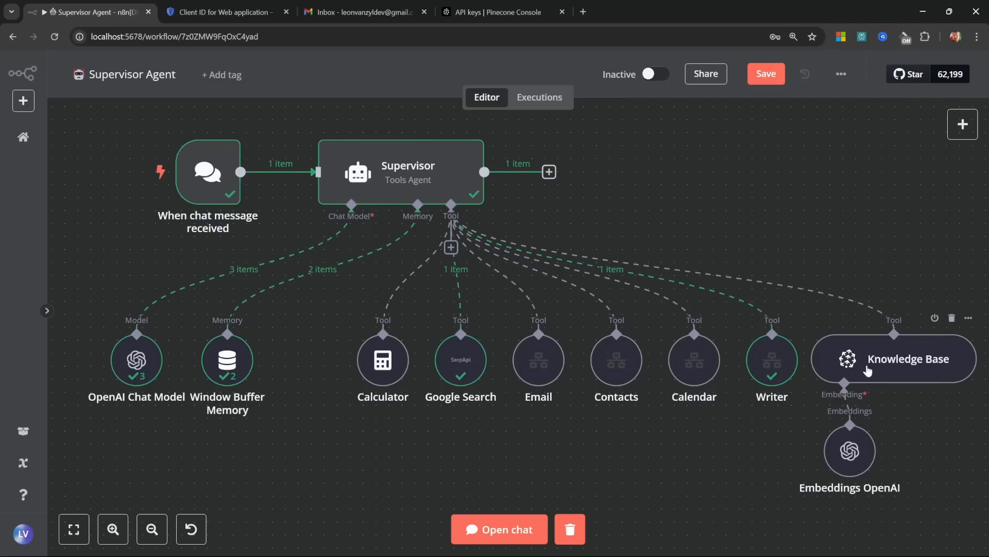
Step: Check that the Pinecone n8n-masterclass index holds 0 records, then return to n8n's workflows overview
left_click(492, 12)
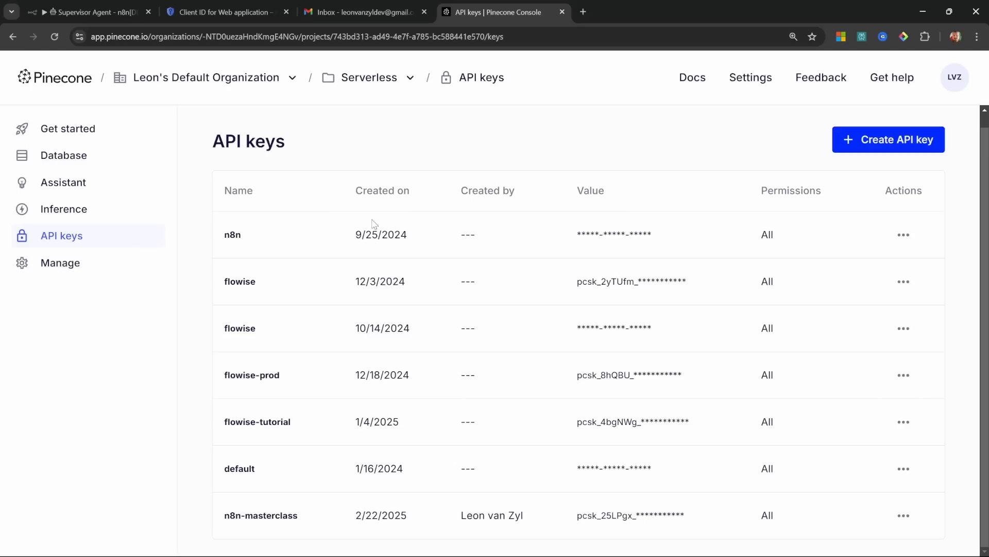
left_click(64, 162)
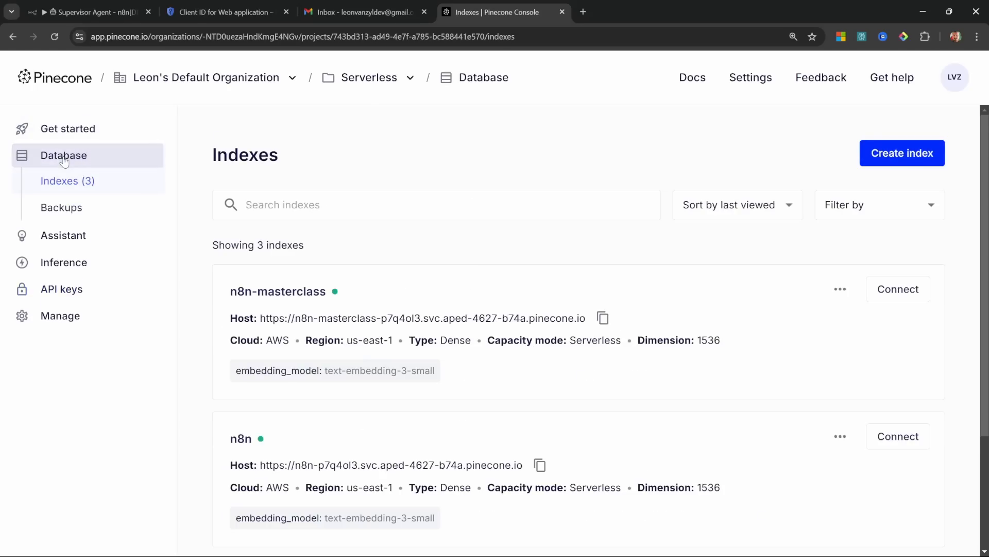
left_click(284, 292)
scroll(914, 342, "down", 1)
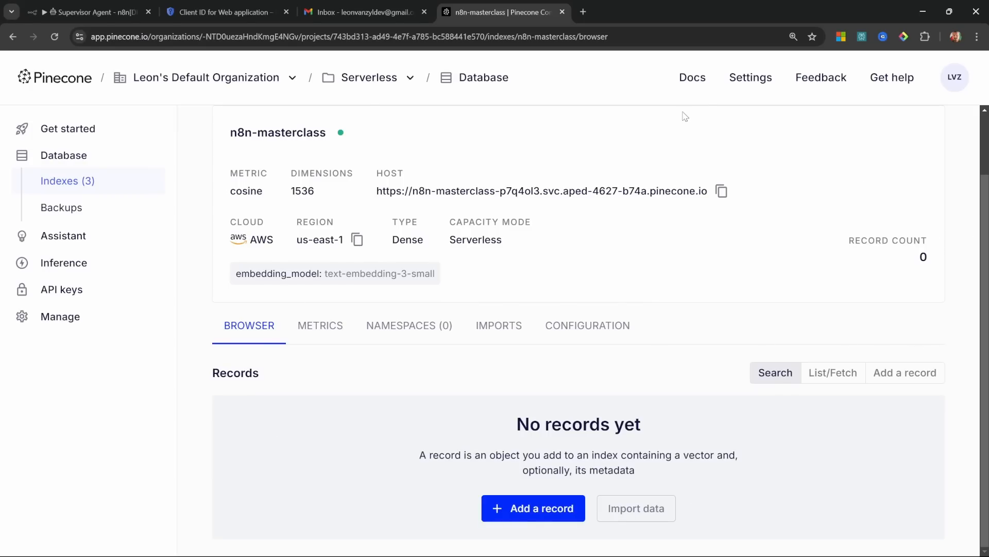
left_click(91, 12)
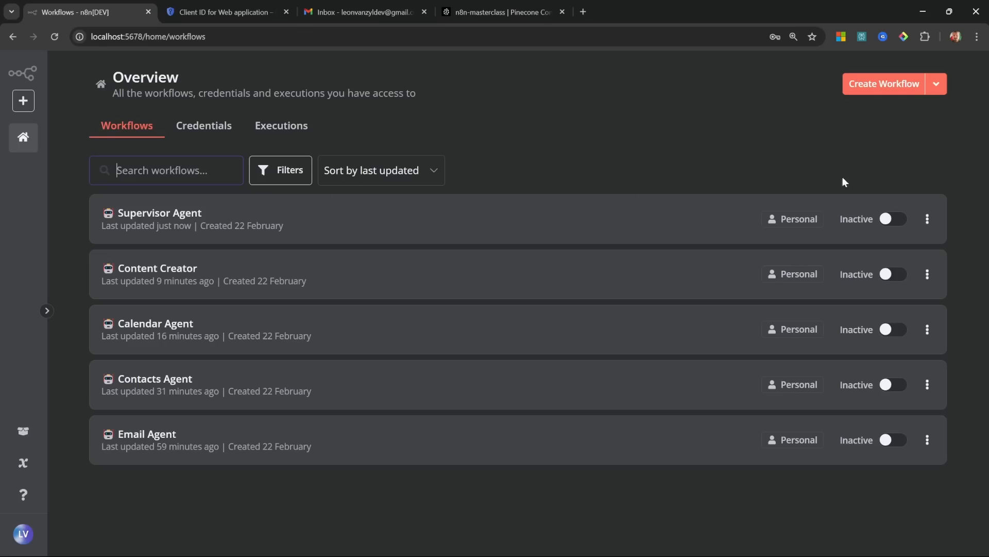
Step: Create a new workflow named with a hammer-and-wrench emoji followed by 'Update Knowledge Base'
left_click(875, 85)
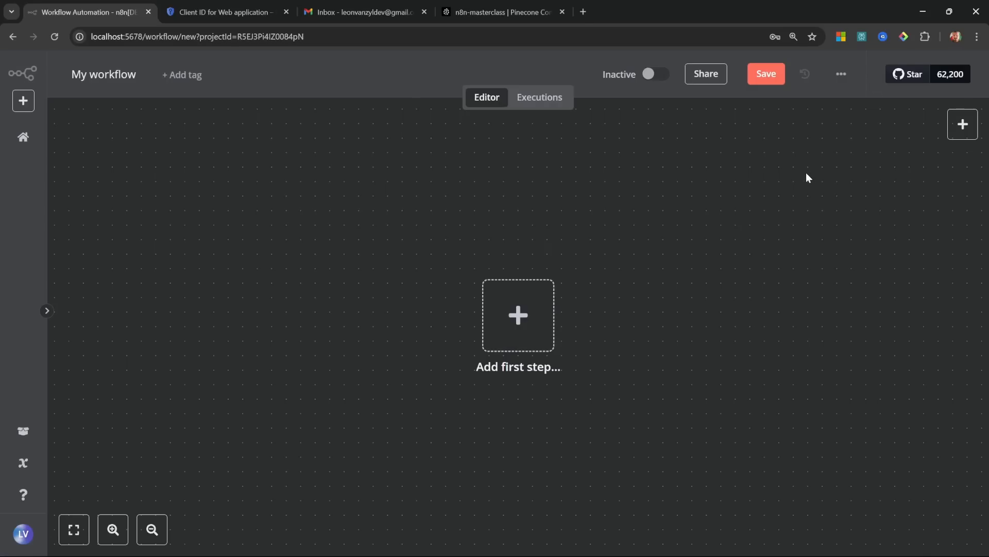
left_click(129, 80)
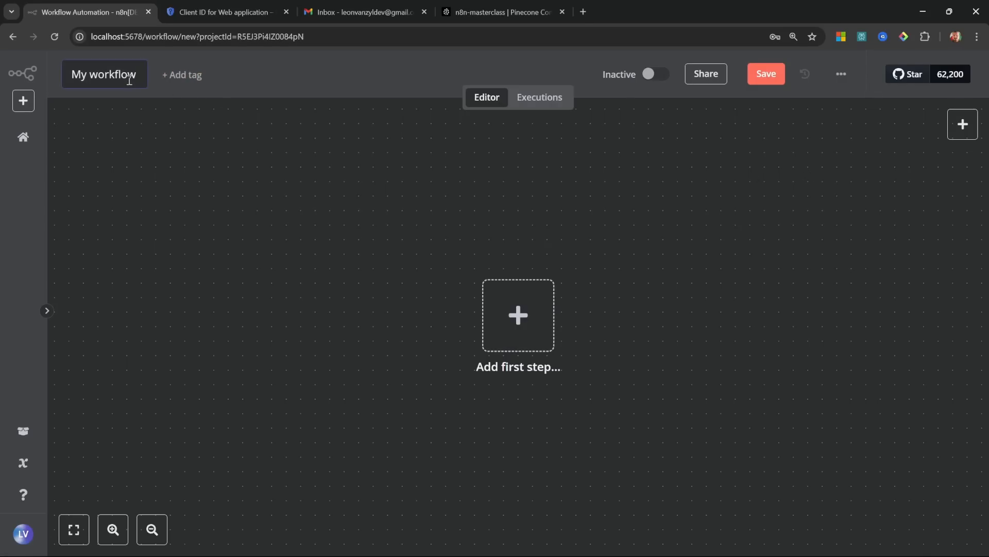
key("ctrl+a")
key("BackSpace")
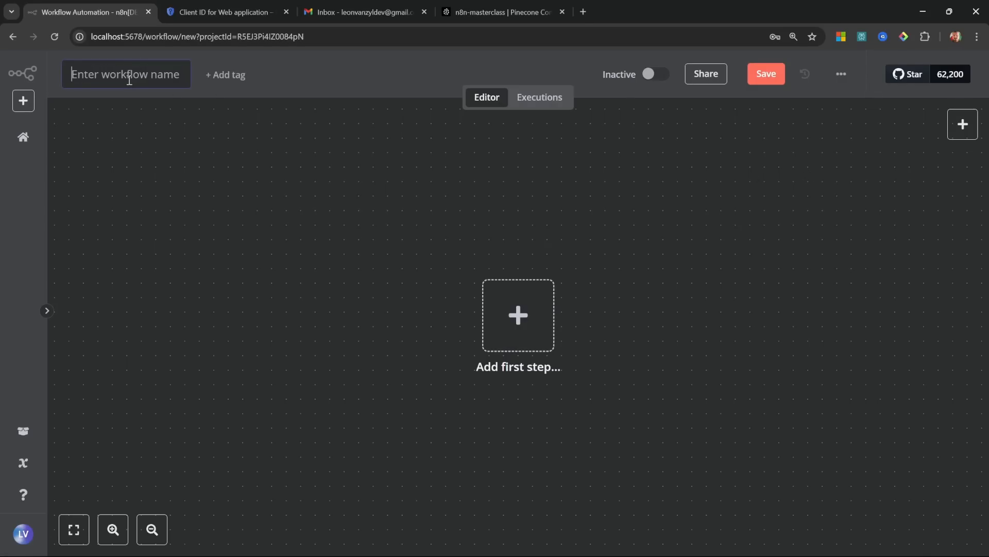
key("super+period")
left_click(134, 209)
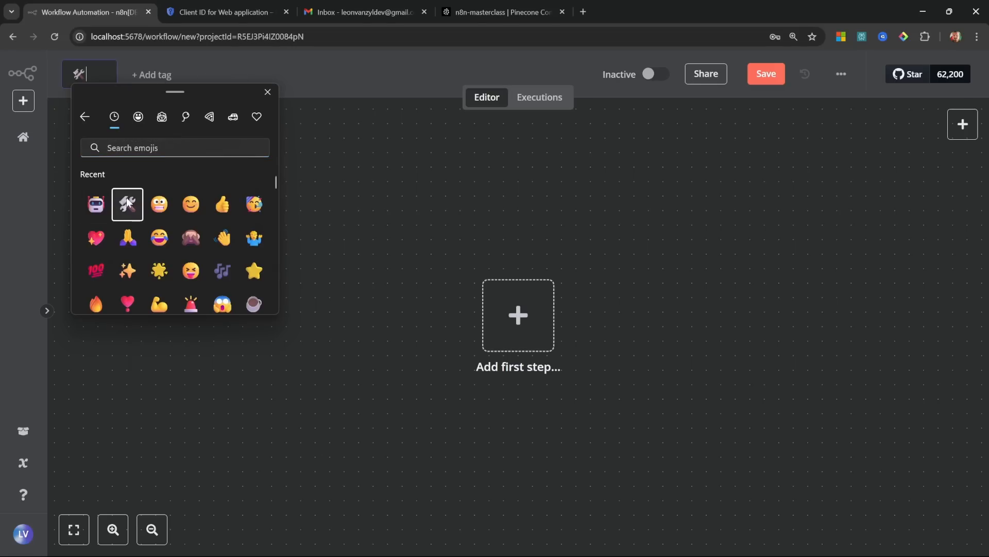
left_click(100, 74)
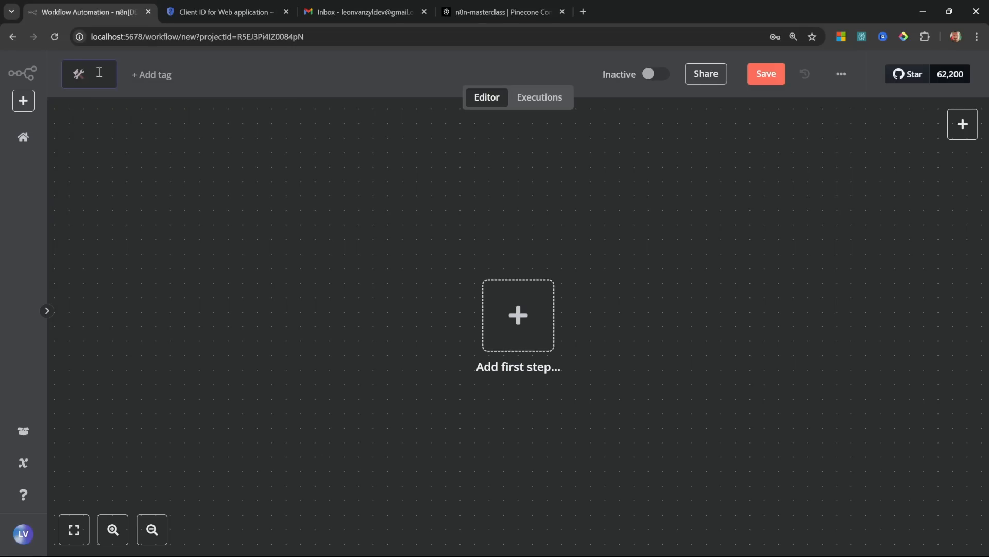
type("Update Knowledge Base")
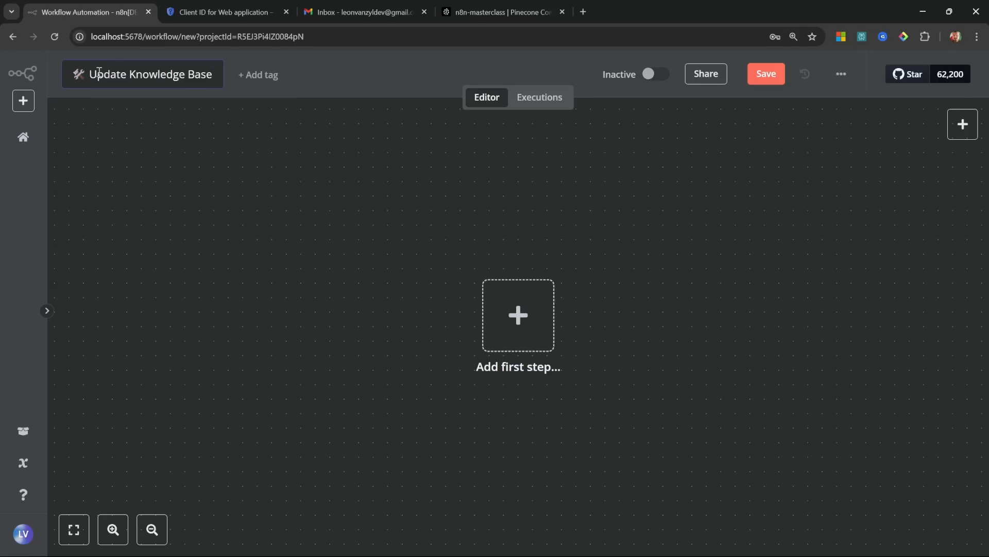
key("Return")
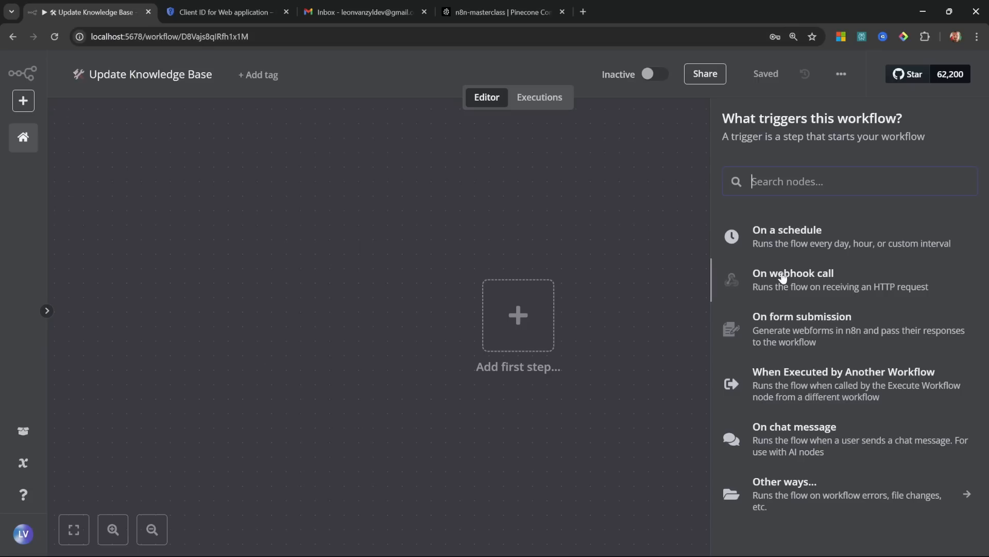
Step: Add an On form submission trigger titled 'Upload Documents' with a field named File
left_click(816, 325)
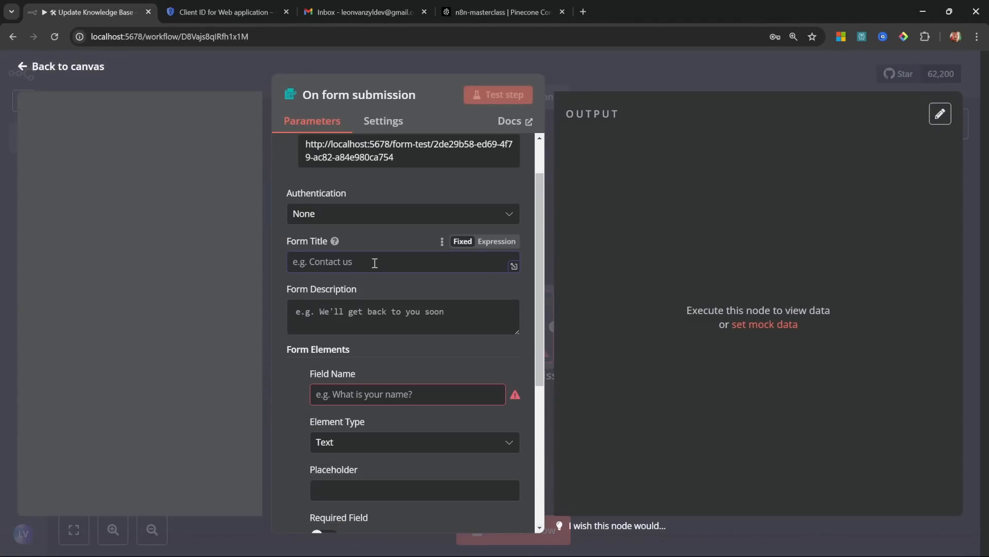
type("Upload Documents")
scroll(356, 277, "down", 2)
left_click(356, 278)
type("File")
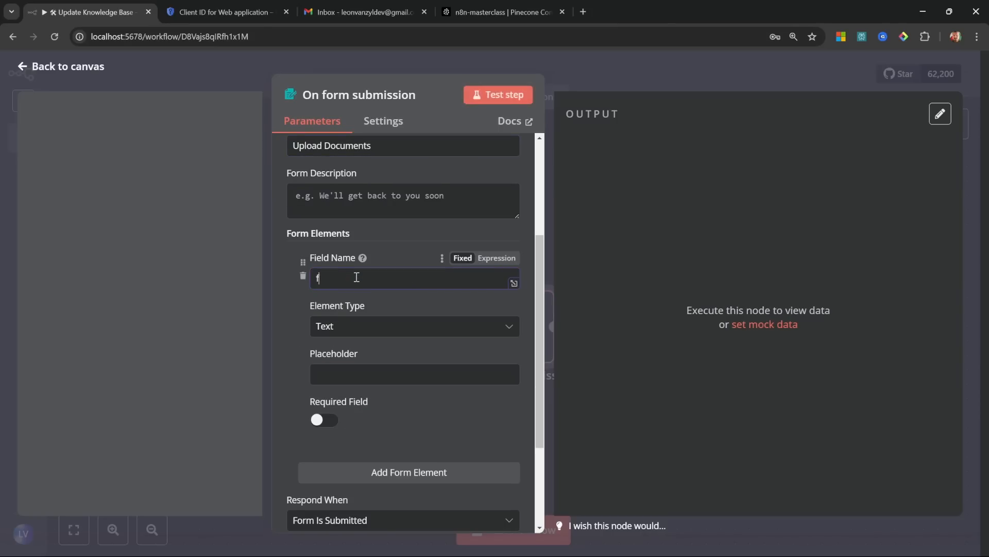
Step: Make File a required single-file upload field and centre the trigger node on the canvas
left_click(352, 325)
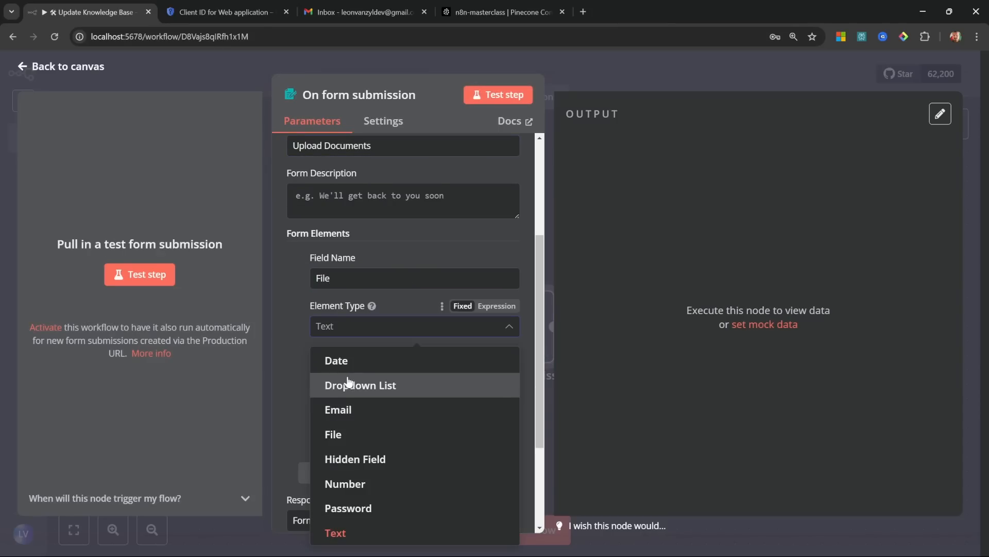
left_click(334, 435)
left_click(320, 373)
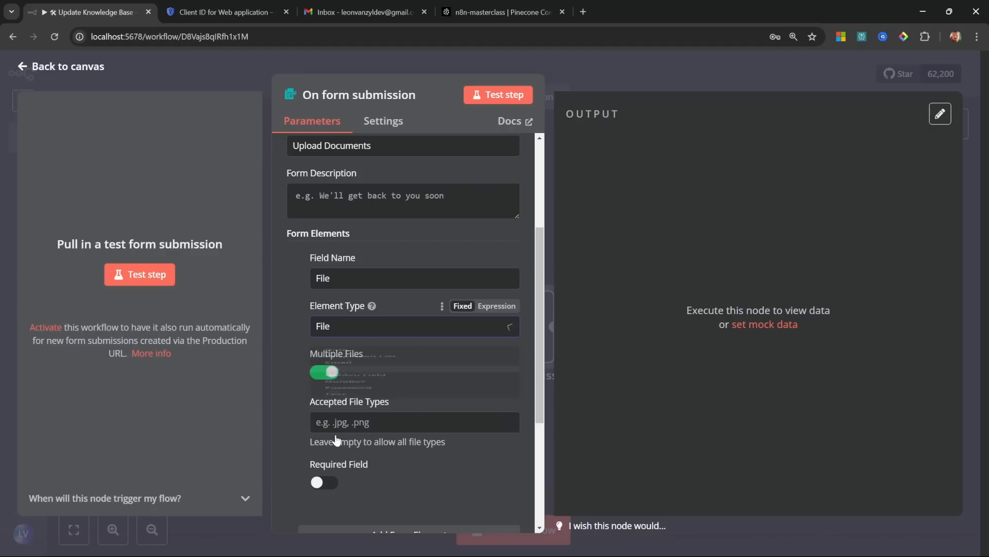
left_click(320, 376)
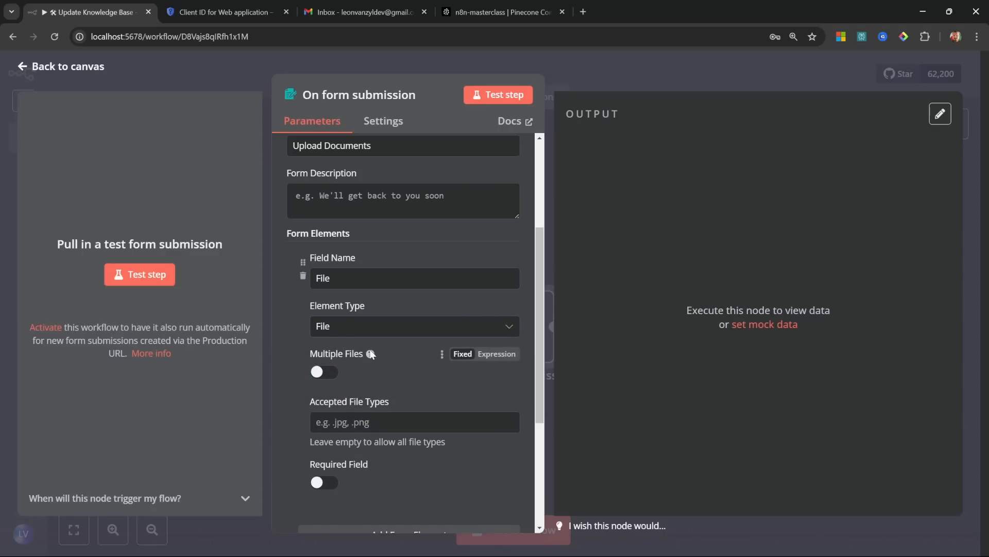
scroll(353, 348, "down", 1)
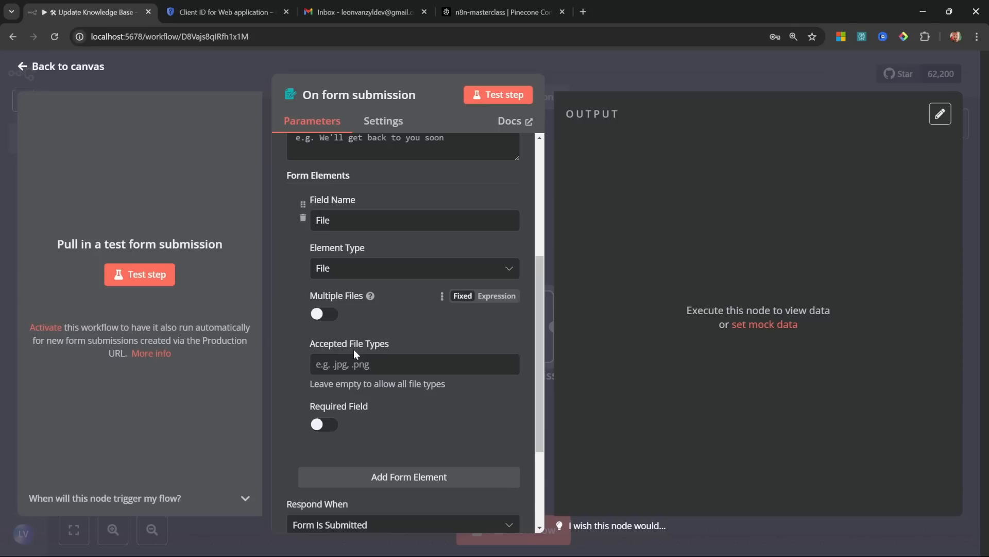
left_click(327, 424)
scroll(377, 424, "up", 1)
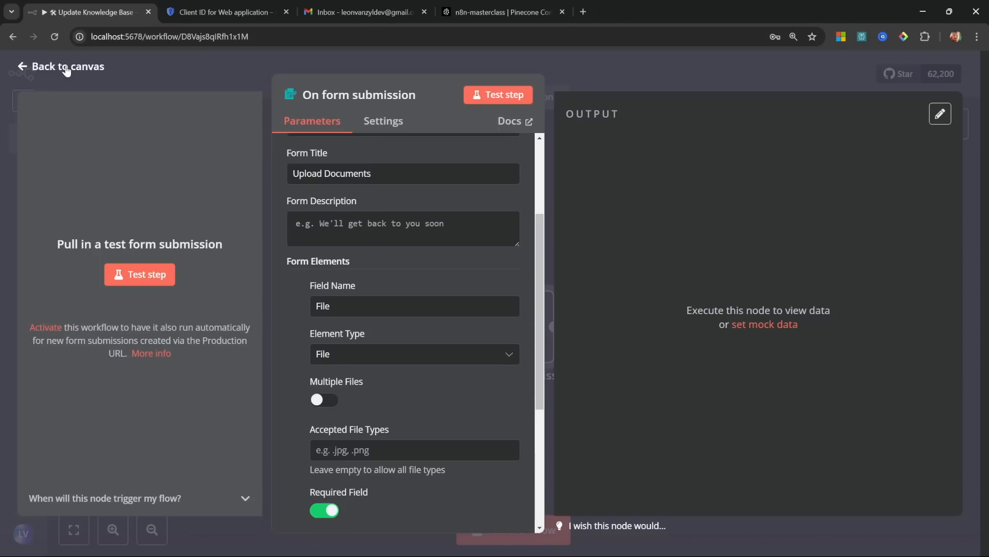
left_click(66, 66)
left_click_drag(508, 341, 393, 282)
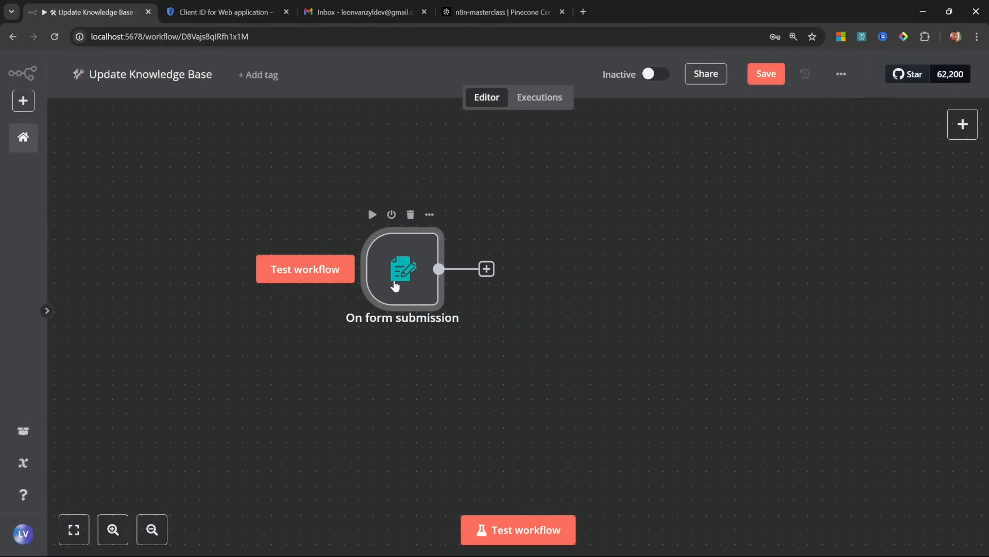
Step: Submit sample-invoice.pdf through the test form and confirm the trigger outputs the 382 kB file
left_click(531, 530)
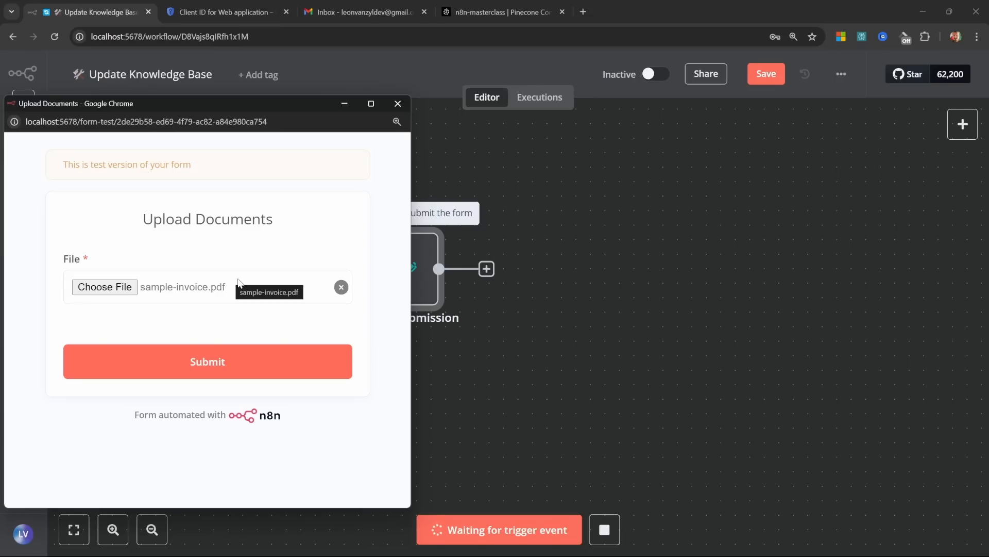
left_click(212, 360)
left_click(397, 104)
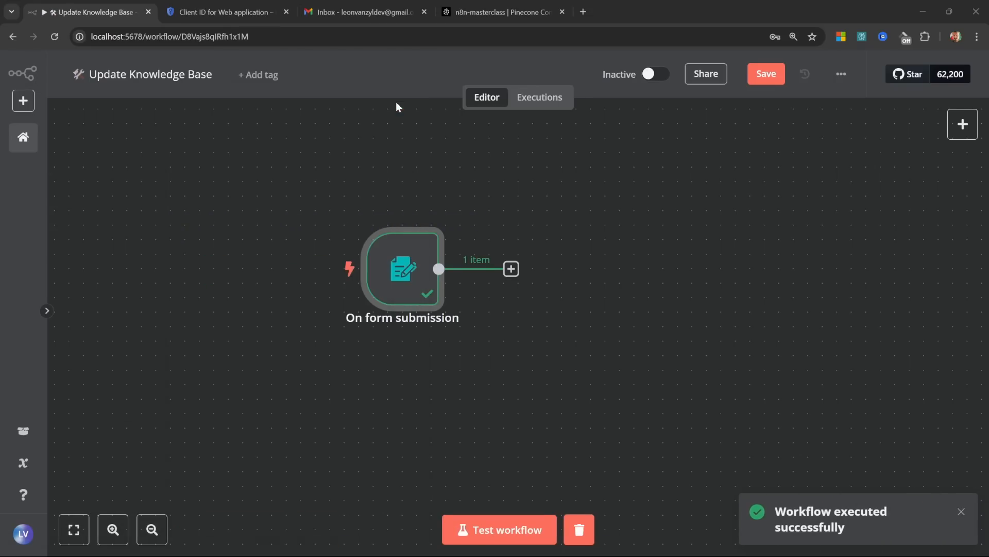
double_click(407, 264)
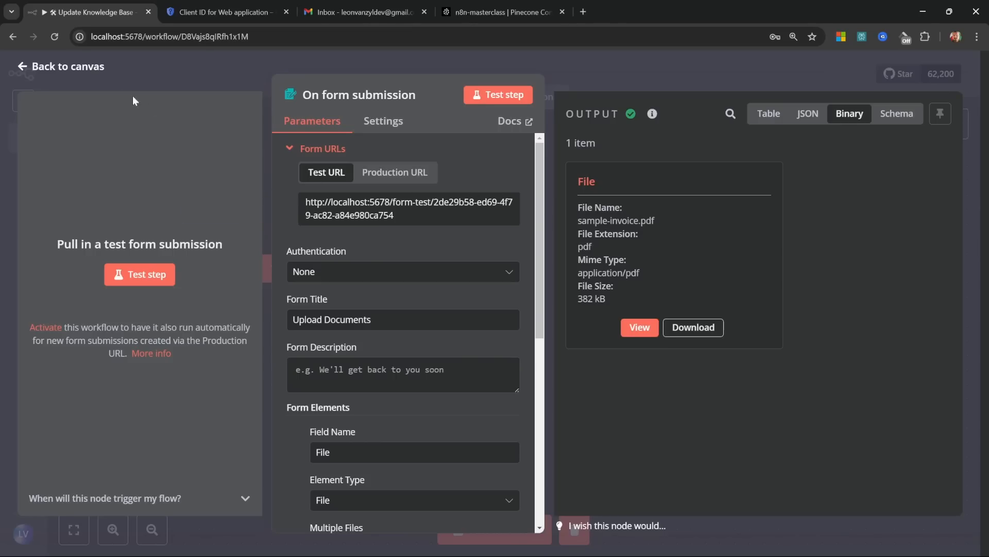
left_click(69, 67)
left_click(511, 269)
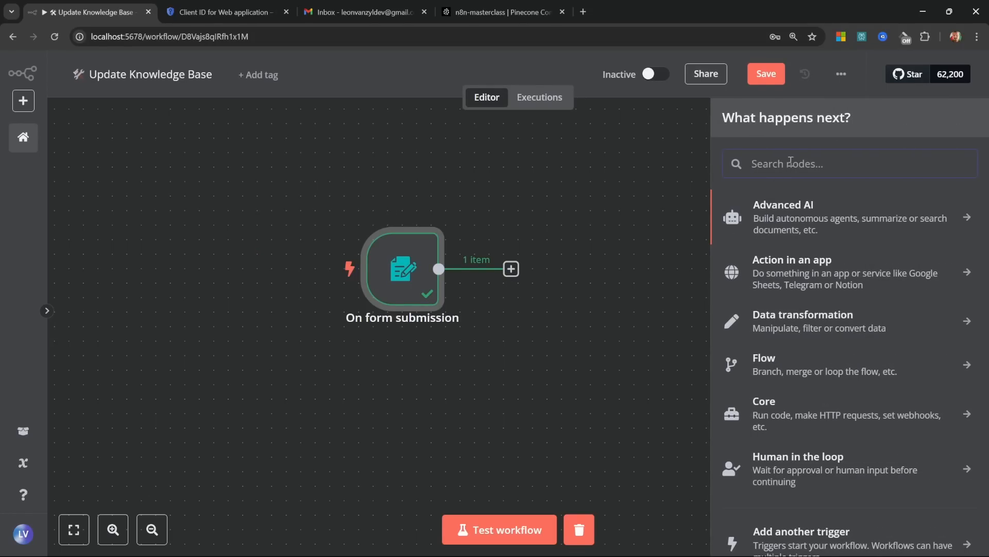
Step: Add a Pinecone Vector Store node that adds documents to the n8n-masterclass index
type("pine")
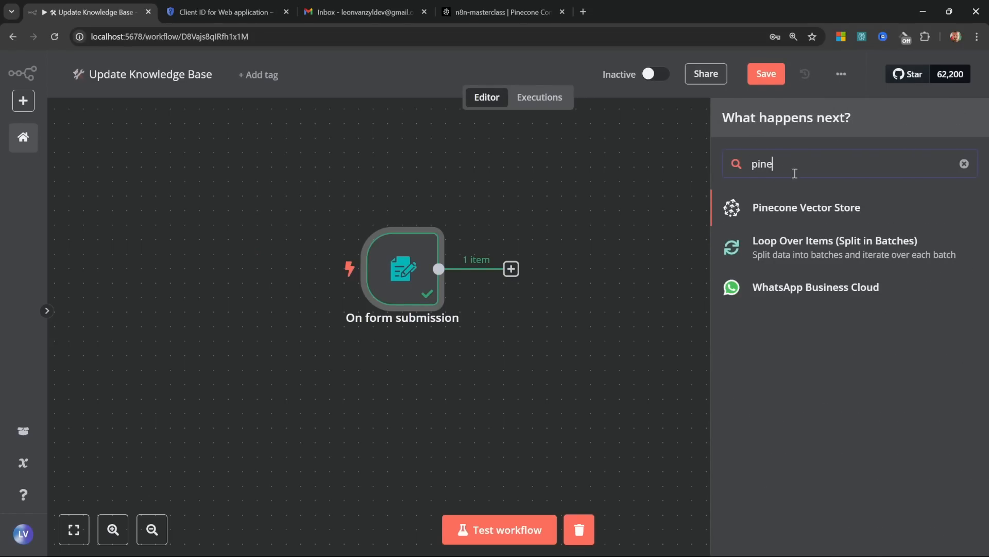
left_click(821, 211)
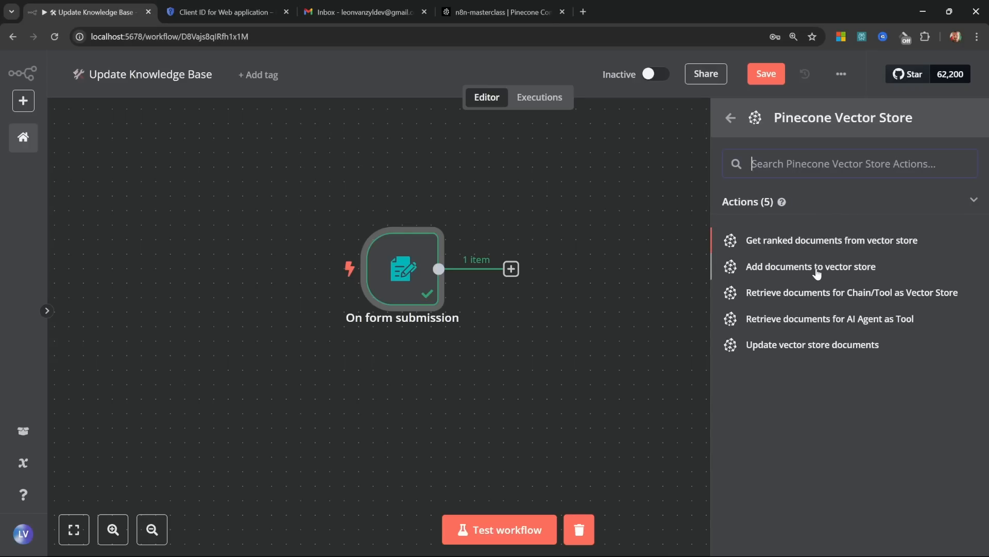
left_click(827, 268)
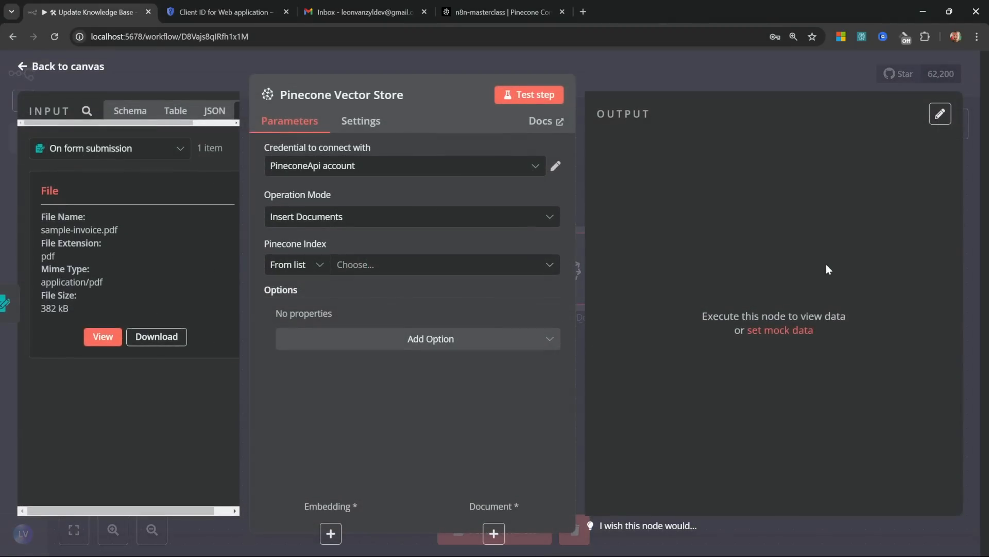
left_click(369, 265)
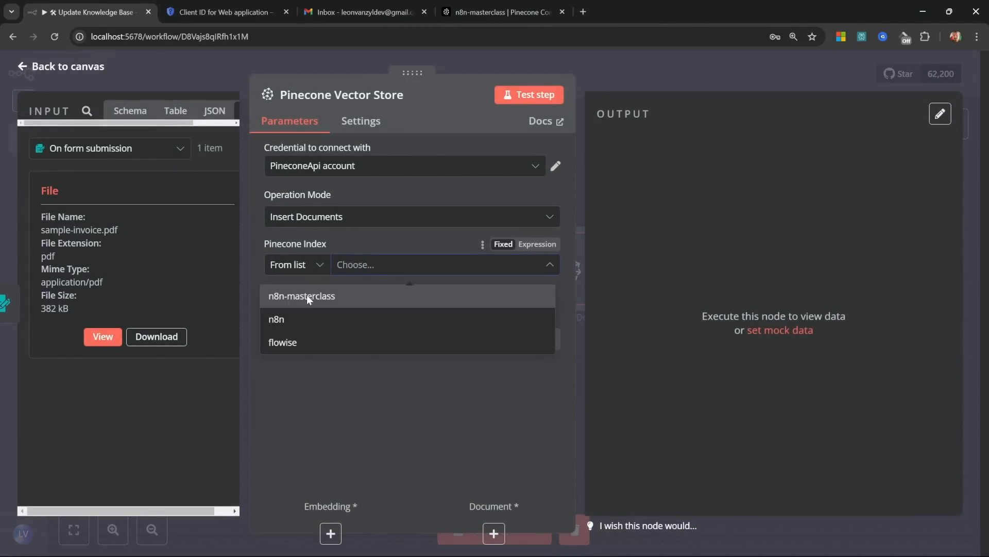
left_click(307, 298)
Step: Feed the Pinecone Vector Store with an Embeddings OpenAI node using text-embedding-3-small
left_click(66, 72)
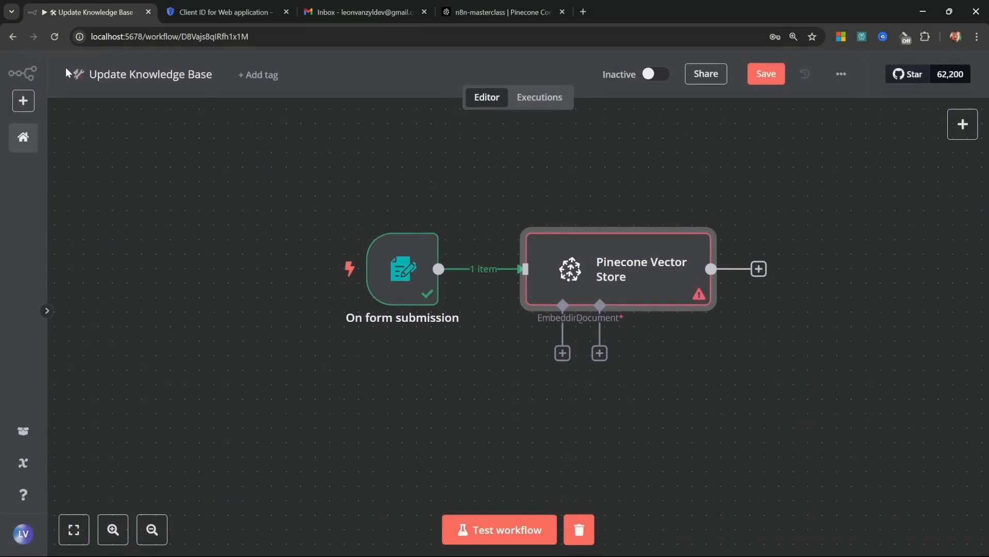
left_click(564, 353)
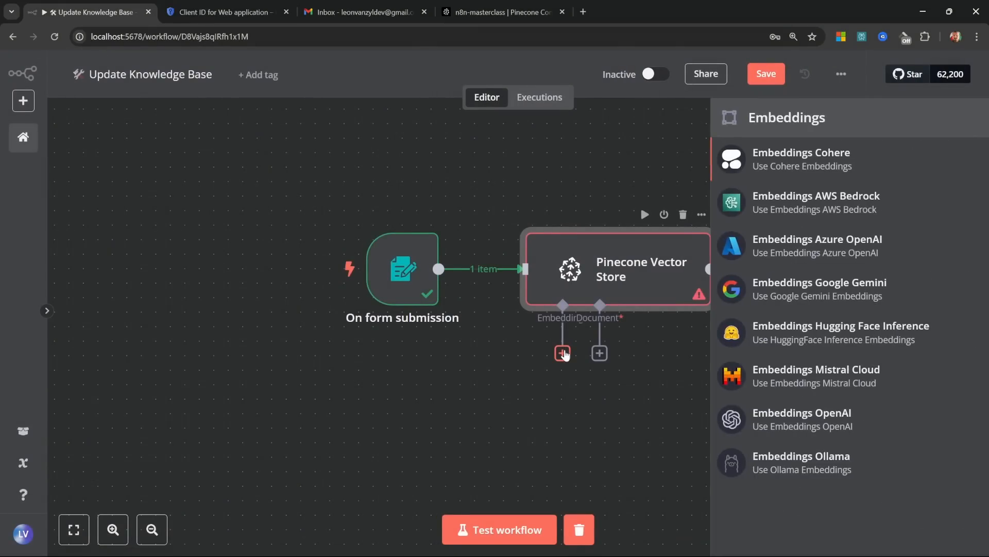
left_click(816, 420)
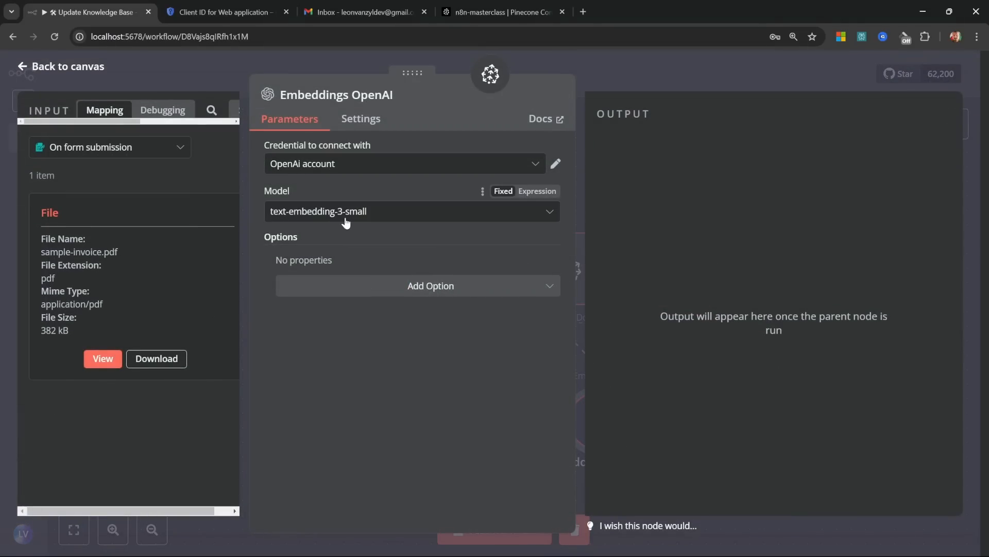
key("Escape")
left_click_drag(472, 415, 505, 410)
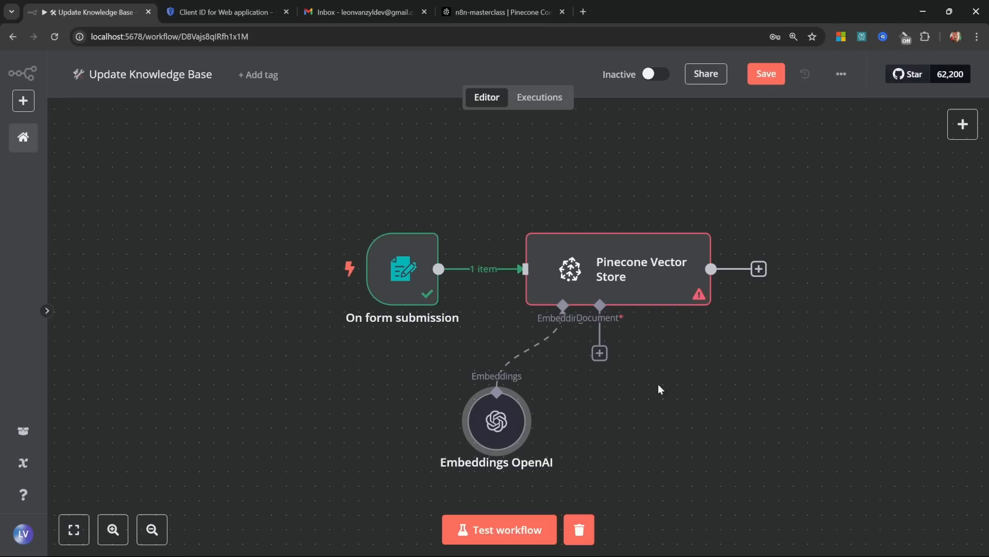
left_click(599, 353)
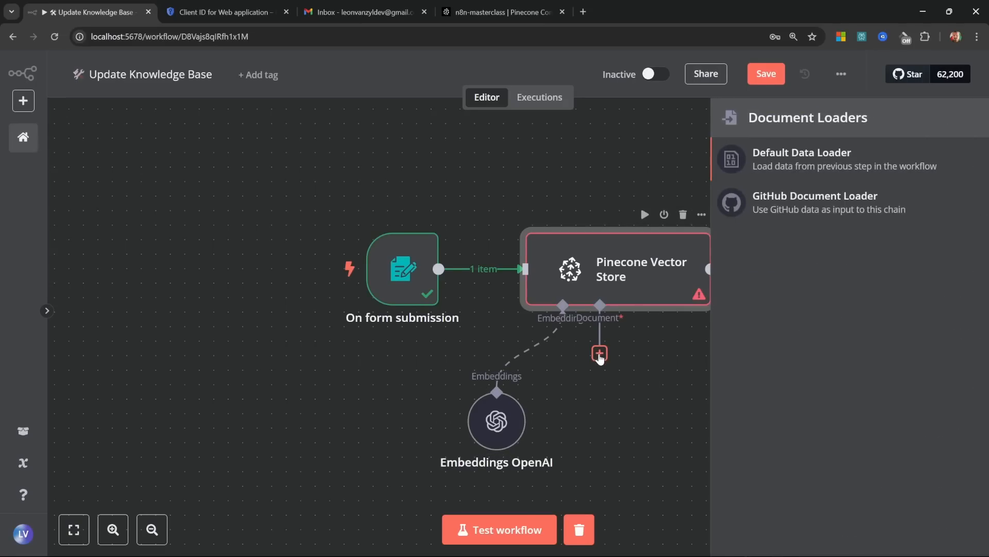
Step: Attach a Default Data Loader with Type of Data set to Binary and reposition it on the canvas
left_click(824, 160)
left_click(325, 205)
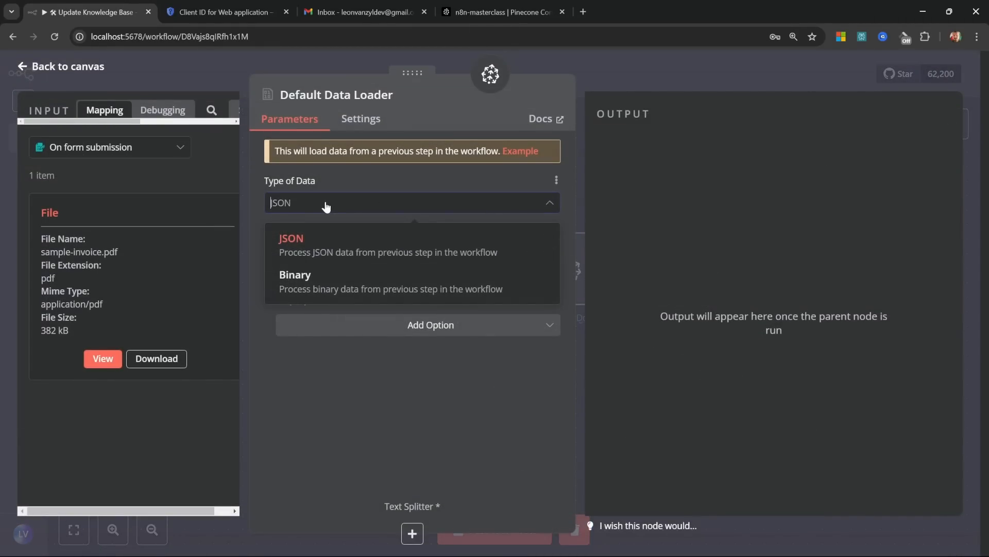
left_click(343, 283)
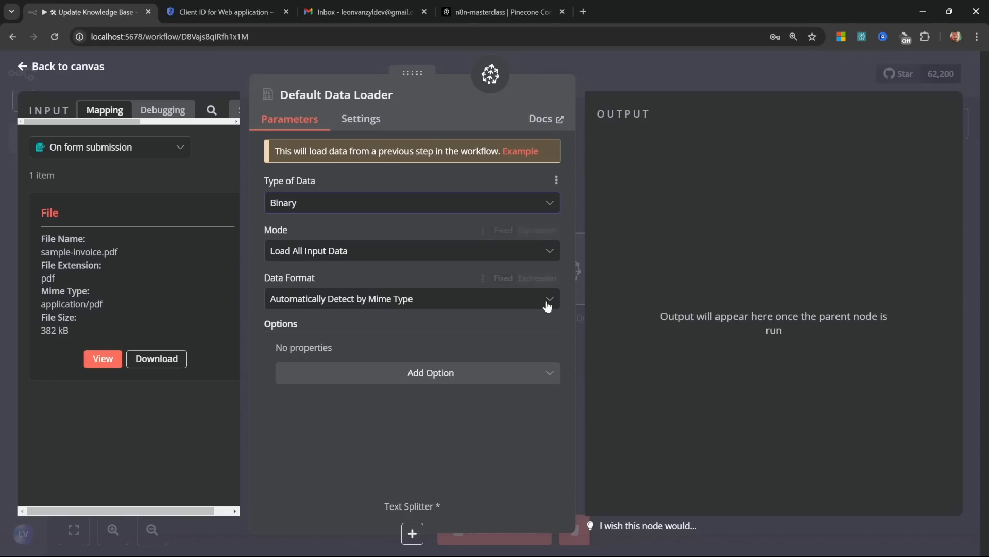
left_click(66, 67)
left_click_drag(726, 430, 682, 415)
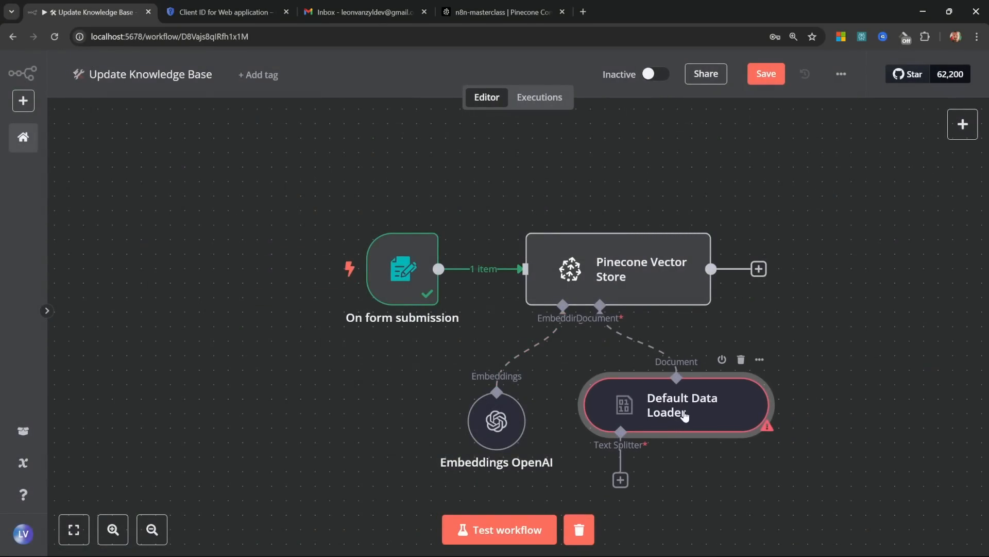
Step: Add a Recursive Character Text Splitter to the data loader with chunk size 2000 and overlap 200
left_click(620, 480)
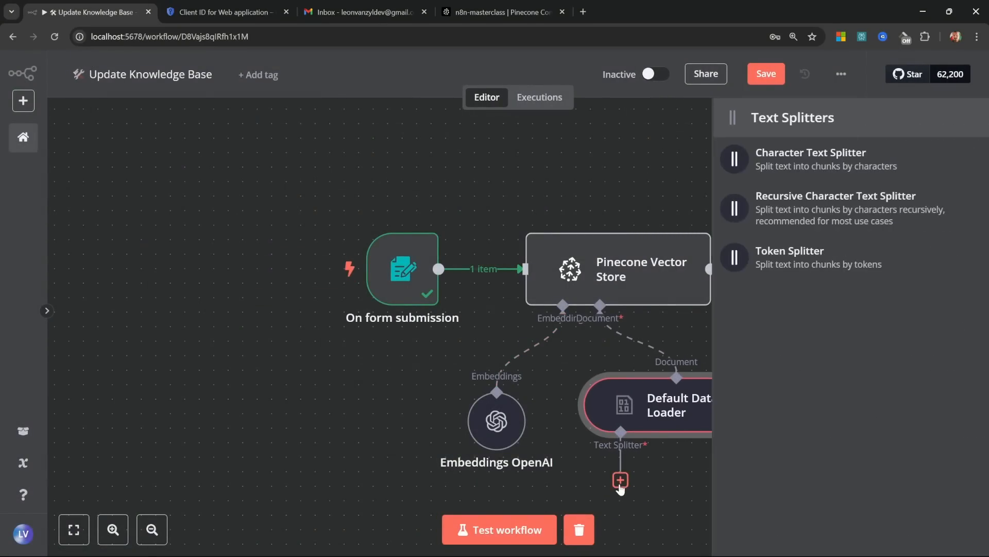
left_click(805, 204)
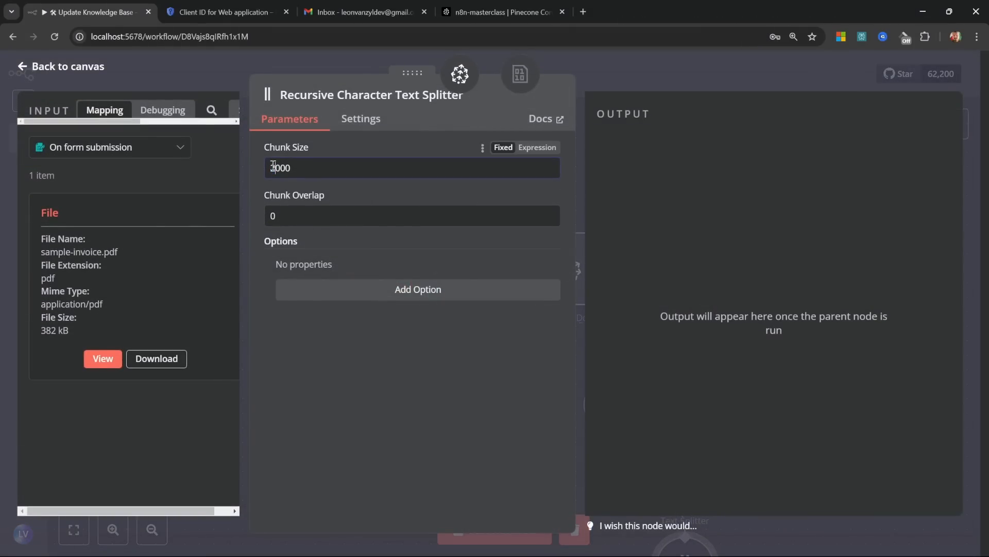
left_click_drag(329, 215, 258, 215)
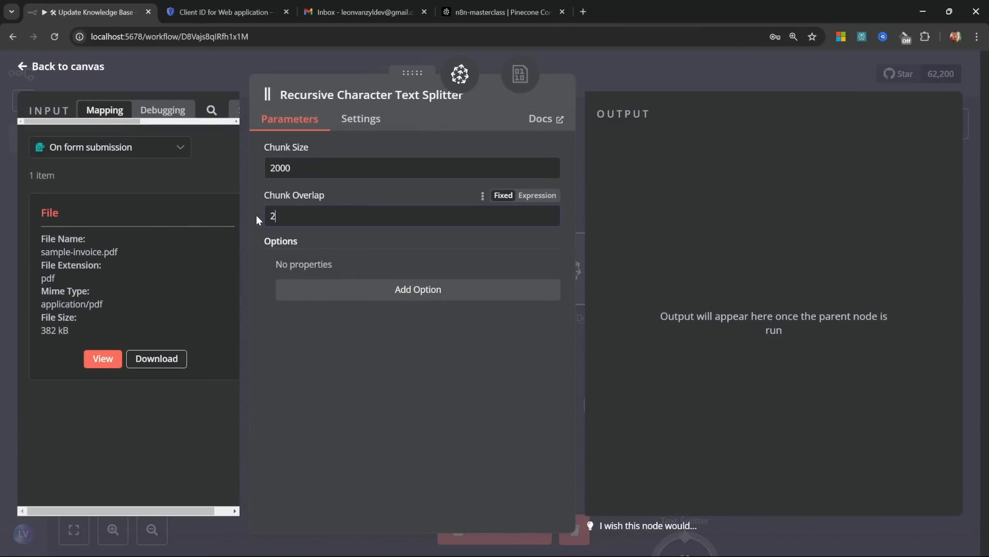
left_click(353, 386)
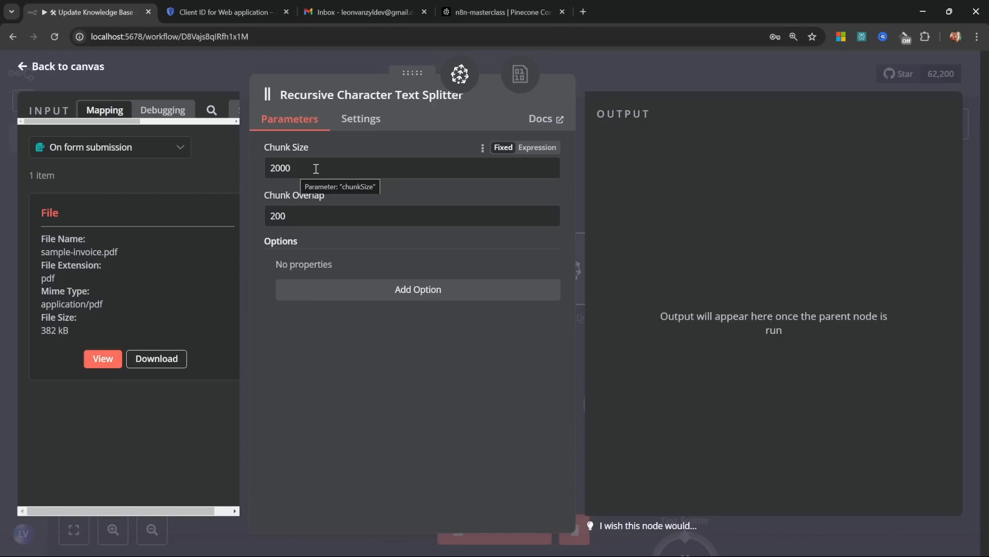
left_click(351, 172)
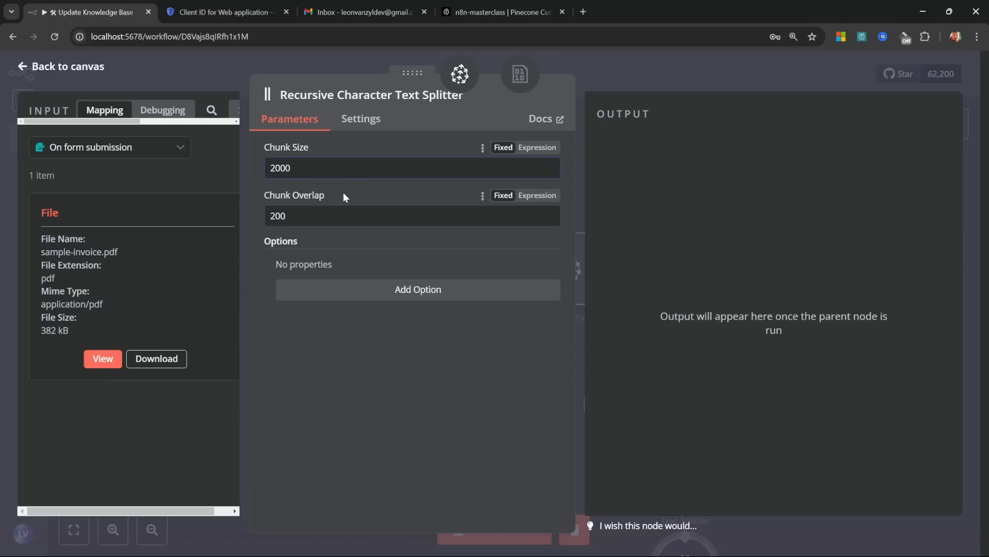
left_click_drag(304, 171, 255, 169)
left_click(327, 165)
left_click(331, 168)
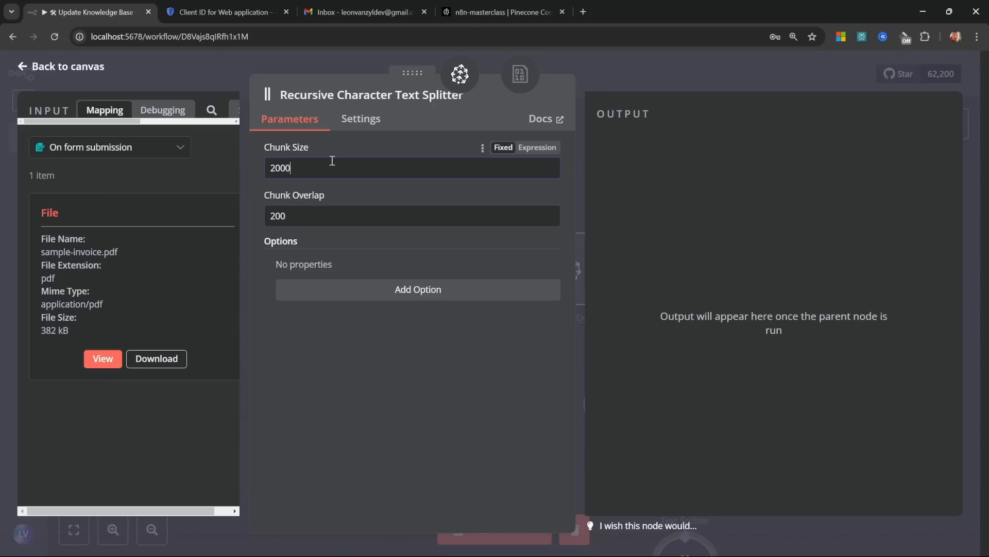
left_click(61, 66)
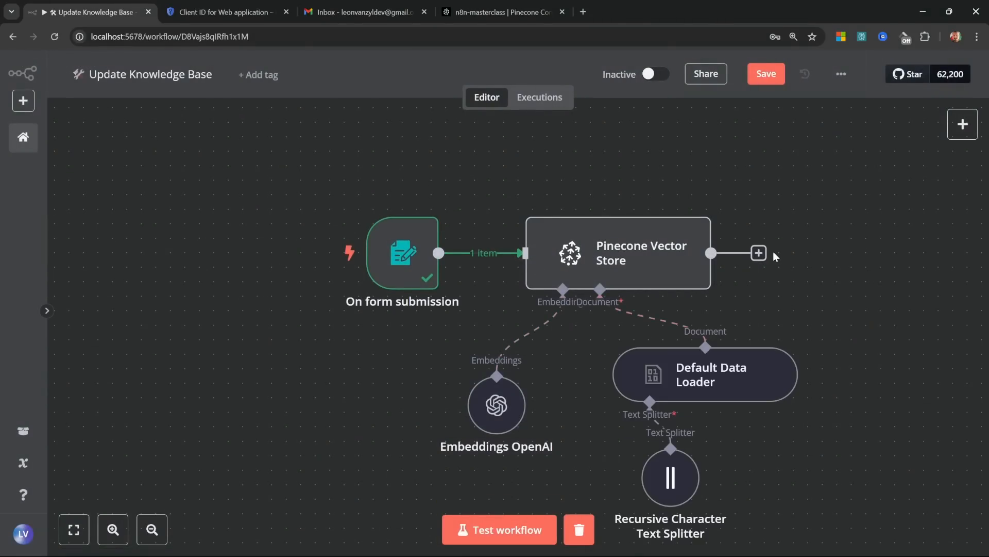
Step: Test-run the workflow by submitting sample-invoice.pdf through the Upload Documents form
left_click(510, 531)
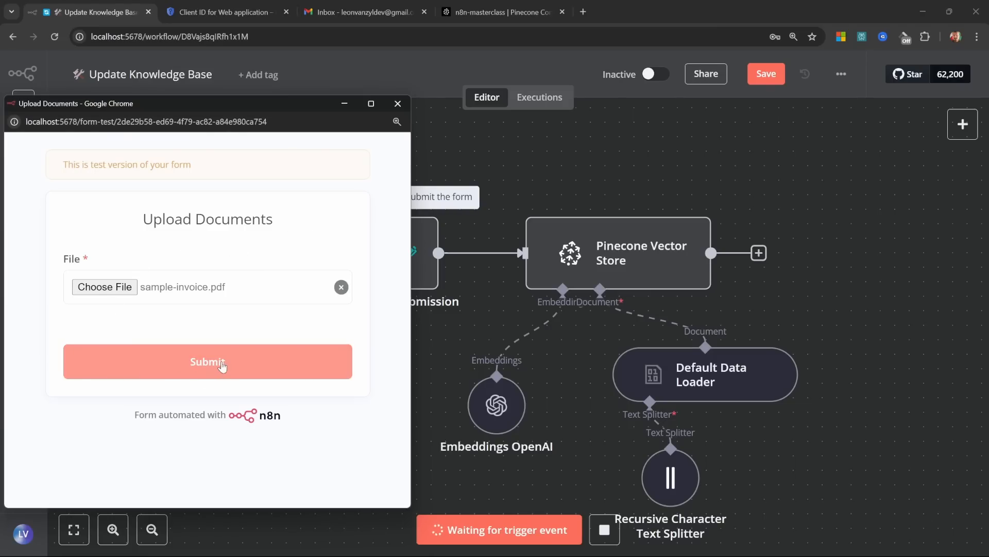
left_click(222, 365)
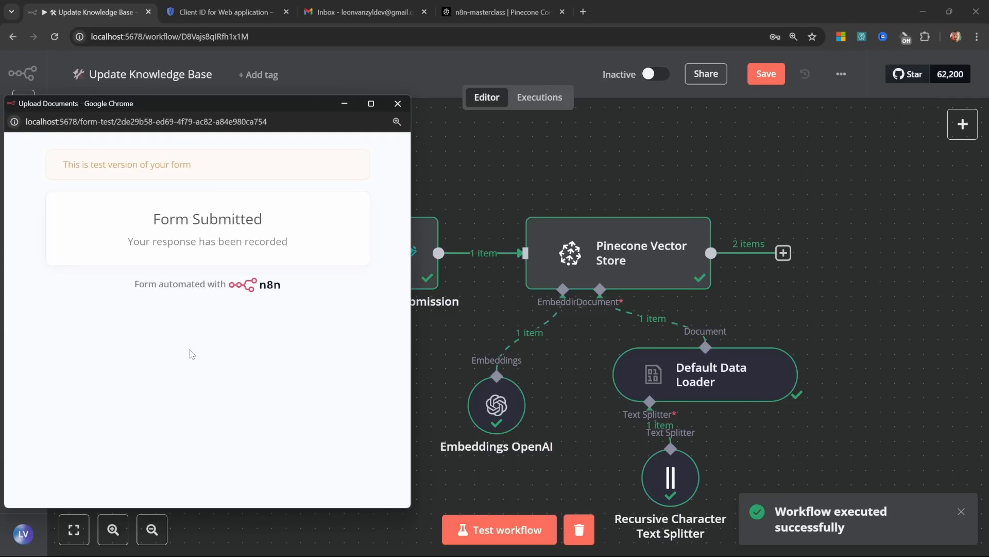
left_click(396, 104)
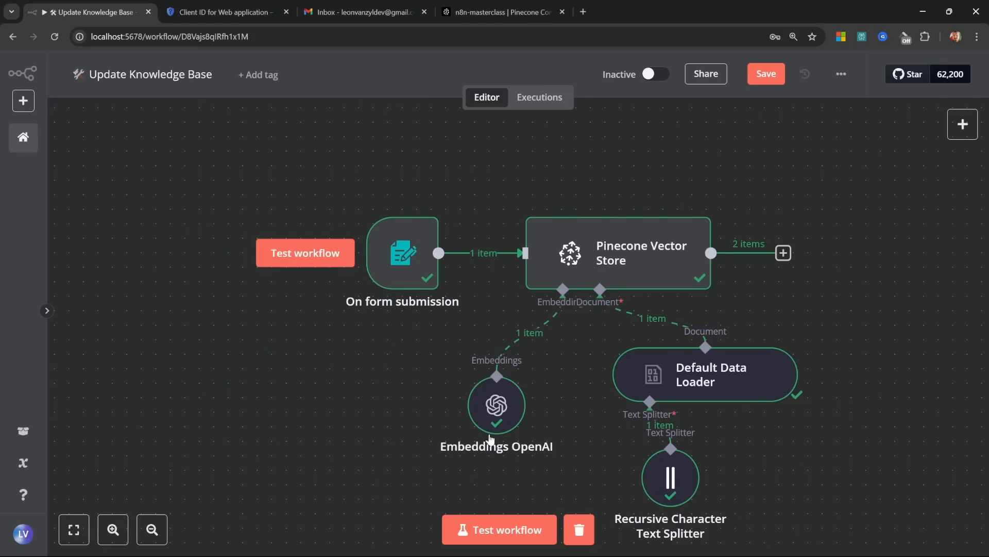
Step: Reload the n8n-masterclass index in Pinecone, verify Record Count 2, and browse both records
left_click(493, 16)
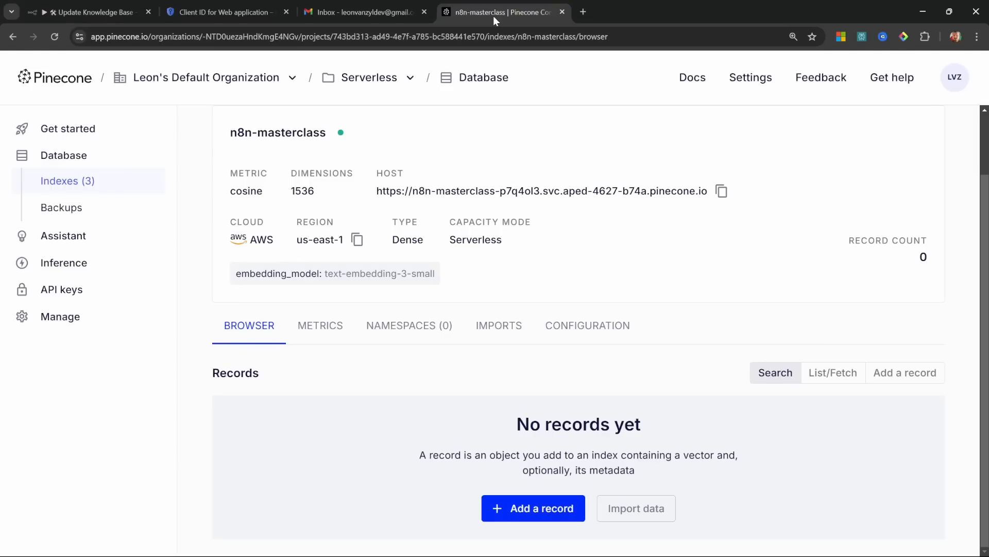
left_click(57, 39)
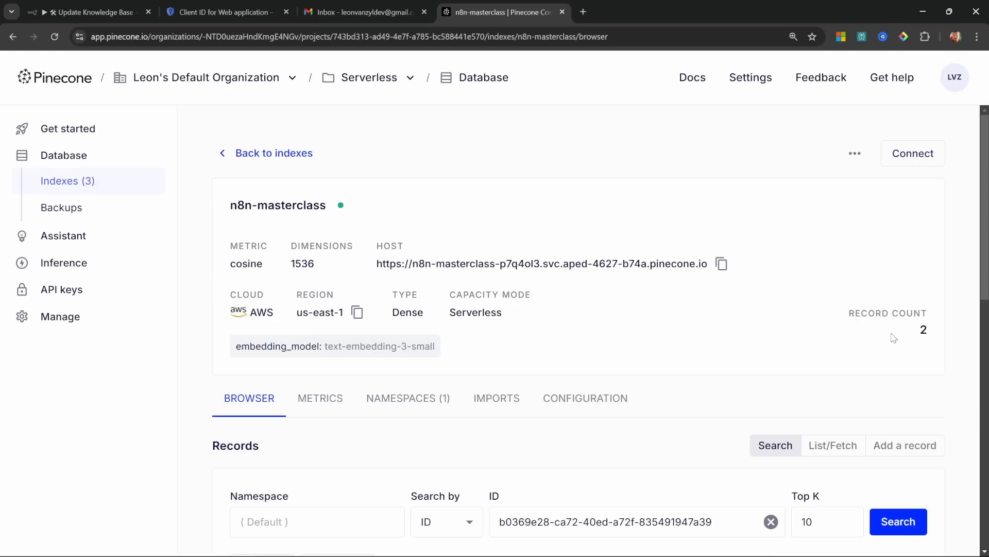
left_click_drag(917, 334, 931, 334)
left_click(907, 356)
scroll(727, 319, "down", 3)
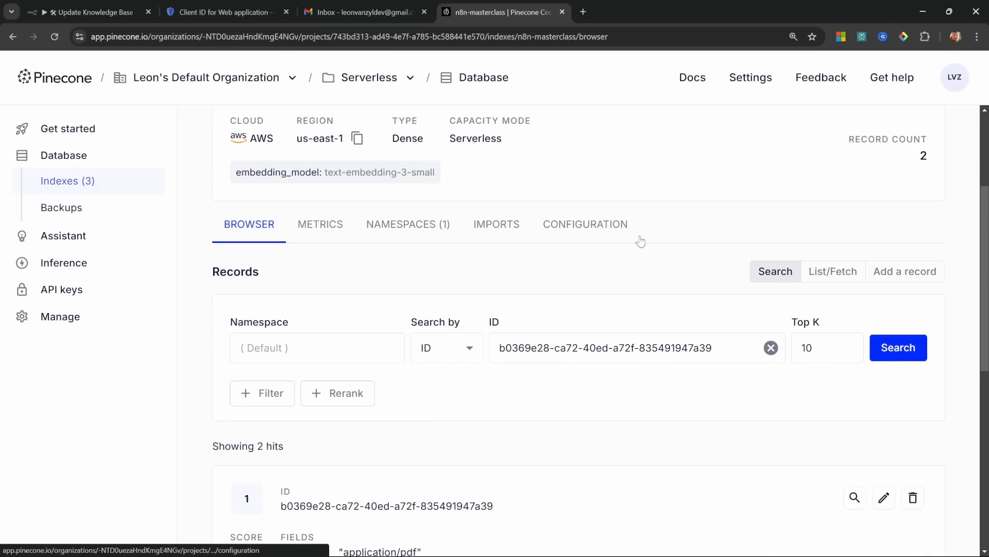
scroll(621, 234, "down", 3)
scroll(719, 373, "down", 3)
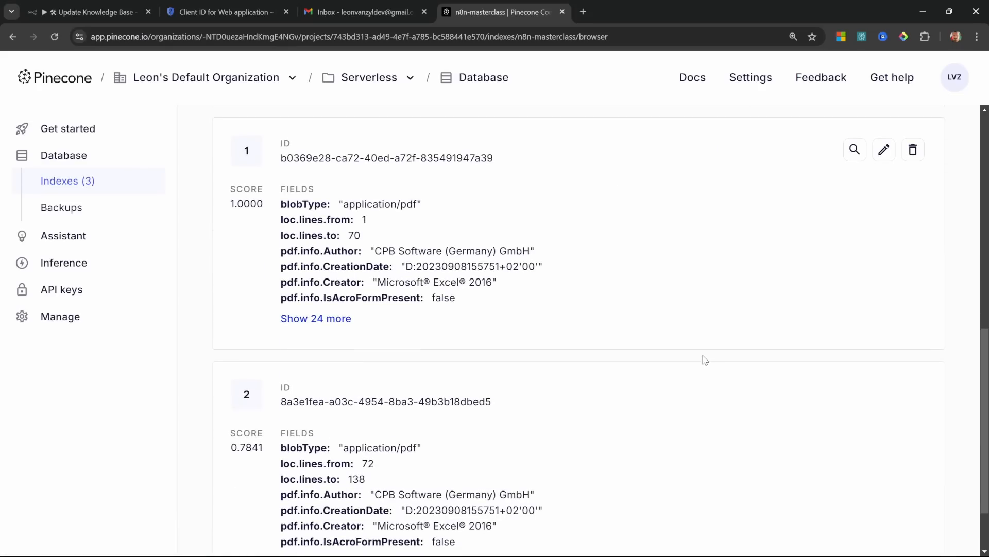
left_click(103, 11)
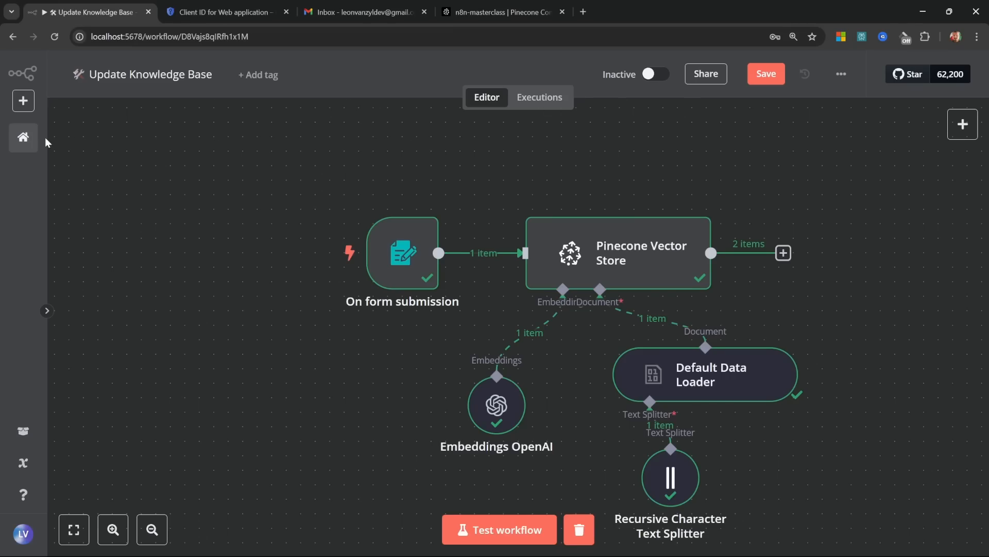
Step: Go Home, save the Update Knowledge Base changes, and open Supervisor Agent from the workflow list
left_click(23, 137)
left_click(616, 333)
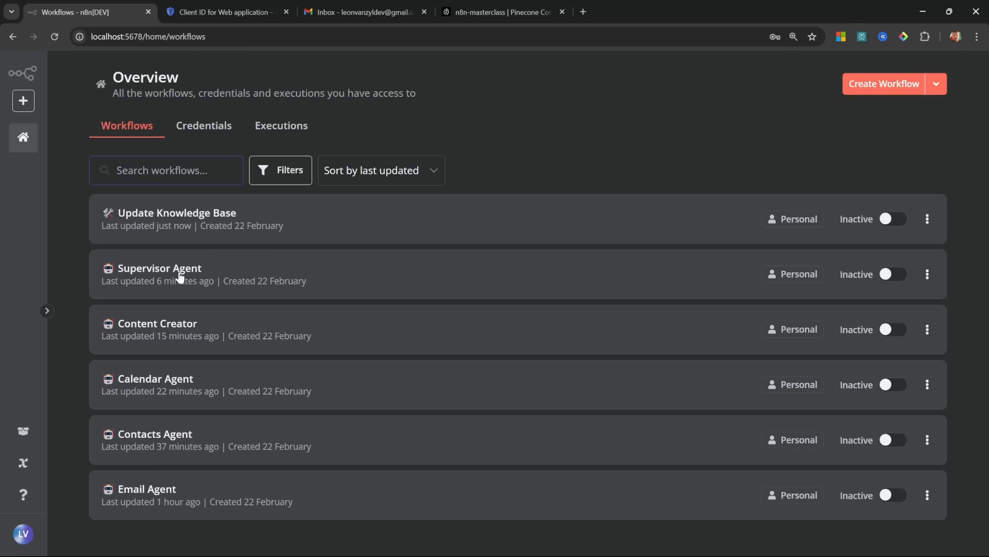
left_click(180, 274)
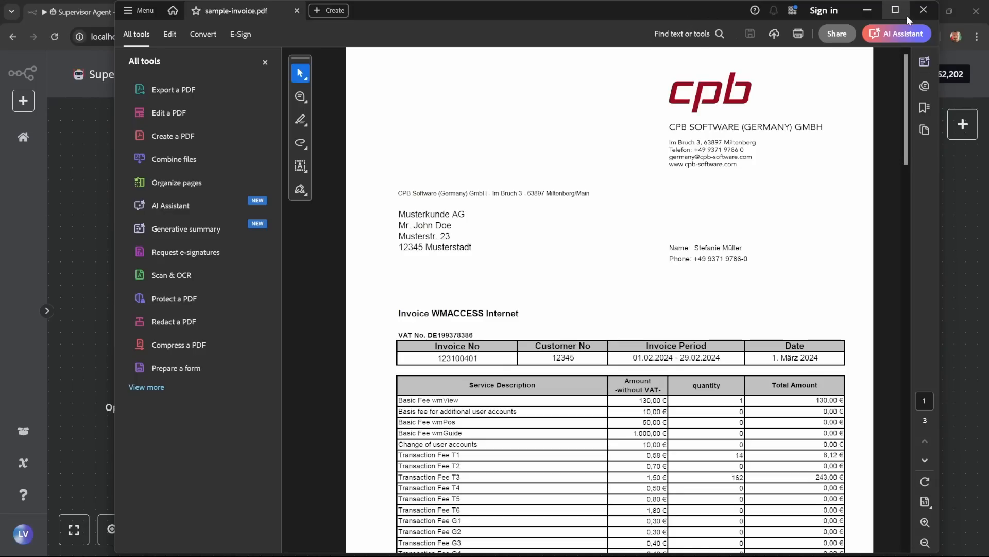
left_click(906, 12)
scroll(531, 265, "up", 3)
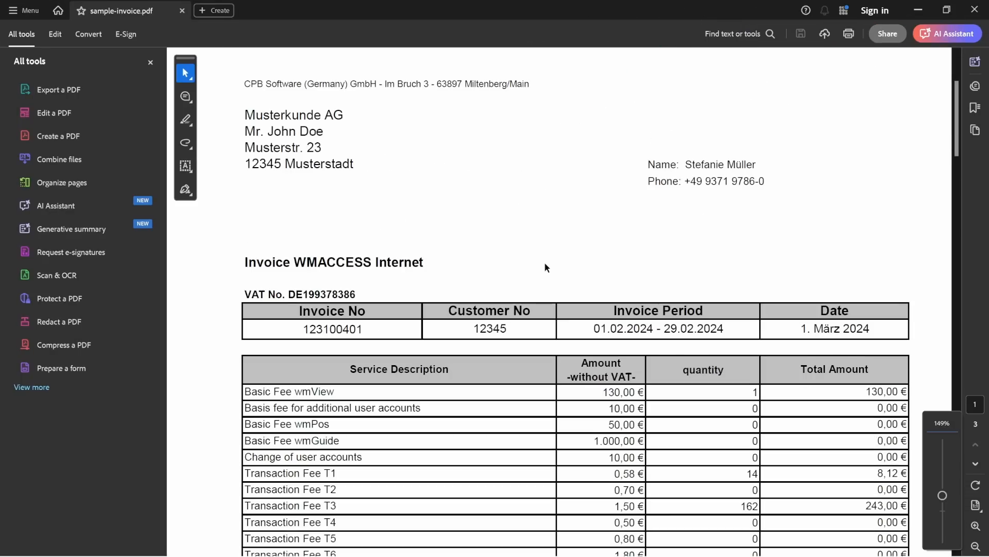
scroll(547, 261, "down", 3)
scroll(566, 273, "up", 1)
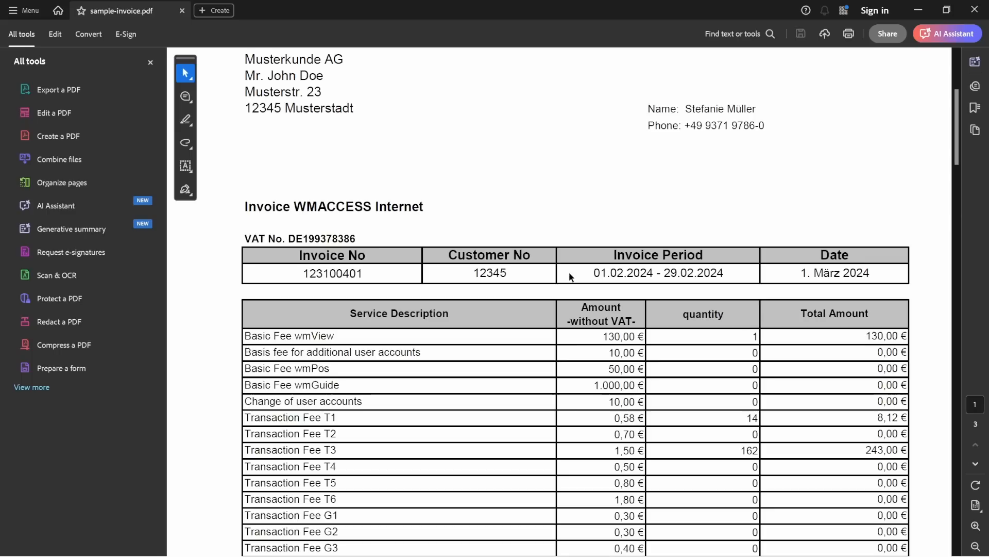
double_click(324, 207)
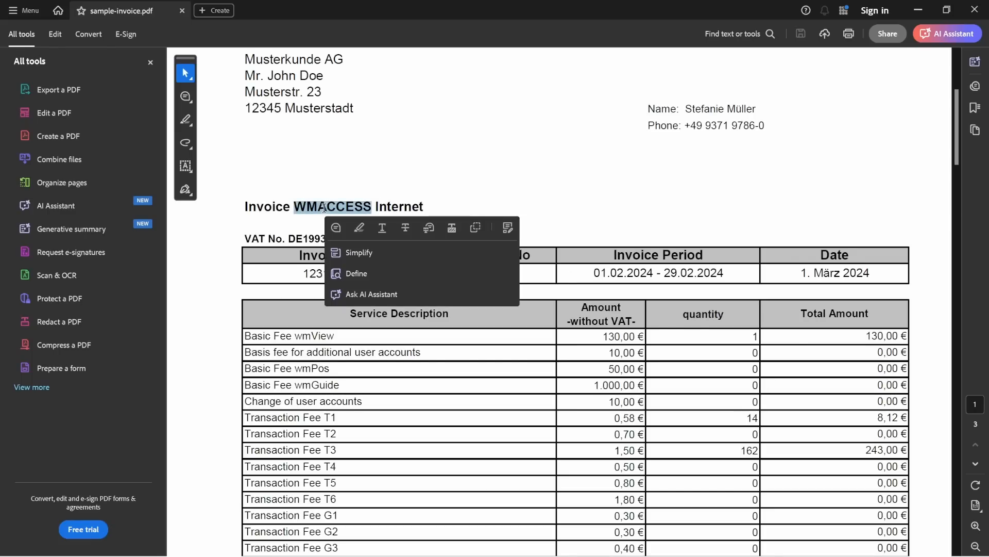
scroll(484, 204, "down", 4)
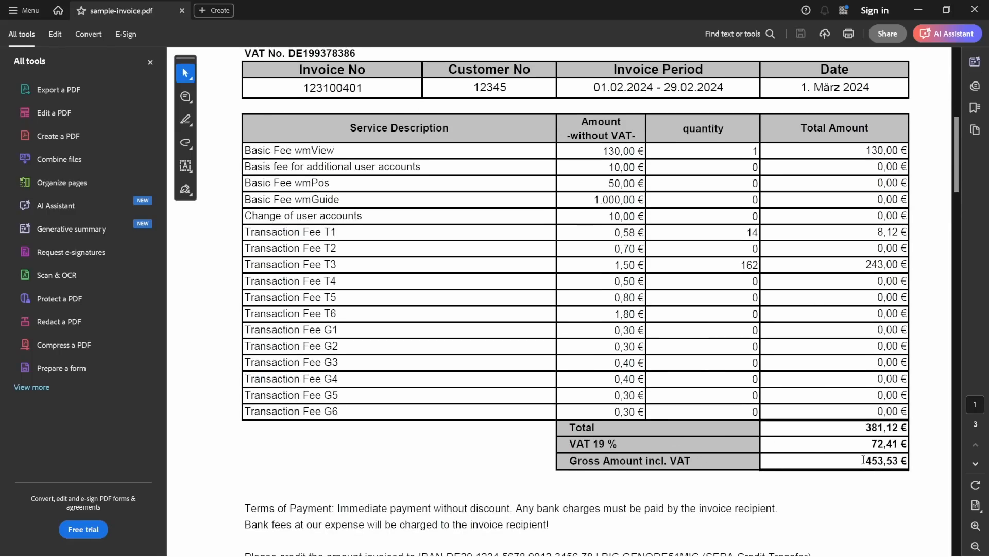
left_click_drag(863, 459, 906, 460)
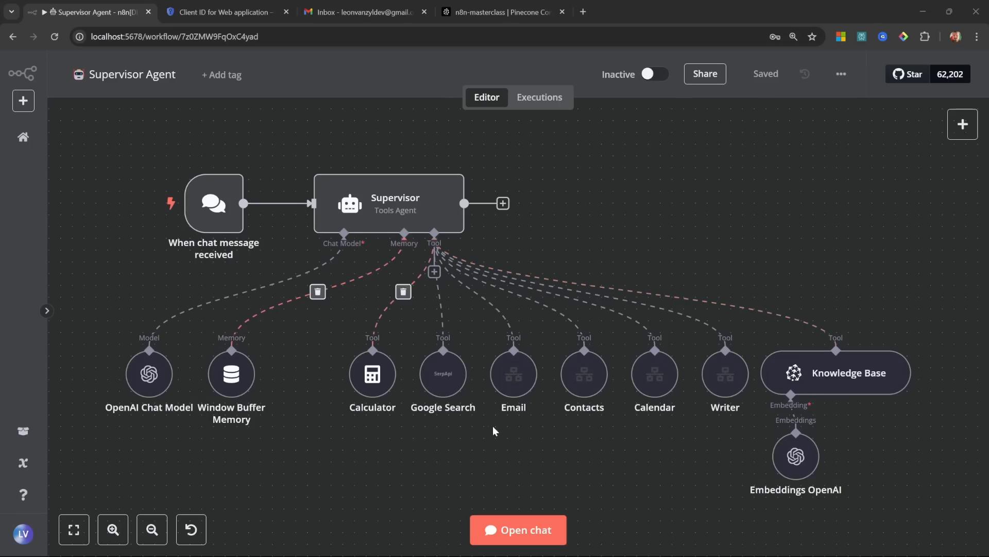
Step: Ask the chat 'What was the gross amount of the WMACCESS invoice?' and confirm the €453.53 answer
left_click(517, 529)
type("What ")
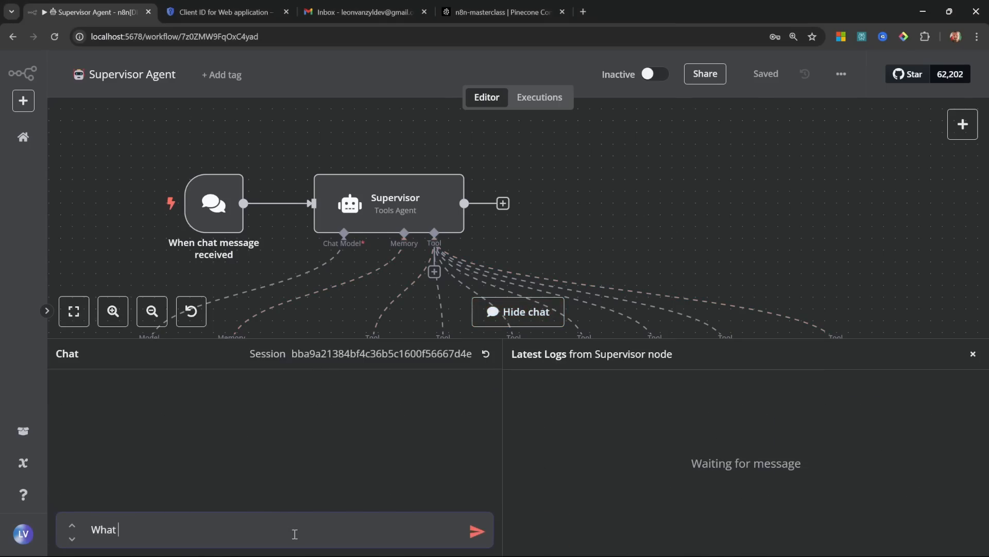
type("was the gross amount of the WMACCESS invoice?")
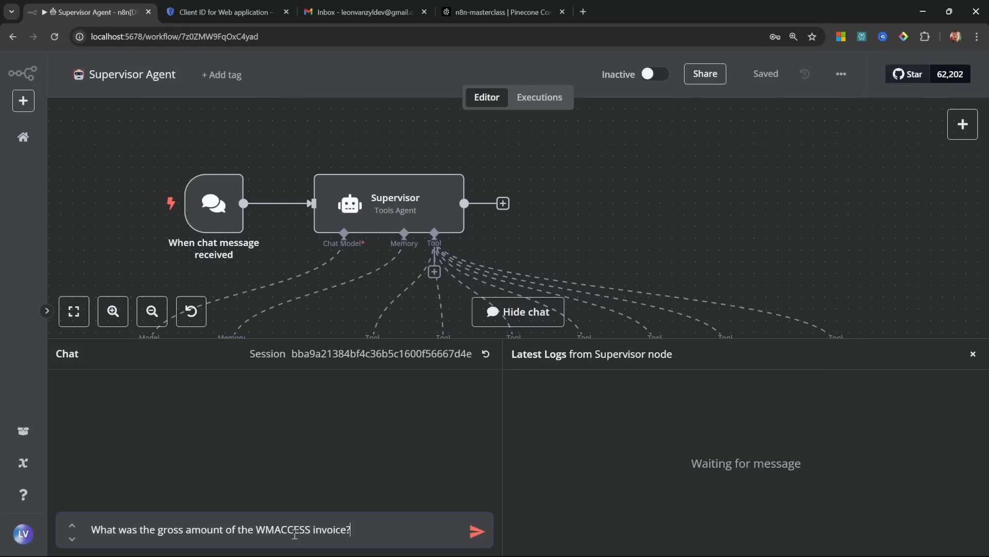
key("Return")
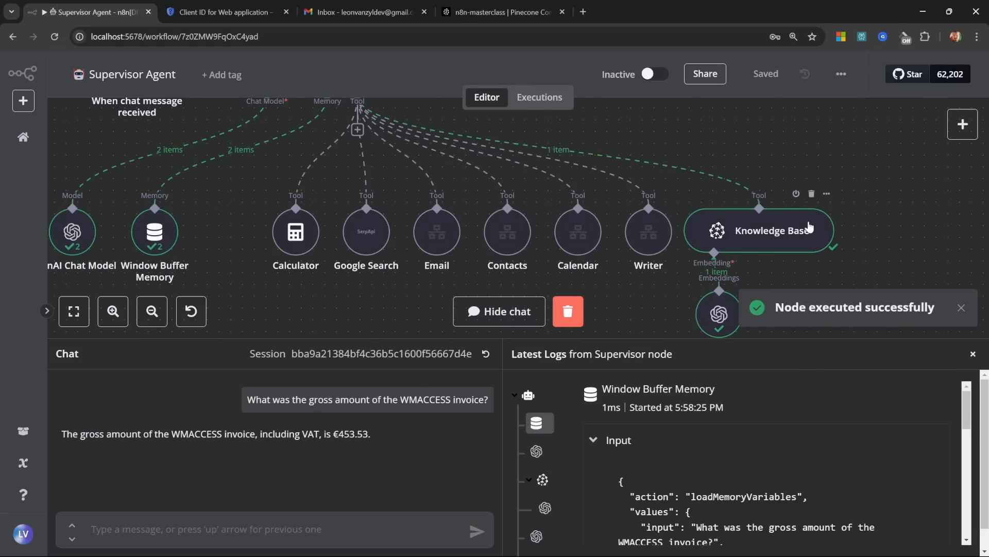
scroll(768, 206, "down", 2)
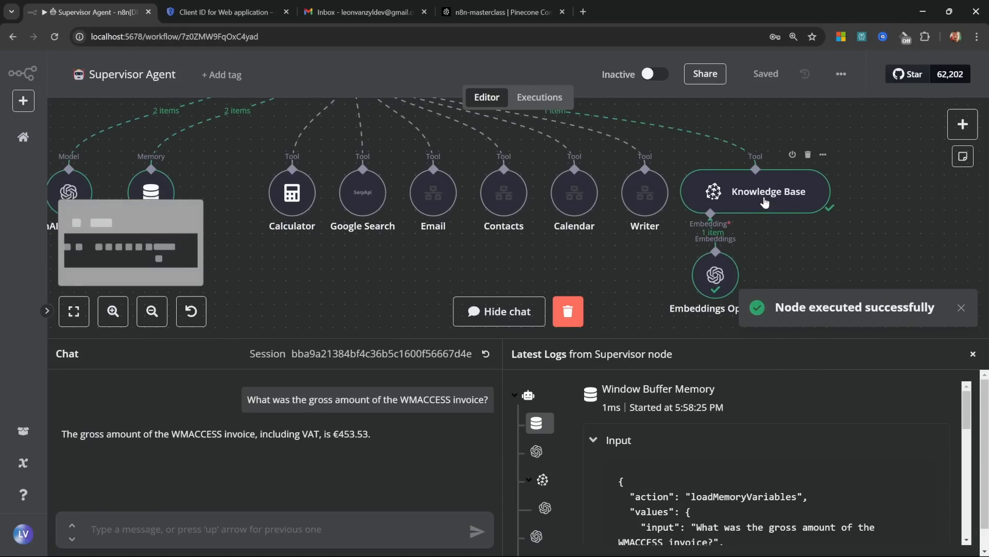
left_click_drag(596, 269, 721, 395)
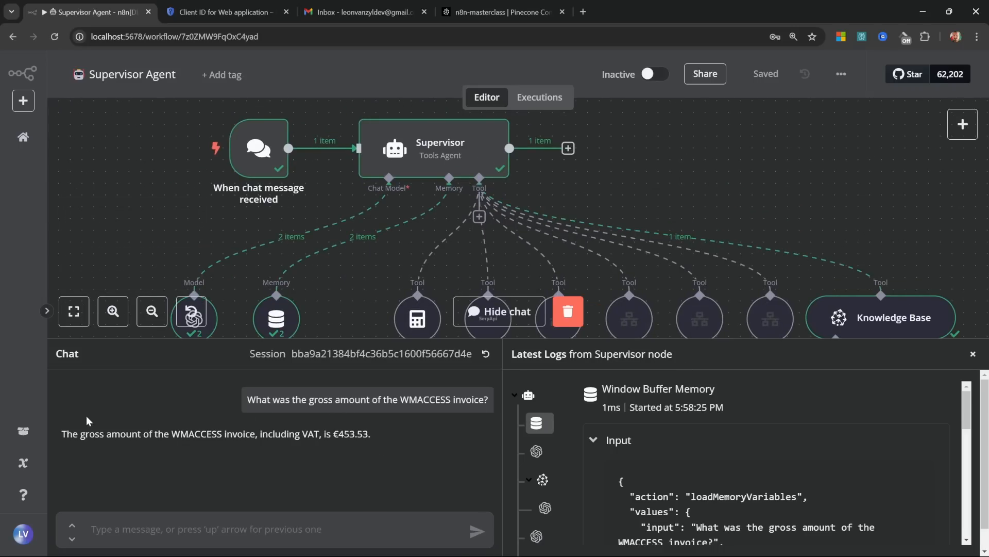
left_click_drag(333, 433, 376, 437)
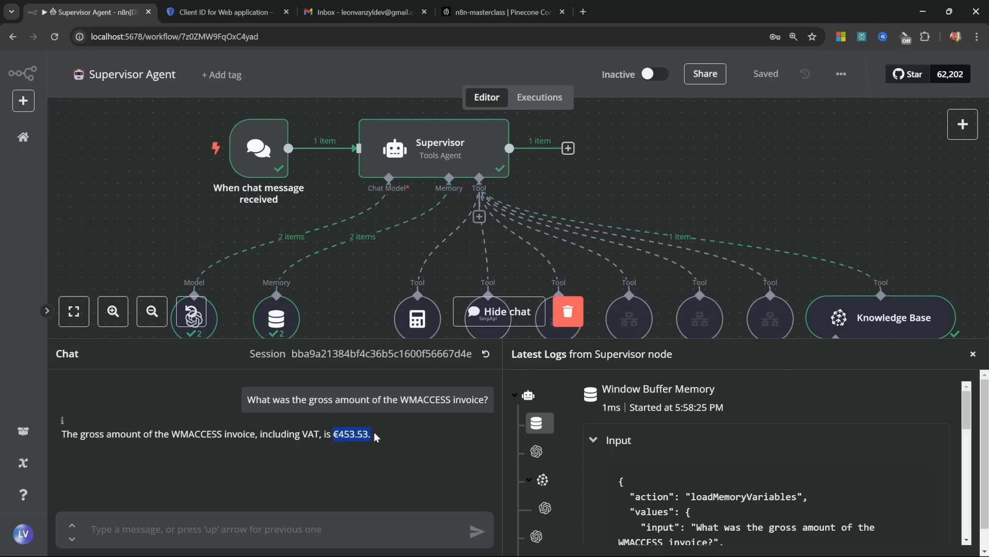
left_click(391, 477)
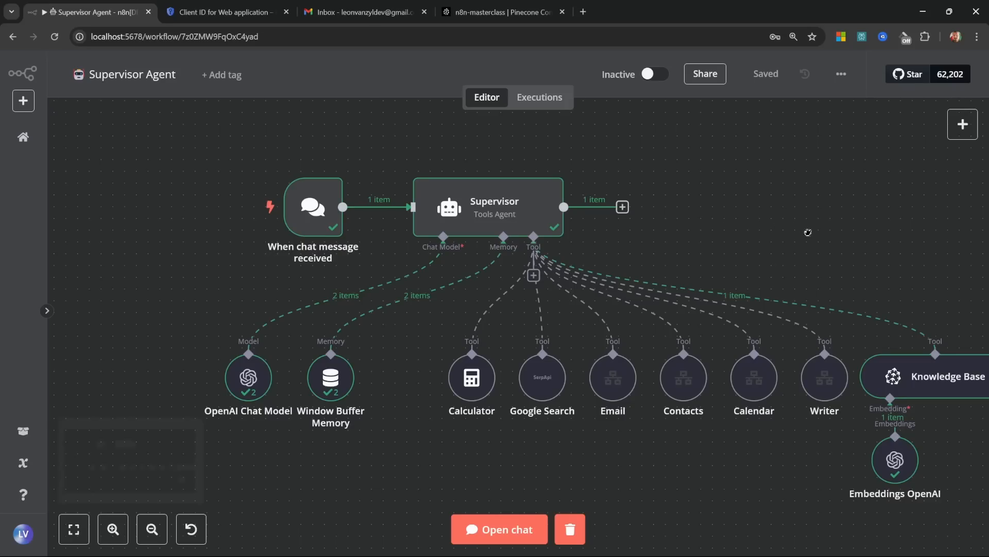
left_click_drag(808, 232, 739, 226)
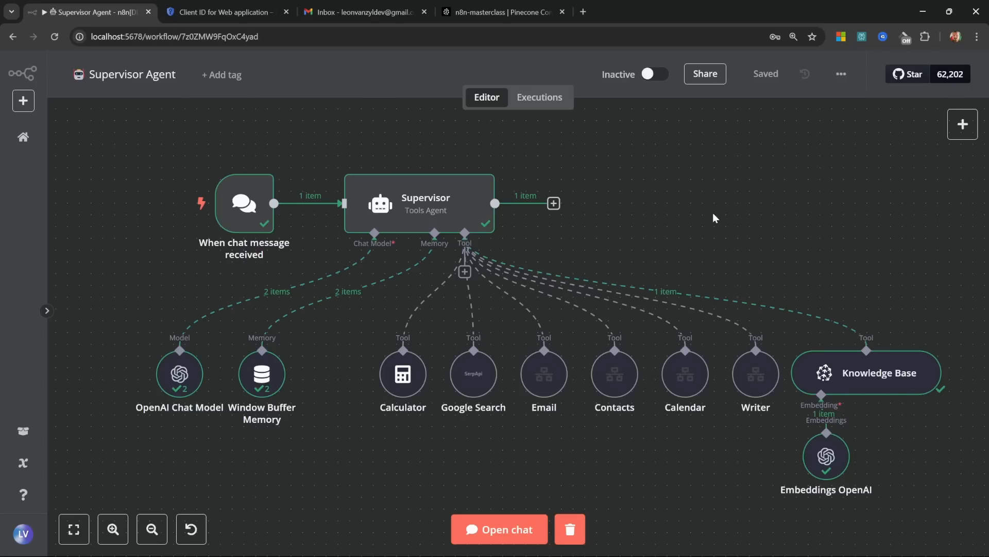
left_click(500, 12)
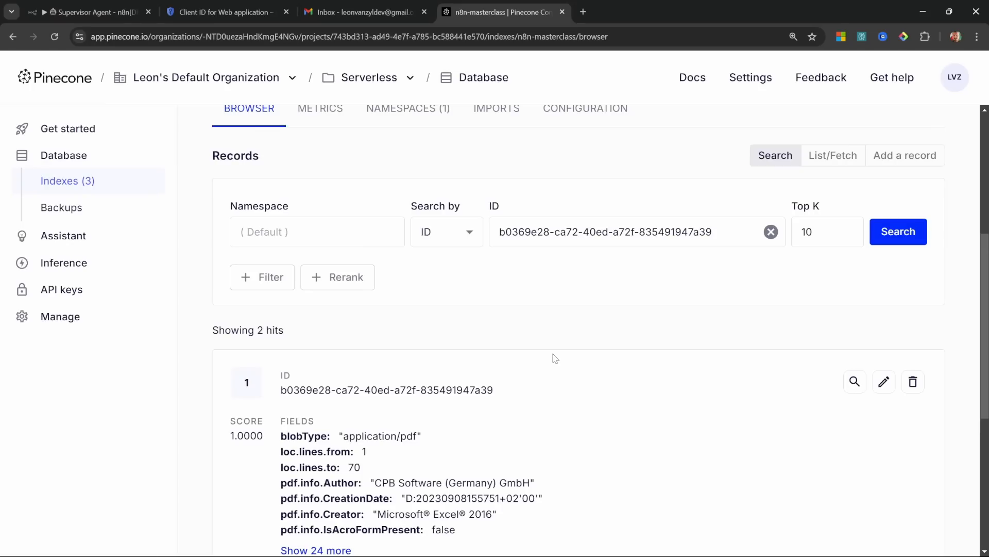
scroll(555, 358, "down", 3)
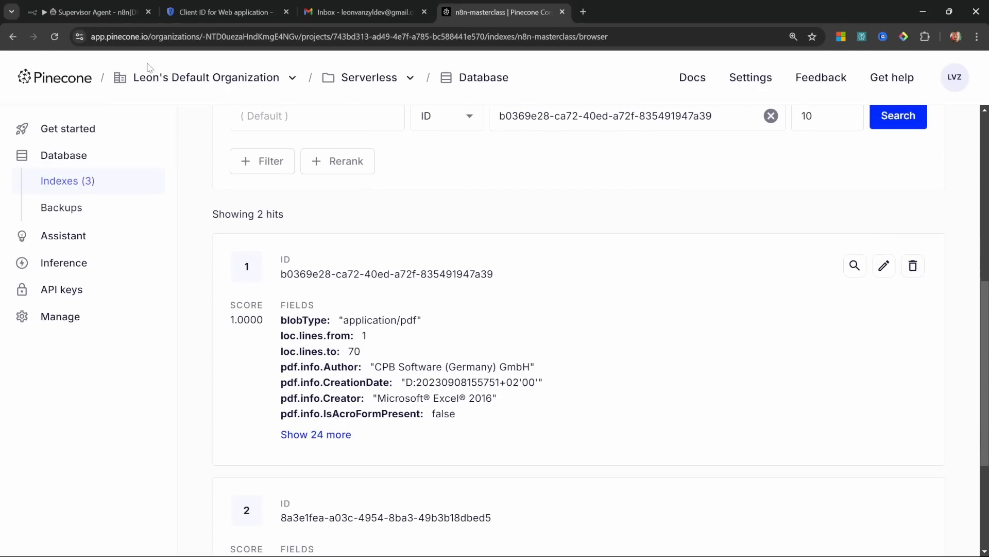
left_click(98, 12)
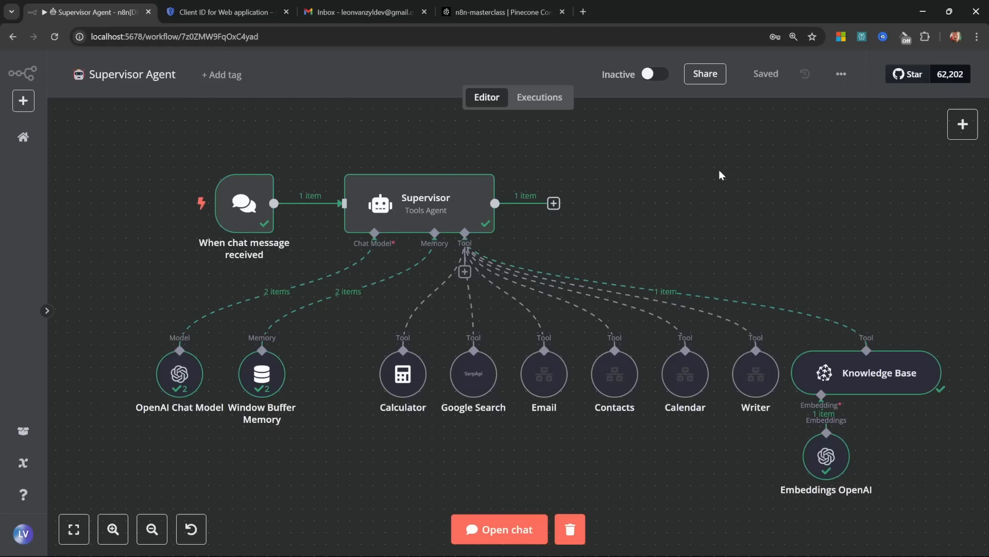